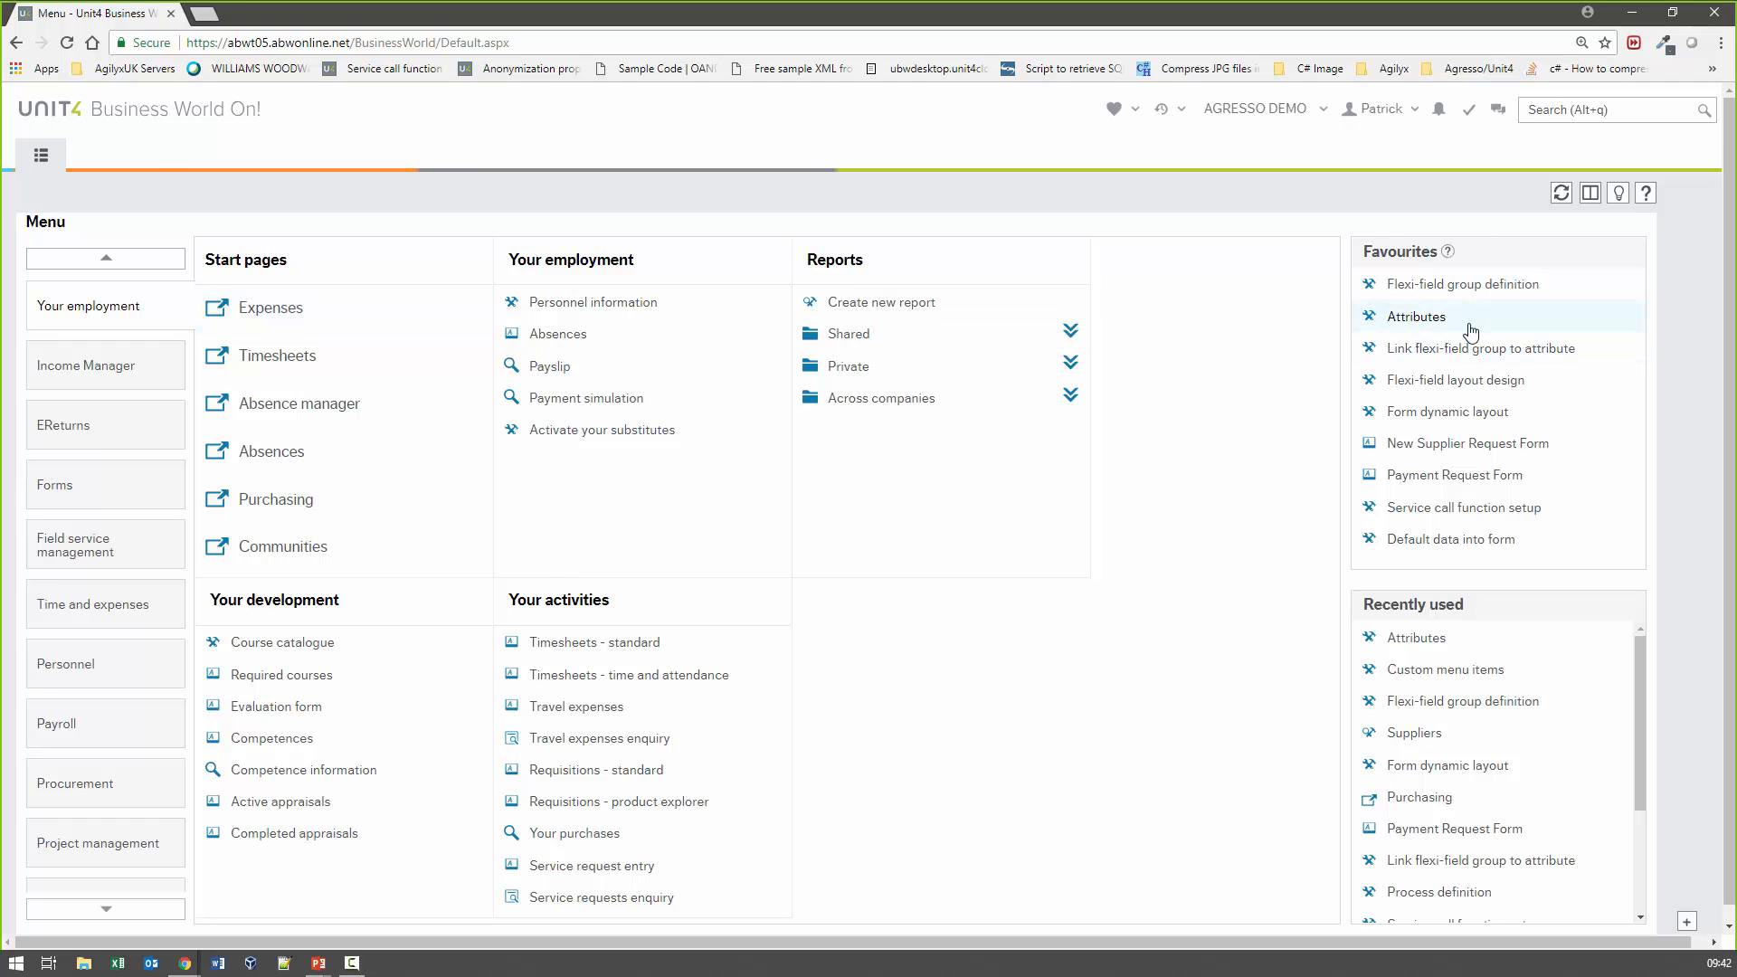
Open the Attributes screen and load the attribute with ID PRF
{"action": "left_click", "coordinate": [1416, 317]}
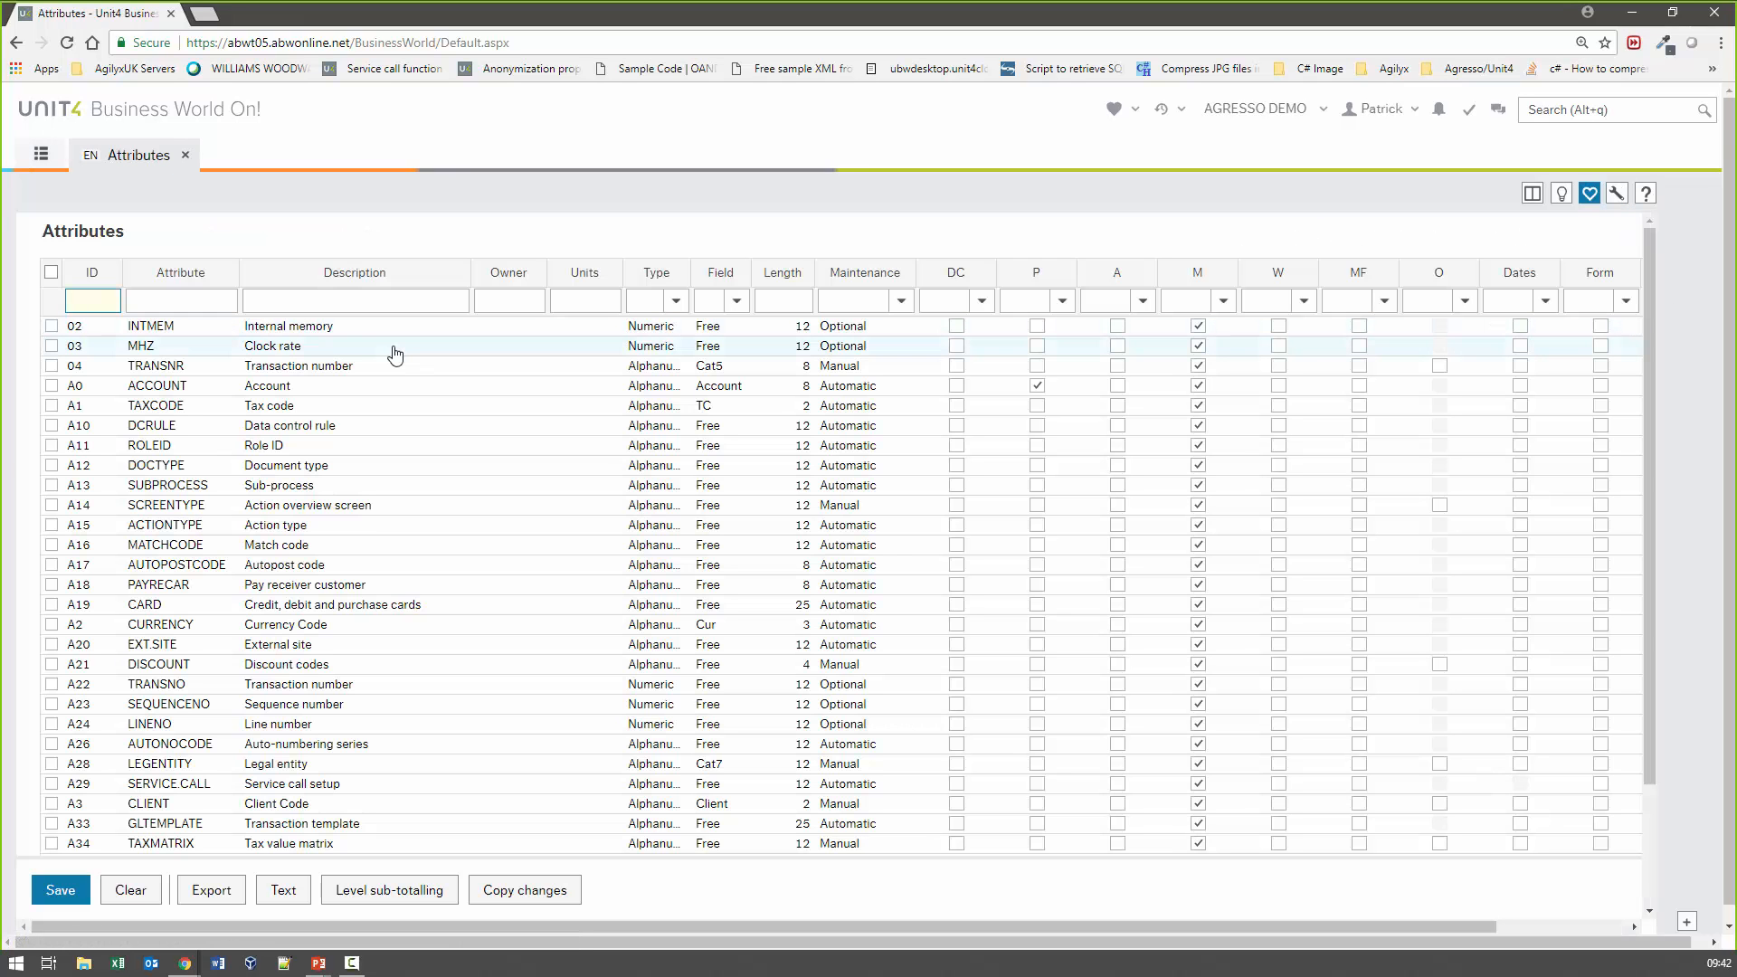
{"action": "left_click", "coordinate": [92, 304]}
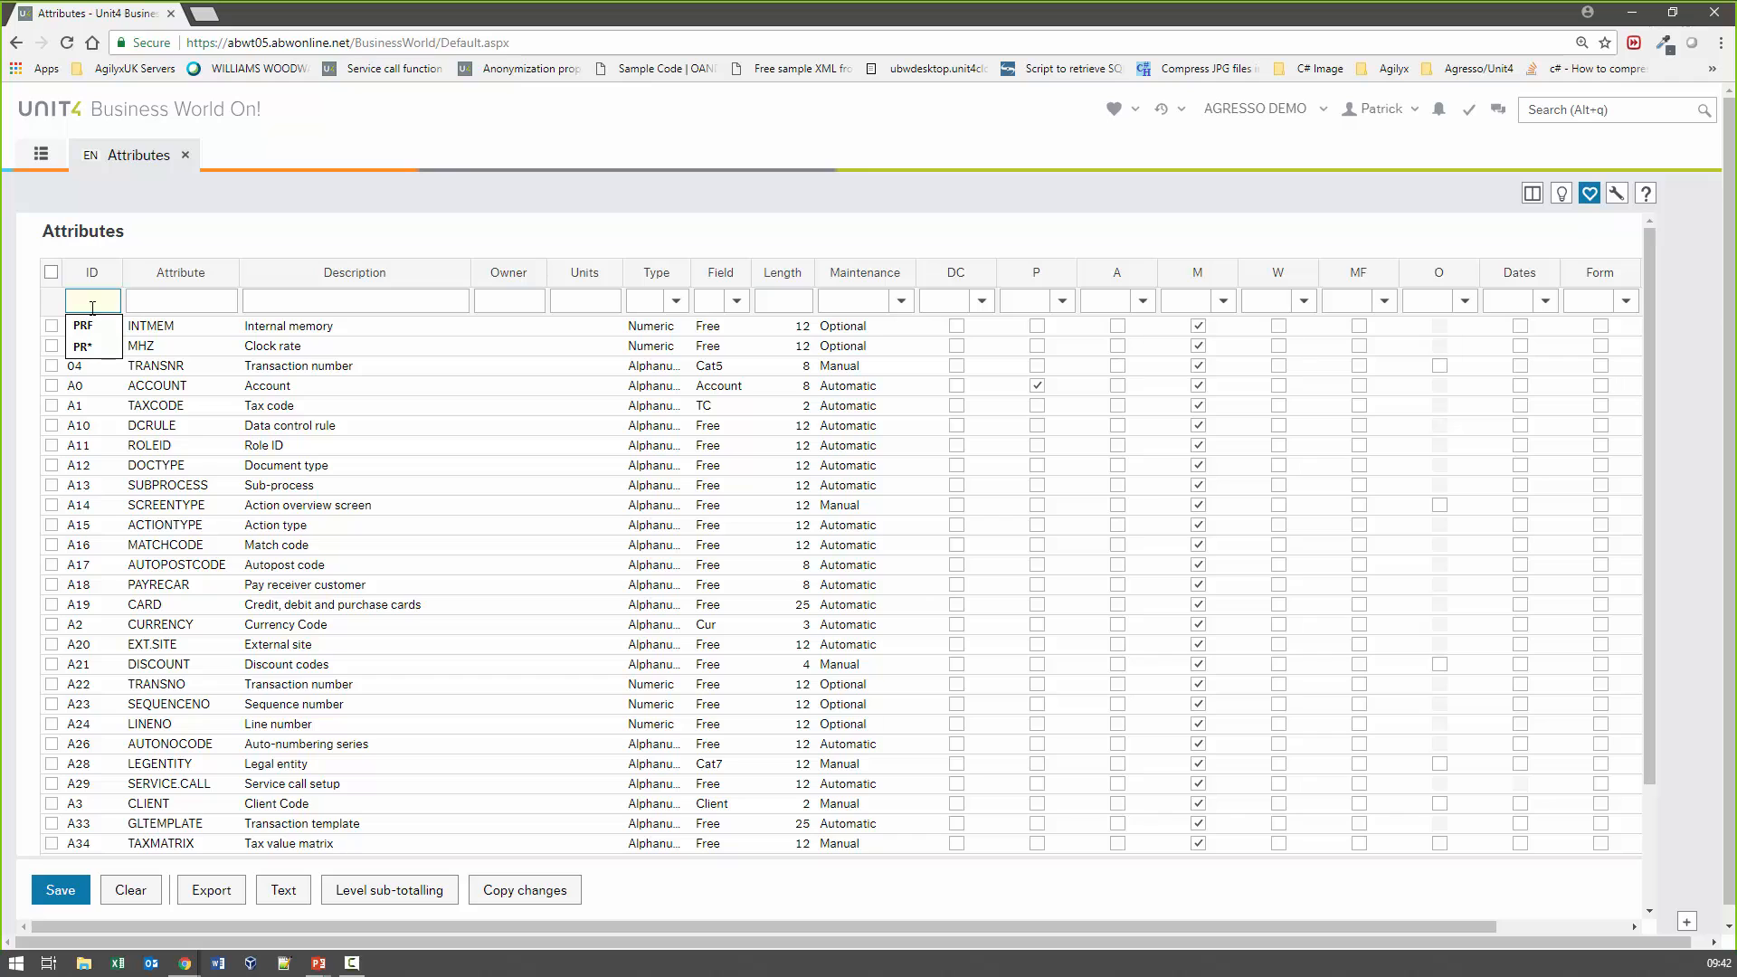
{"action": "left_click", "coordinate": [86, 326]}
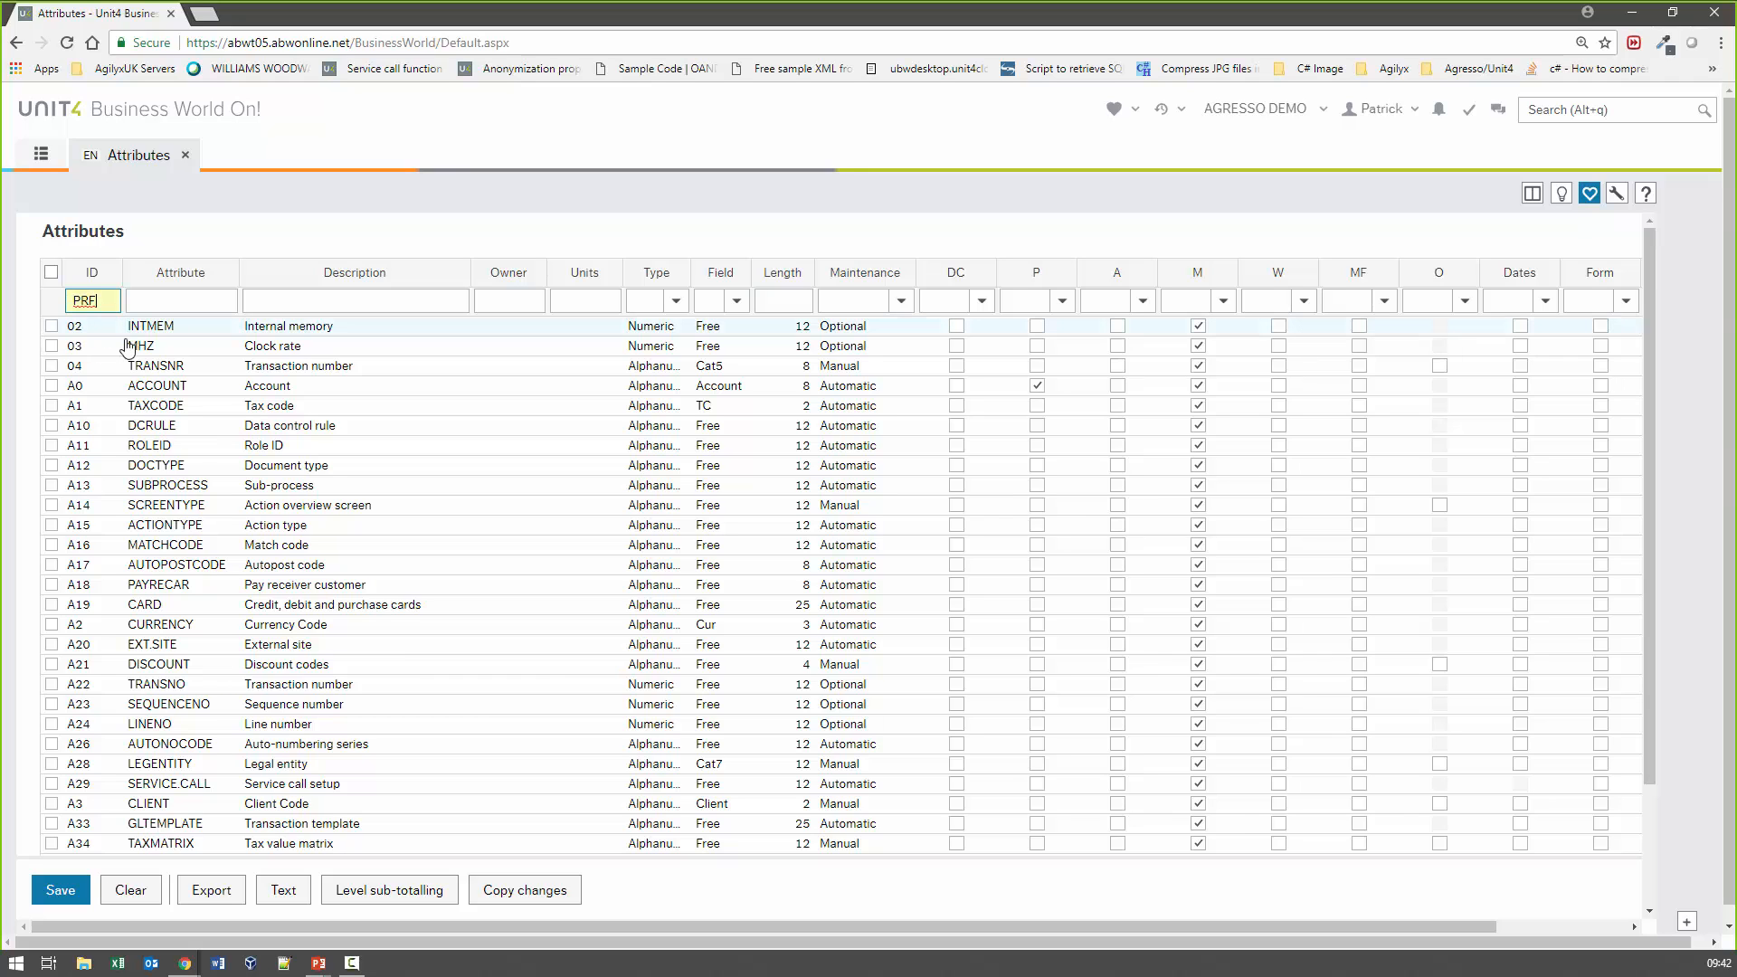
{"action": "left_click", "coordinate": [1558, 927]}
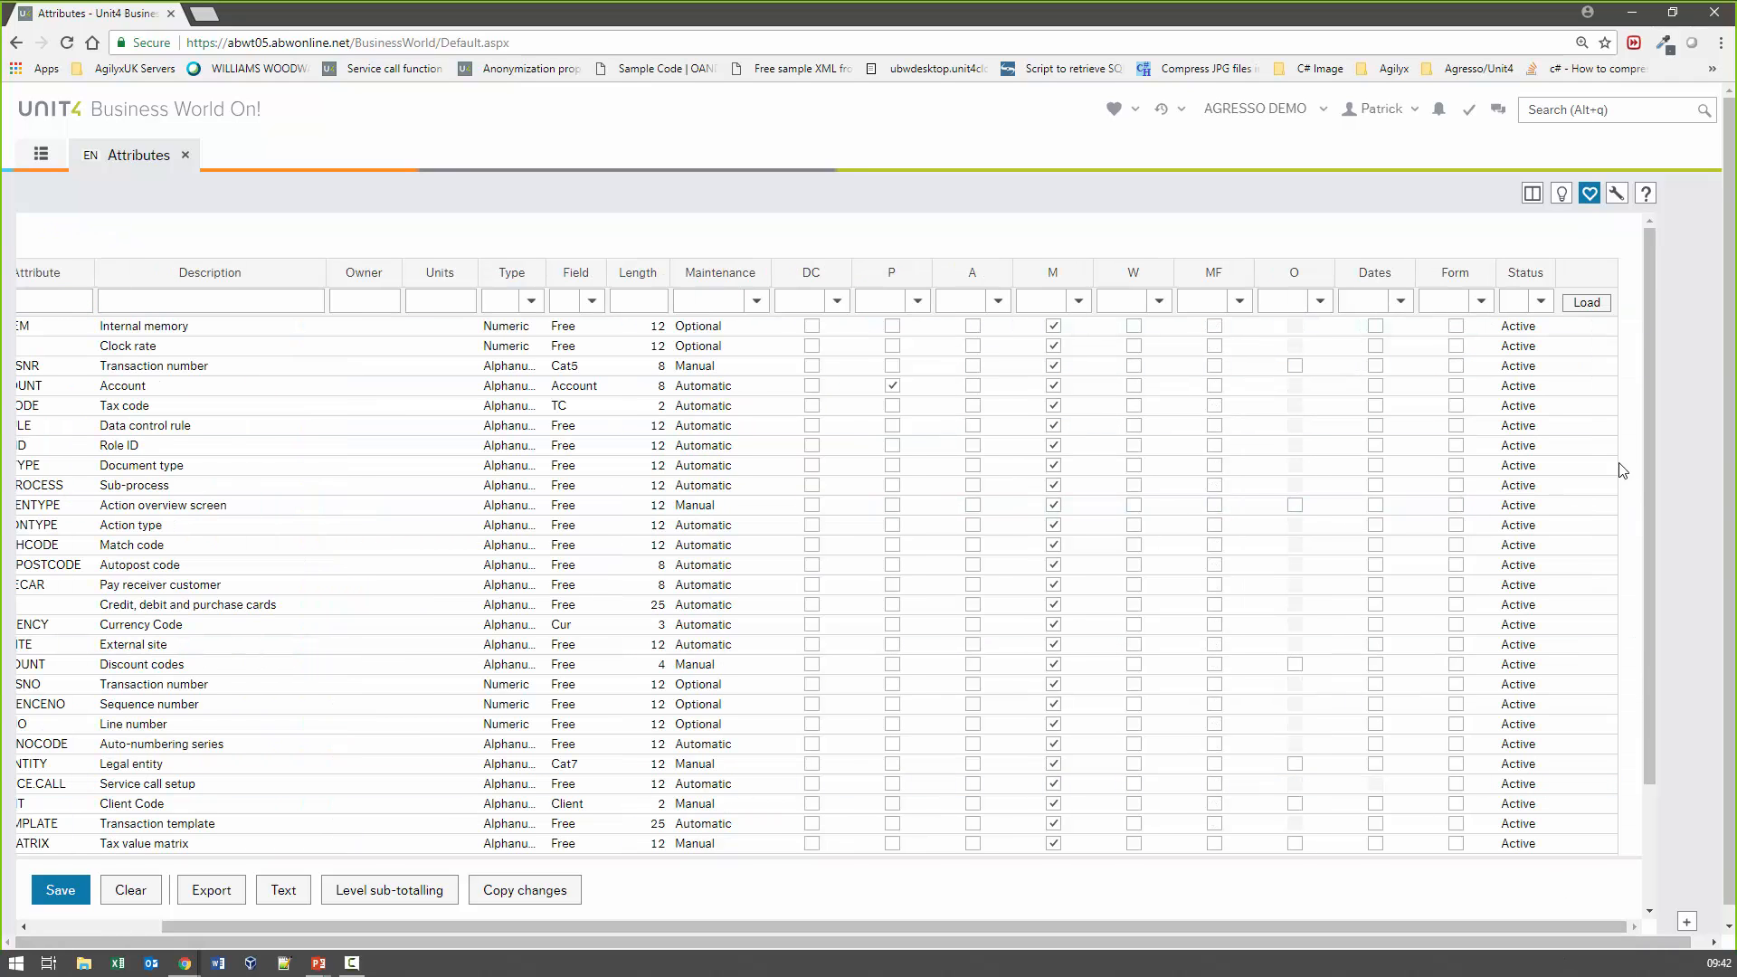
{"action": "left_click", "coordinate": [1587, 302]}
{"action": "left_click_drag", "start_coordinate": [1290, 930], "coordinate": [1110, 925]}
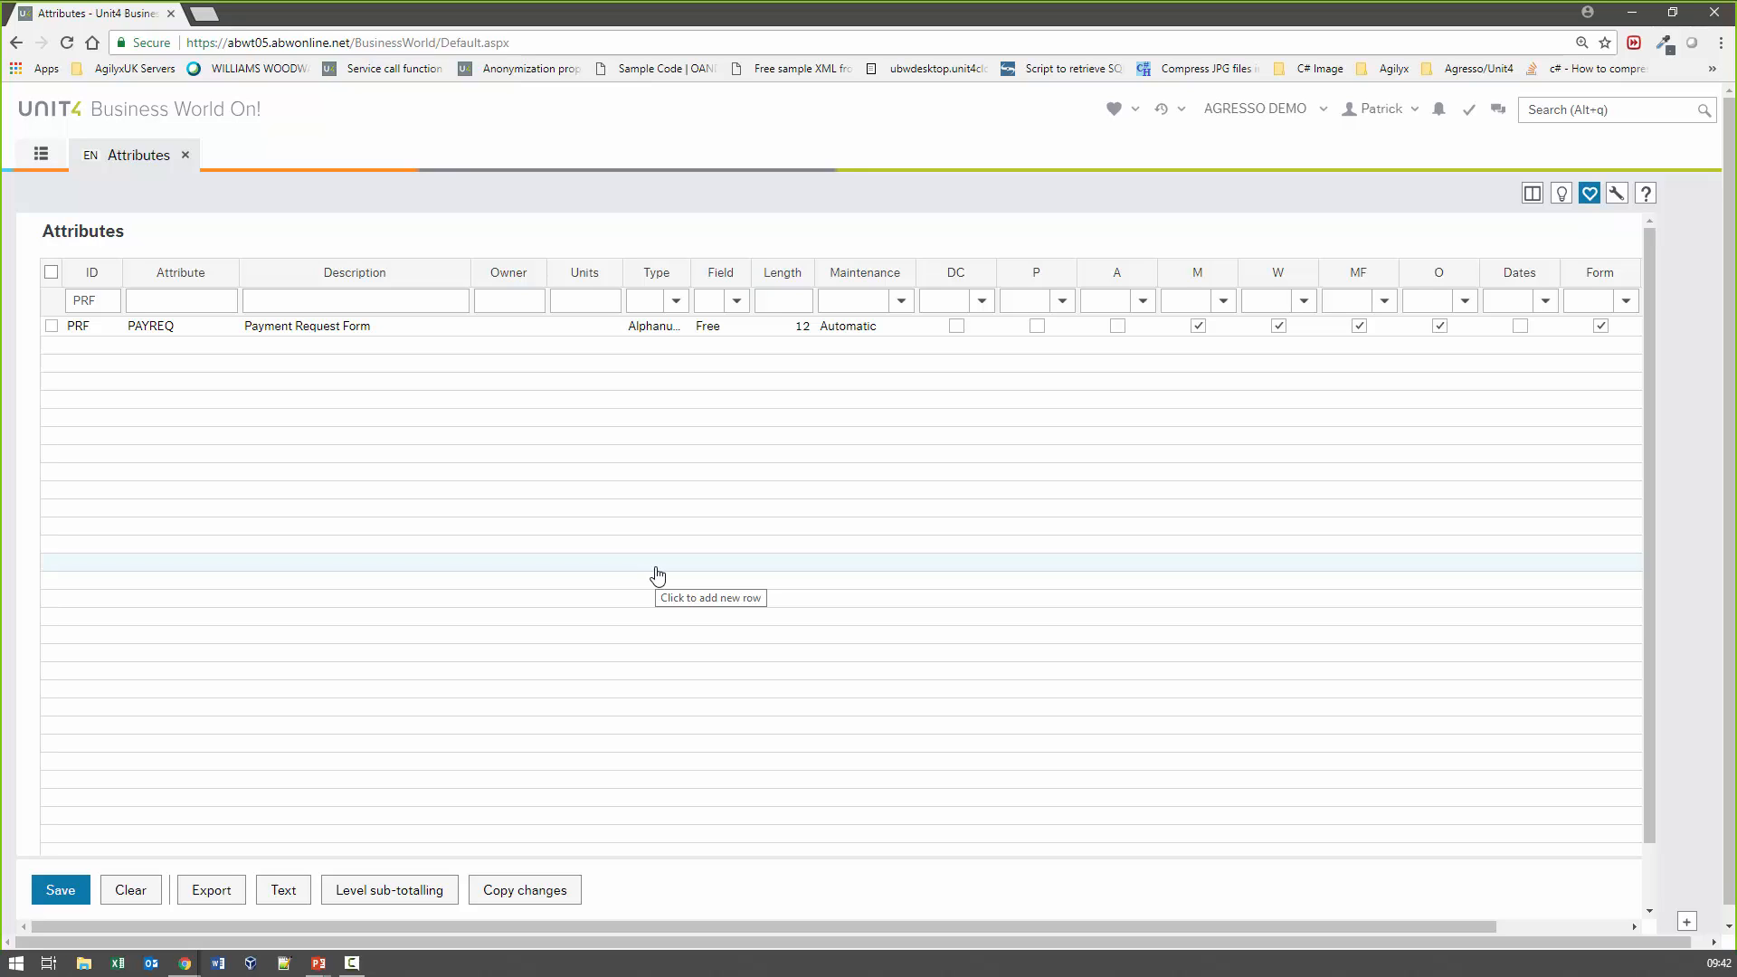
Increase the browser page zoom to 125%
{"action": "left_click", "coordinate": [1720, 45]}
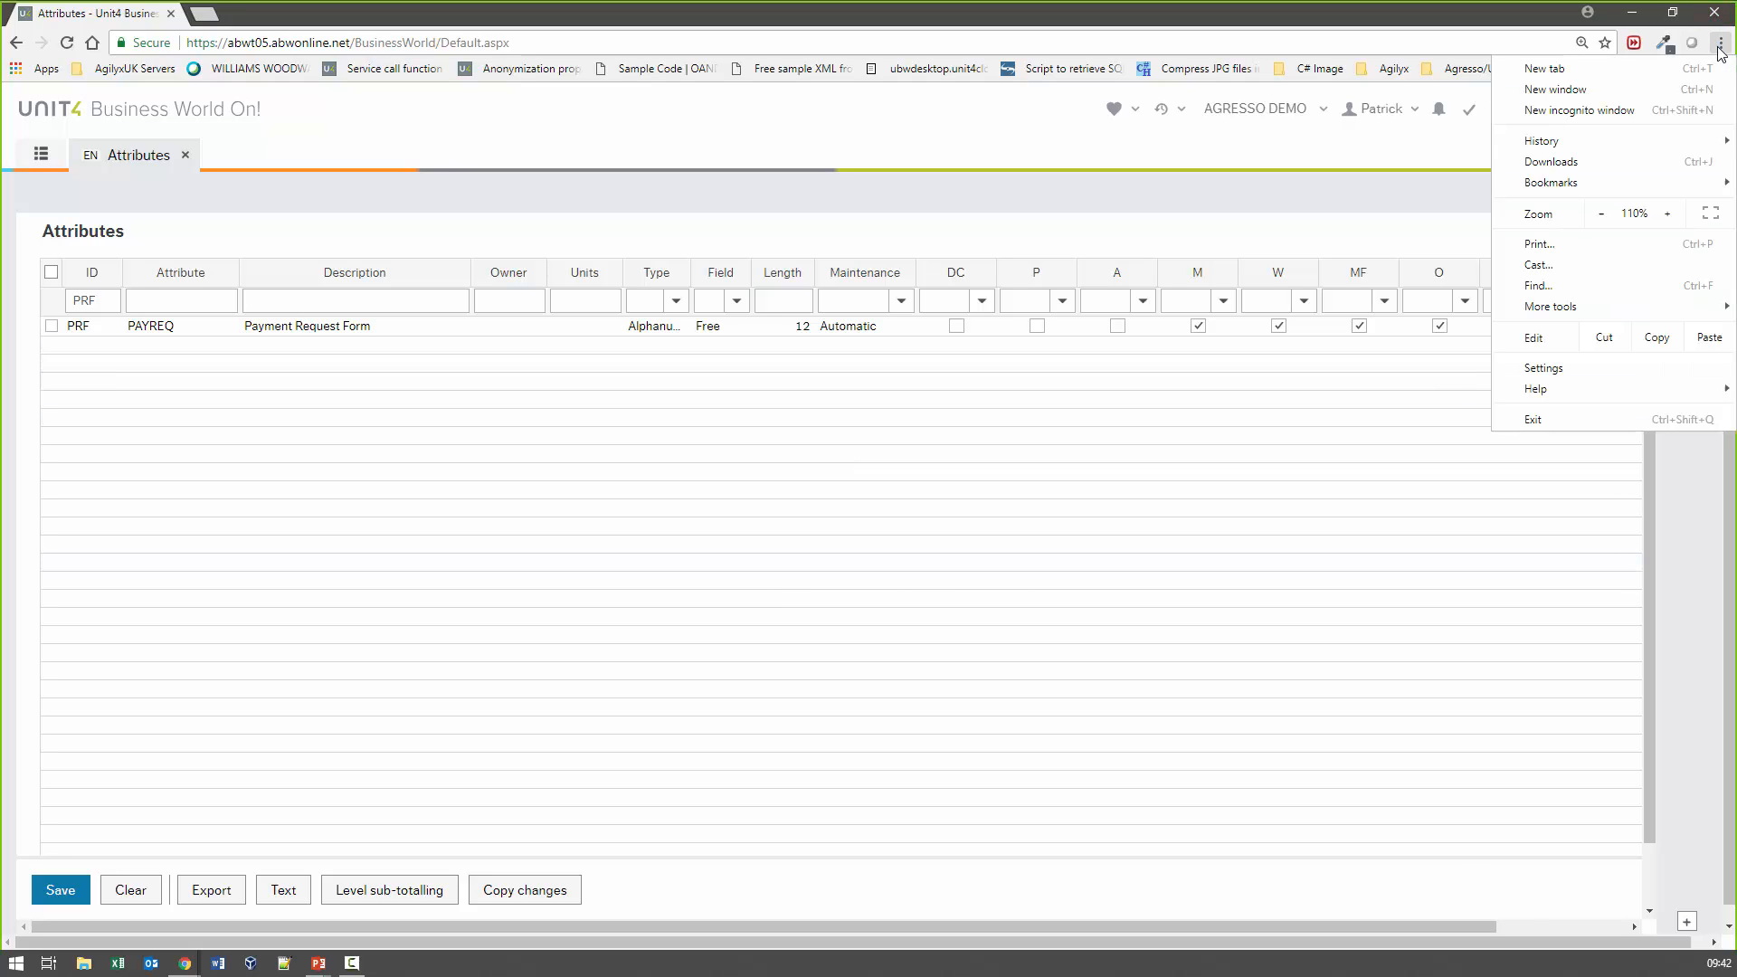
{"action": "left_click", "coordinate": [1667, 214]}
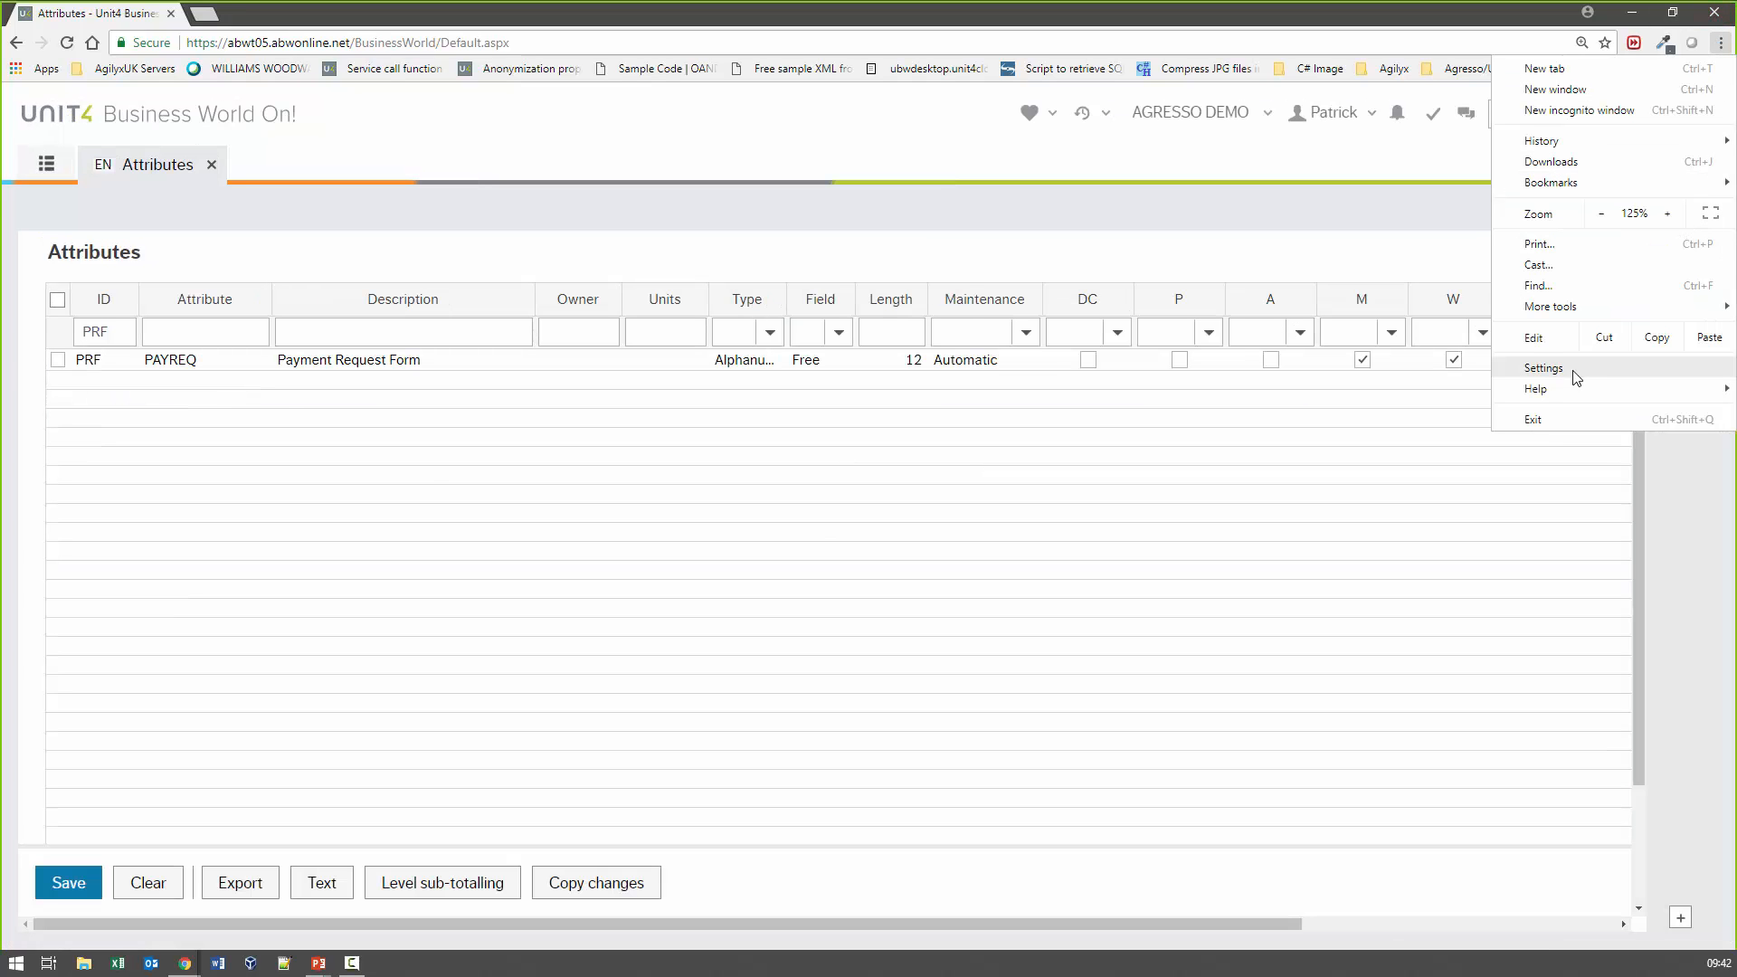
{"action": "left_click", "coordinate": [729, 278]}
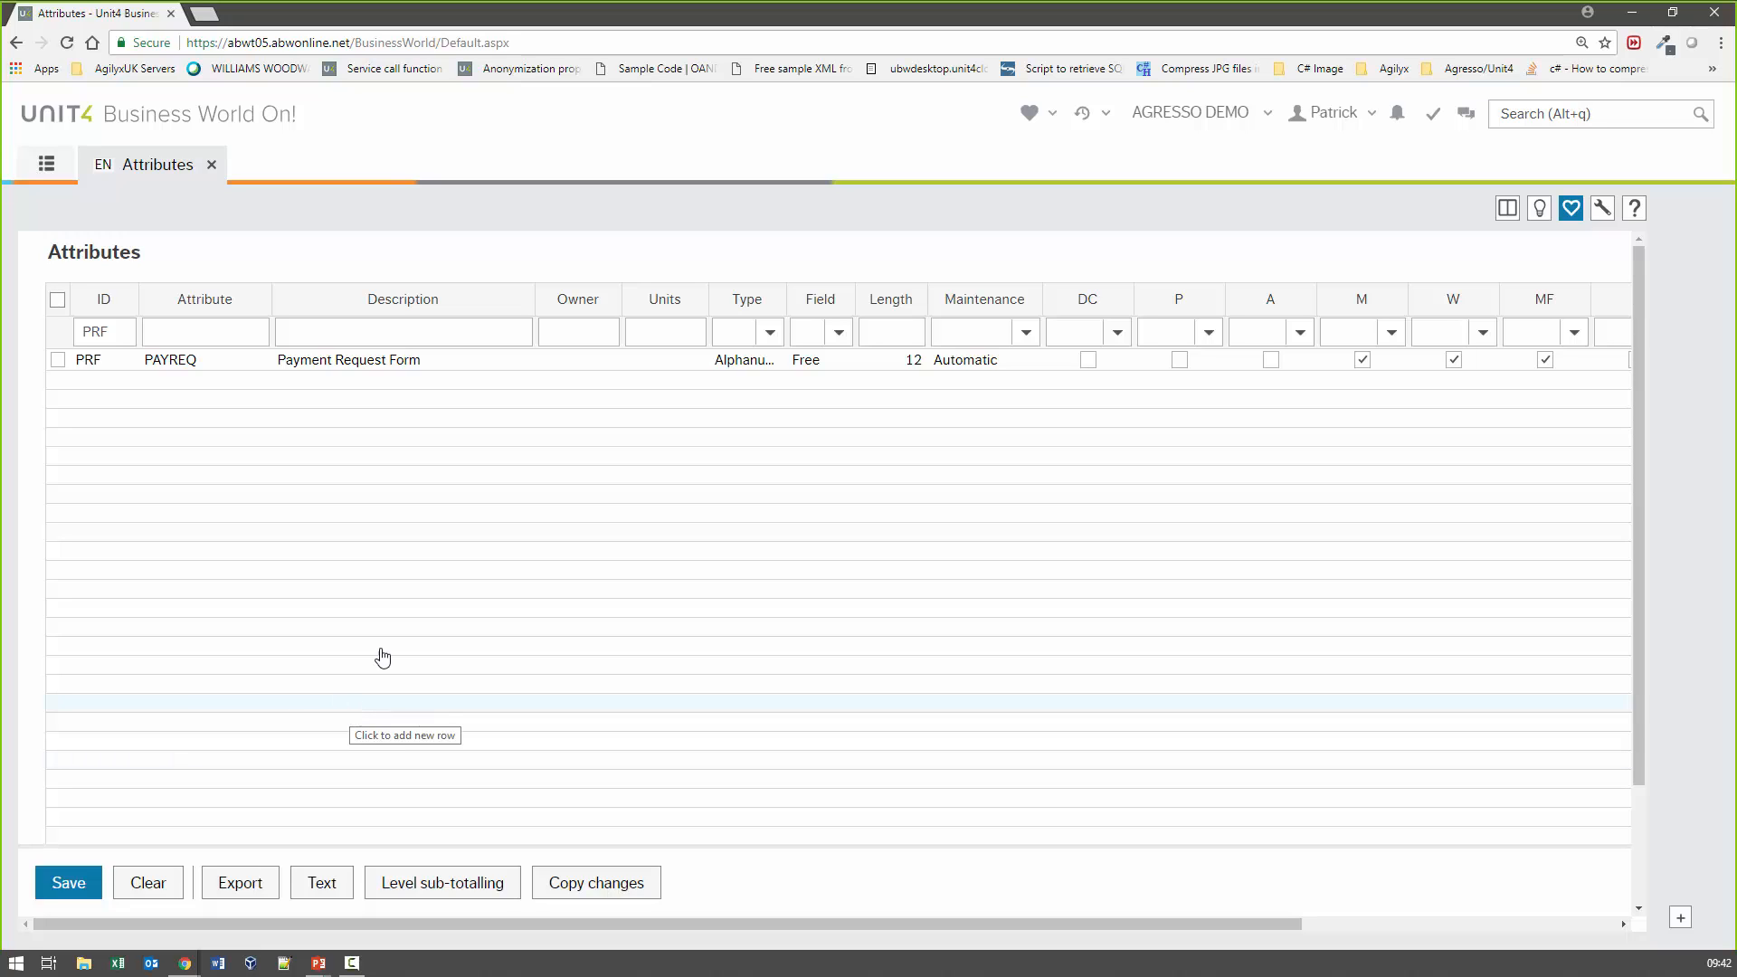
Narrow the Description and Attribute columns and review the PRF attribute's settings across the whole row
{"action": "left_click_drag", "start_coordinate": [528, 300], "coordinate": [440, 300]}
{"action": "left_click_drag", "start_coordinate": [273, 310], "coordinate": [207, 301]}
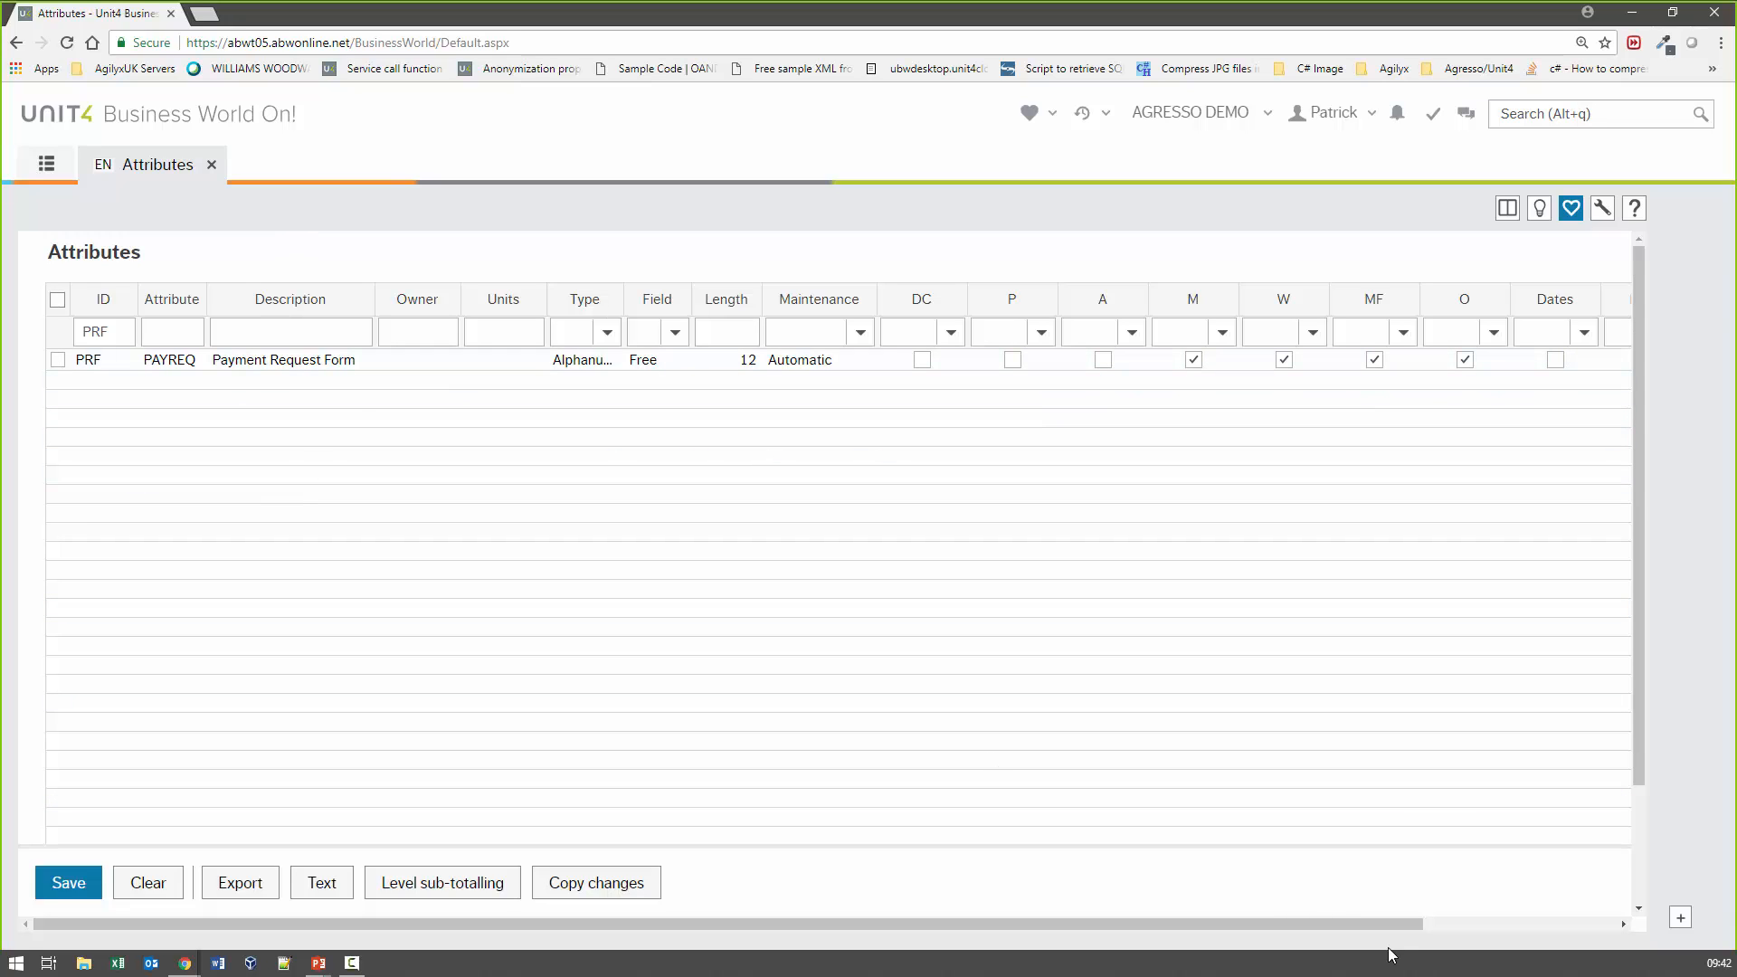
{"action": "left_click_drag", "start_coordinate": [1384, 924], "coordinate": [1552, 934]}
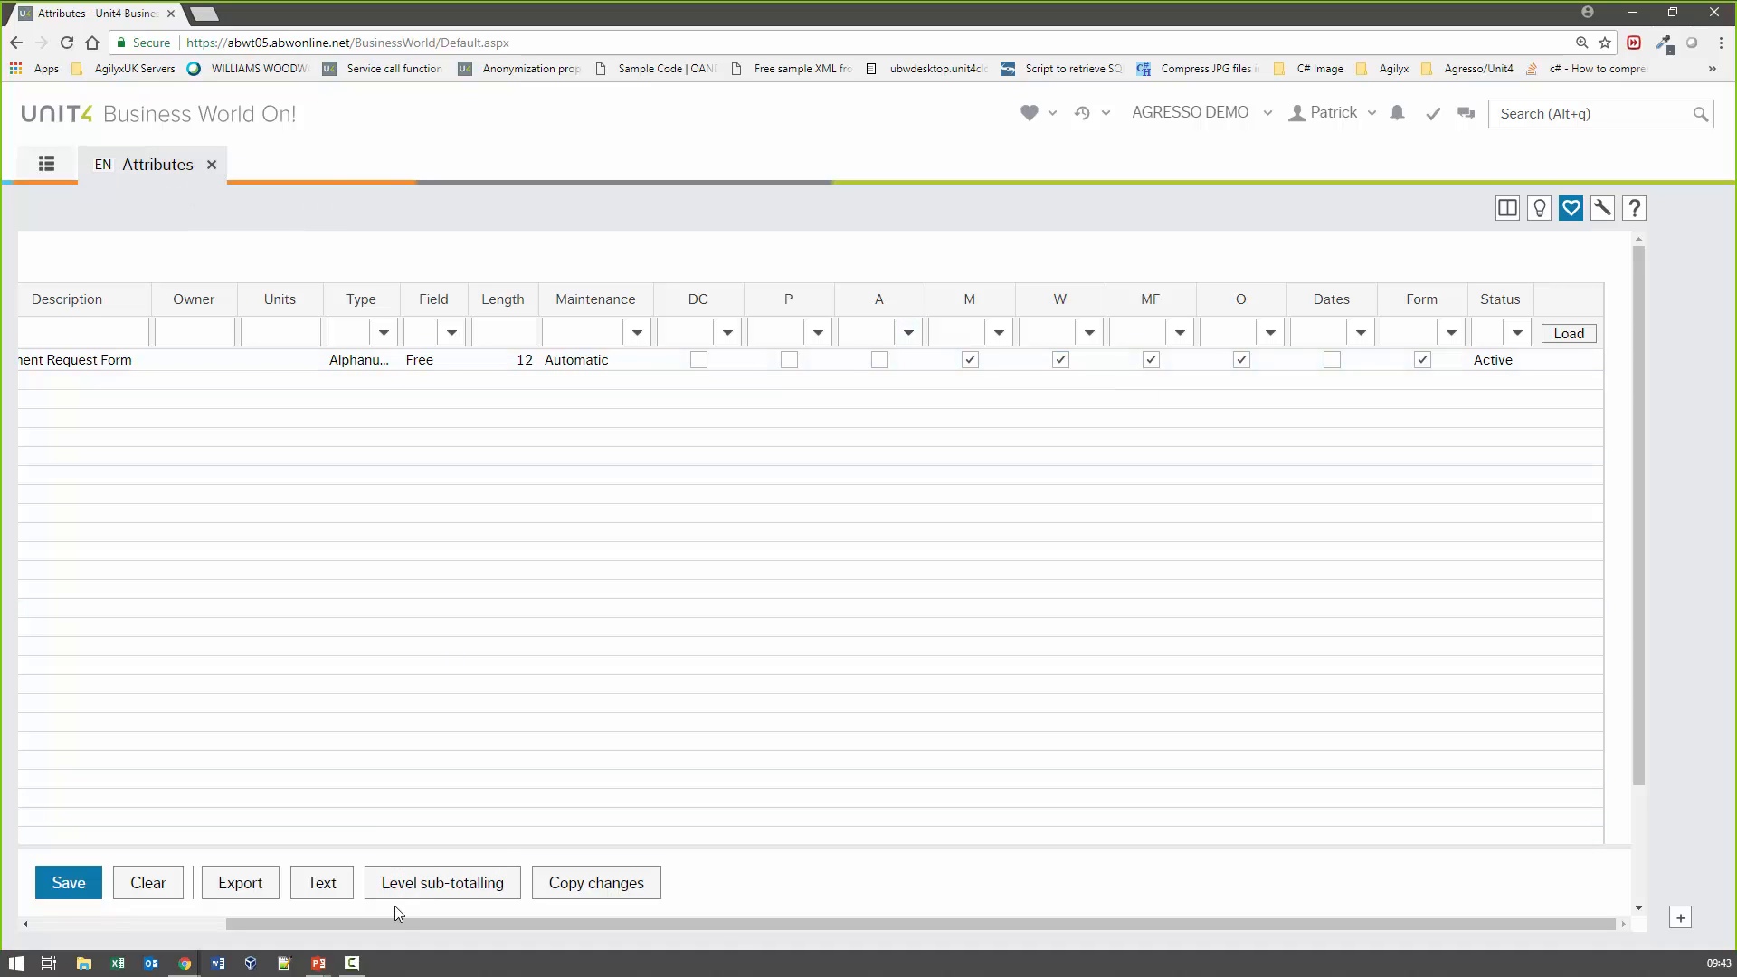
{"action": "left_click_drag", "start_coordinate": [392, 923], "coordinate": [123, 889]}
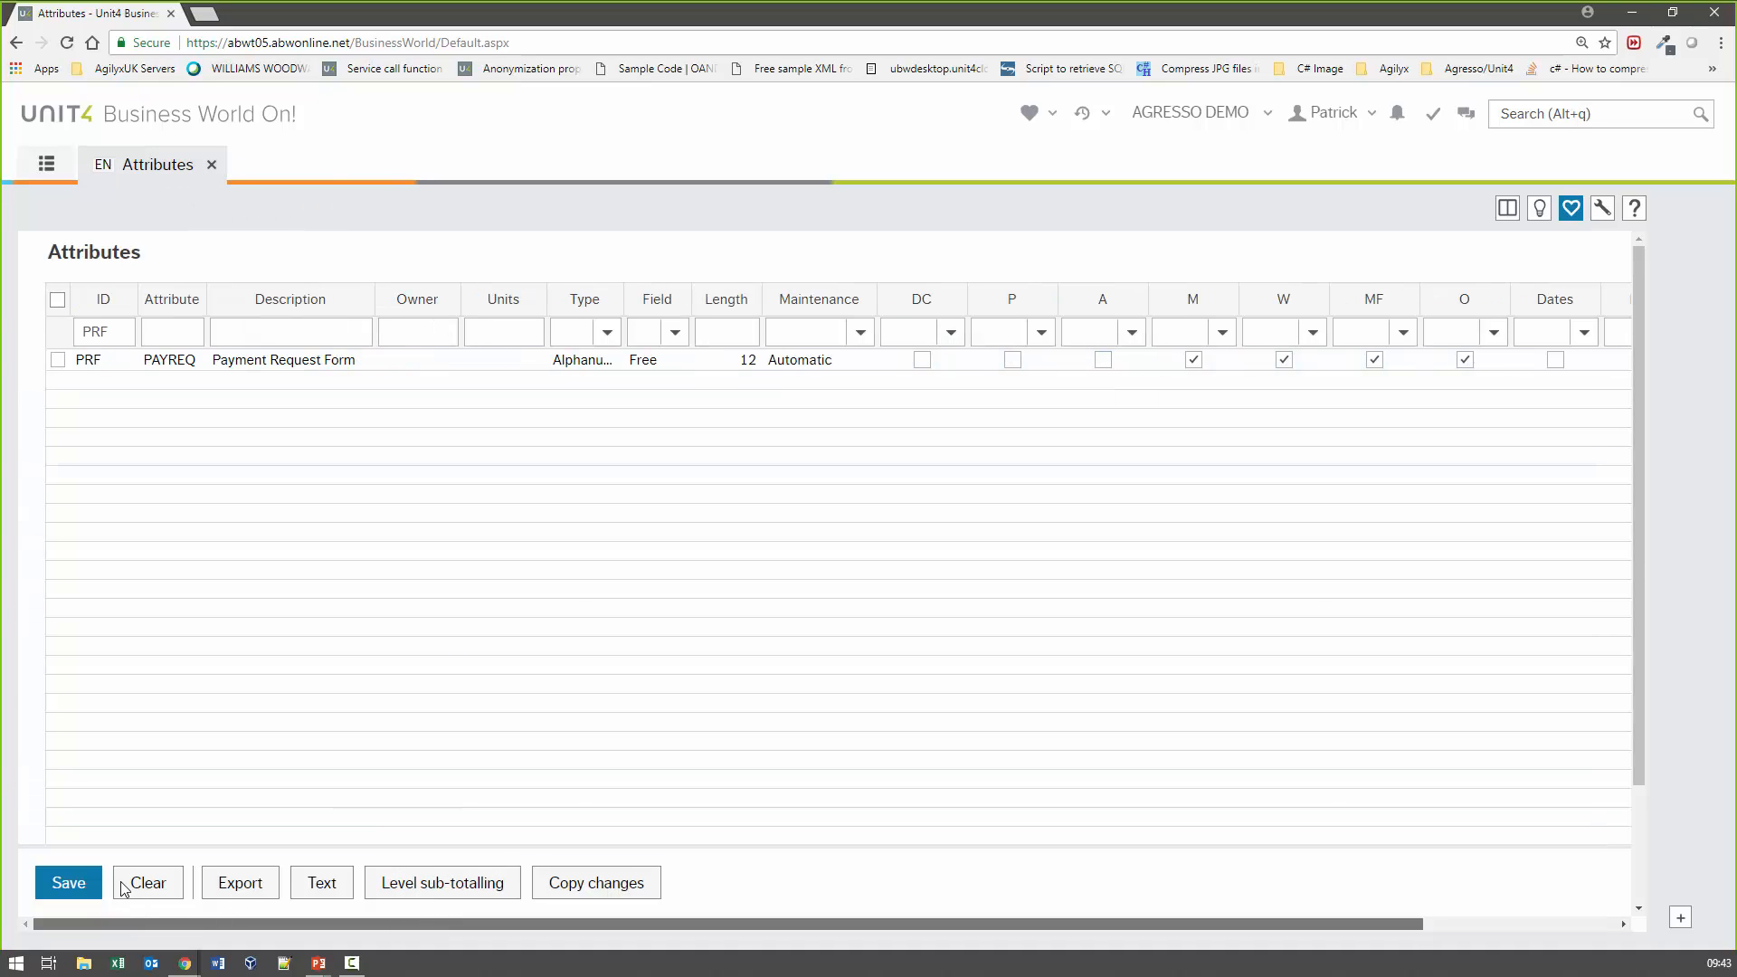
Open Flexi-field group definition from the favourites and look up the PRCODING group
{"action": "left_click", "coordinate": [48, 186]}
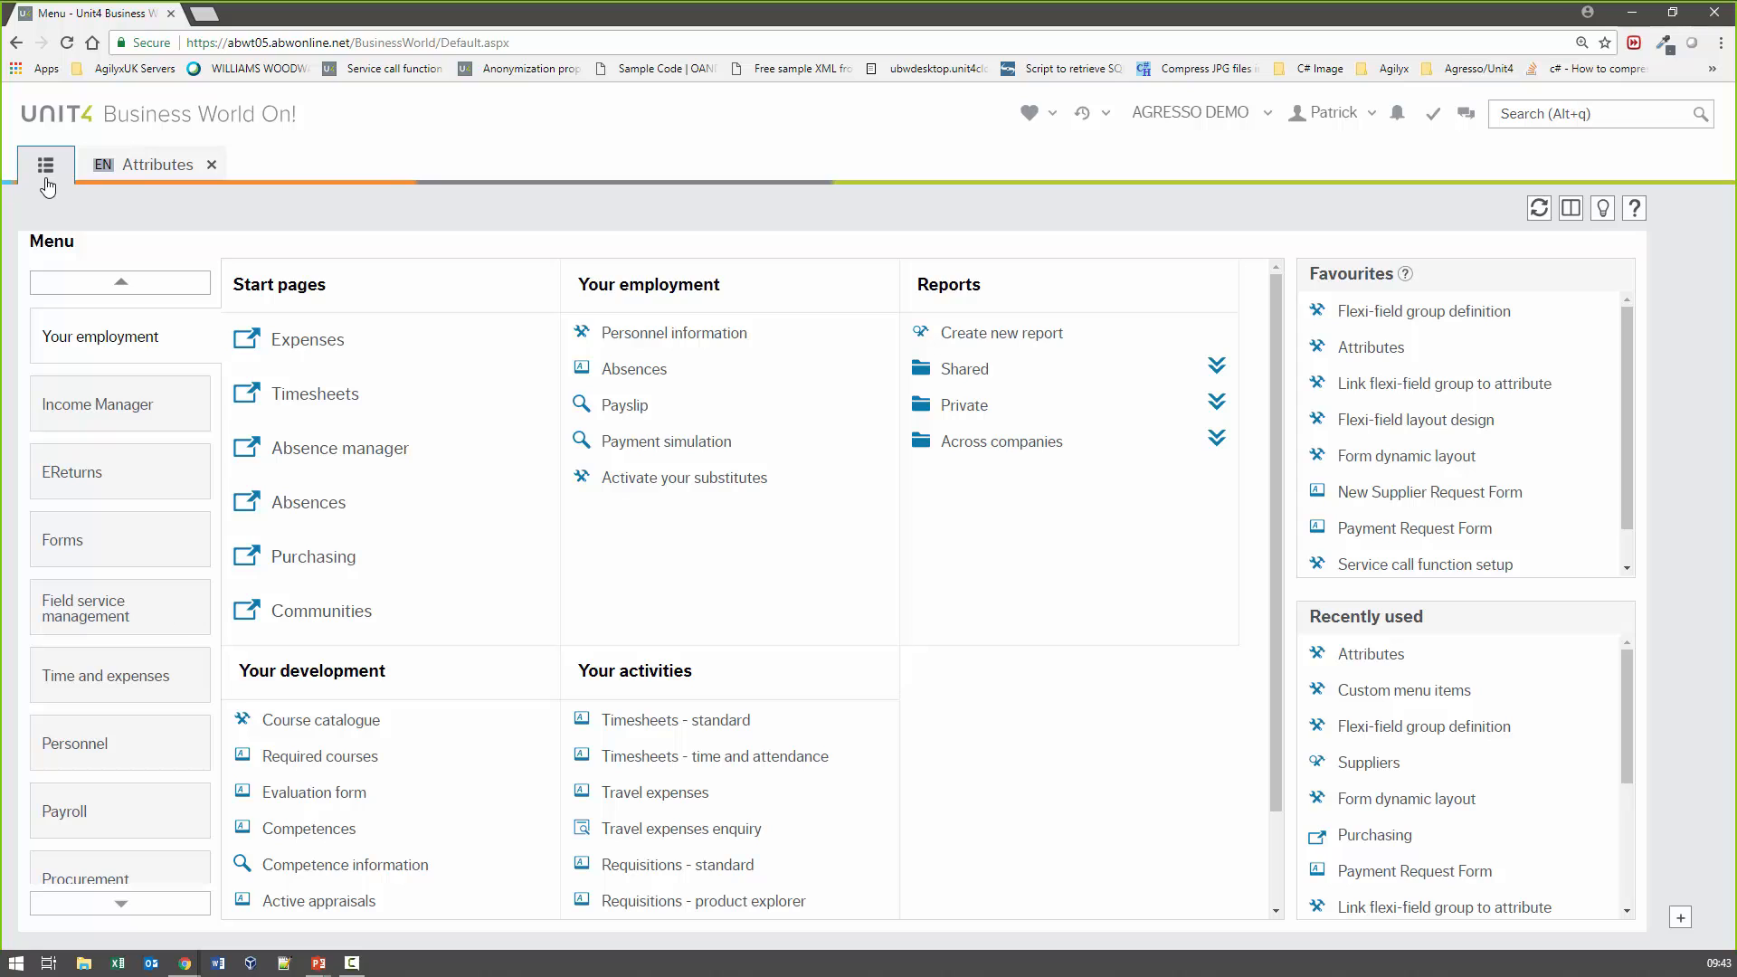
{"action": "left_click", "coordinate": [1476, 331]}
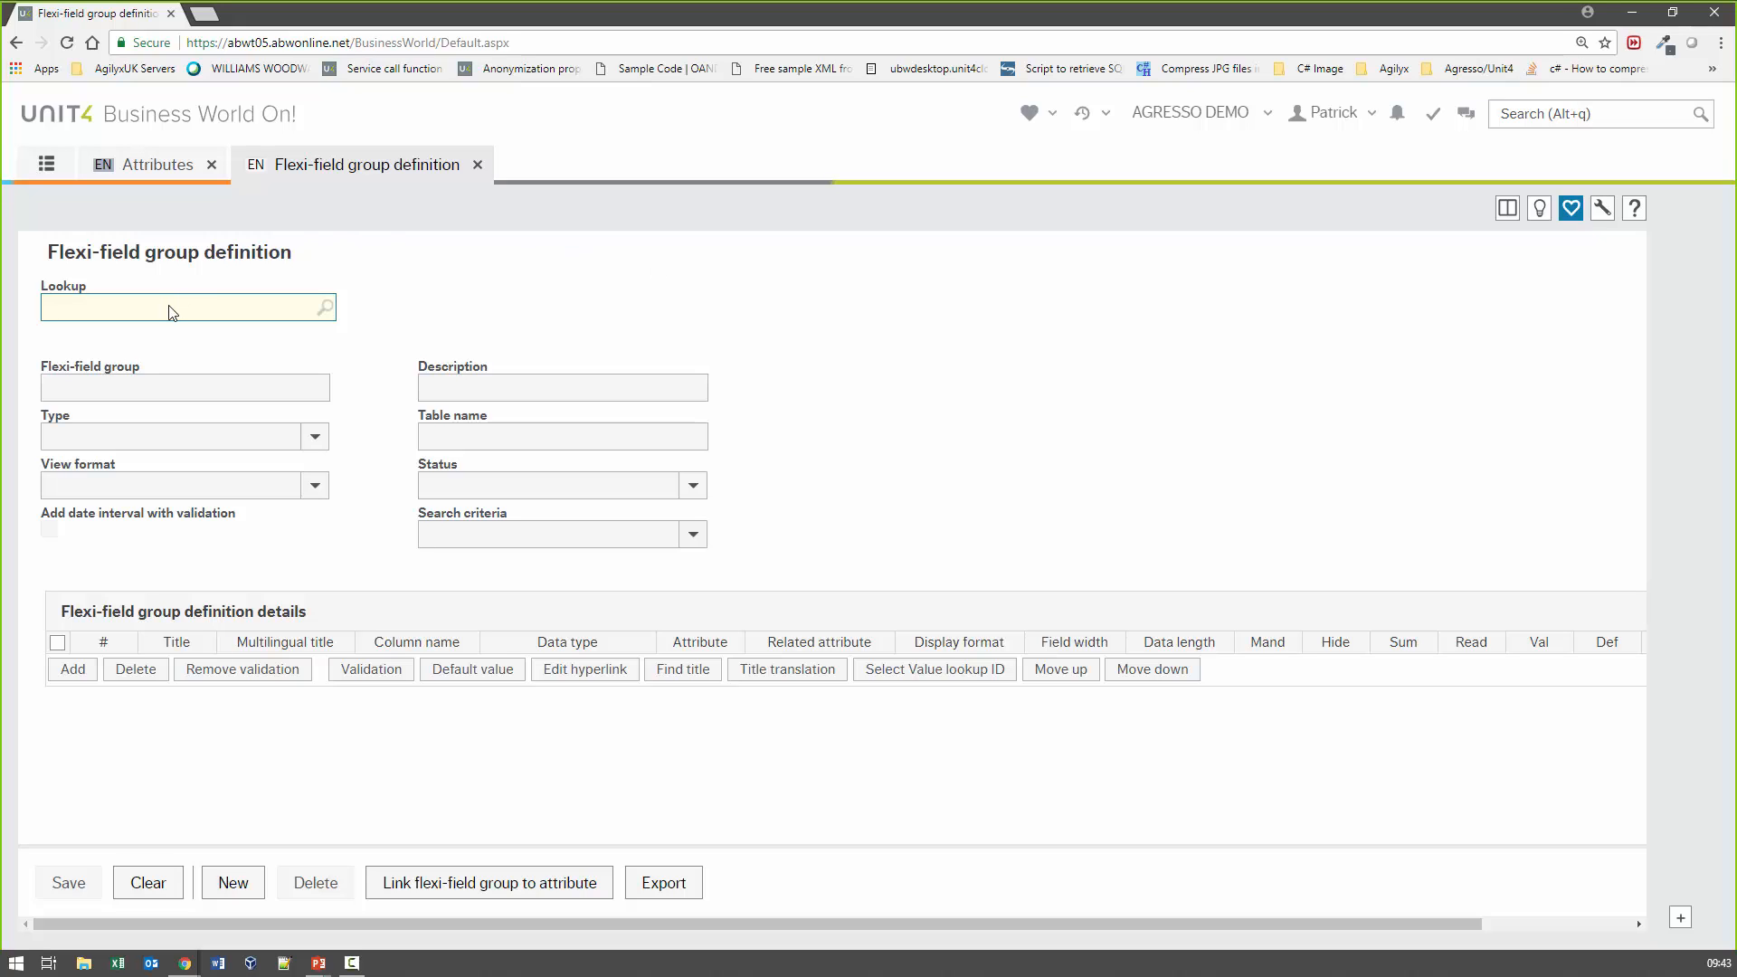
{"action": "type", "text": "PR"}
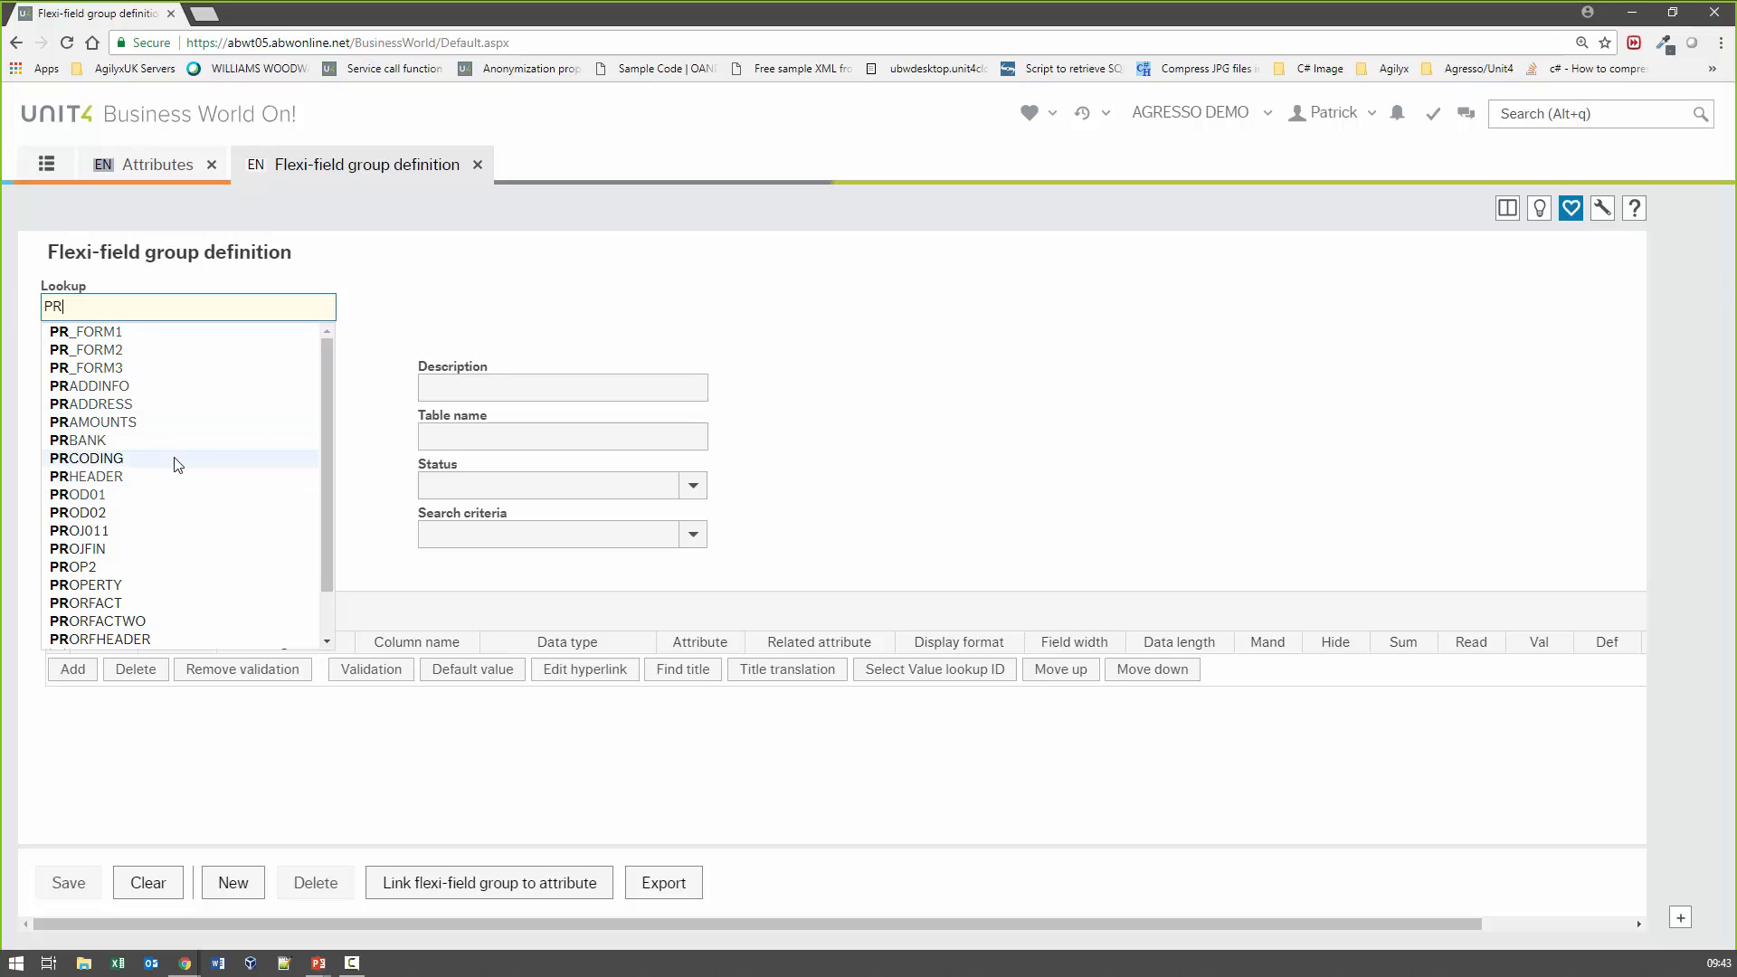
{"action": "left_click", "coordinate": [178, 459]}
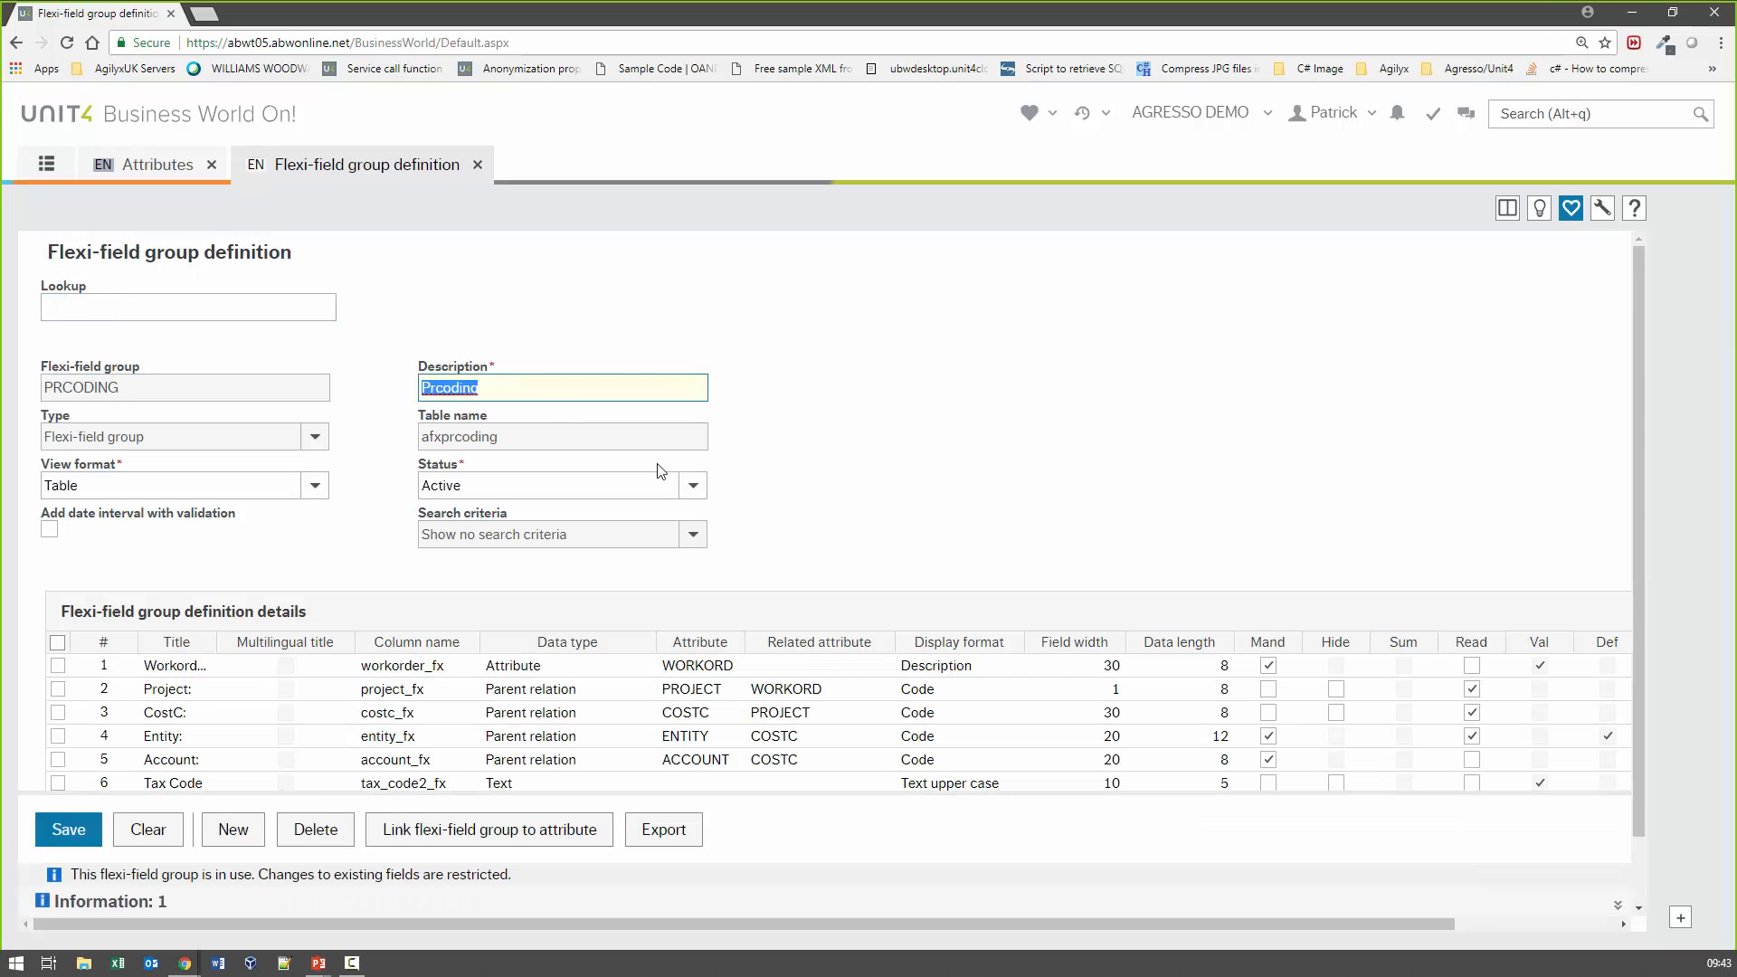
Add a field titled TEST to the group definition details and set its data type to Text
{"action": "left_click_drag", "start_coordinate": [1639, 266], "coordinate": [1647, 419]}
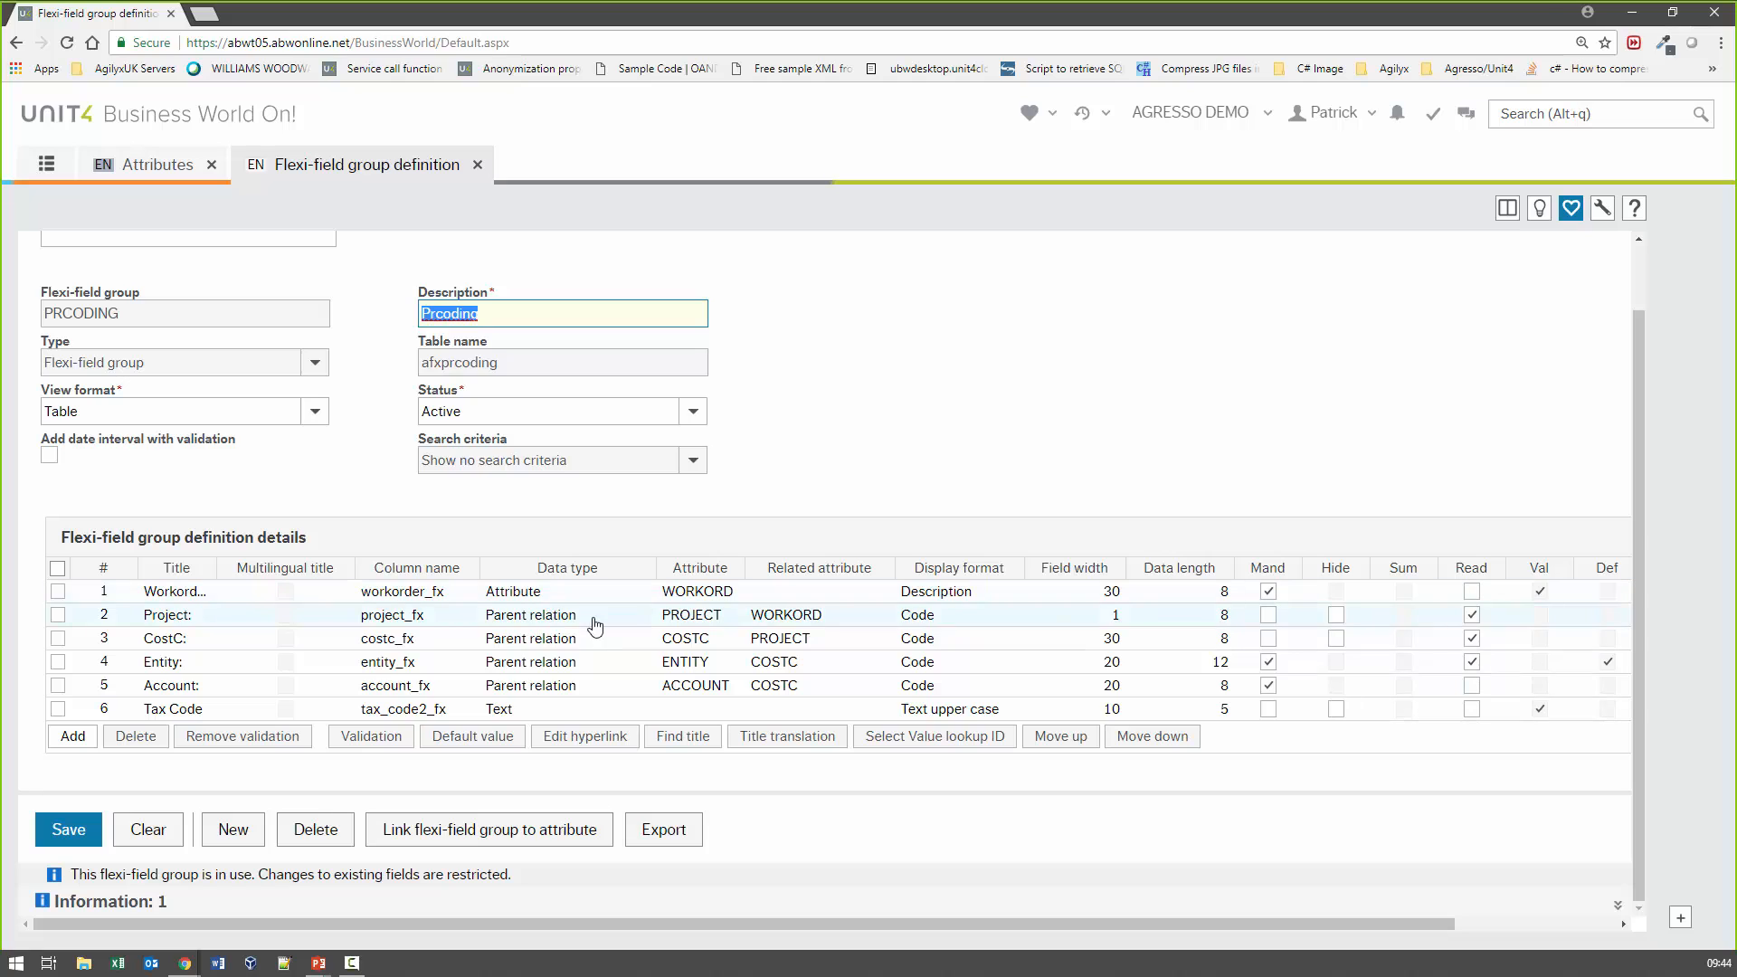
{"action": "left_click", "coordinate": [72, 744]}
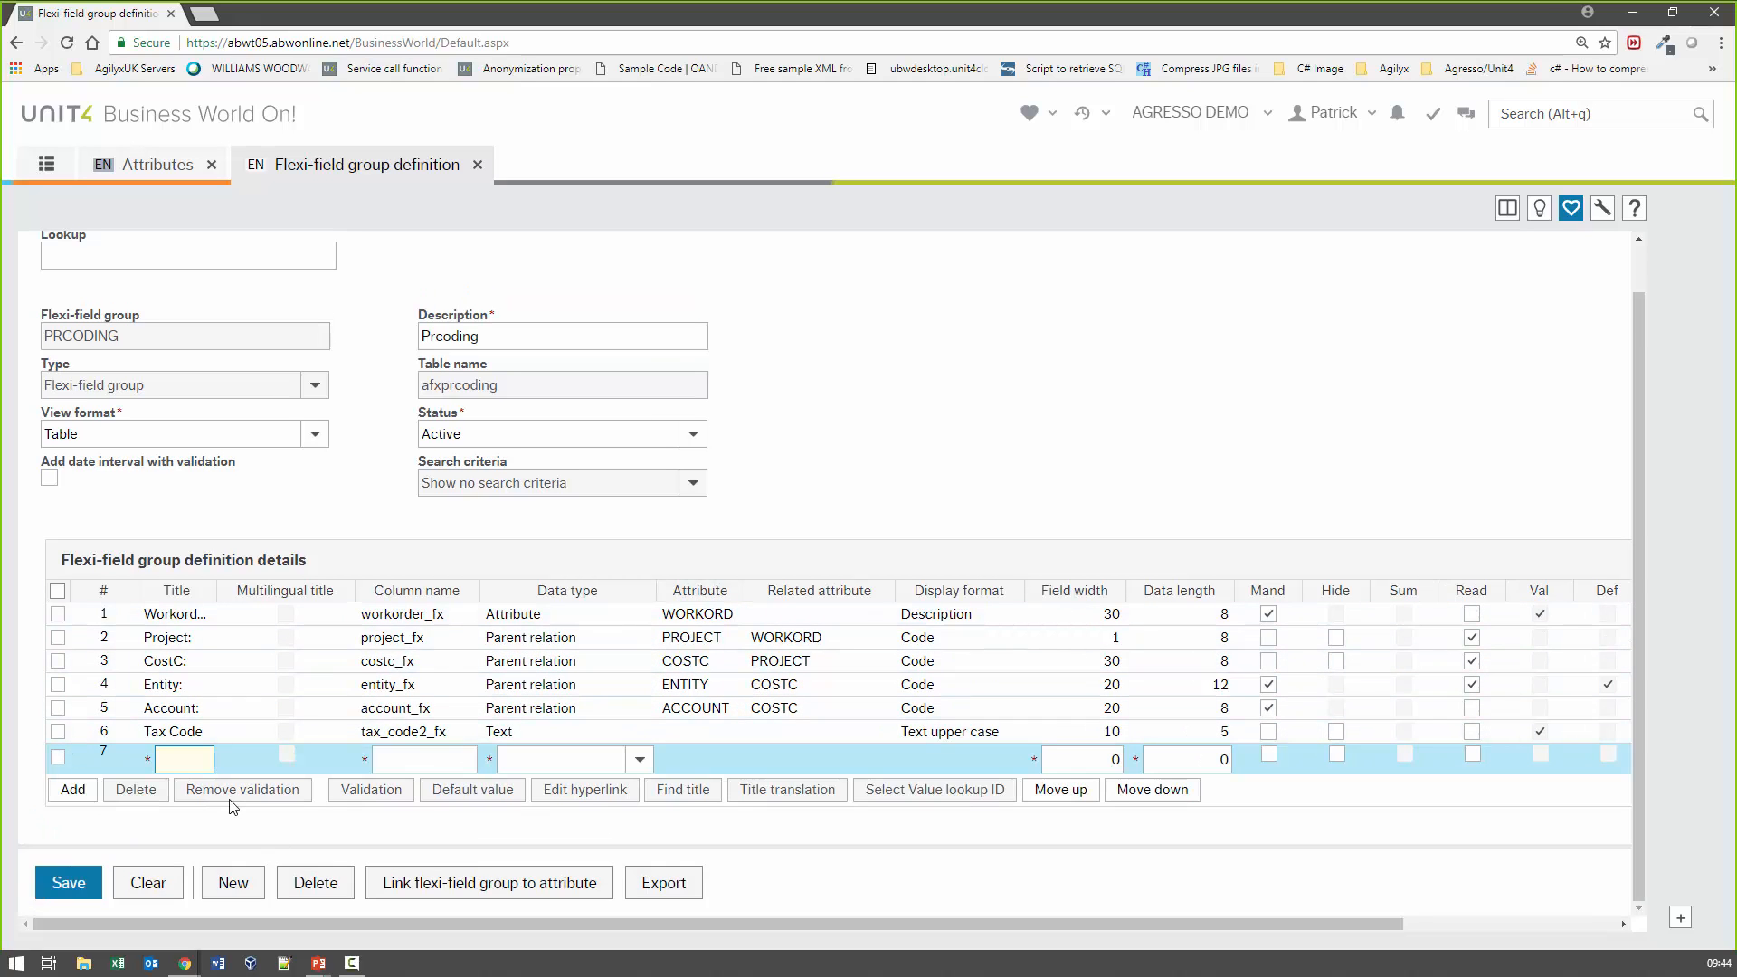
{"action": "type", "text": "TEST"}
{"action": "key", "text": "Tab"}
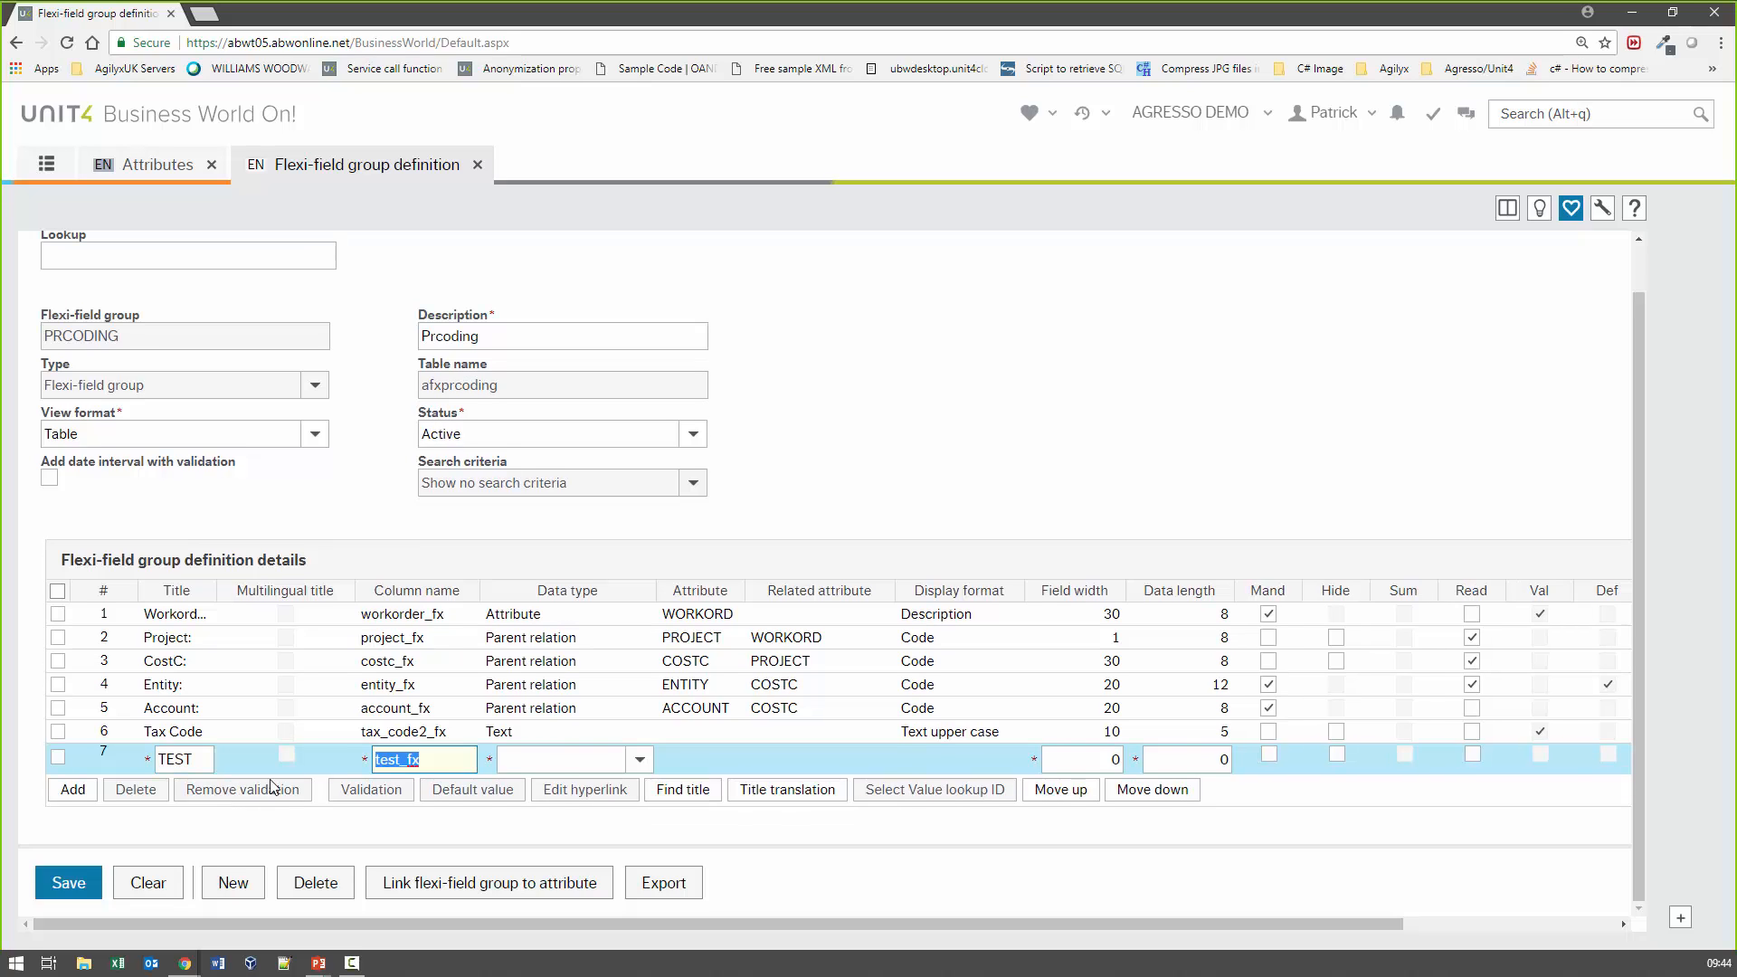
{"action": "left_click", "coordinate": [391, 760]}
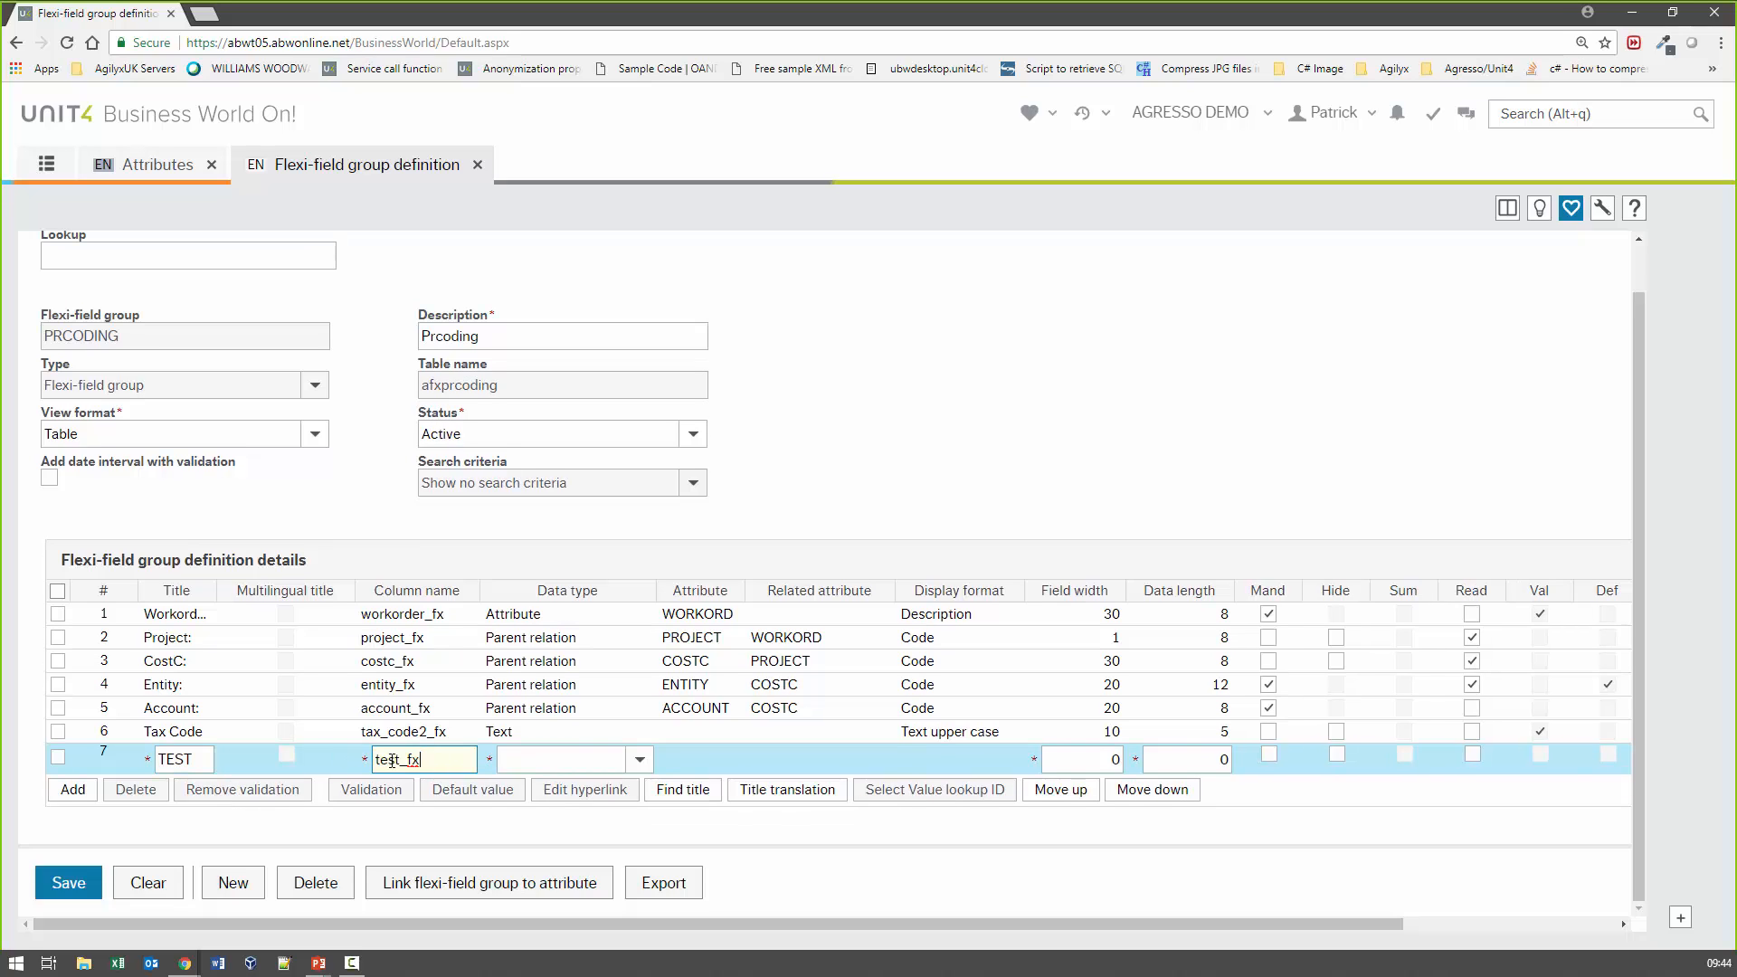
{"action": "left_click", "coordinate": [644, 762]}
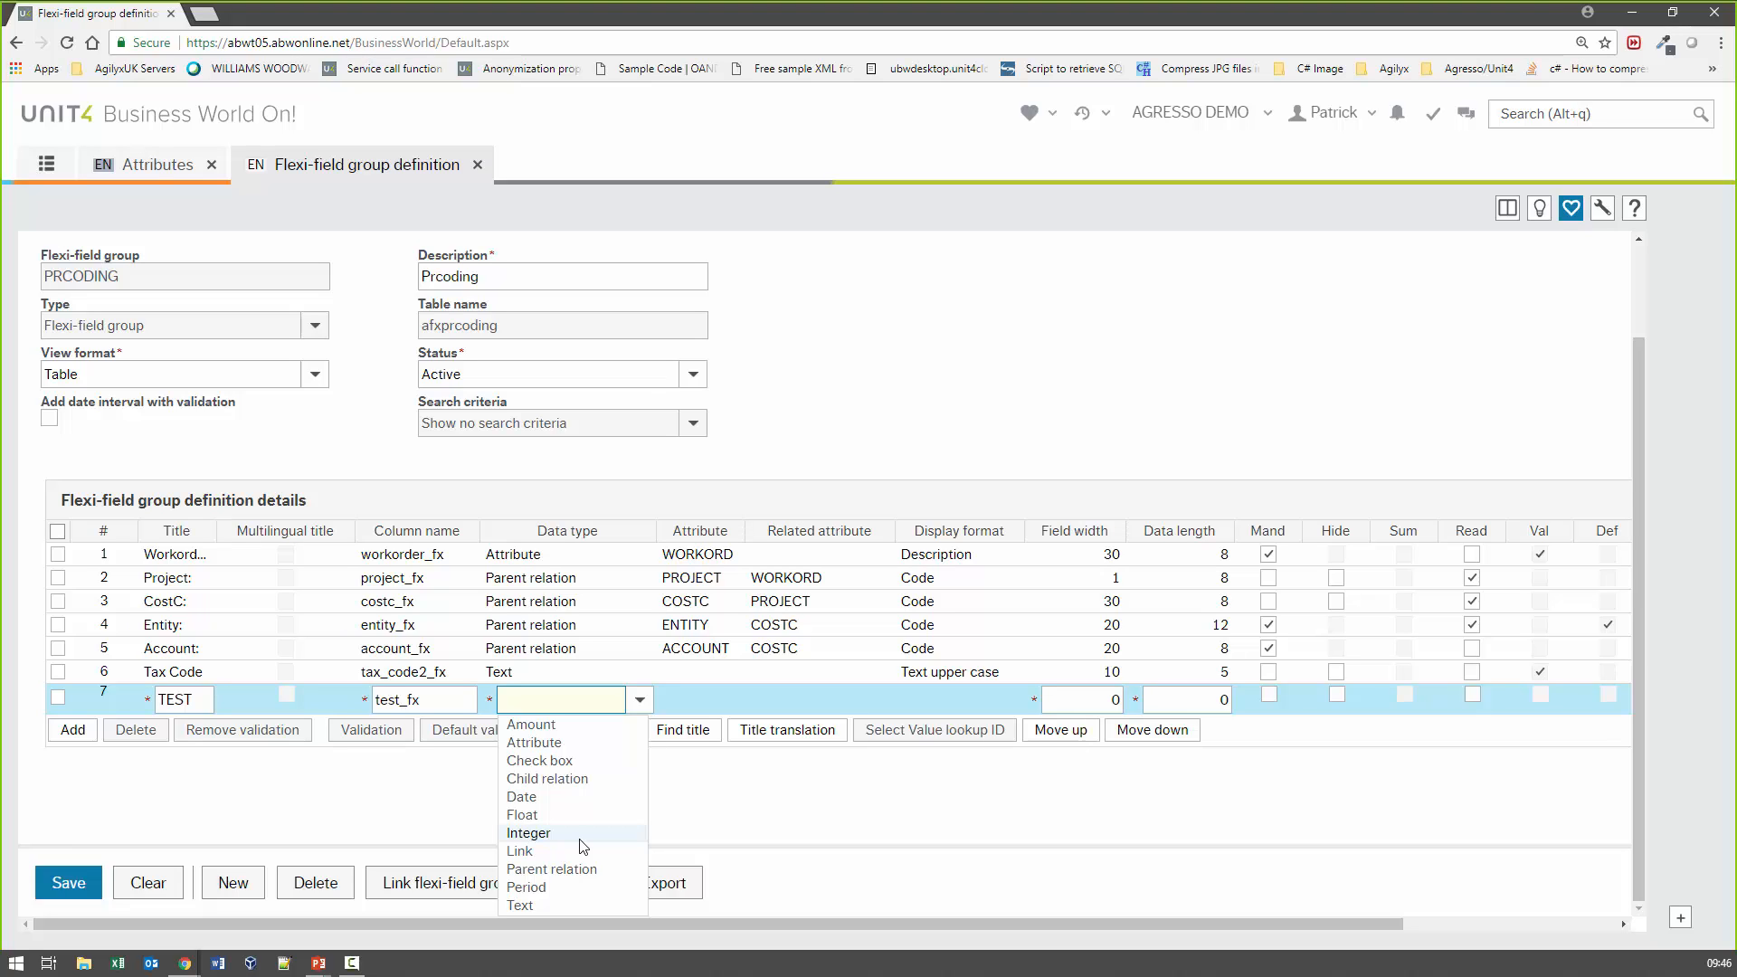
{"action": "left_click", "coordinate": [559, 906]}
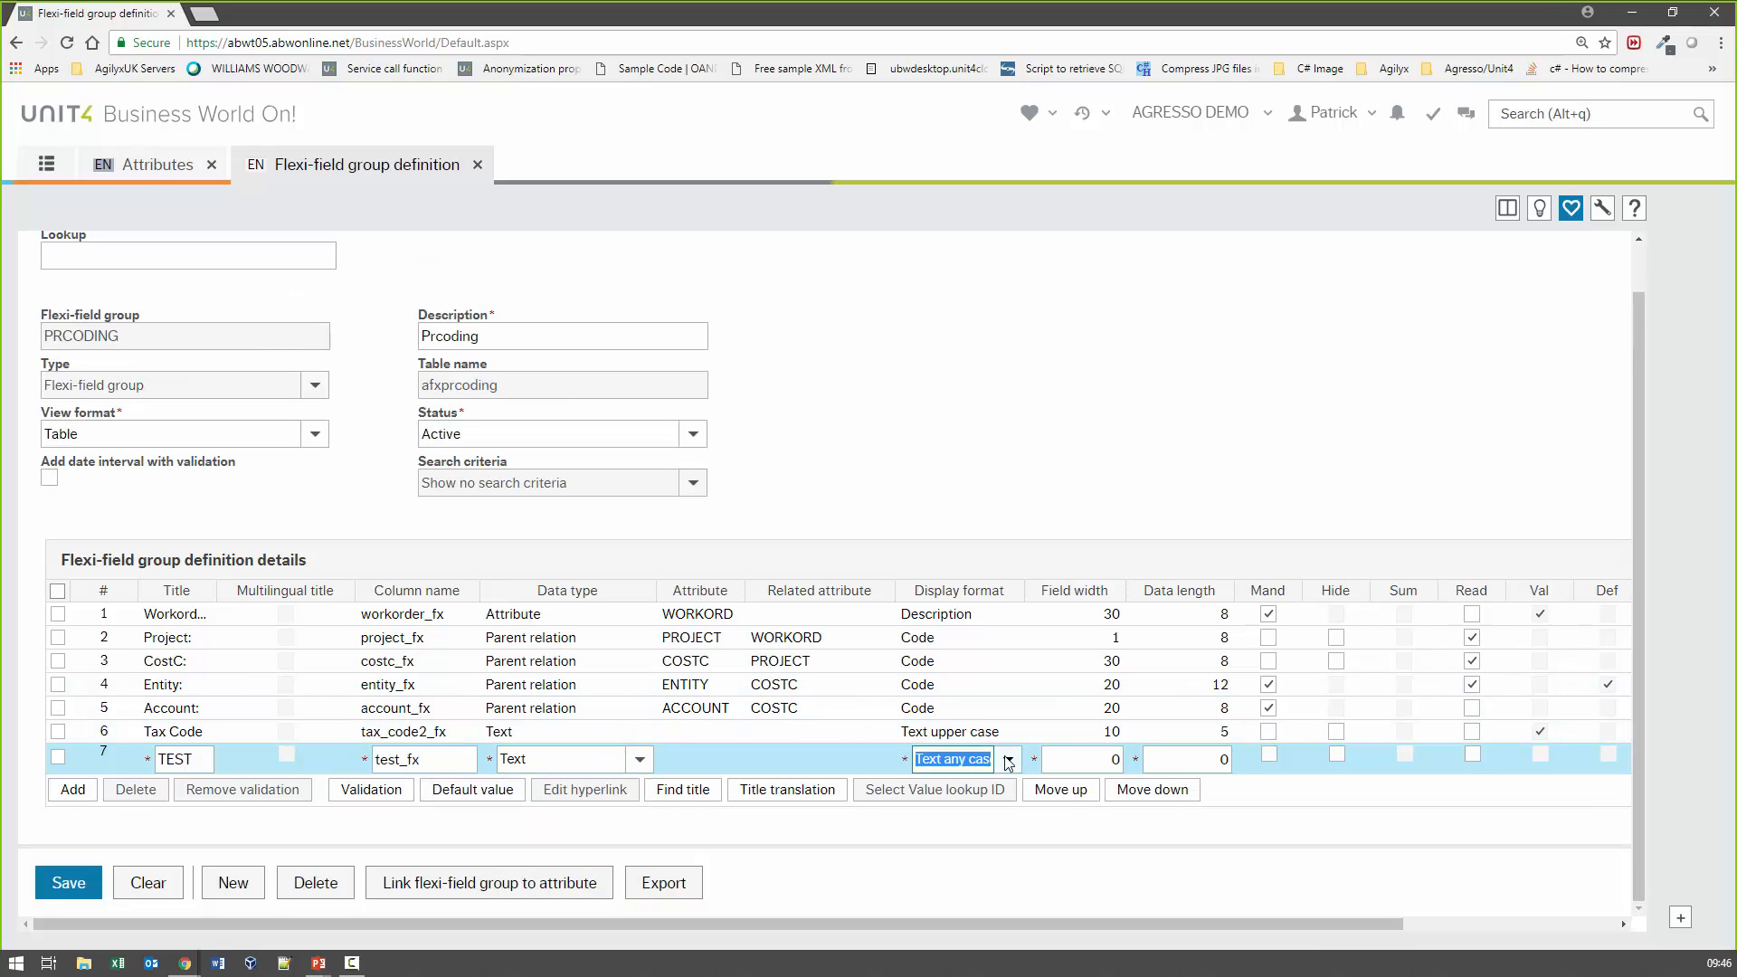
Examine the TEST field's display format options, field width and remaining property columns
{"action": "left_click", "coordinate": [1009, 762]}
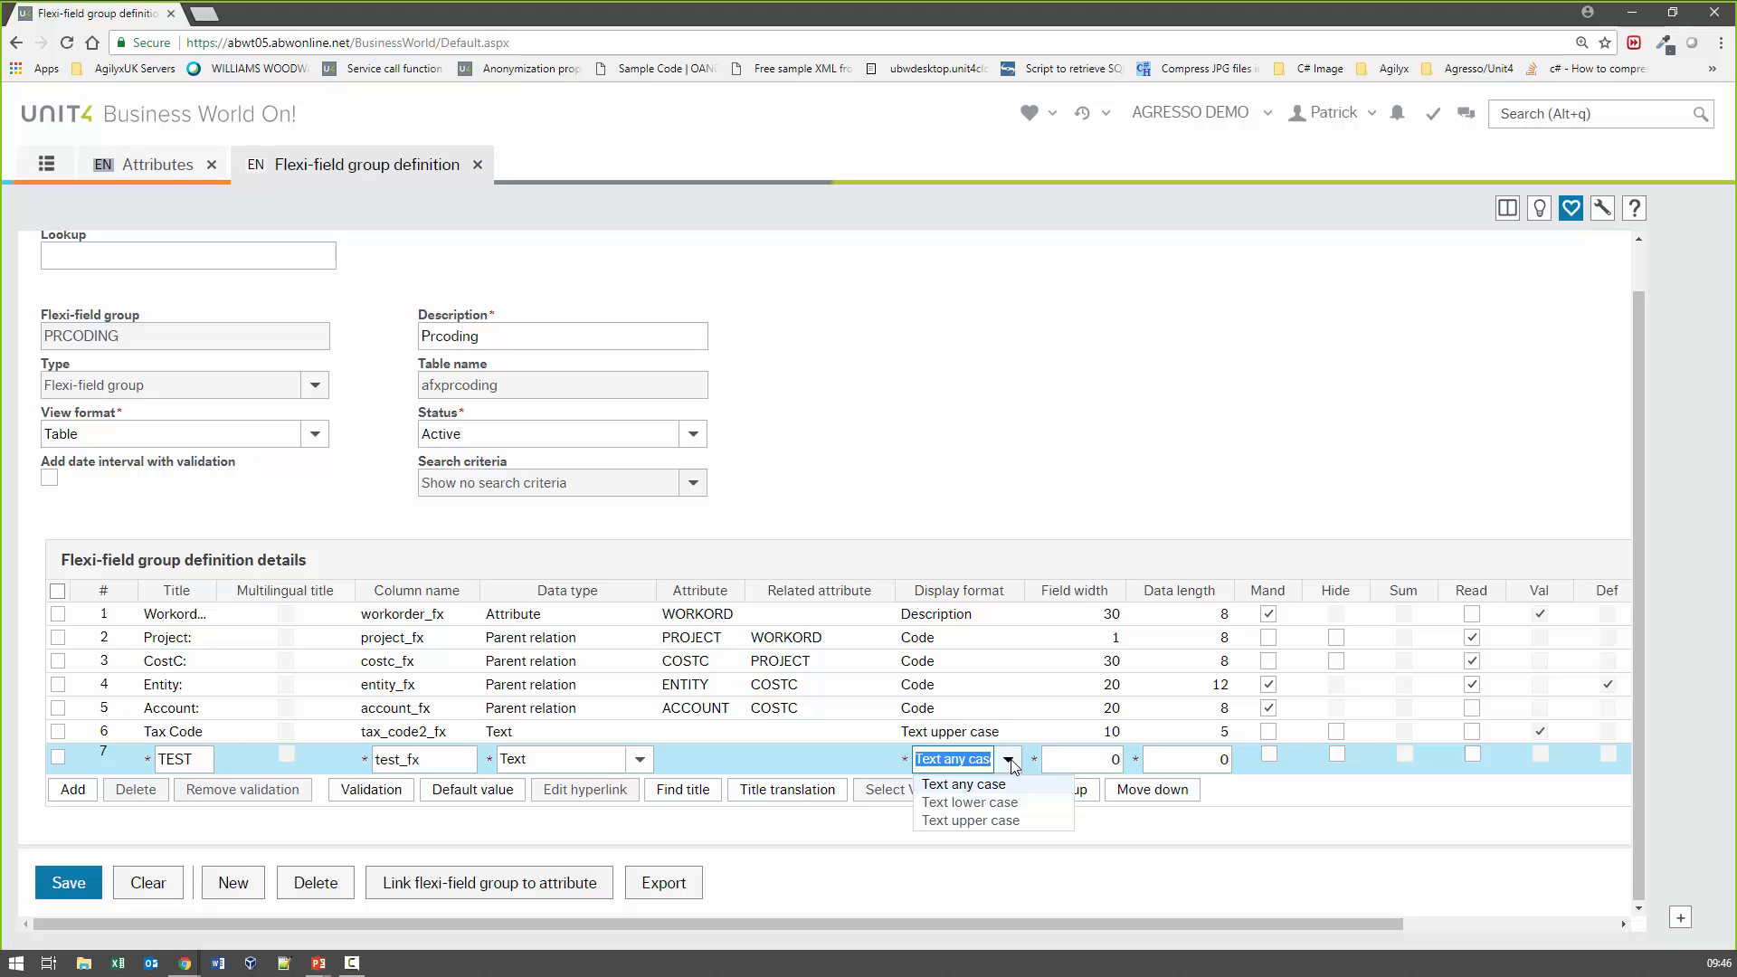
{"action": "left_click", "coordinate": [1057, 760]}
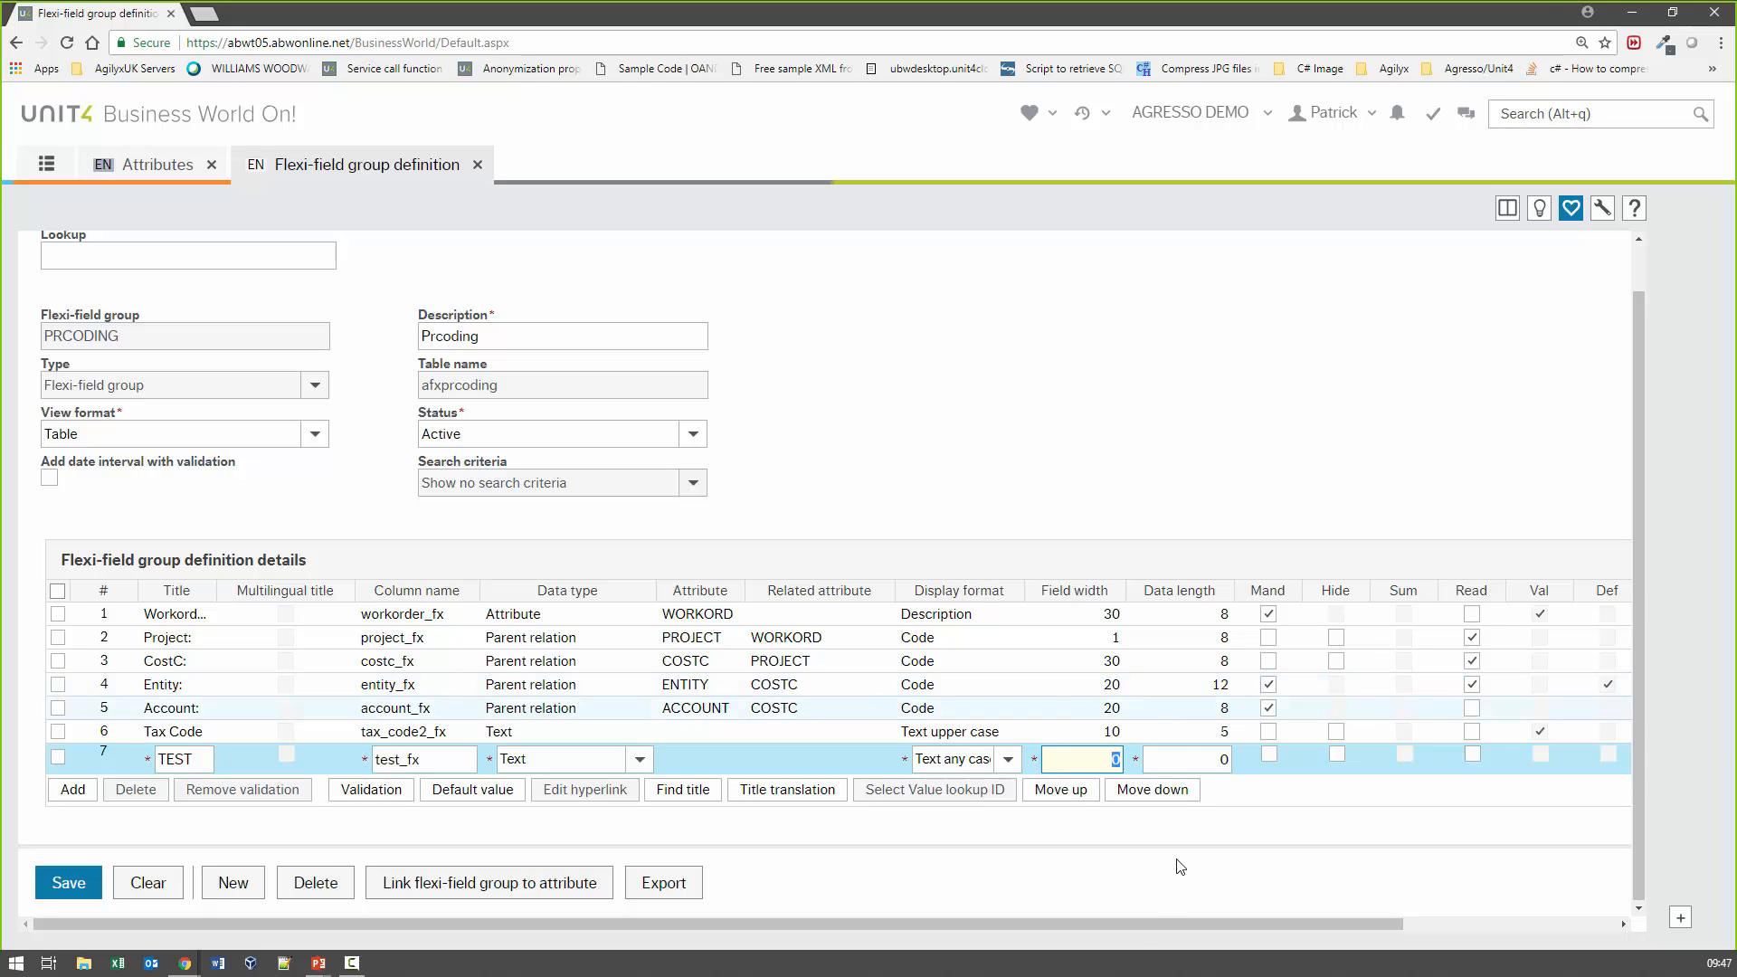
{"action": "left_click_drag", "start_coordinate": [1138, 922], "coordinate": [1413, 927]}
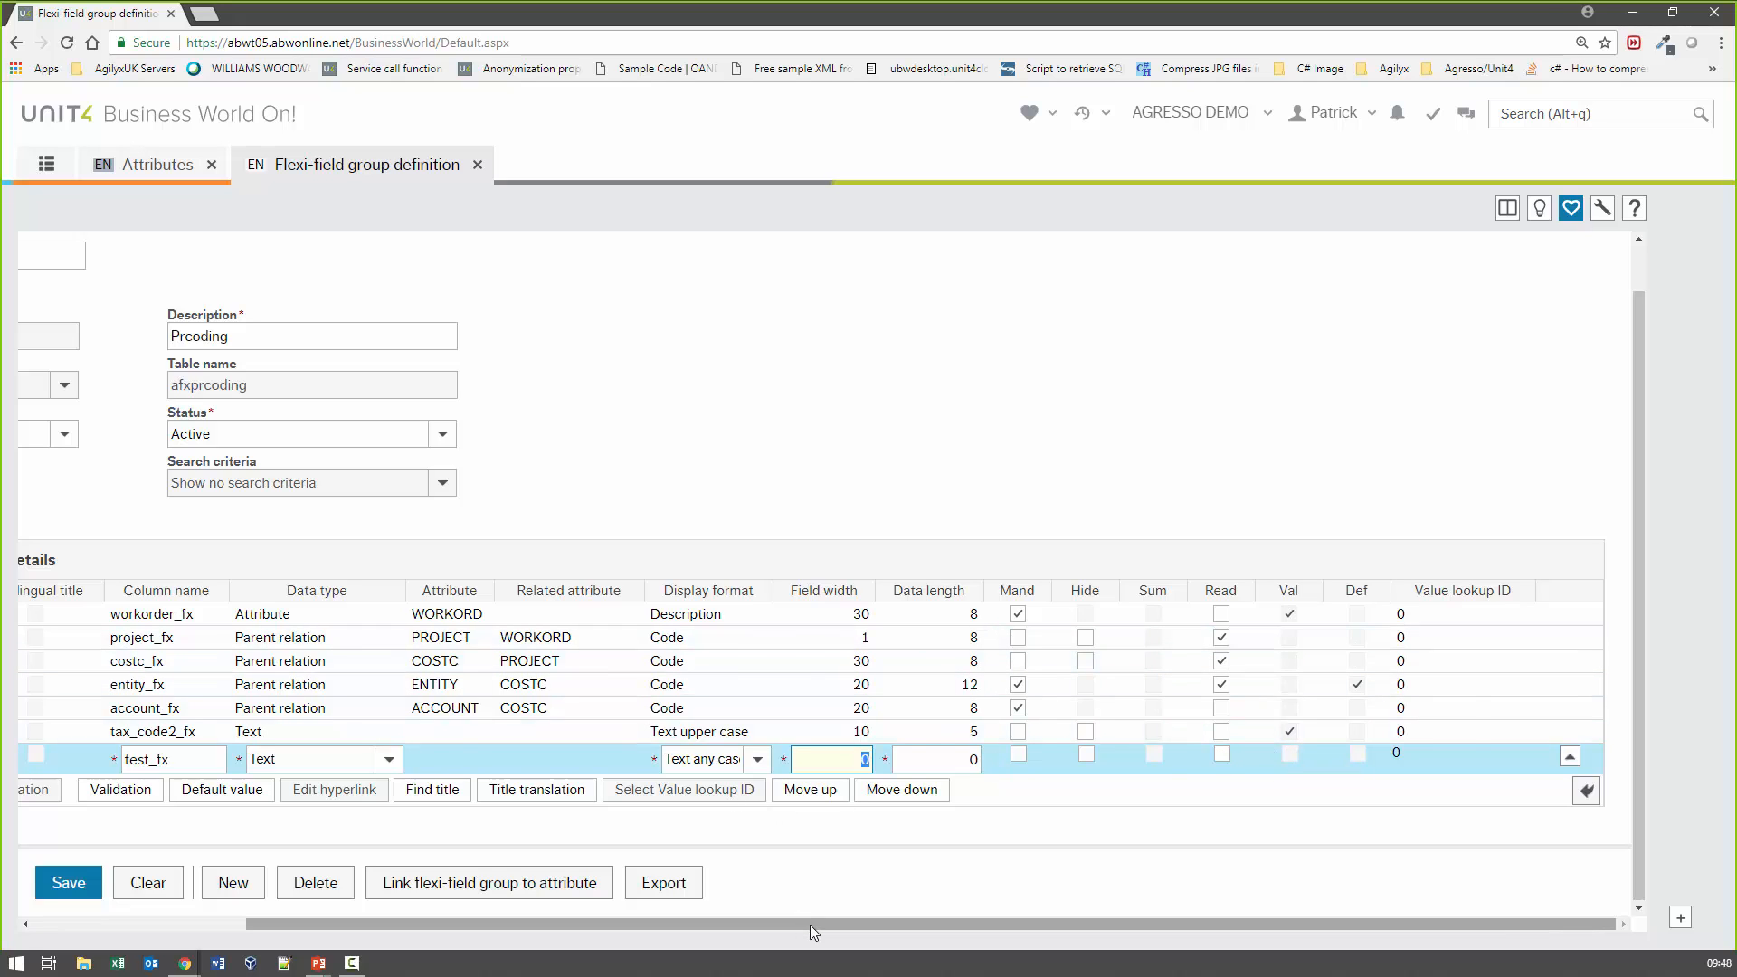
{"action": "left_click_drag", "start_coordinate": [810, 924], "coordinate": [461, 905]}
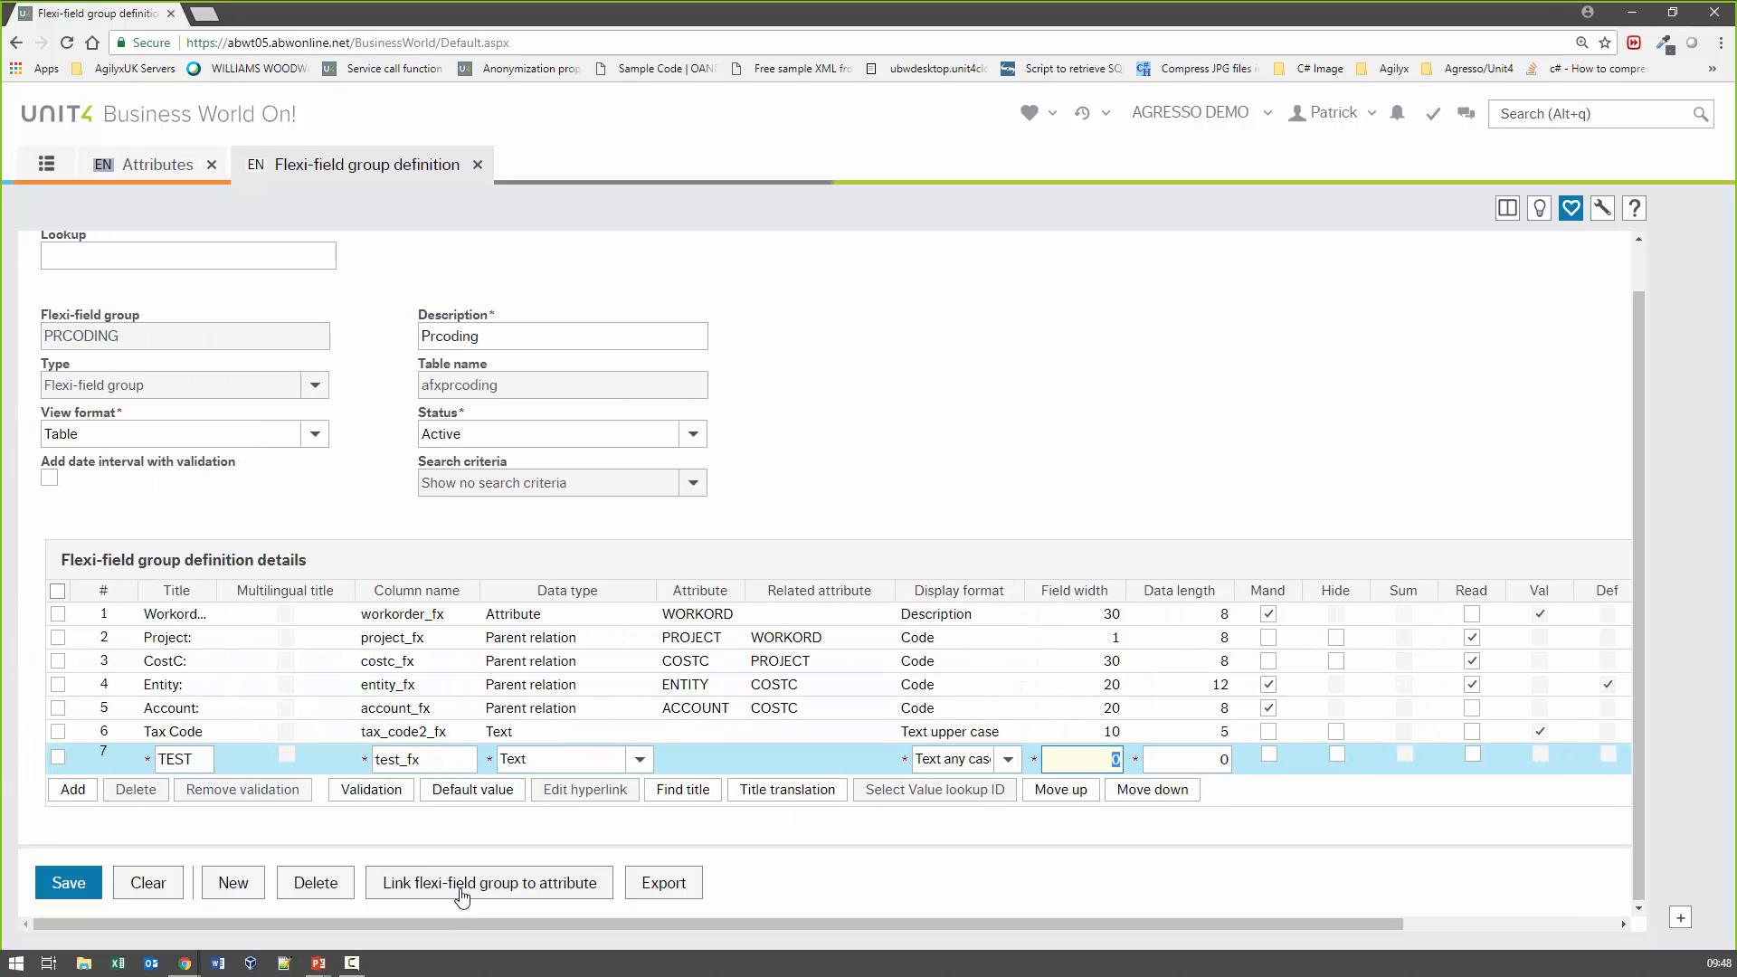
Inspect the Workorder field's properties and its attribute value restrictions, and close the validation settings
{"action": "left_click", "coordinate": [555, 620]}
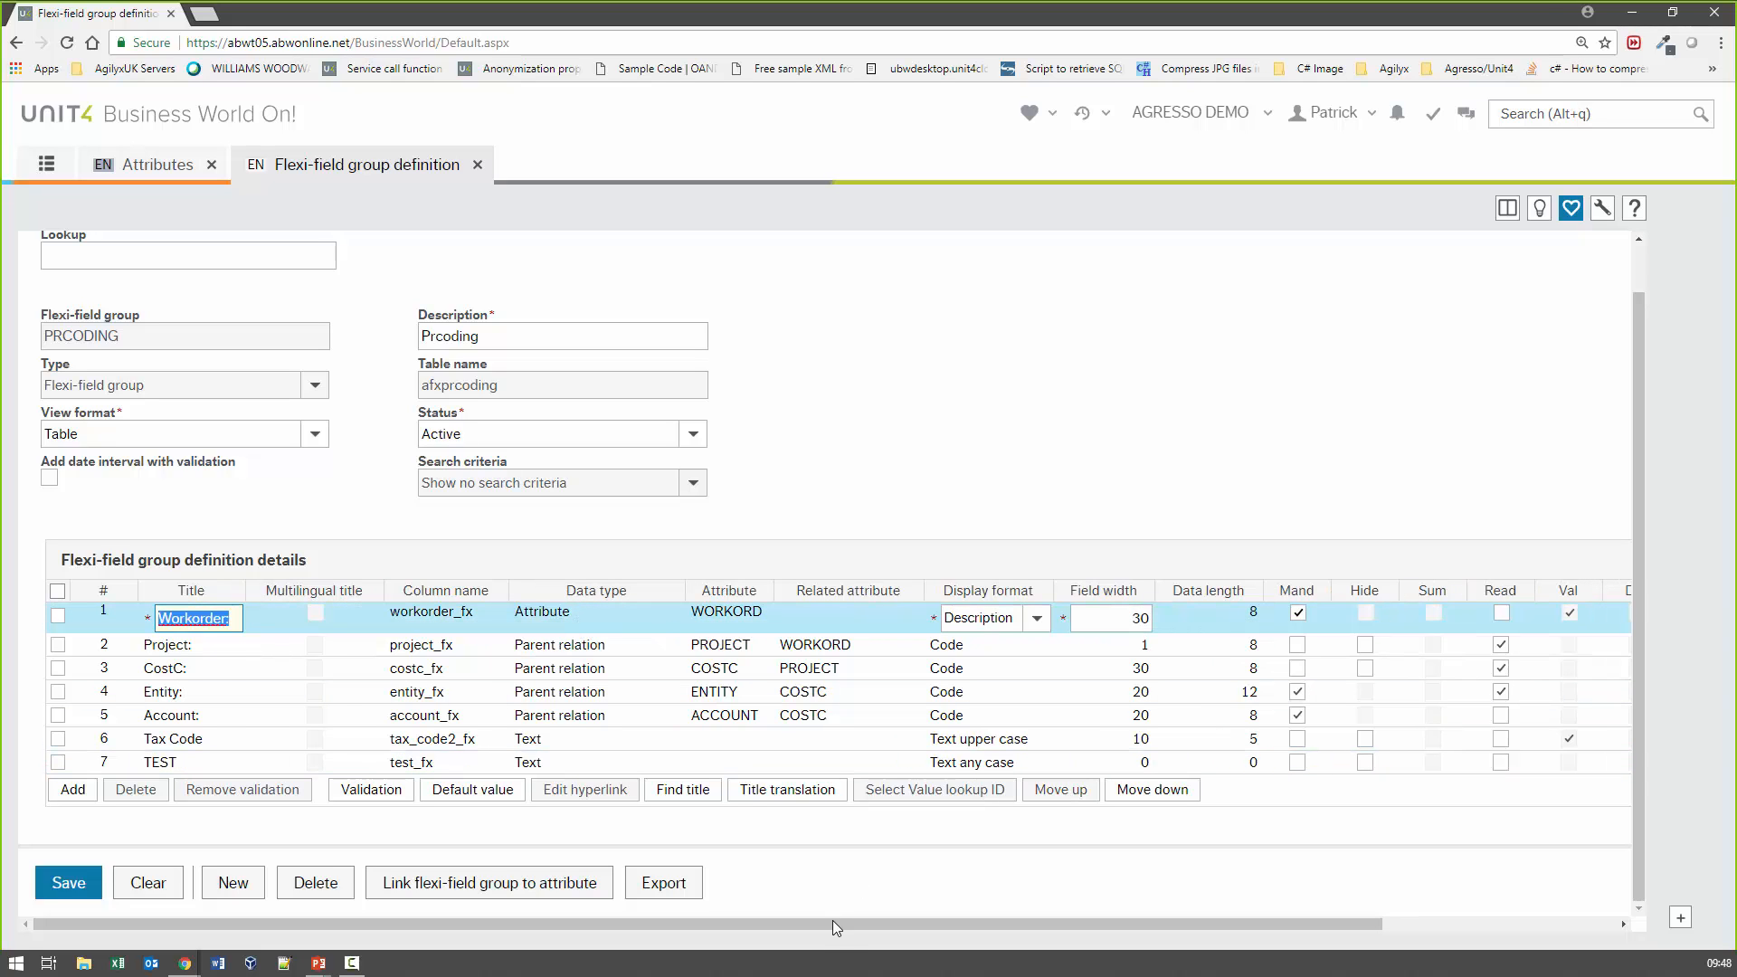
{"action": "left_click_drag", "start_coordinate": [833, 919], "coordinate": [1094, 896]}
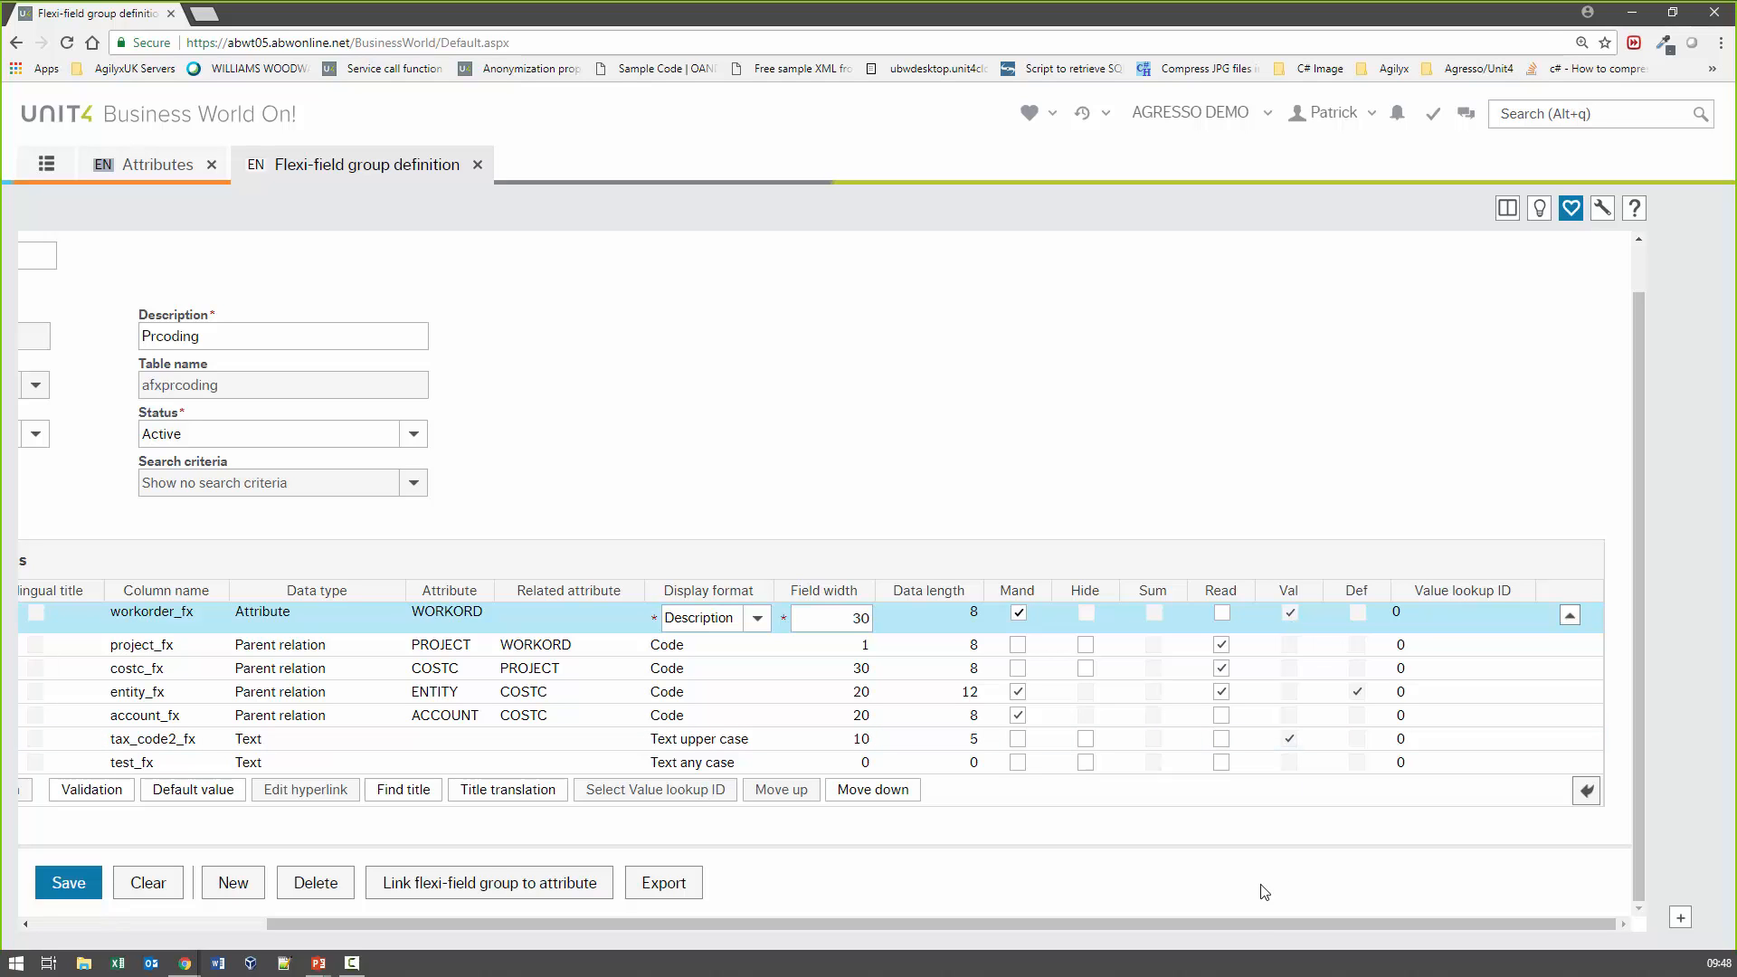
{"action": "left_click_drag", "start_coordinate": [1252, 920], "coordinate": [947, 911]}
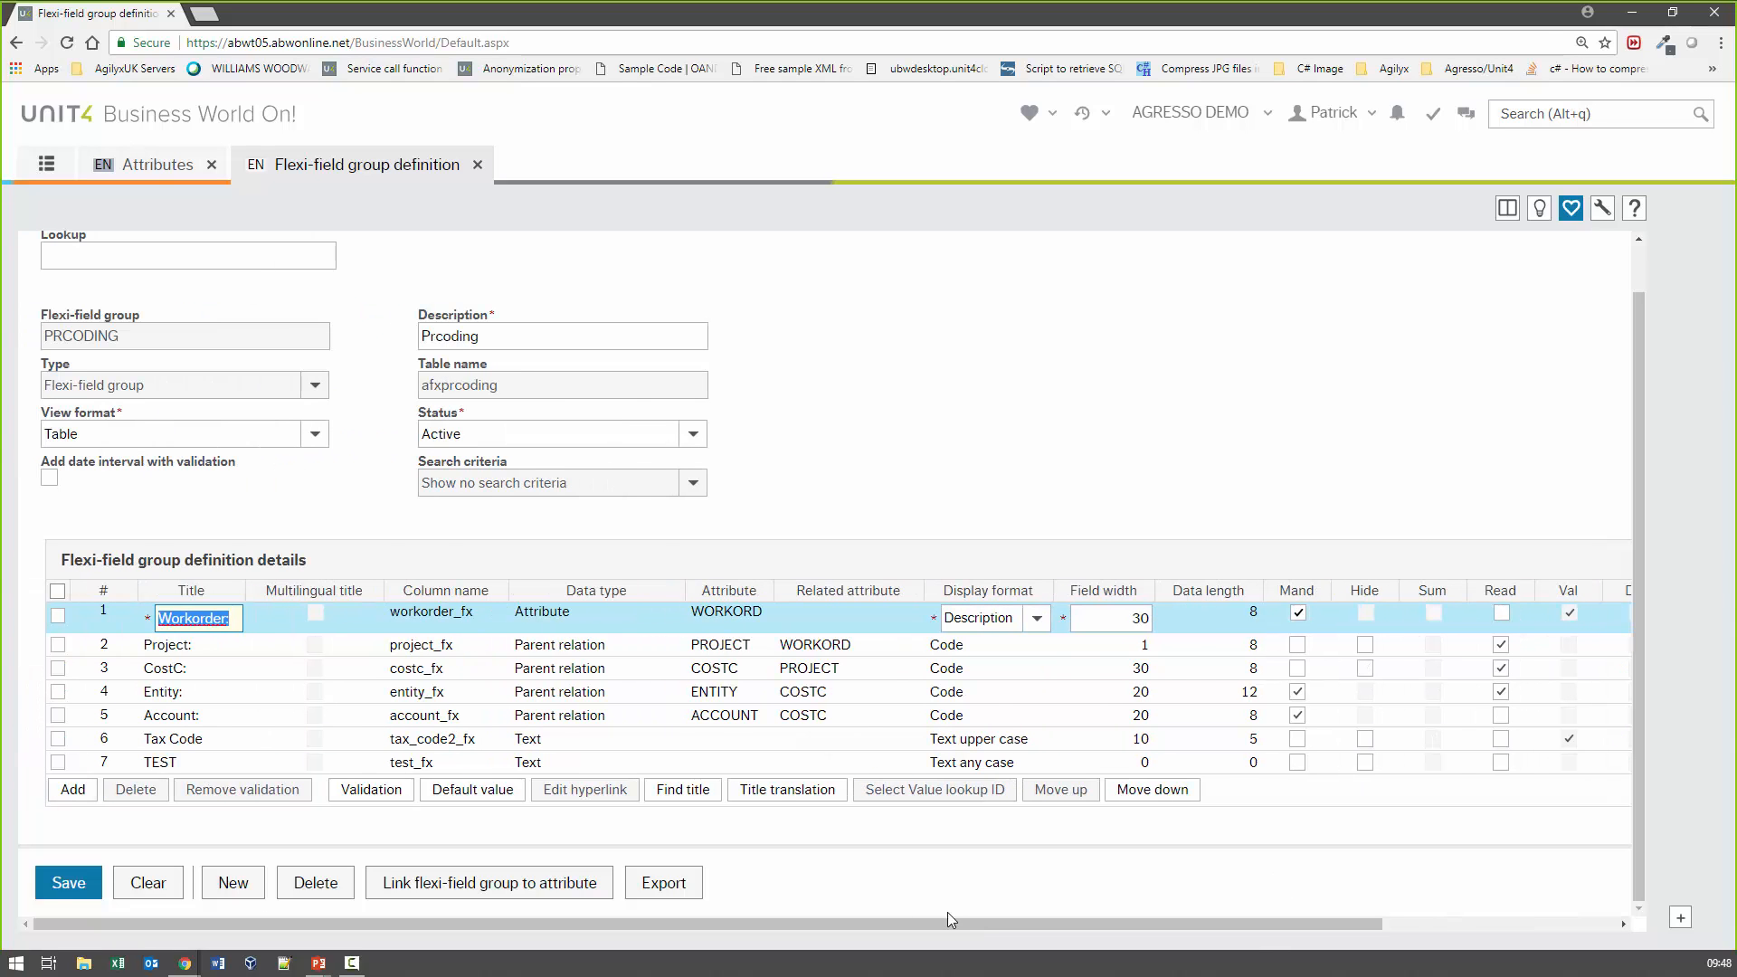
{"action": "left_click", "coordinate": [370, 790]}
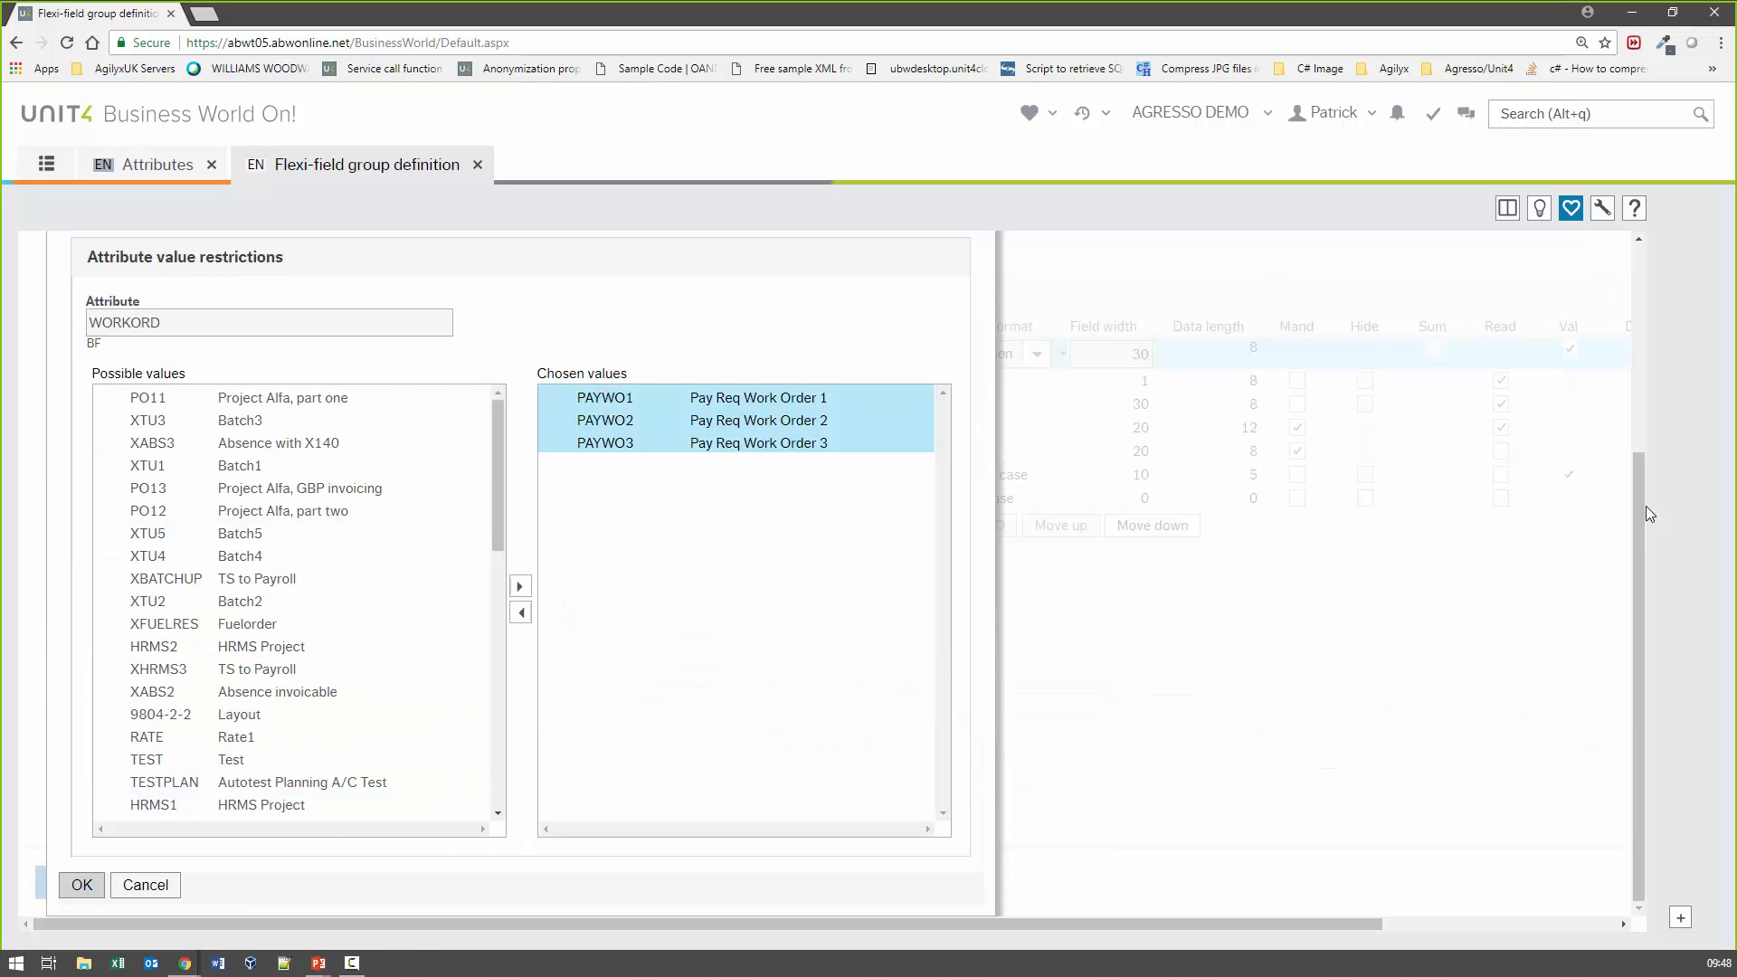
{"action": "left_click_drag", "start_coordinate": [1633, 503], "coordinate": [1632, 386]}
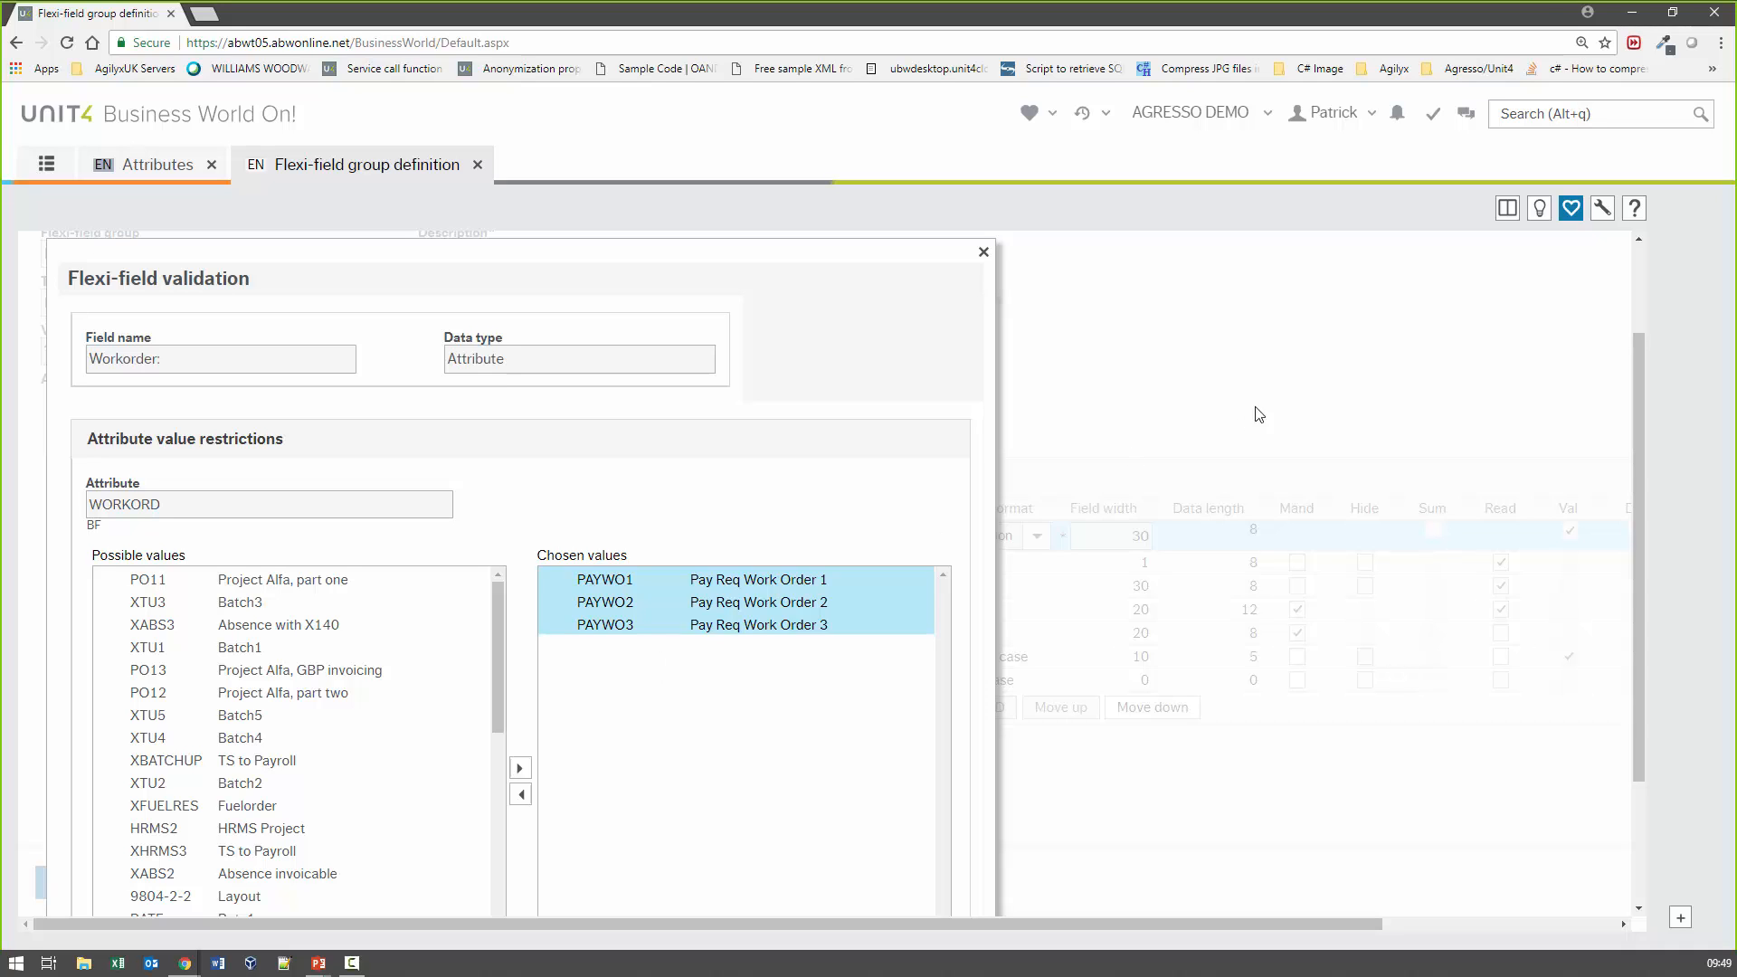
{"action": "left_click", "coordinate": [983, 254]}
Set the default value of the Entity field in the PRCODING group to AGILYXUK
{"action": "left_click_drag", "start_coordinate": [1268, 925], "coordinate": [1501, 909]}
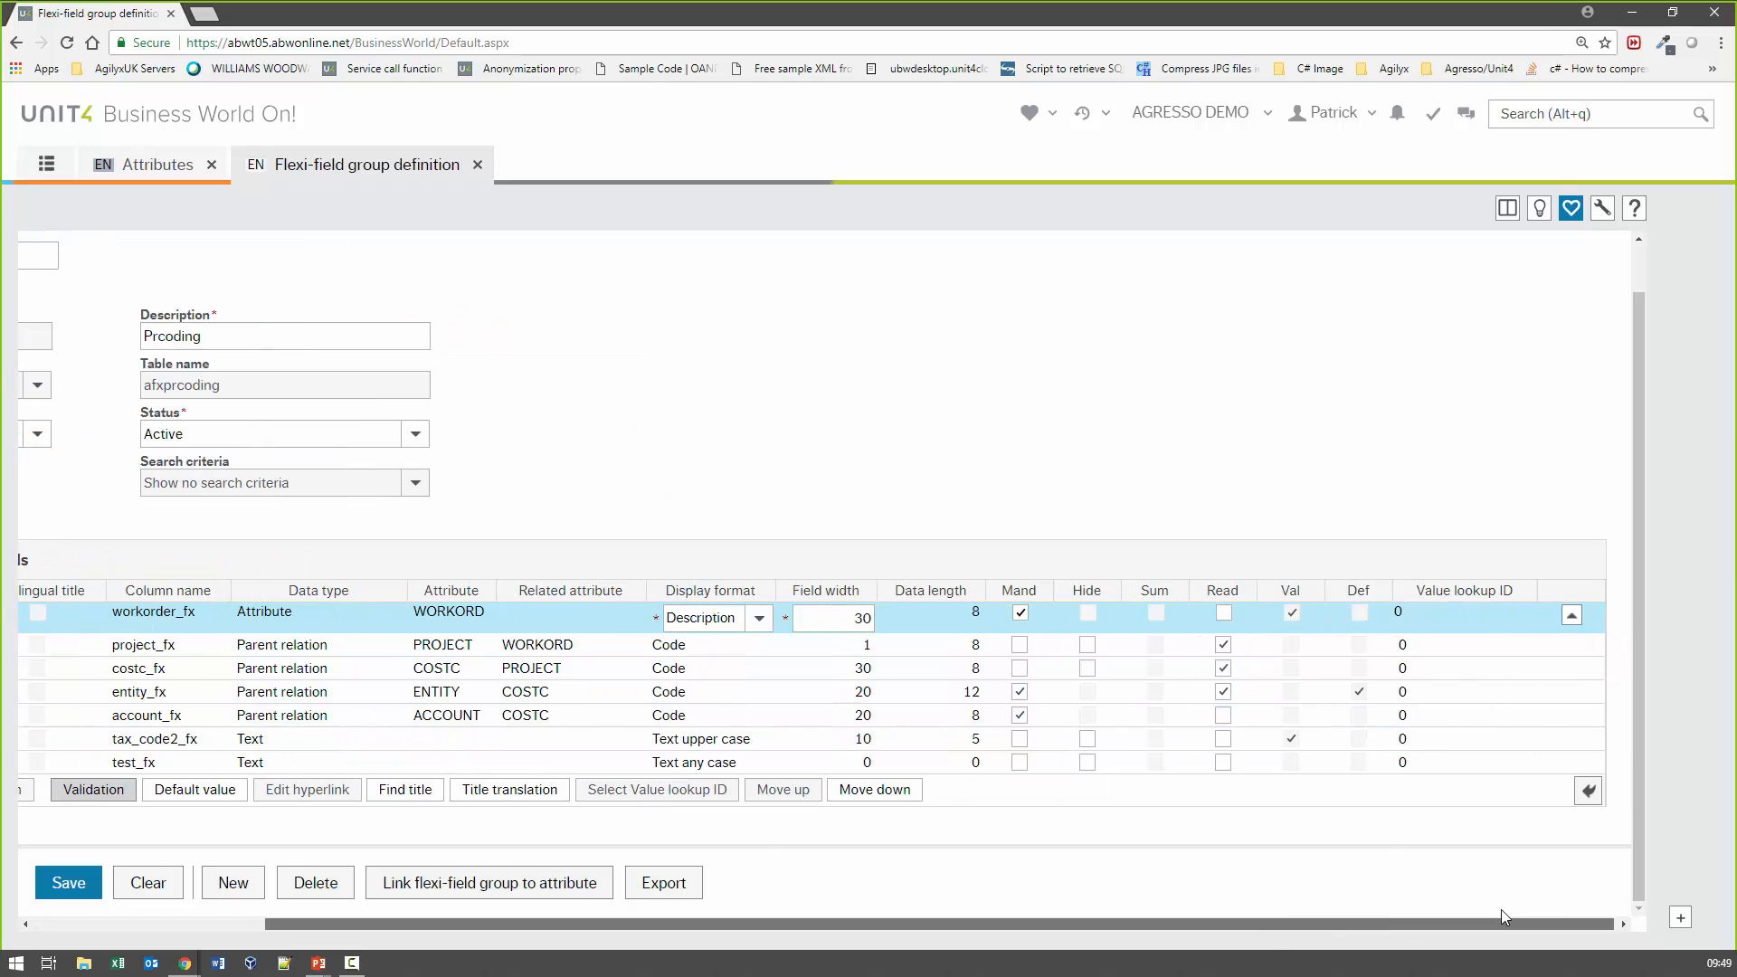
{"action": "left_click", "coordinate": [1420, 701]}
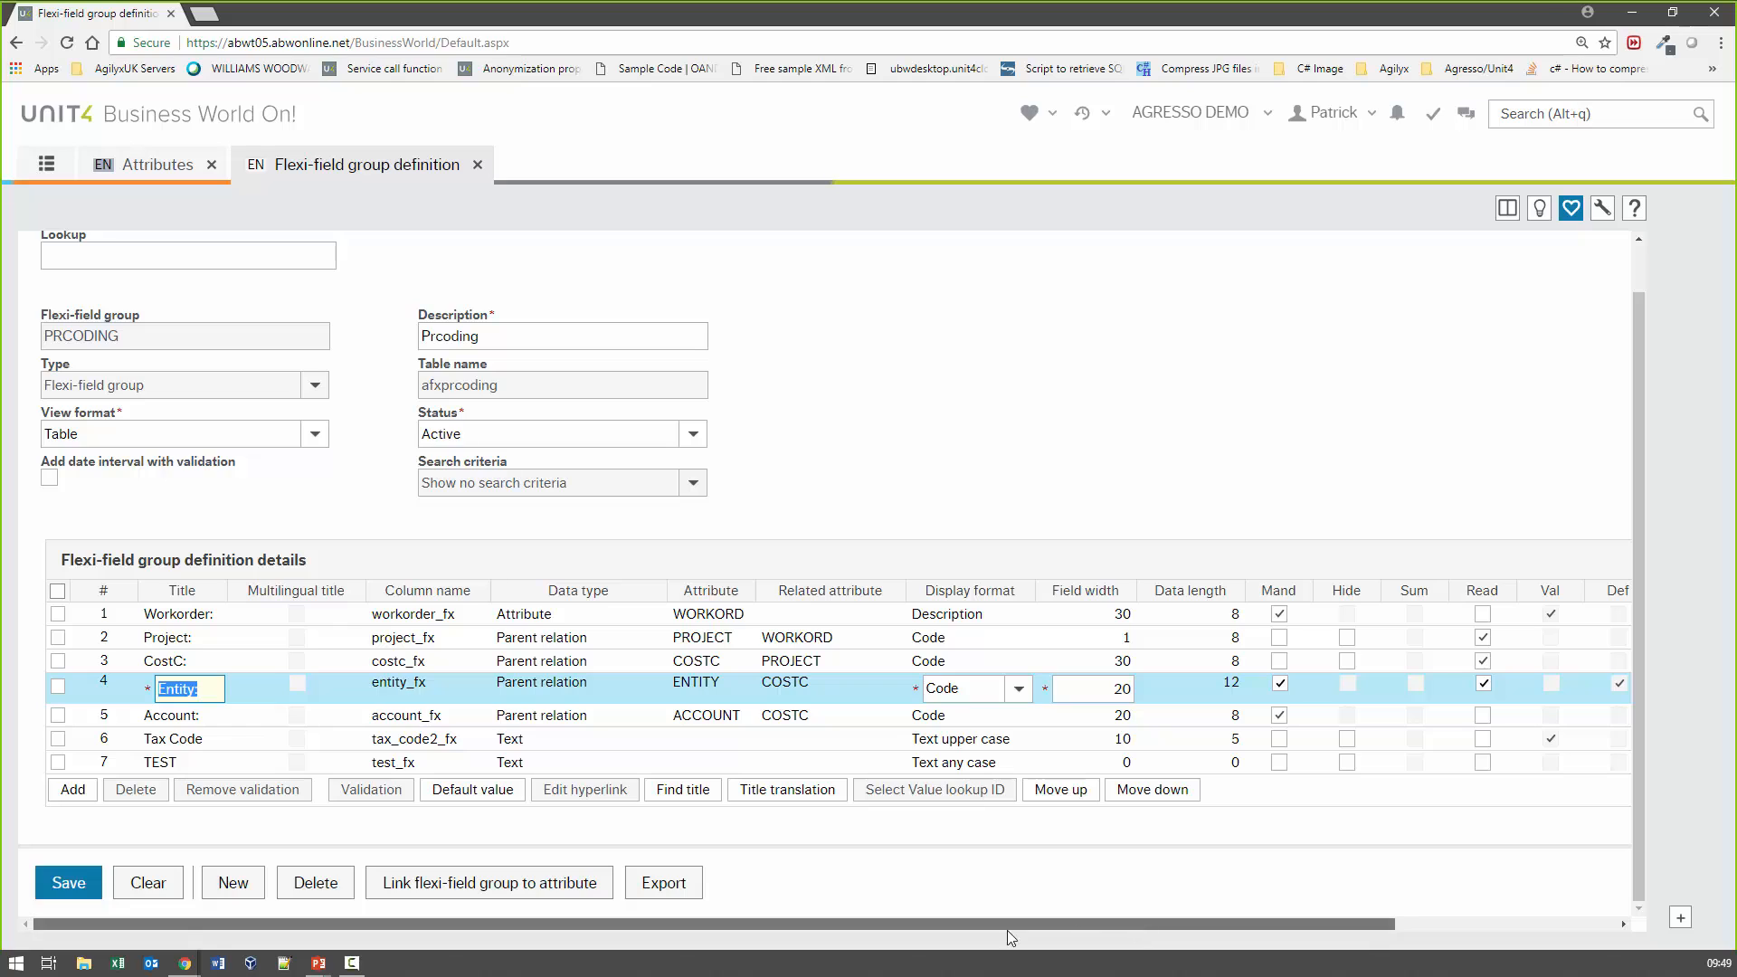
{"action": "left_click", "coordinate": [467, 790]}
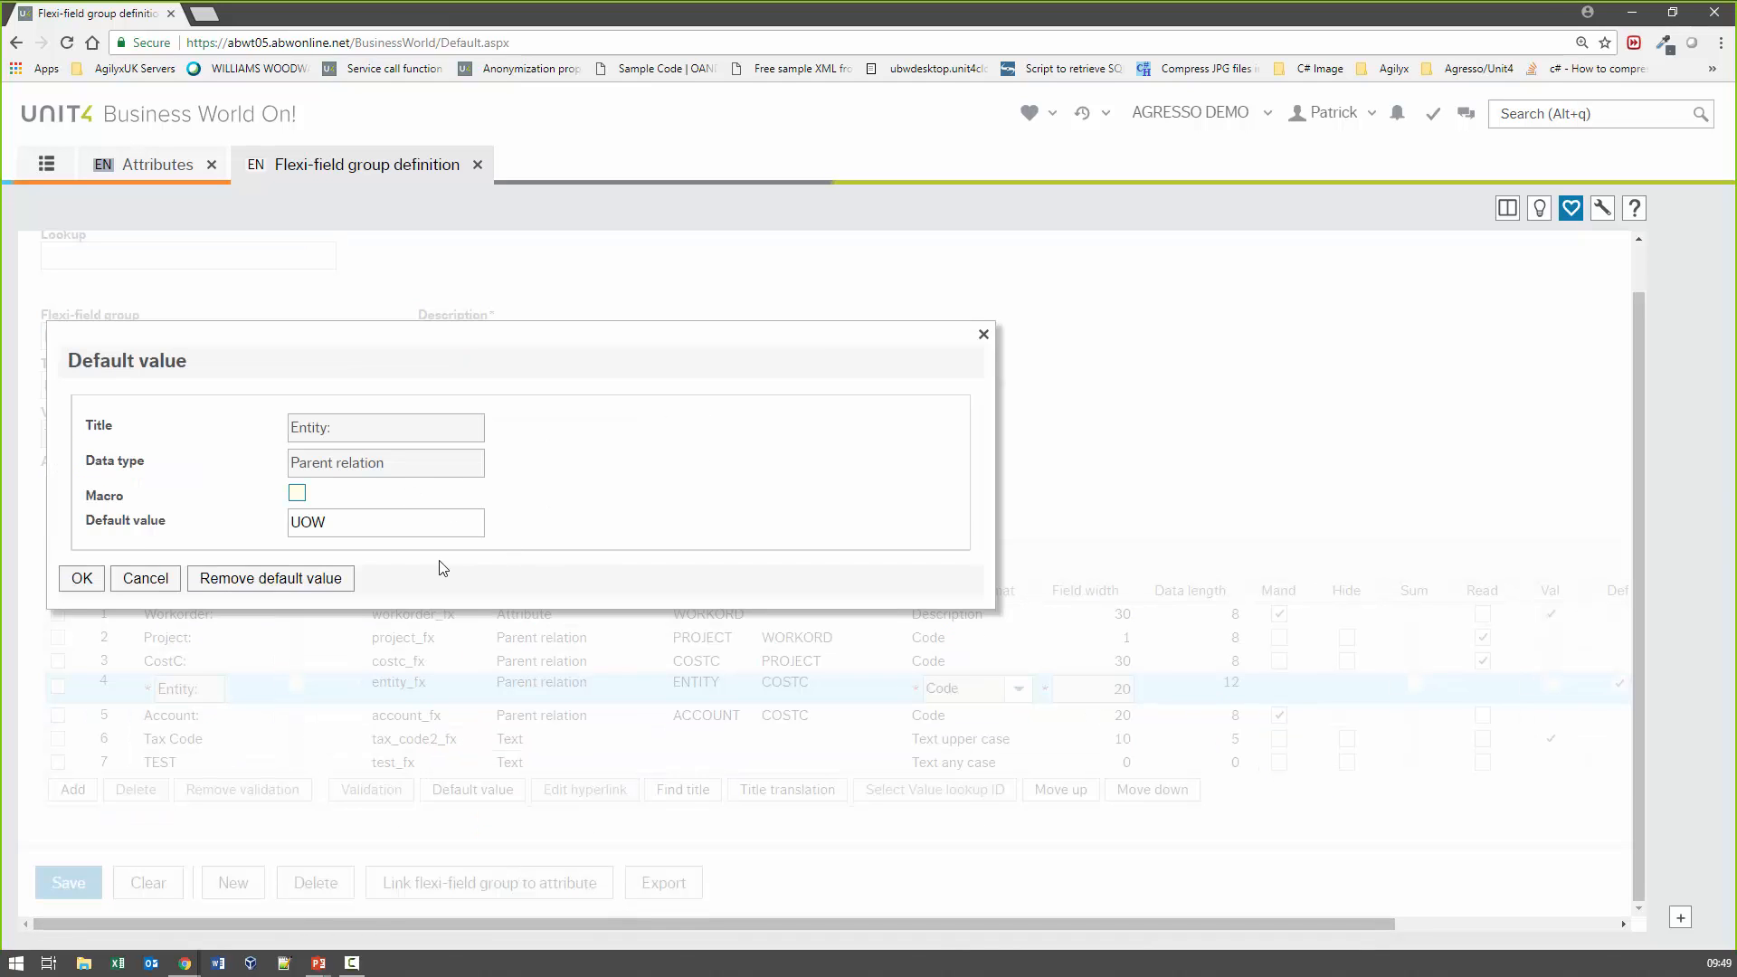
{"action": "left_click", "coordinate": [169, 522]}
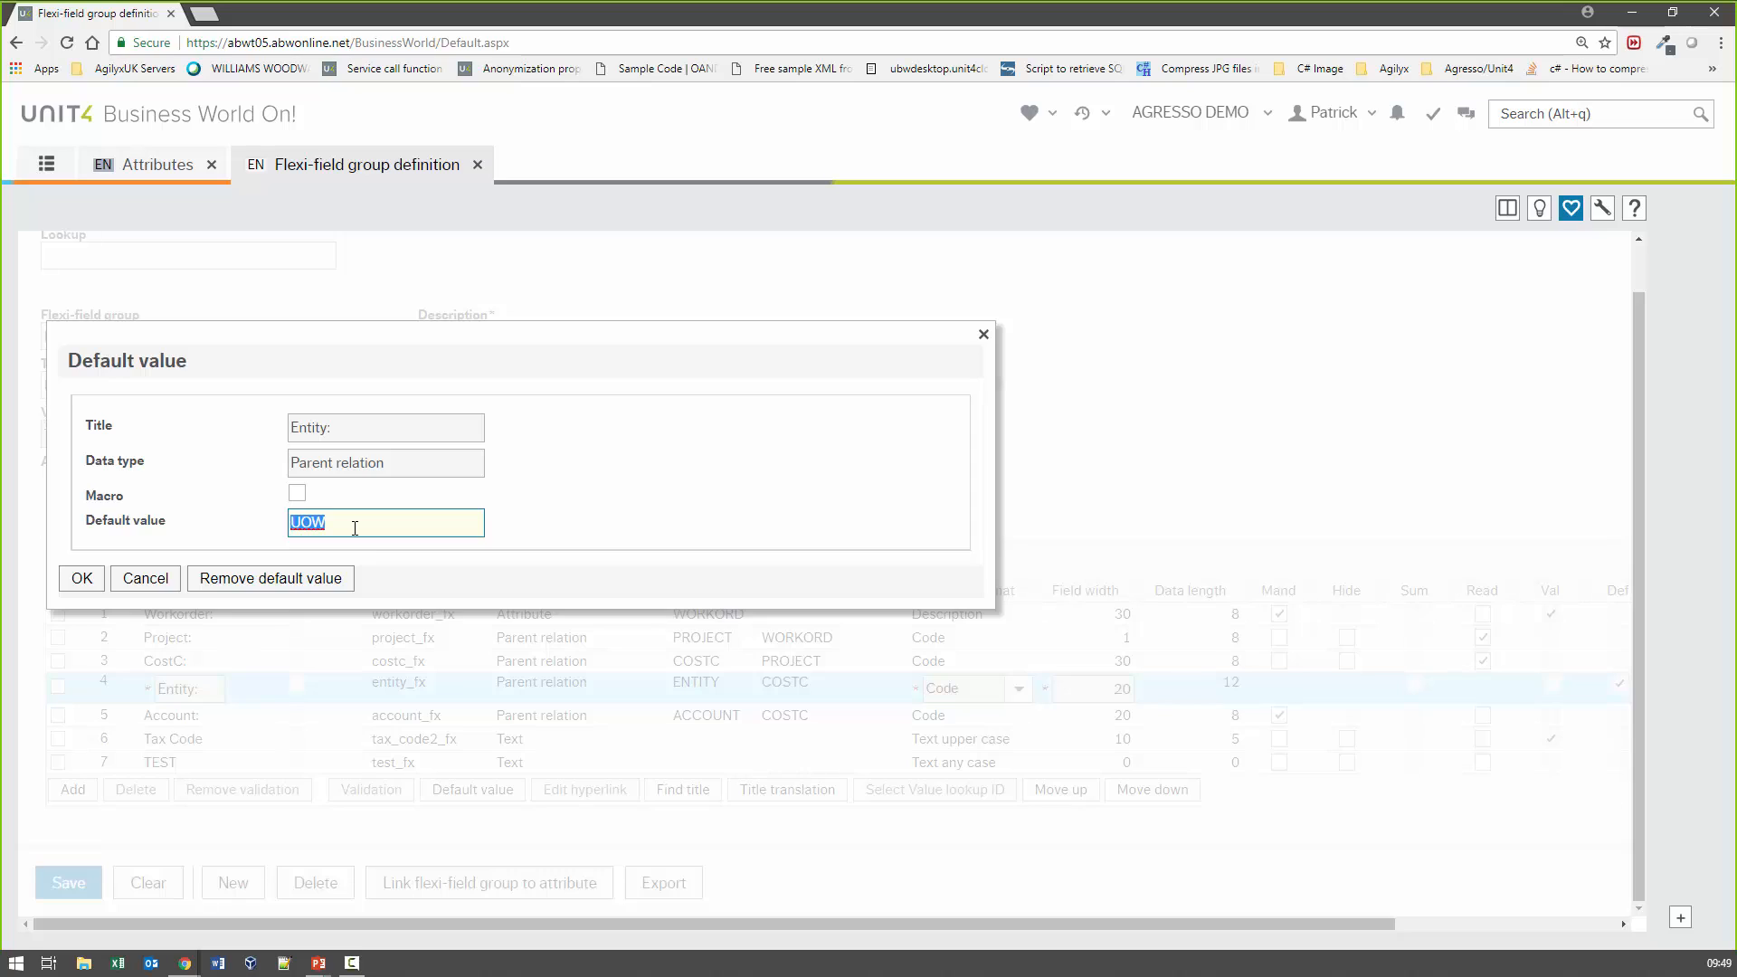
{"action": "type", "text": "AGILYXUK"}
{"action": "key", "text": "Tab"}
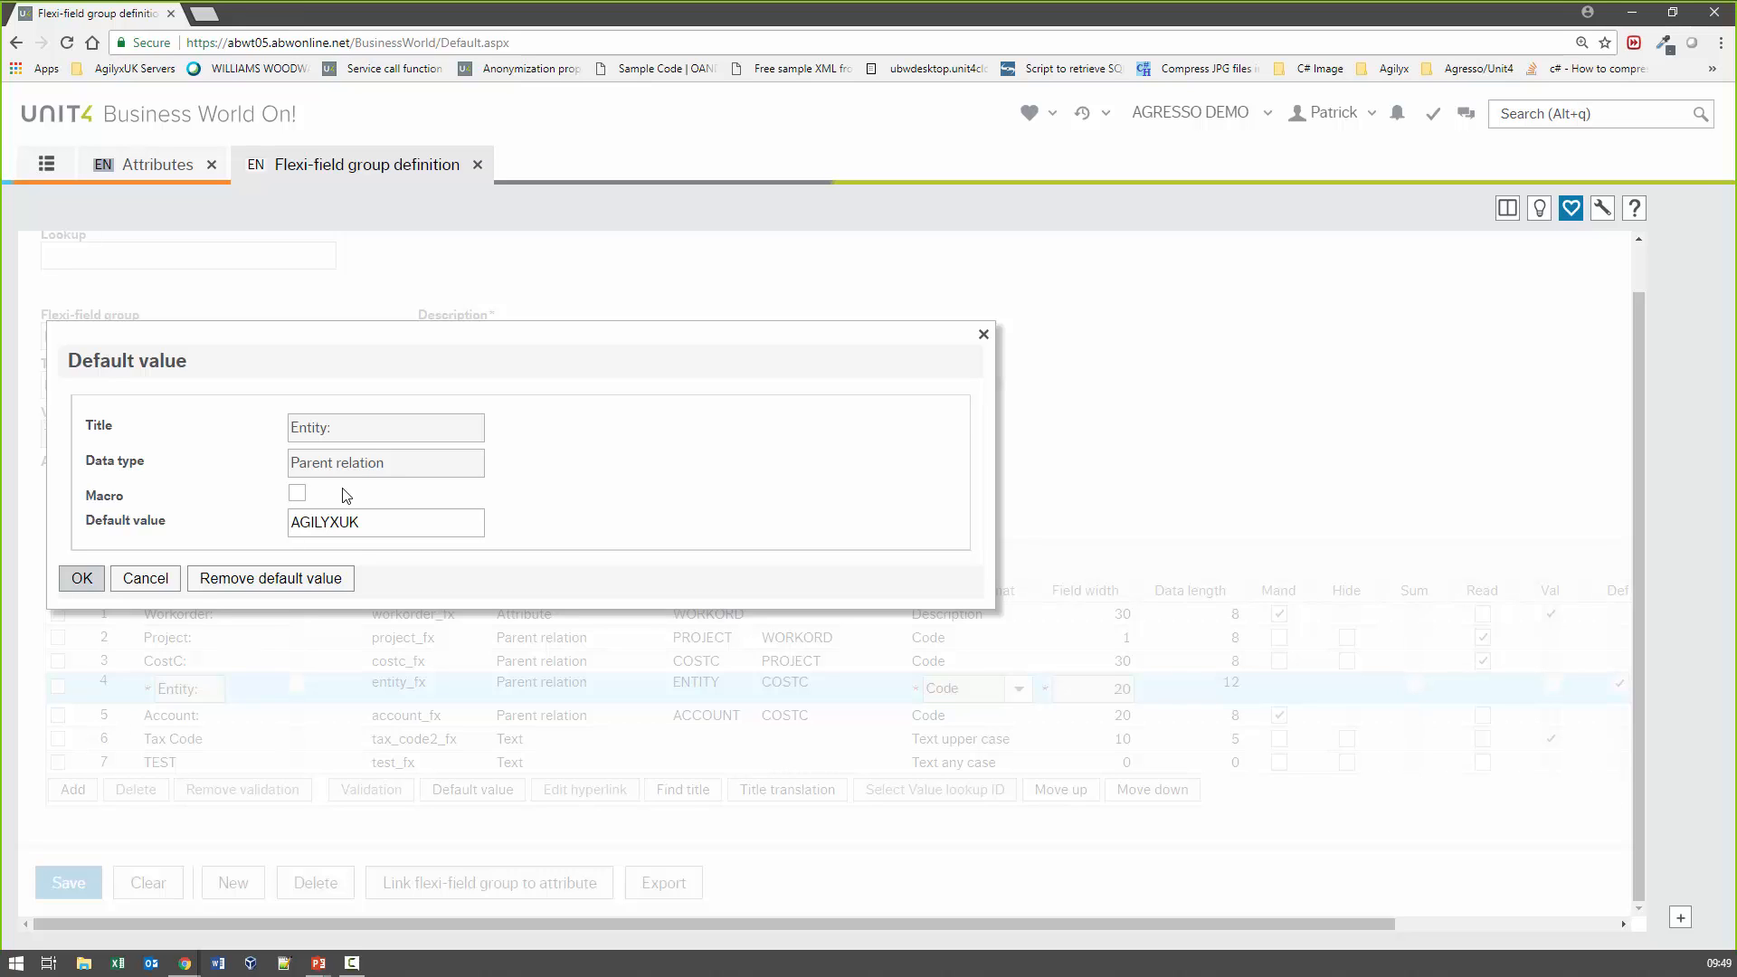
{"action": "left_click", "coordinate": [82, 580]}
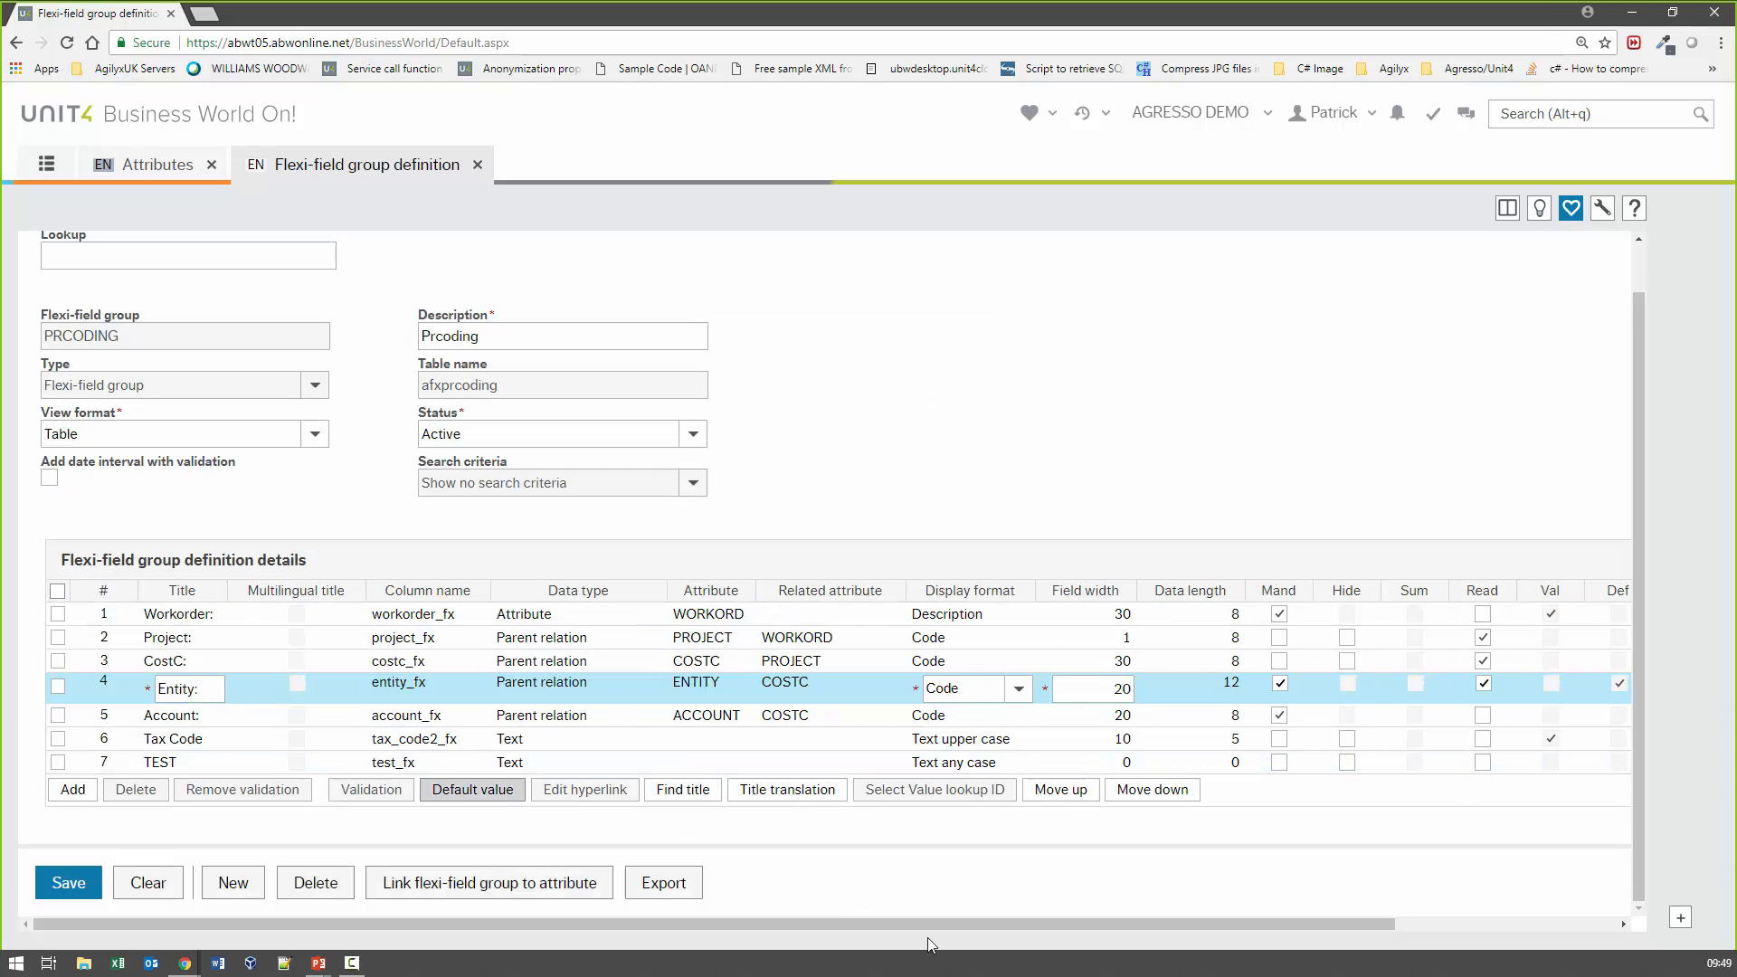
Delete the TEST field from the group definition details and save the PRCODING group, accepting the effect on the print template
{"action": "left_click", "coordinate": [57, 762]}
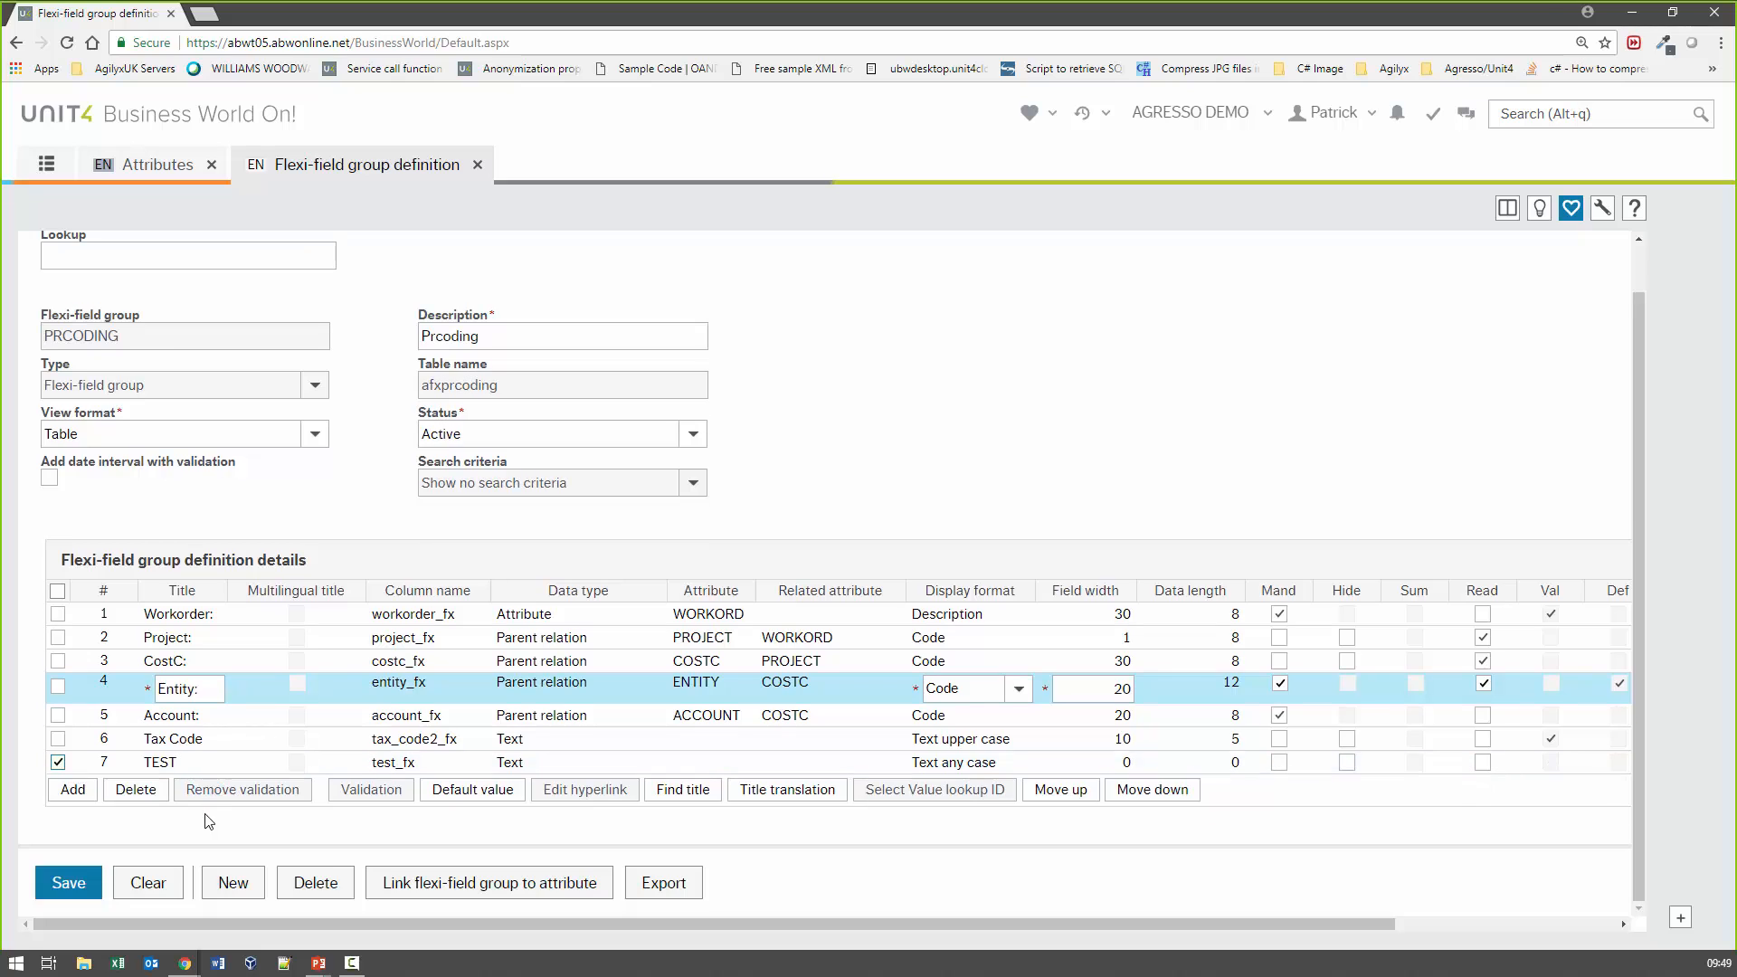
{"action": "left_click", "coordinate": [137, 790]}
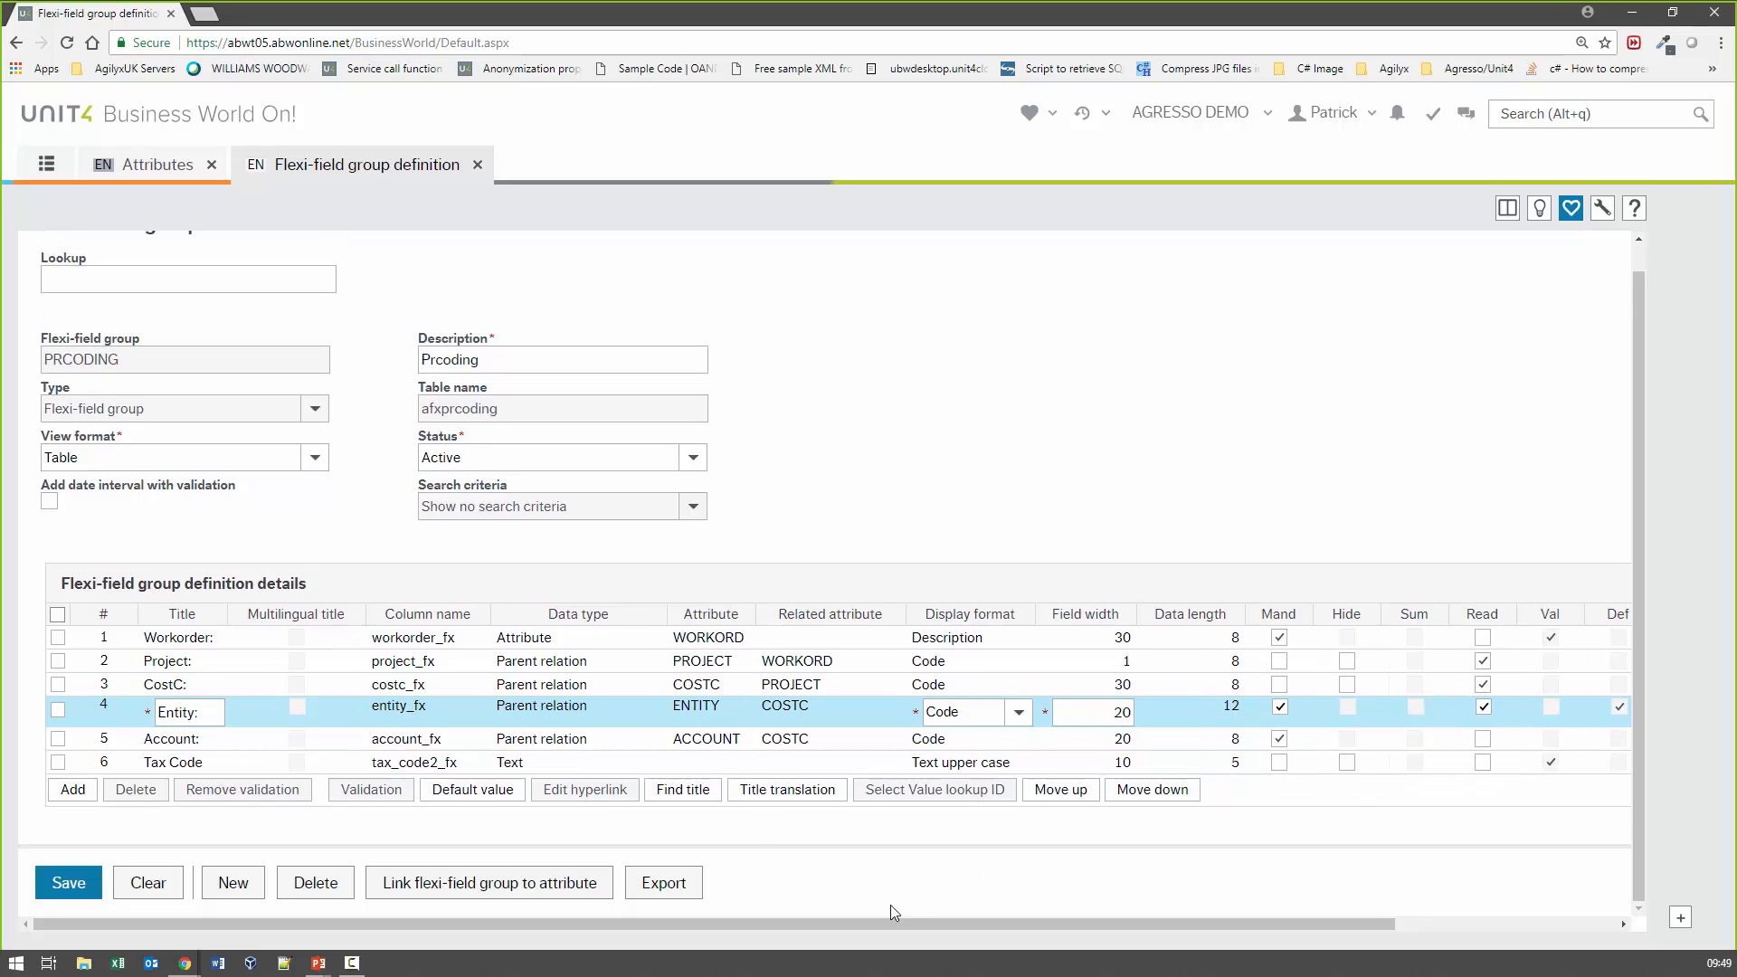
{"action": "left_click_drag", "start_coordinate": [878, 924], "coordinate": [1281, 910]}
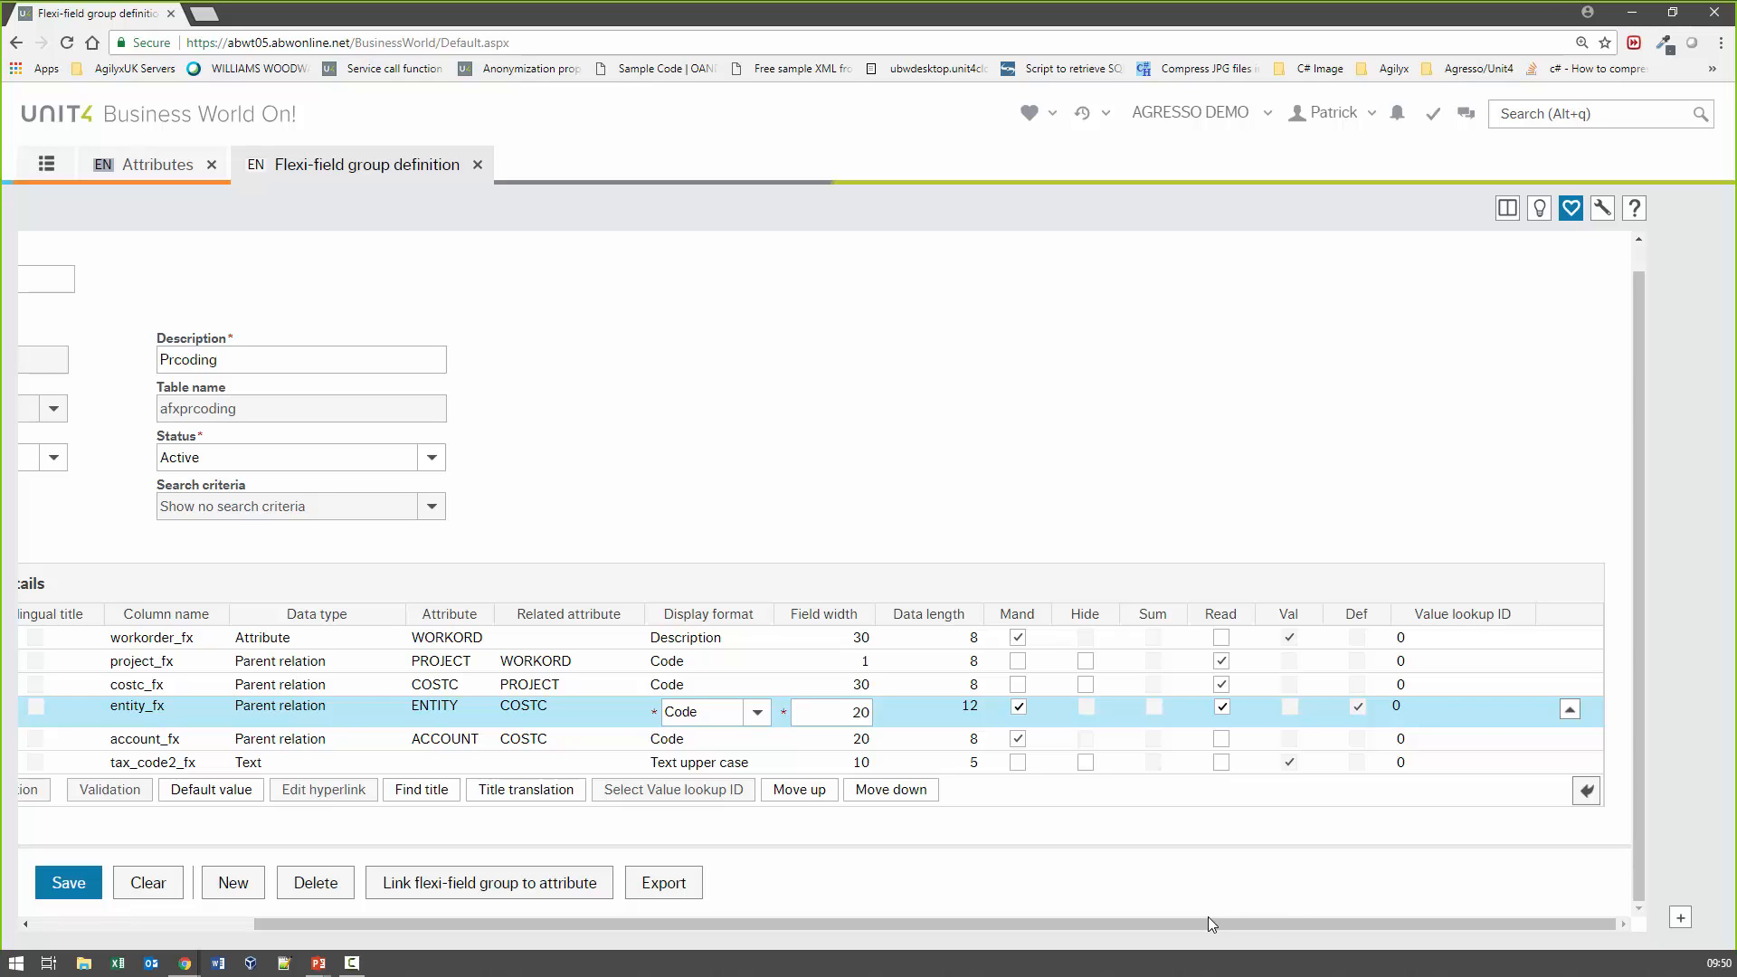
{"action": "left_click_drag", "start_coordinate": [1207, 920], "coordinate": [543, 920]}
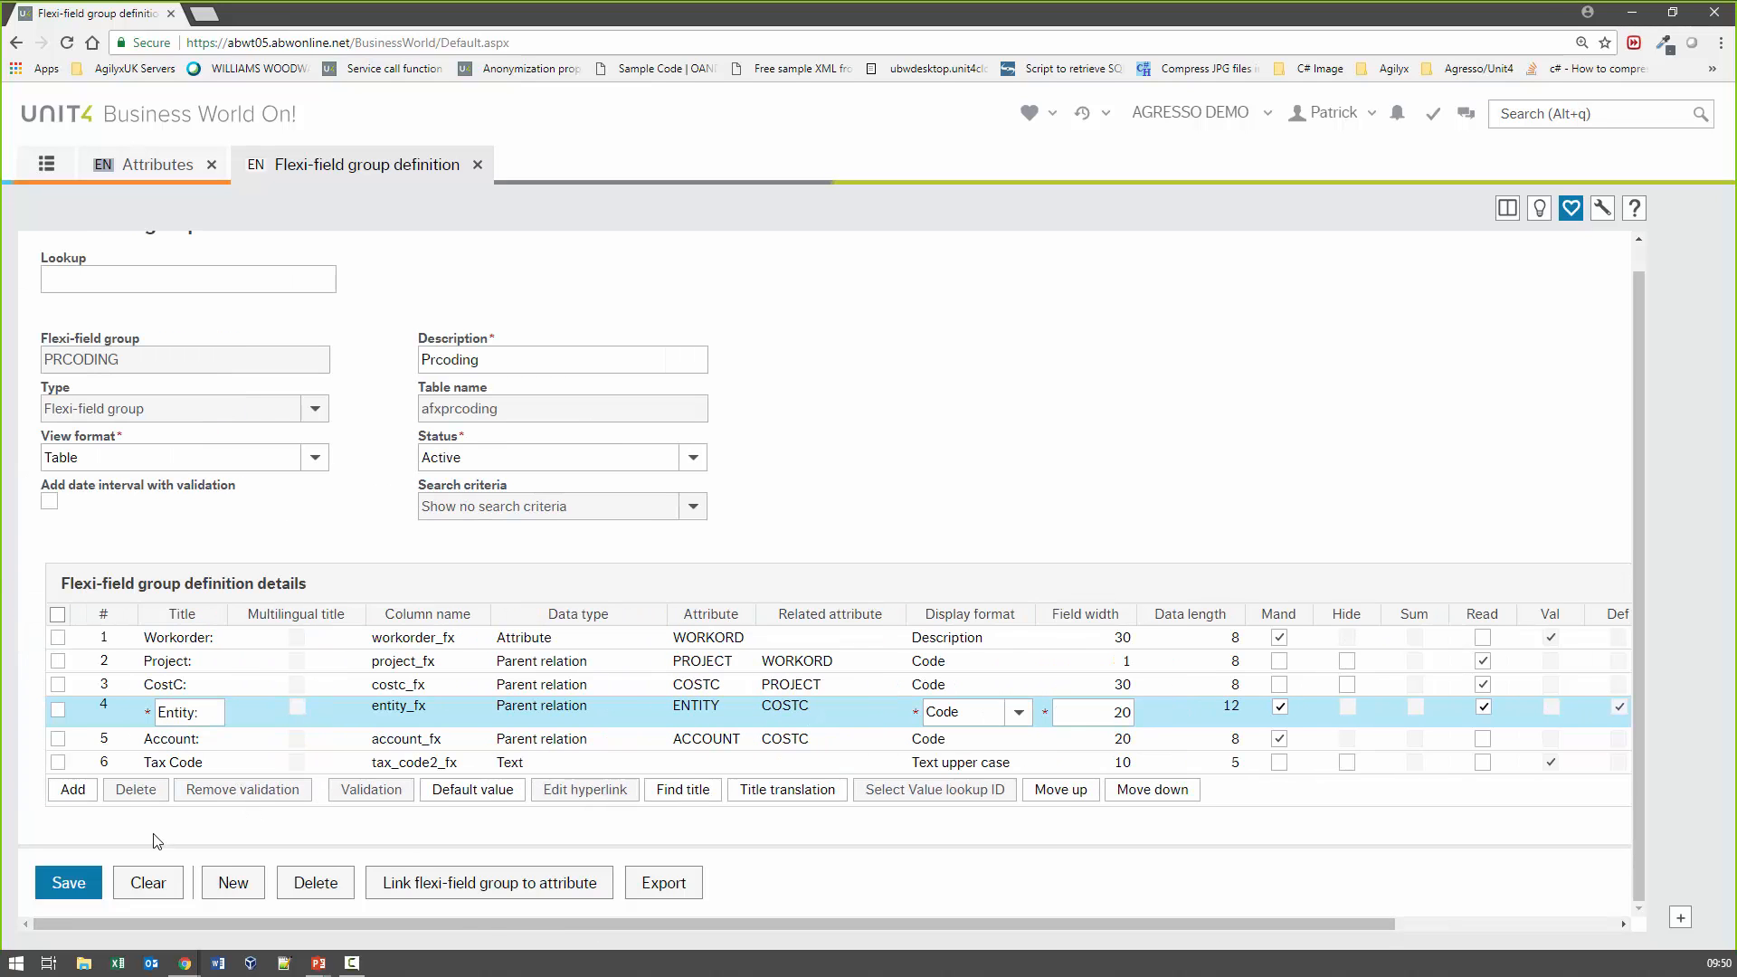
{"action": "left_click", "coordinate": [73, 886]}
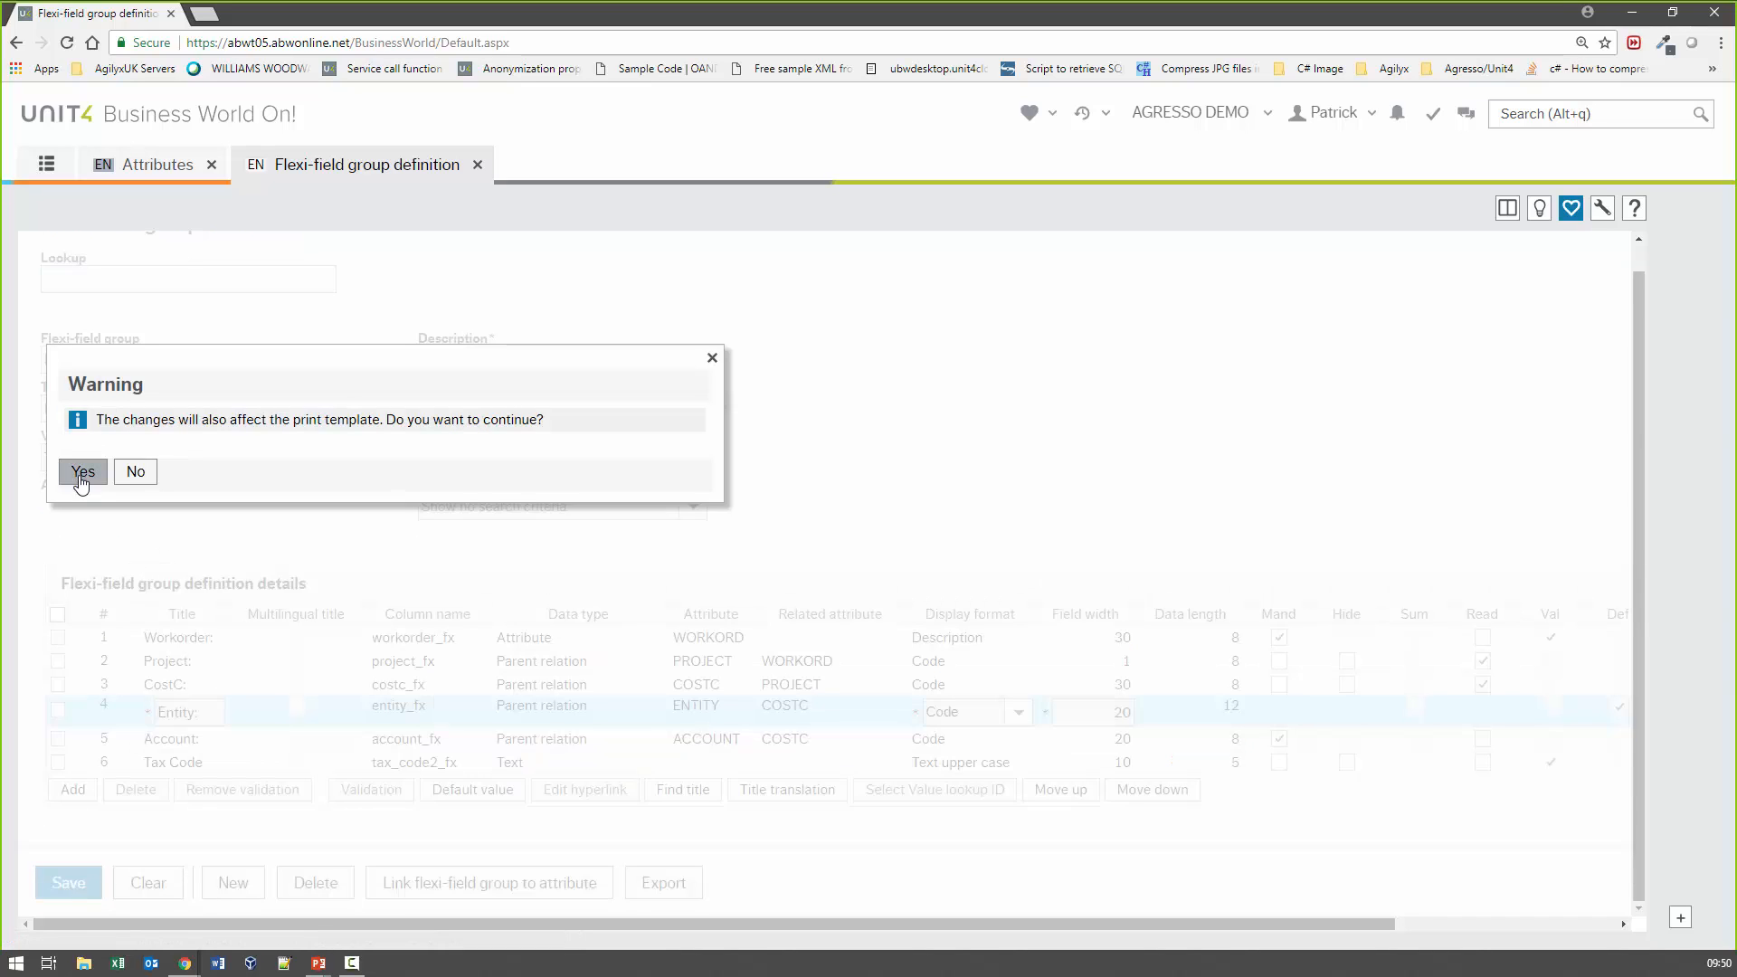
{"action": "left_click", "coordinate": [81, 473]}
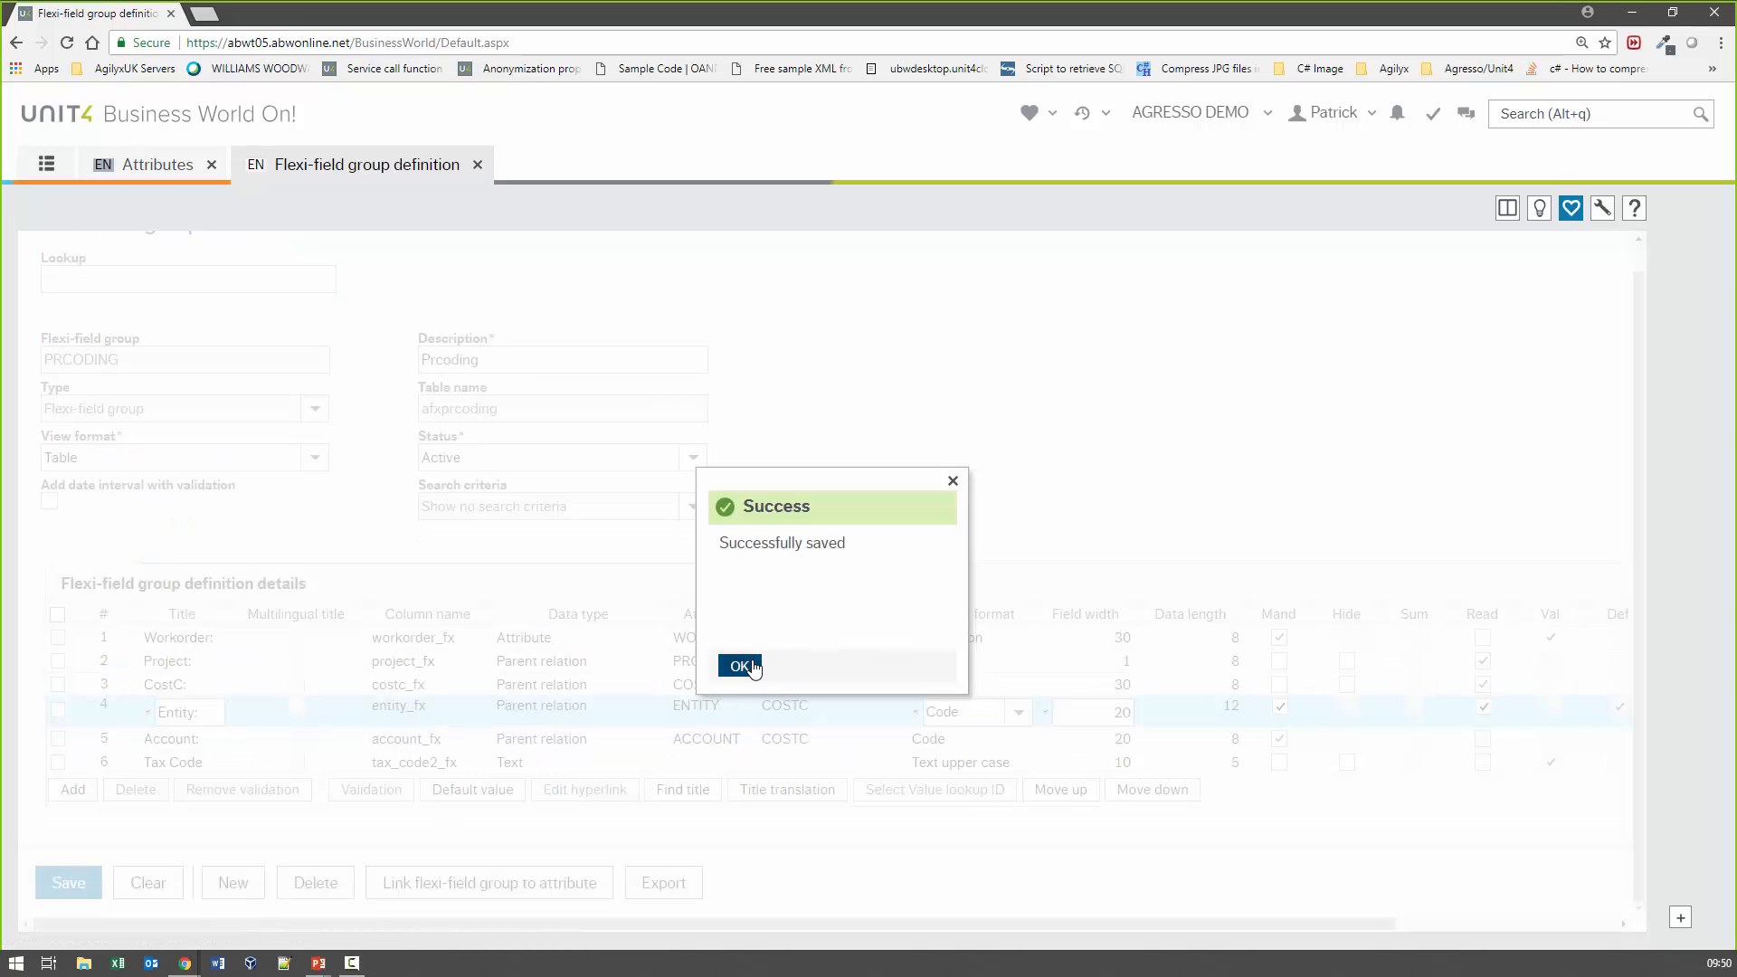
{"action": "left_click", "coordinate": [740, 665]}
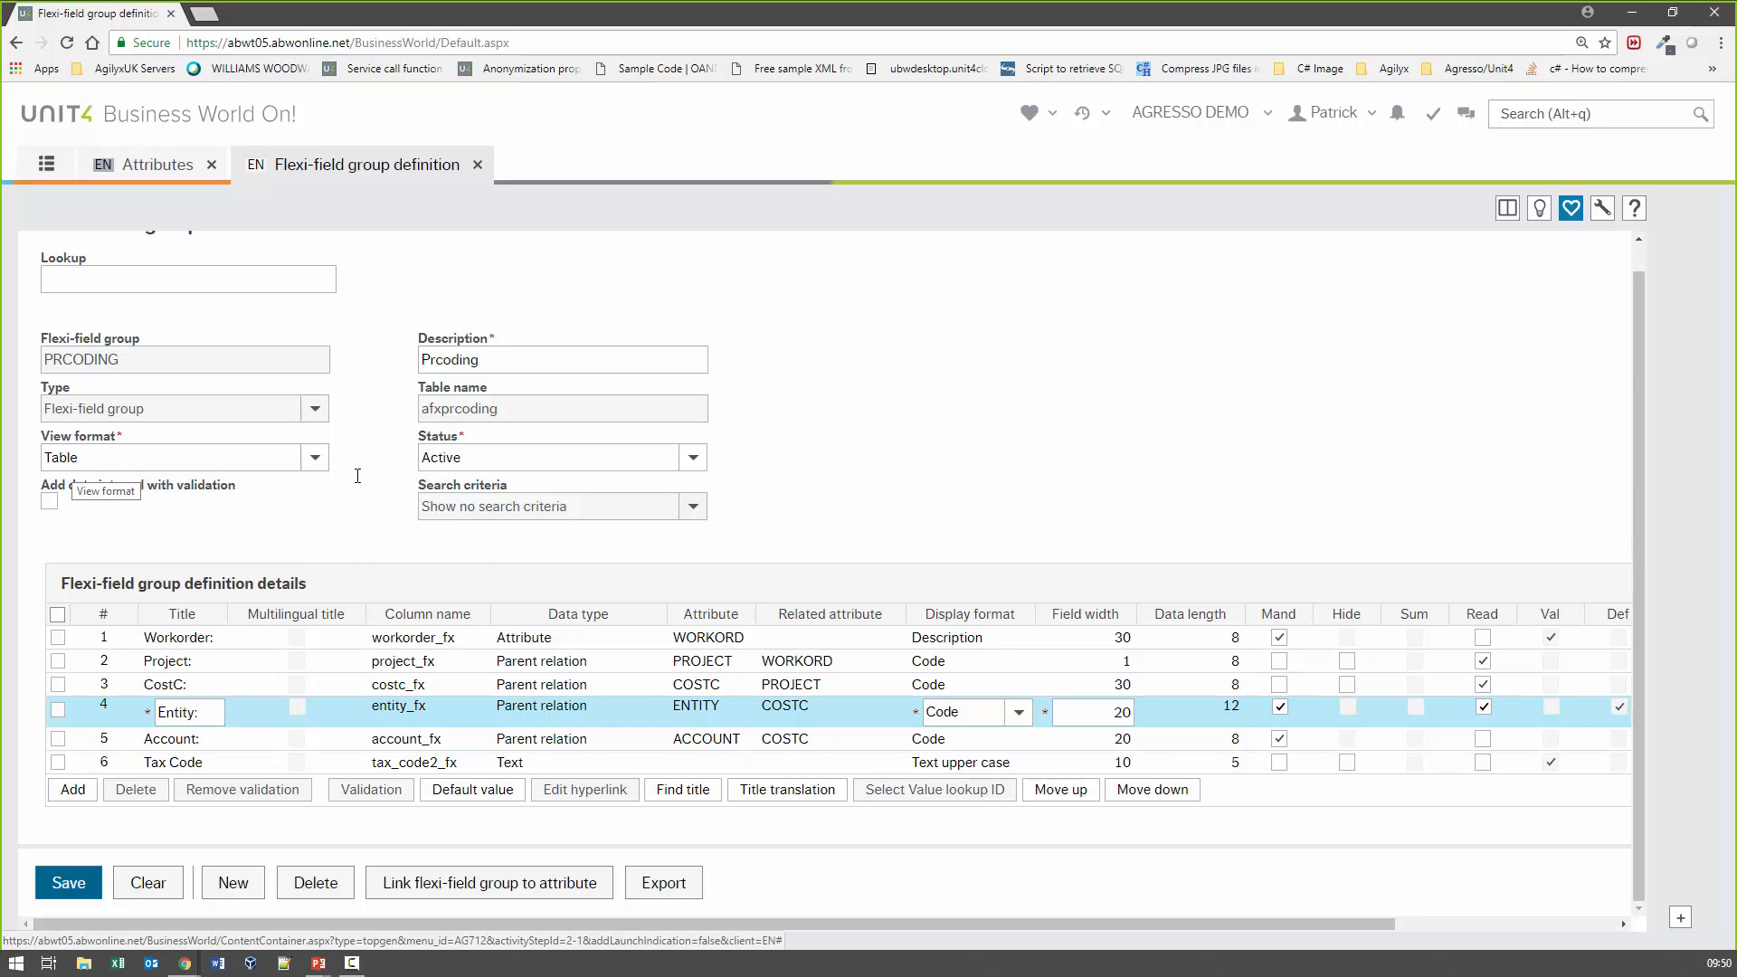
Examine the view format options available for the PRCODING group without changing the selection
{"action": "left_click", "coordinate": [315, 458]}
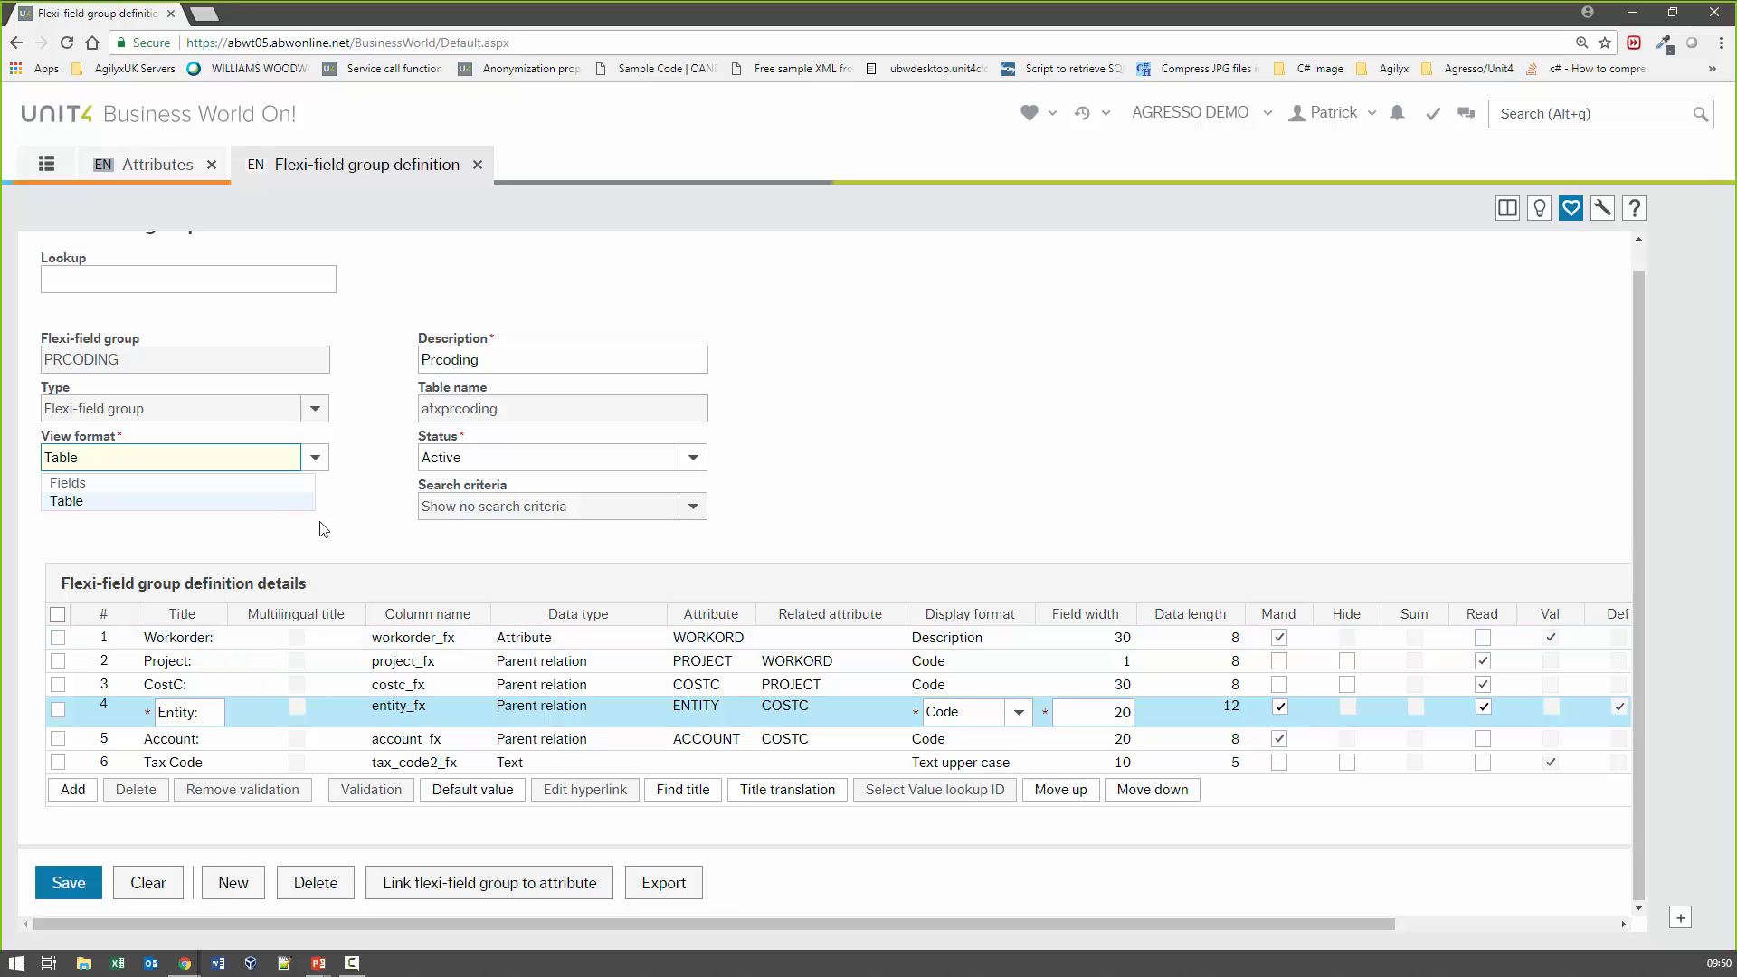
{"action": "left_click", "coordinate": [370, 528]}
{"action": "scroll", "coordinate": [370, 528], "scroll_direction": "up", "scroll_amount": 1}
Clear the PRCODING definition, look up the PRHEADER flexi-field group and review its field details
{"action": "left_click", "coordinate": [113, 312]}
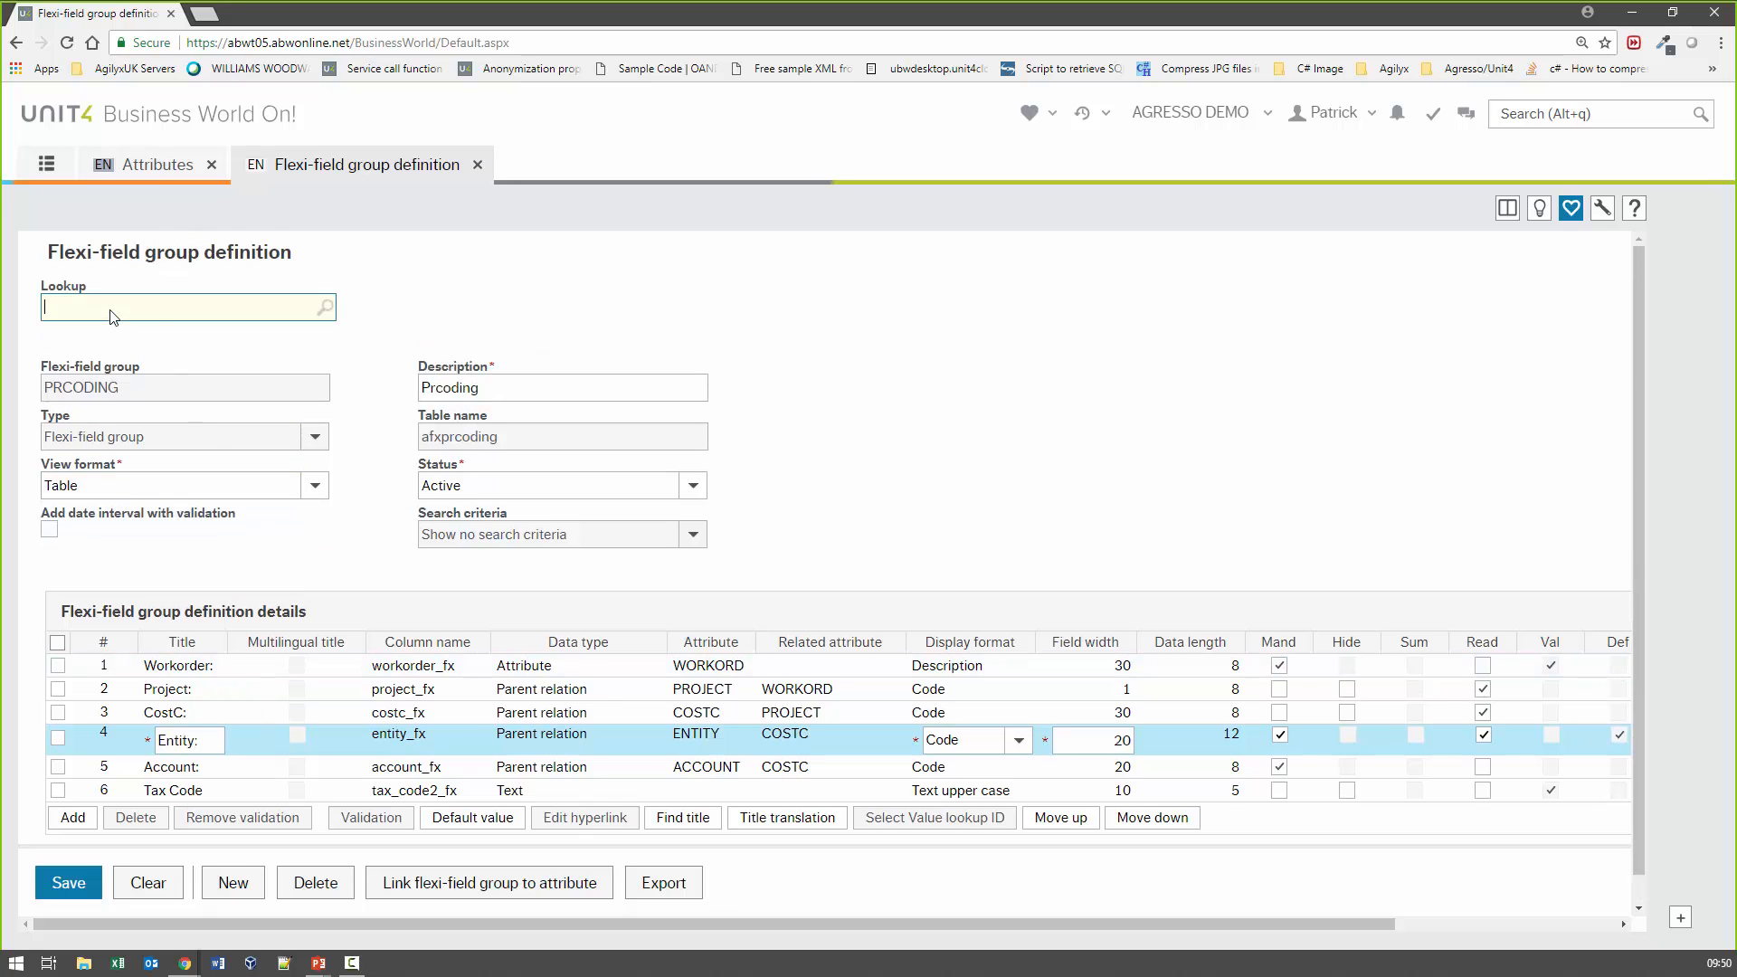
{"action": "left_click", "coordinate": [176, 882]}
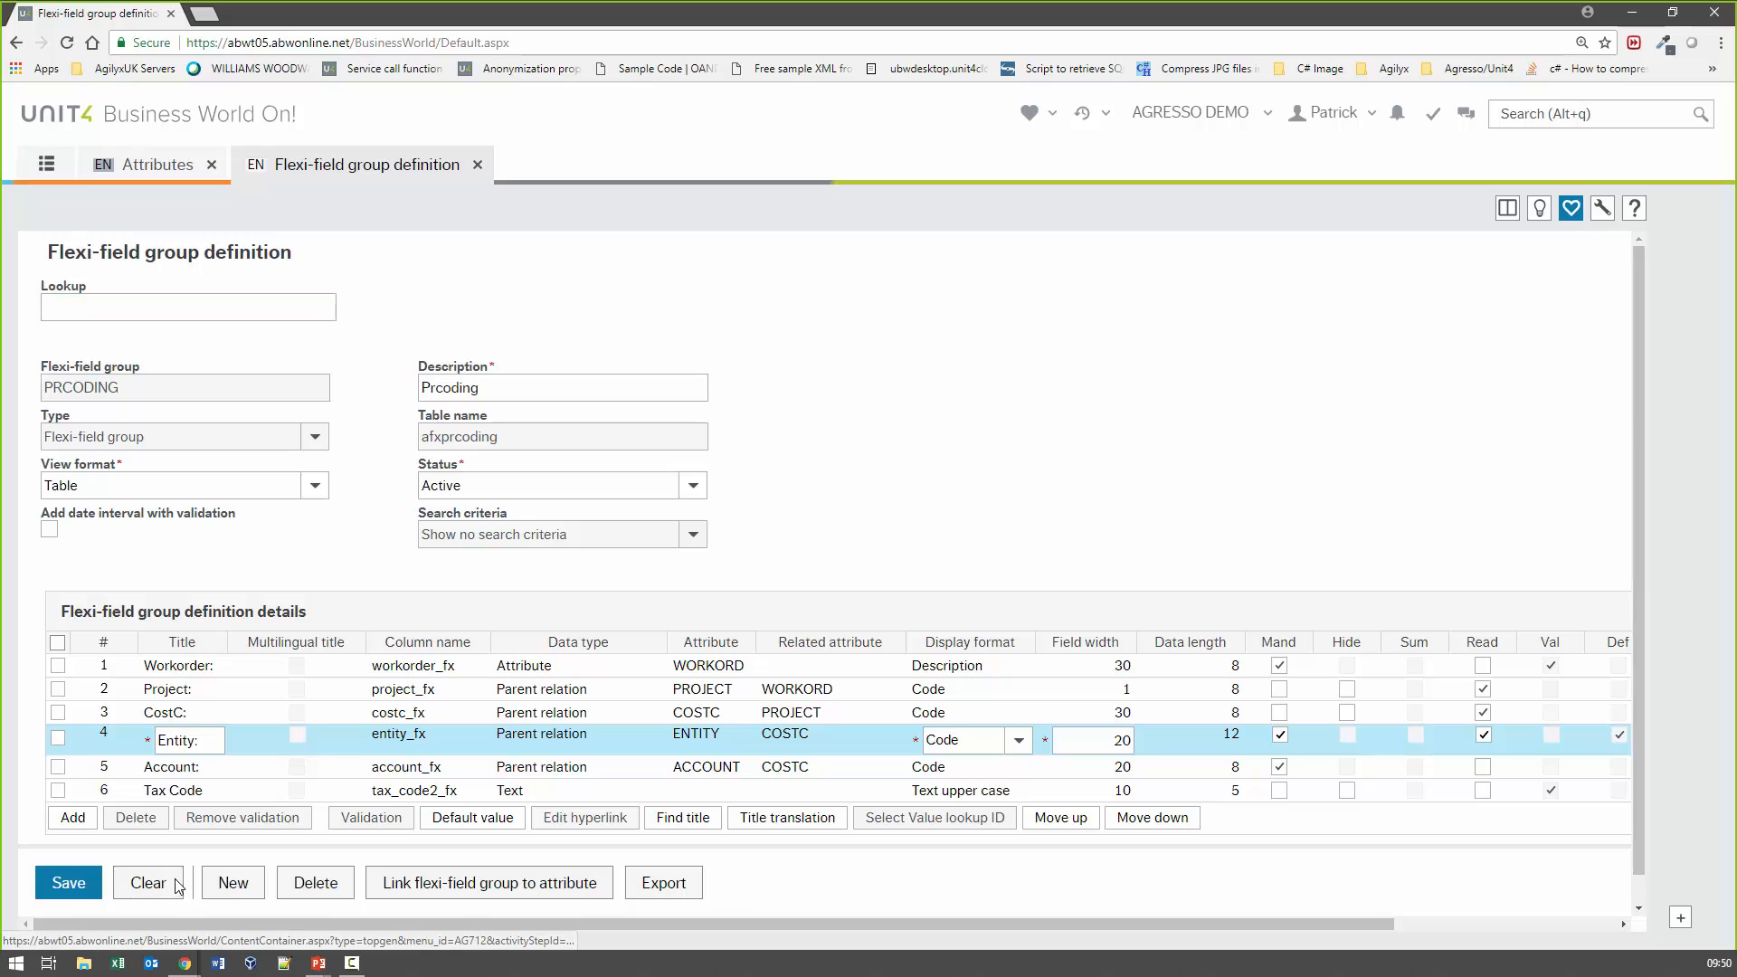
{"action": "left_click", "coordinate": [136, 310]}
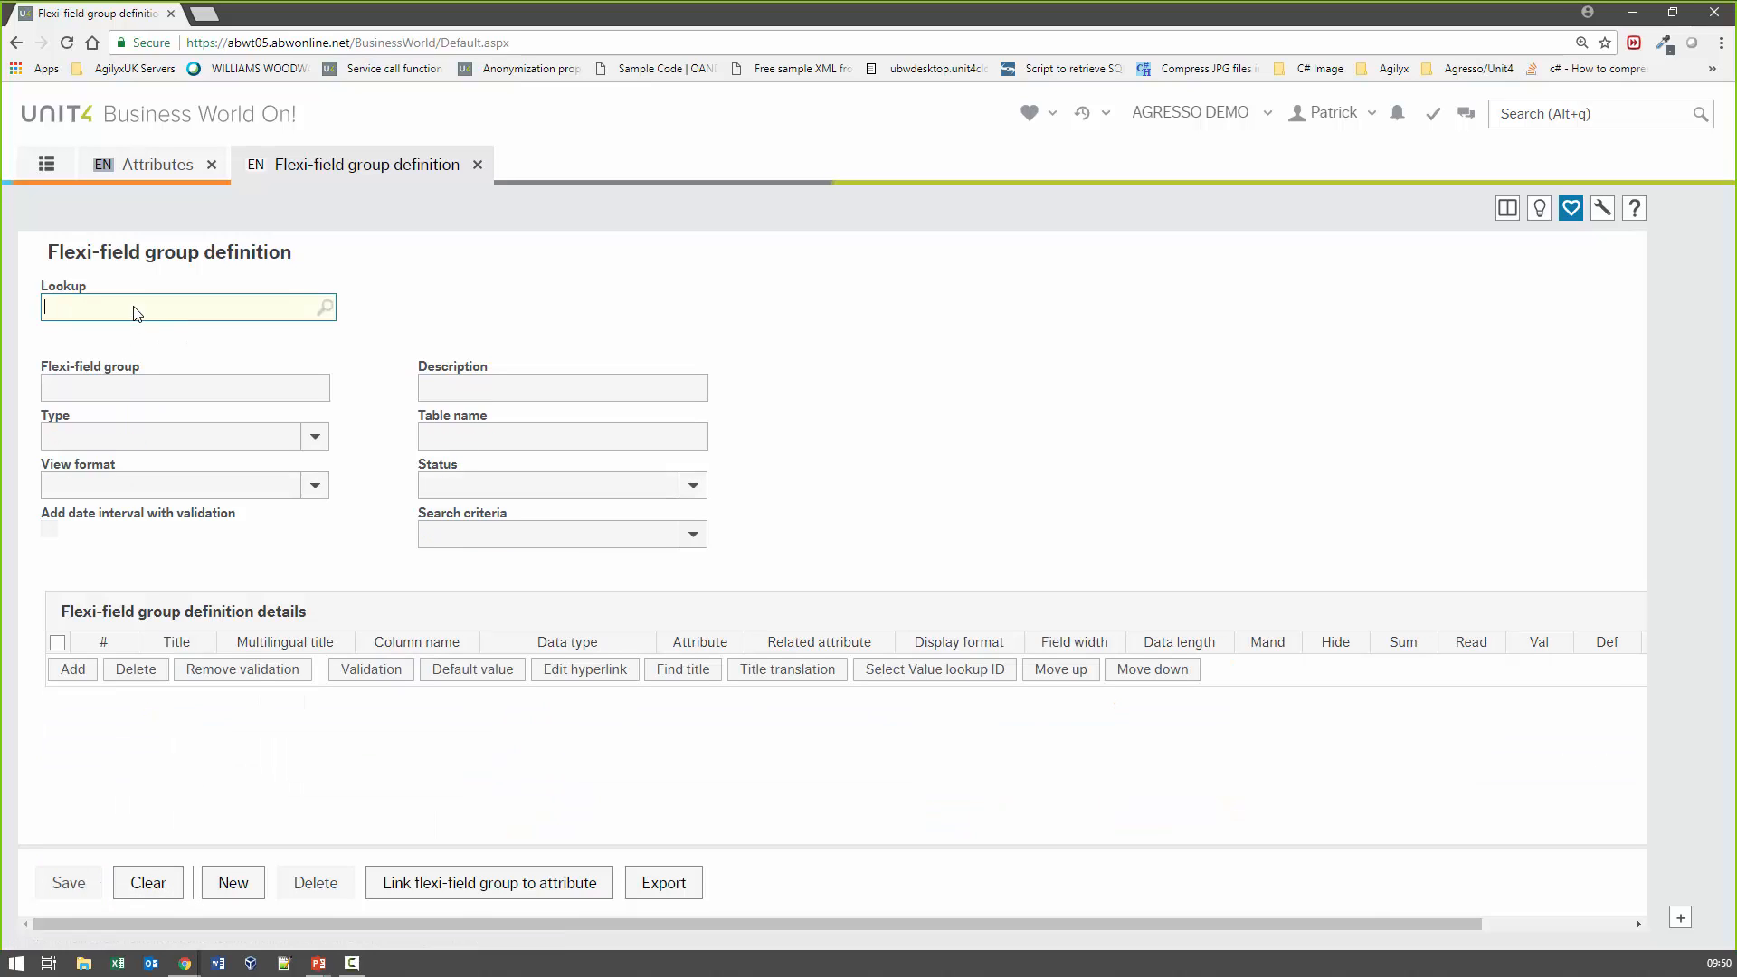
{"action": "type", "text": "PR"}
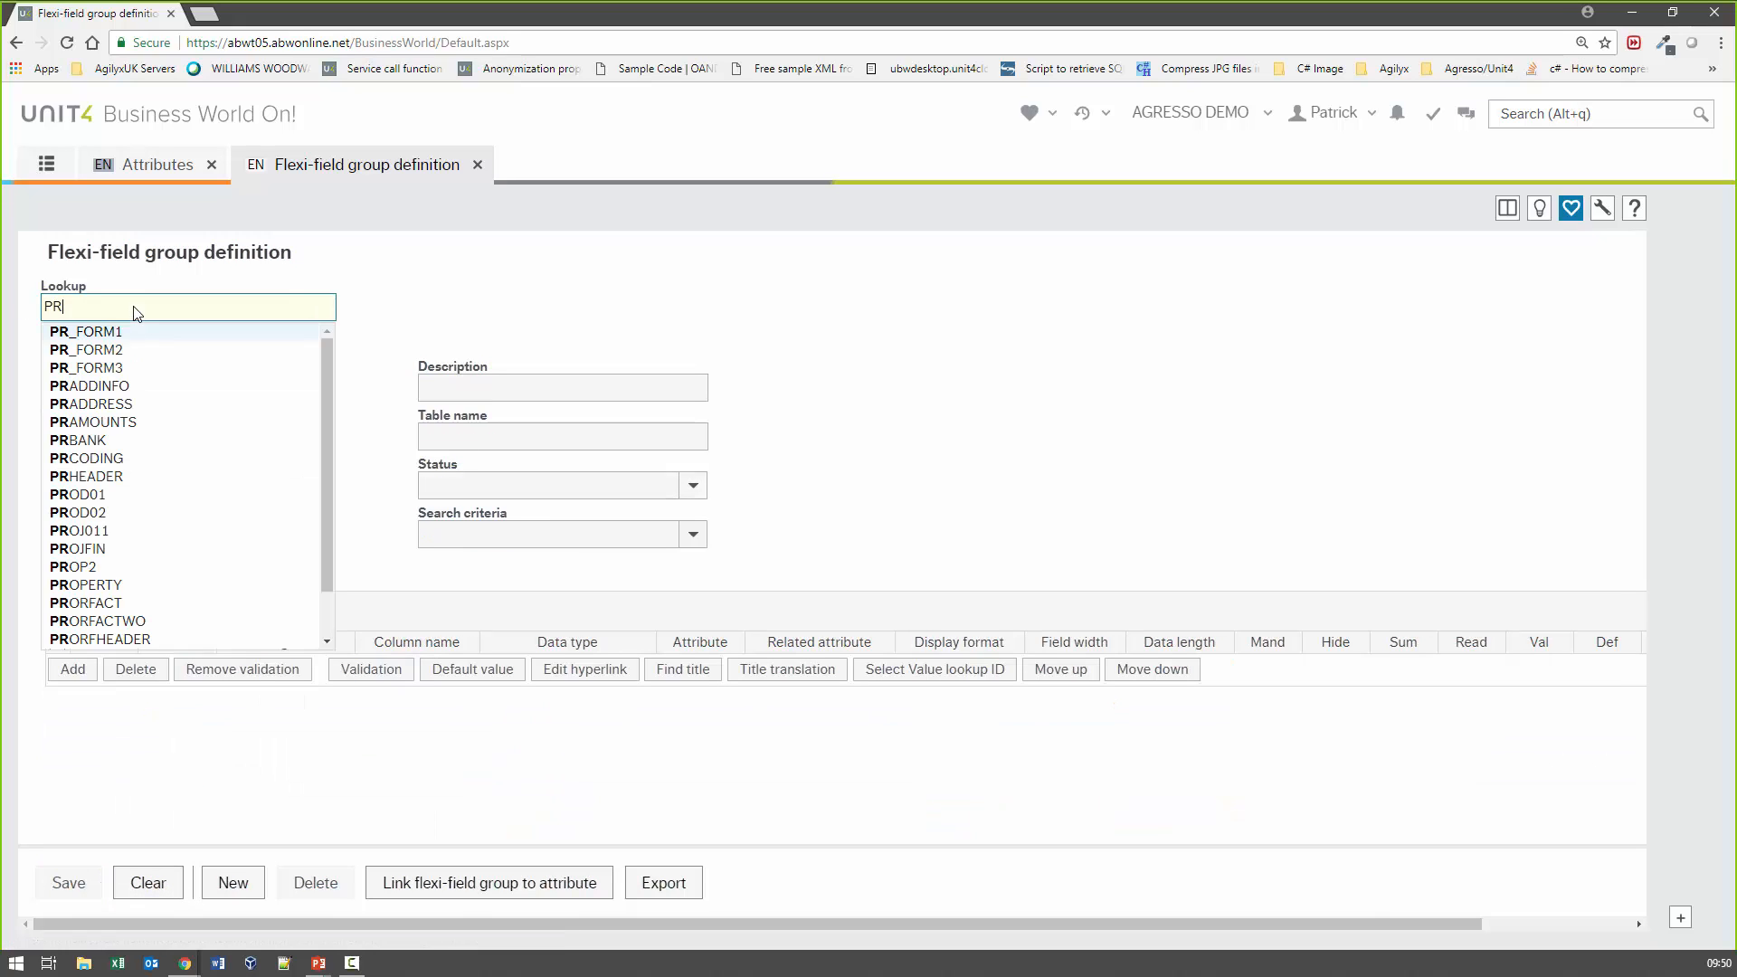
{"action": "left_click", "coordinate": [149, 475]}
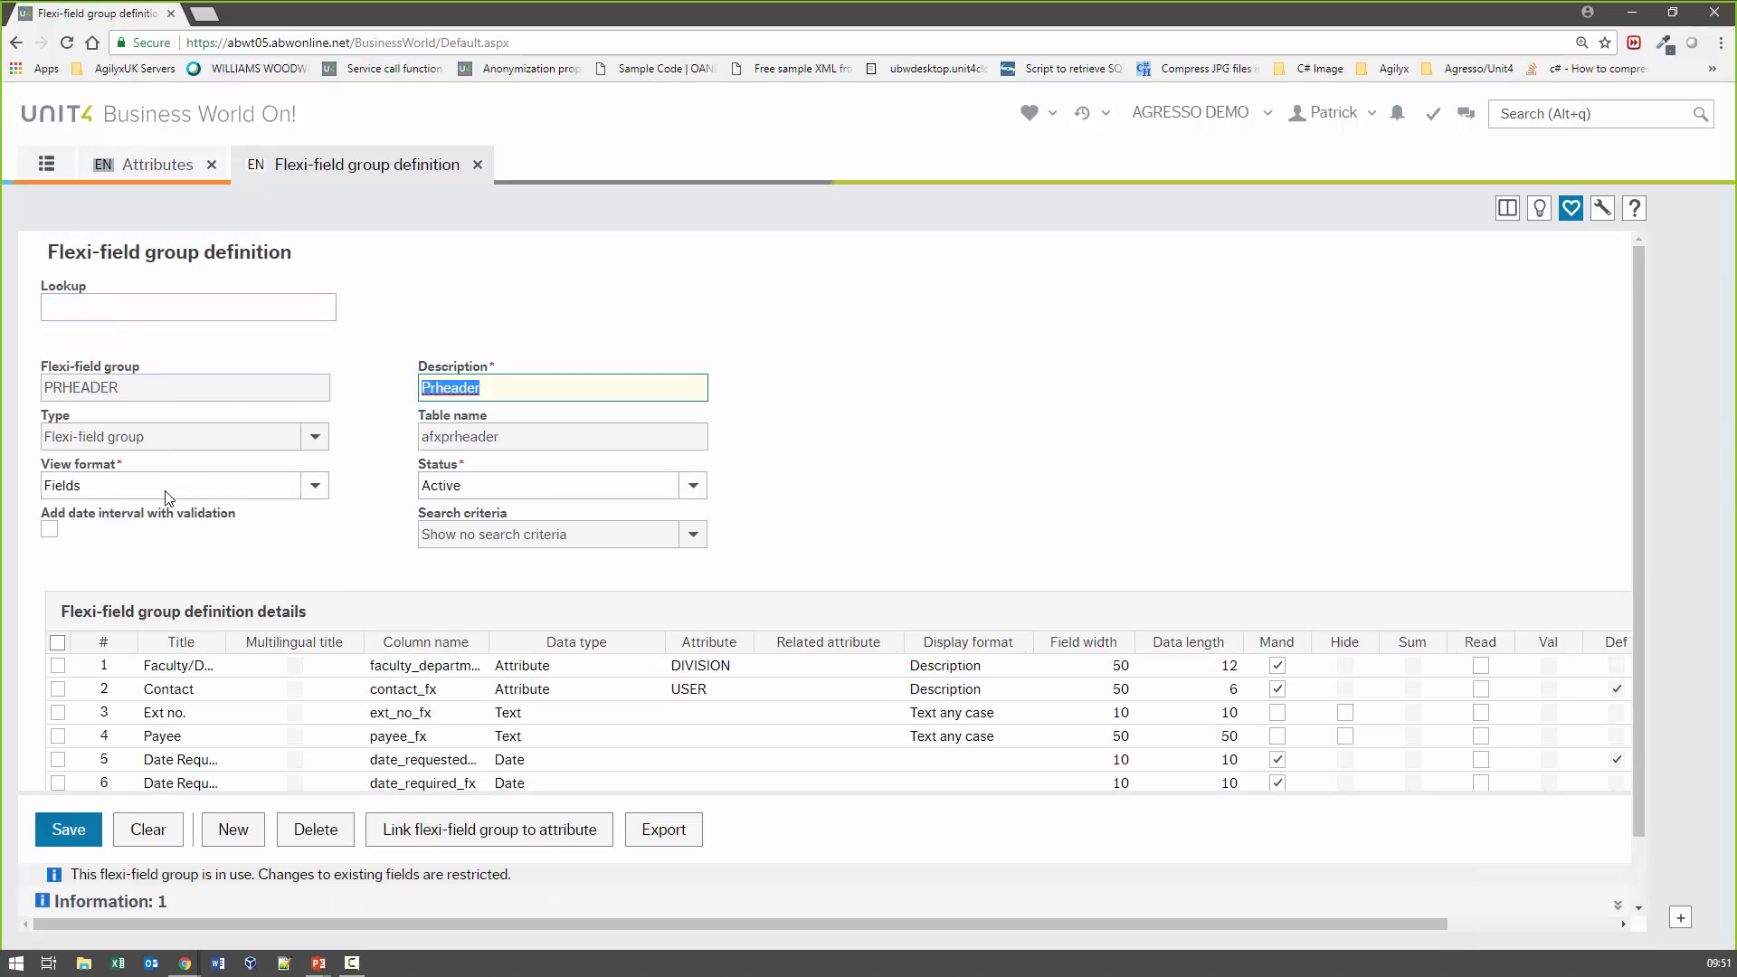
{"action": "scroll", "coordinate": [901, 473], "scroll_direction": "down", "scroll_amount": 1}
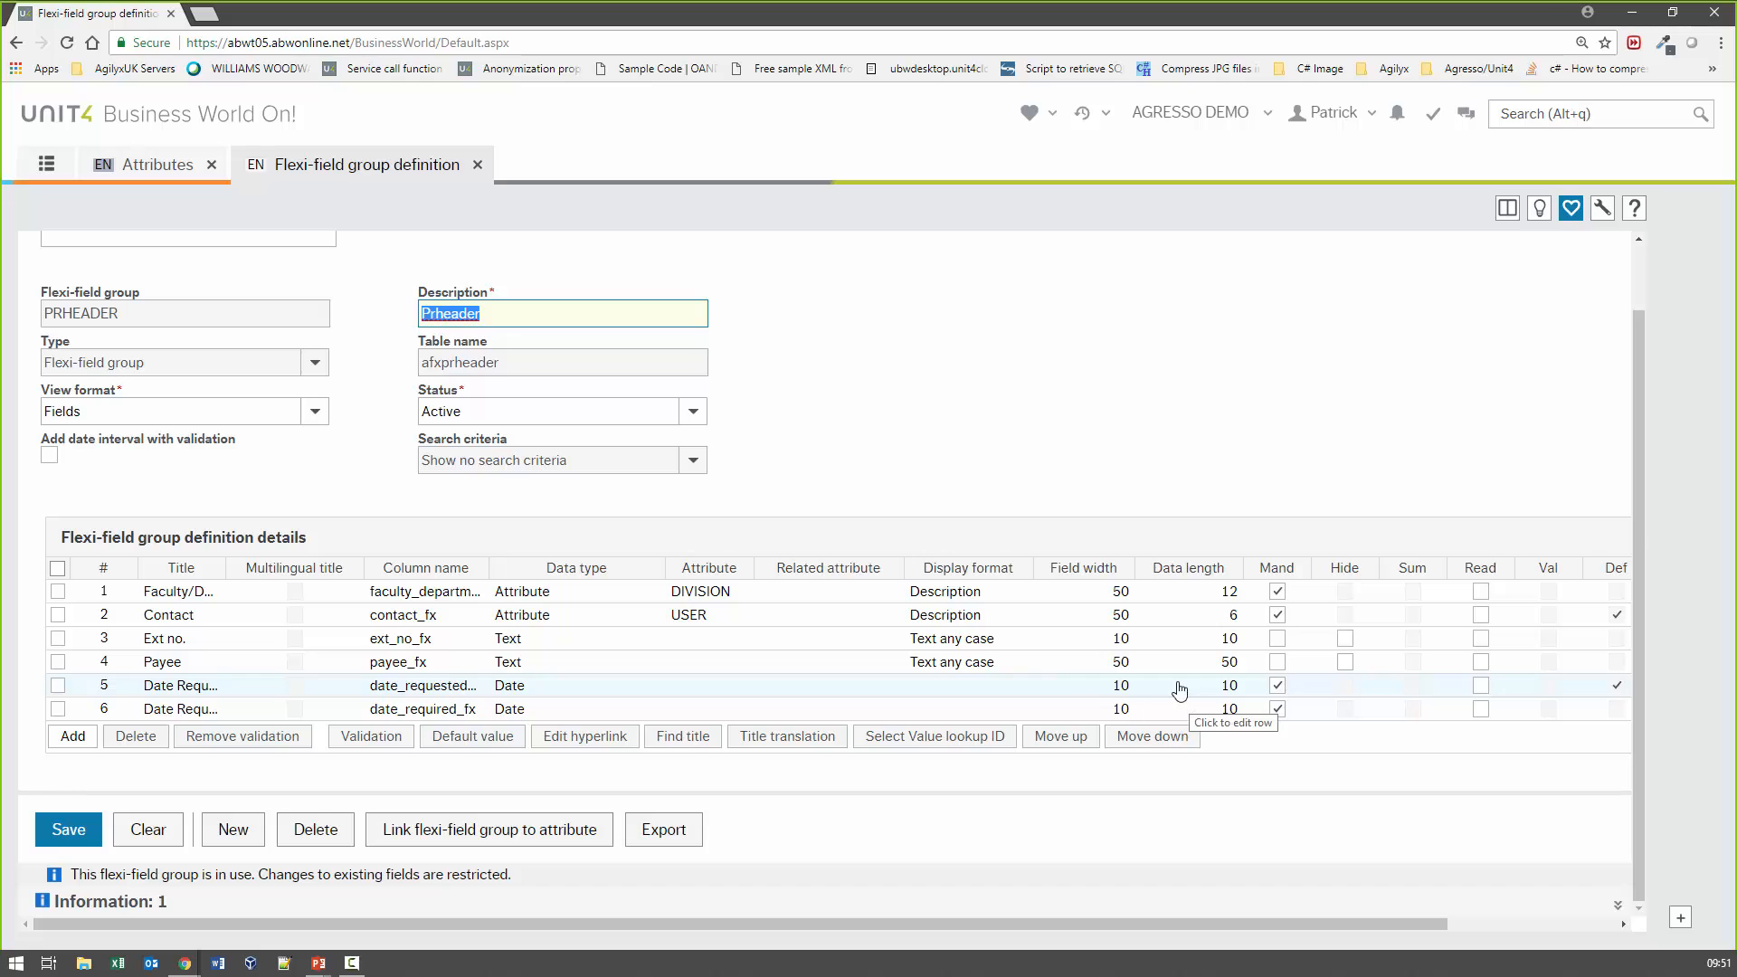
Open Link flexi-field group to attribute from the favourites and load the Payment Request Form (PAYREQ) attribute
{"action": "left_click", "coordinate": [167, 177]}
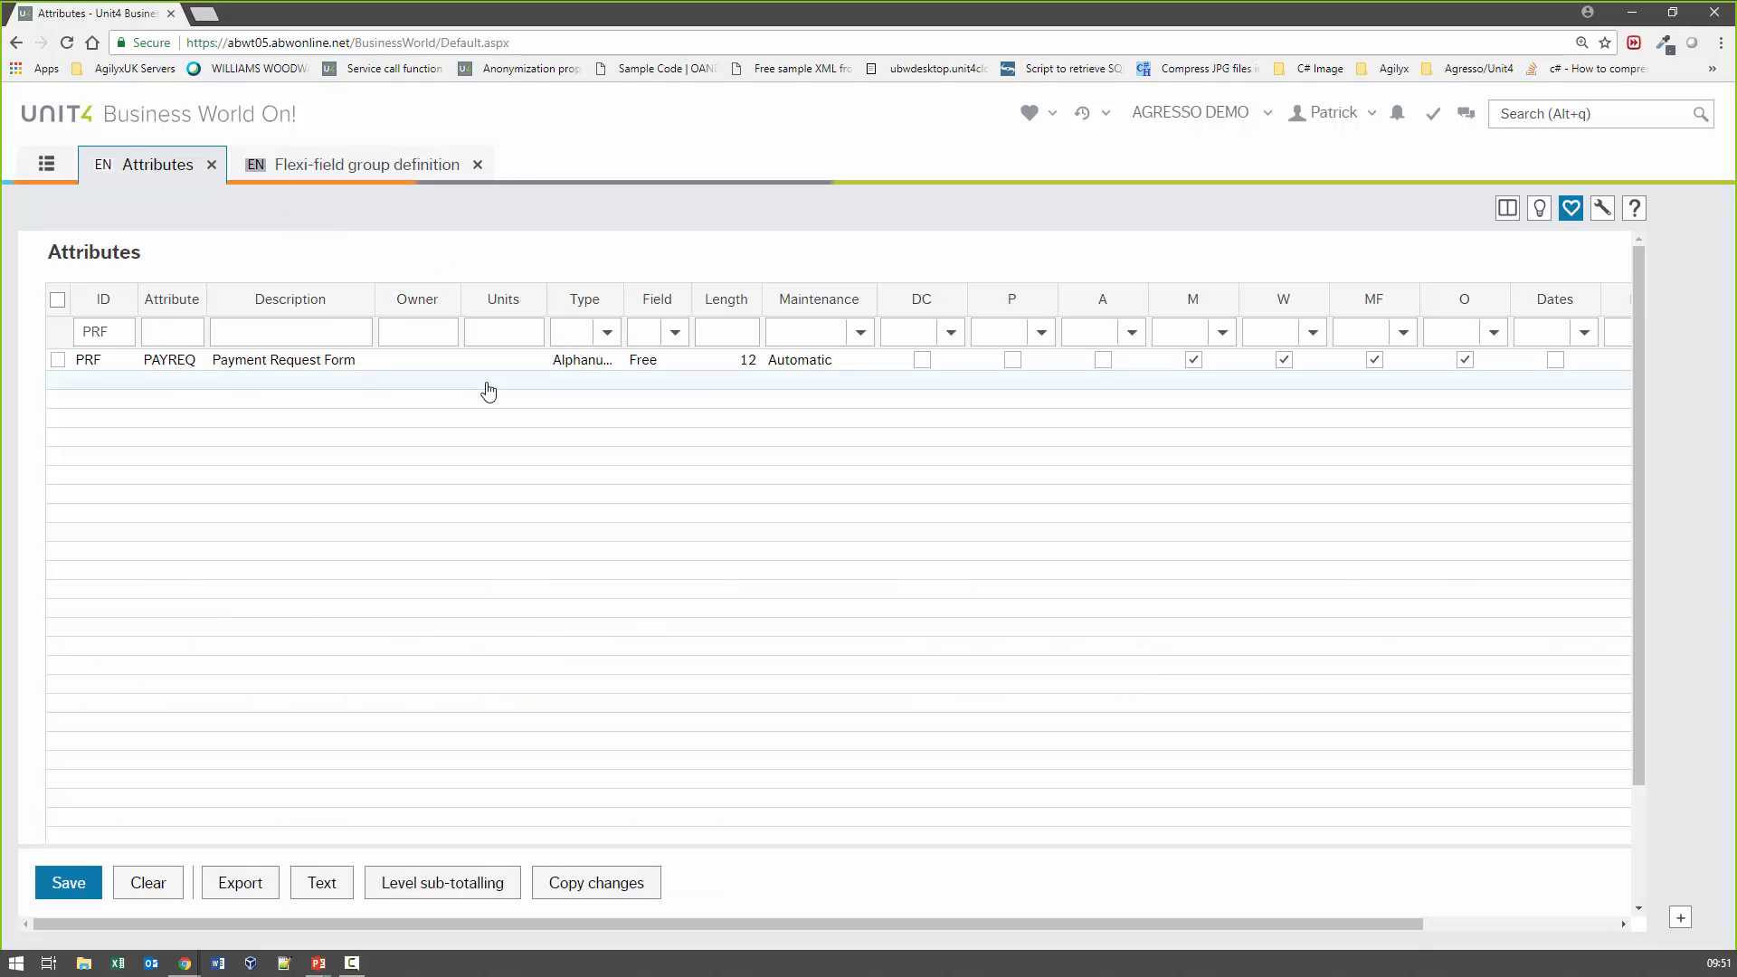
{"action": "left_click", "coordinate": [46, 164]}
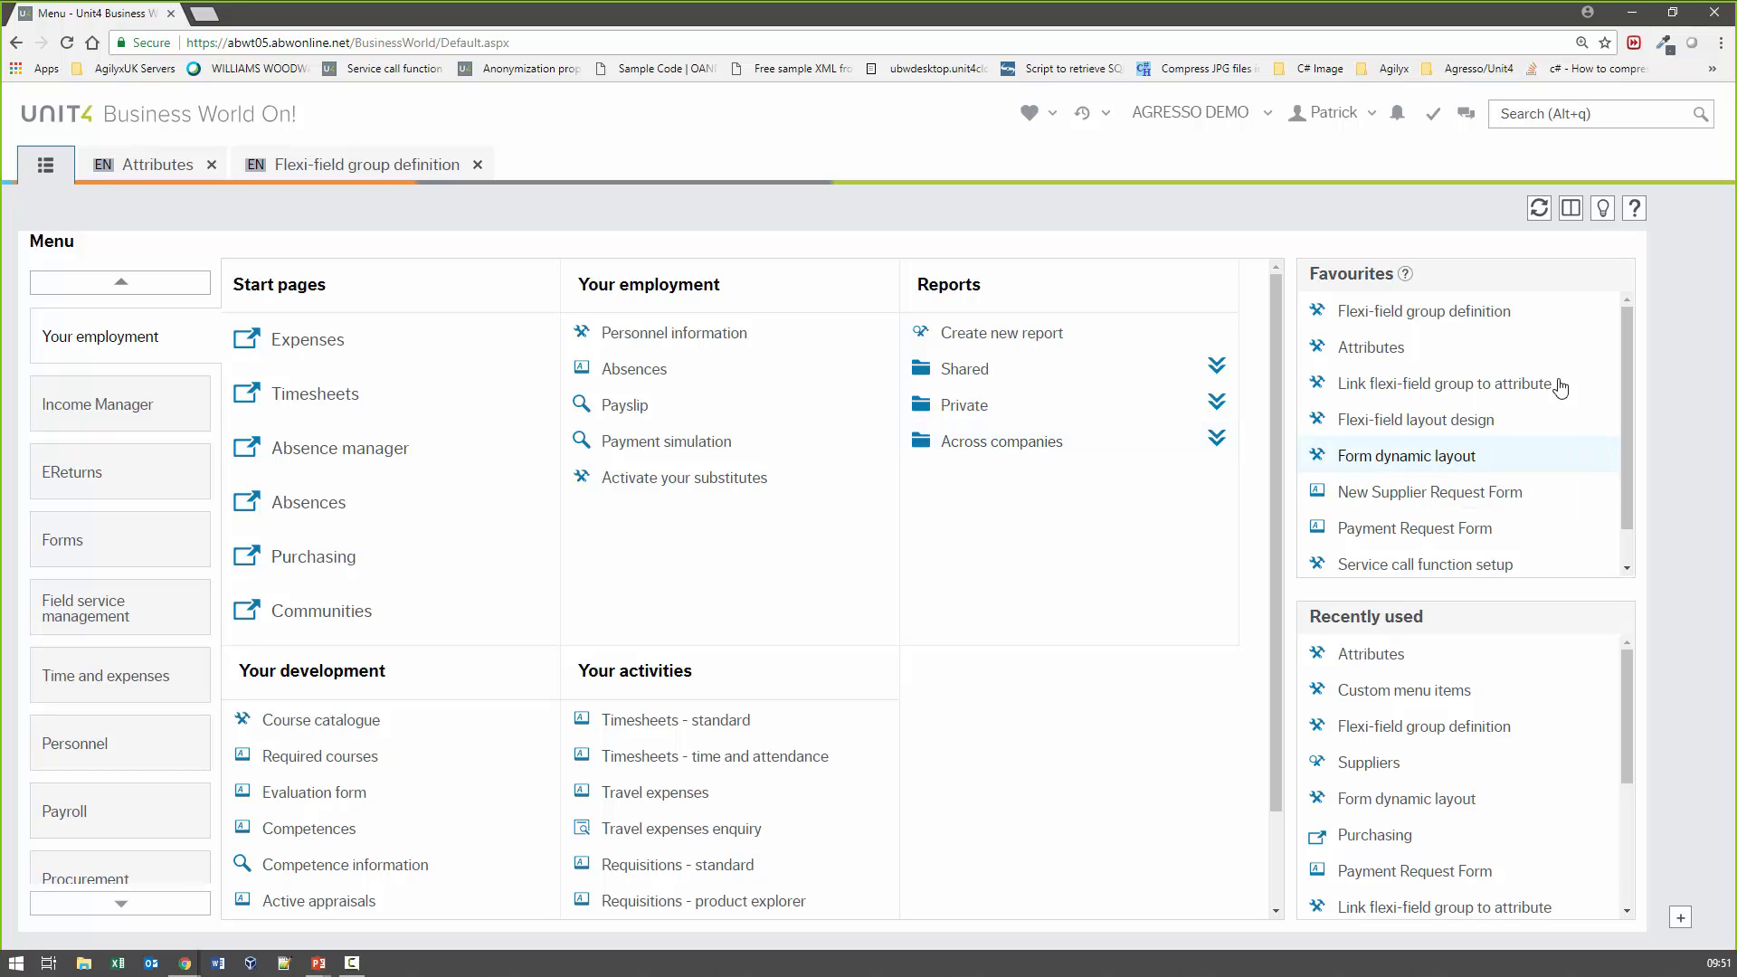
{"action": "left_click", "coordinate": [1442, 390]}
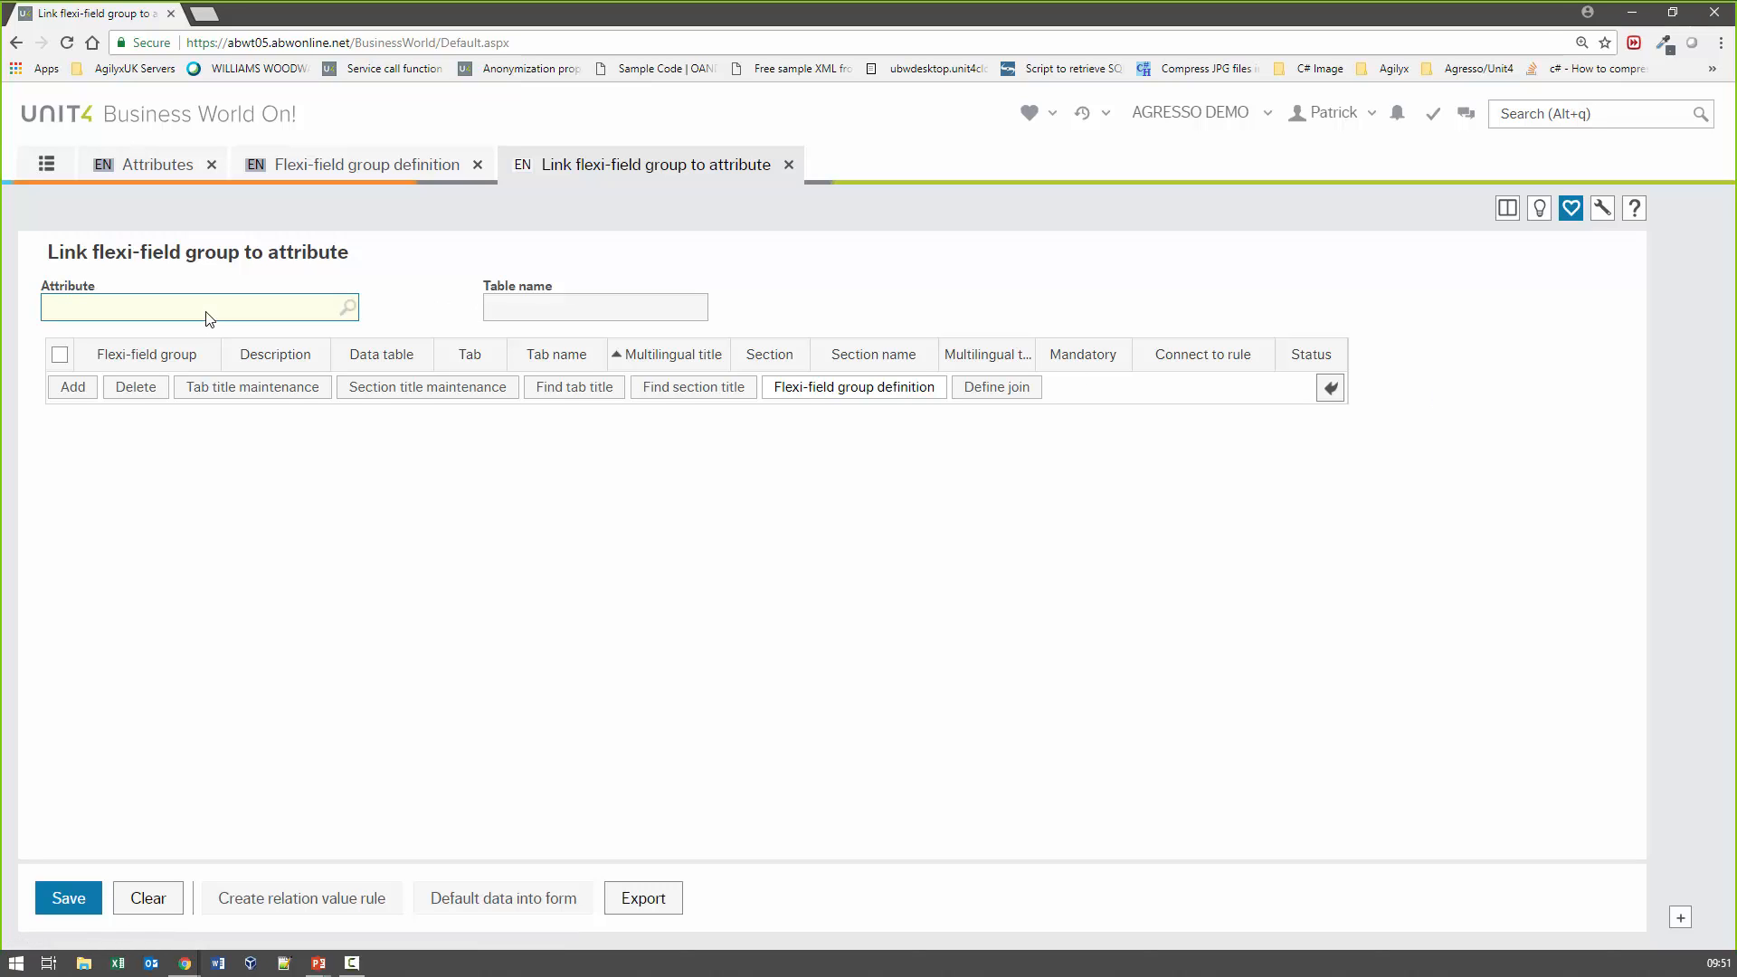
{"action": "type", "text": "Pro"}
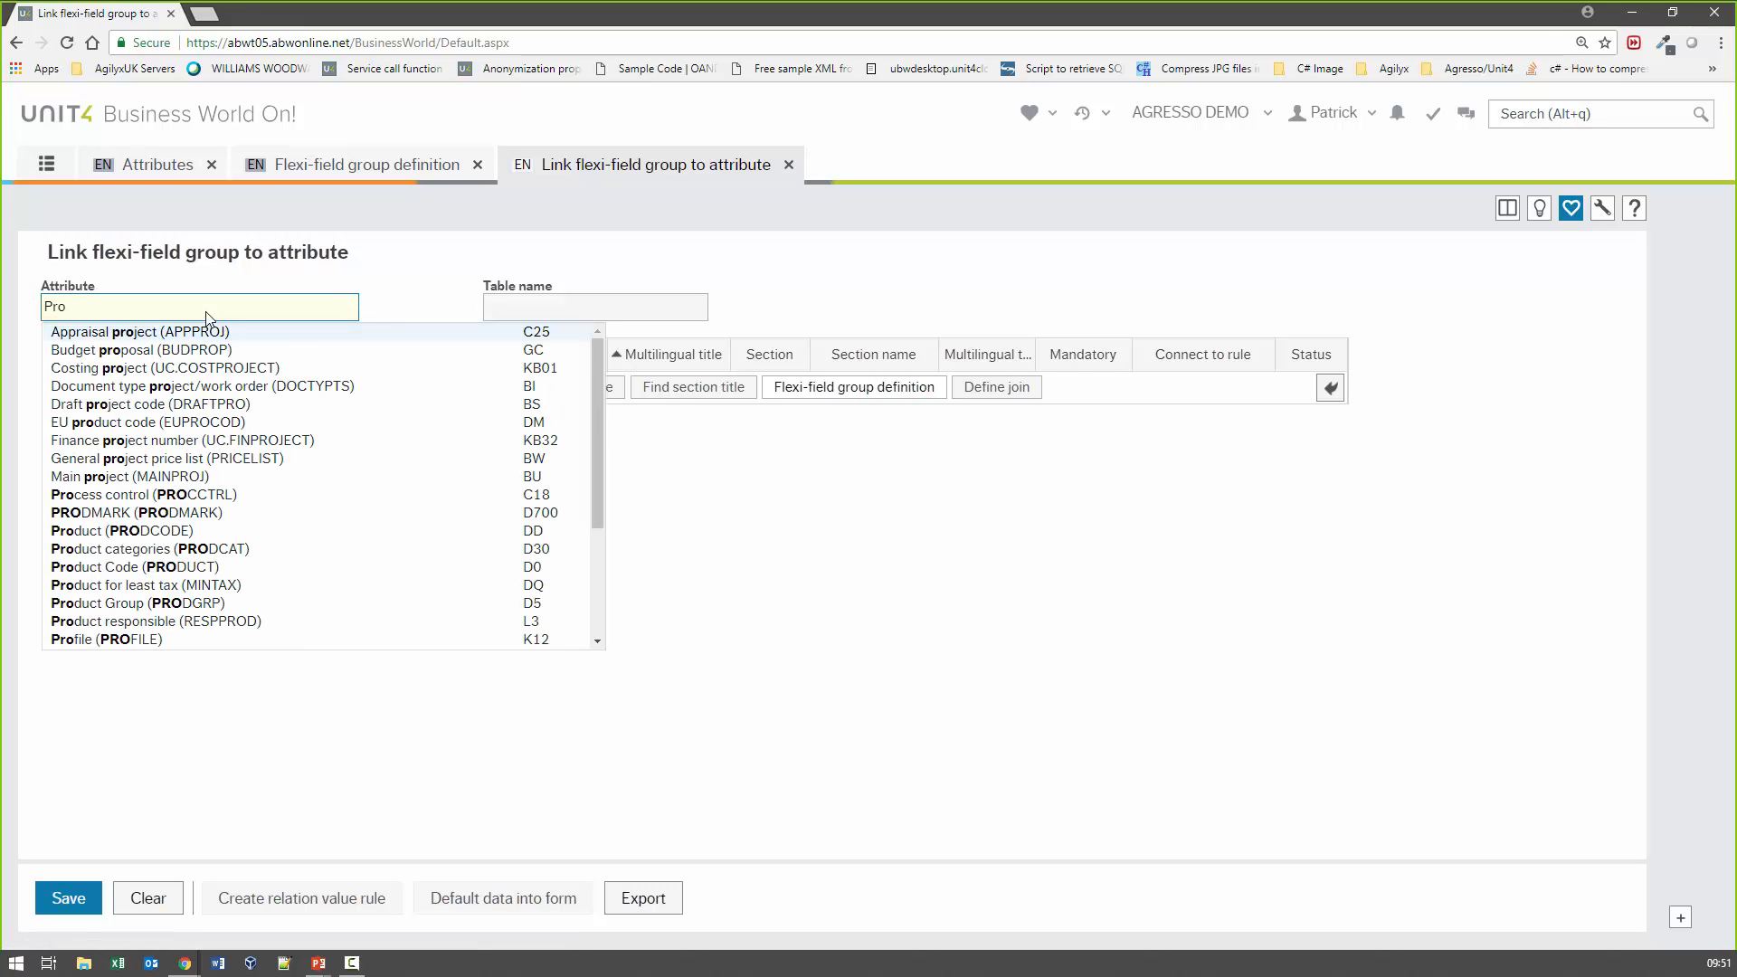
{"action": "key", "text": "BackSpace"}
{"action": "key", "text": "BackSpace"}
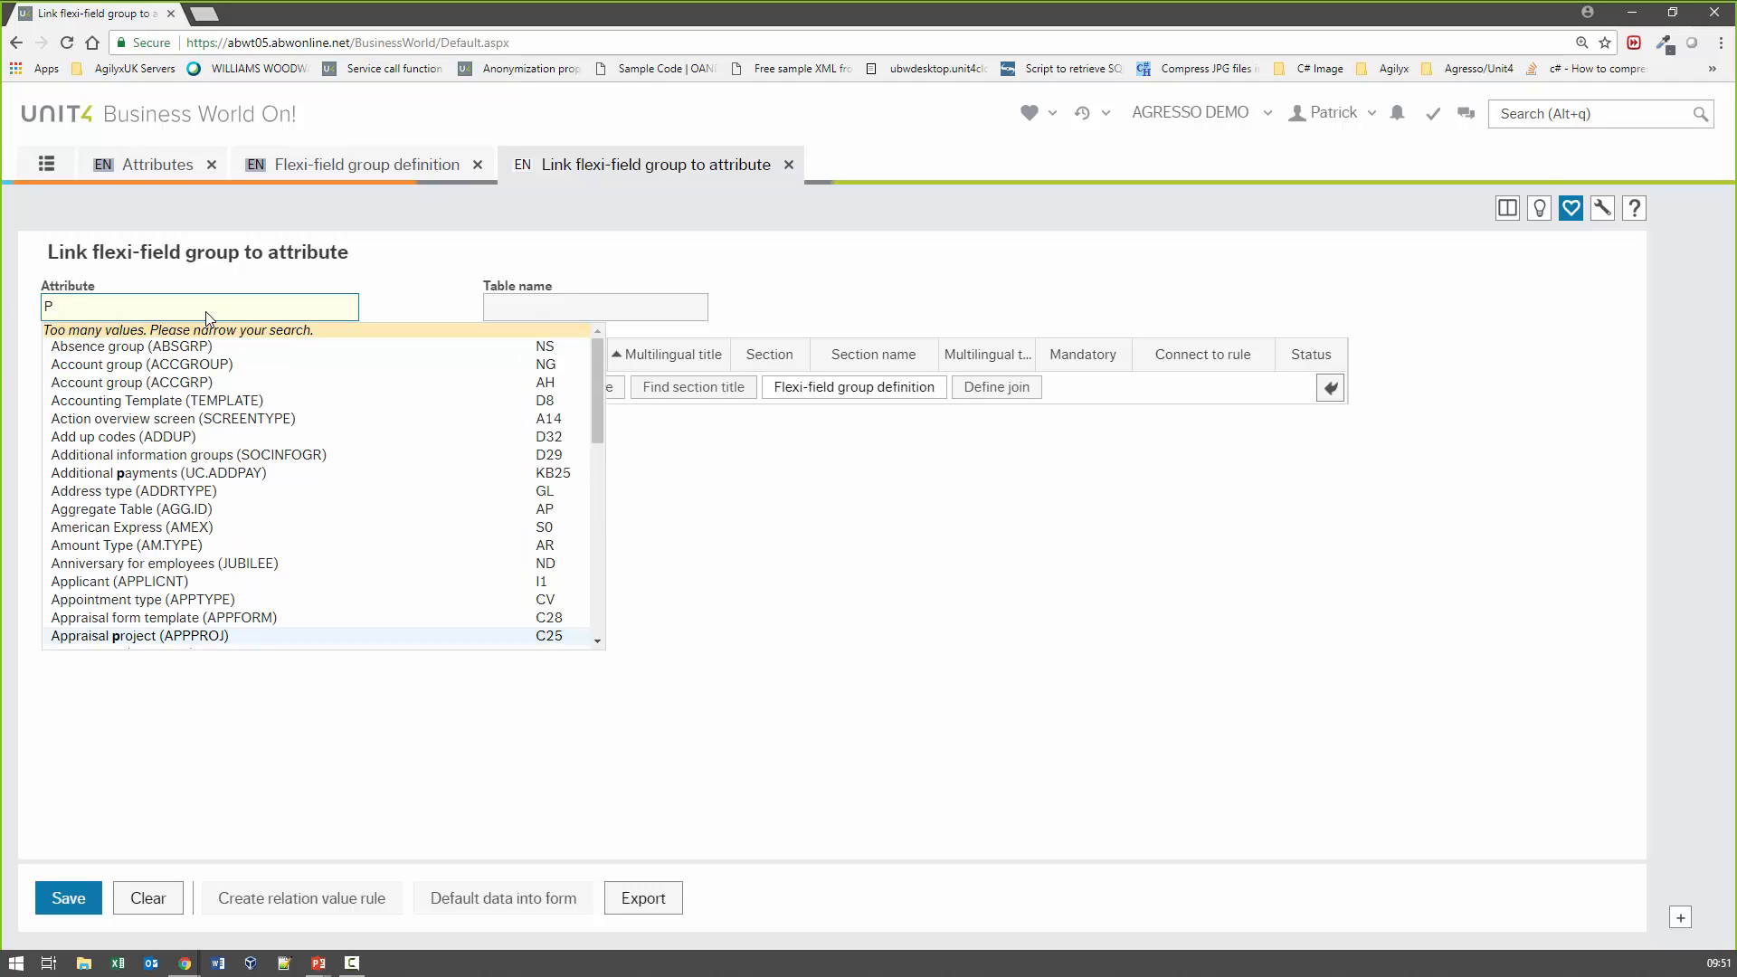
{"action": "type", "text": "Request Form (PAYREQ"}
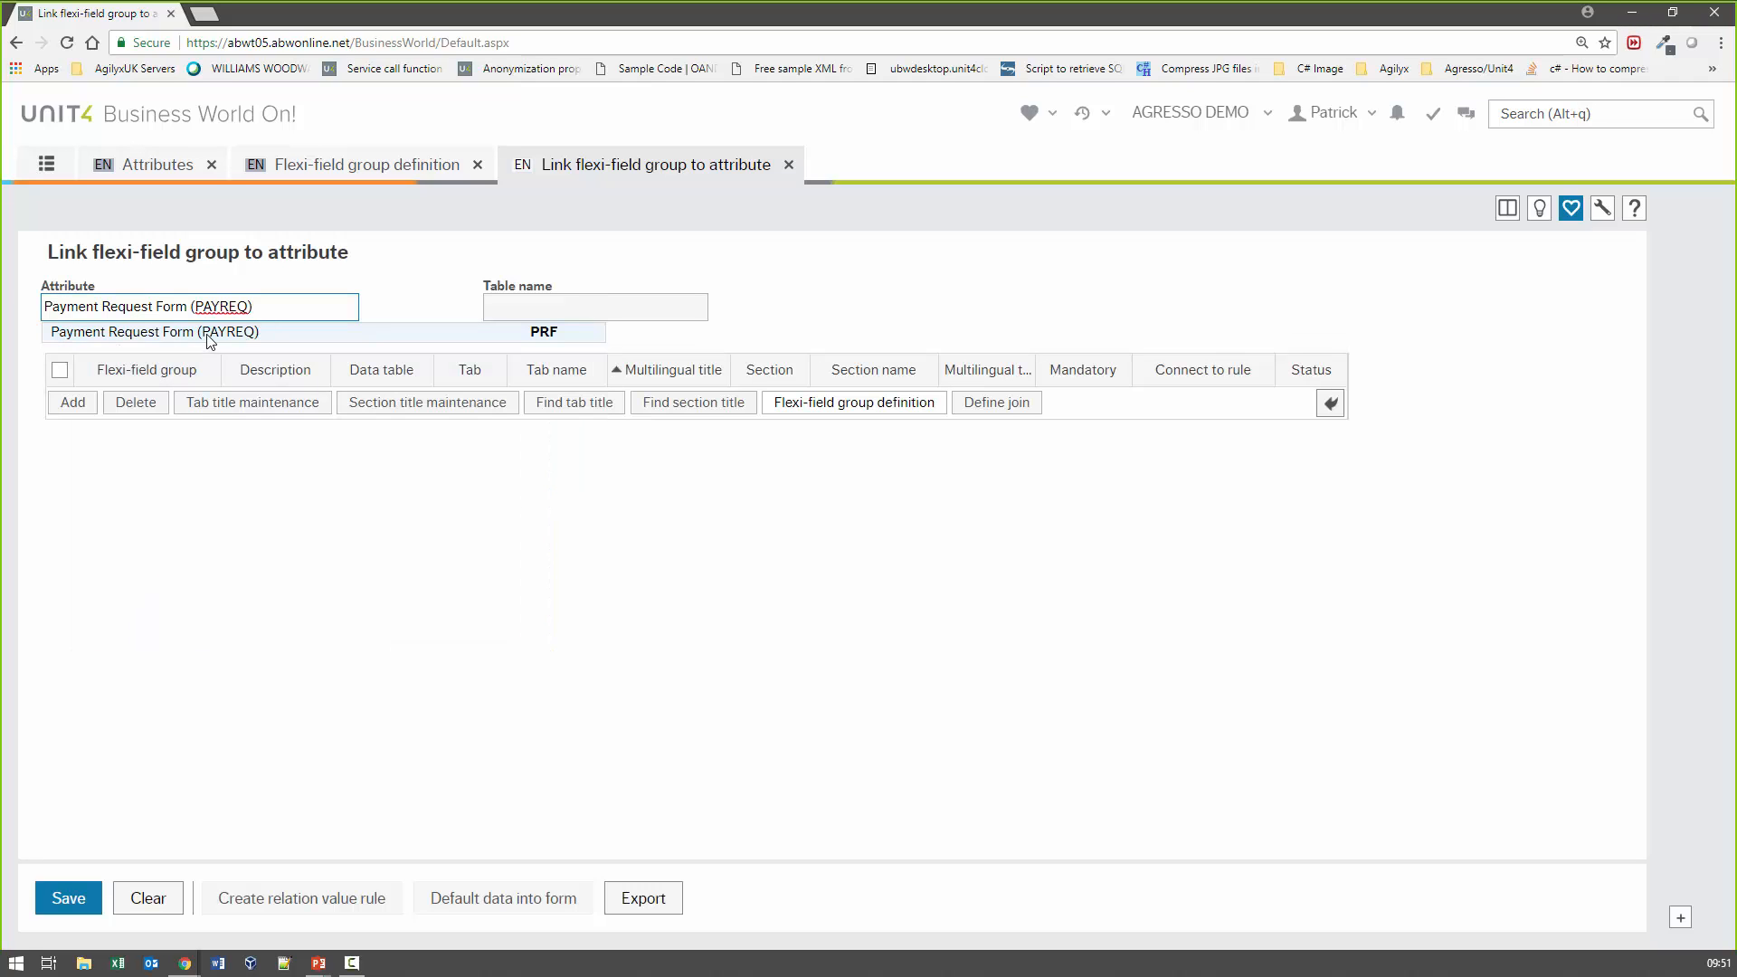
{"action": "left_click", "coordinate": [210, 333]}
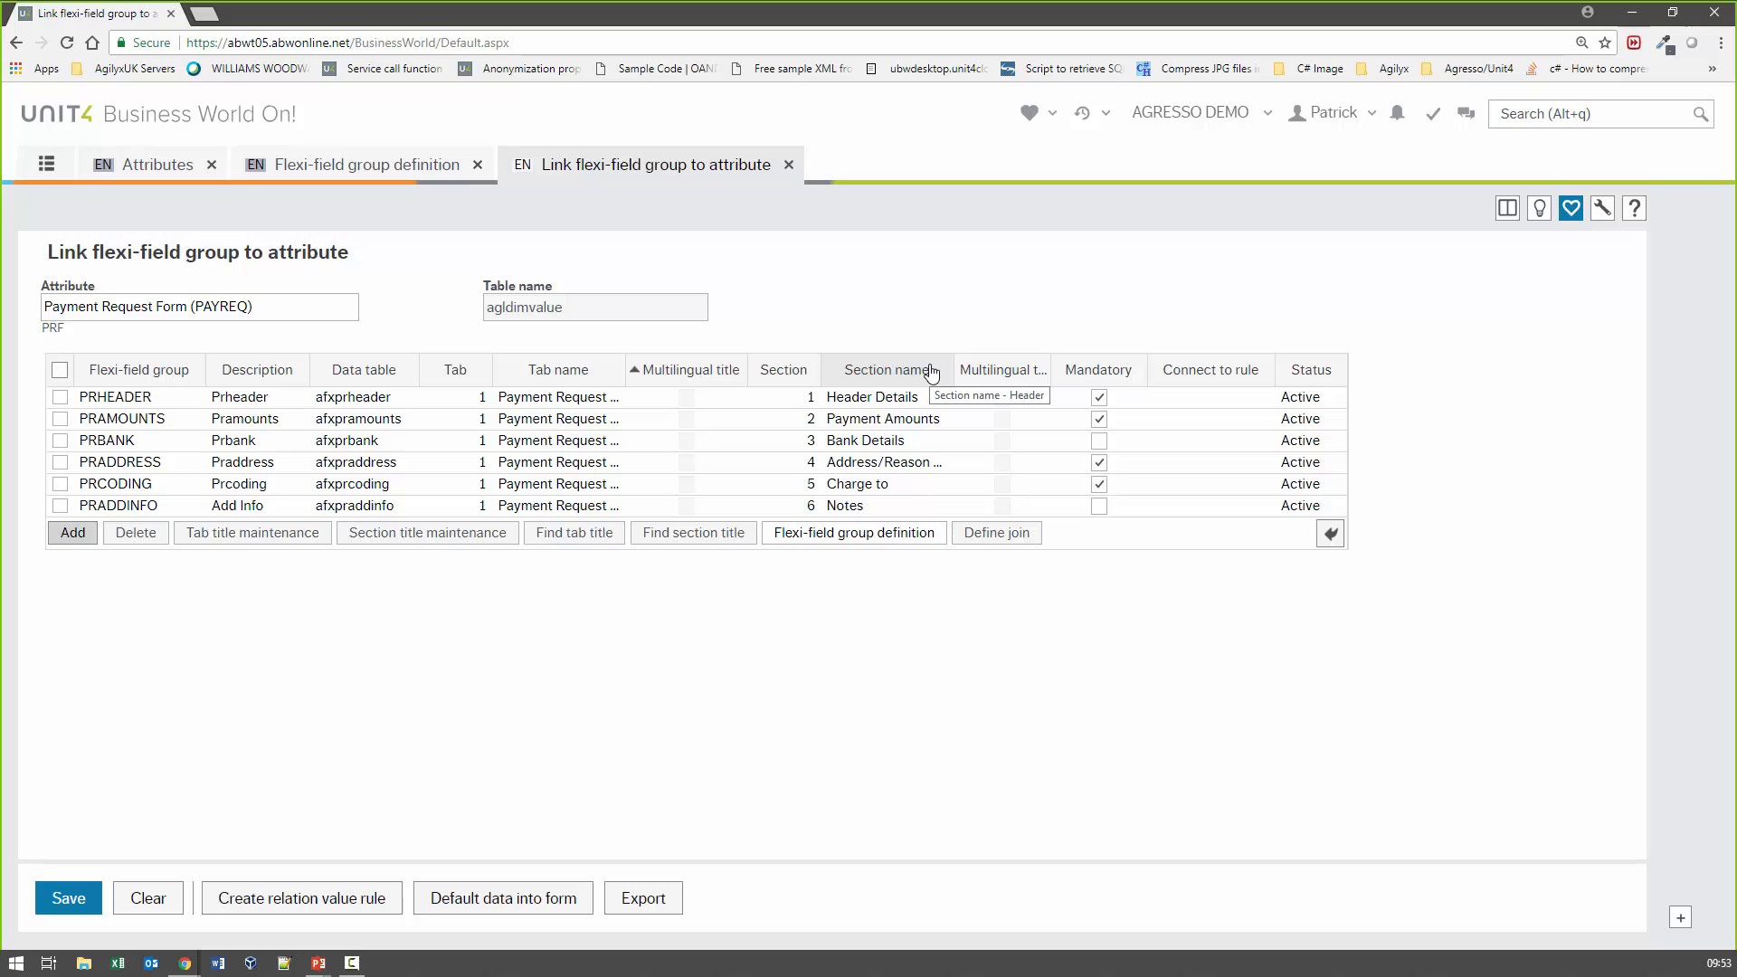
Try to make the Notes section of the PRADDINFO group mandatory
{"action": "left_click", "coordinate": [1099, 417]}
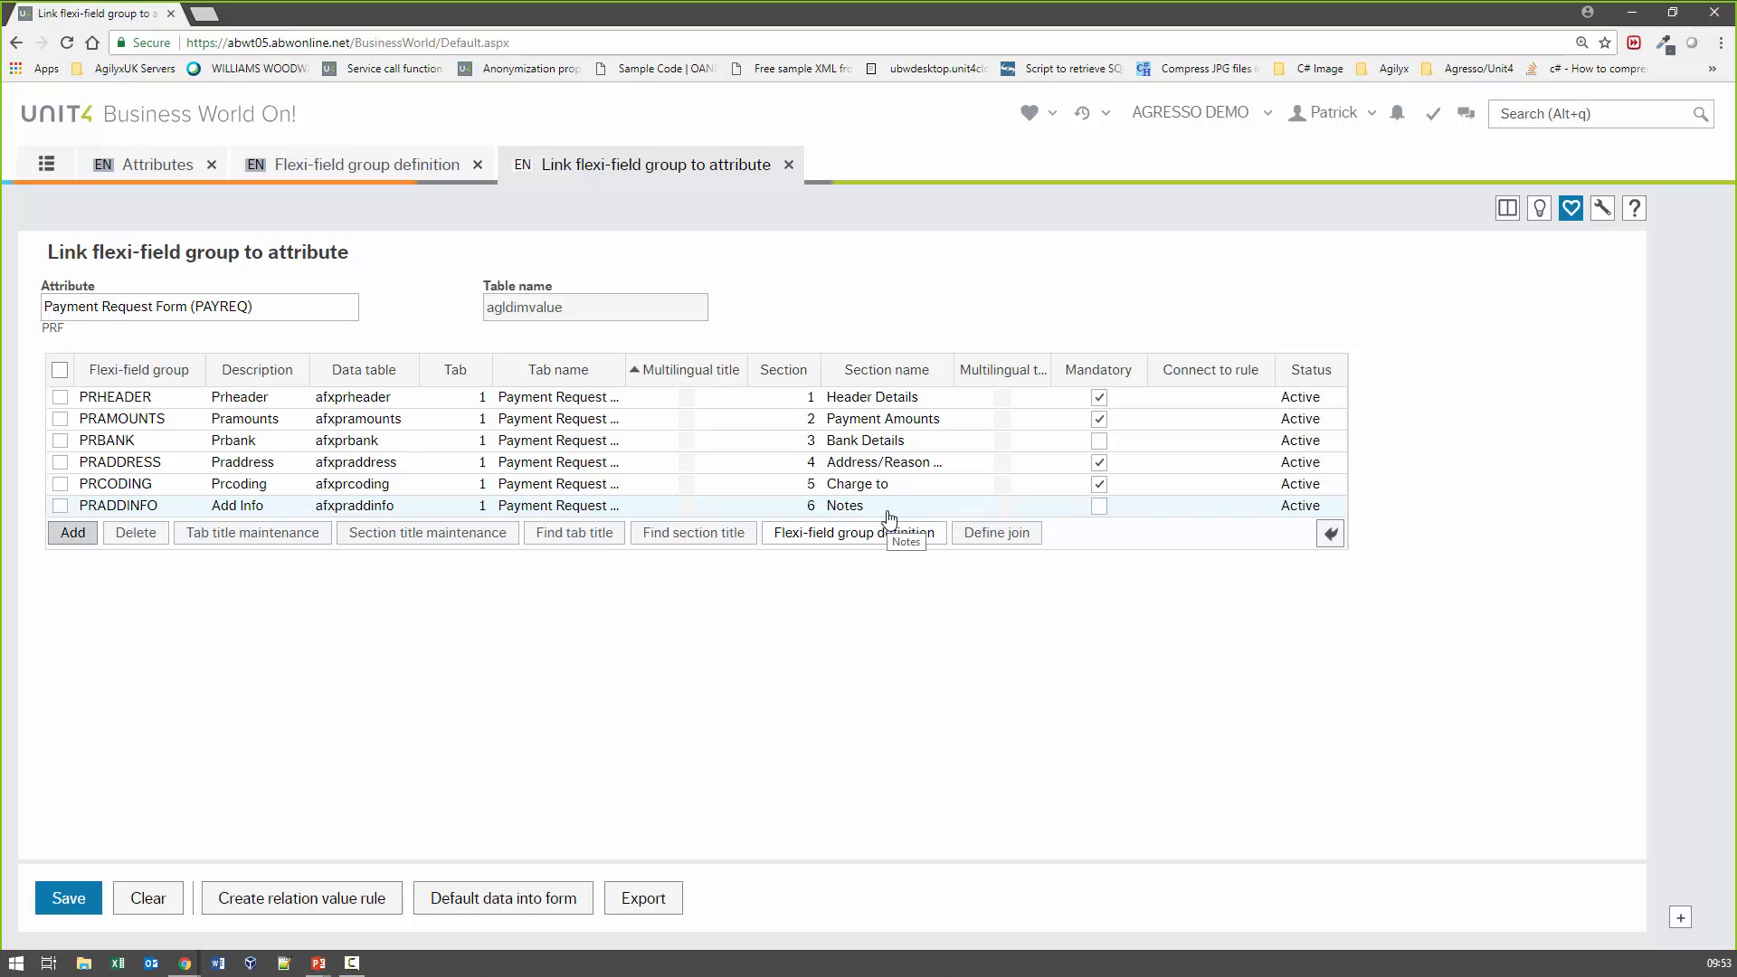
{"action": "left_click", "coordinate": [1098, 512]}
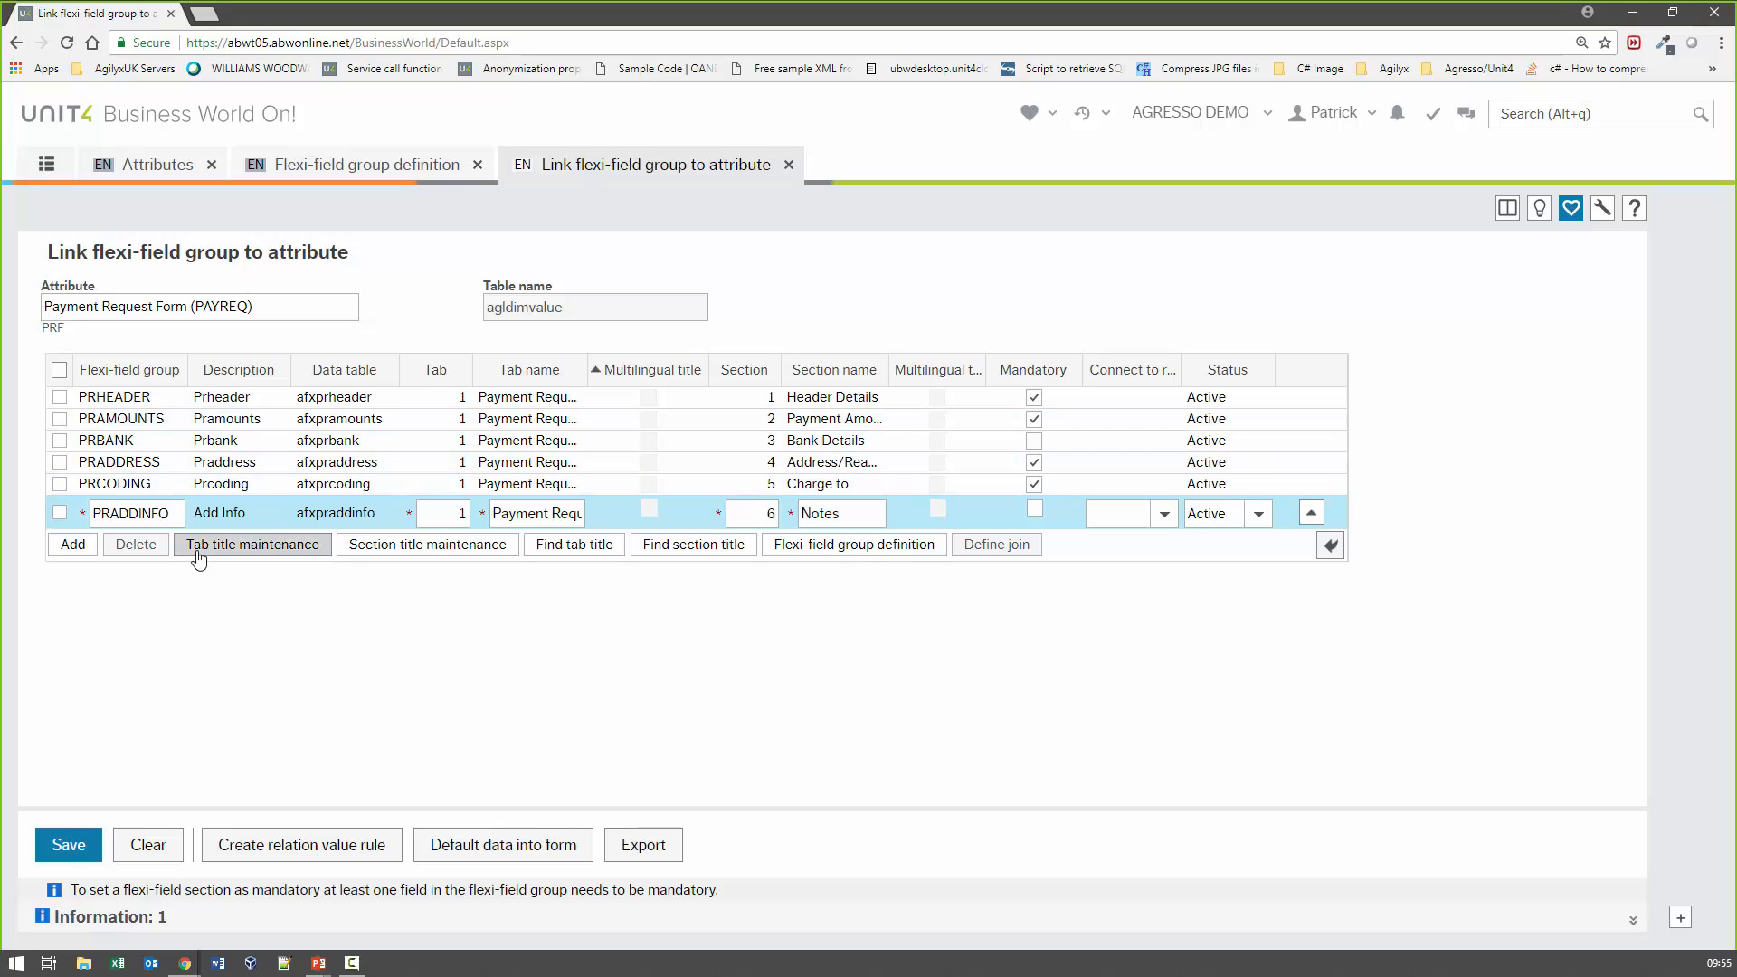
Inspect the tab title translations for the PRADDINFO row, including the Deutsch title, and return to the linked groups
{"action": "left_click", "coordinate": [275, 547]}
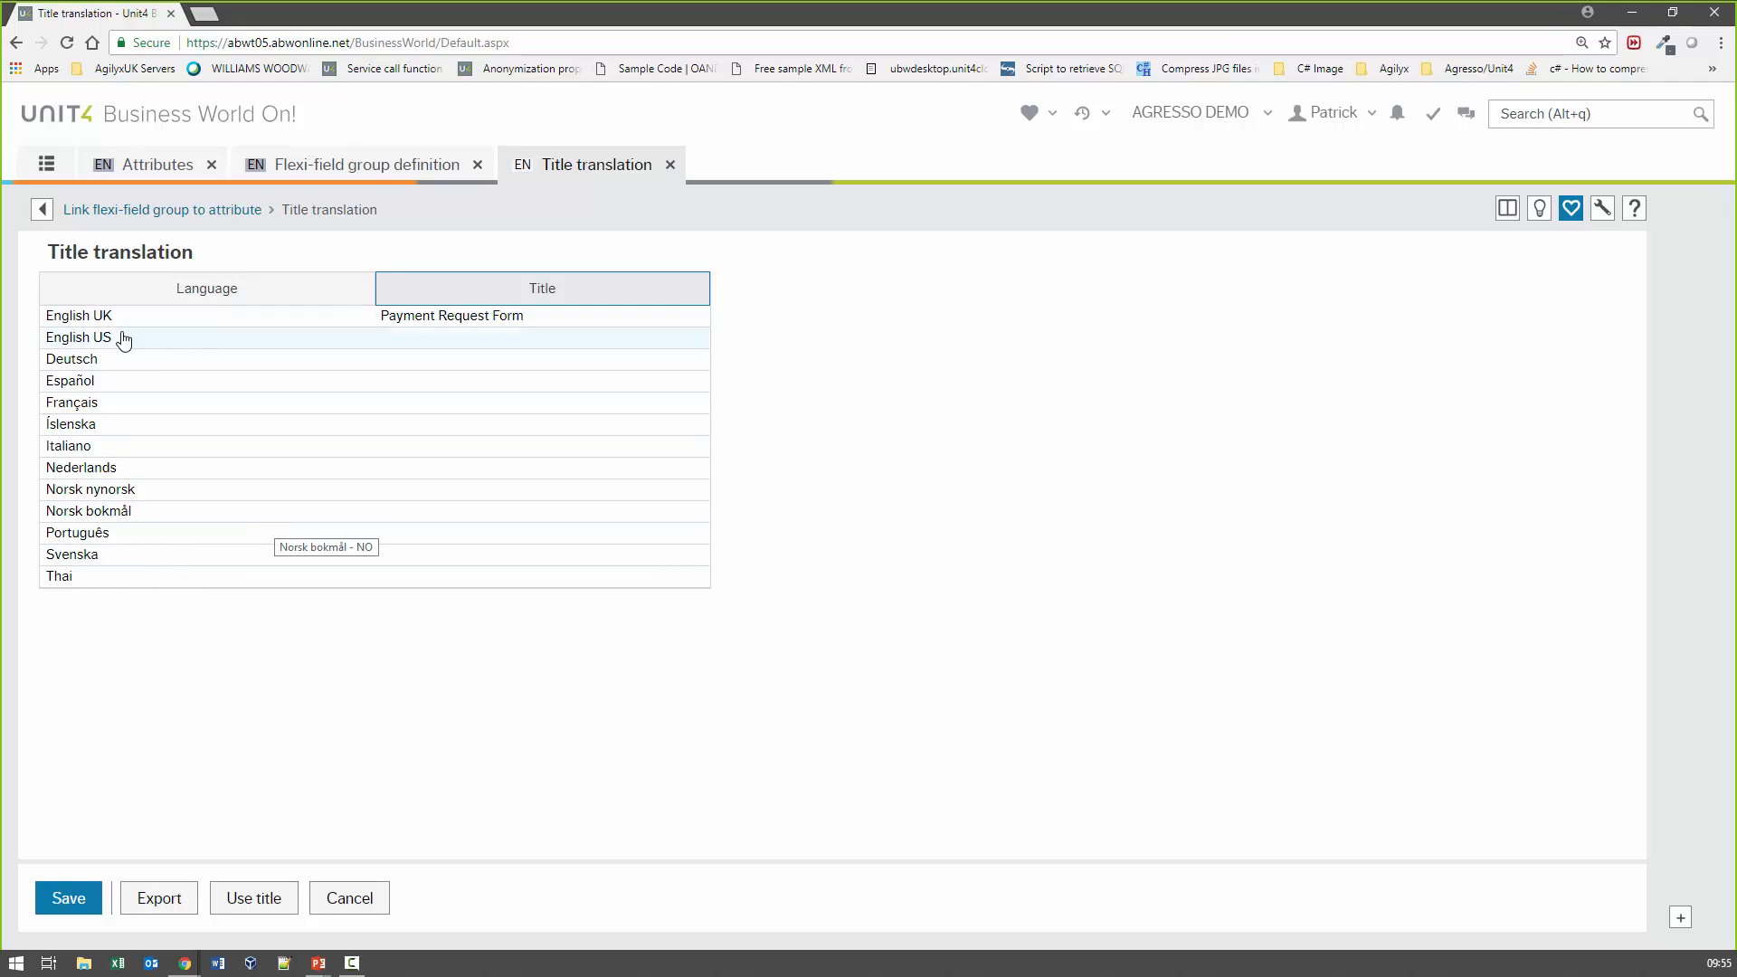
{"action": "left_click", "coordinate": [450, 362]}
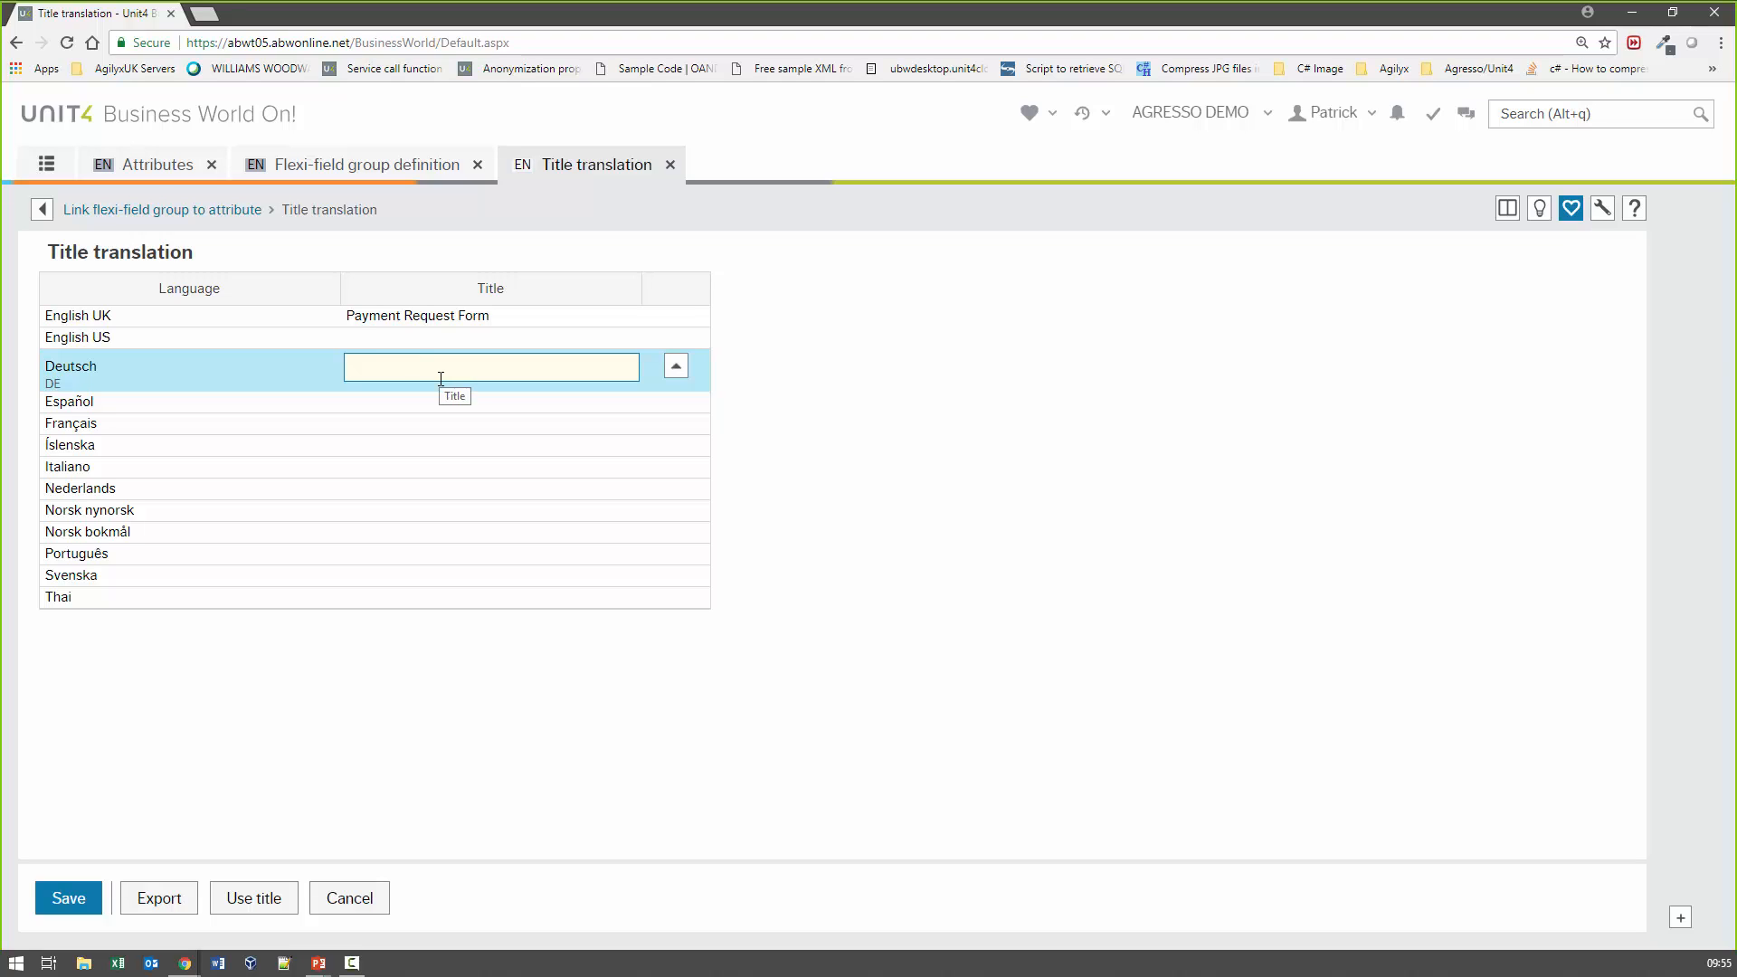
{"action": "left_click", "coordinate": [187, 213]}
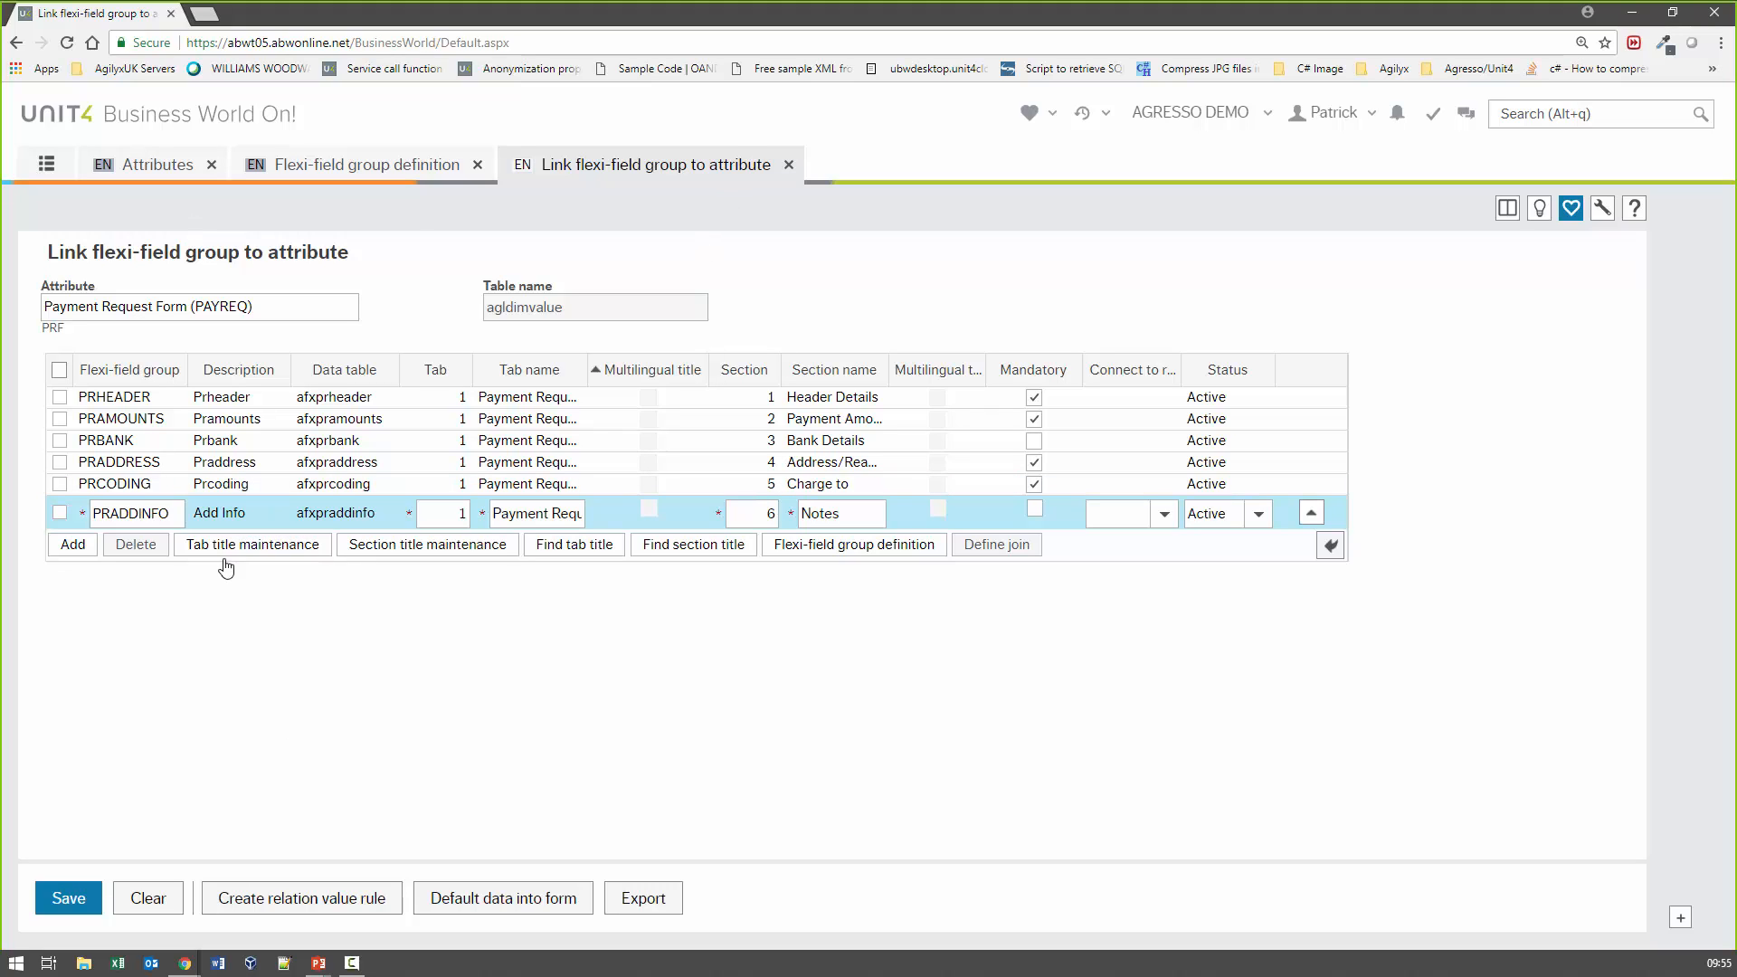
{"action": "left_click", "coordinate": [1306, 518]}
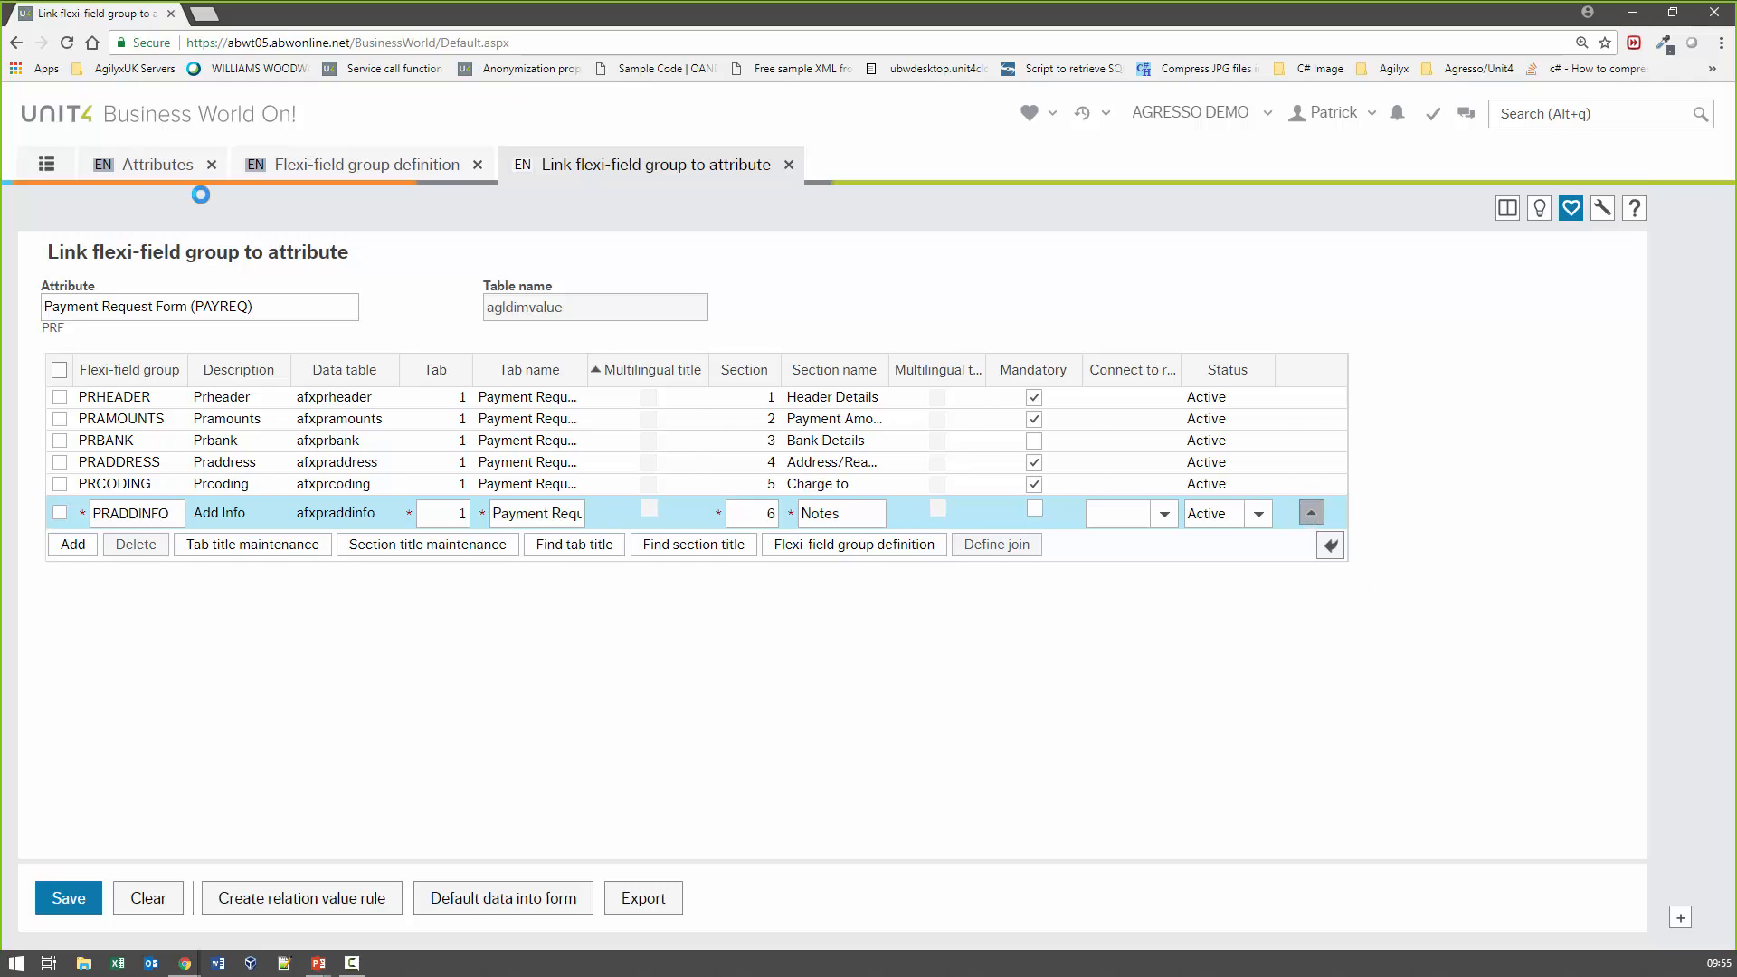
Open Flexi-field layout design from the favourites and load the PAYREQ attribute
{"action": "left_click", "coordinate": [42, 165]}
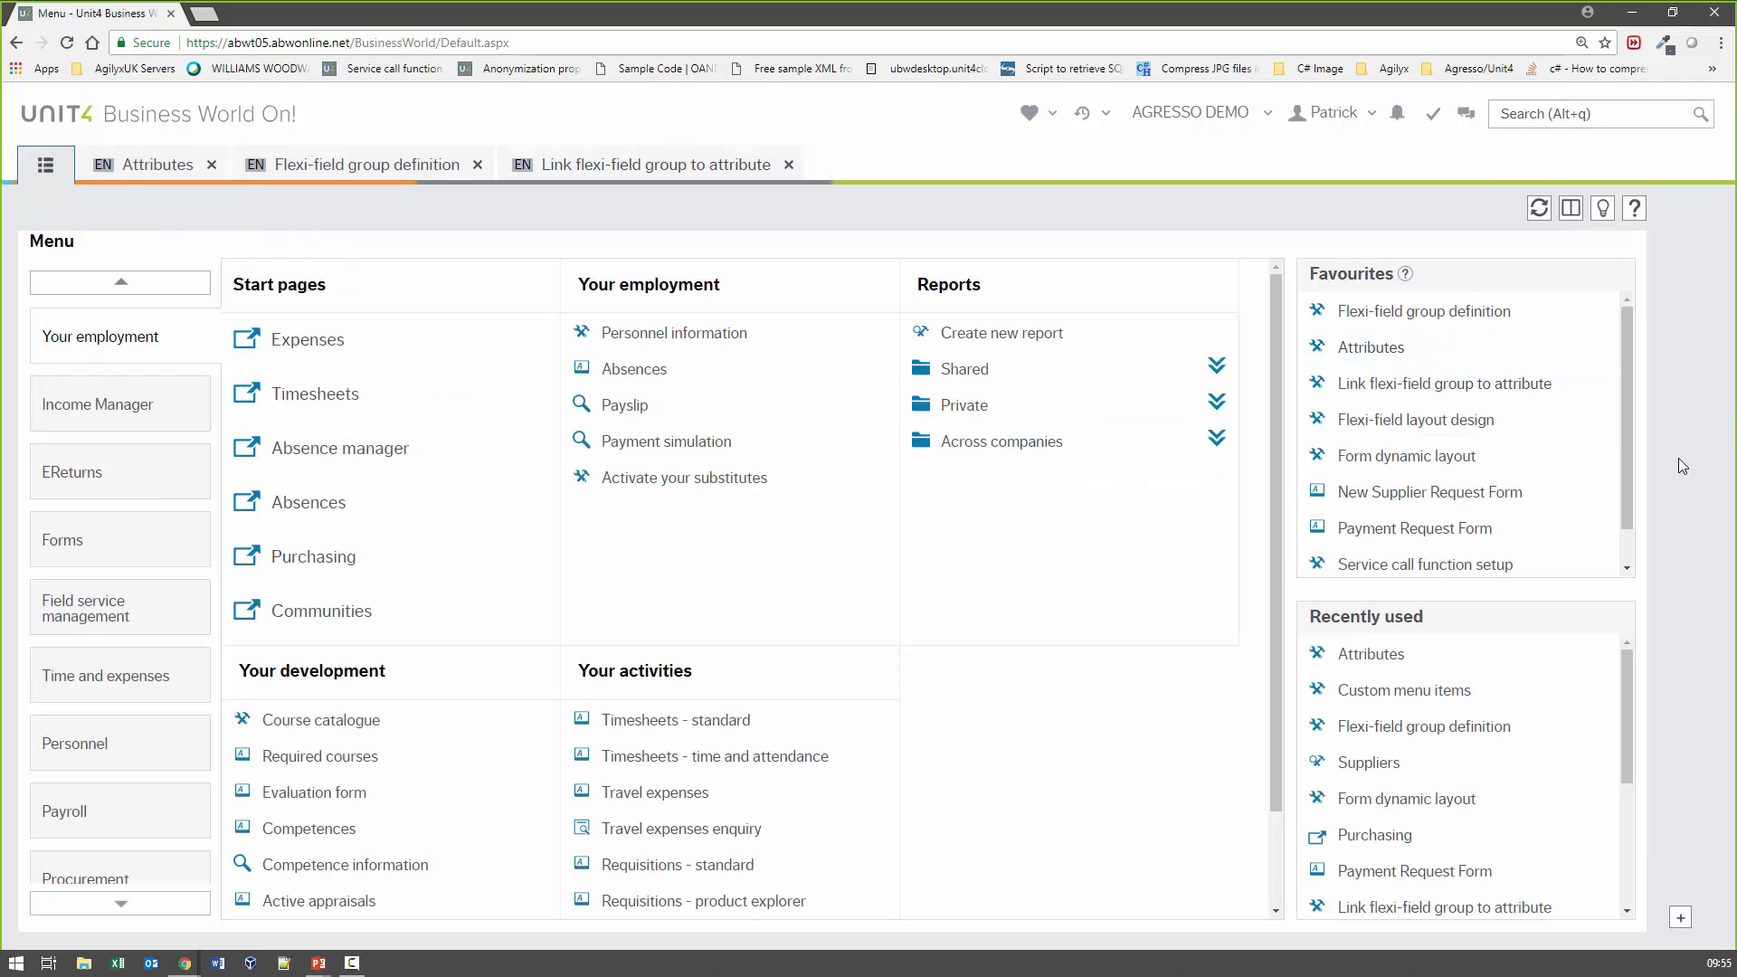
{"action": "left_click_drag", "start_coordinate": [1631, 425], "coordinate": [1628, 523]}
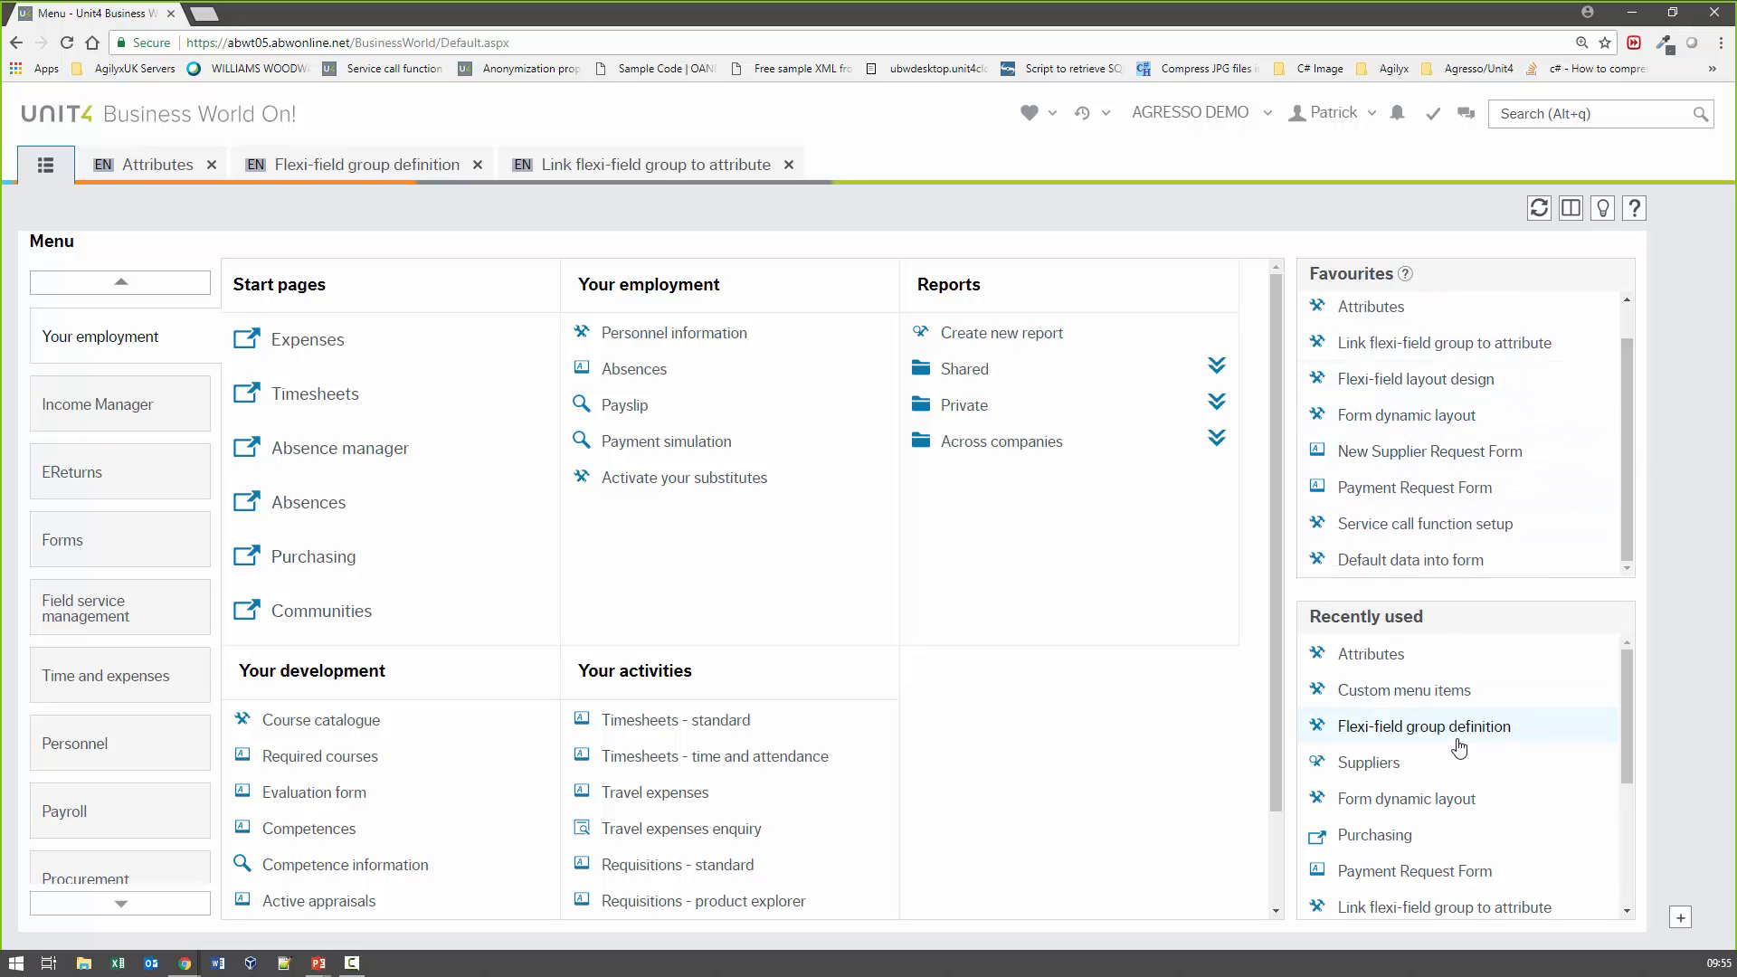
{"action": "scroll", "coordinate": [1458, 747], "scroll_direction": "down", "scroll_amount": 3}
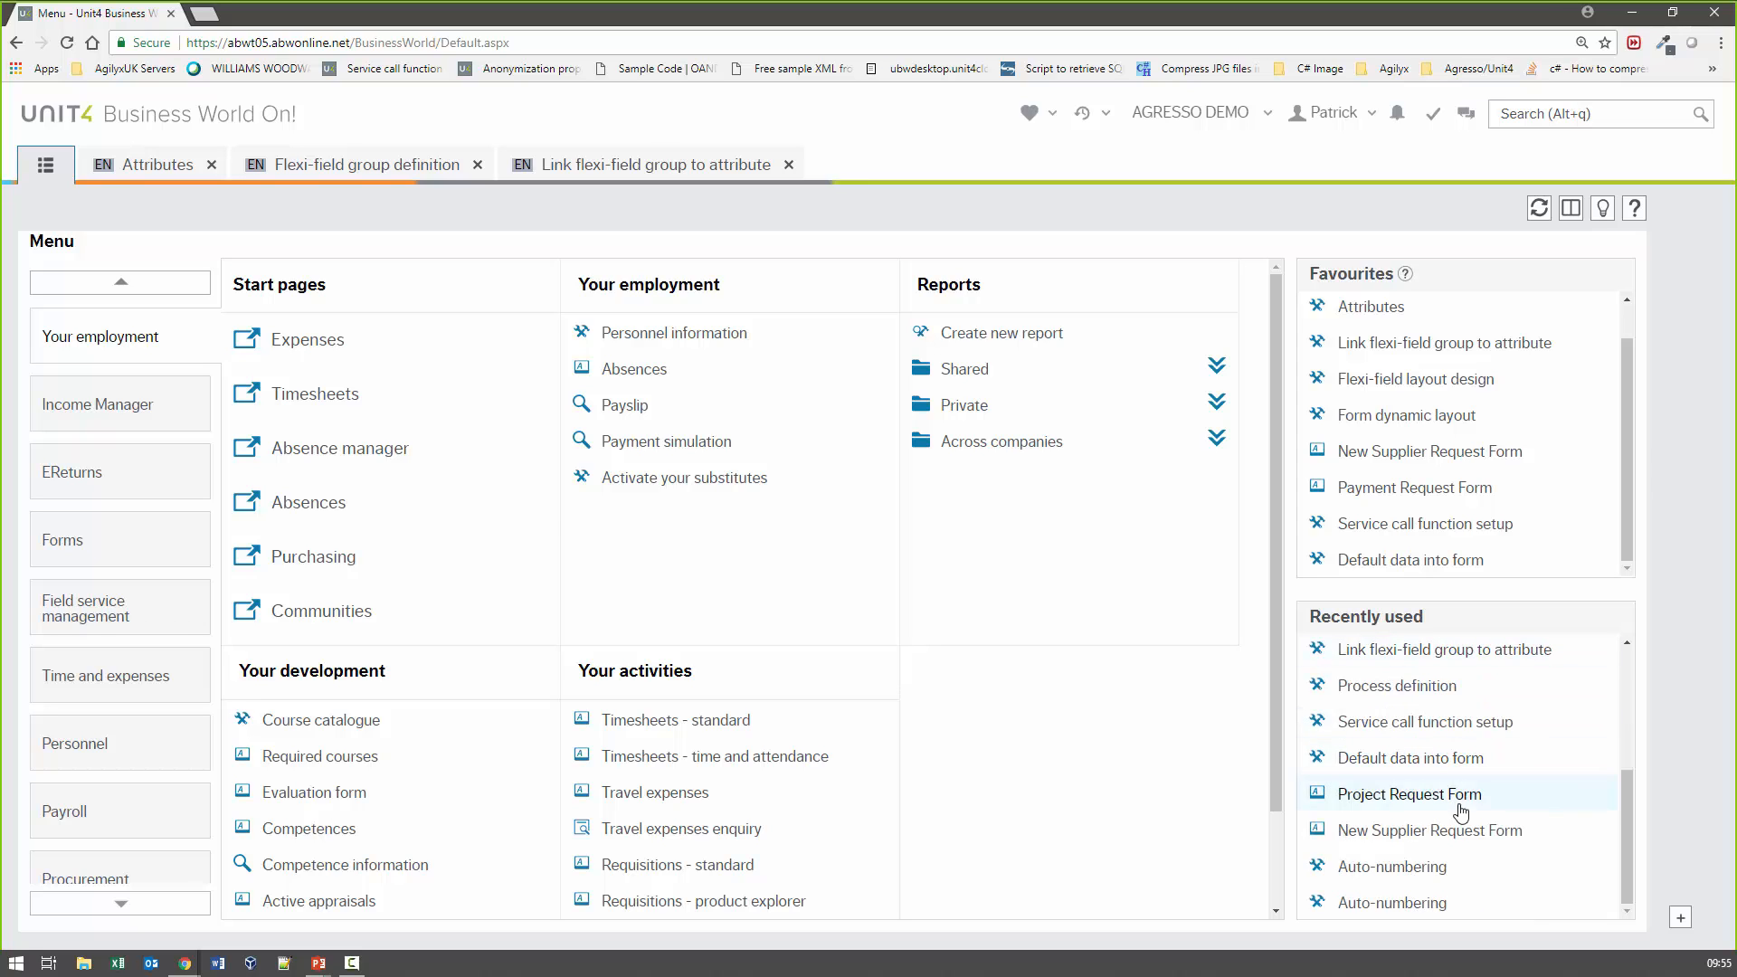
{"action": "scroll", "coordinate": [1460, 800], "scroll_direction": "up", "scroll_amount": 2}
{"action": "scroll", "coordinate": [1460, 799], "scroll_direction": "up", "scroll_amount": 1}
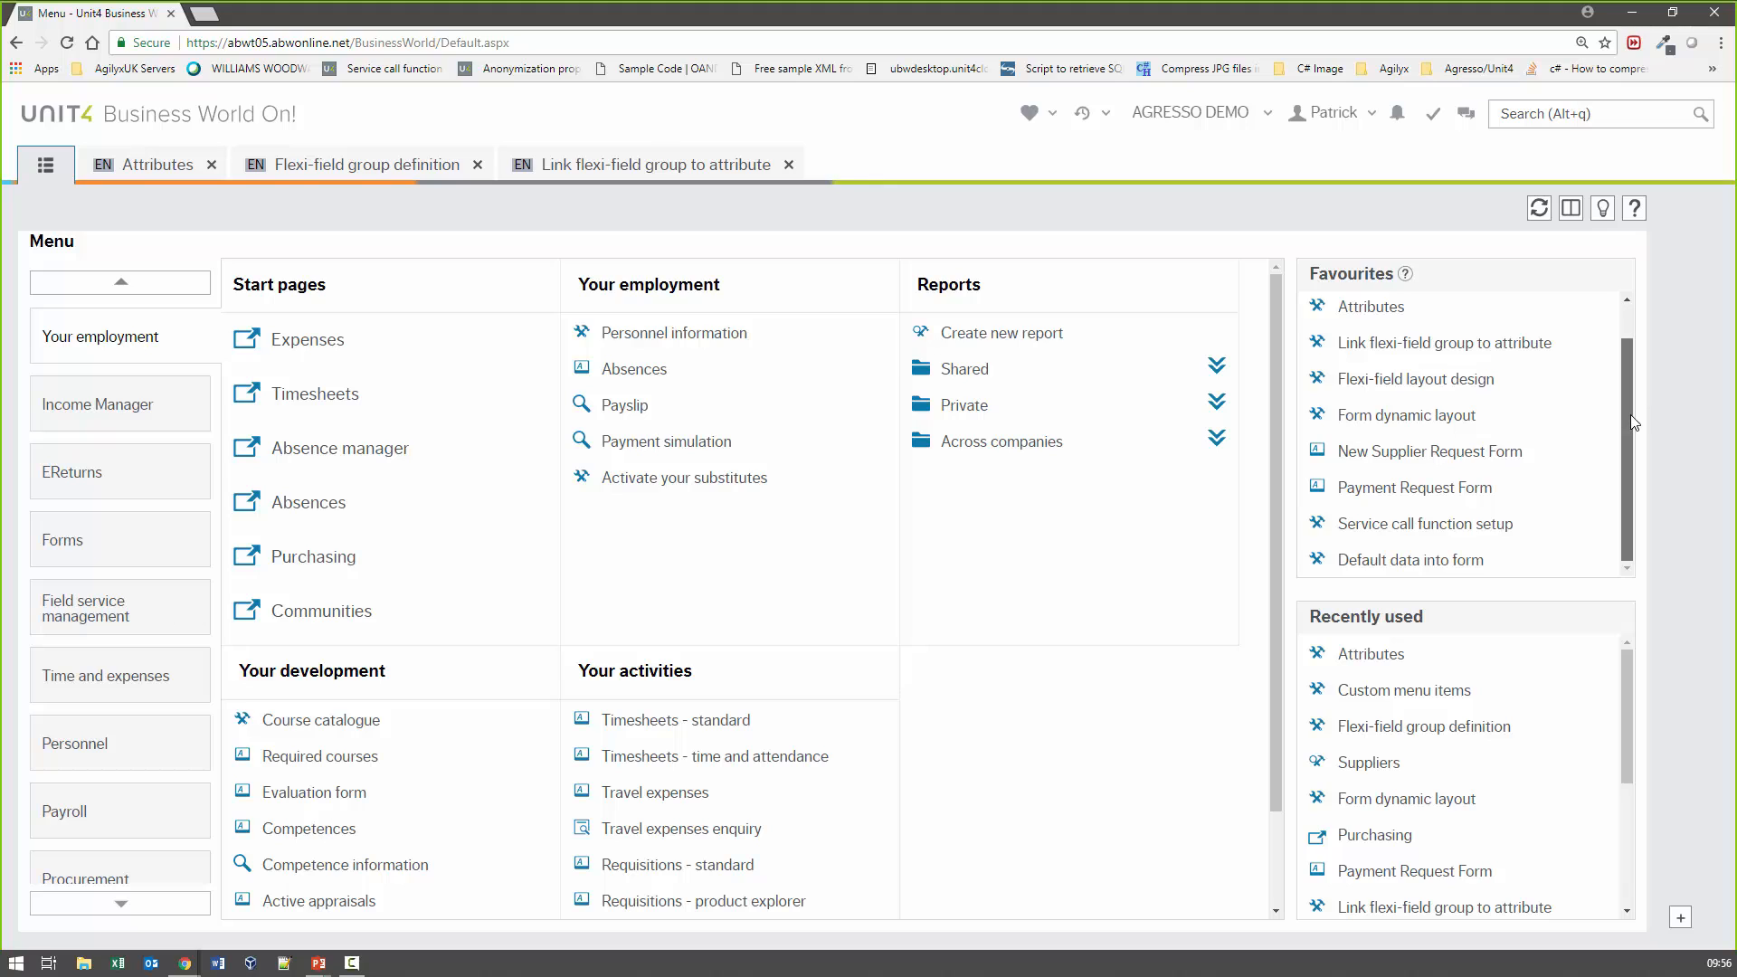
{"action": "left_click_drag", "start_coordinate": [1630, 414], "coordinate": [1633, 385]}
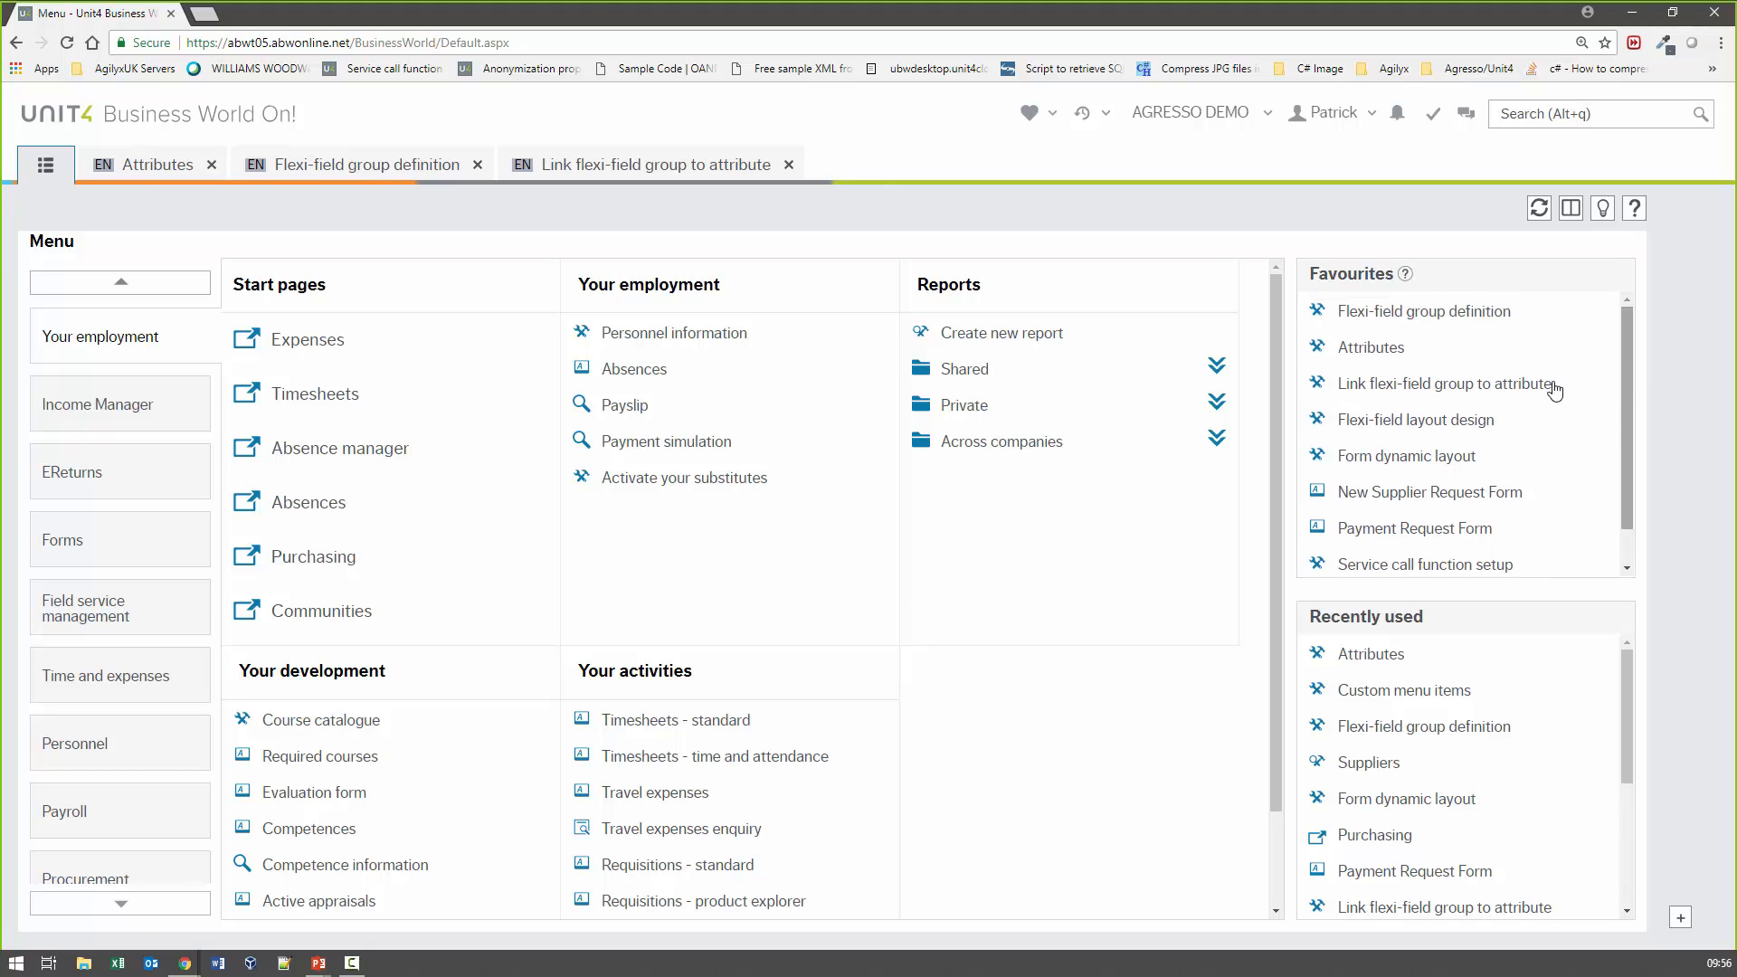
{"action": "left_click", "coordinate": [1434, 437]}
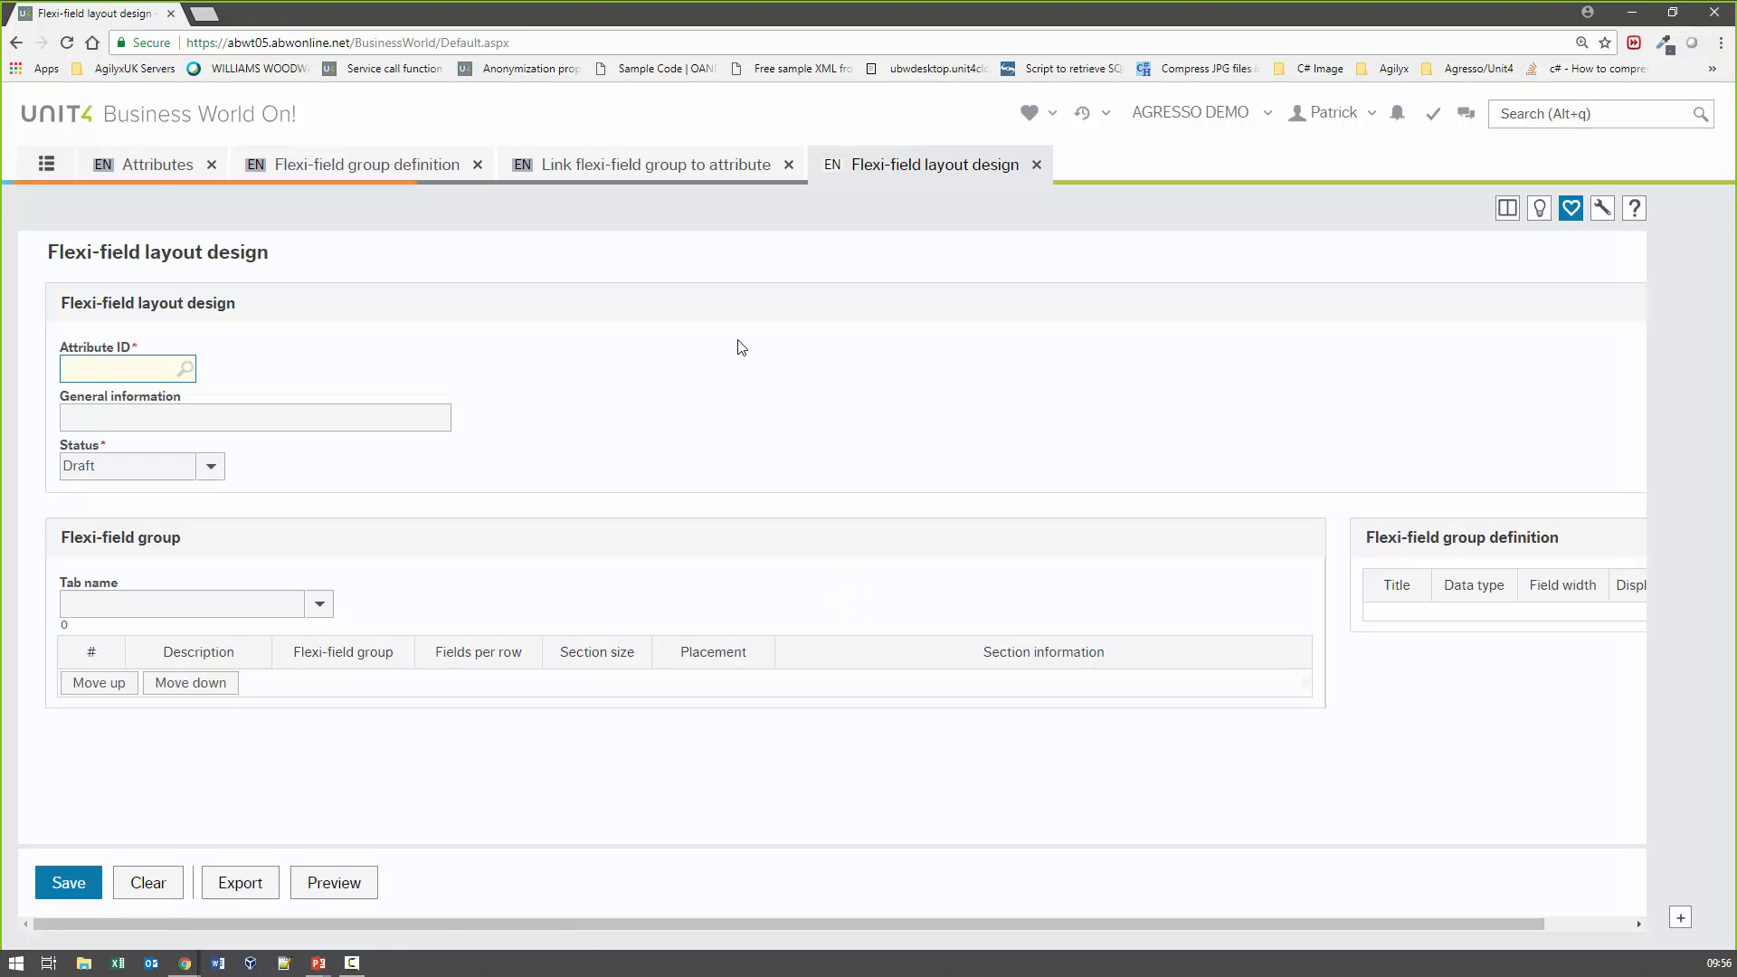
{"action": "type", "text": "PR"}
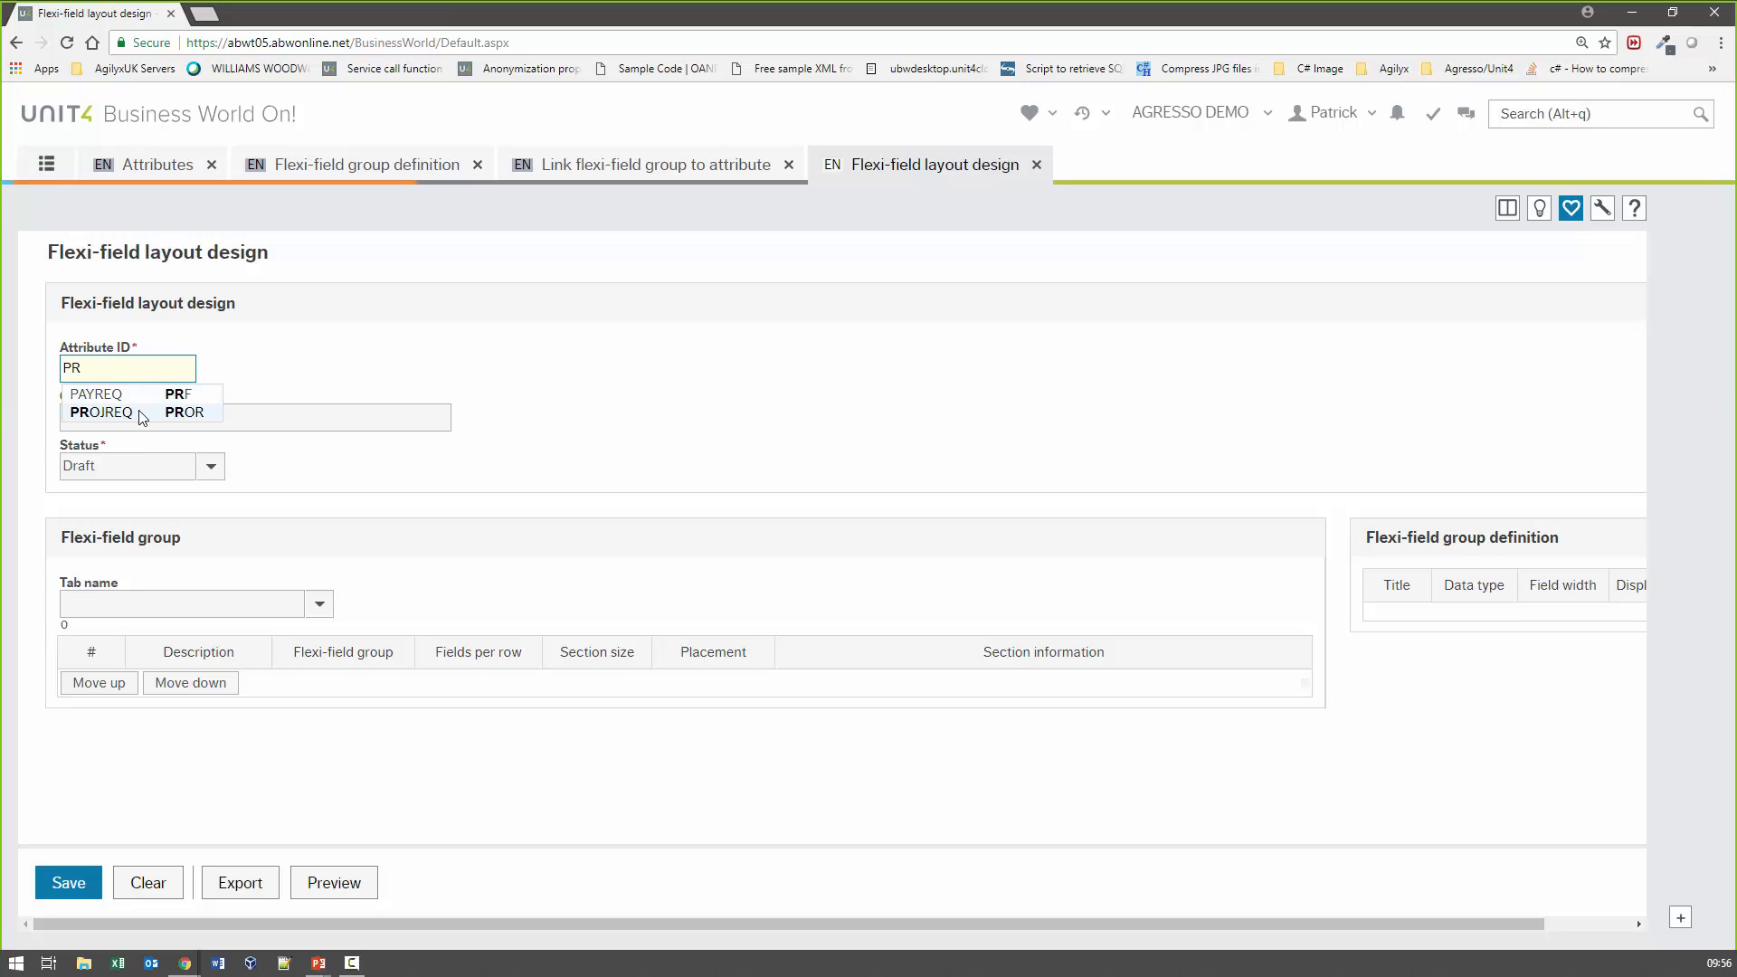
{"action": "left_click", "coordinate": [128, 399]}
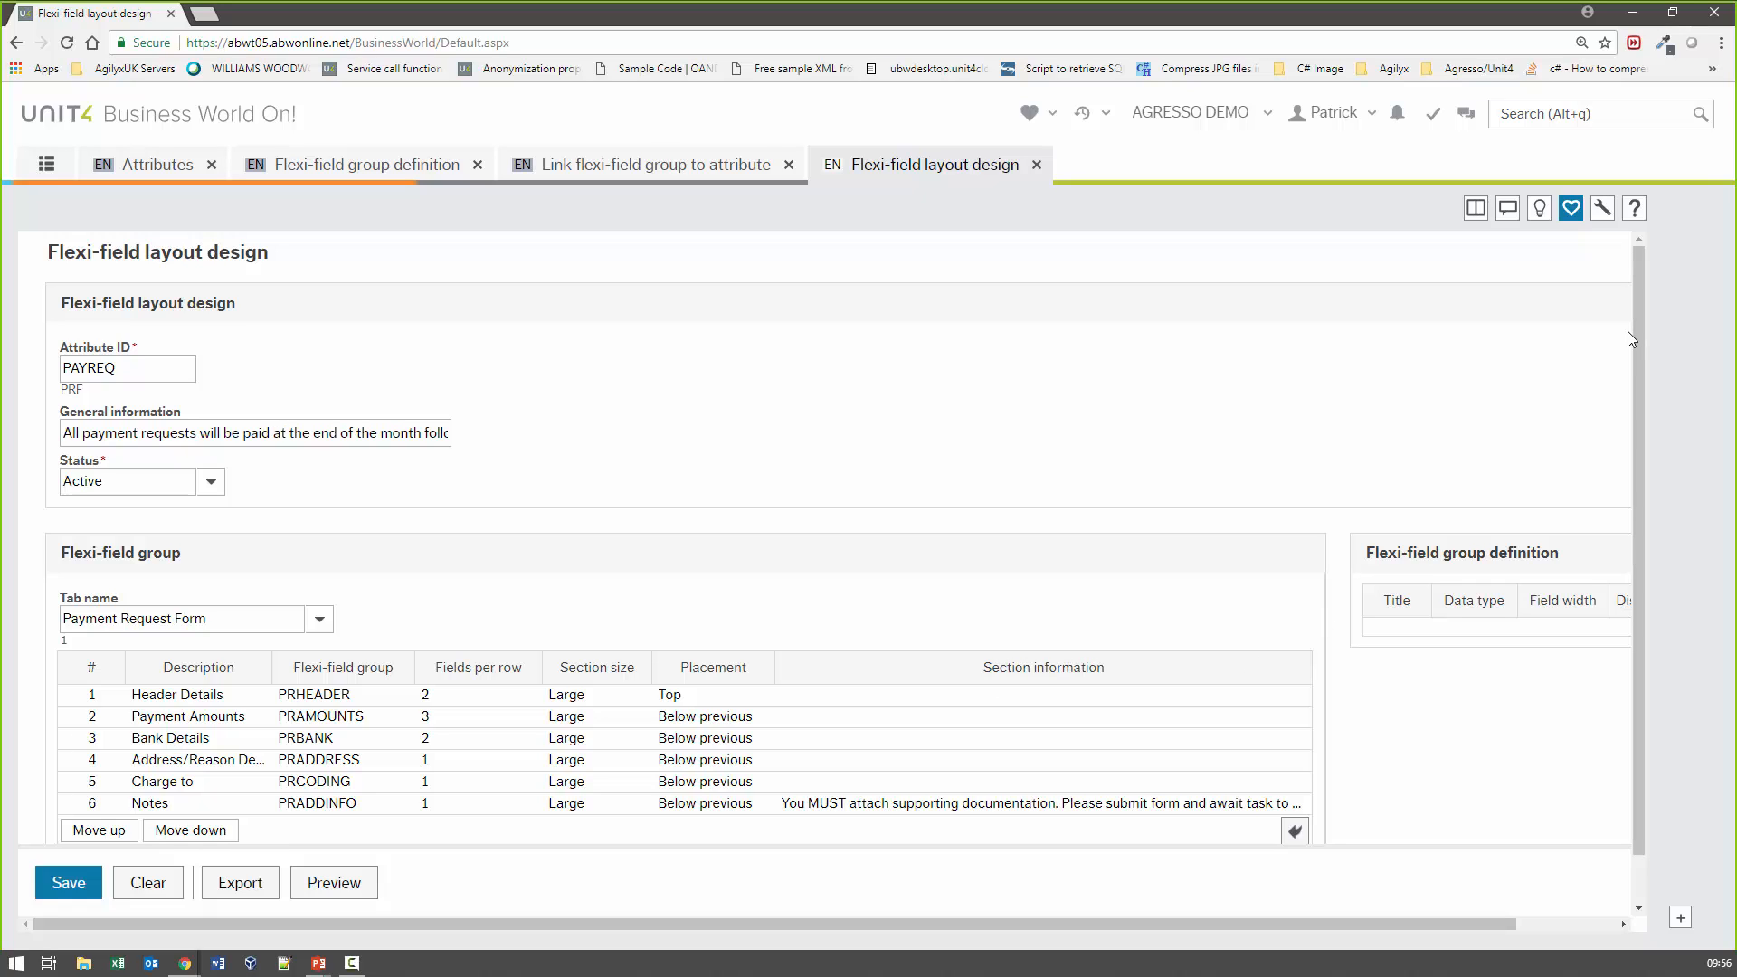
Review the available fields-per-row and section size options for the Header Details (PRHEADER) group
{"action": "left_click_drag", "start_coordinate": [1637, 317], "coordinate": [1635, 420]}
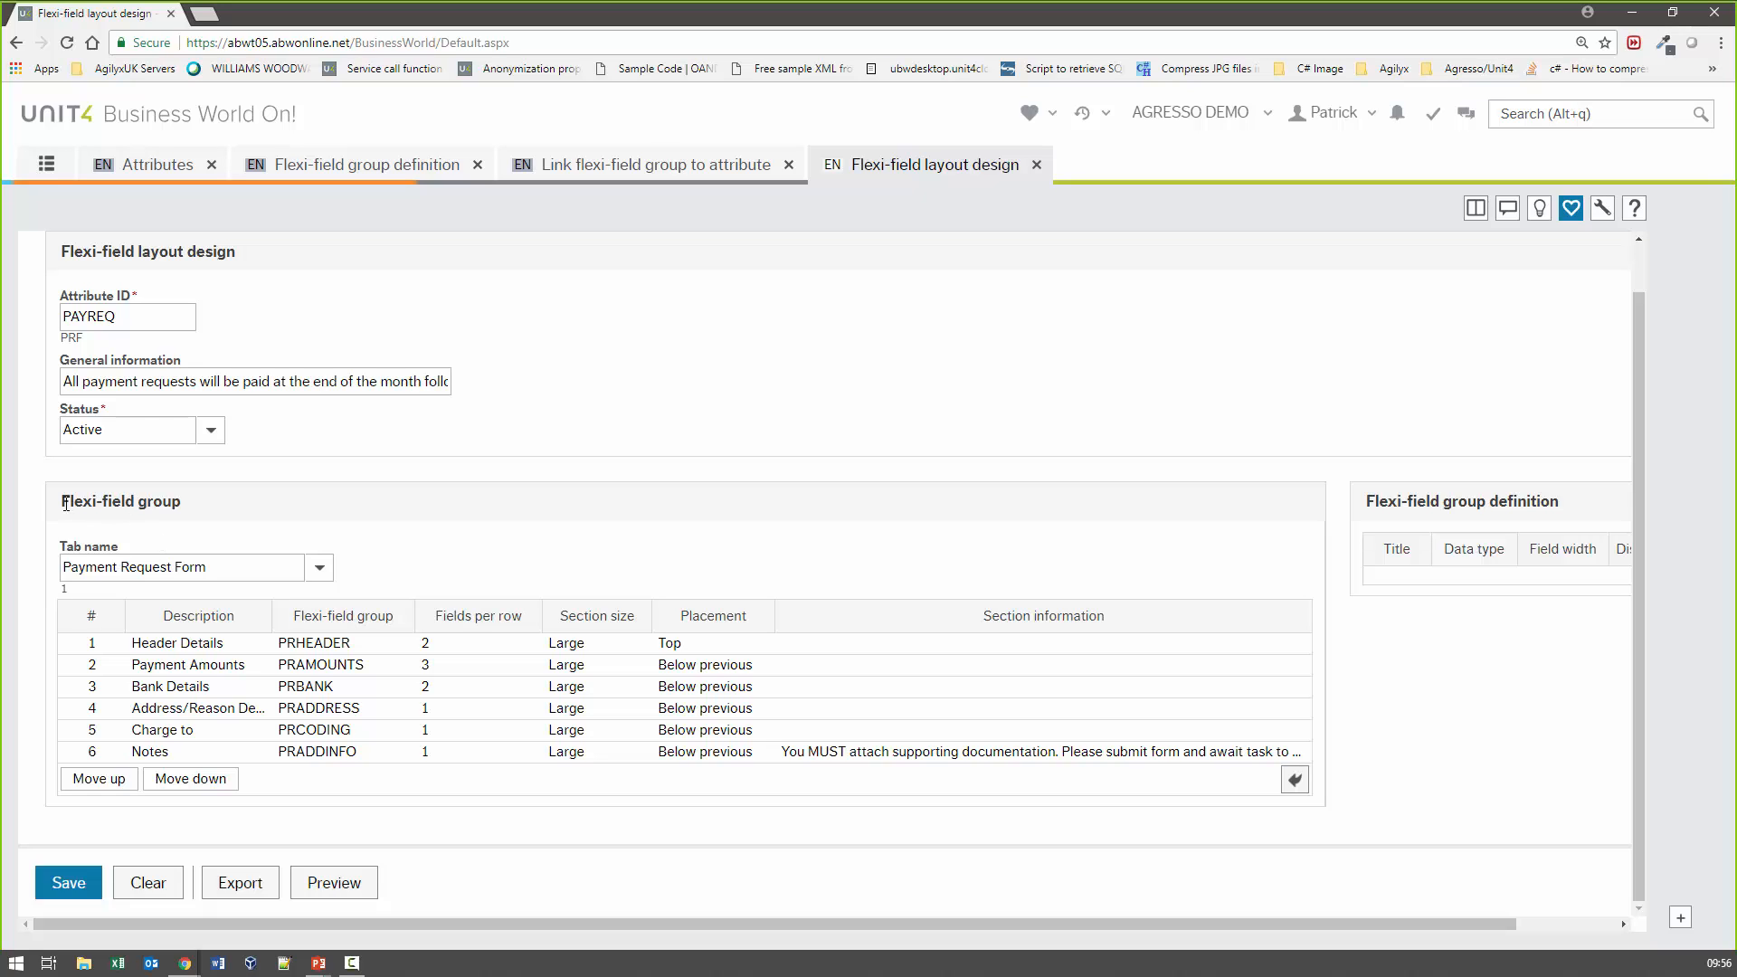
{"action": "left_click_drag", "start_coordinate": [65, 502], "coordinate": [183, 503]}
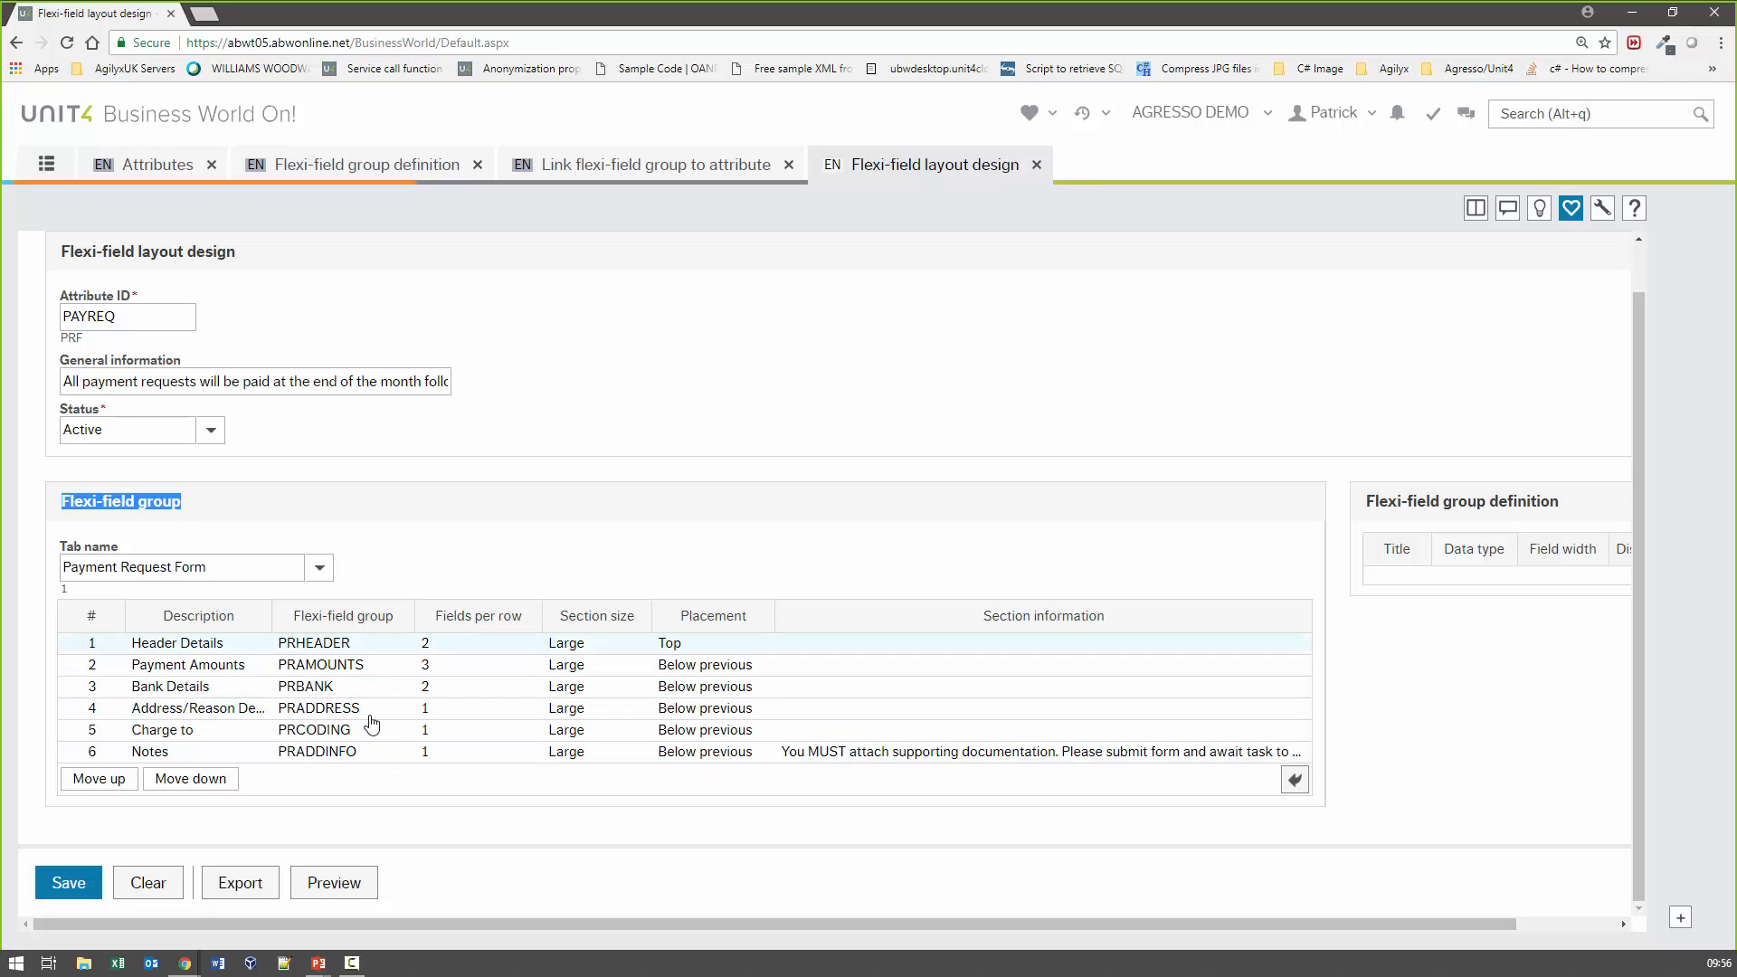
{"action": "left_click", "coordinate": [442, 645]}
{"action": "left_click", "coordinate": [530, 660]}
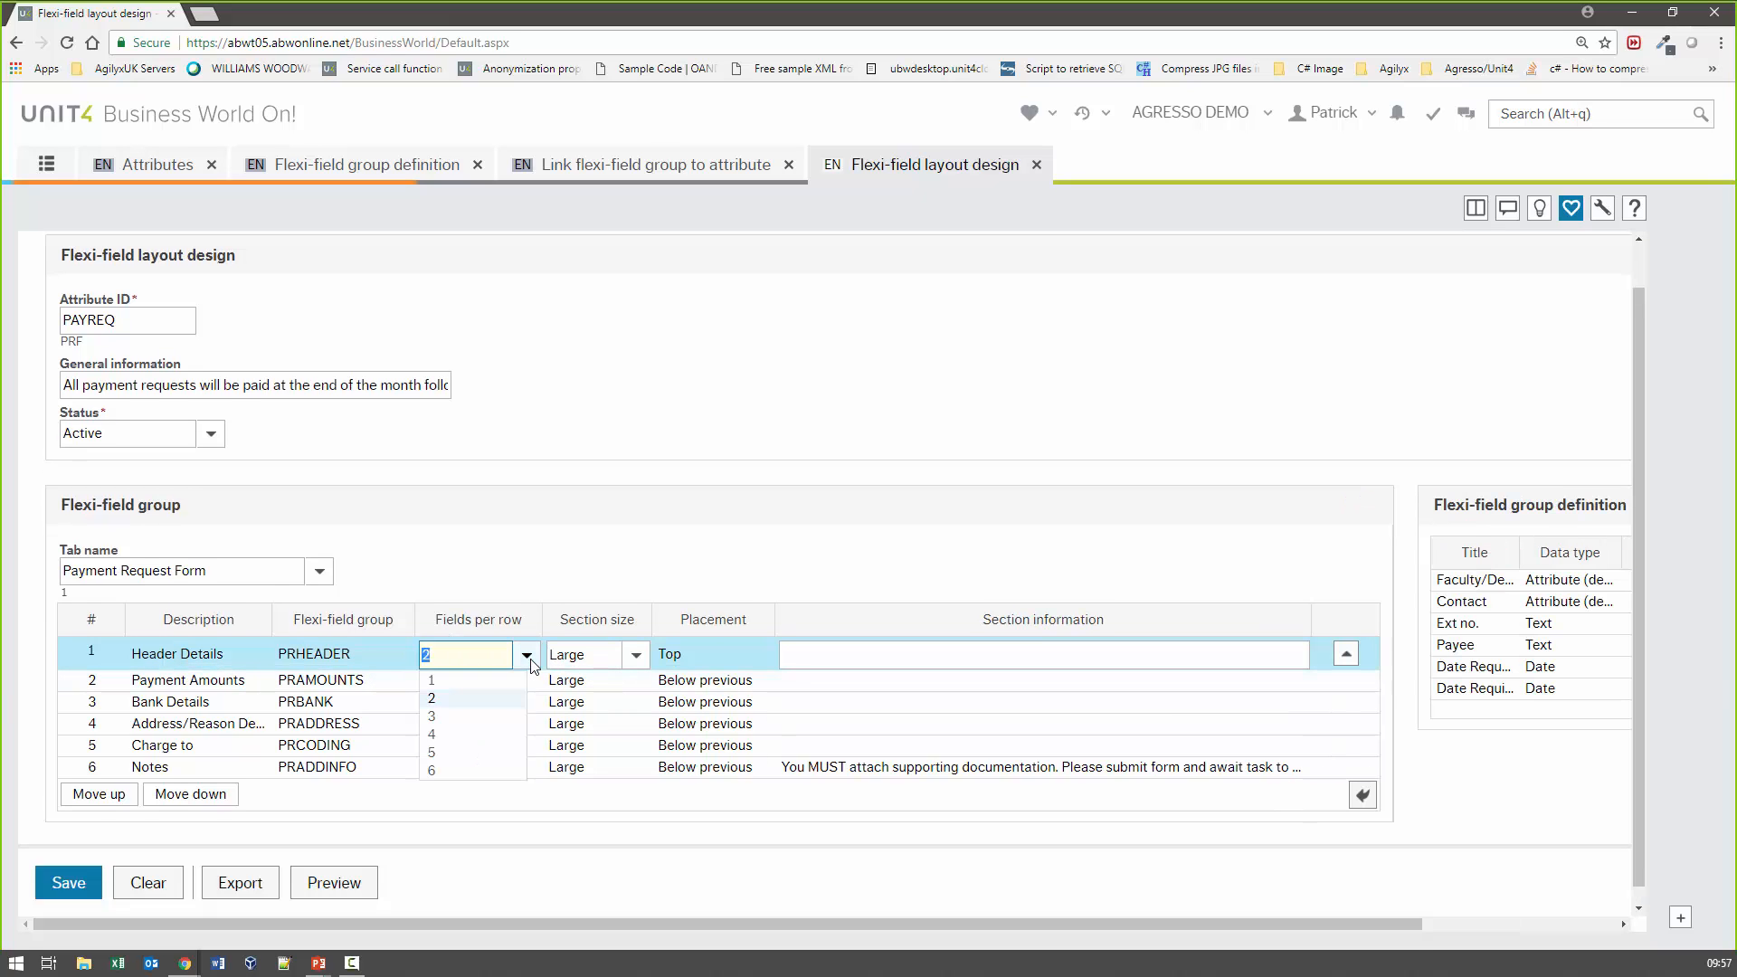
{"action": "left_click", "coordinate": [496, 568]}
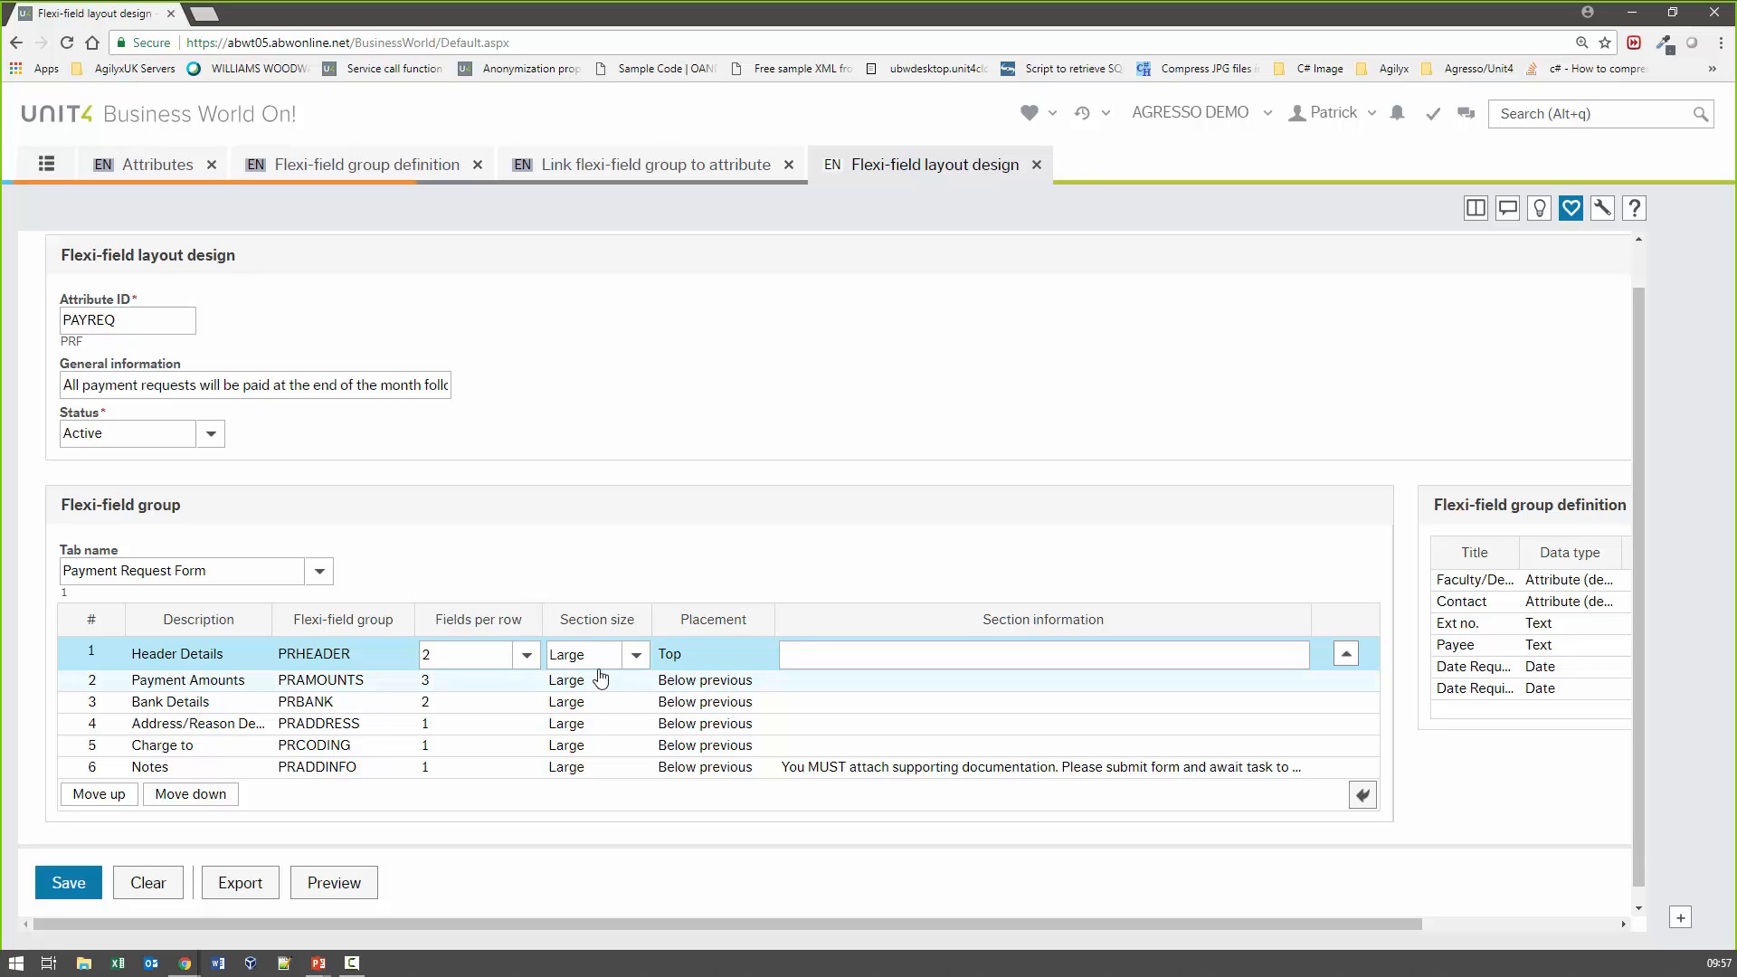
{"action": "left_click", "coordinate": [636, 656]}
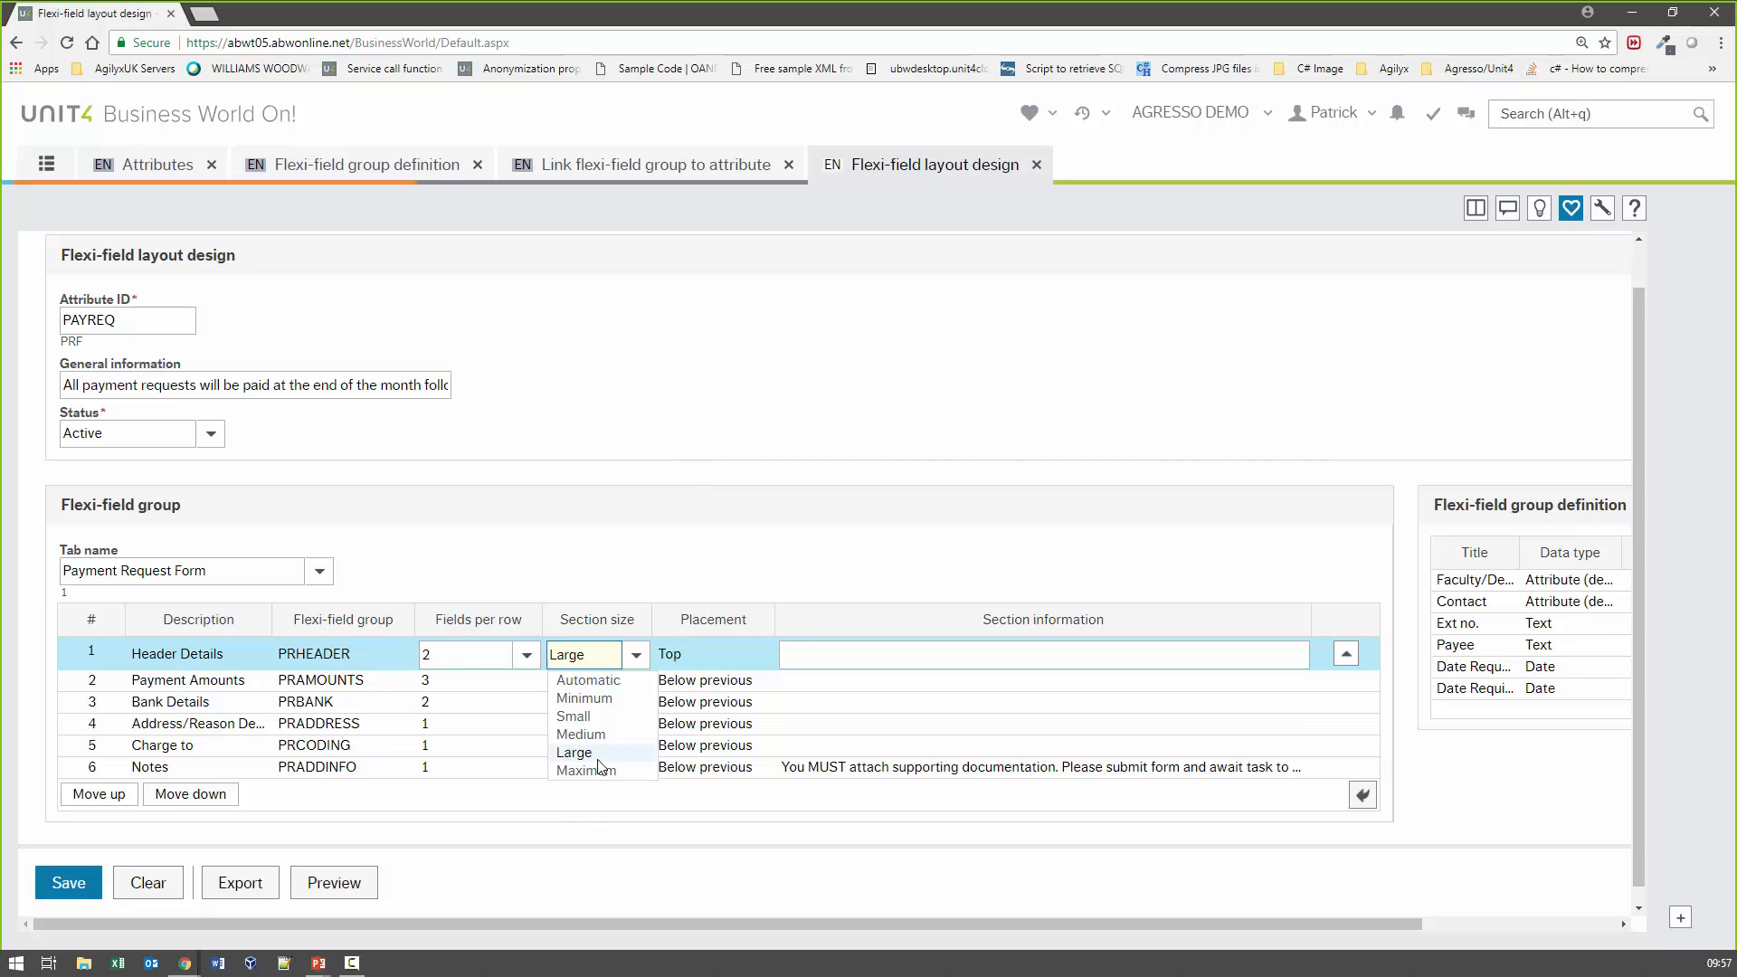
{"action": "left_click", "coordinate": [809, 494]}
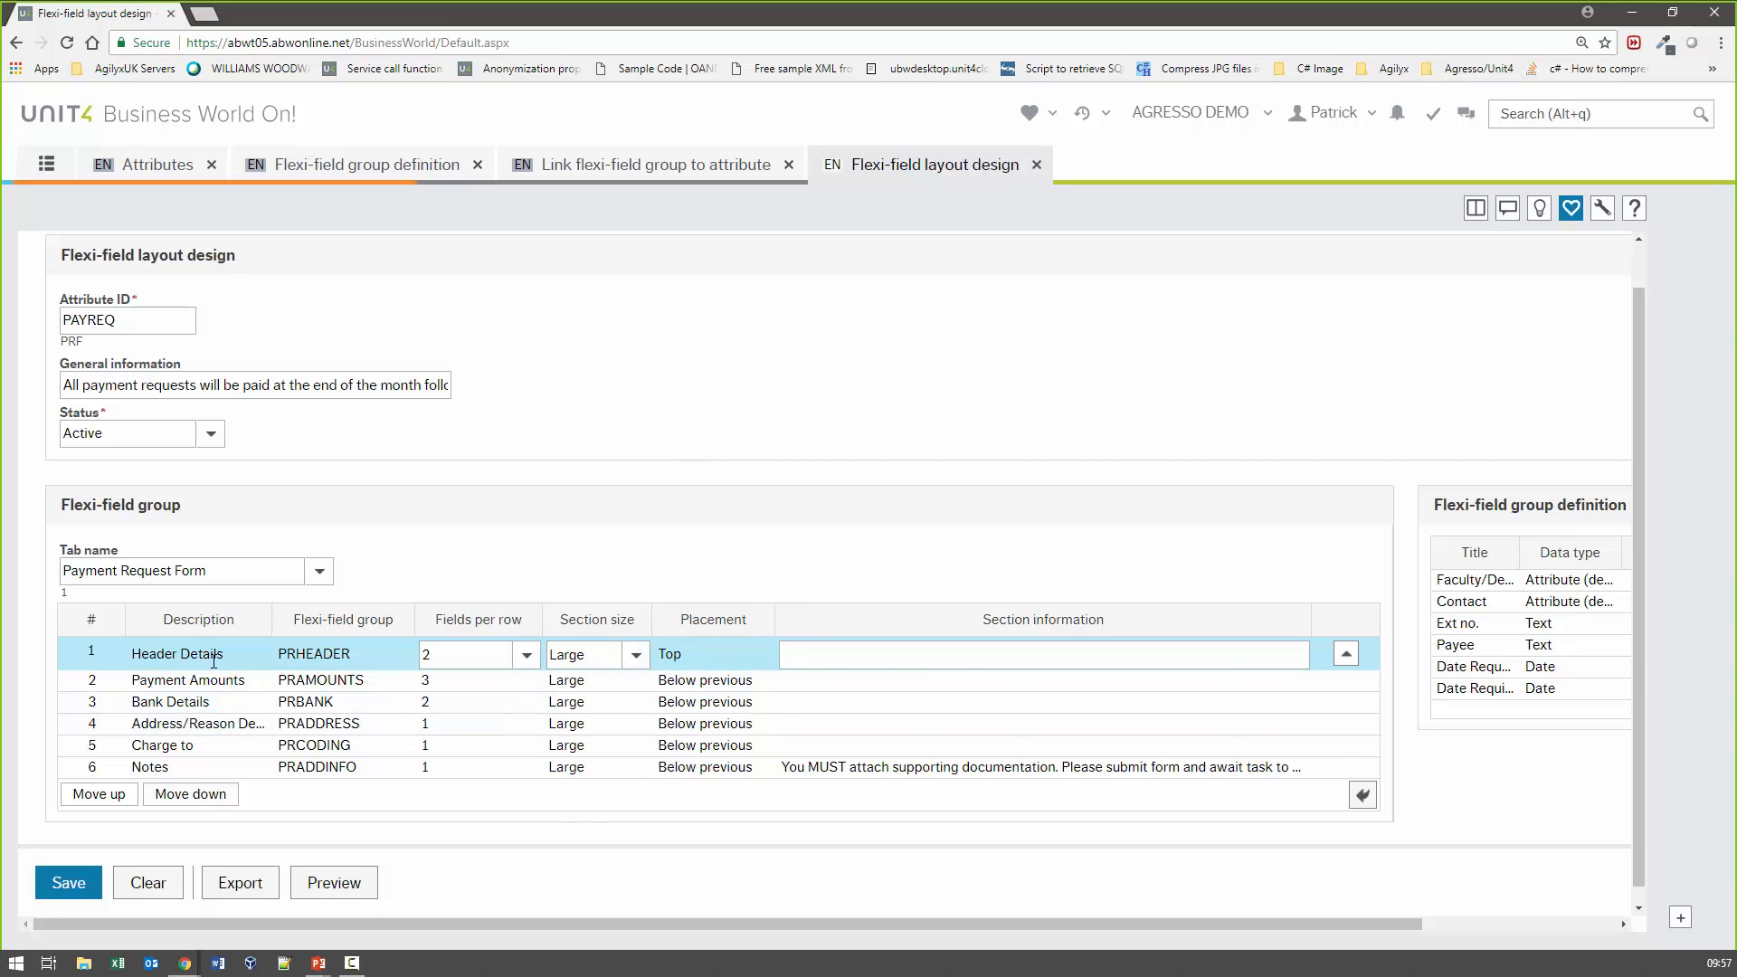
Check the placement options for the Payment Amounts (PRAMOUNTS) group
{"action": "left_click", "coordinate": [710, 683]}
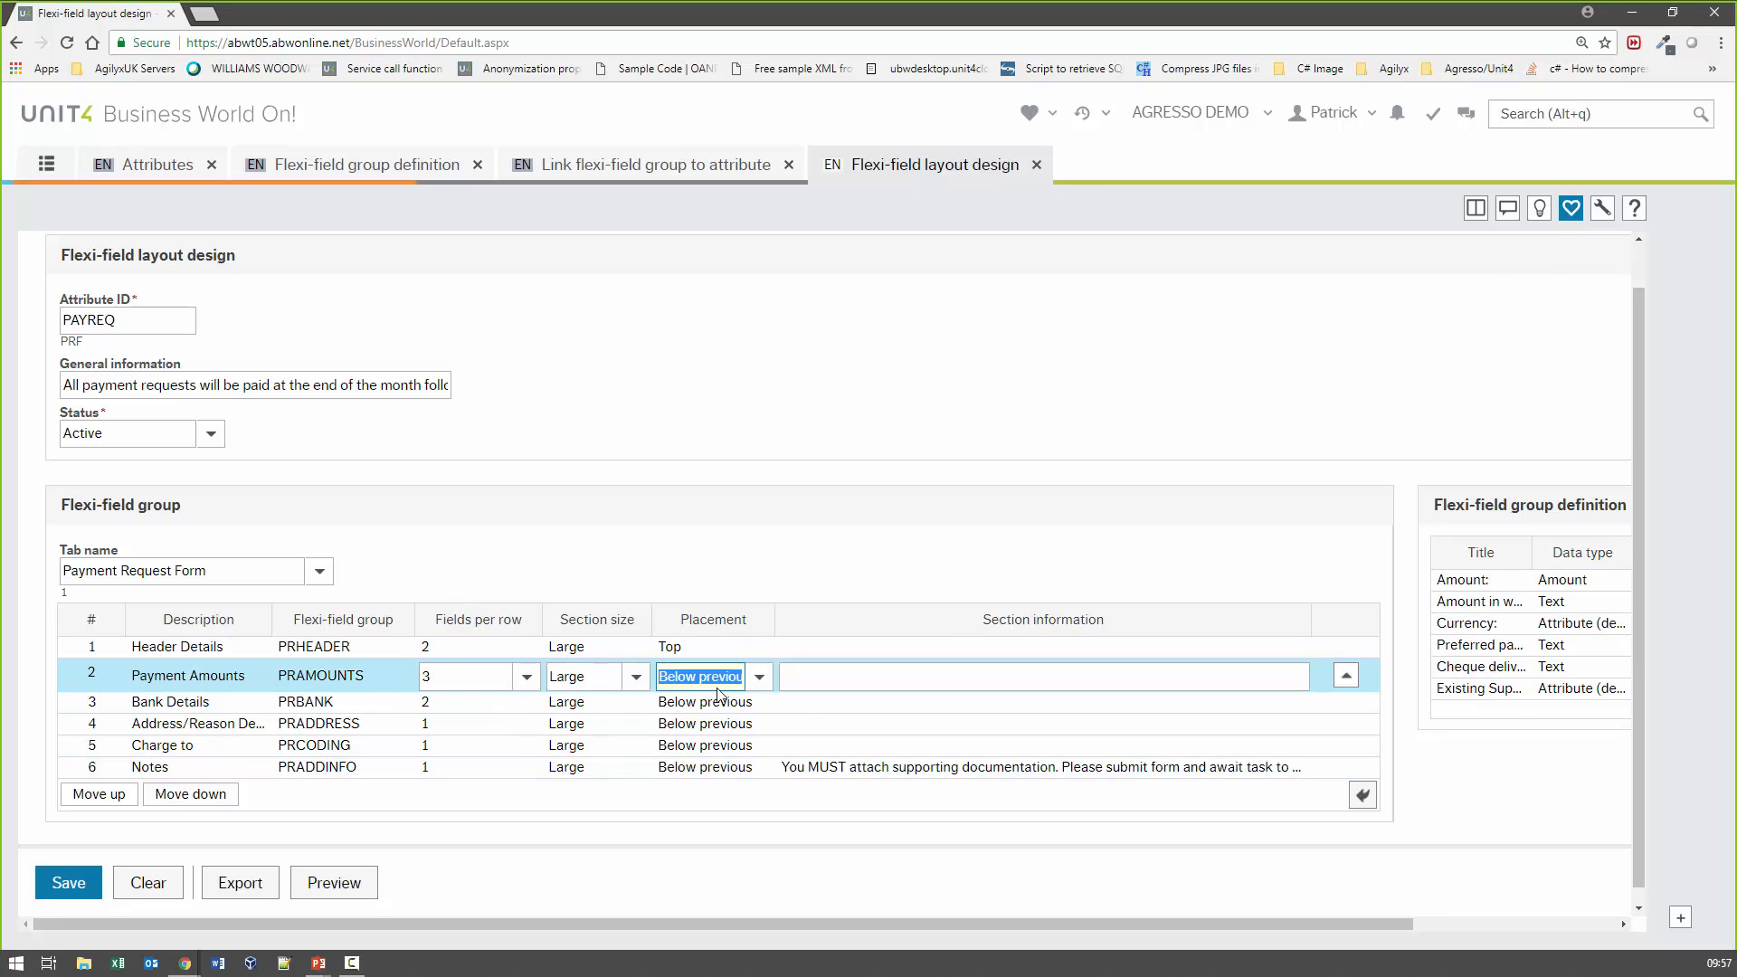
{"action": "left_click", "coordinate": [759, 677]}
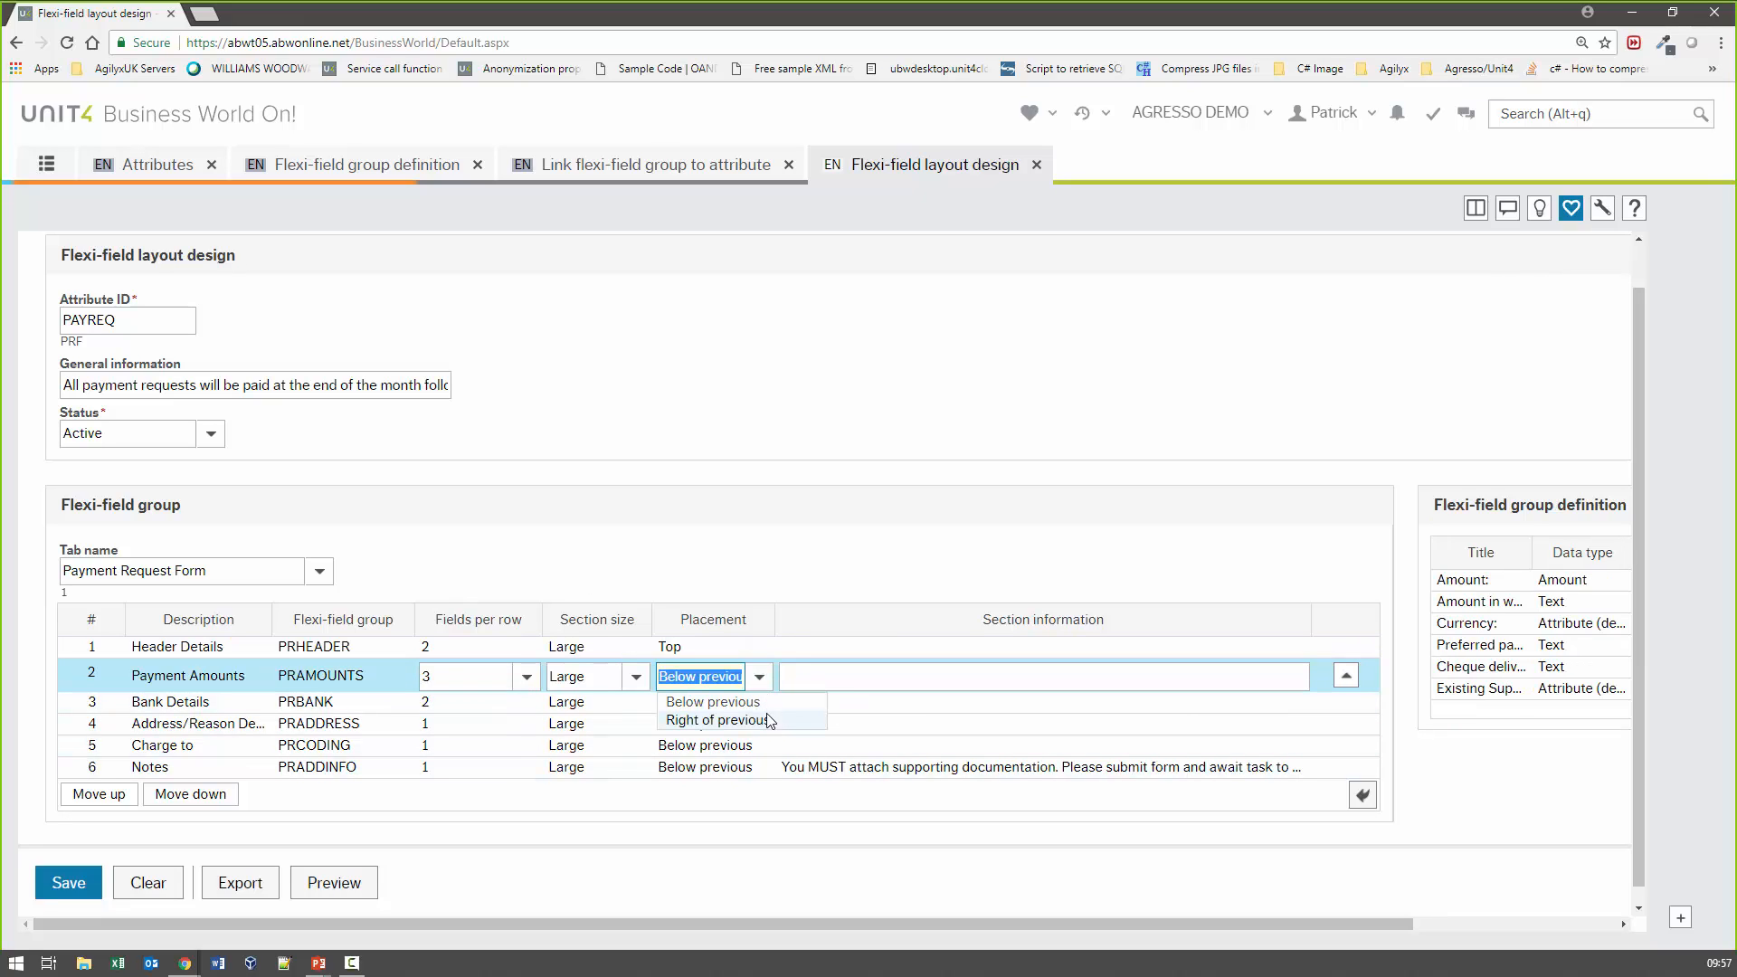
{"action": "left_click", "coordinate": [749, 536]}
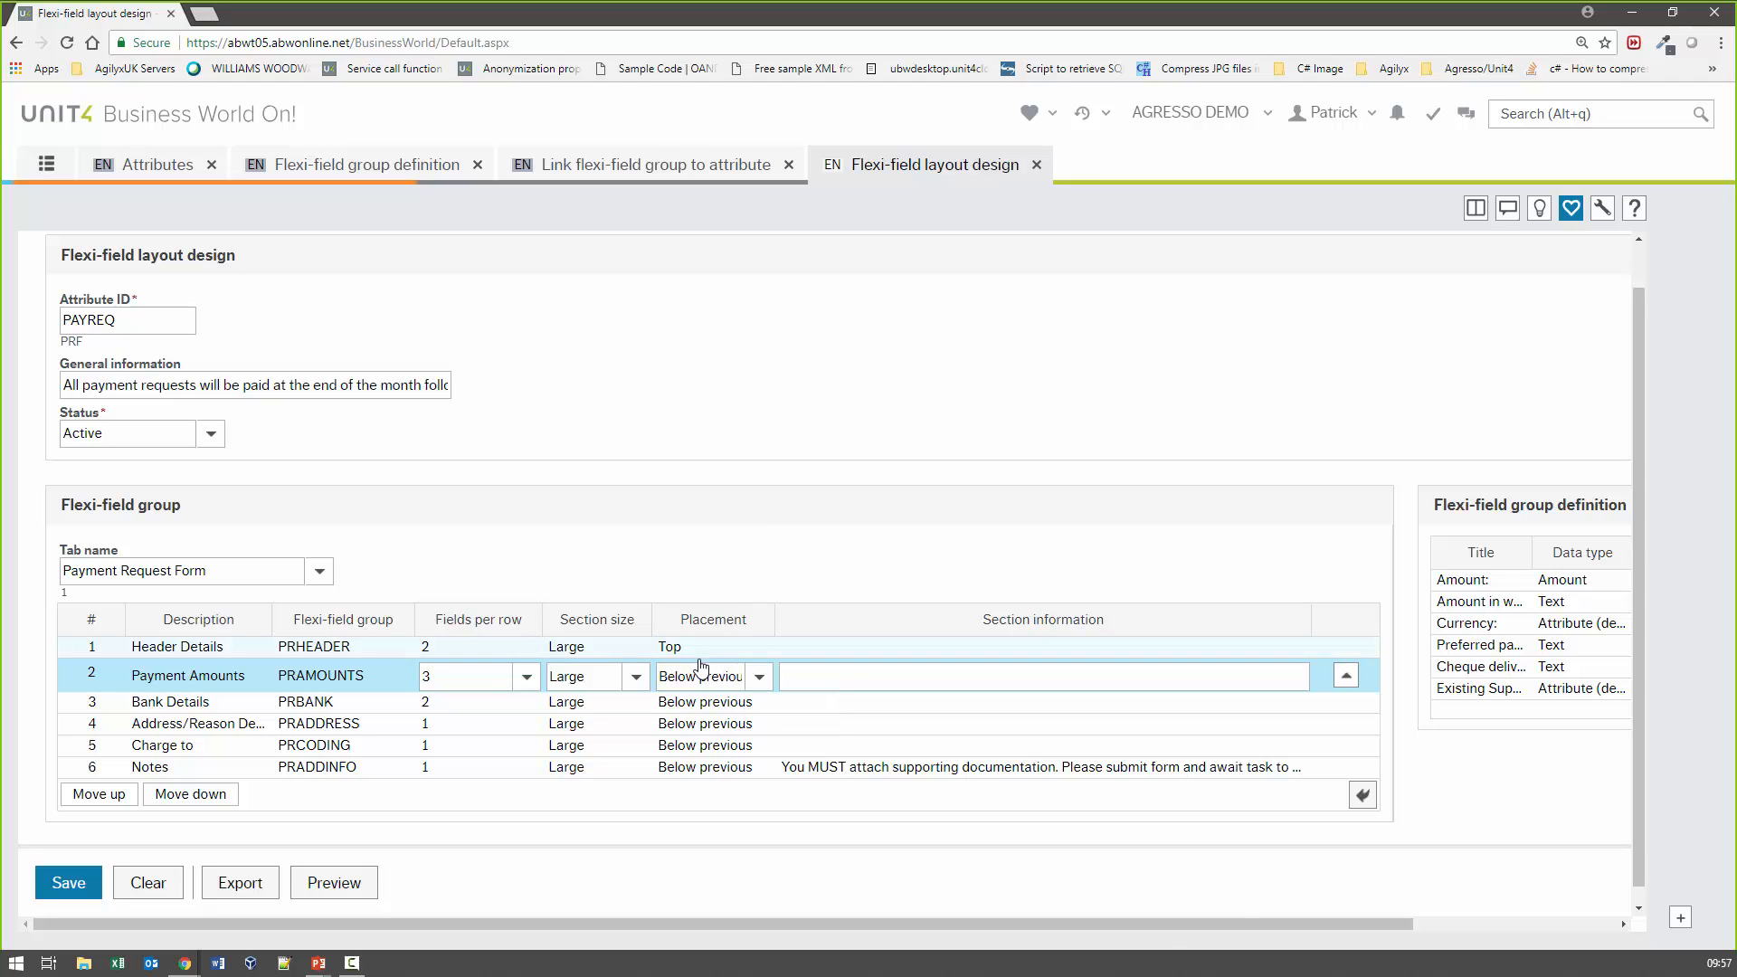
Inspect the display type options for the Currency field in the Payment Amounts group definition
{"action": "left_click_drag", "start_coordinate": [1157, 922], "coordinate": [1476, 903]}
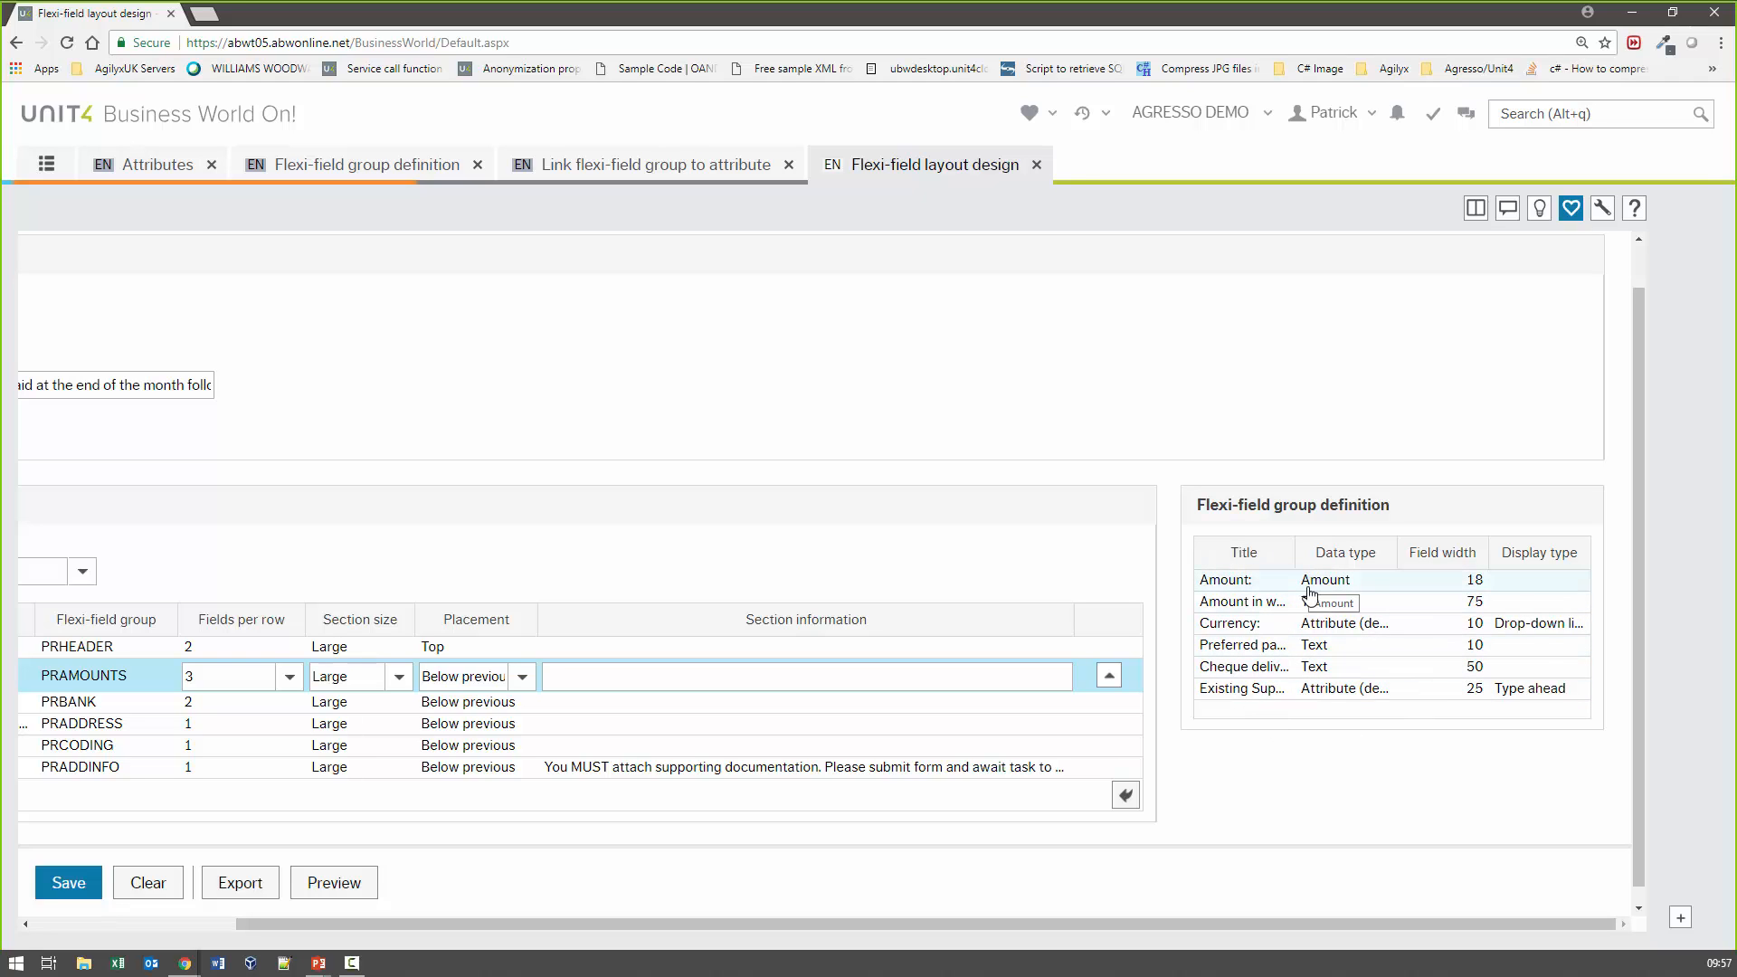
{"action": "left_click", "coordinate": [1546, 633]}
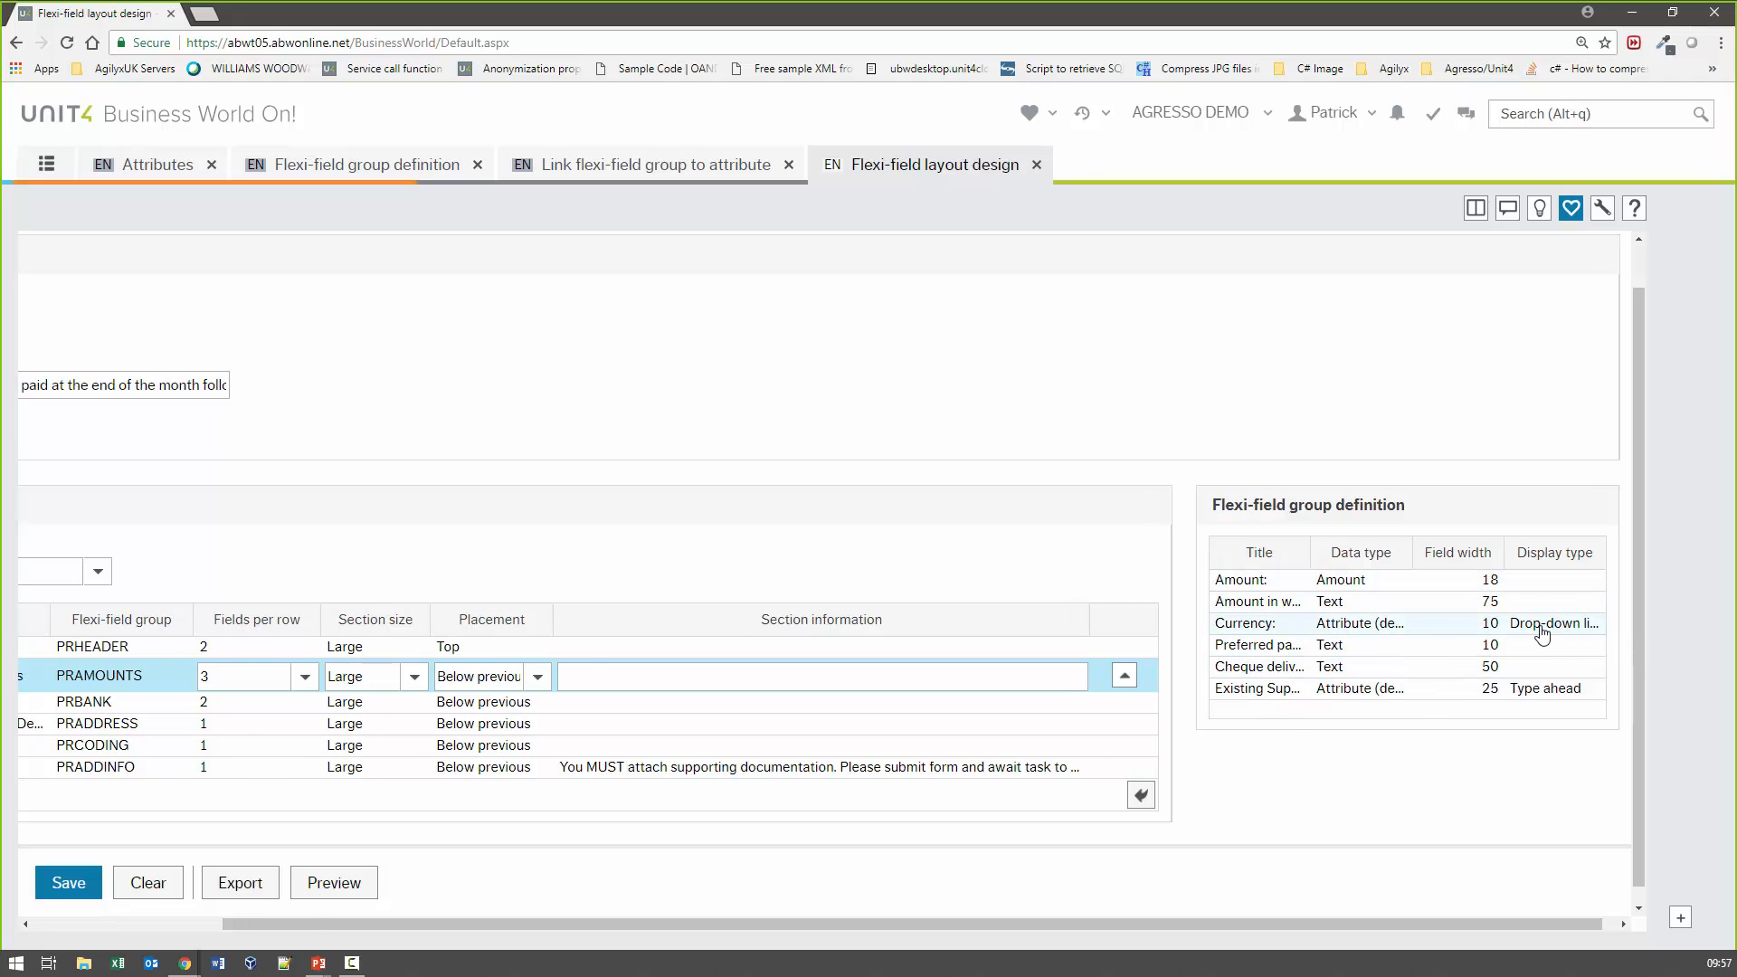
{"action": "left_click", "coordinate": [1505, 633]}
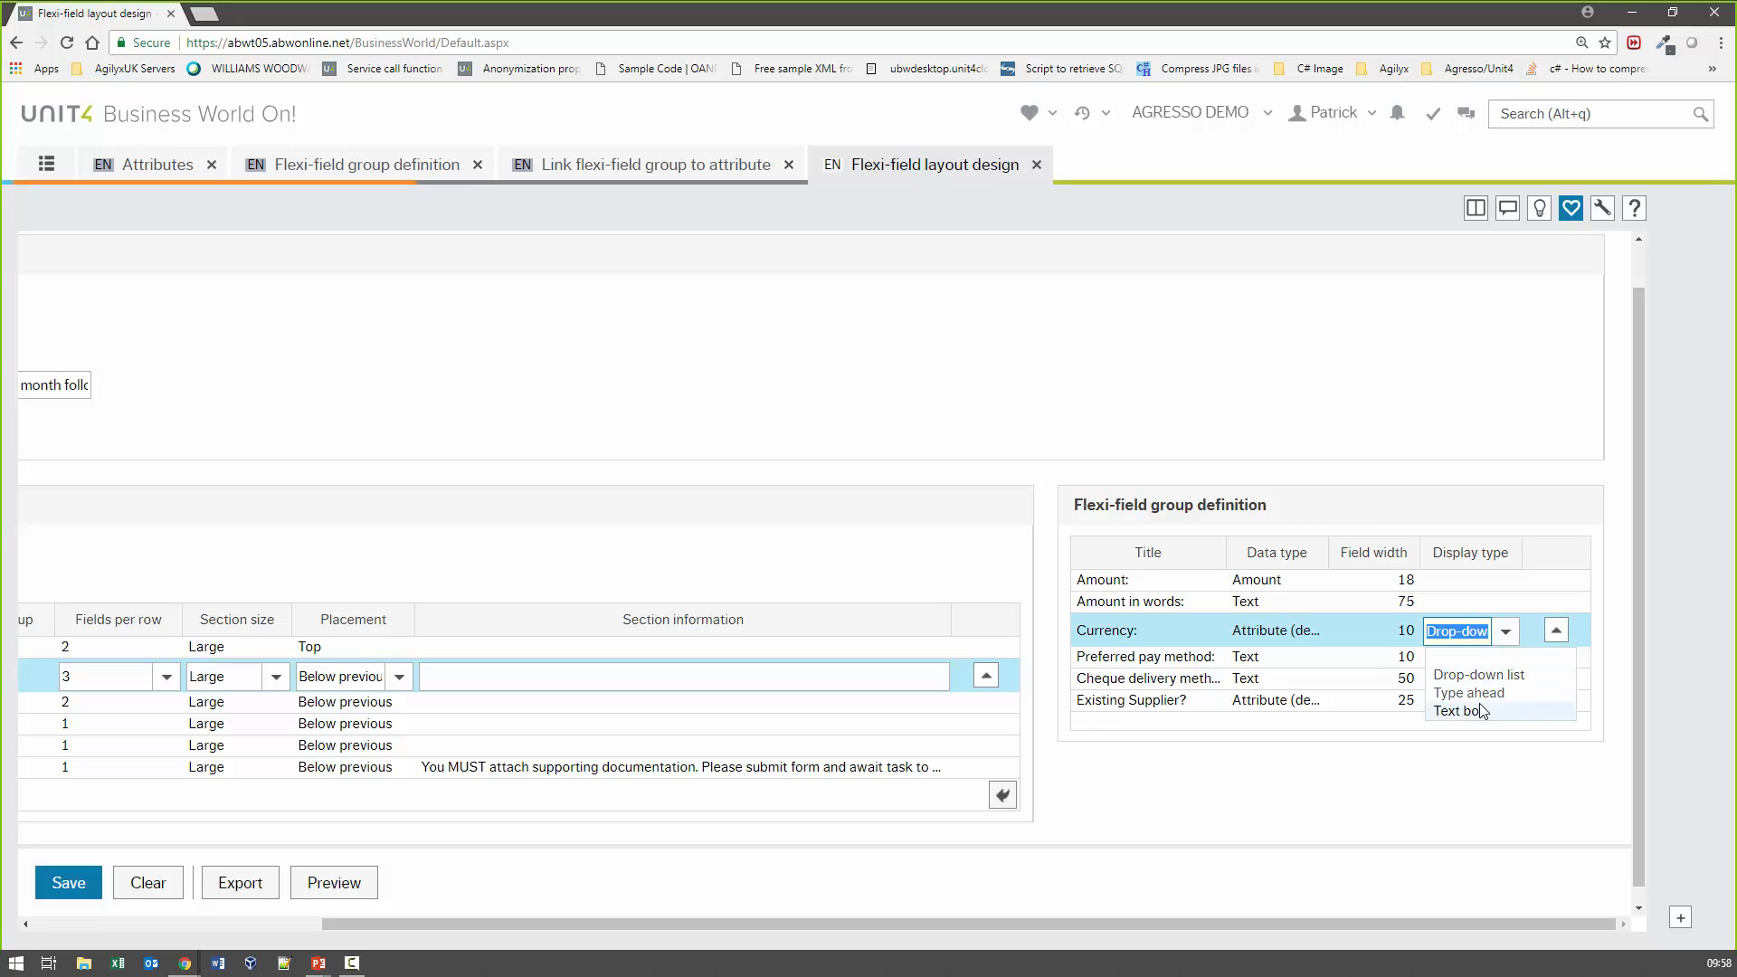
{"action": "left_click", "coordinate": [1406, 750]}
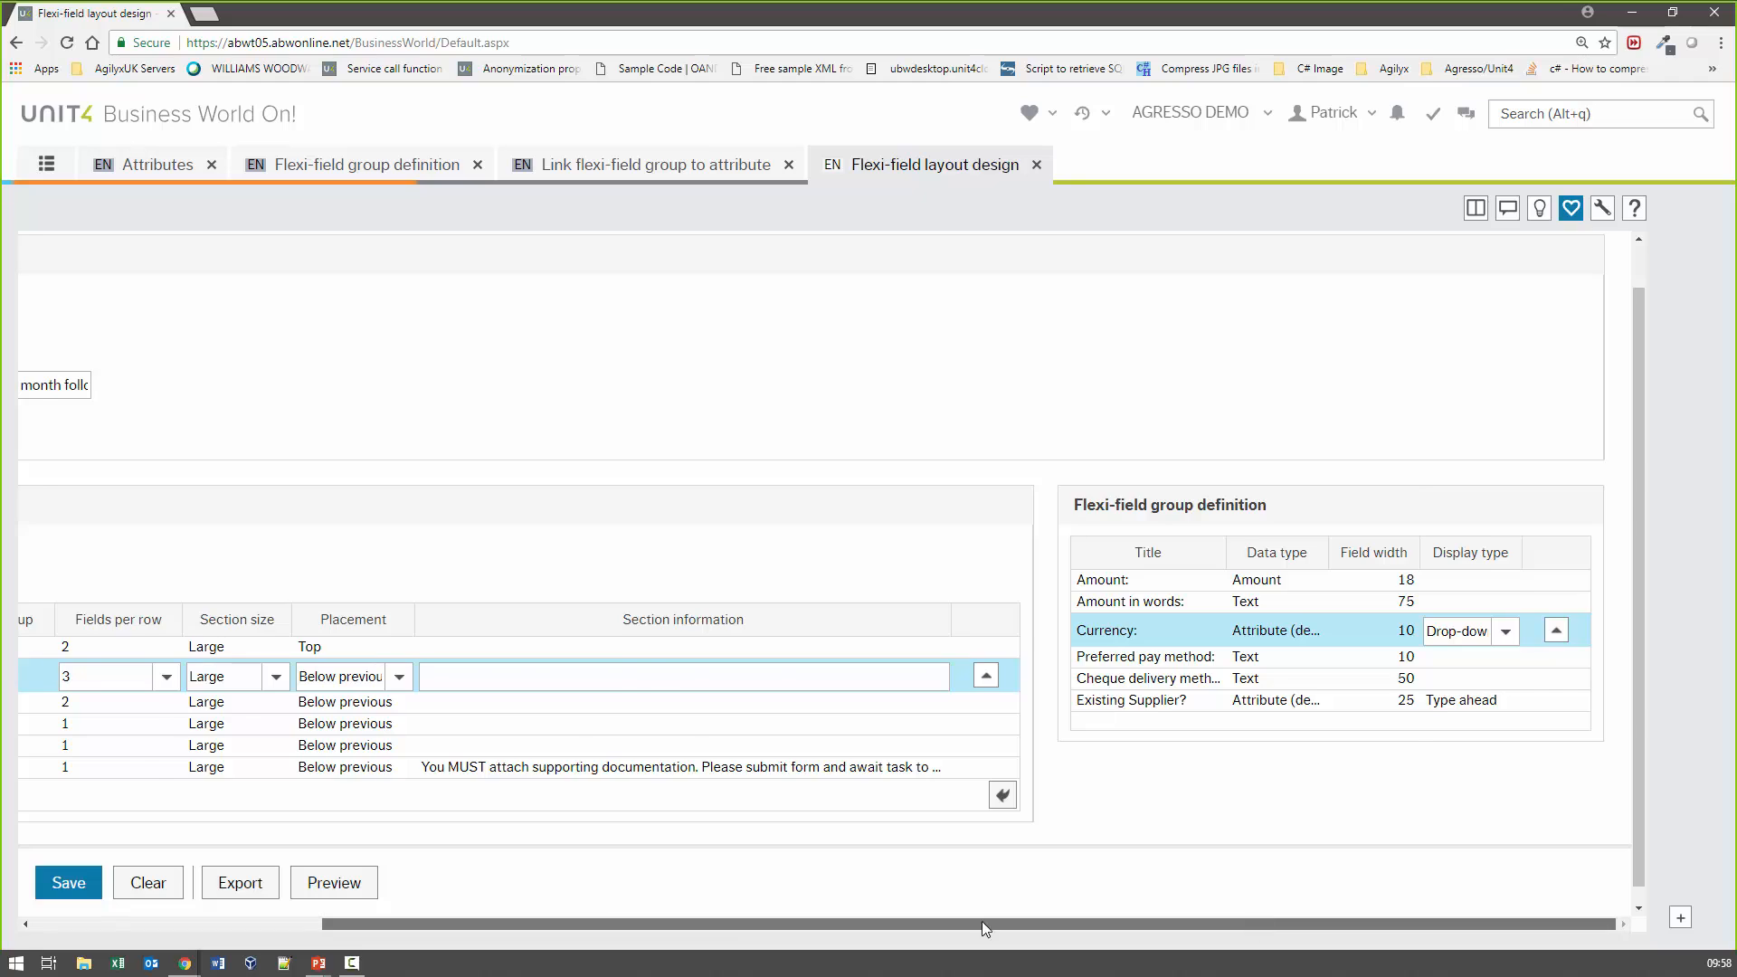
{"action": "left_click_drag", "start_coordinate": [981, 921], "coordinate": [519, 910]}
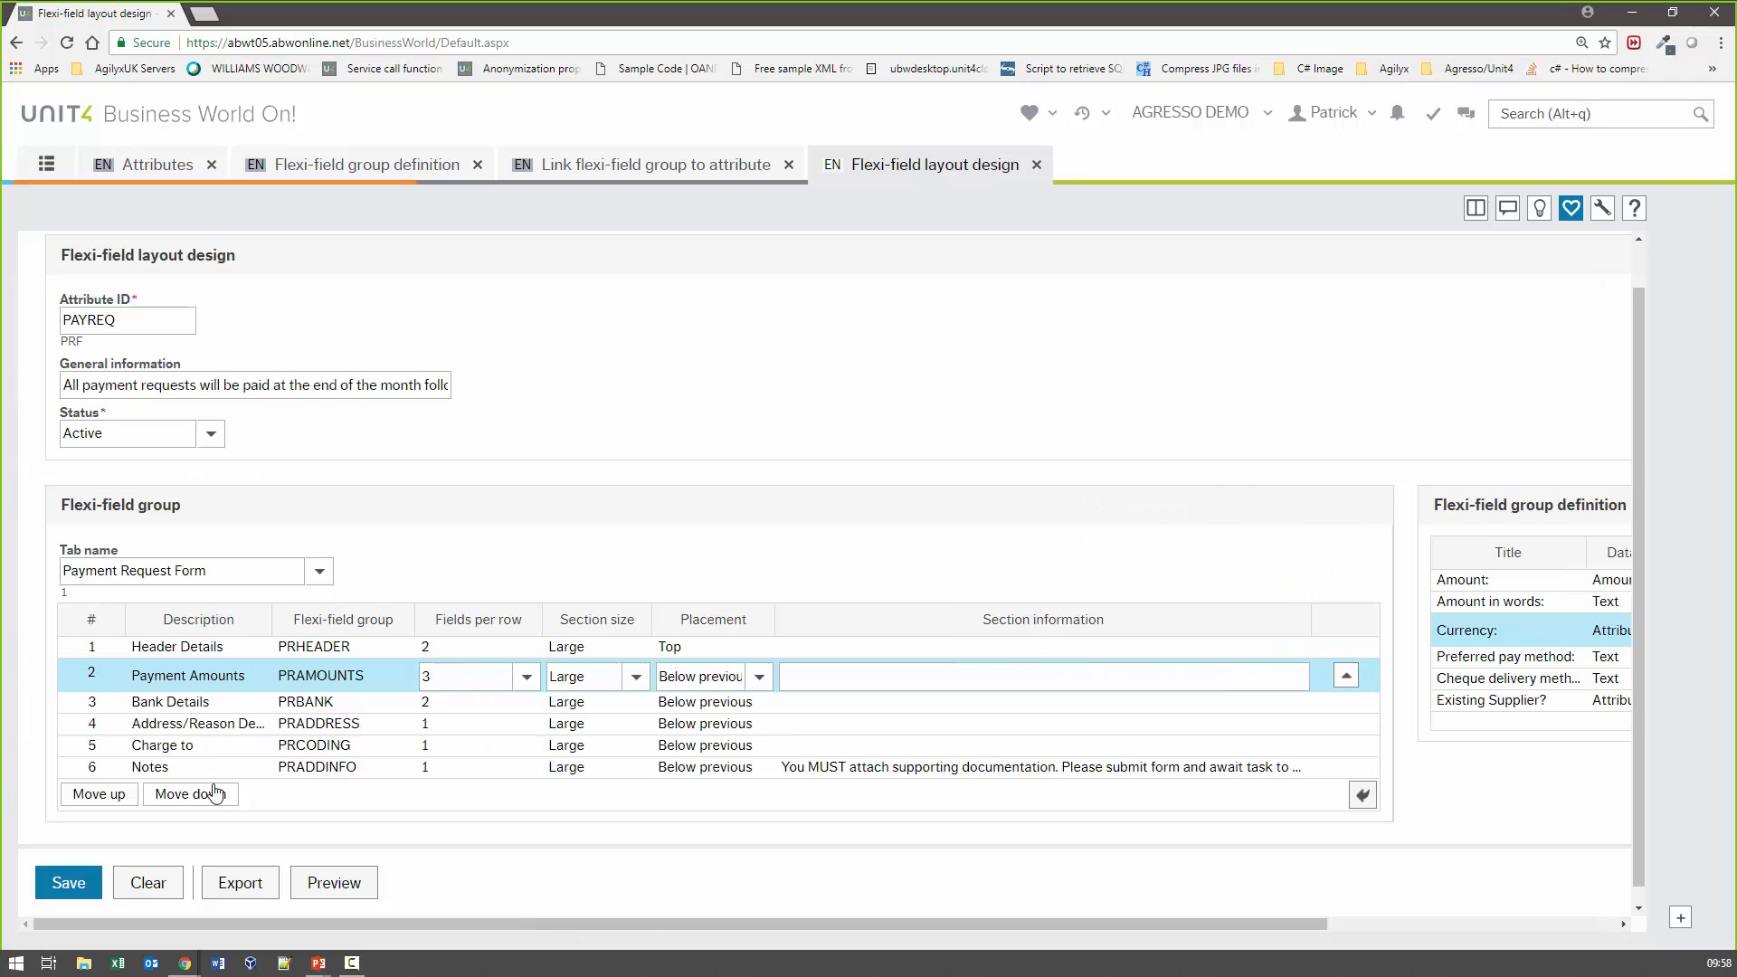
Check the layout's status options, then preview the Payment Request Form, examine its sections from Header Details to Notes, and close the preview
{"action": "left_click", "coordinate": [215, 437]}
{"action": "left_click", "coordinate": [216, 438]}
{"action": "left_click", "coordinate": [348, 880]}
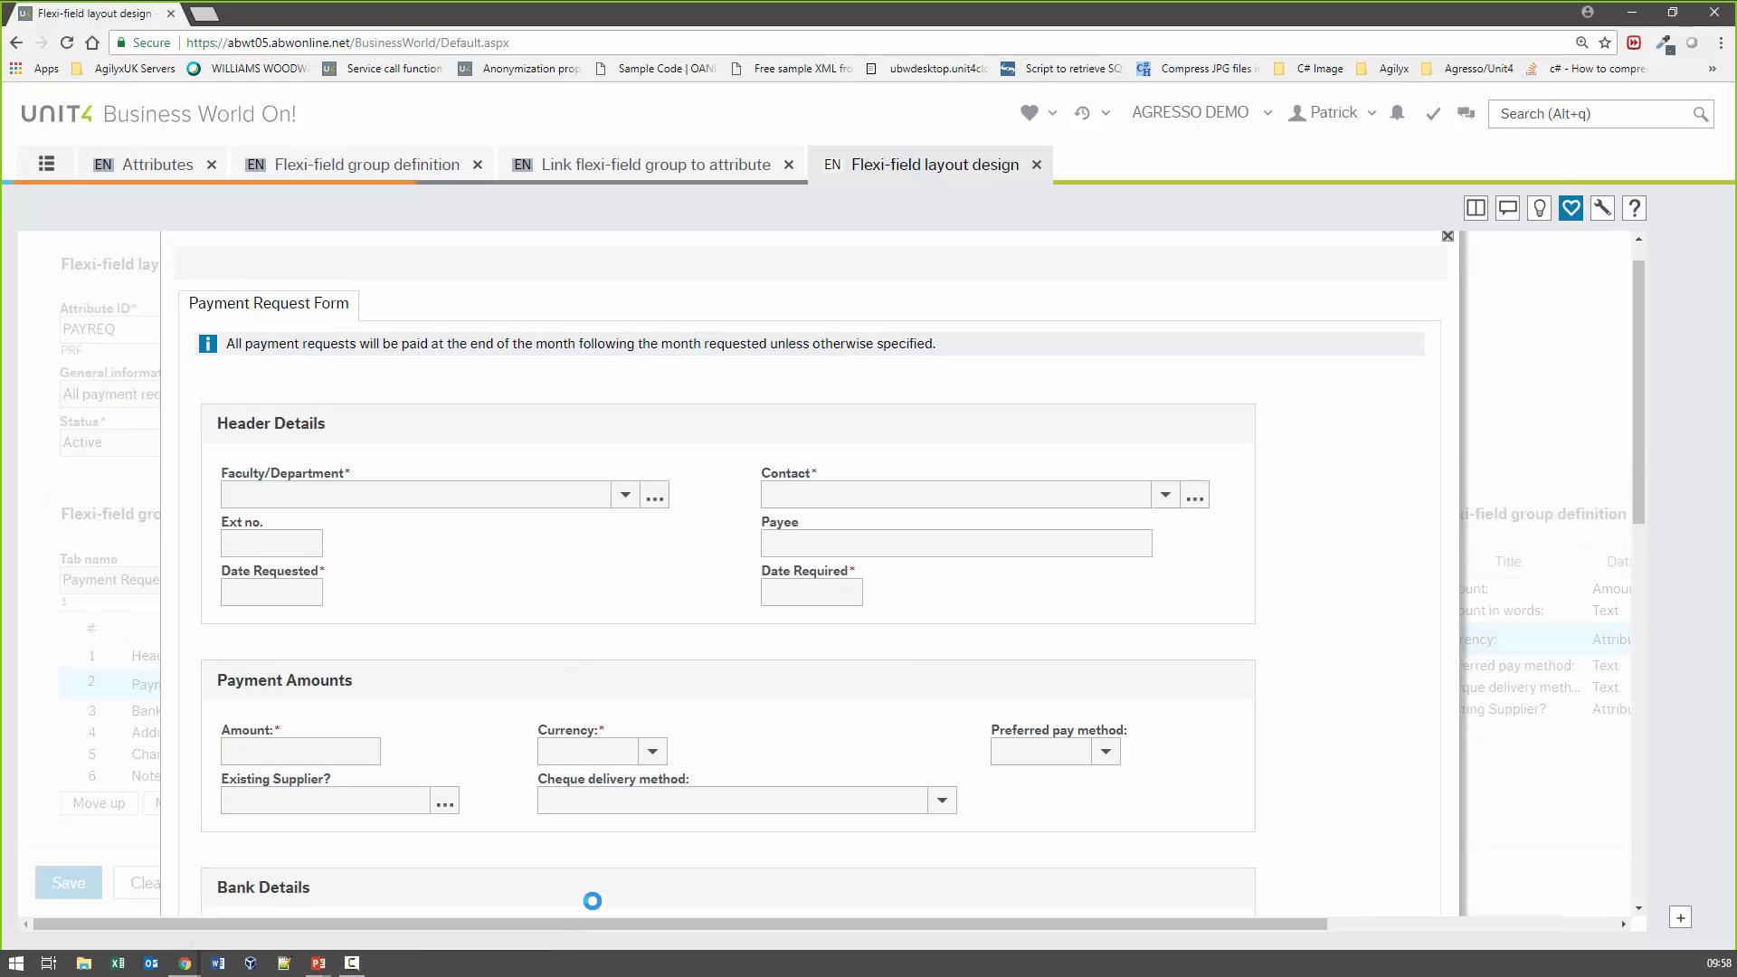
{"action": "left_click_drag", "start_coordinate": [1636, 312], "coordinate": [1582, 740]}
{"action": "scroll", "coordinate": [359, 533], "scroll_direction": "up", "scroll_amount": 2}
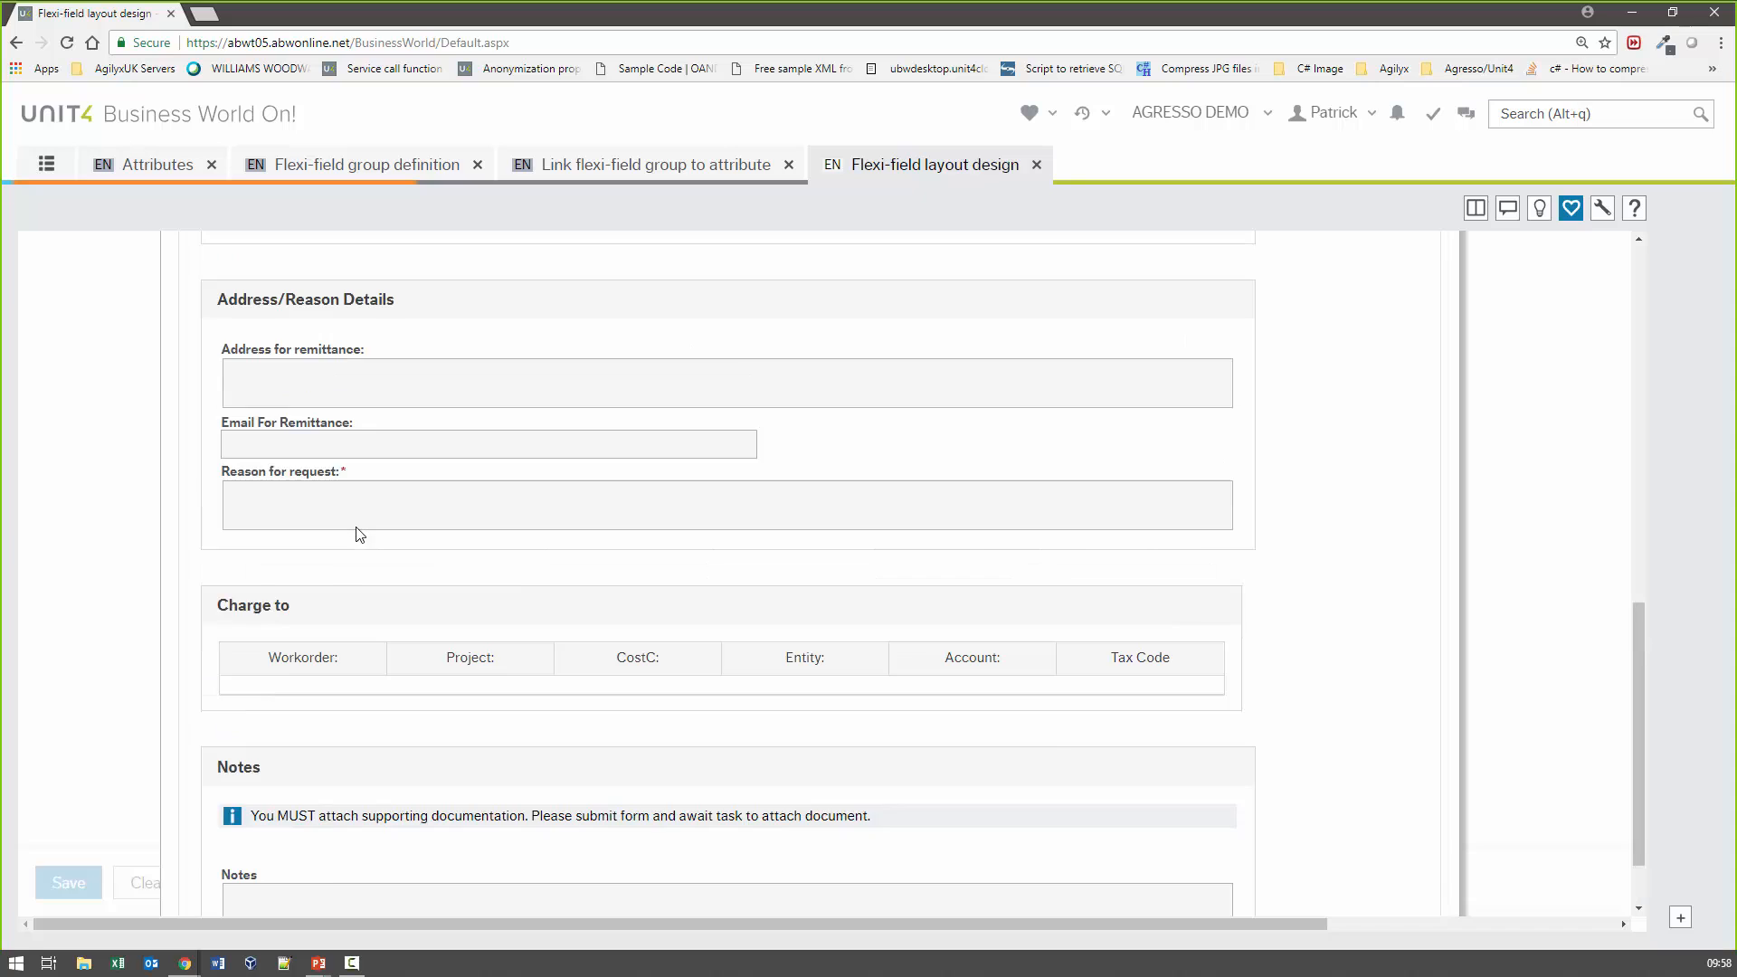
{"action": "scroll", "coordinate": [224, 407], "scroll_direction": "up", "scroll_amount": 8}
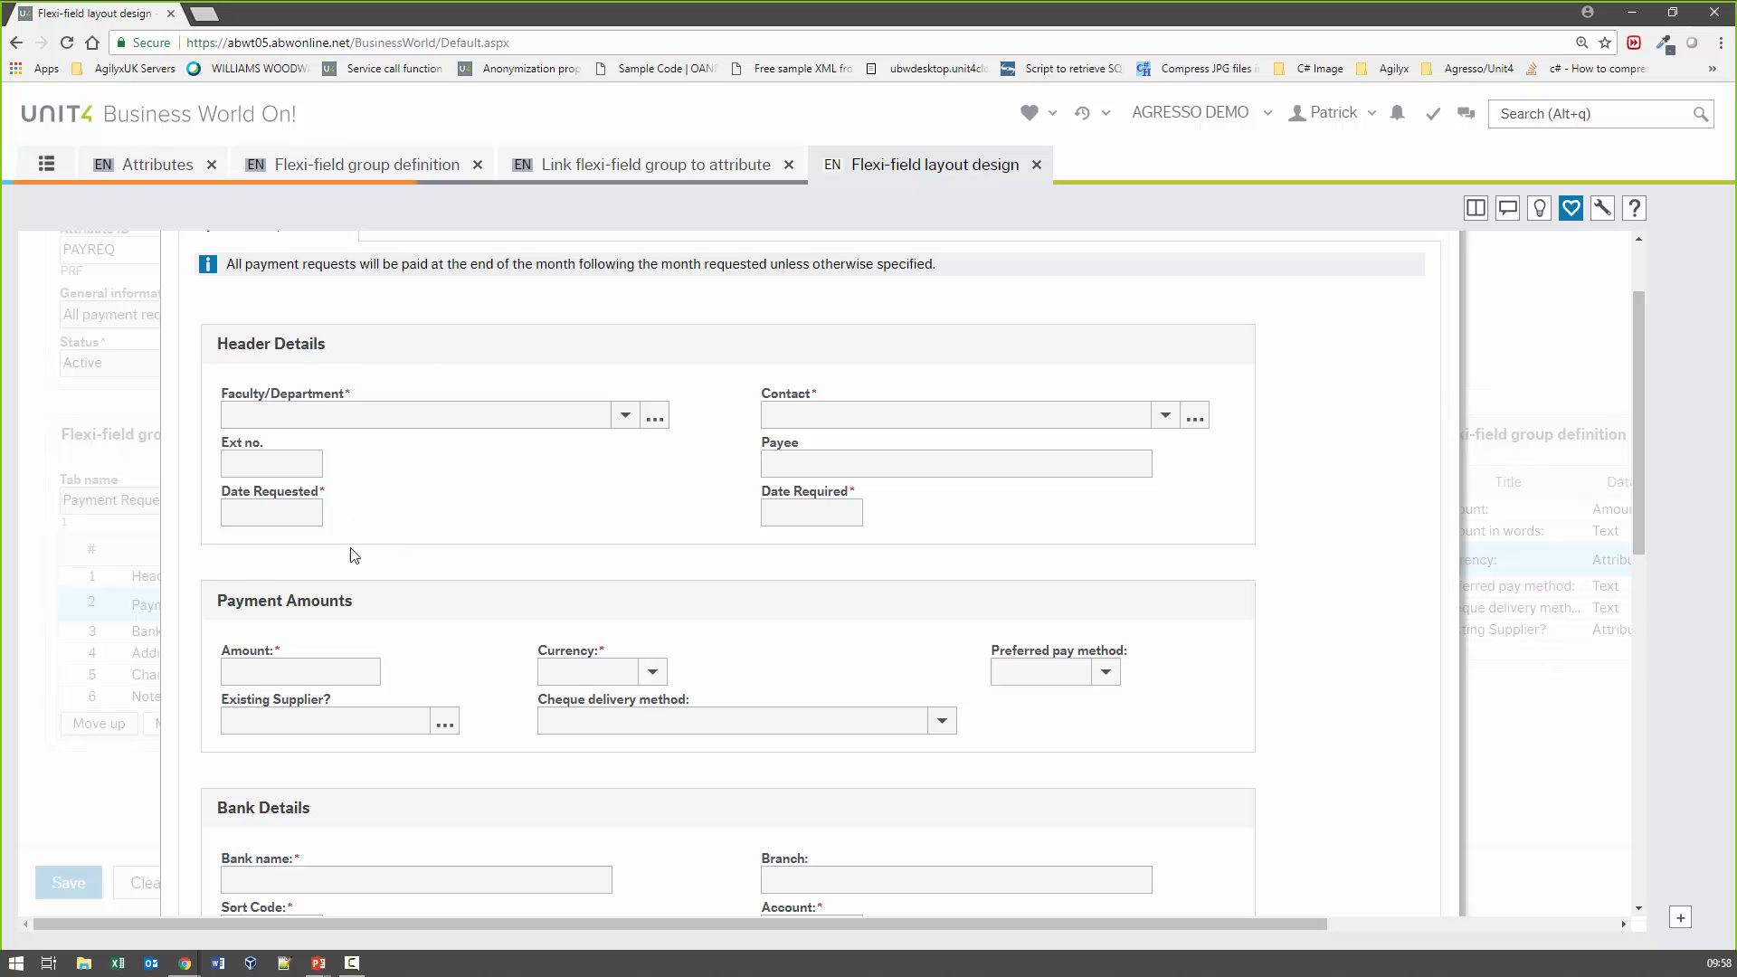
{"action": "left_click_drag", "start_coordinate": [213, 601], "coordinate": [368, 589]}
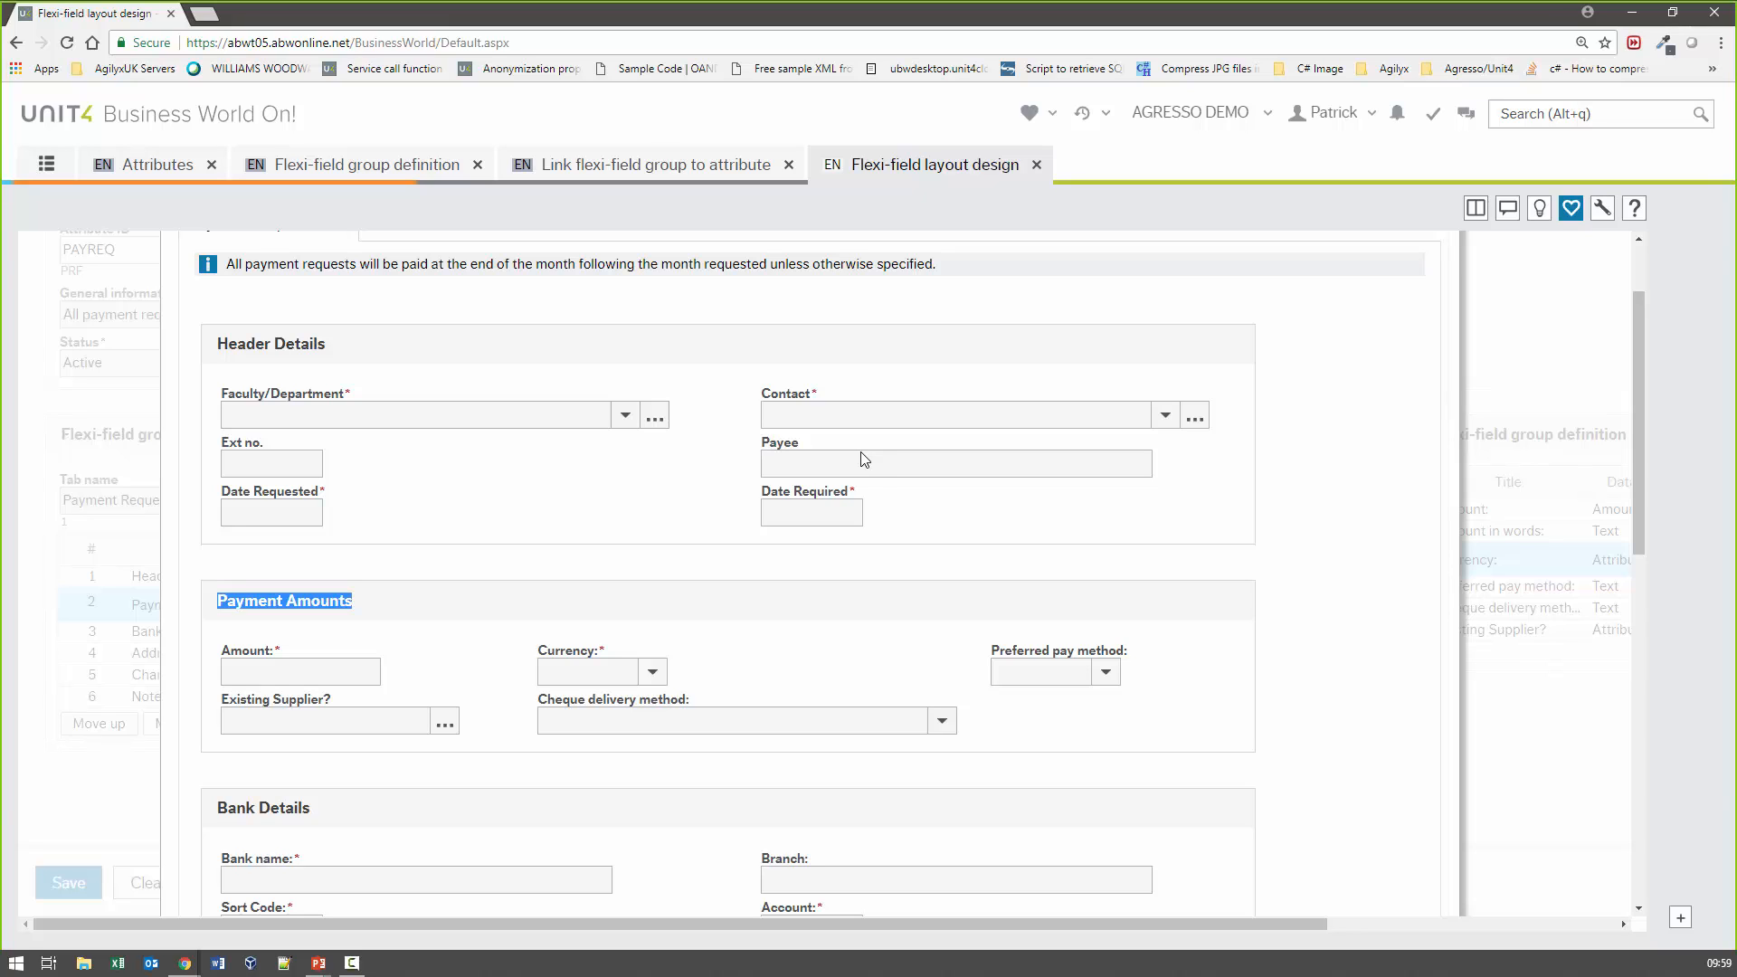
{"action": "scroll", "coordinate": [794, 710], "scroll_direction": "down", "scroll_amount": 3}
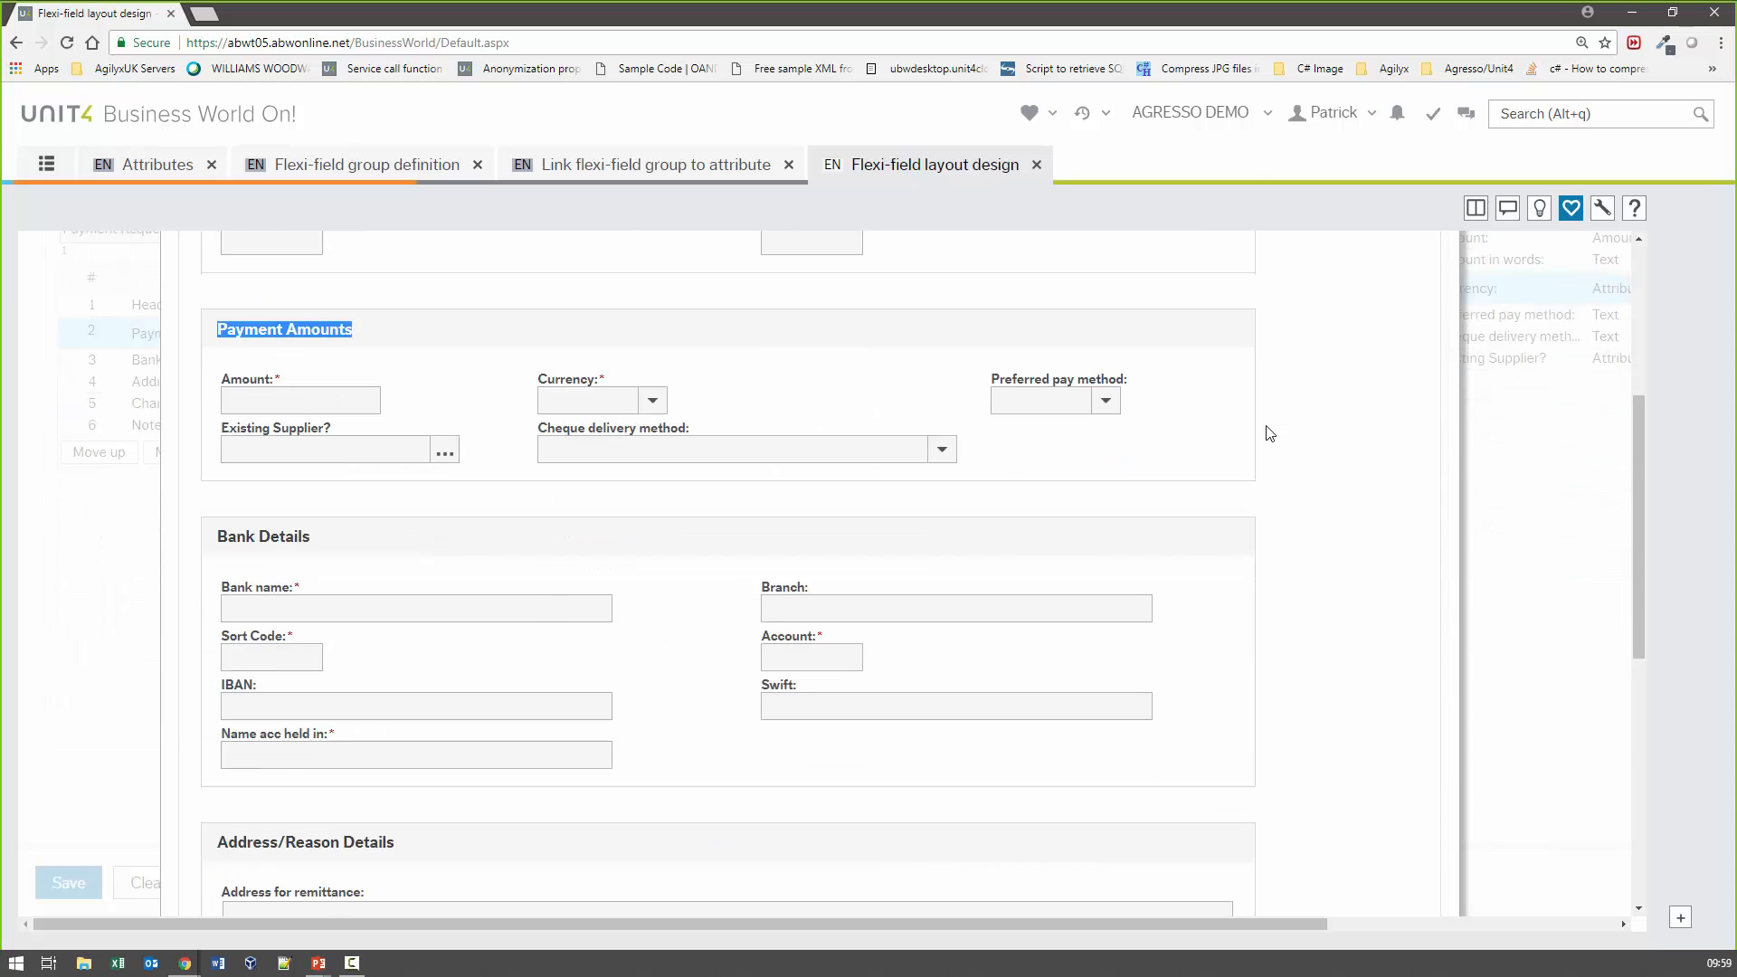
{"action": "scroll", "coordinate": [1269, 434], "scroll_direction": "up", "scroll_amount": 5}
{"action": "left_click", "coordinate": [1448, 275]}
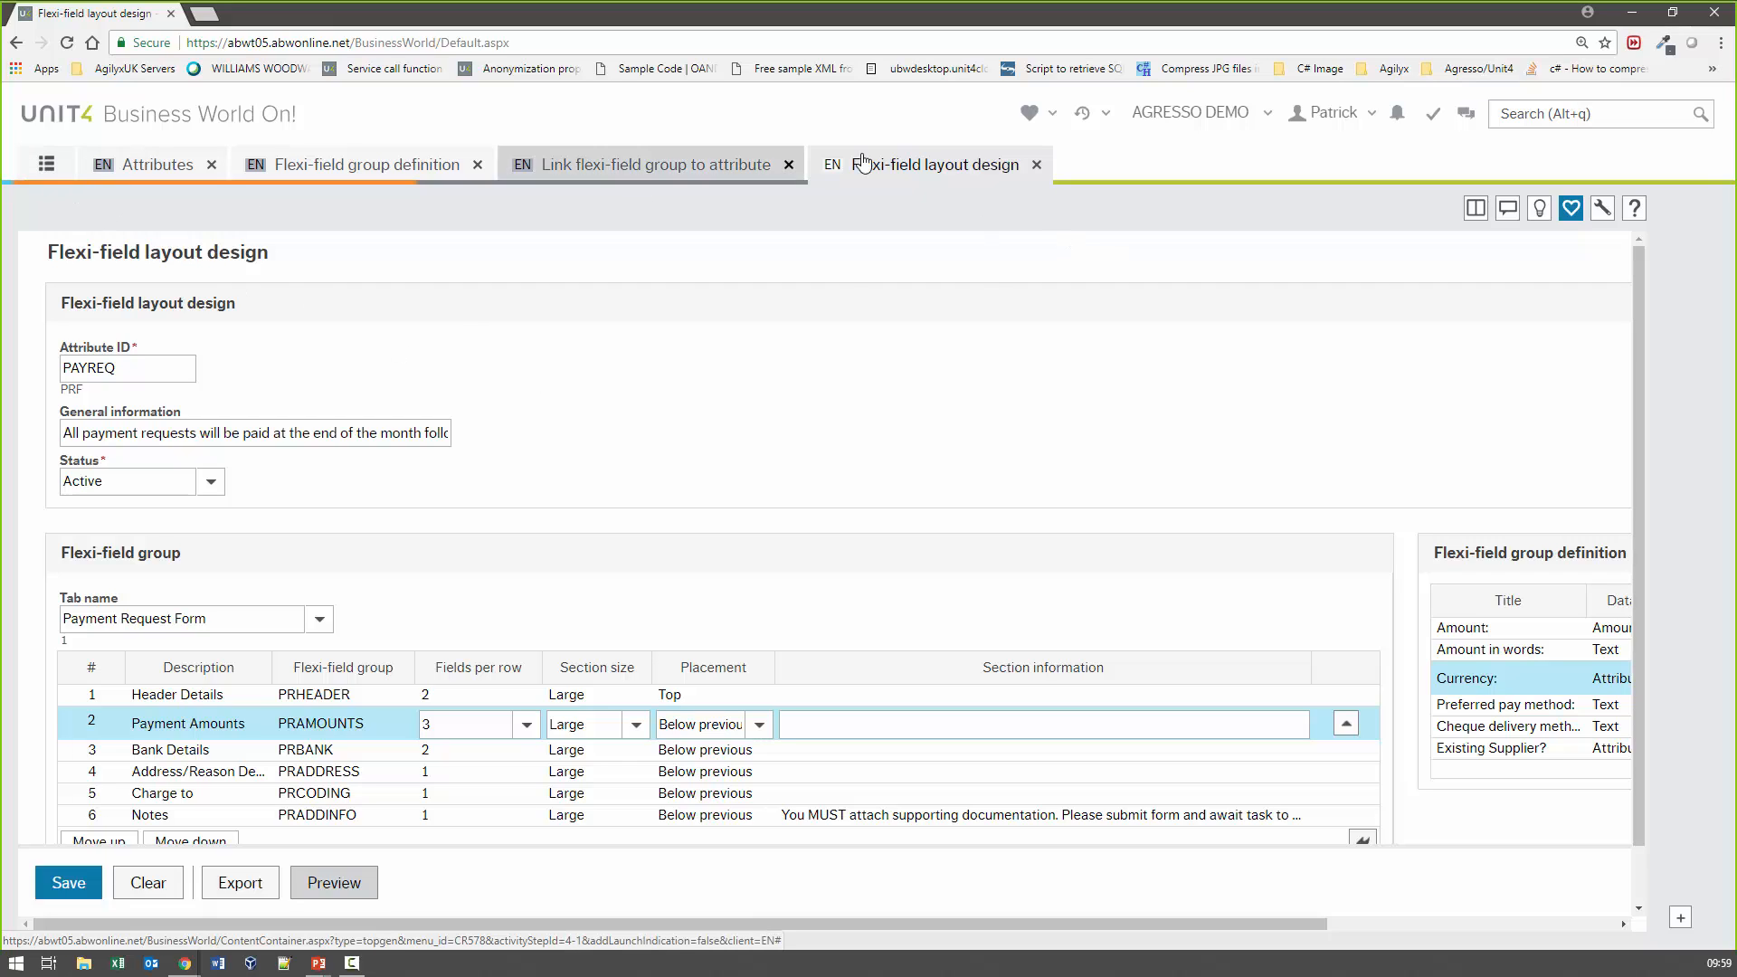
Search for "admin" and open the Form administration window
{"action": "left_click", "coordinate": [46, 164]}
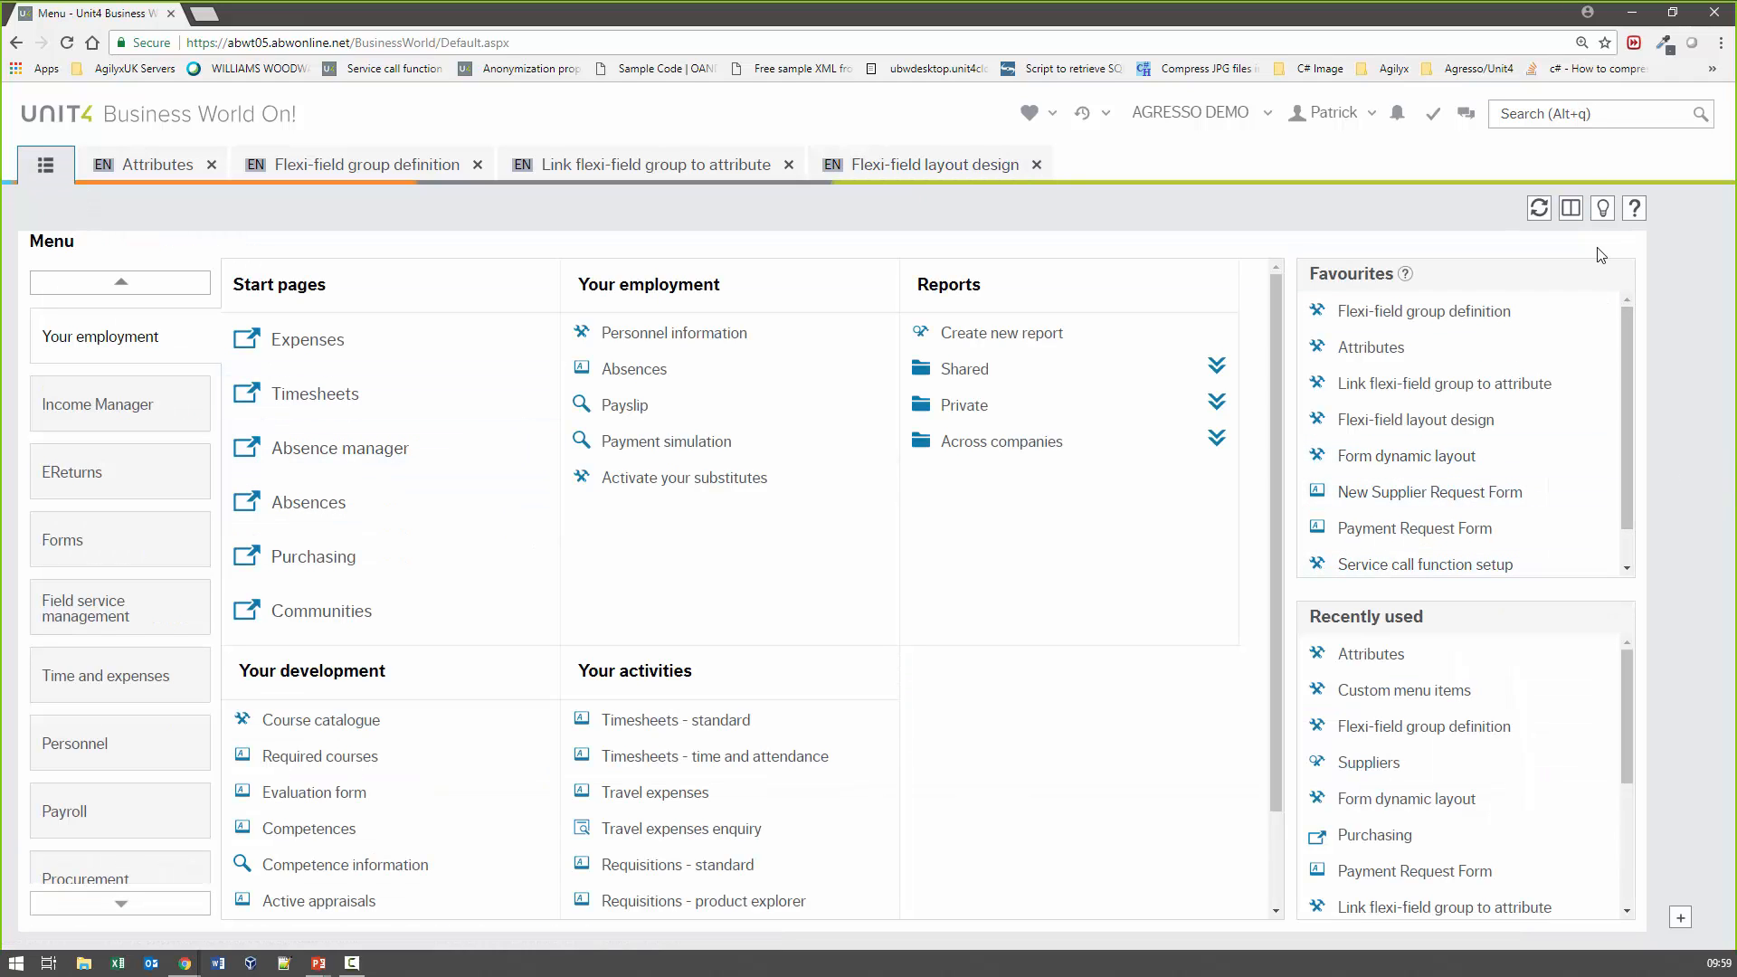
{"action": "left_click", "coordinate": [1585, 114]}
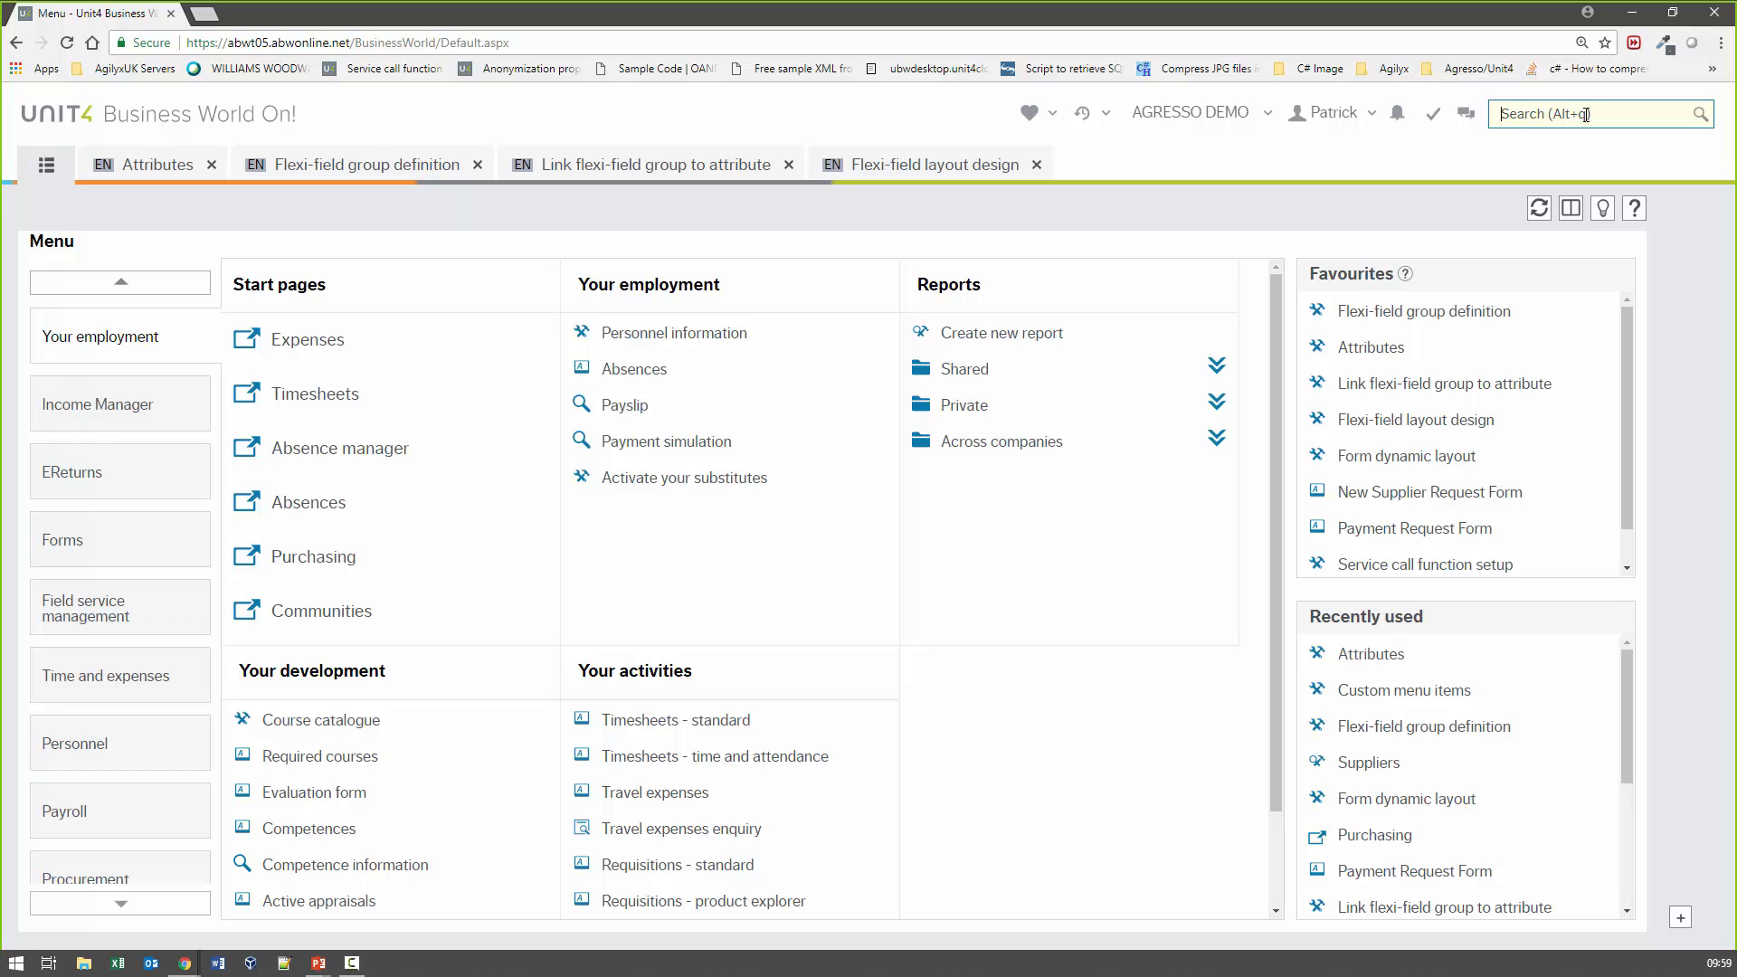
{"action": "type", "text": "admin"}
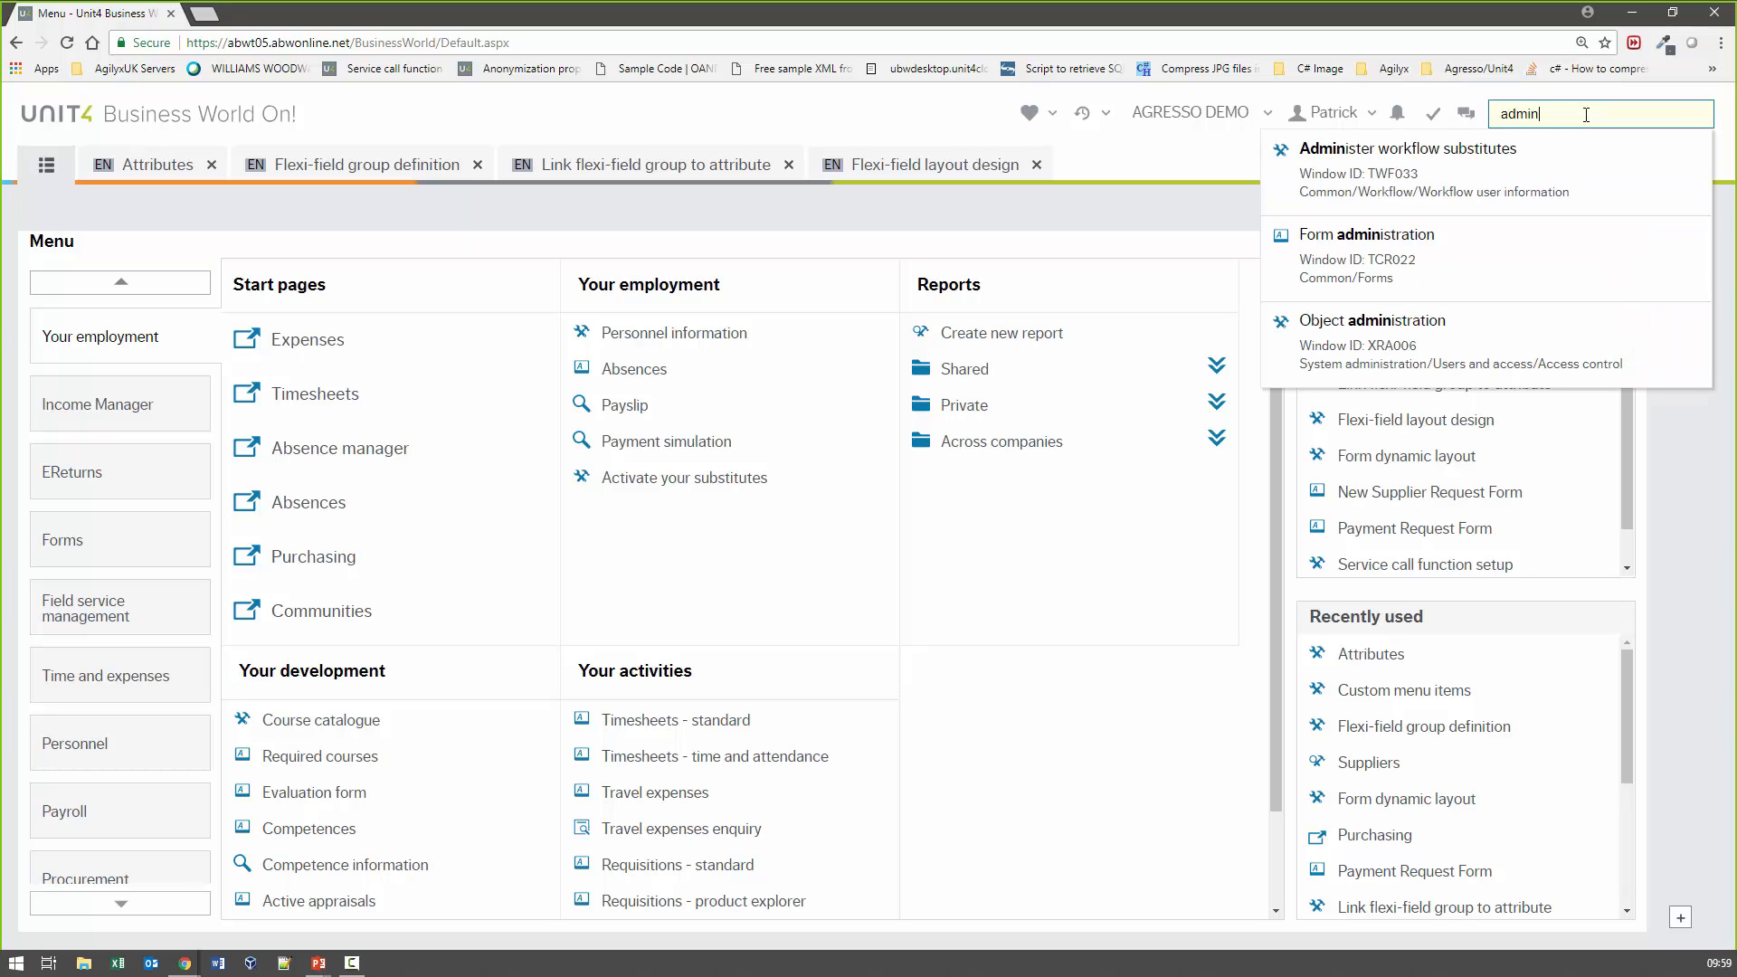
{"action": "left_click", "coordinate": [1444, 269]}
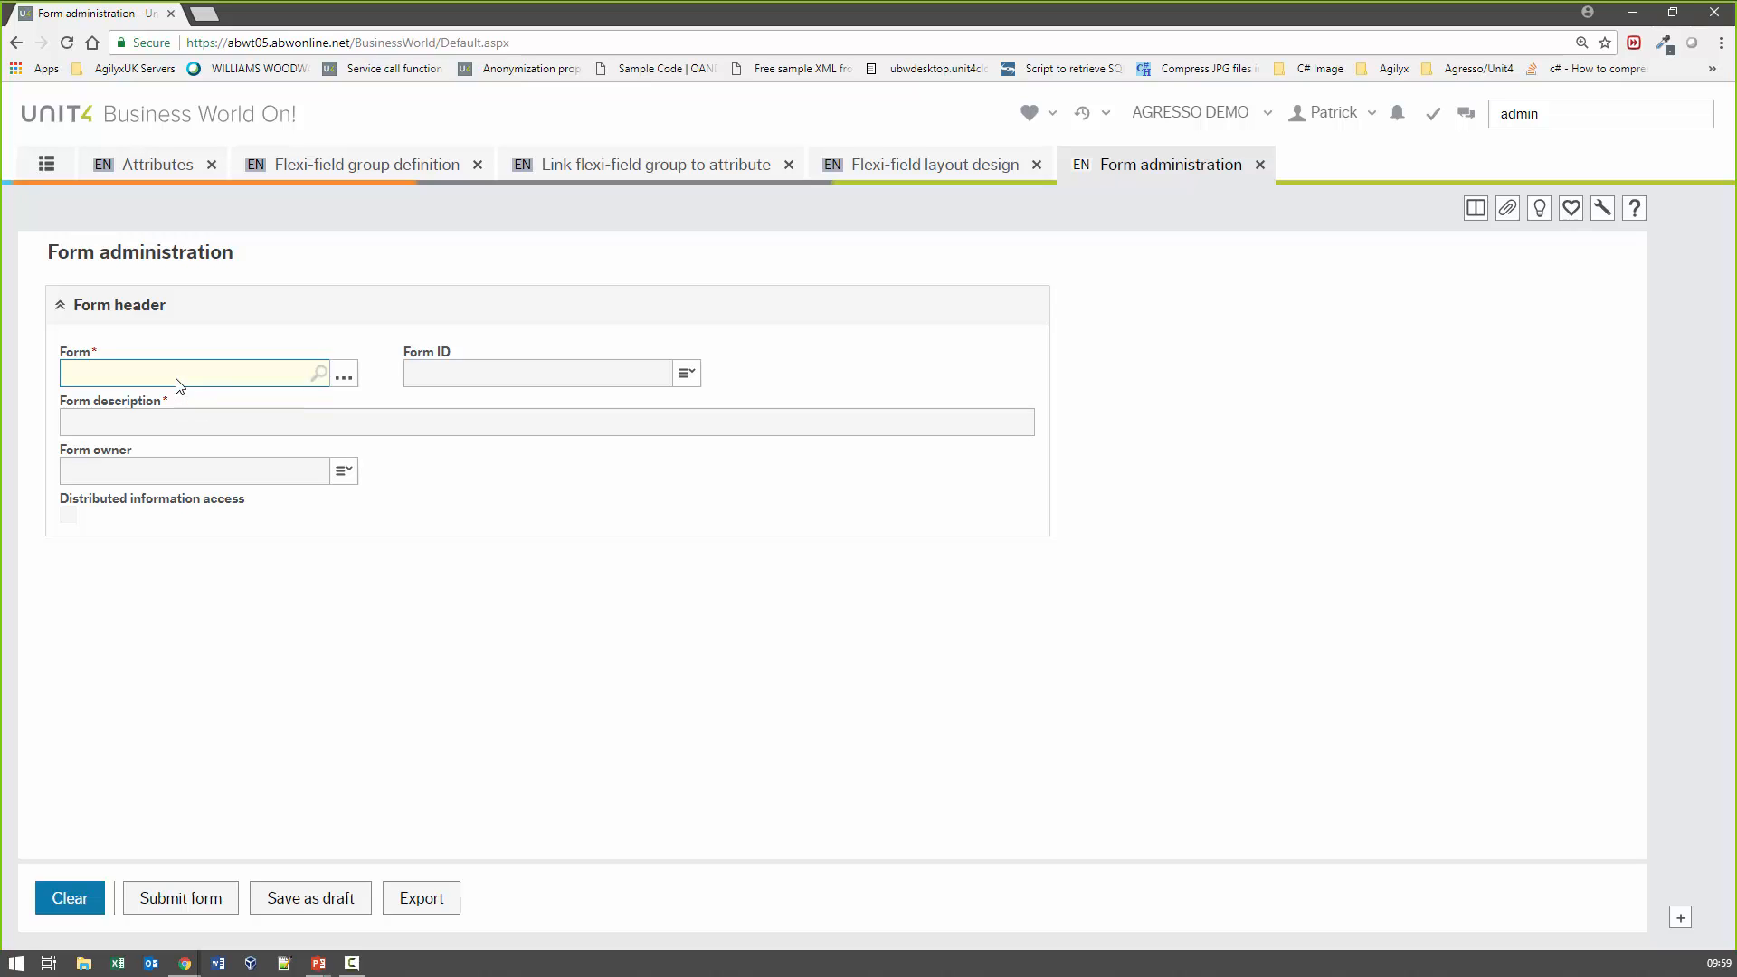
Select the PAYREQ form in Form administration to begin a new form
{"action": "type", "text": "PR"}
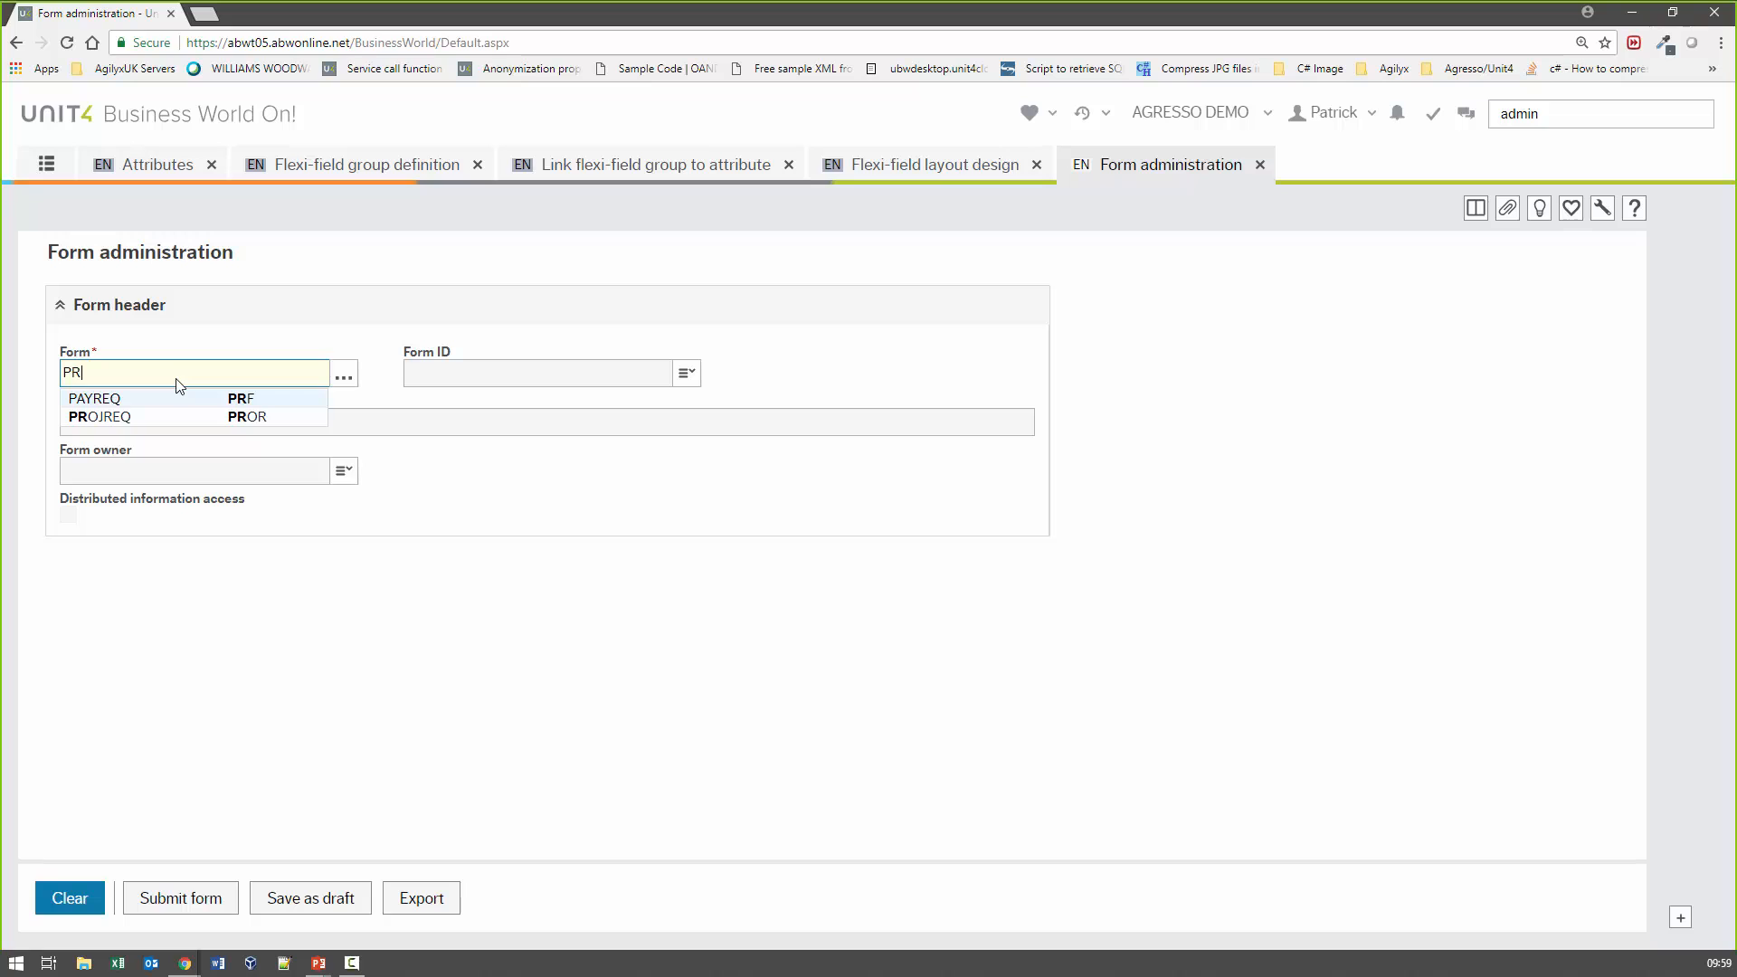
{"action": "left_click", "coordinate": [179, 399]}
{"action": "key", "text": "Tab"}
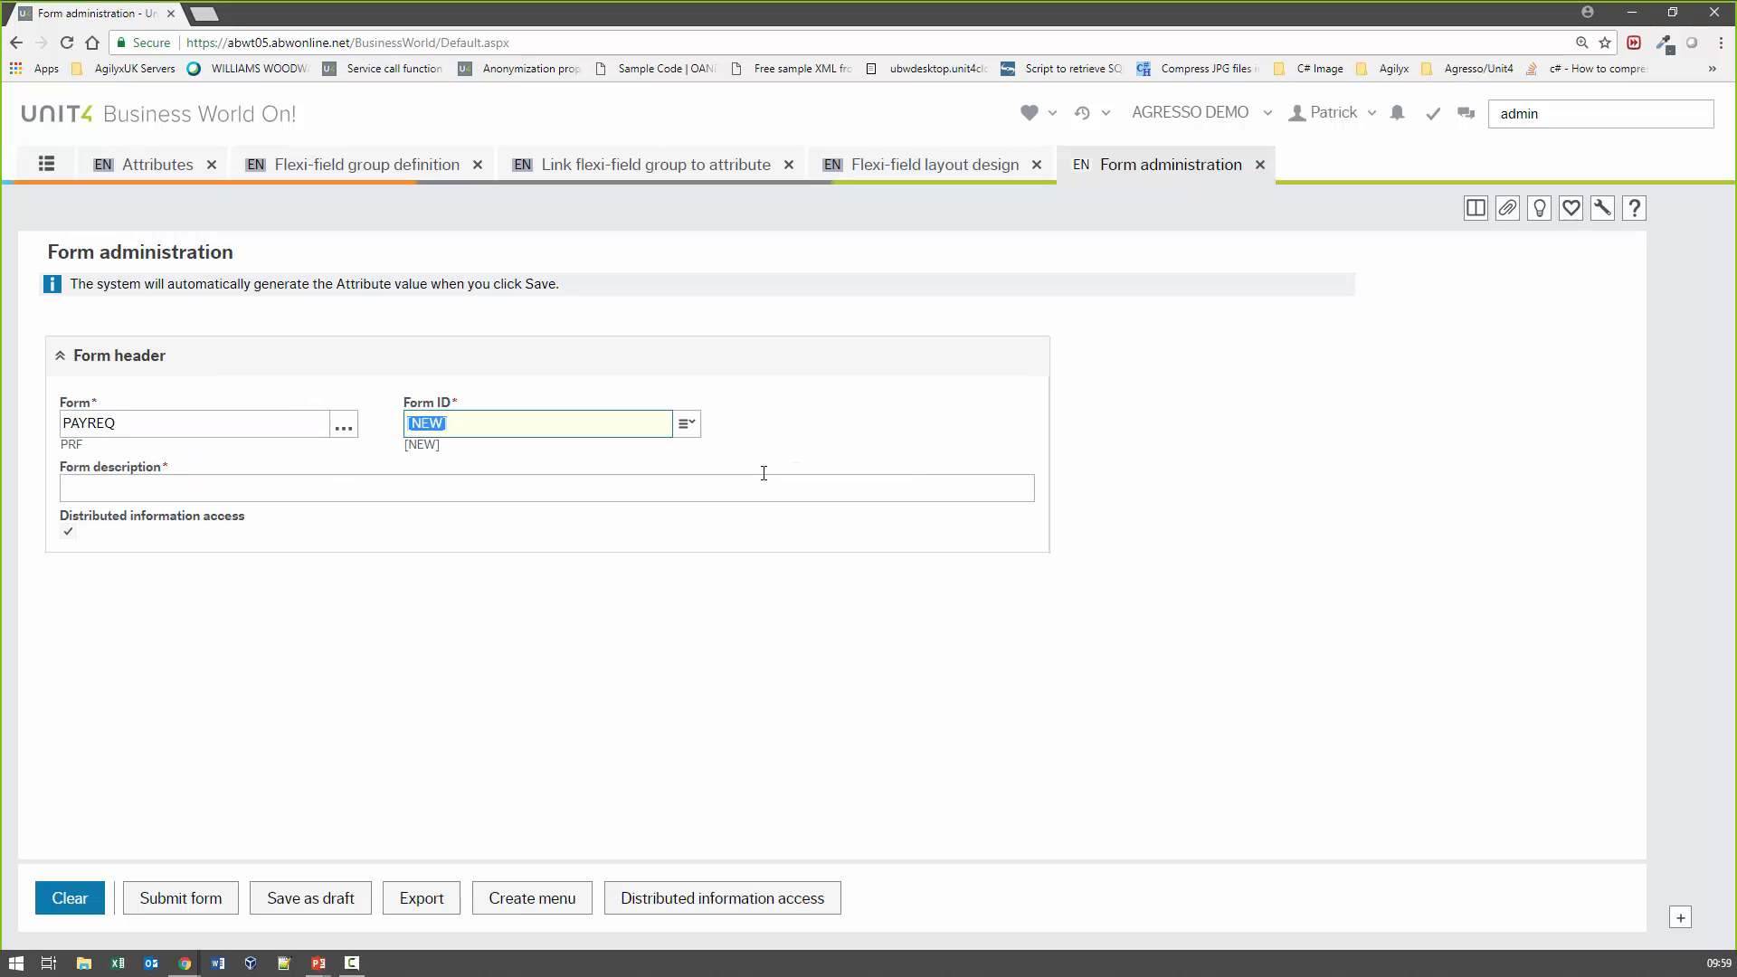
{"action": "left_click", "coordinate": [781, 452]}
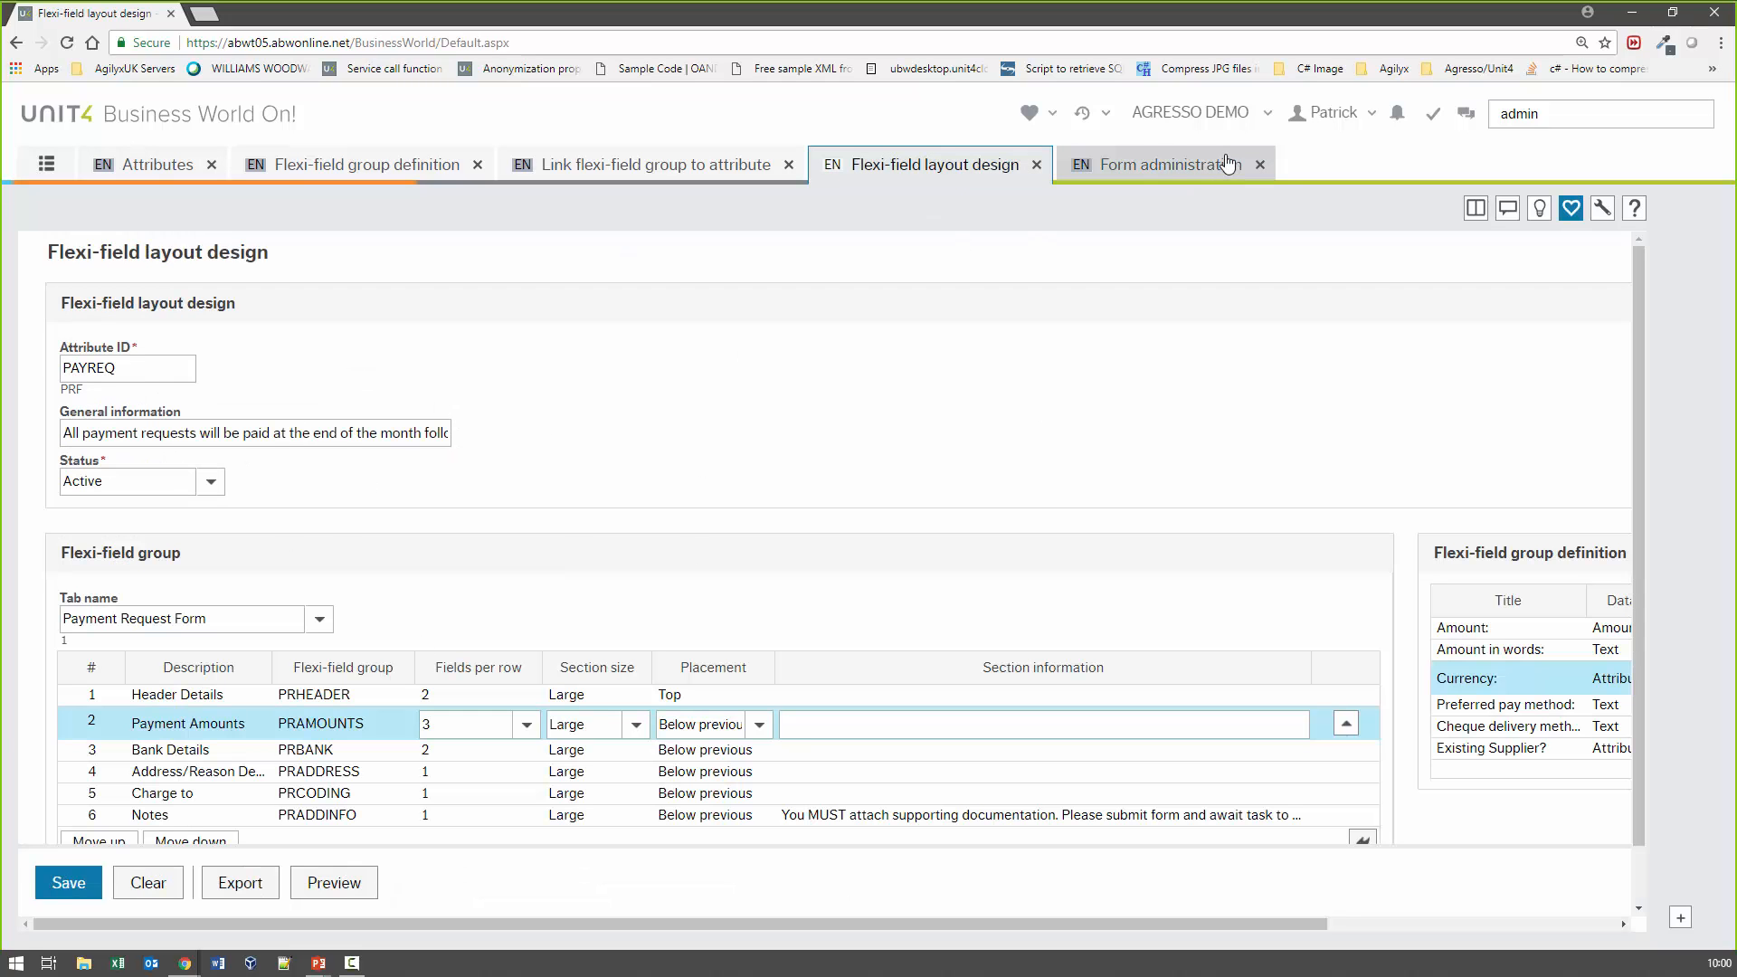
Inspect the Create menu dialog for the PAYREQ form in Form administration, then cancel it
{"action": "left_click", "coordinate": [1202, 172]}
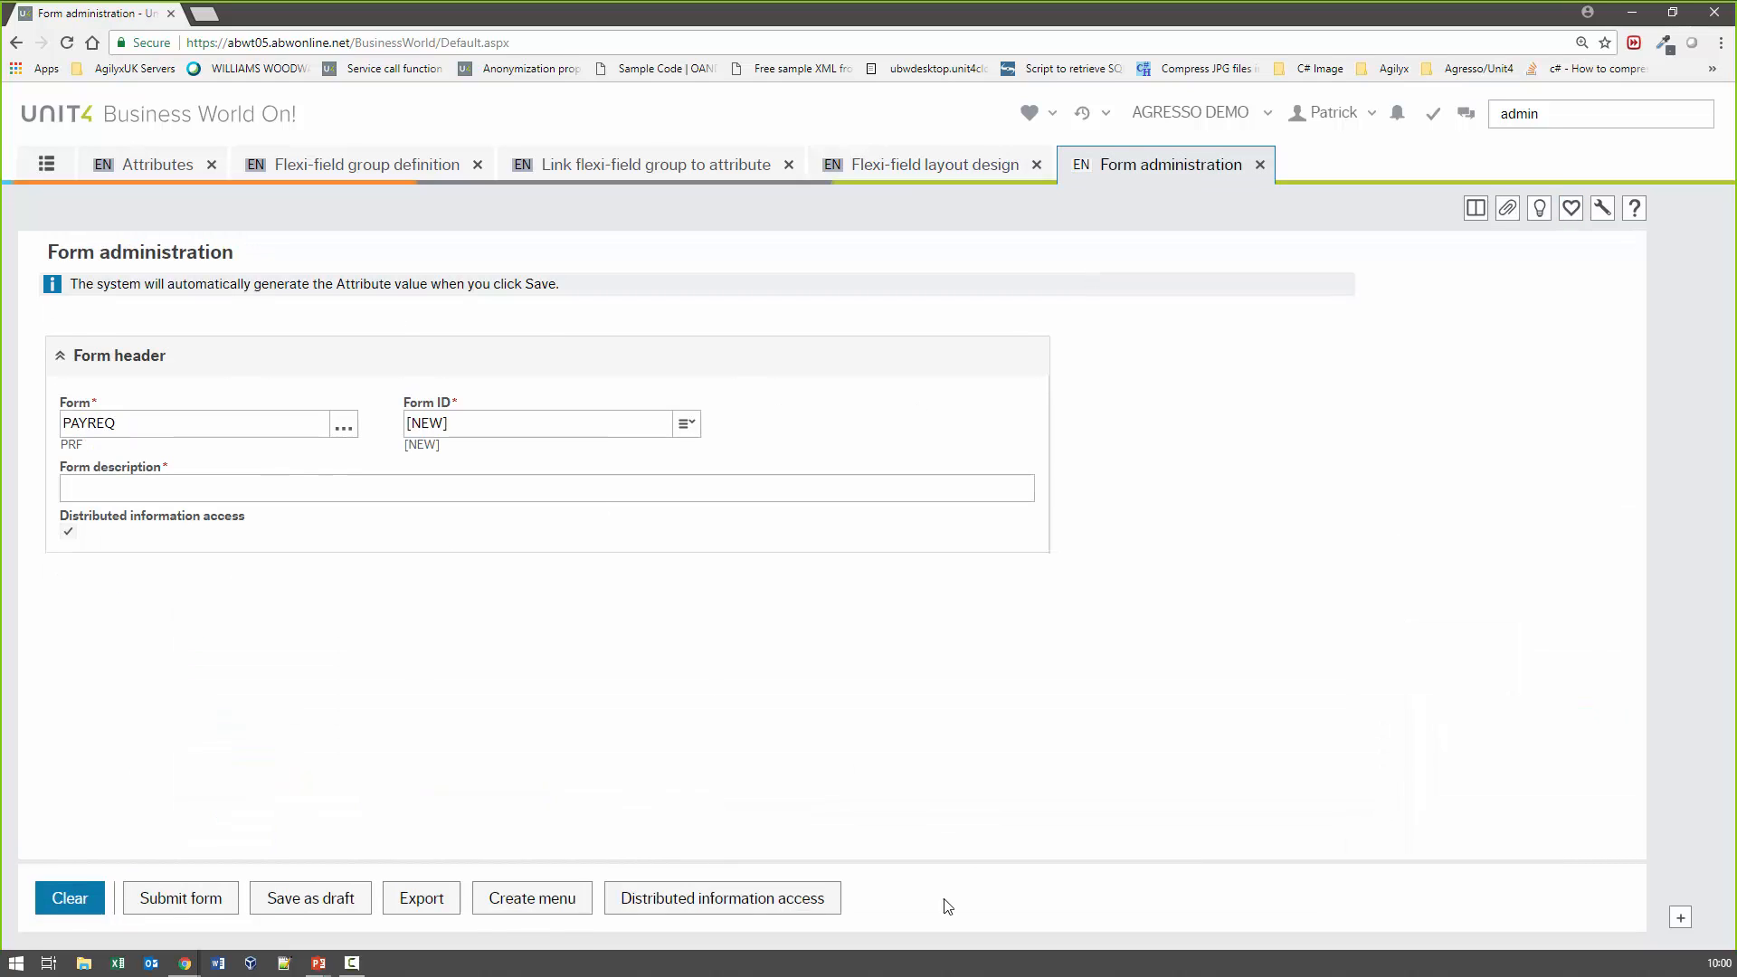
{"action": "left_click", "coordinate": [532, 900]}
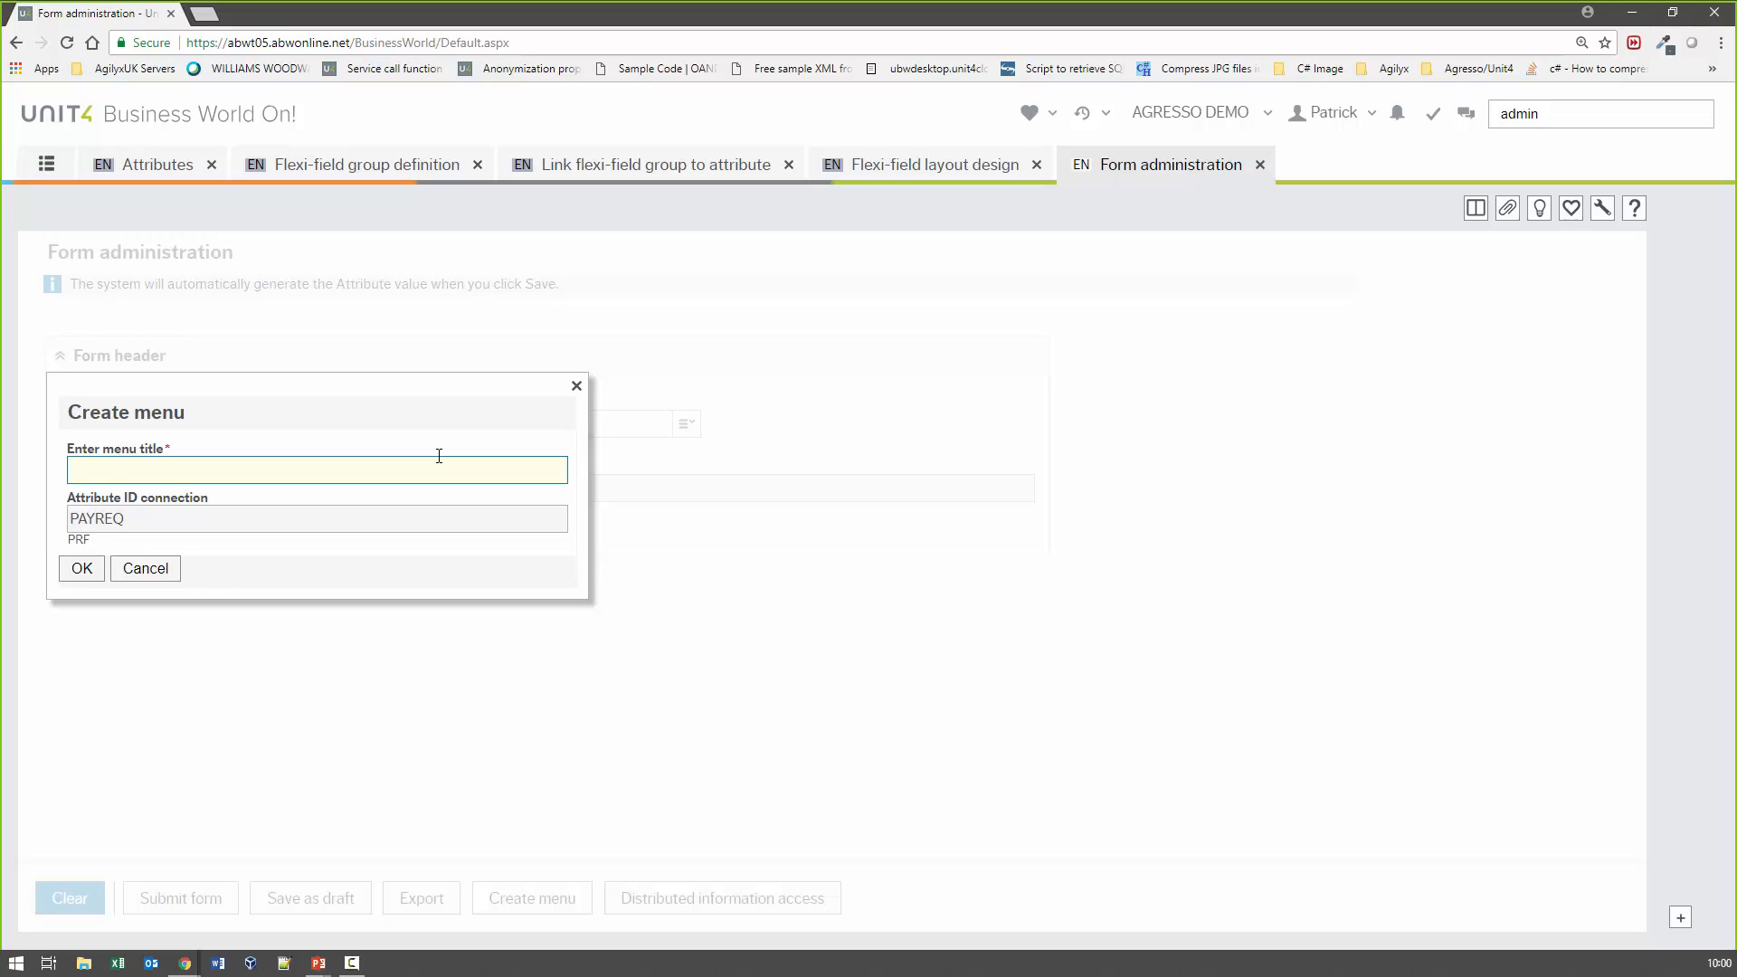
{"action": "left_click", "coordinate": [133, 580]}
{"action": "left_click", "coordinate": [145, 622]}
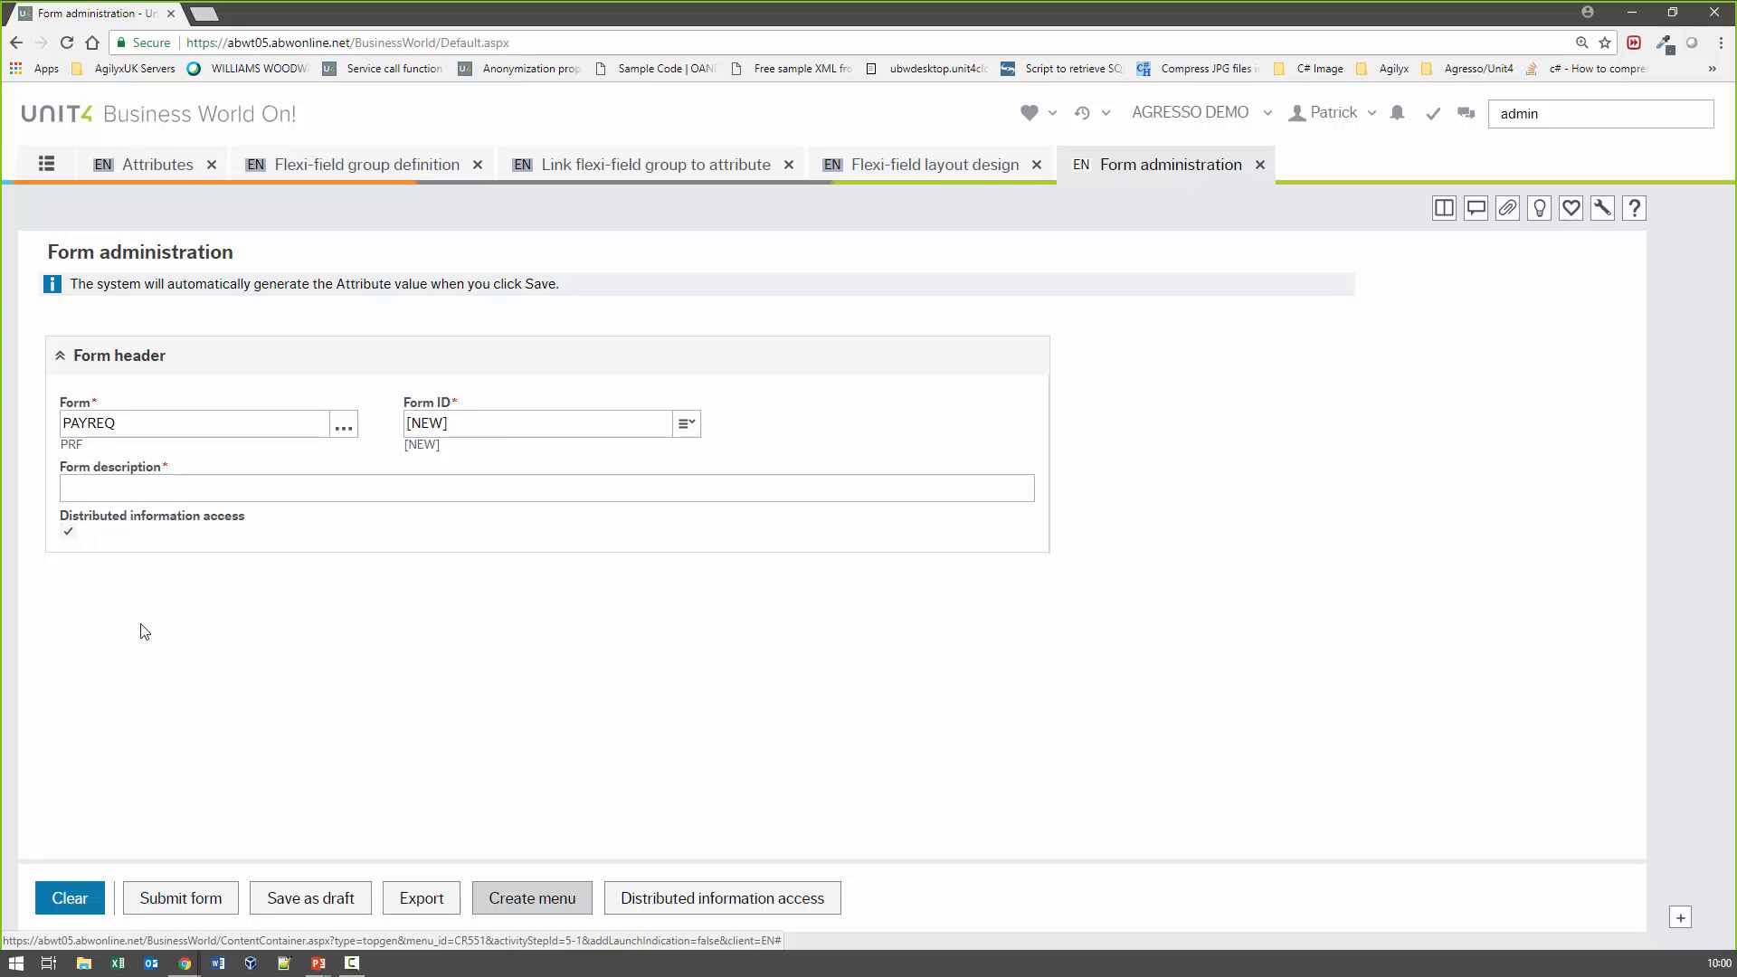
Examine the Forms section of the Common menu, then the form entries in the separate Forms menu
{"action": "left_click", "coordinate": [46, 163]}
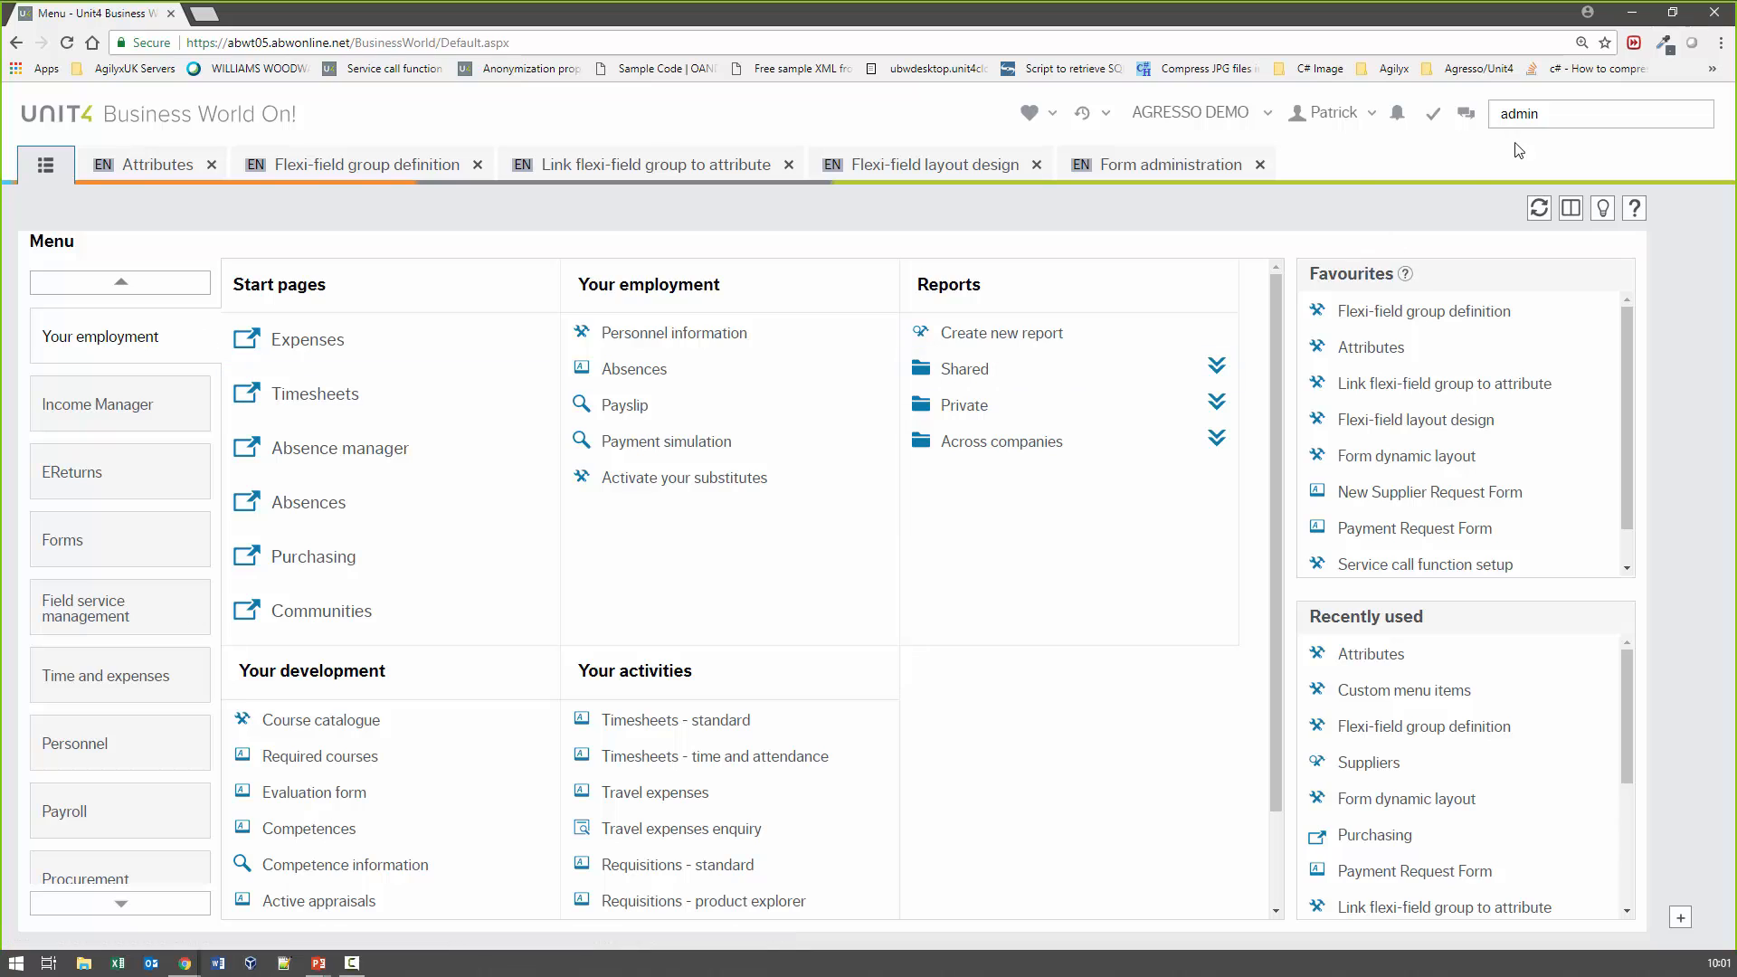
{"action": "left_click", "coordinate": [1536, 112]}
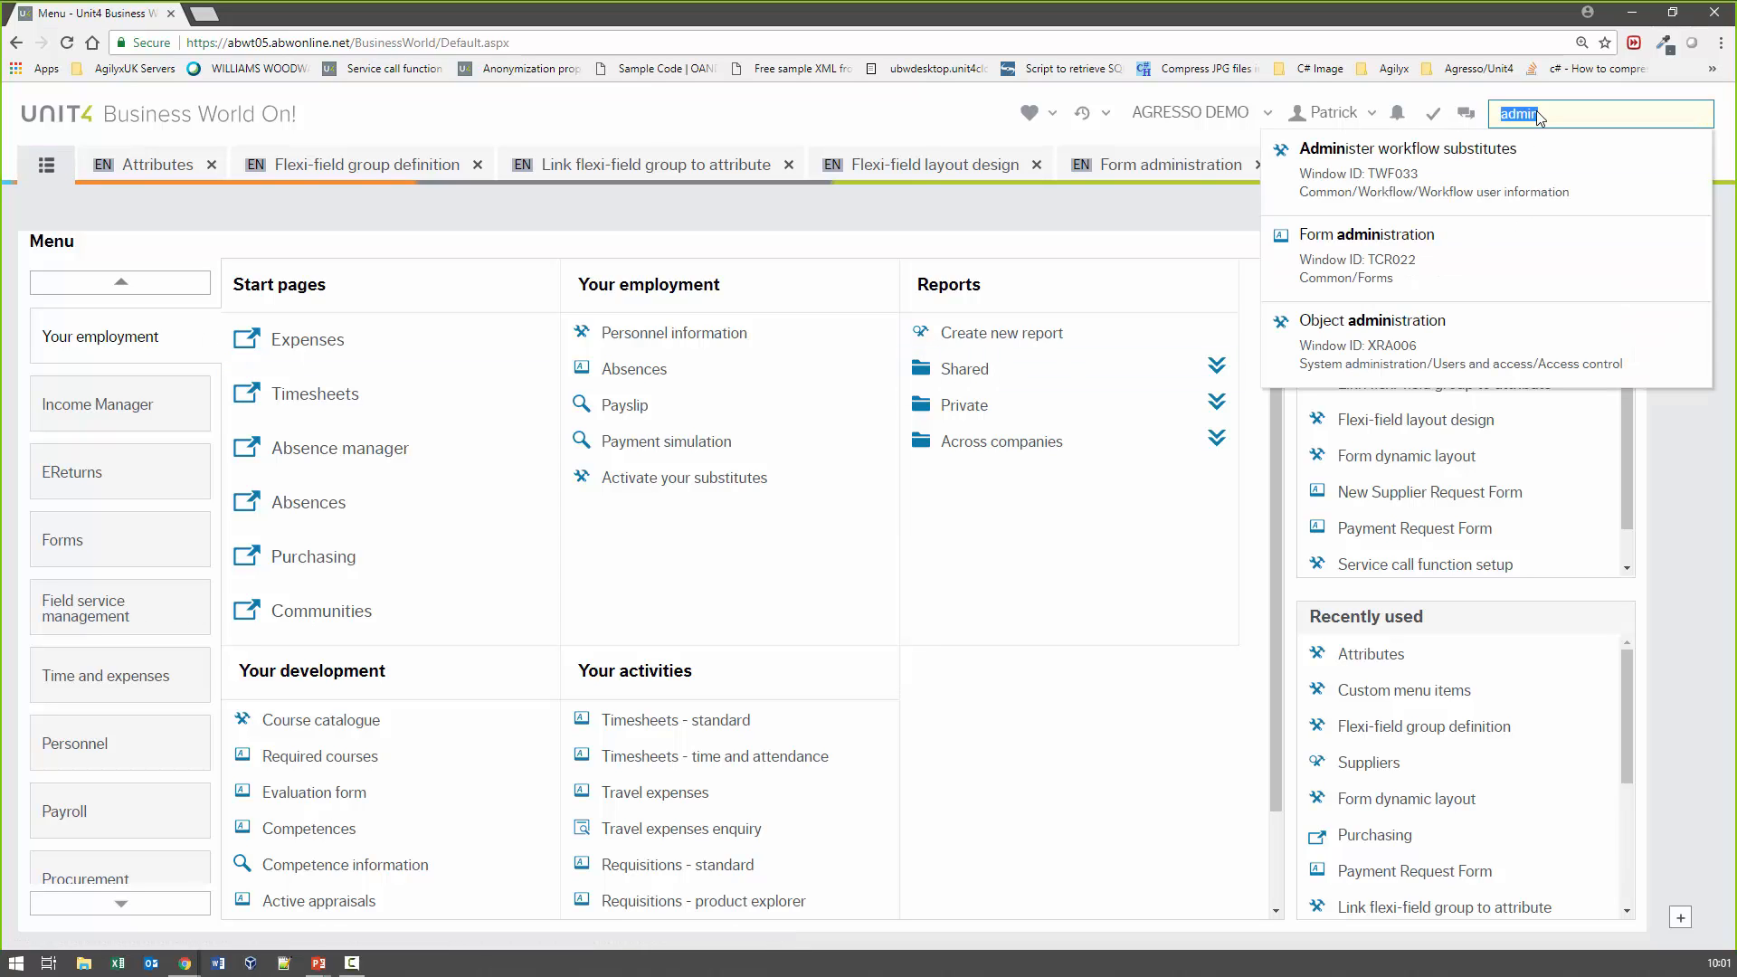
{"action": "left_click", "coordinate": [145, 902]}
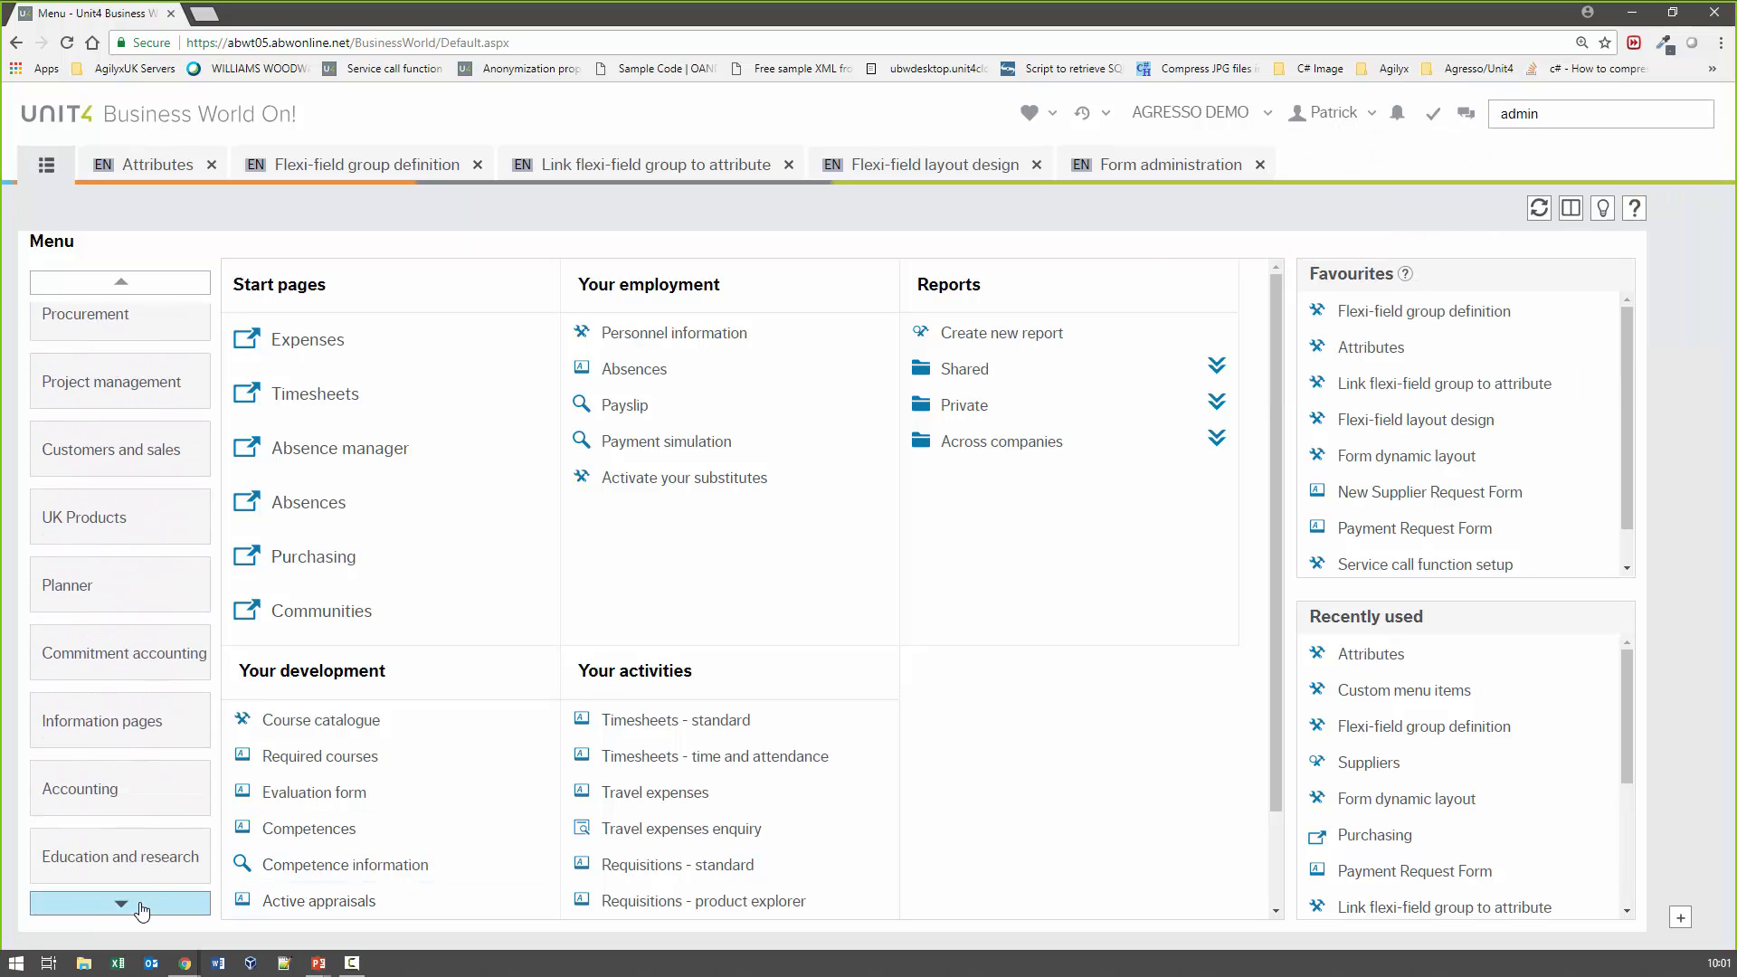
{"action": "left_click", "coordinate": [158, 643]}
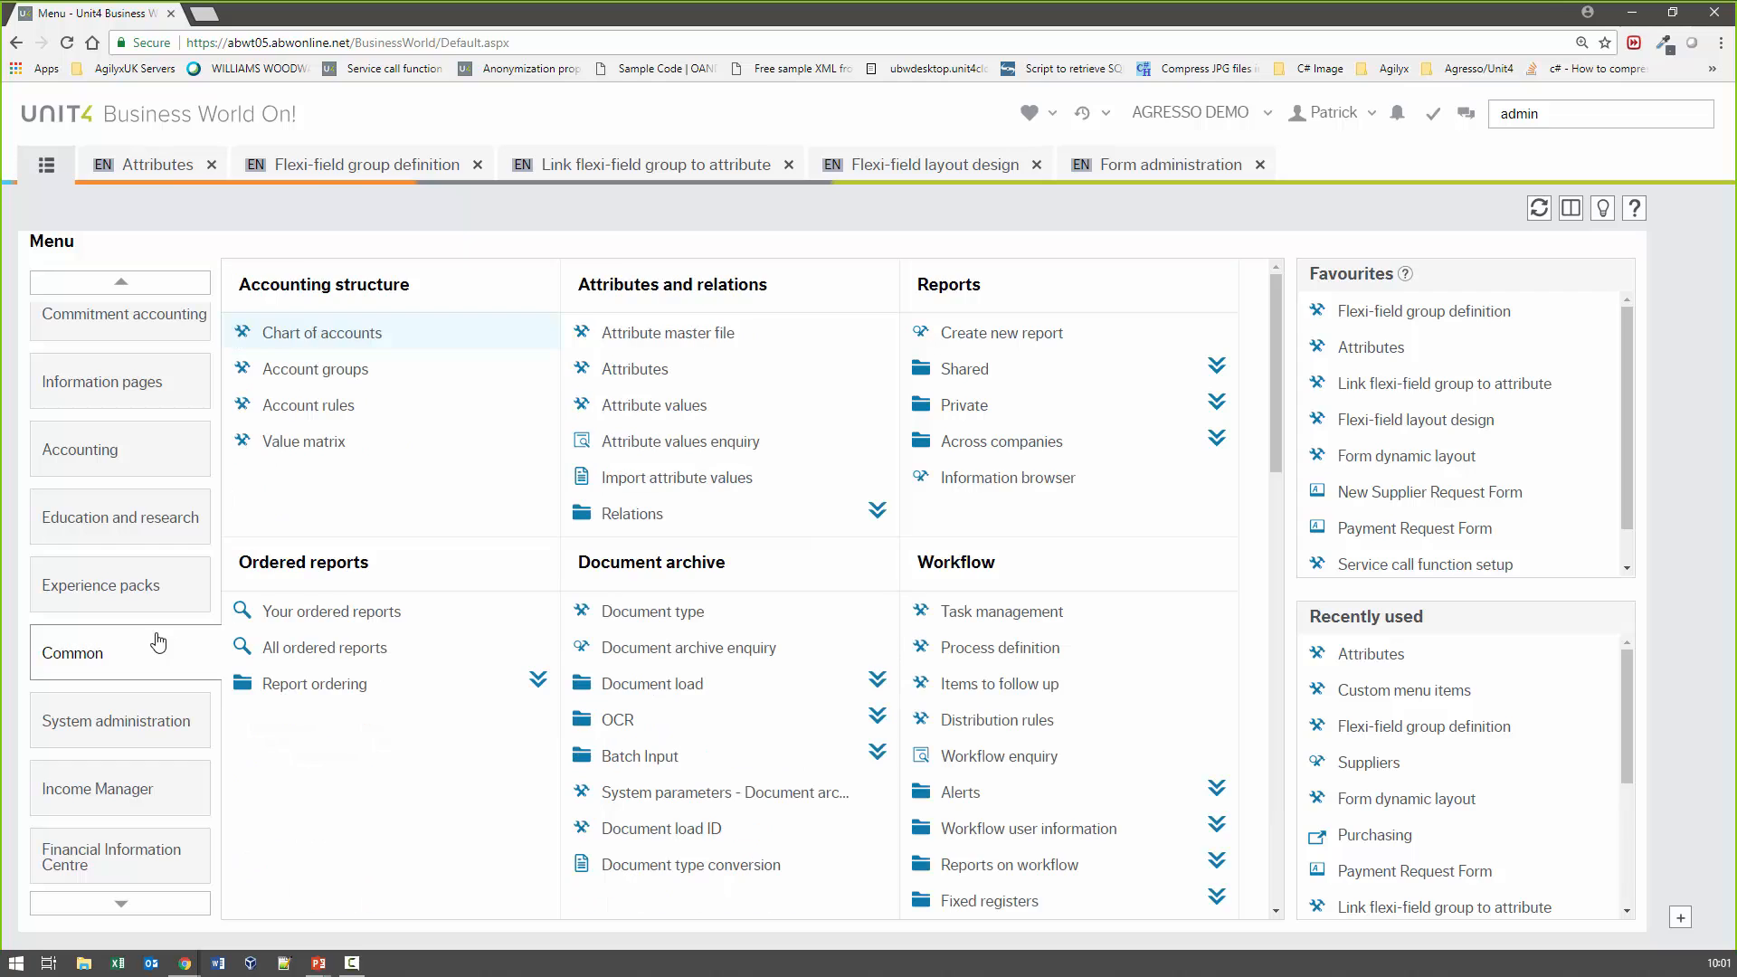
{"action": "scroll", "coordinate": [463, 758], "scroll_direction": "down", "scroll_amount": 7}
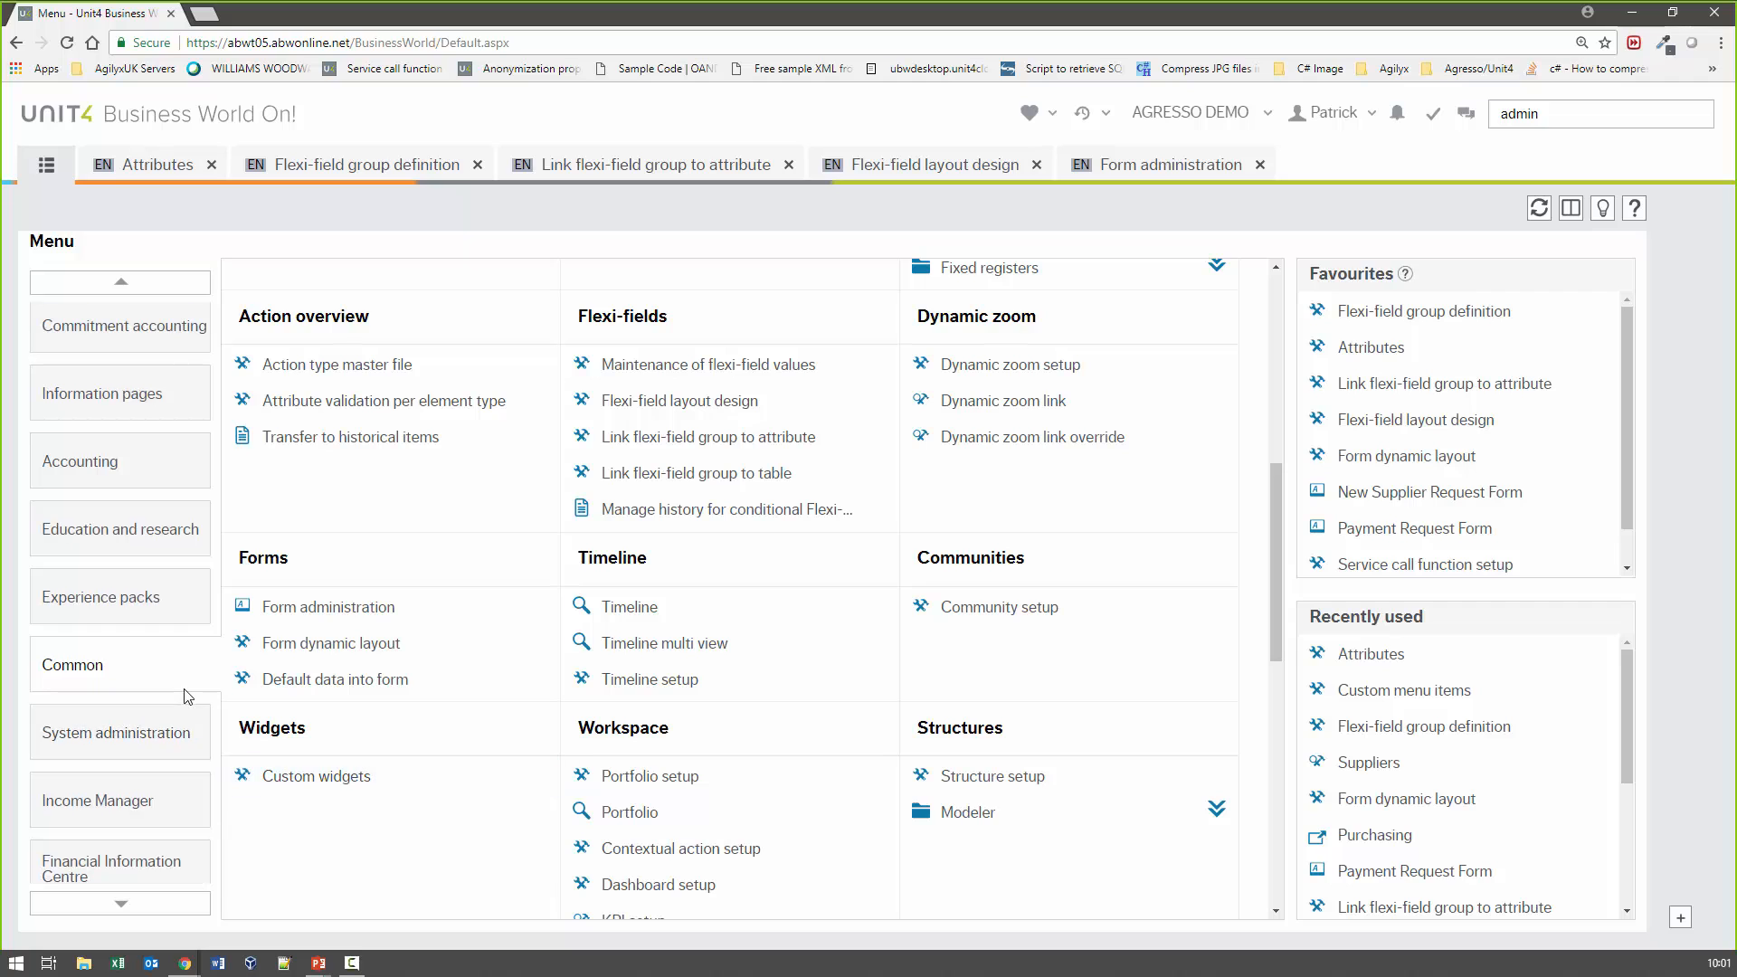
{"action": "scroll", "coordinate": [186, 697], "scroll_direction": "up", "scroll_amount": 2}
{"action": "scroll", "coordinate": [186, 696], "scroll_direction": "up", "scroll_amount": 10}
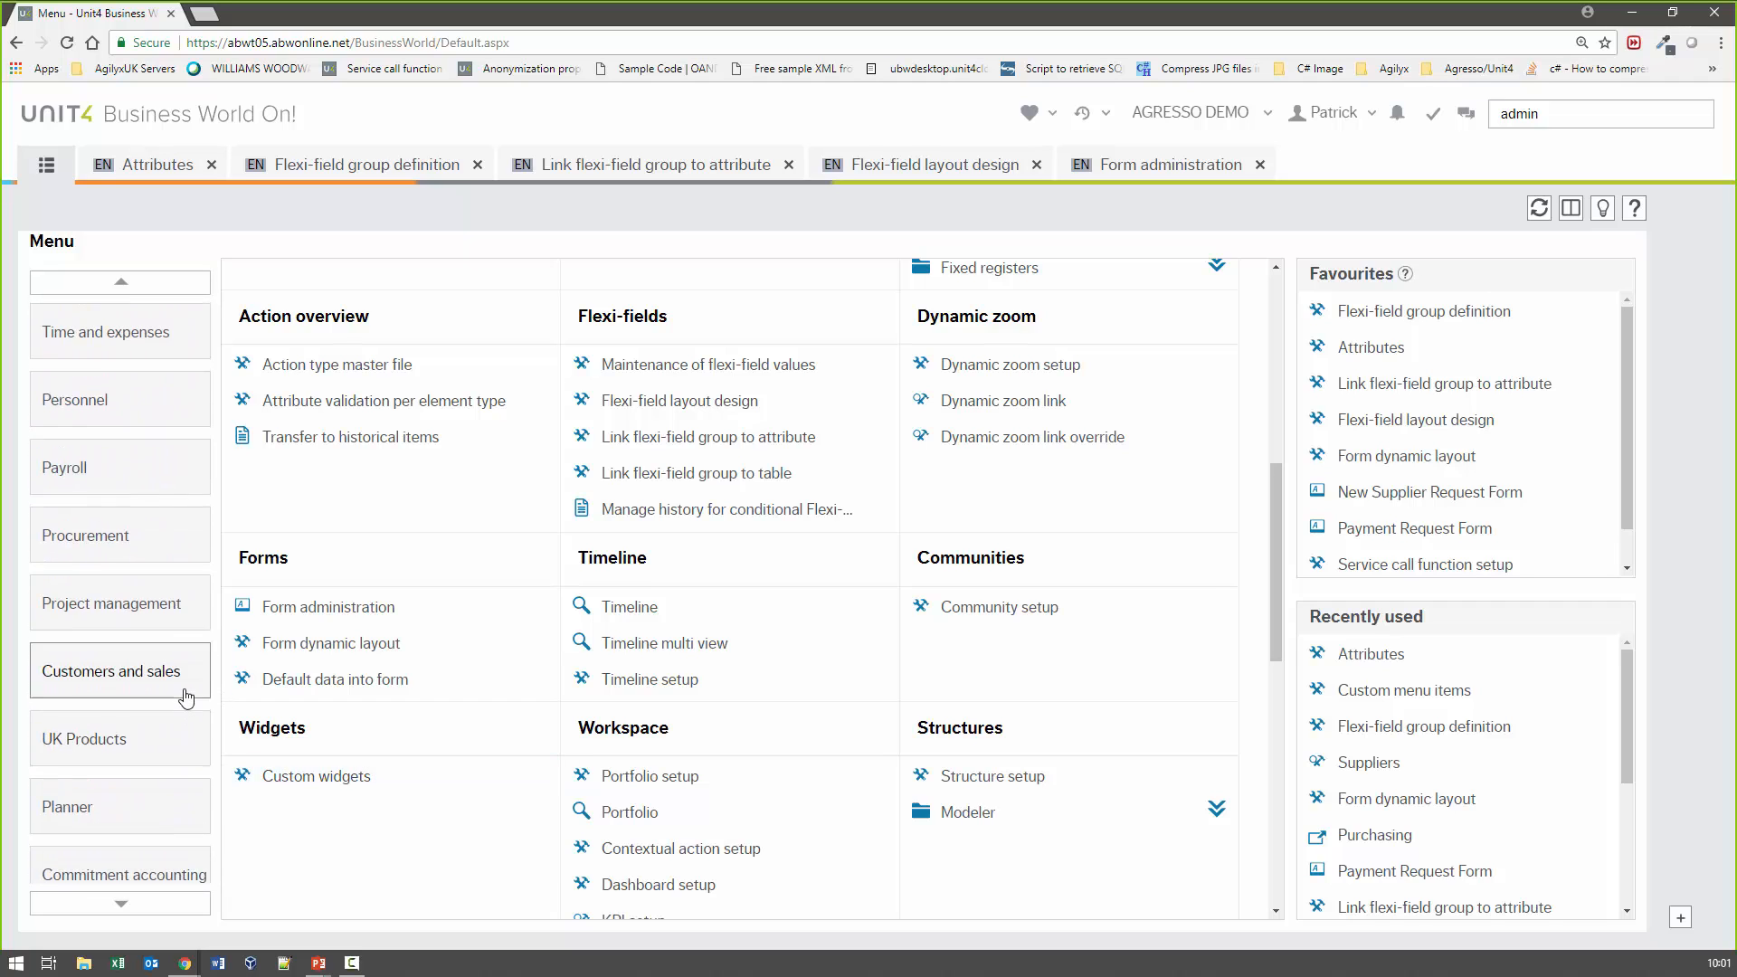
{"action": "scroll", "coordinate": [186, 696], "scroll_direction": "up", "scroll_amount": 2}
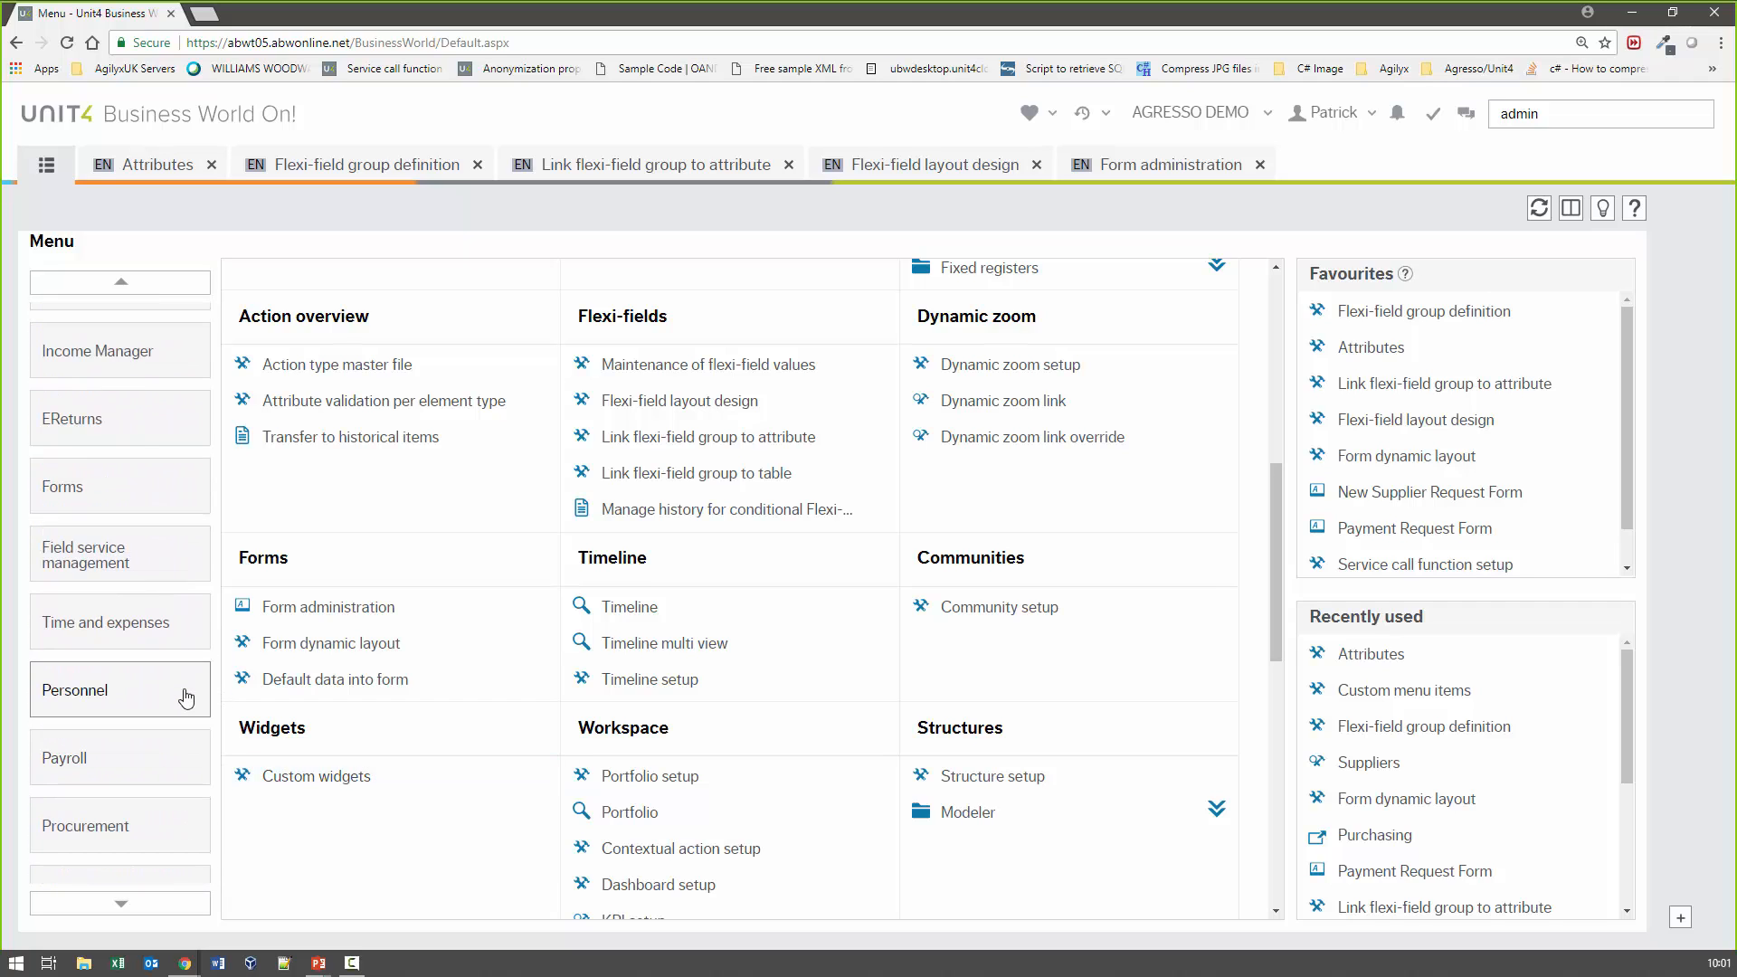
{"action": "left_click", "coordinate": [113, 501]}
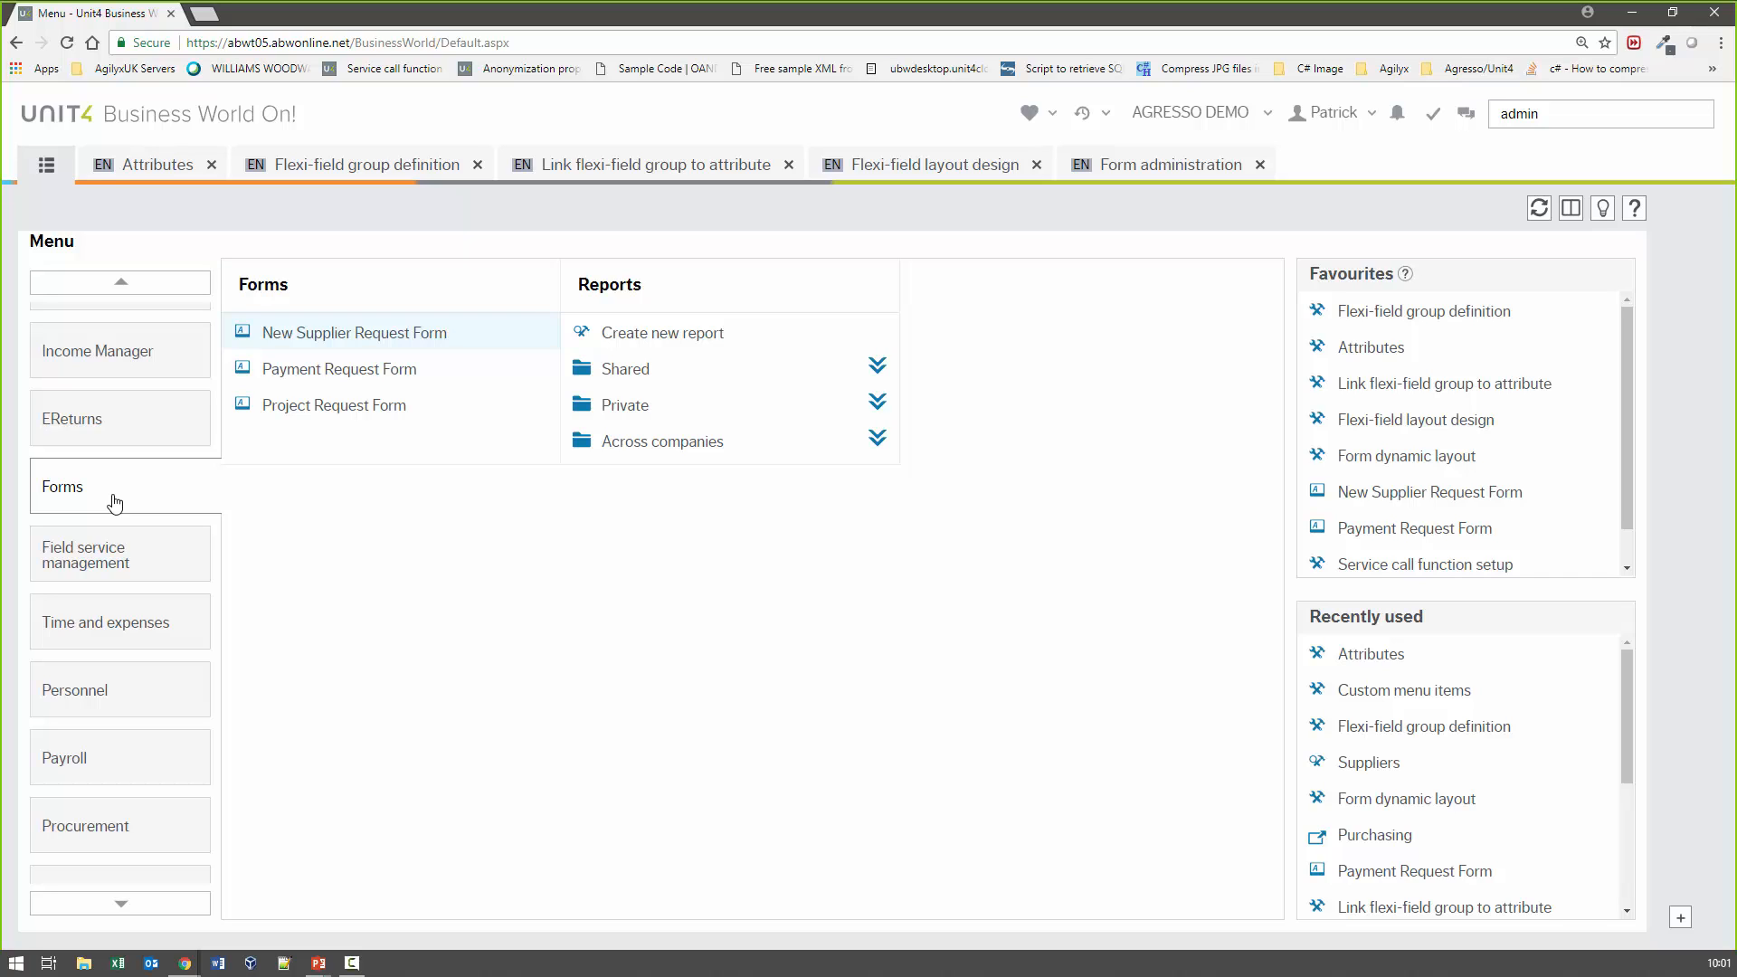
Search for "cust" and open the Custom menu items window
{"action": "left_click", "coordinate": [1547, 116]}
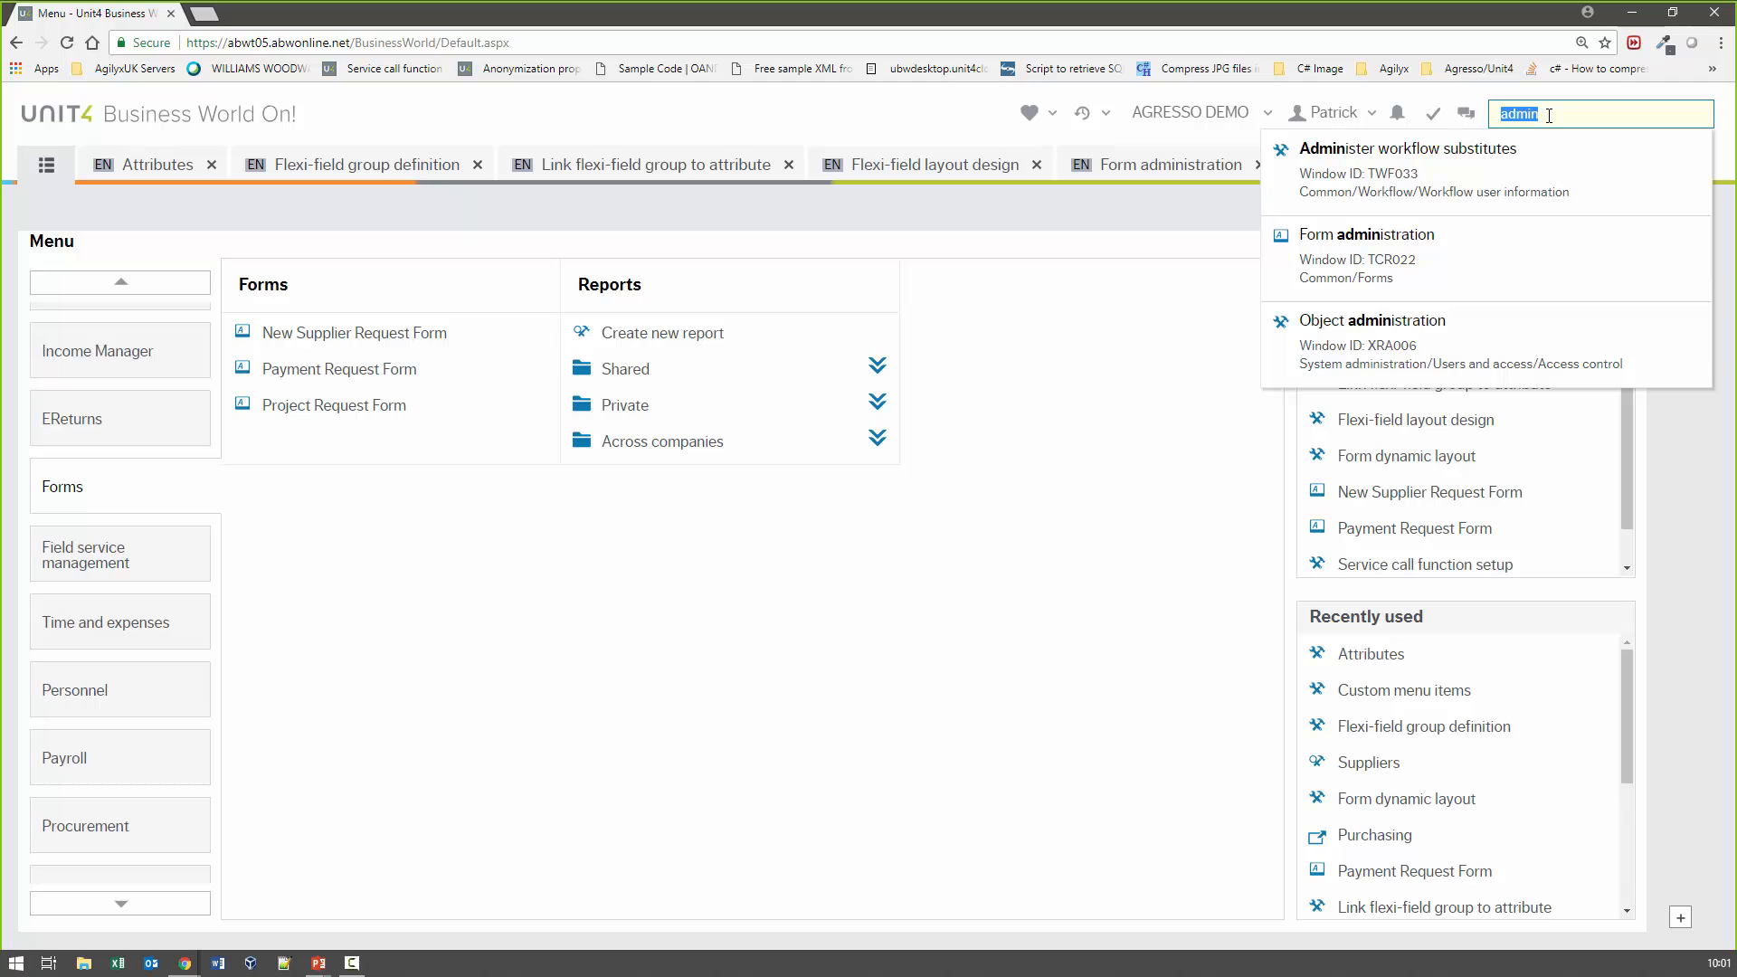
{"action": "type", "text": "cusm"}
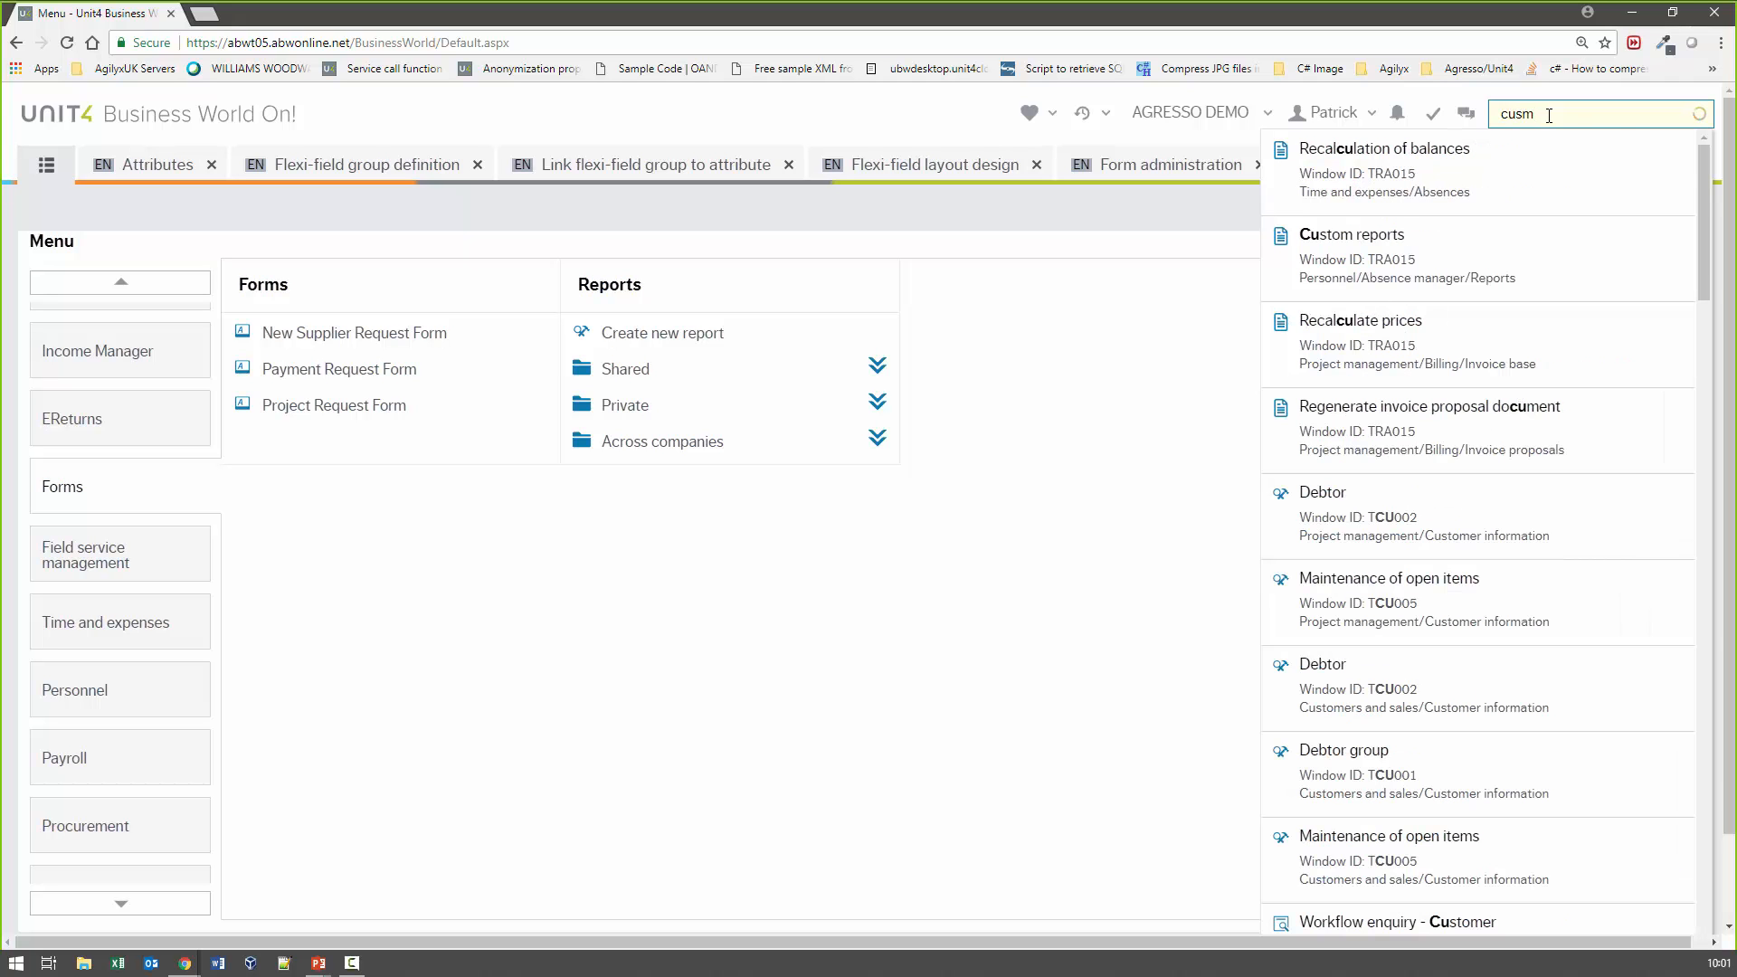
{"action": "key", "text": "BackSpace"}
{"action": "key", "text": "BackSpace"}
{"action": "key", "text": "BackSpace"}
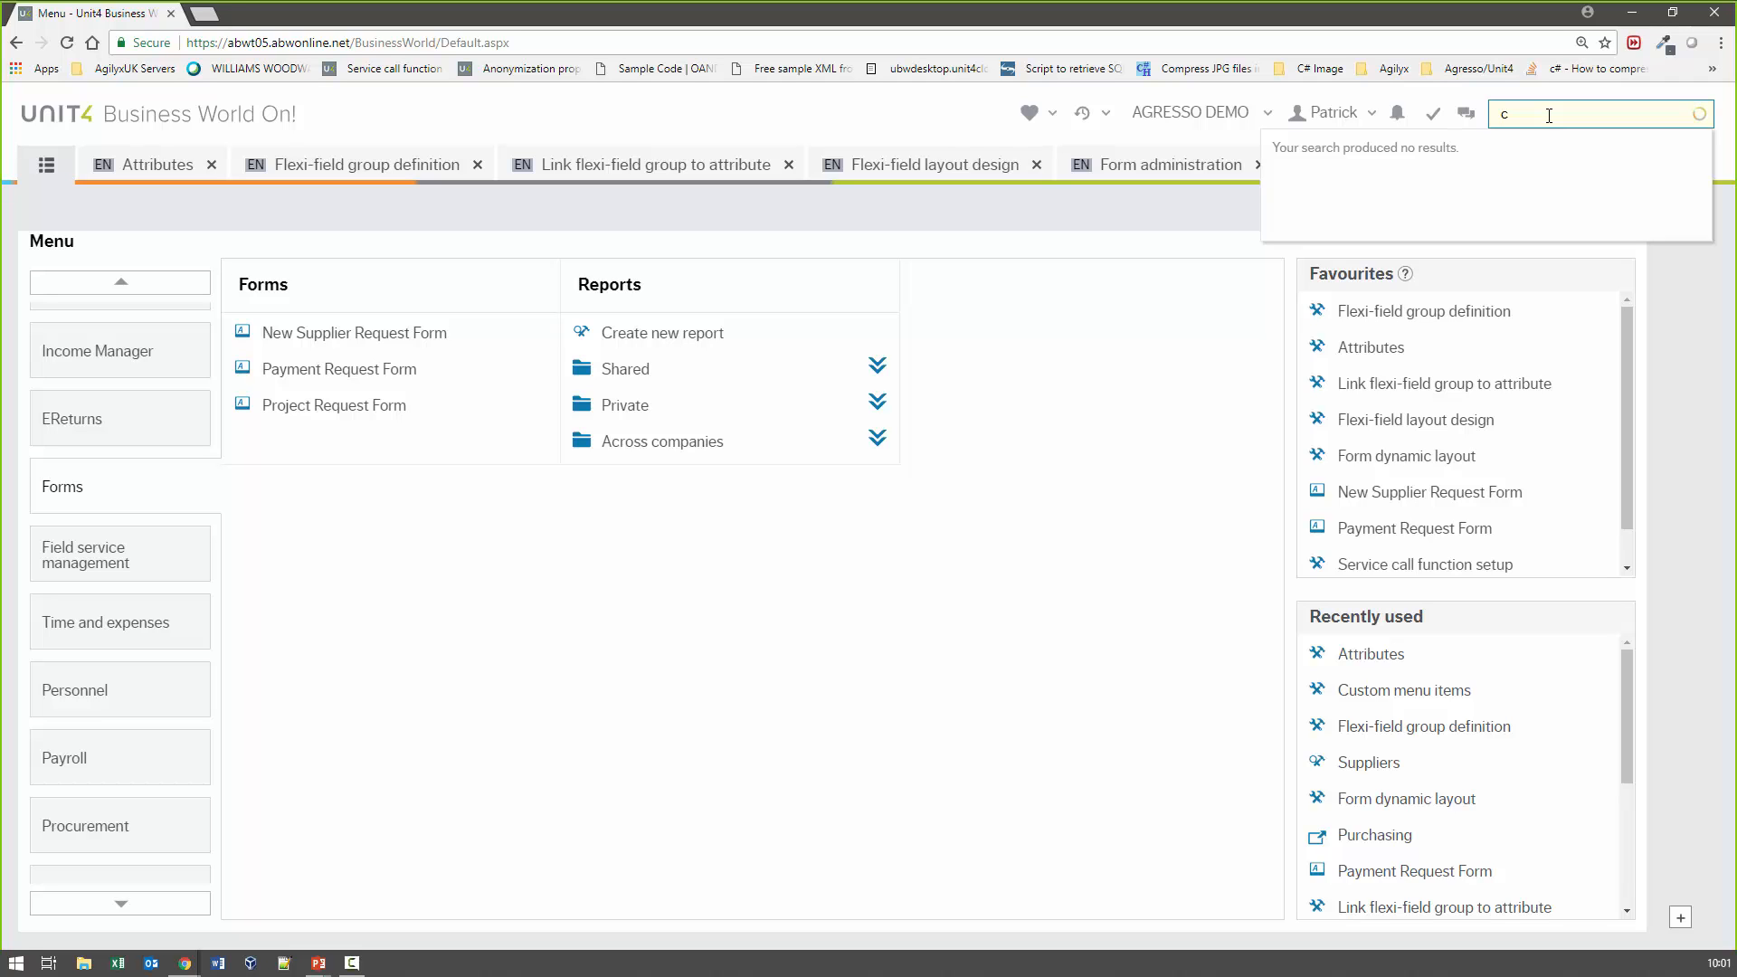
{"action": "type", "text": "ust"}
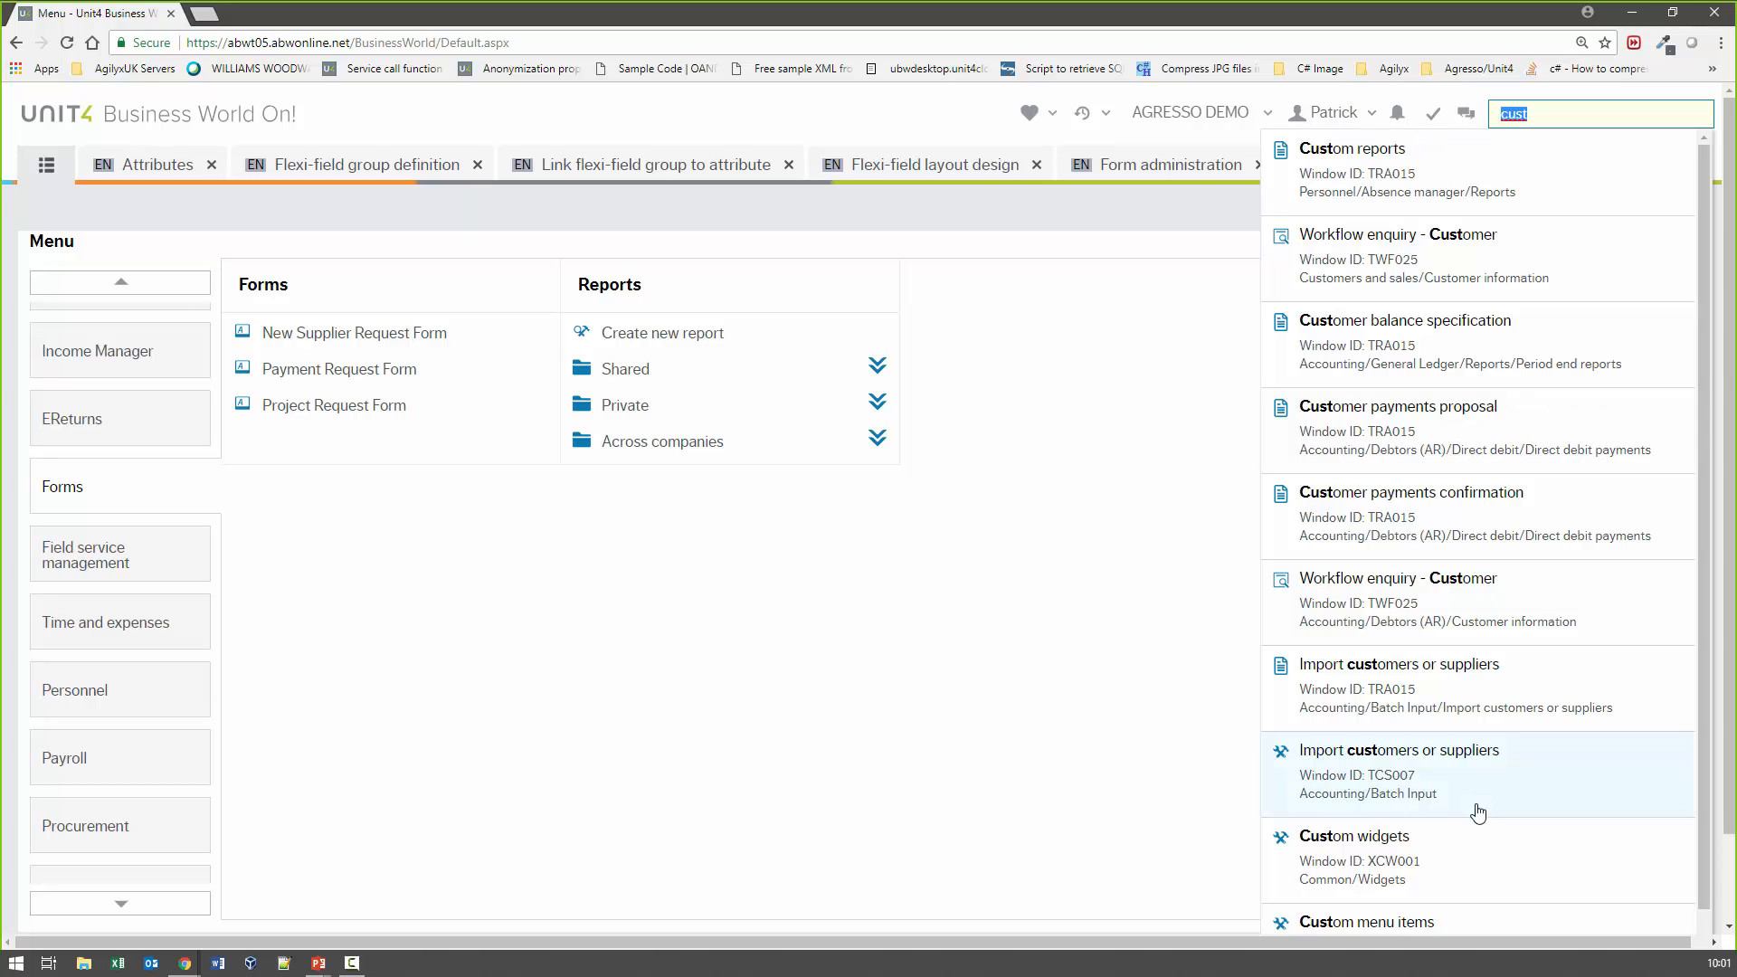
{"action": "left_click", "coordinate": [1419, 920]}
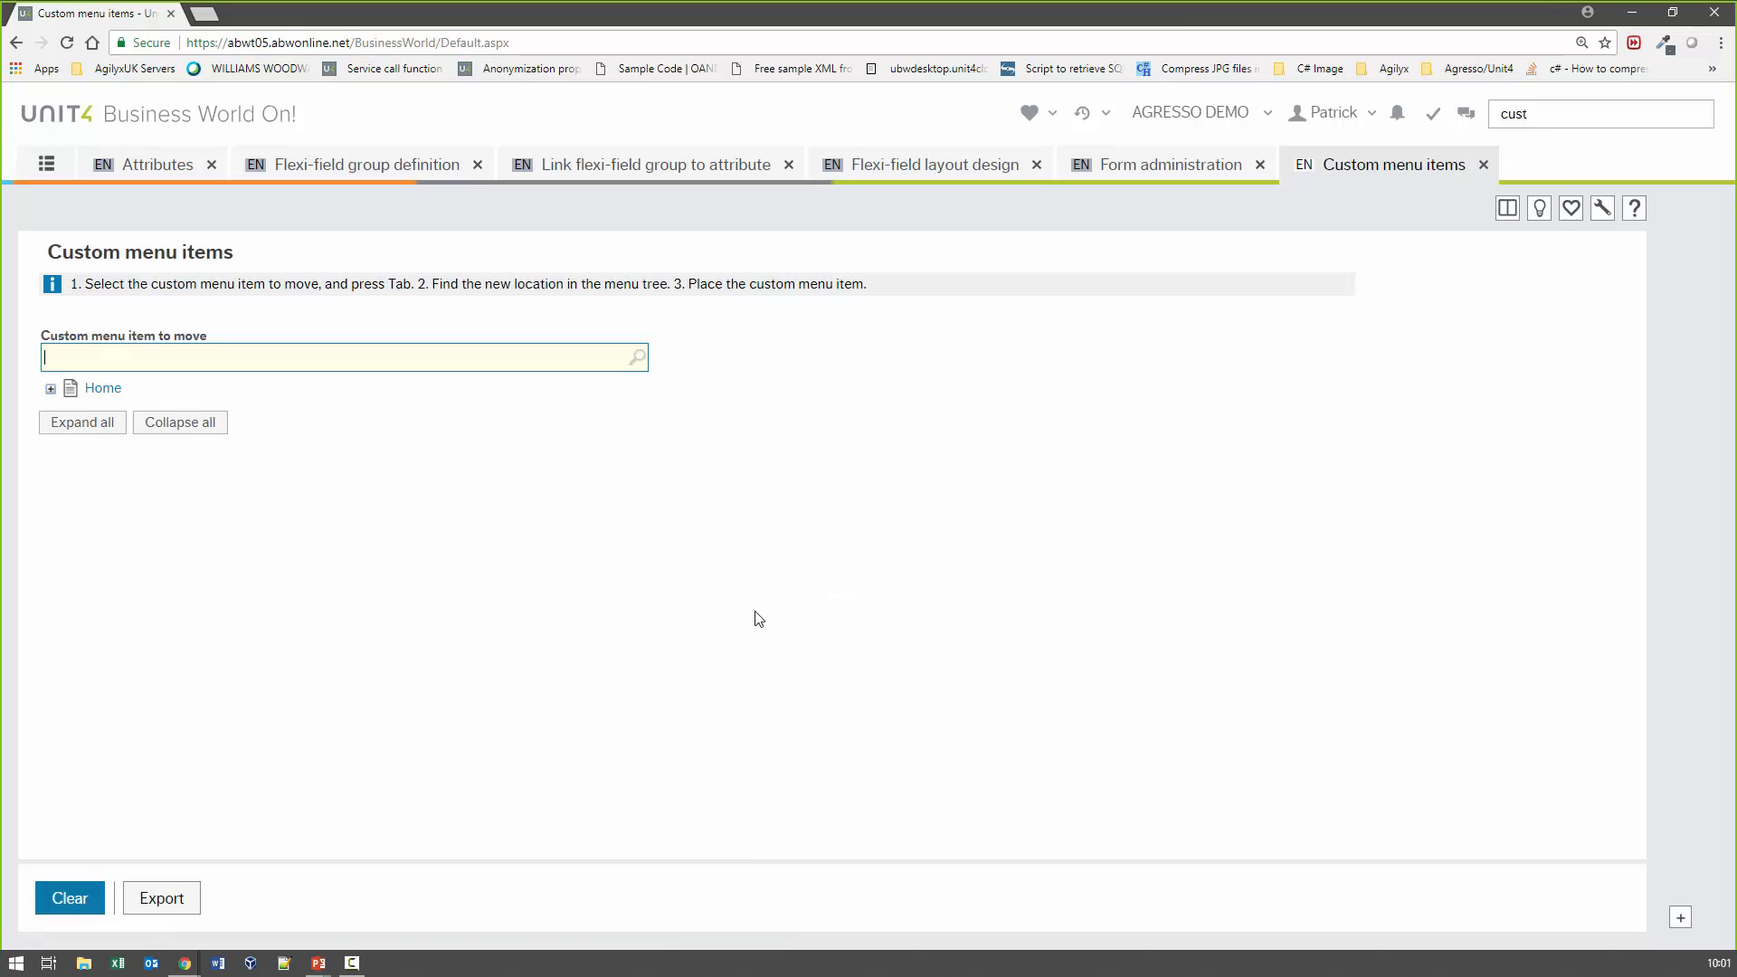
Select Project Request Form as the custom menu item to move and examine the Forms folder under Common in the menu tree
{"action": "type", "text": "Project Request Form"}
{"action": "left_click", "coordinate": [147, 384]}
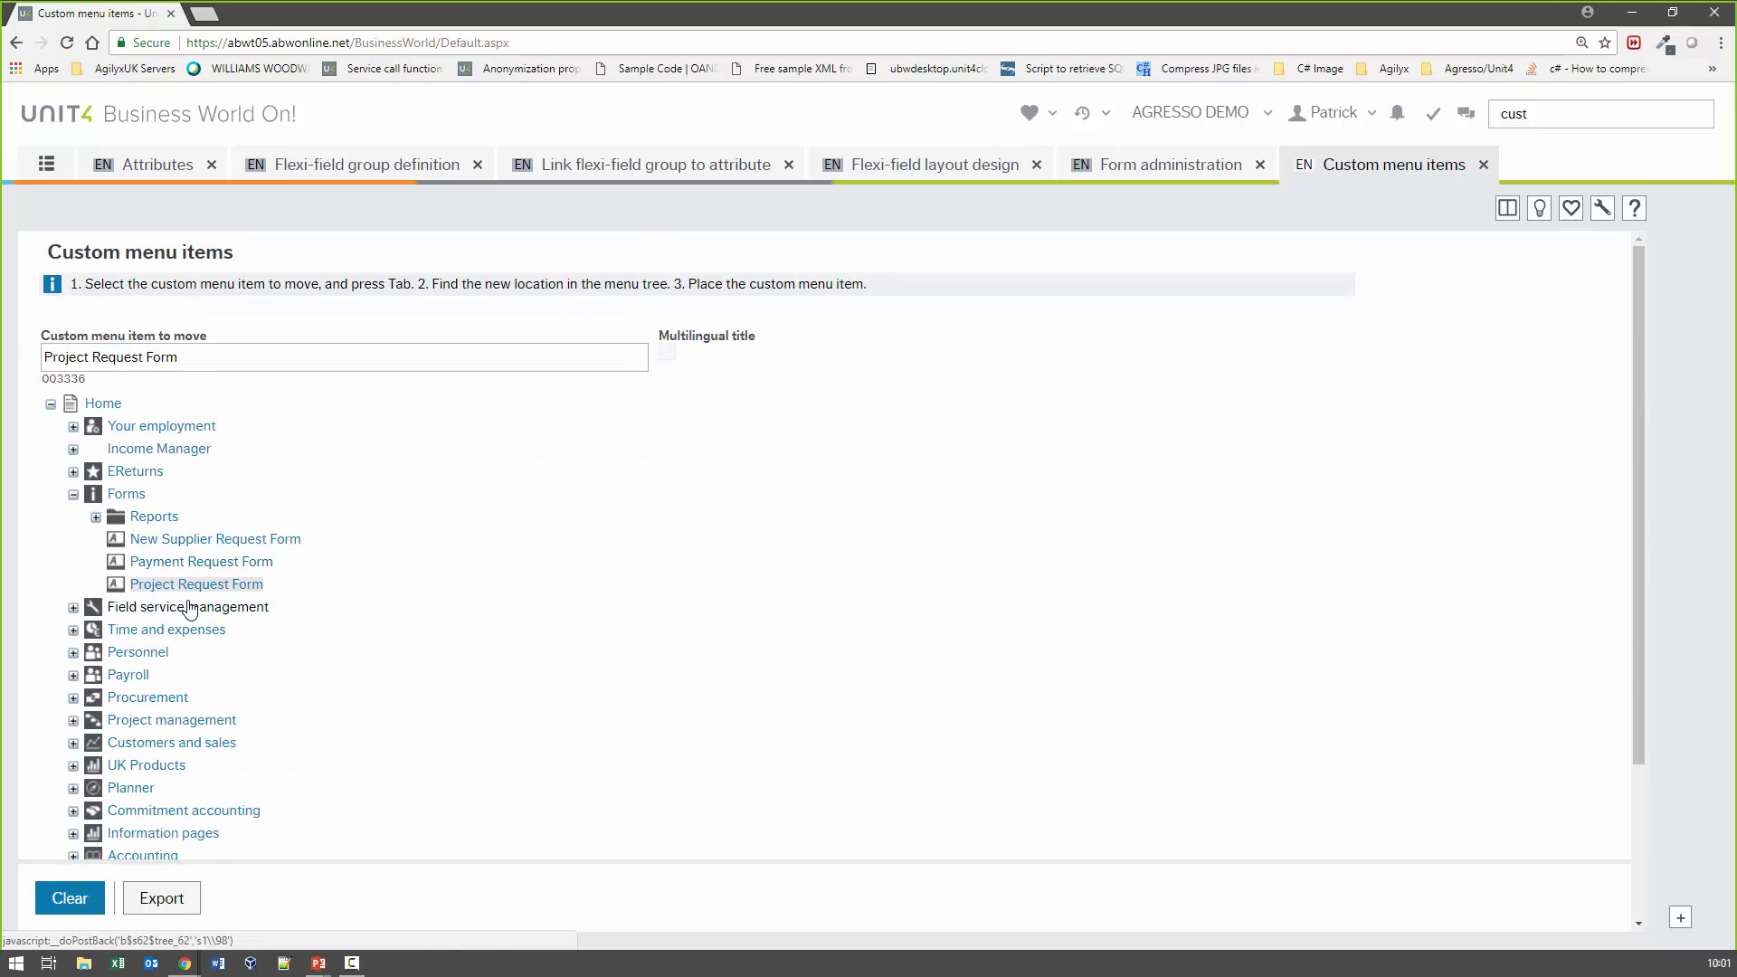
{"action": "scroll", "coordinate": [181, 606], "scroll_direction": "down", "scroll_amount": 3}
{"action": "left_click", "coordinate": [73, 718]}
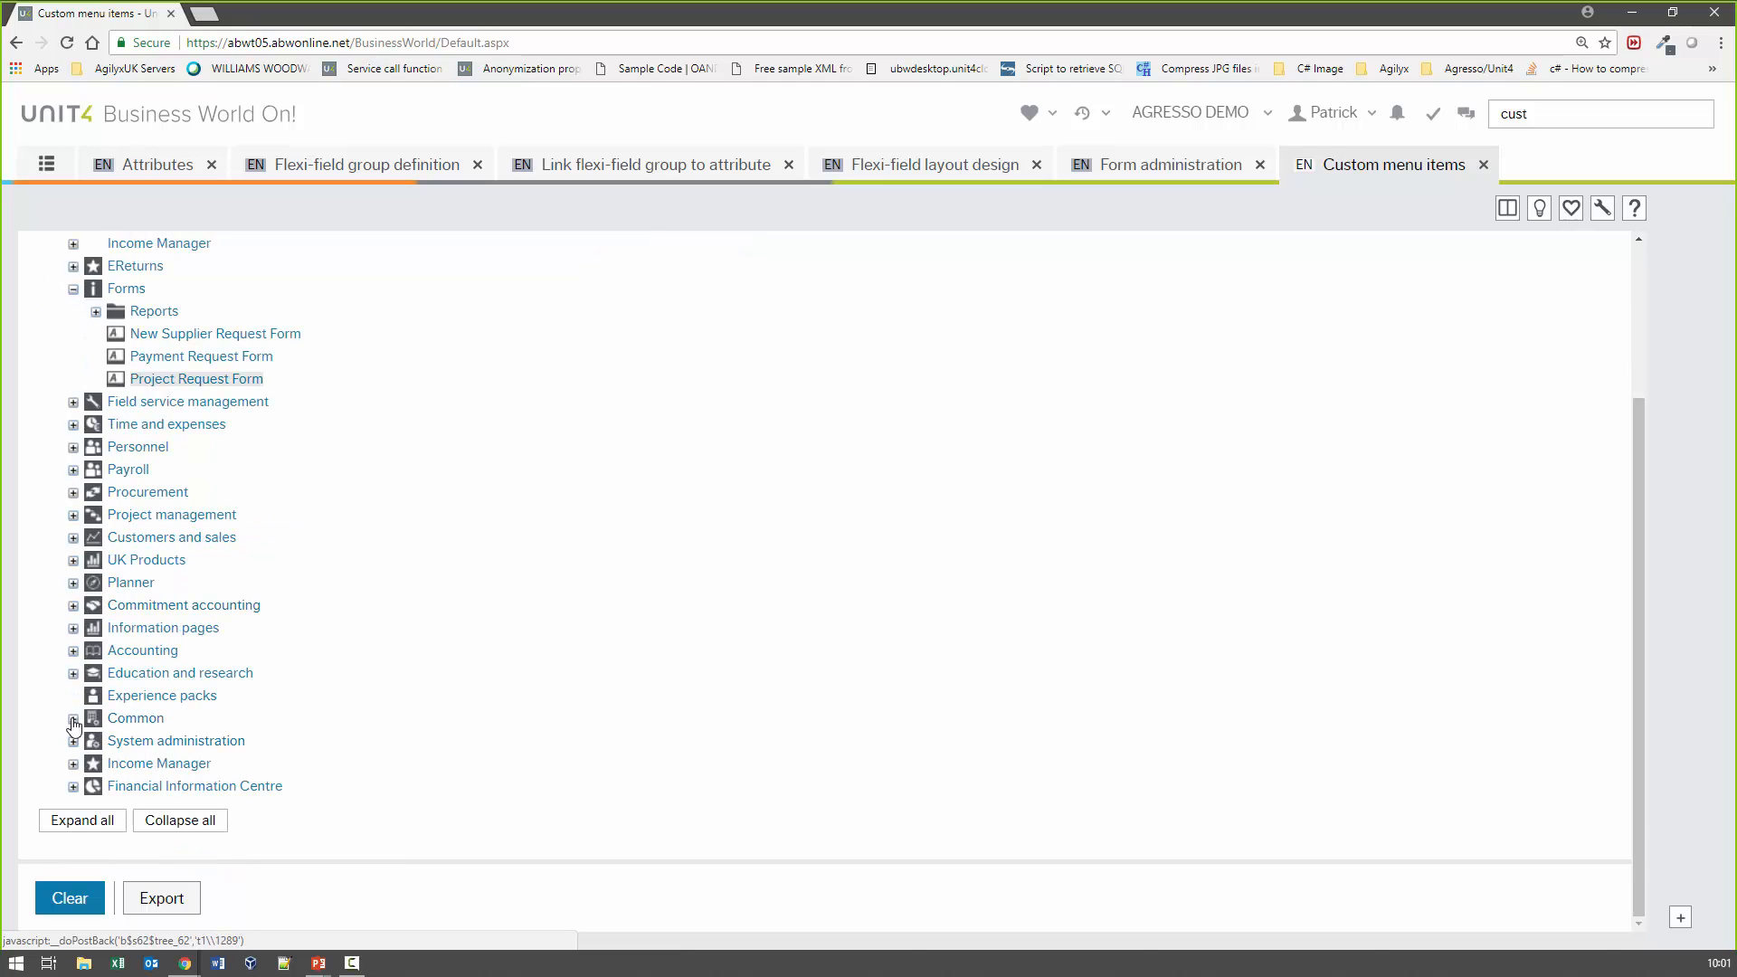
{"action": "scroll", "coordinate": [251, 740], "scroll_direction": "down", "scroll_amount": 6}
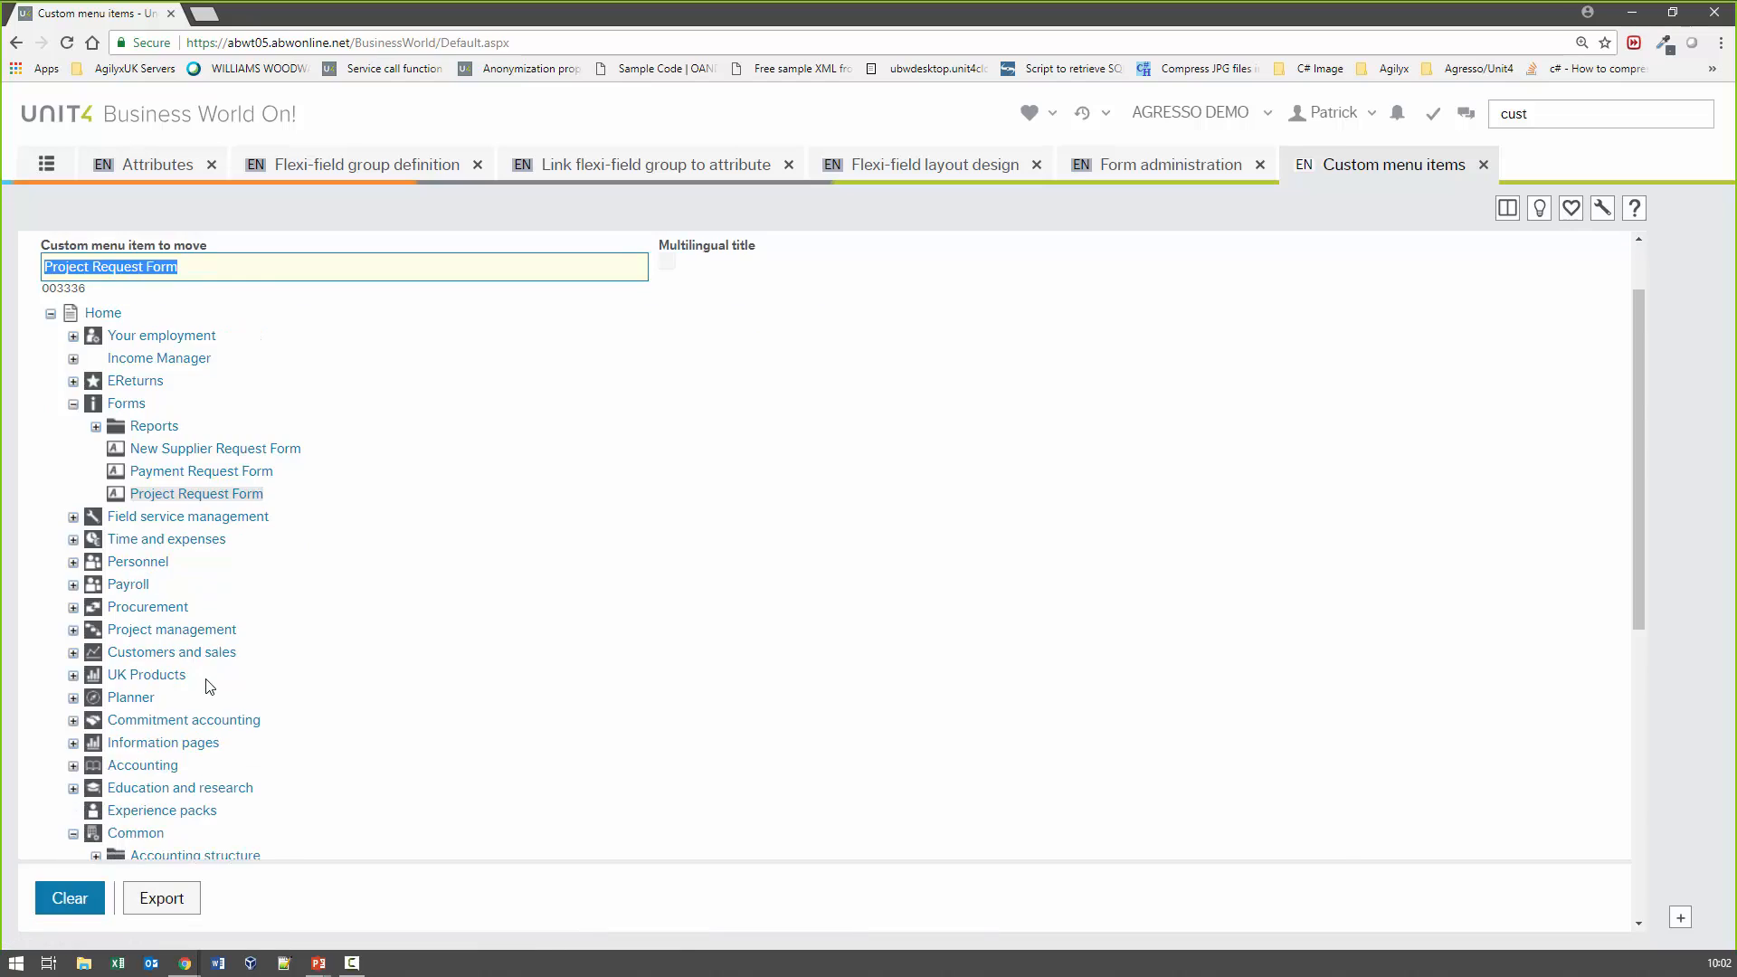
{"action": "scroll", "coordinate": [193, 674], "scroll_direction": "down", "scroll_amount": 6}
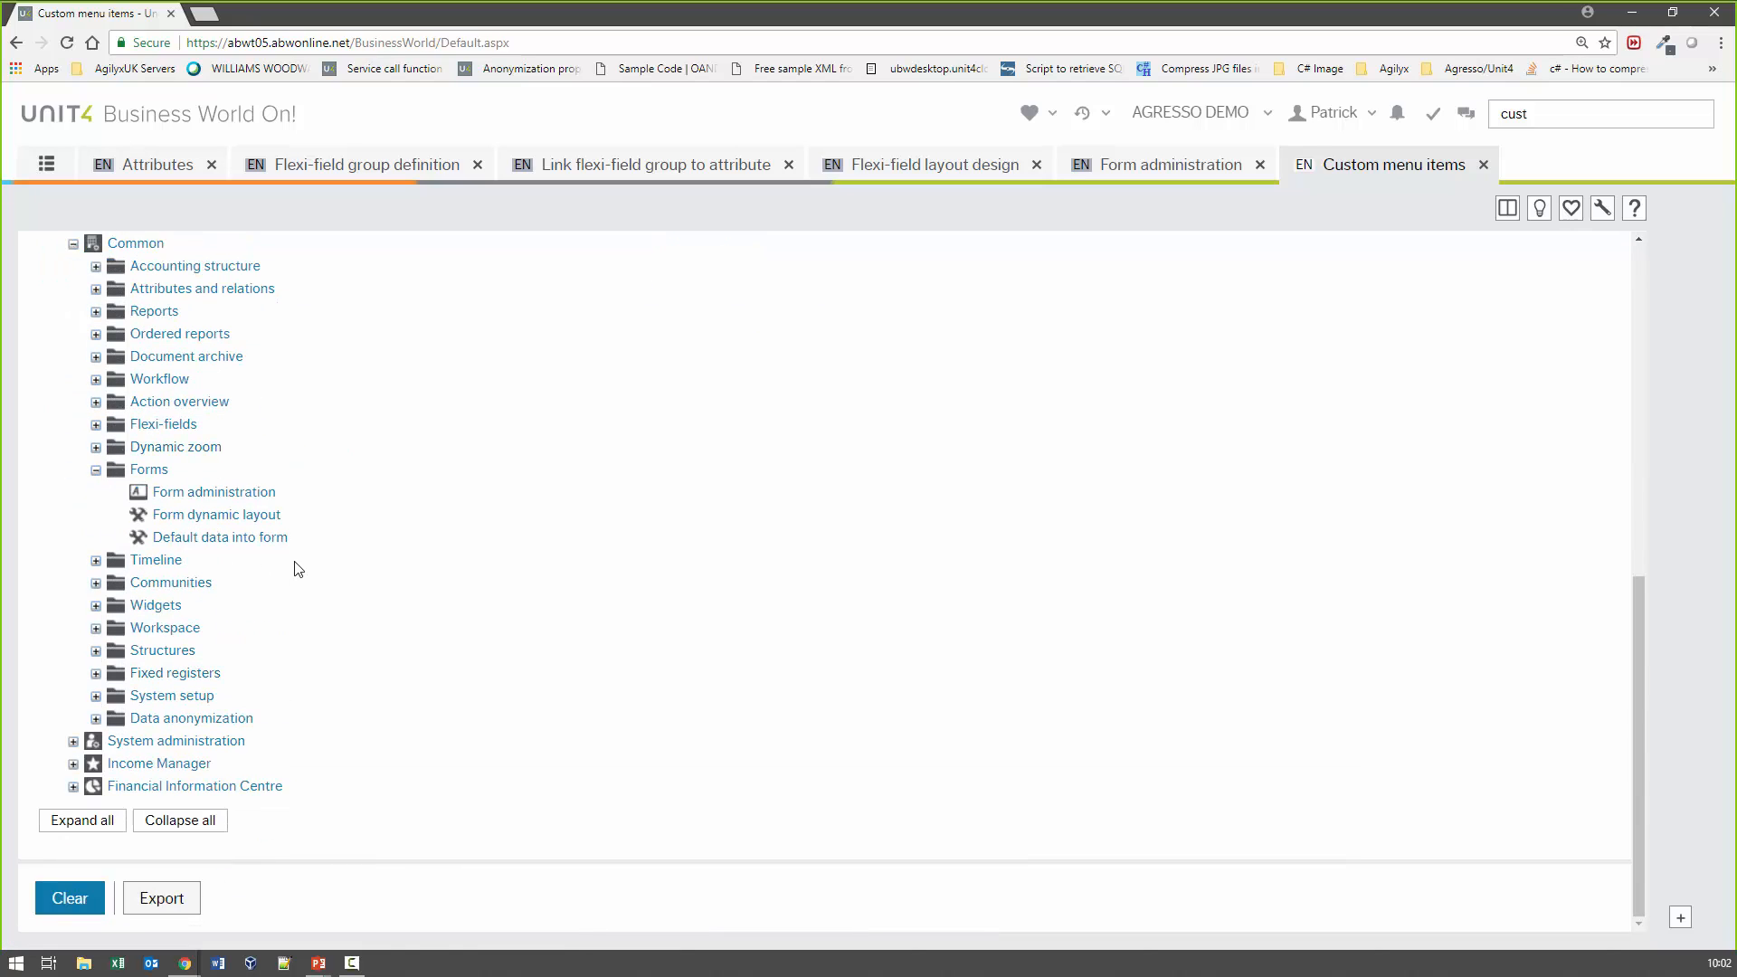
Check the branch and placement options for the main Forms folder in the menu tree
{"action": "scroll", "coordinate": [203, 540], "scroll_direction": "up", "scroll_amount": 6}
{"action": "scroll", "coordinate": [202, 540], "scroll_direction": "up", "scroll_amount": 2}
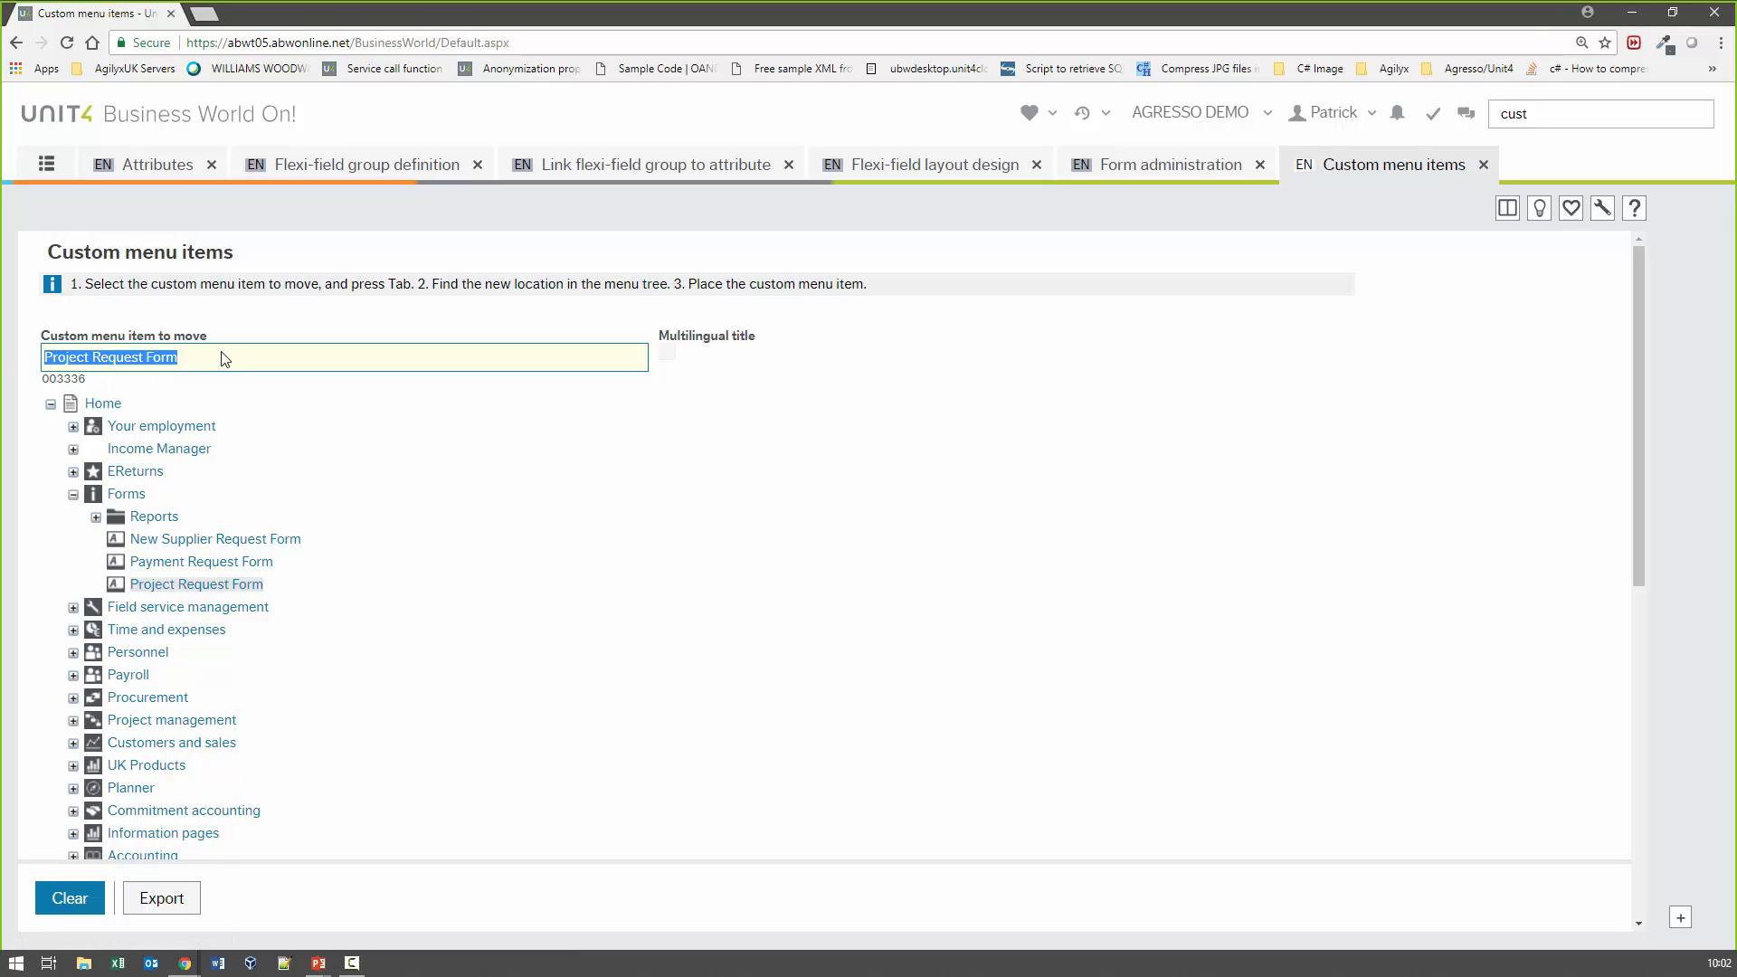
{"action": "left_click", "coordinate": [138, 500]}
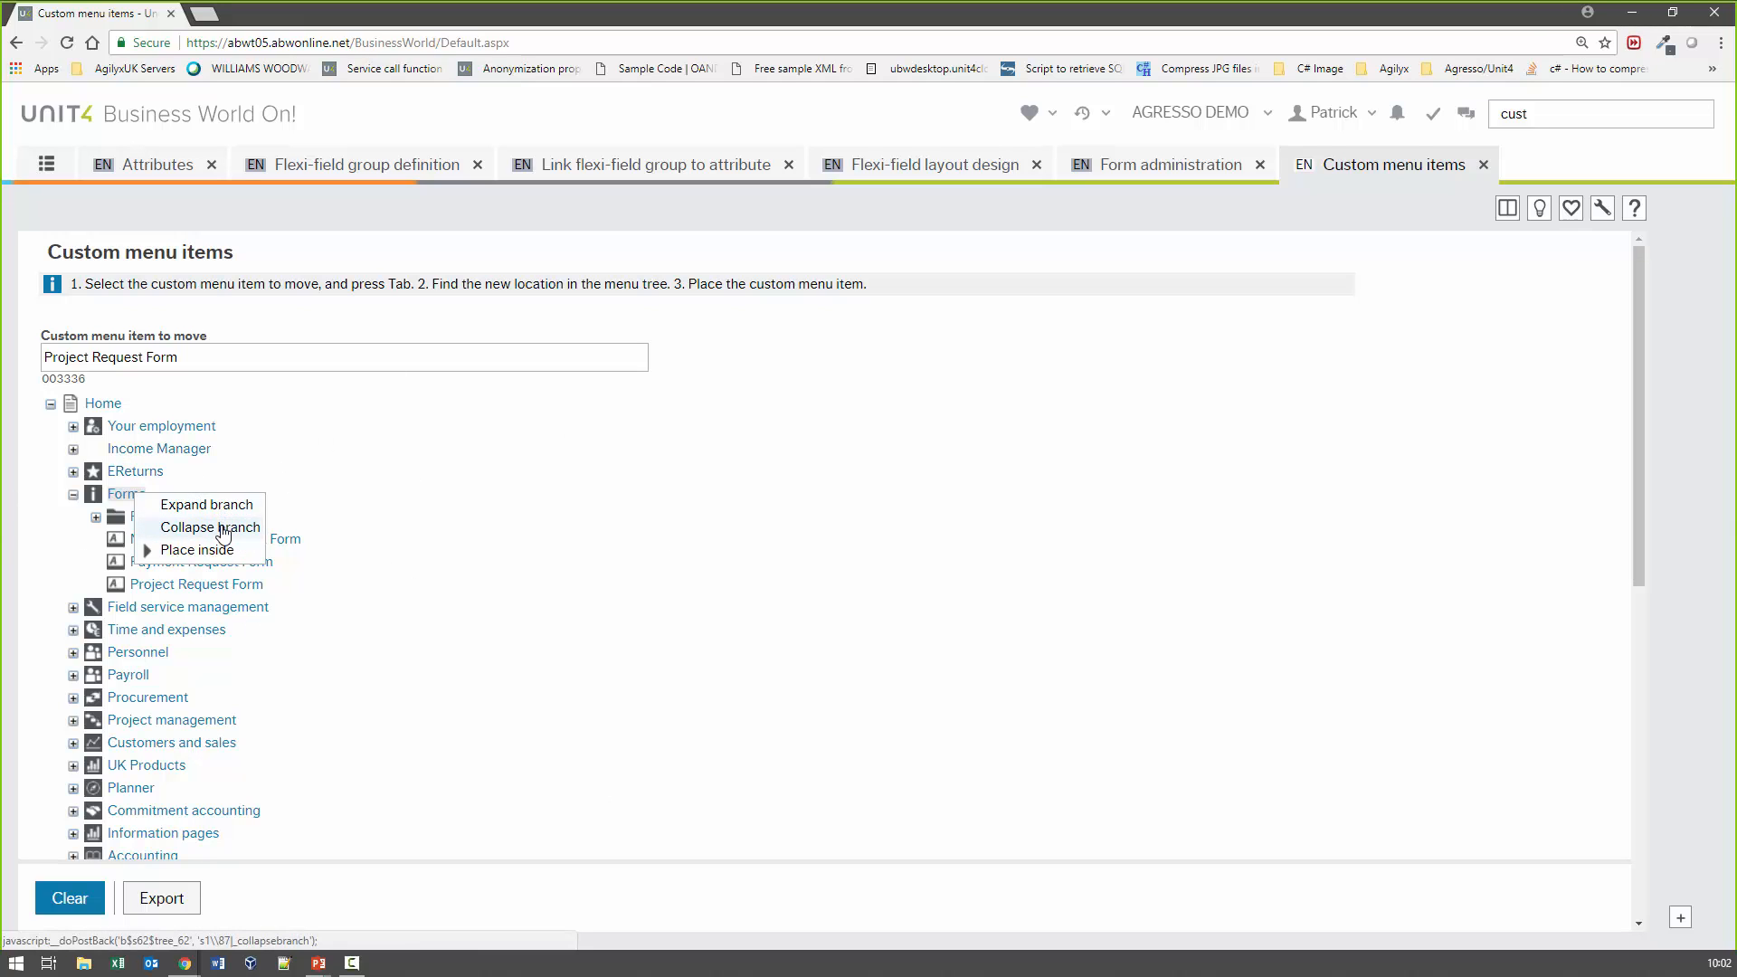
{"action": "left_click", "coordinate": [223, 527]}
Return to the main menu, search for "menu ac" and open the Menu access window
{"action": "left_click", "coordinate": [47, 166]}
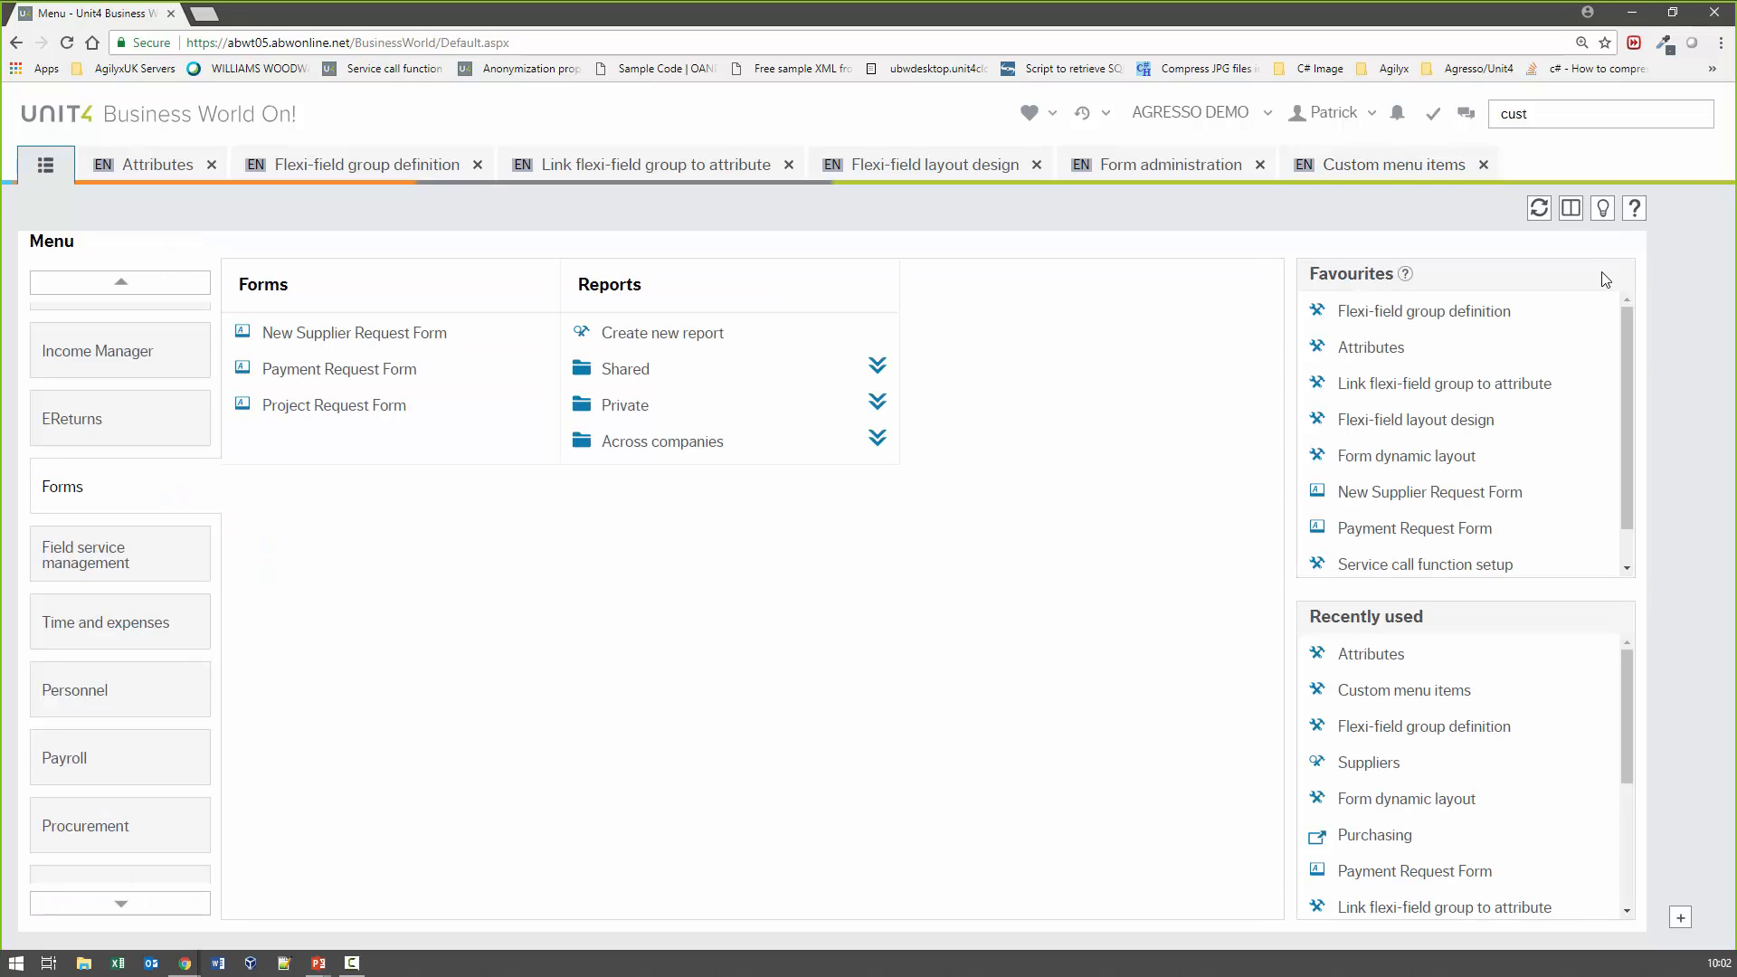
{"action": "left_click", "coordinate": [1586, 115]}
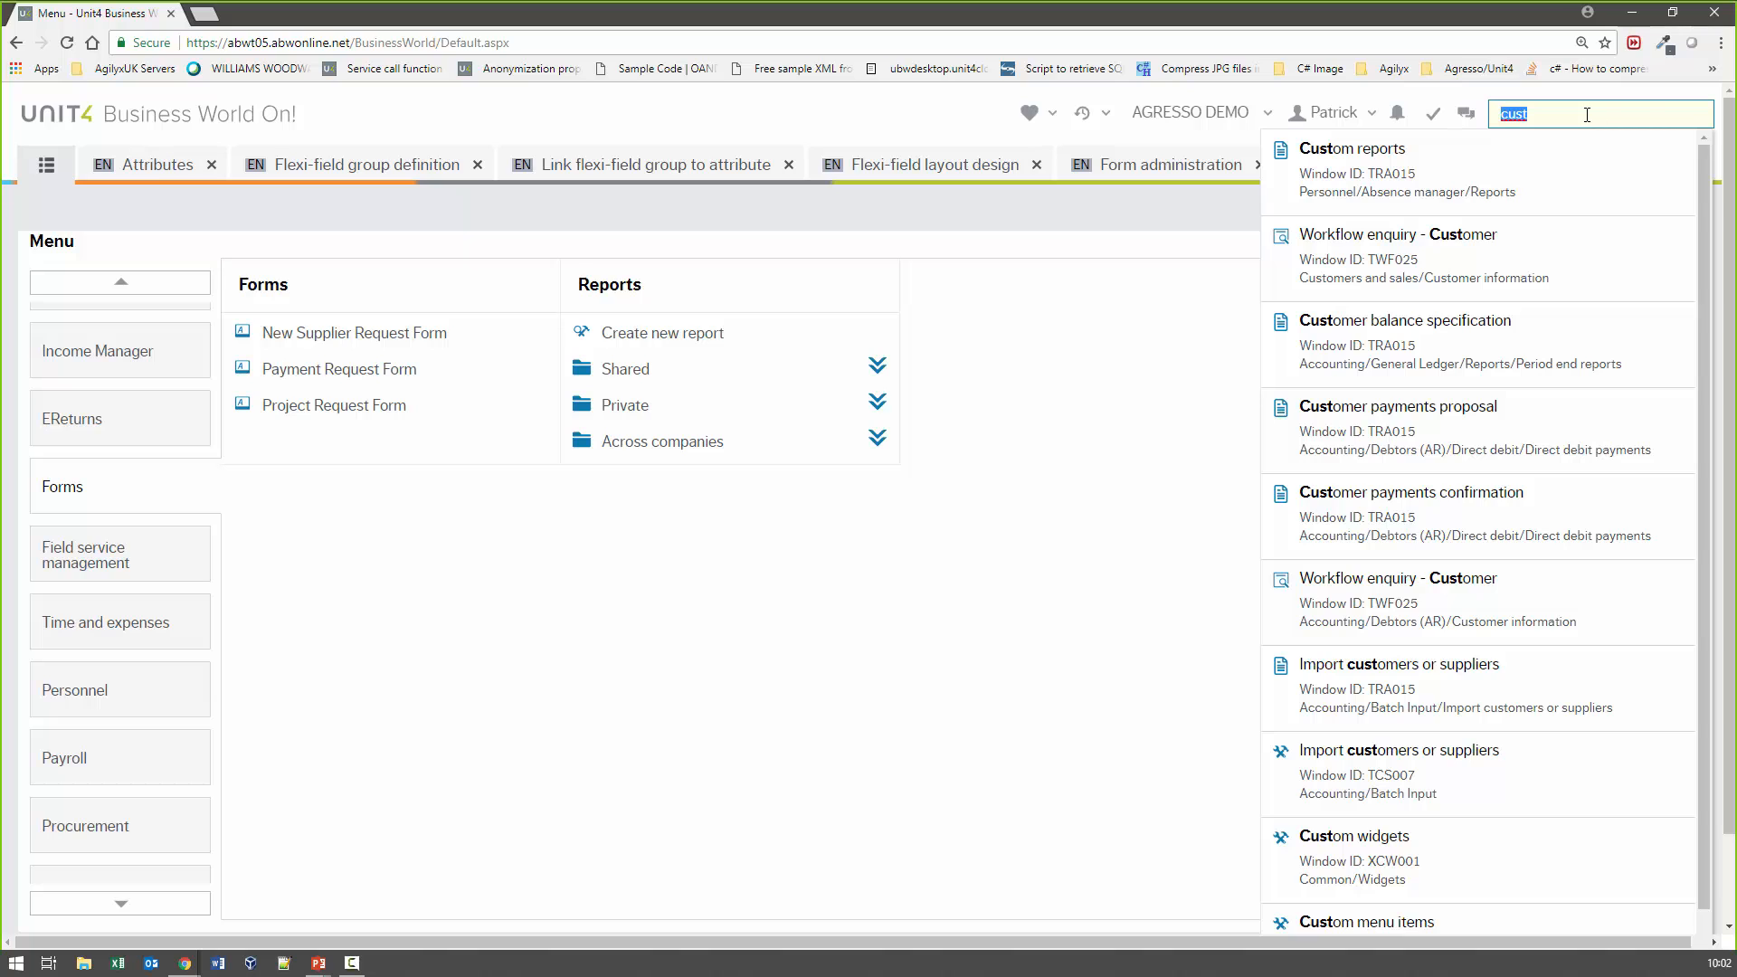
{"action": "type", "text": "men"}
{"action": "type", "text": "u as"}
{"action": "type", "text": "c"}
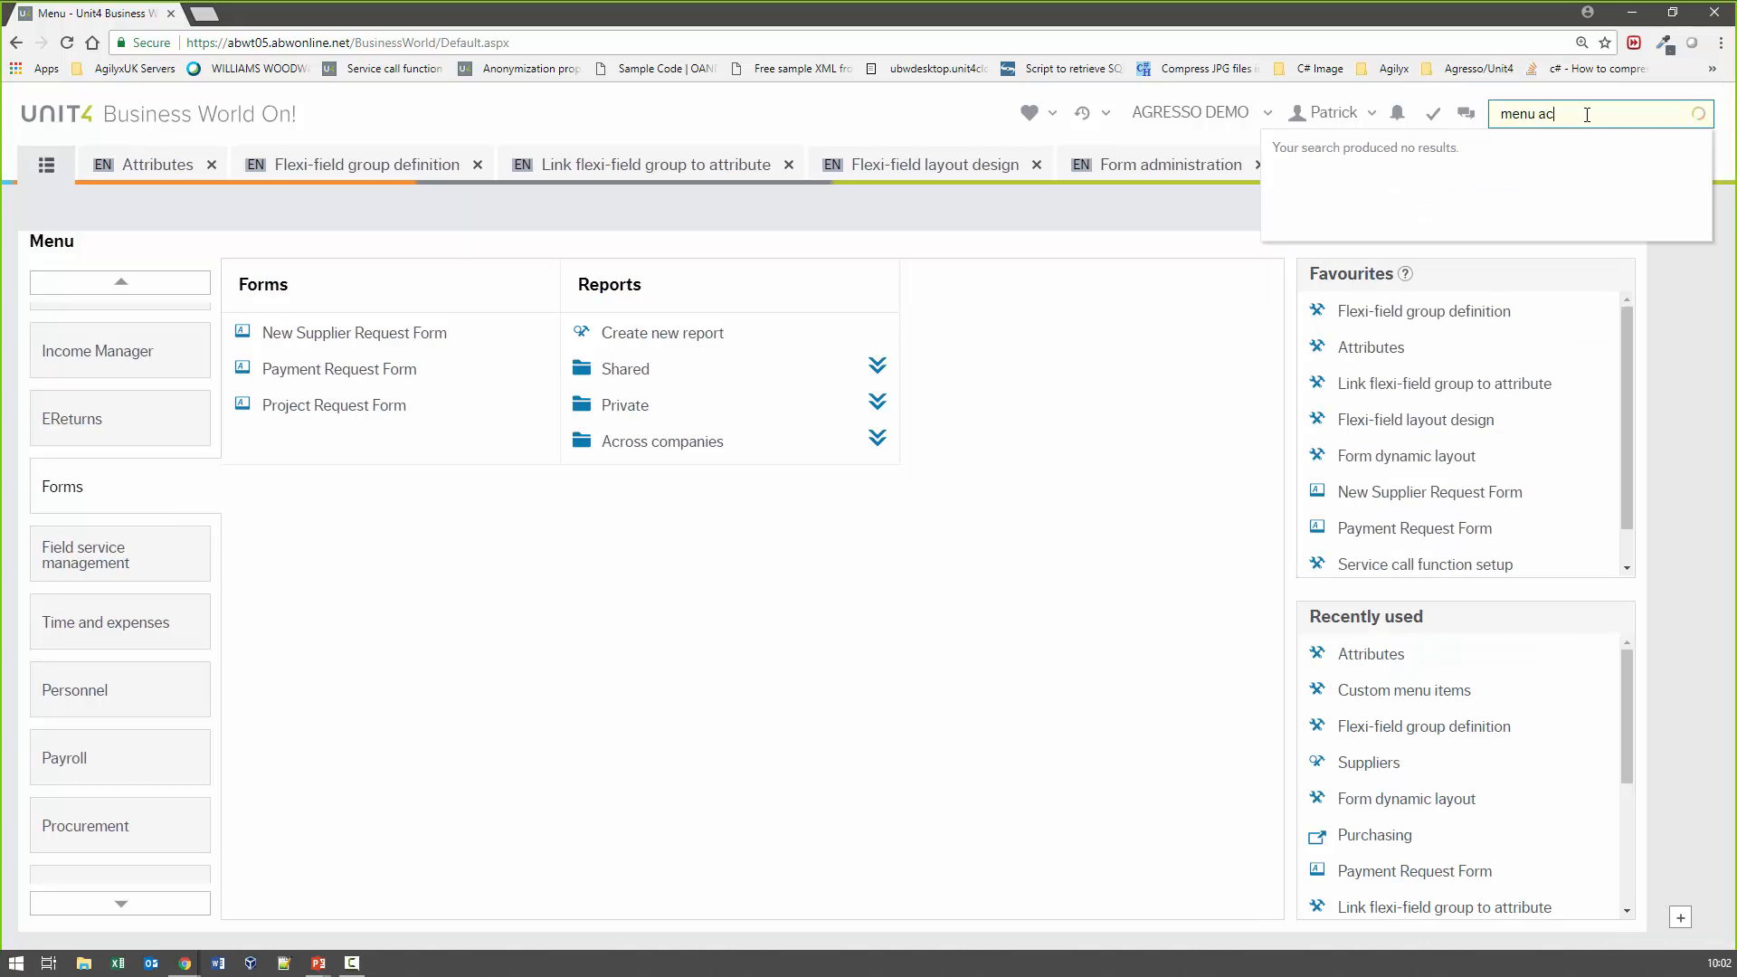
{"action": "left_click", "coordinate": [1434, 175]}
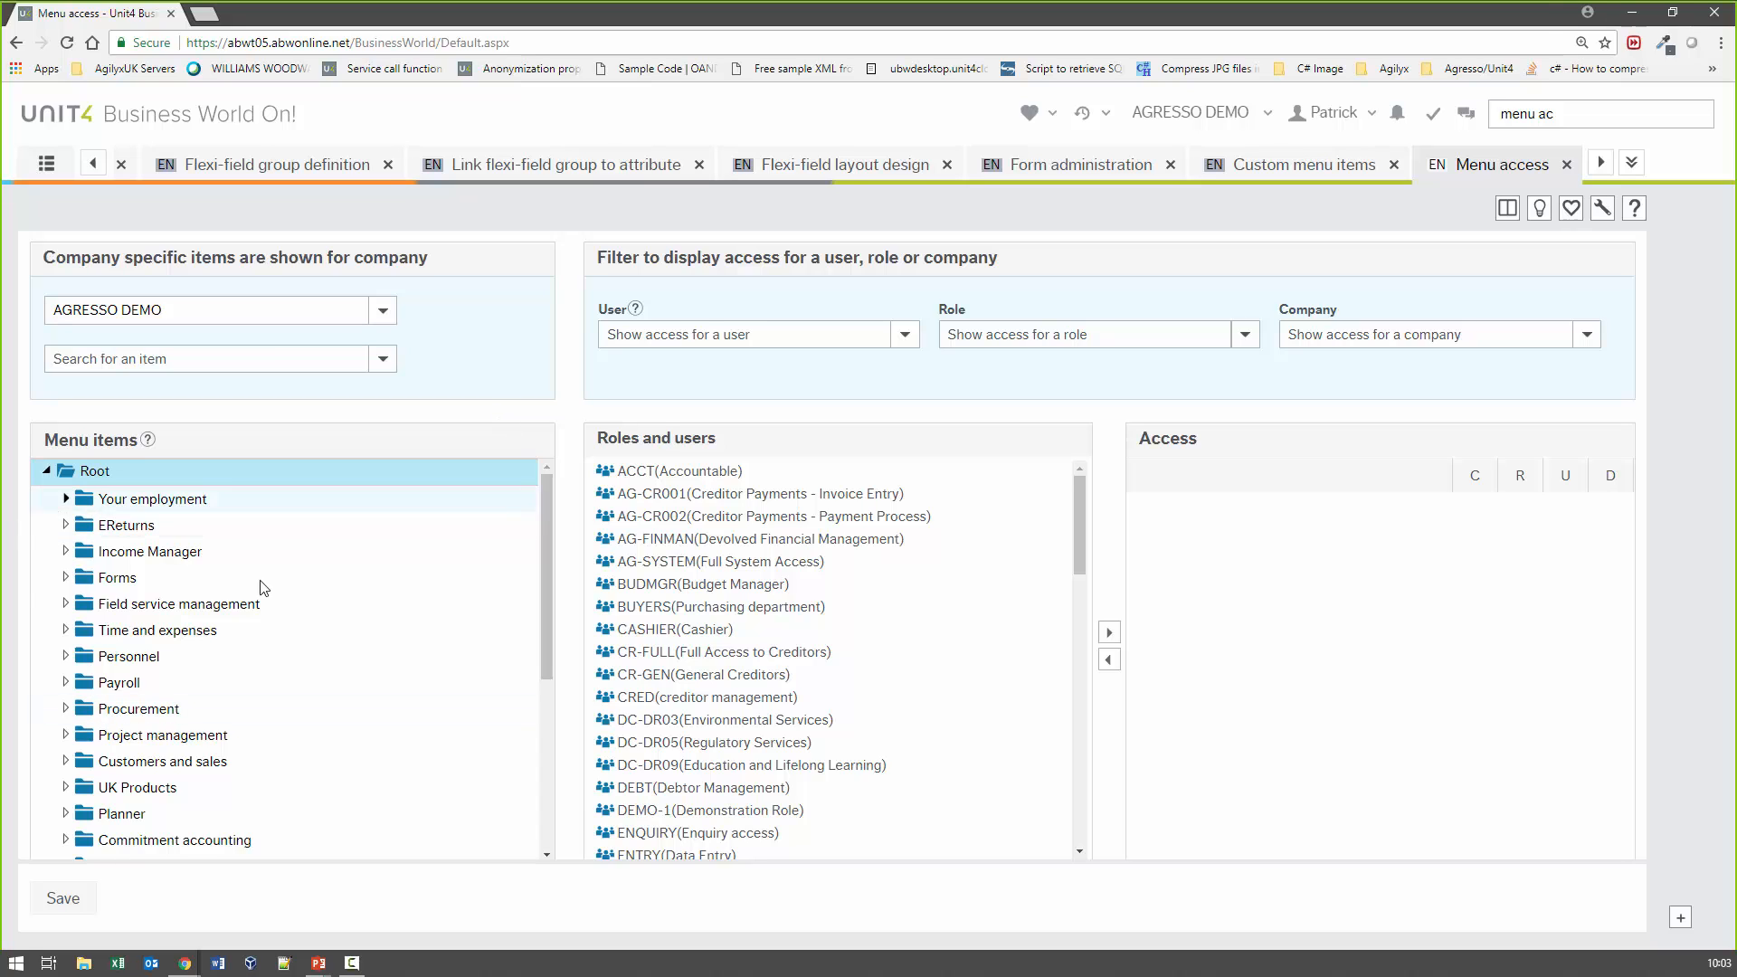
Examine role access for Project Request Form under Forms and its Project Request Form (EN) and Project Team (EN) tabs, then collapse the form
{"action": "left_click", "coordinate": [66, 579]}
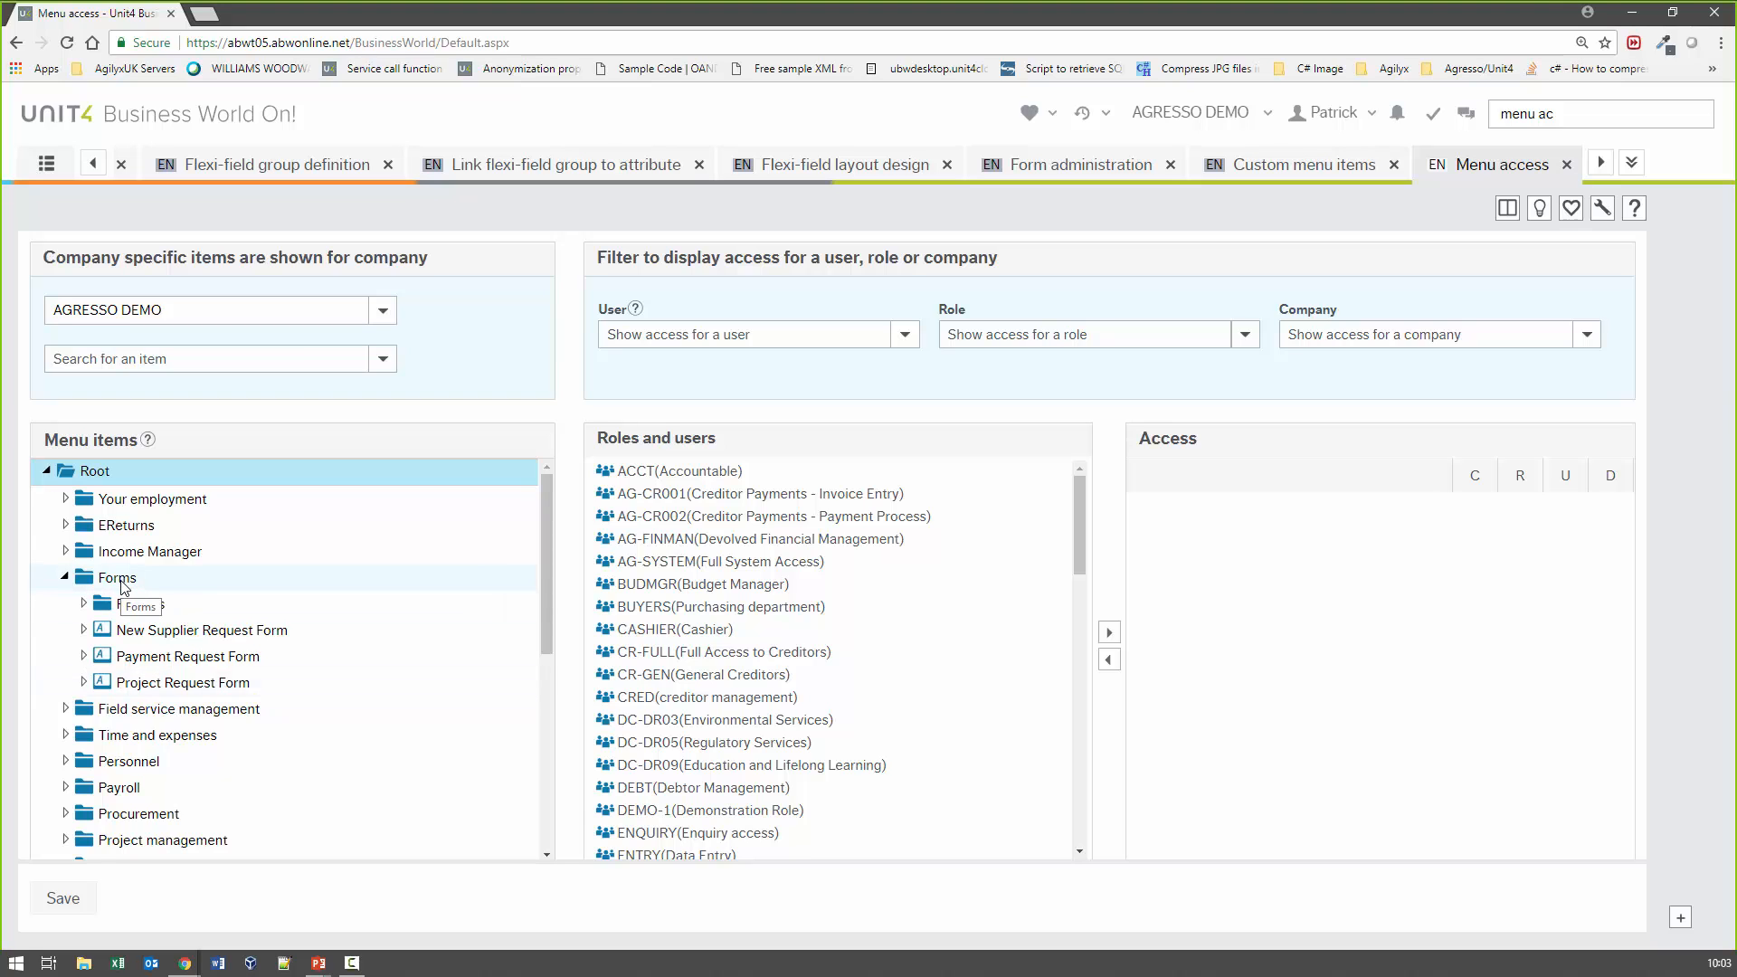
{"action": "left_click", "coordinate": [205, 686]}
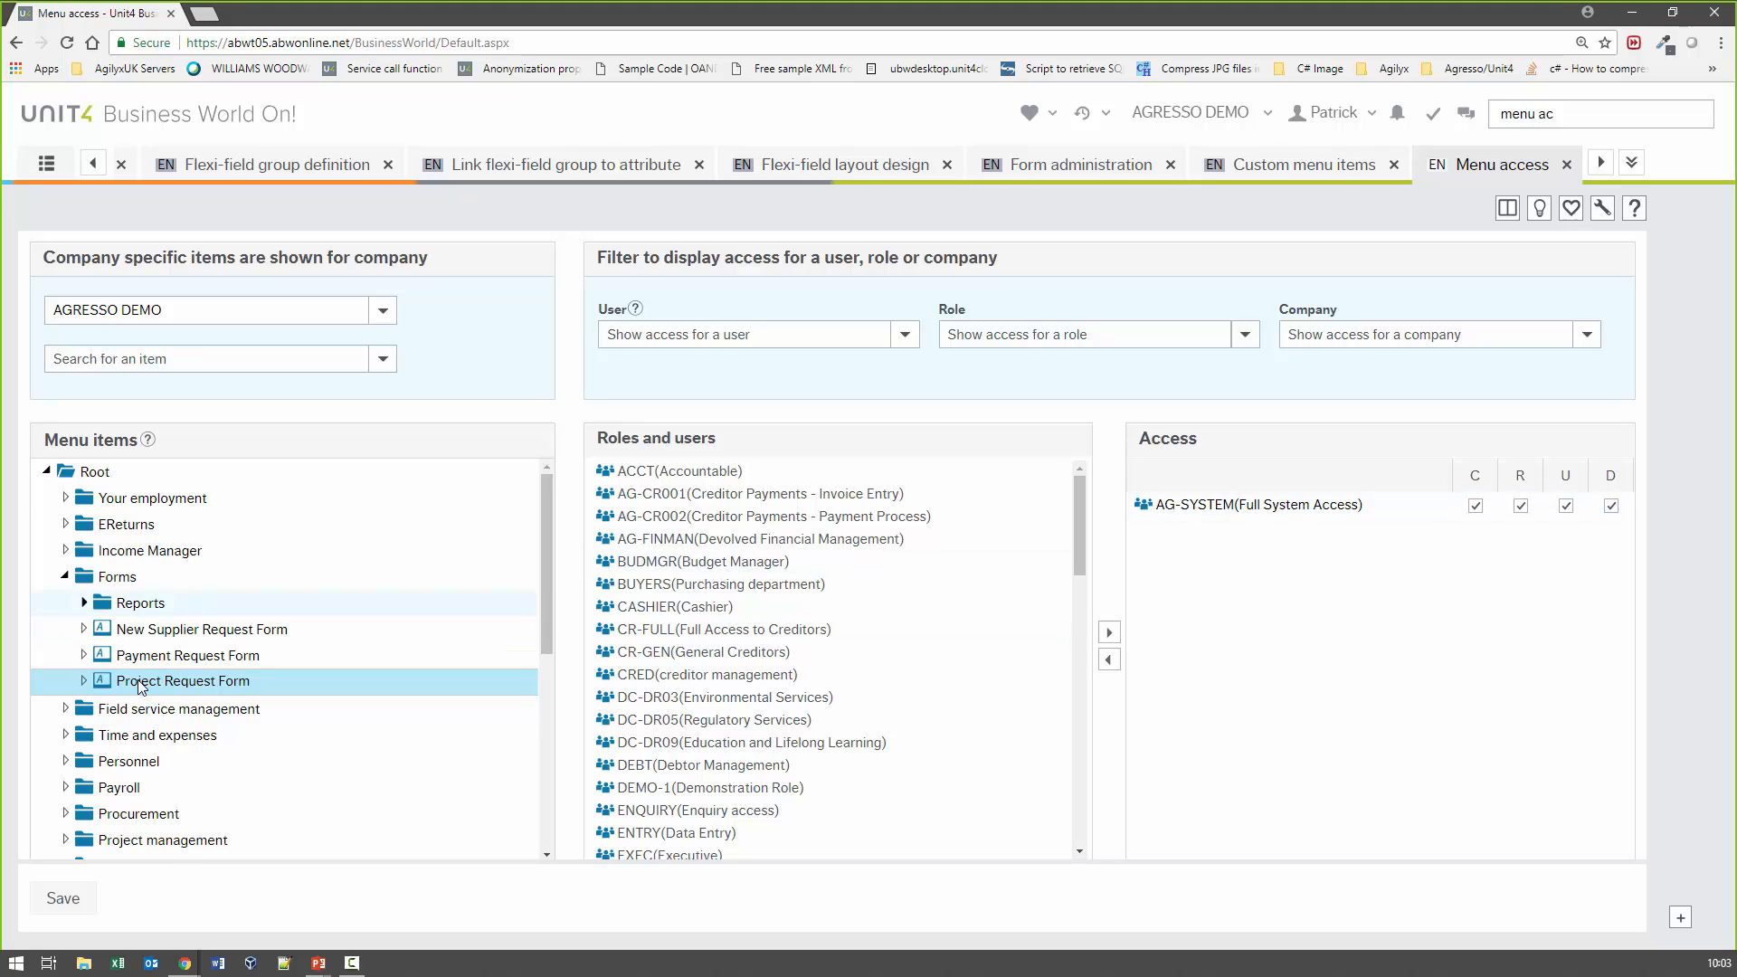
{"action": "left_click", "coordinate": [83, 681]}
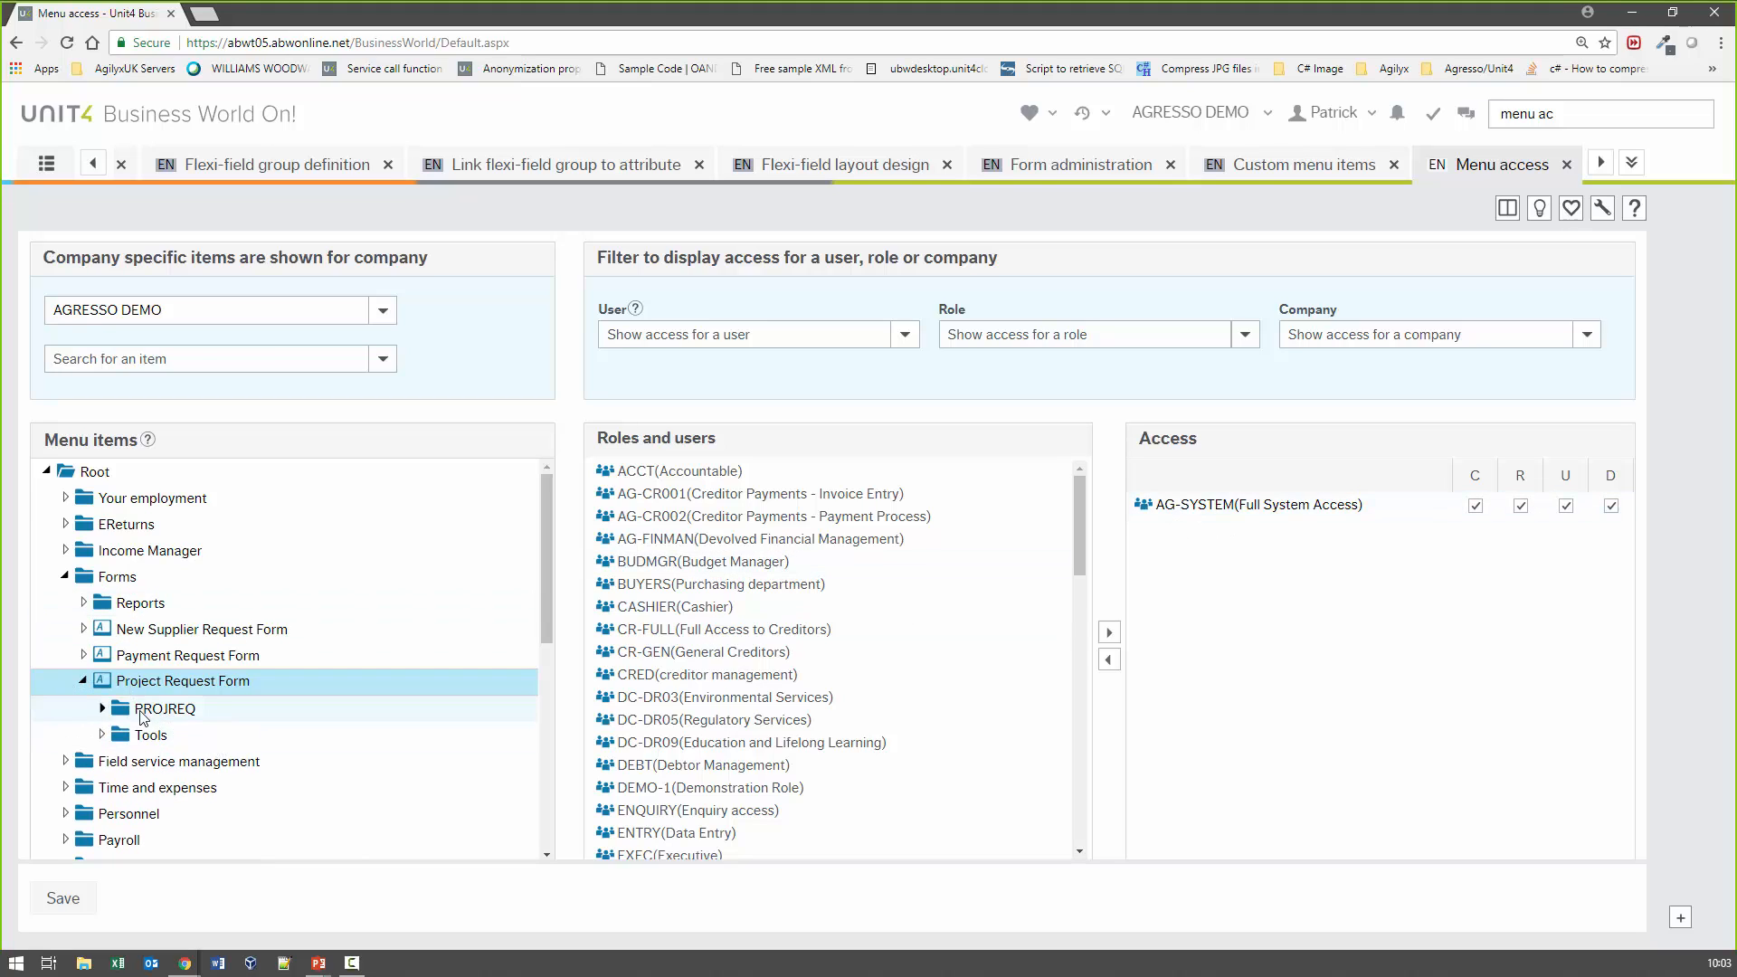
{"action": "left_click", "coordinate": [102, 708]}
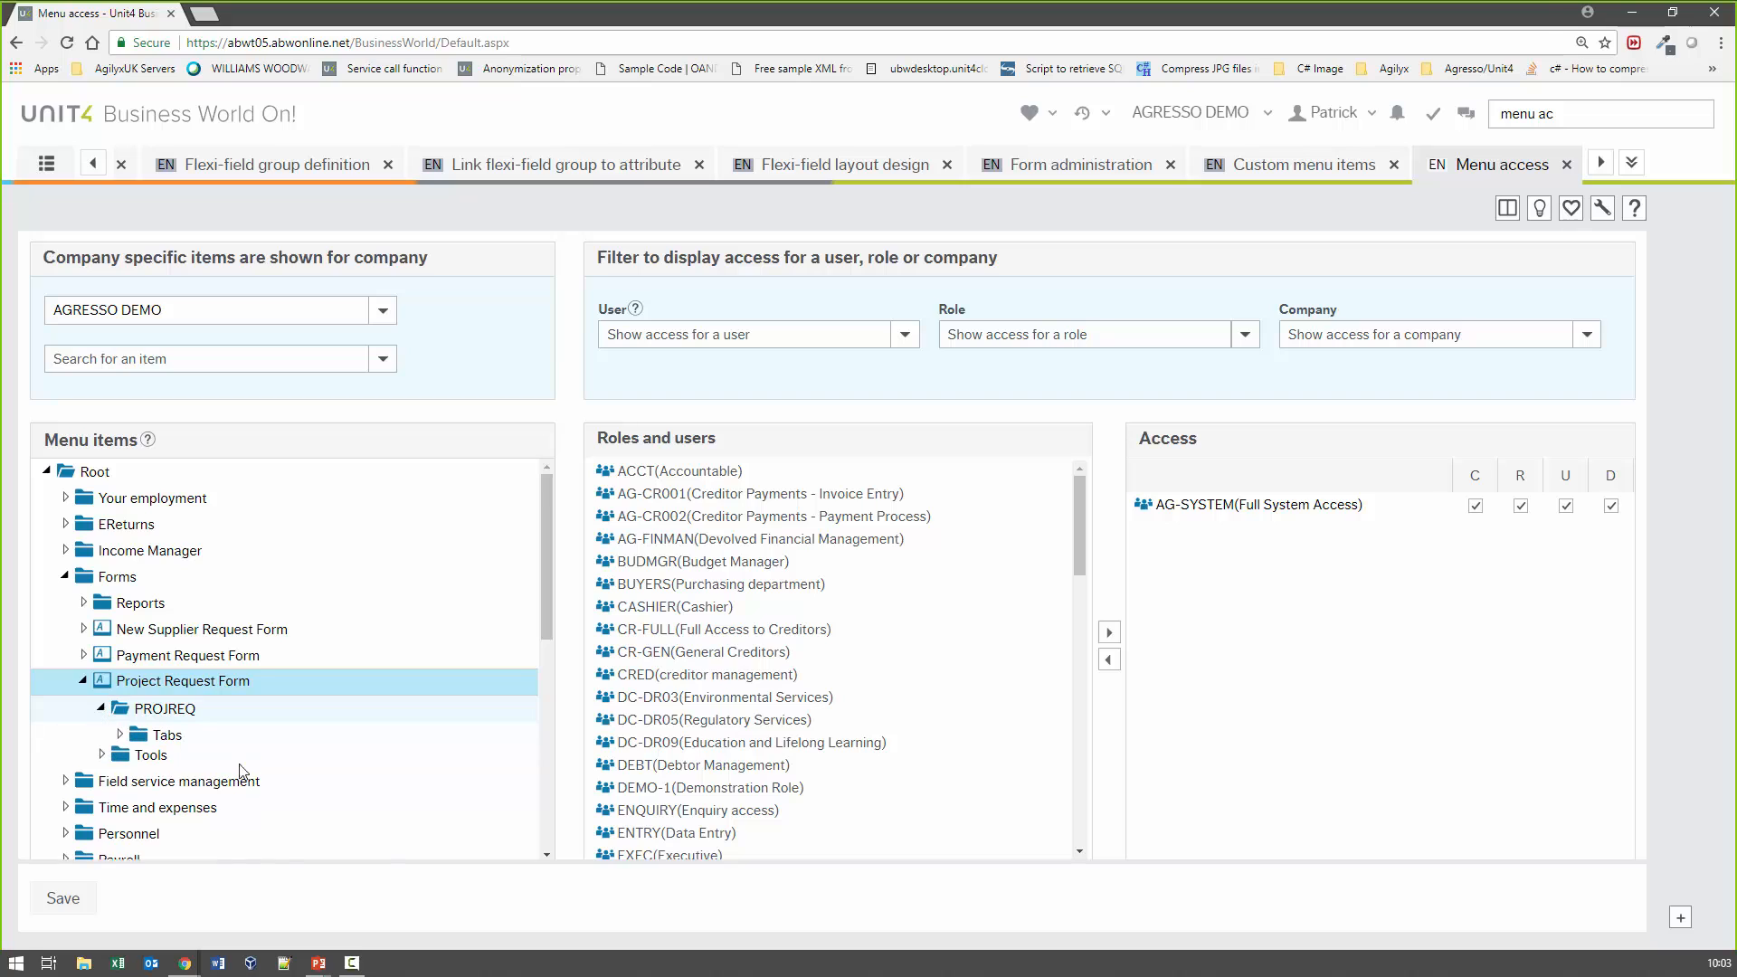
{"action": "left_click", "coordinate": [120, 735]}
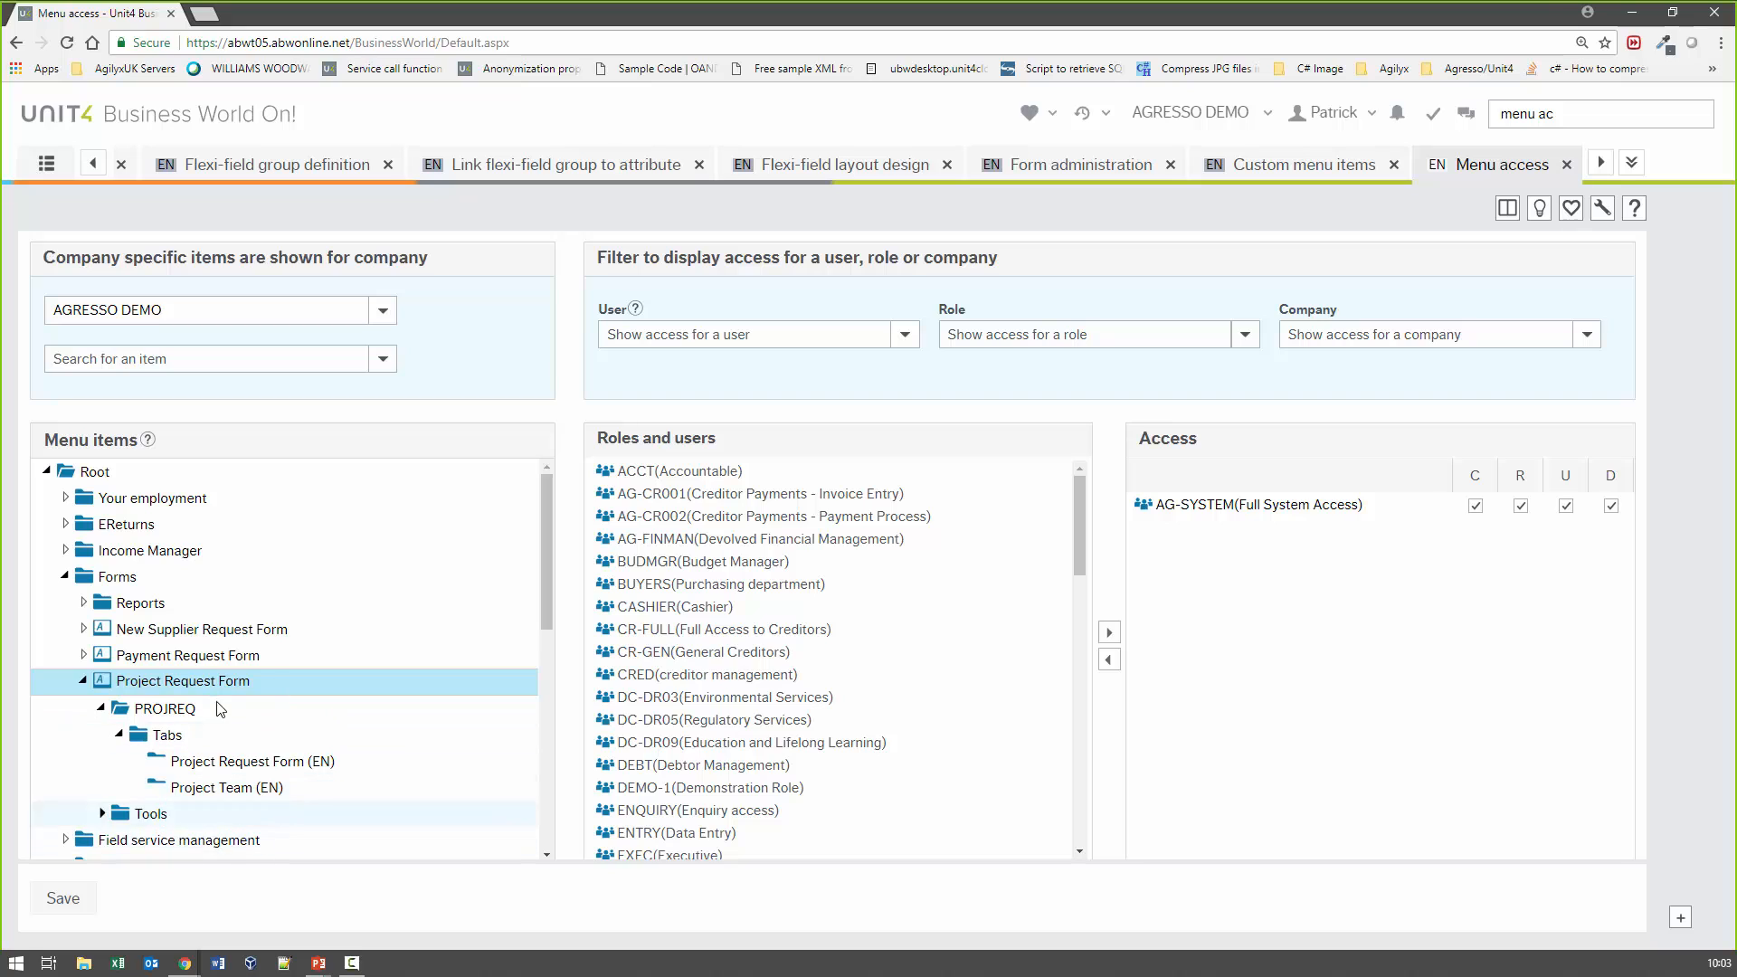
{"action": "left_click", "coordinate": [280, 764]}
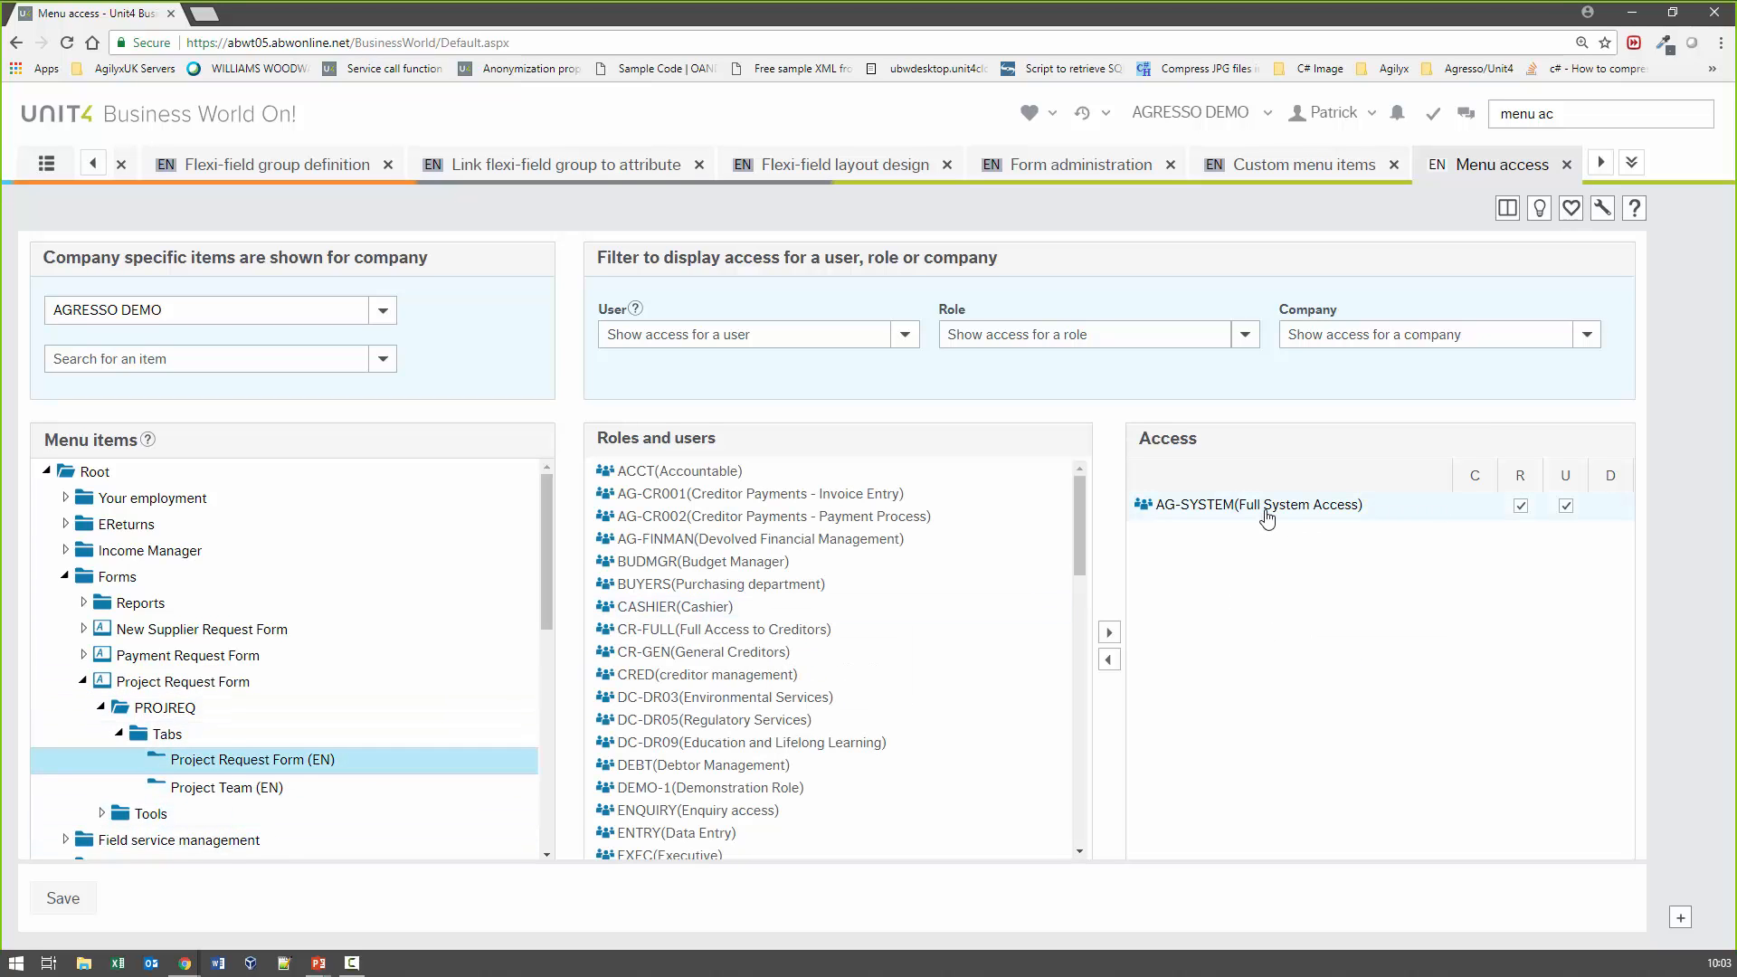
{"action": "left_click", "coordinate": [237, 788]}
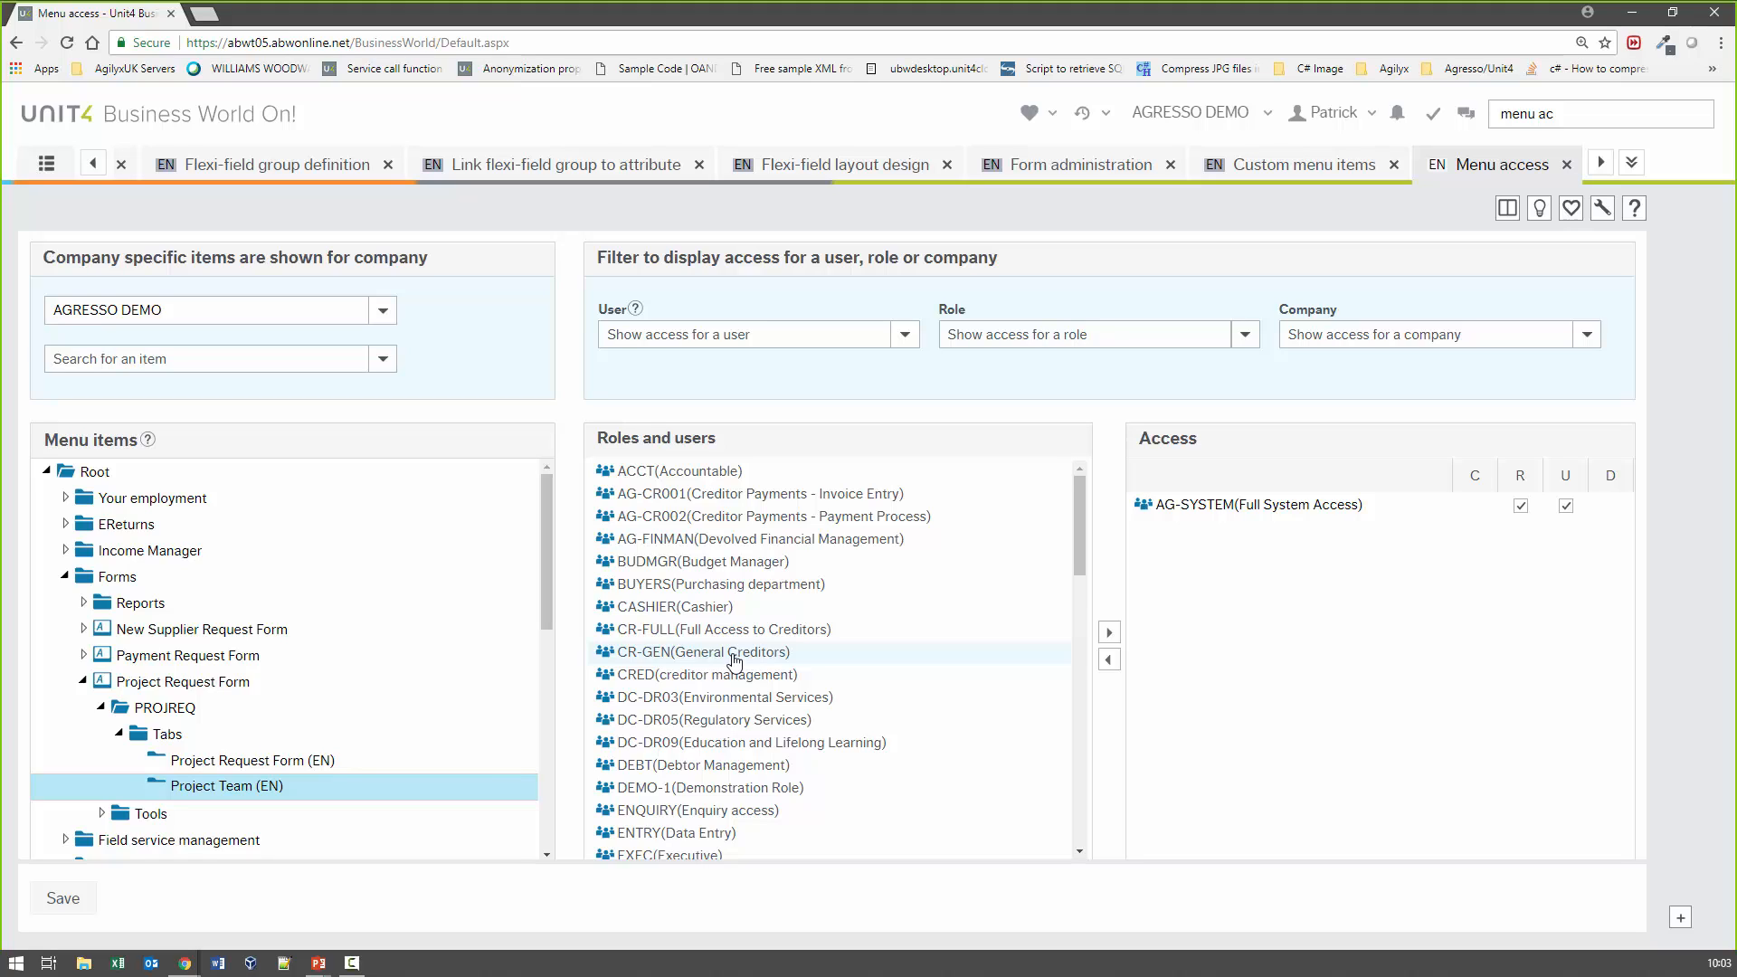
{"action": "left_click", "coordinate": [83, 682]}
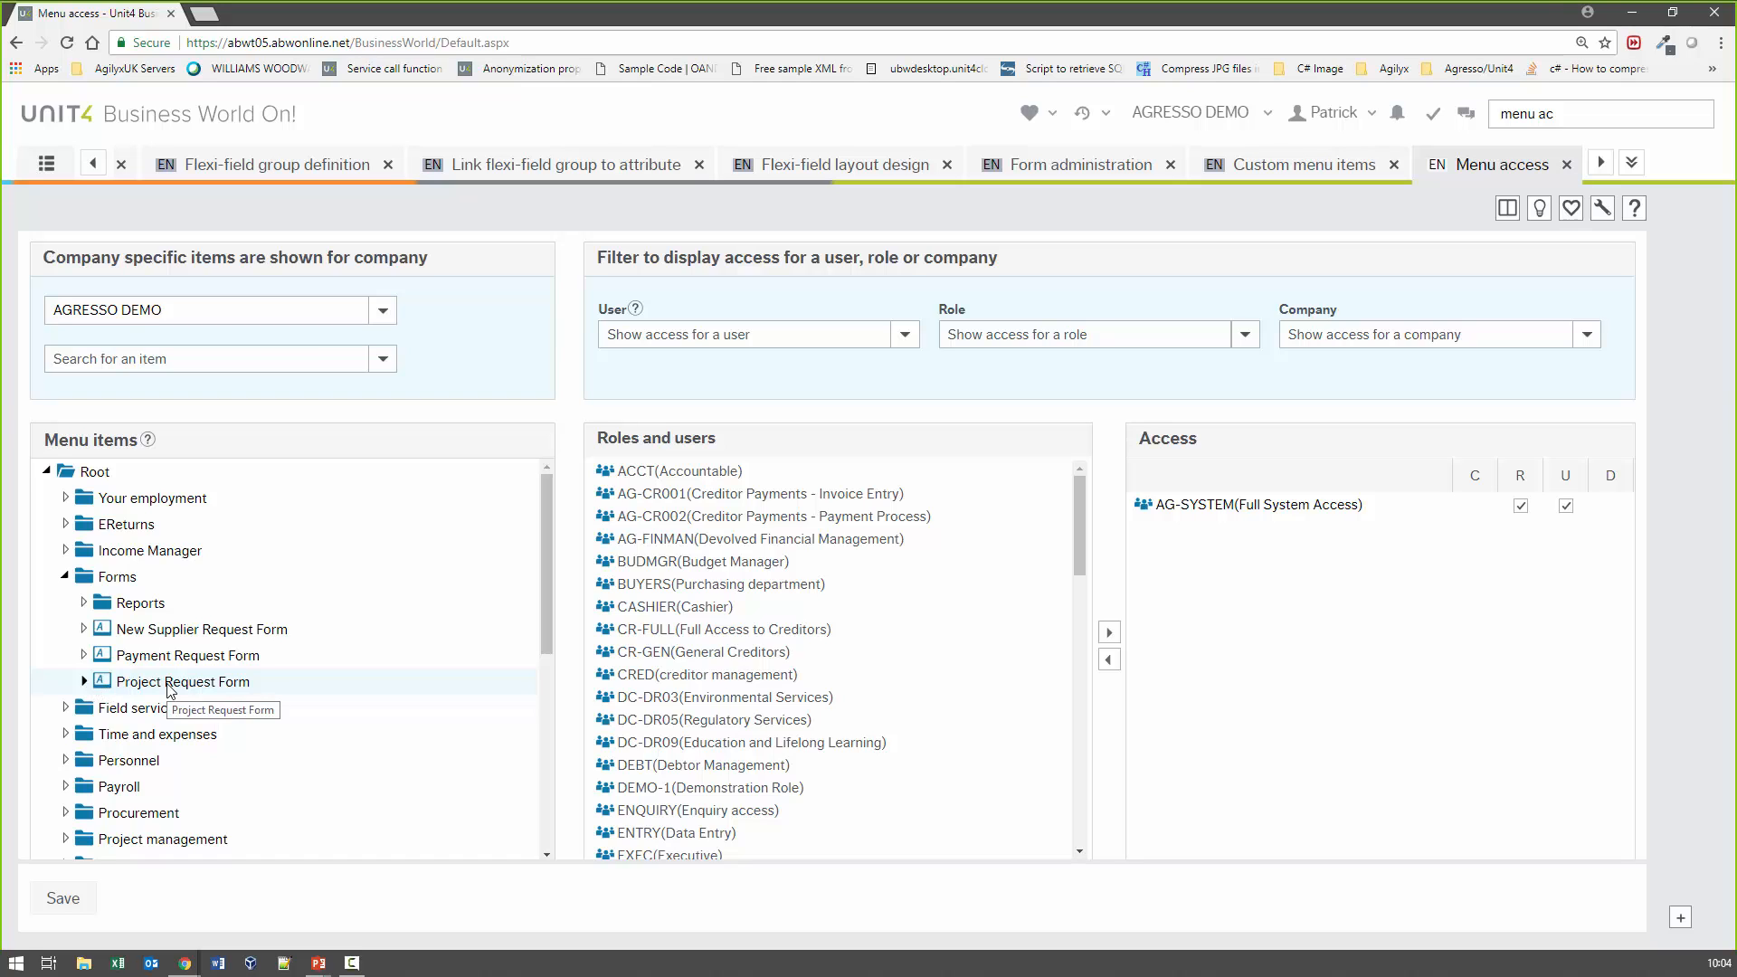
Expand the Form approval item in the Forms folder under Common in the menu item tree
{"action": "scroll", "coordinate": [167, 687], "scroll_direction": "down", "scroll_amount": 5}
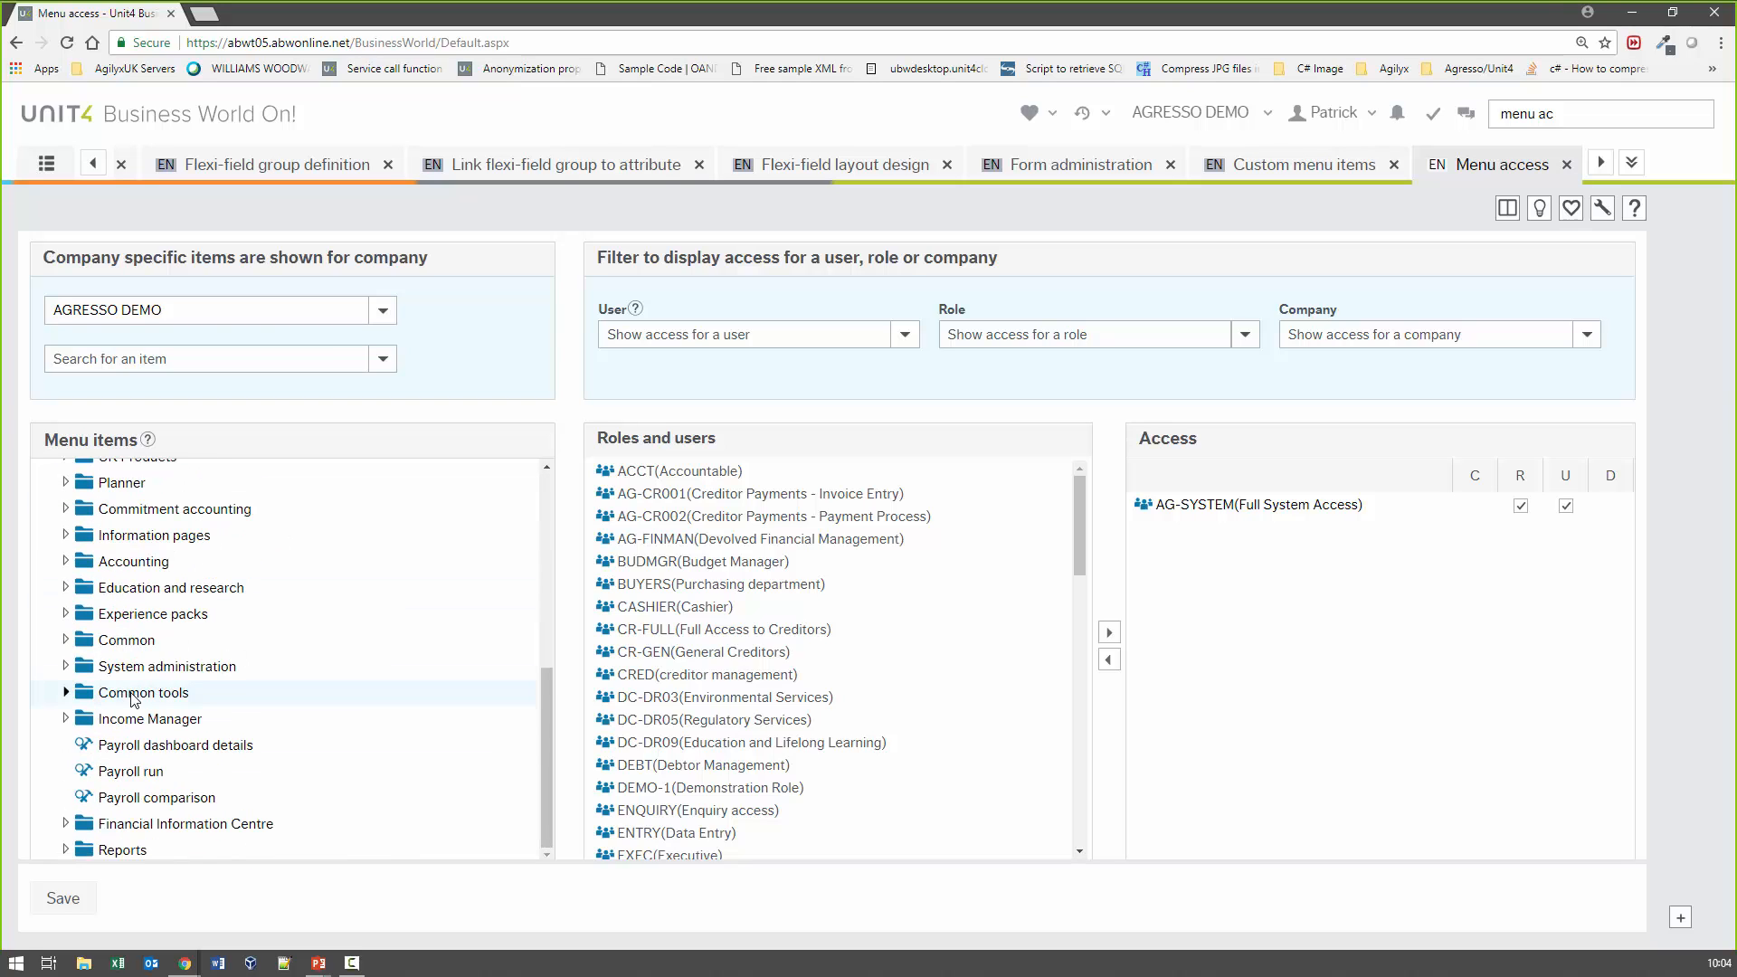
{"action": "left_click", "coordinate": [64, 639]}
{"action": "scroll", "coordinate": [154, 715], "scroll_direction": "down", "scroll_amount": 4}
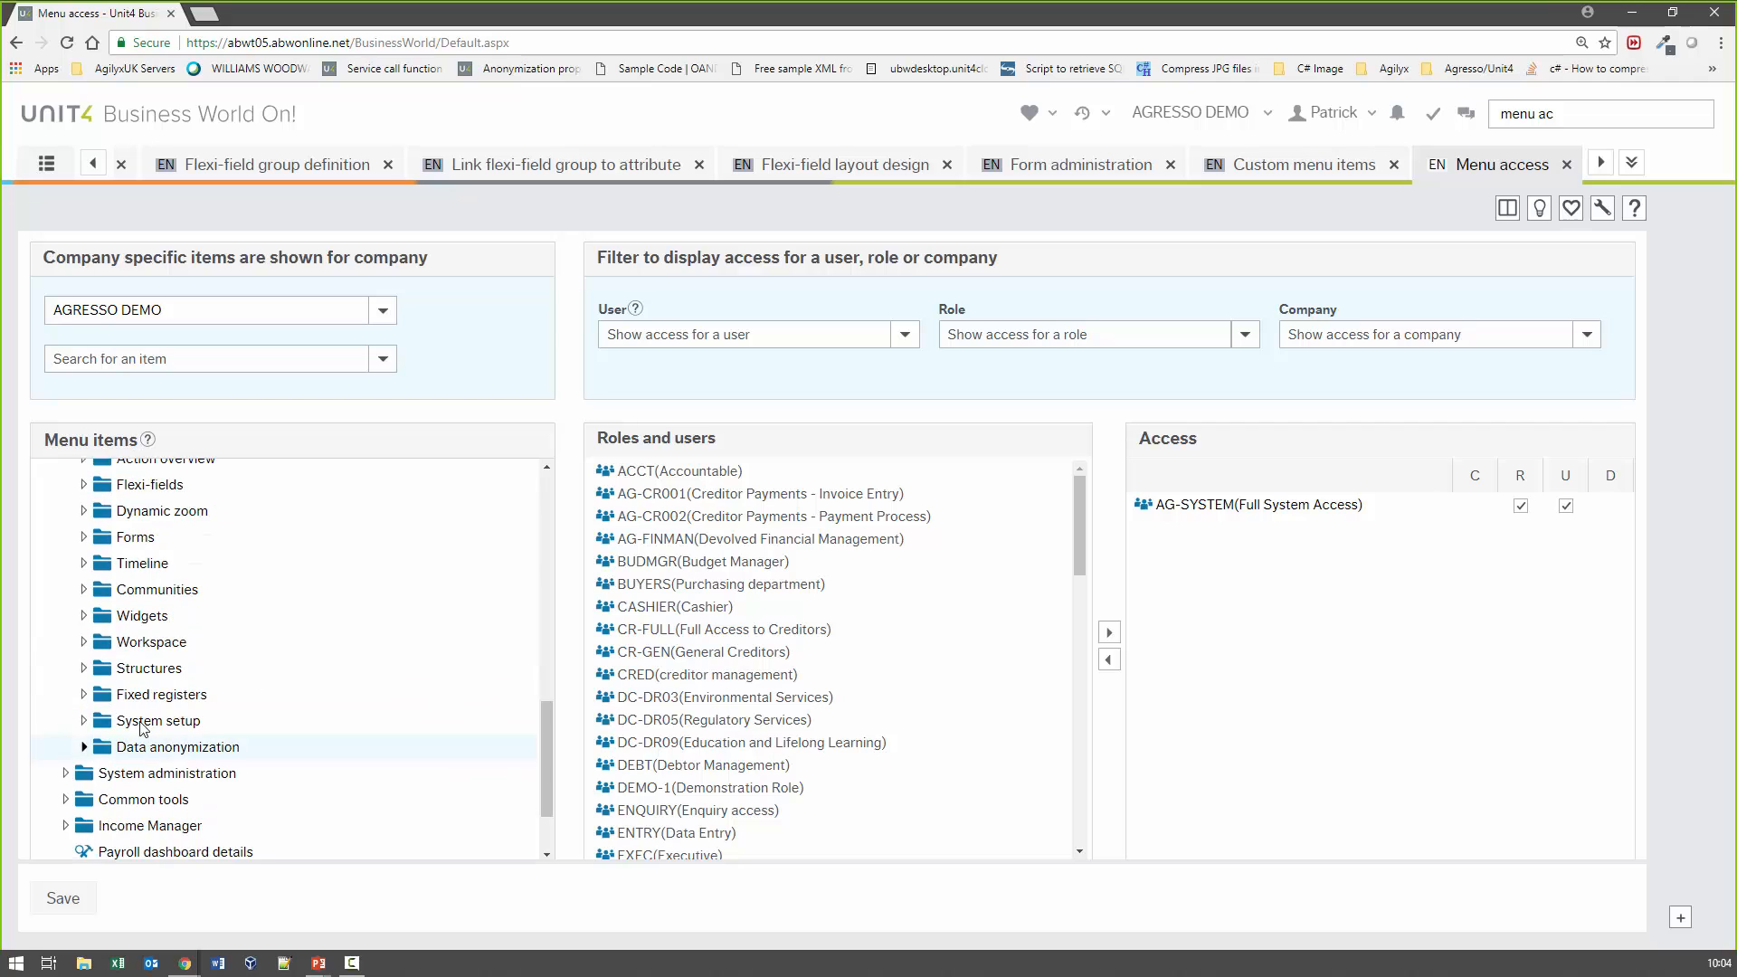
{"action": "left_click", "coordinate": [85, 537]}
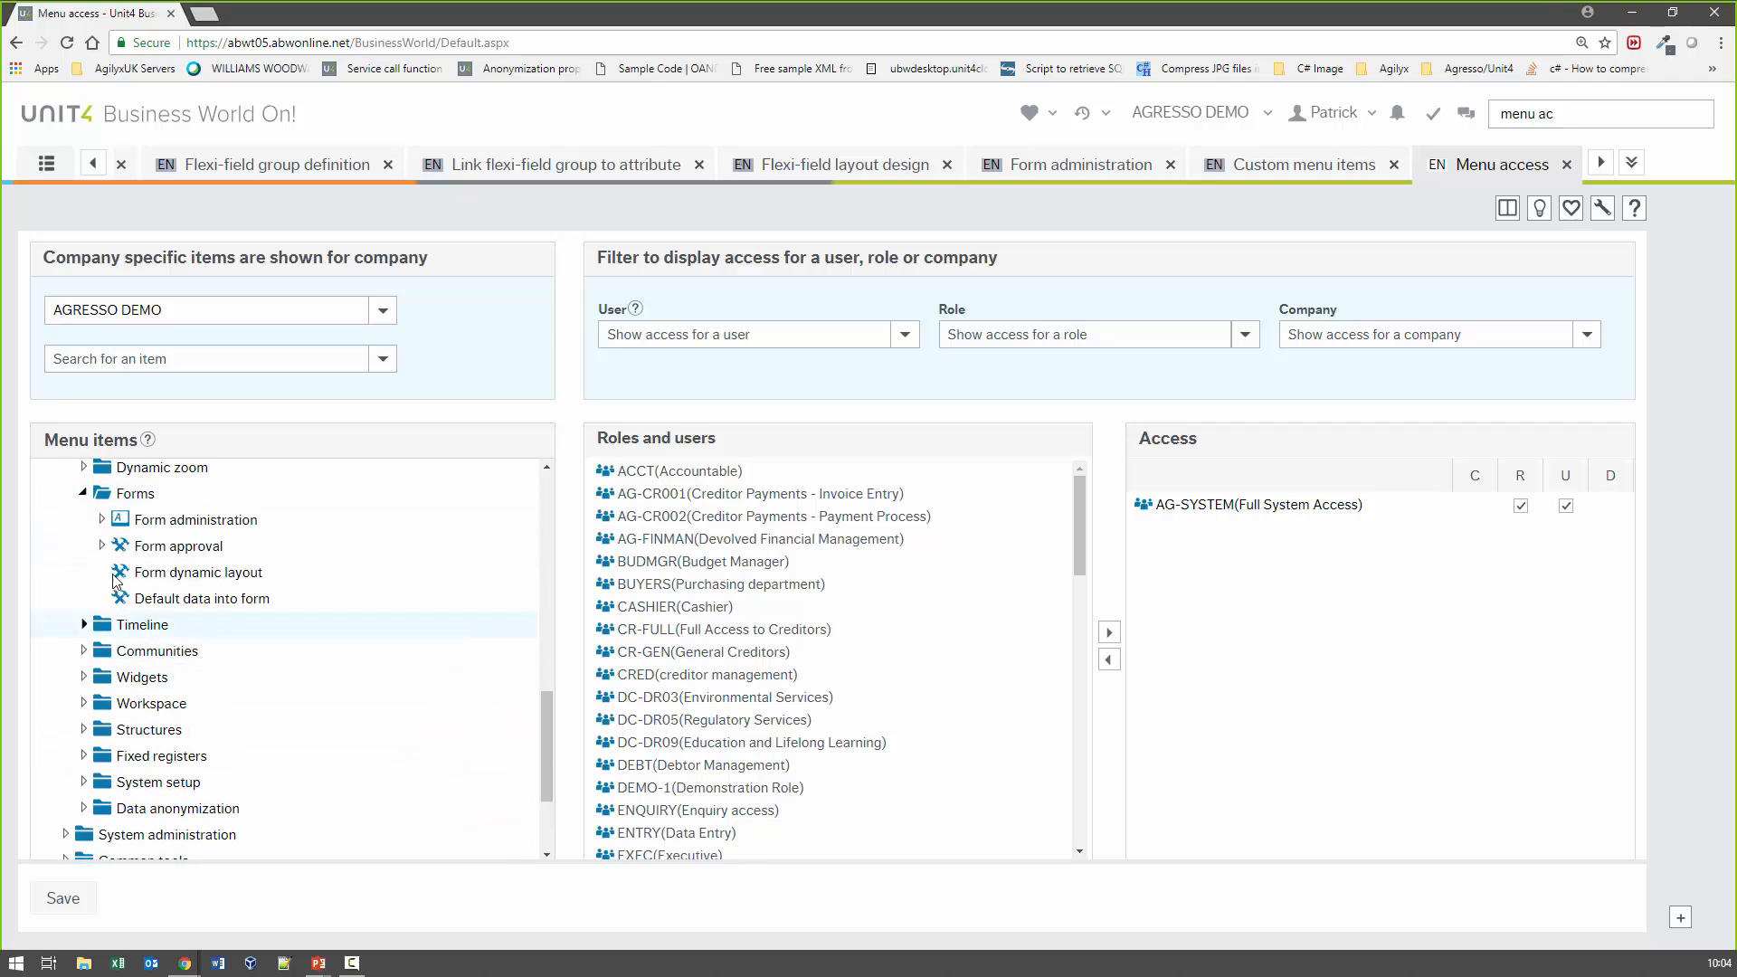
{"action": "left_click", "coordinate": [103, 546]}
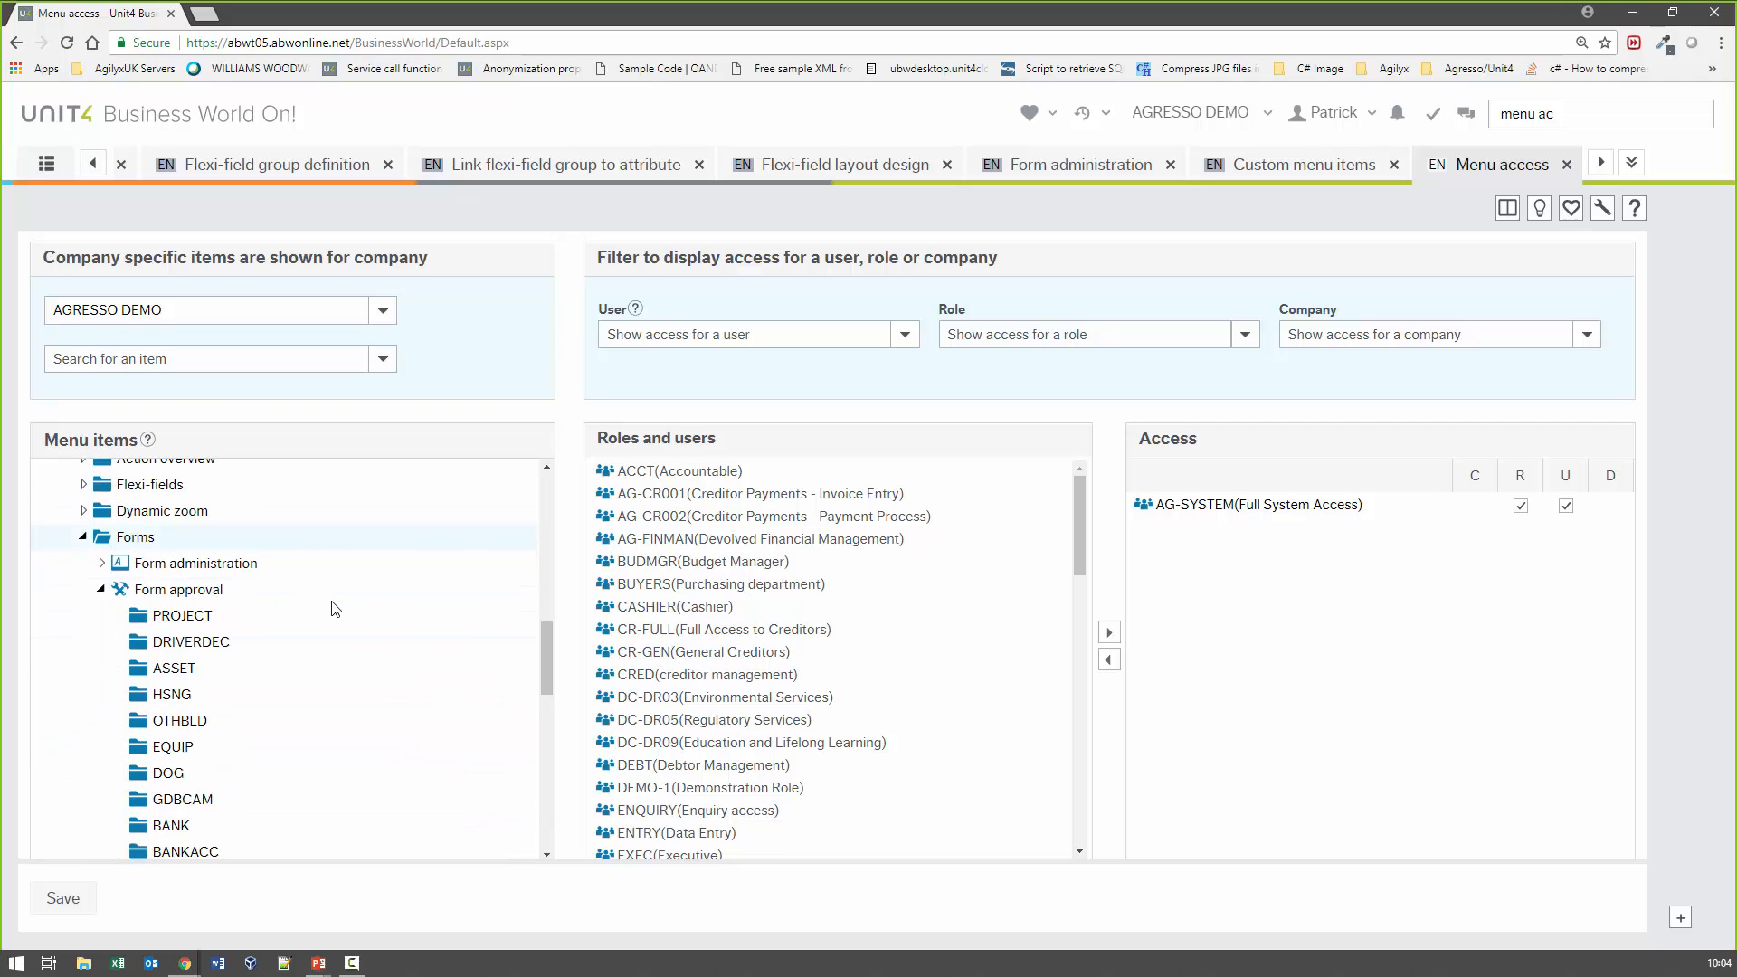
Examine role access for the PAYREQ folder under Form approval and expand its Tabs folder
{"action": "scroll", "coordinate": [331, 606], "scroll_direction": "down", "scroll_amount": 6}
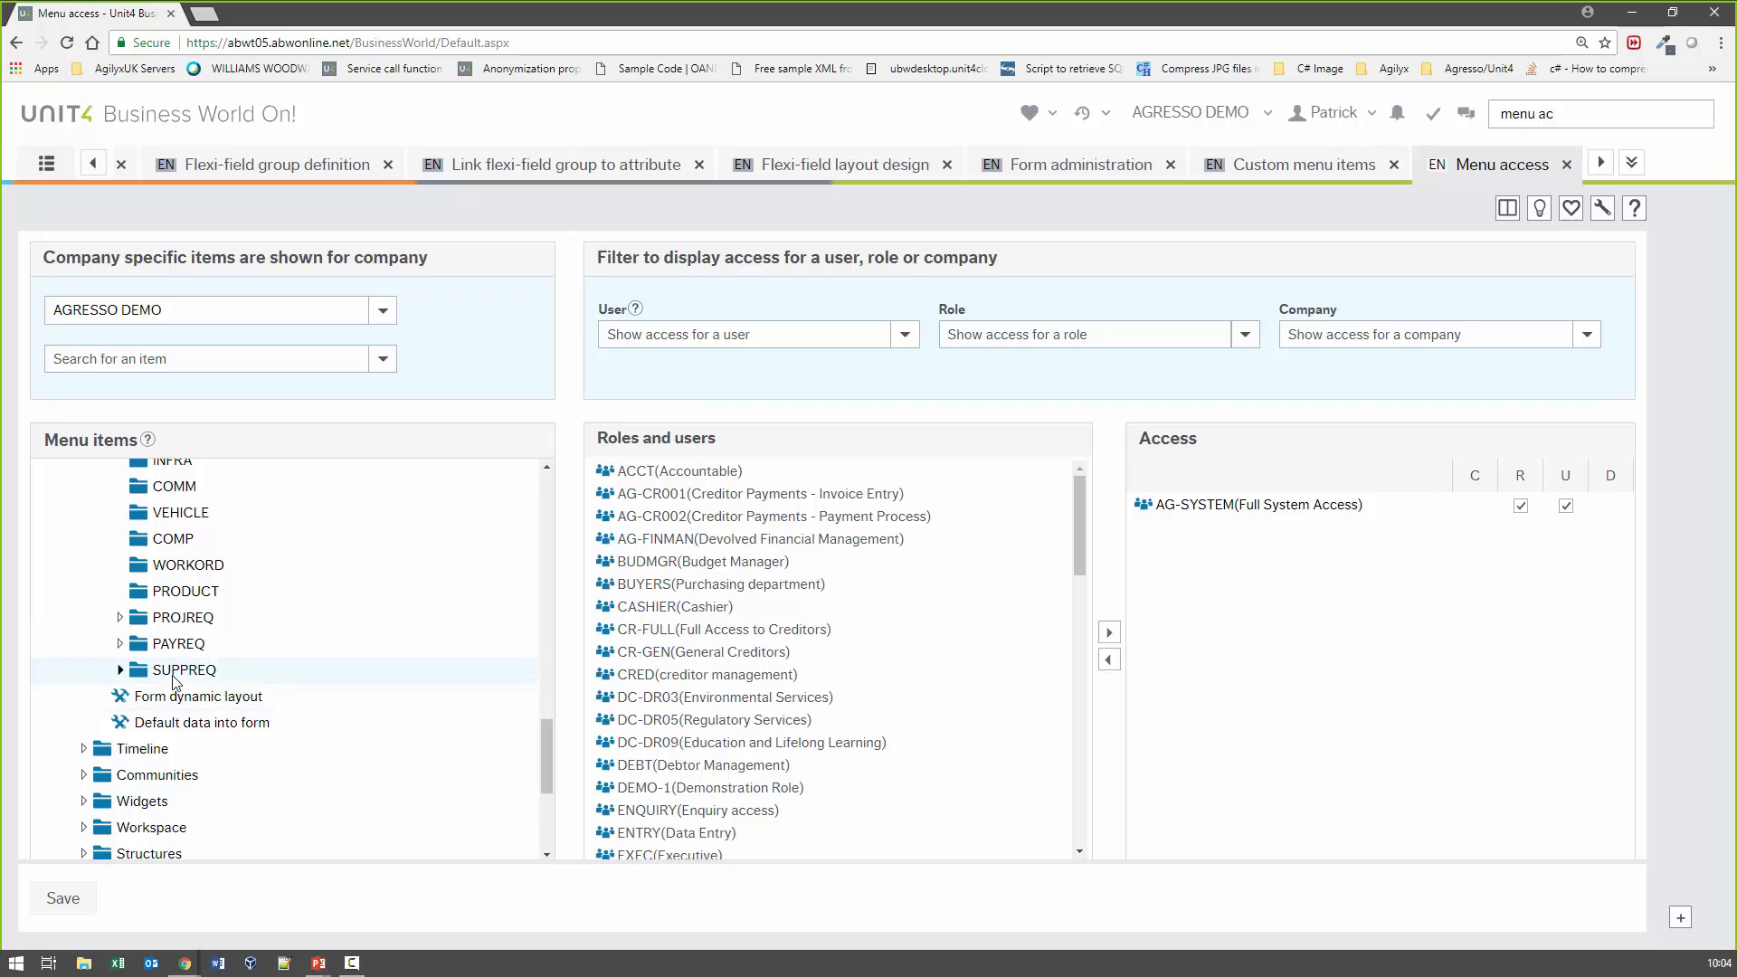
{"action": "left_click", "coordinate": [120, 643]}
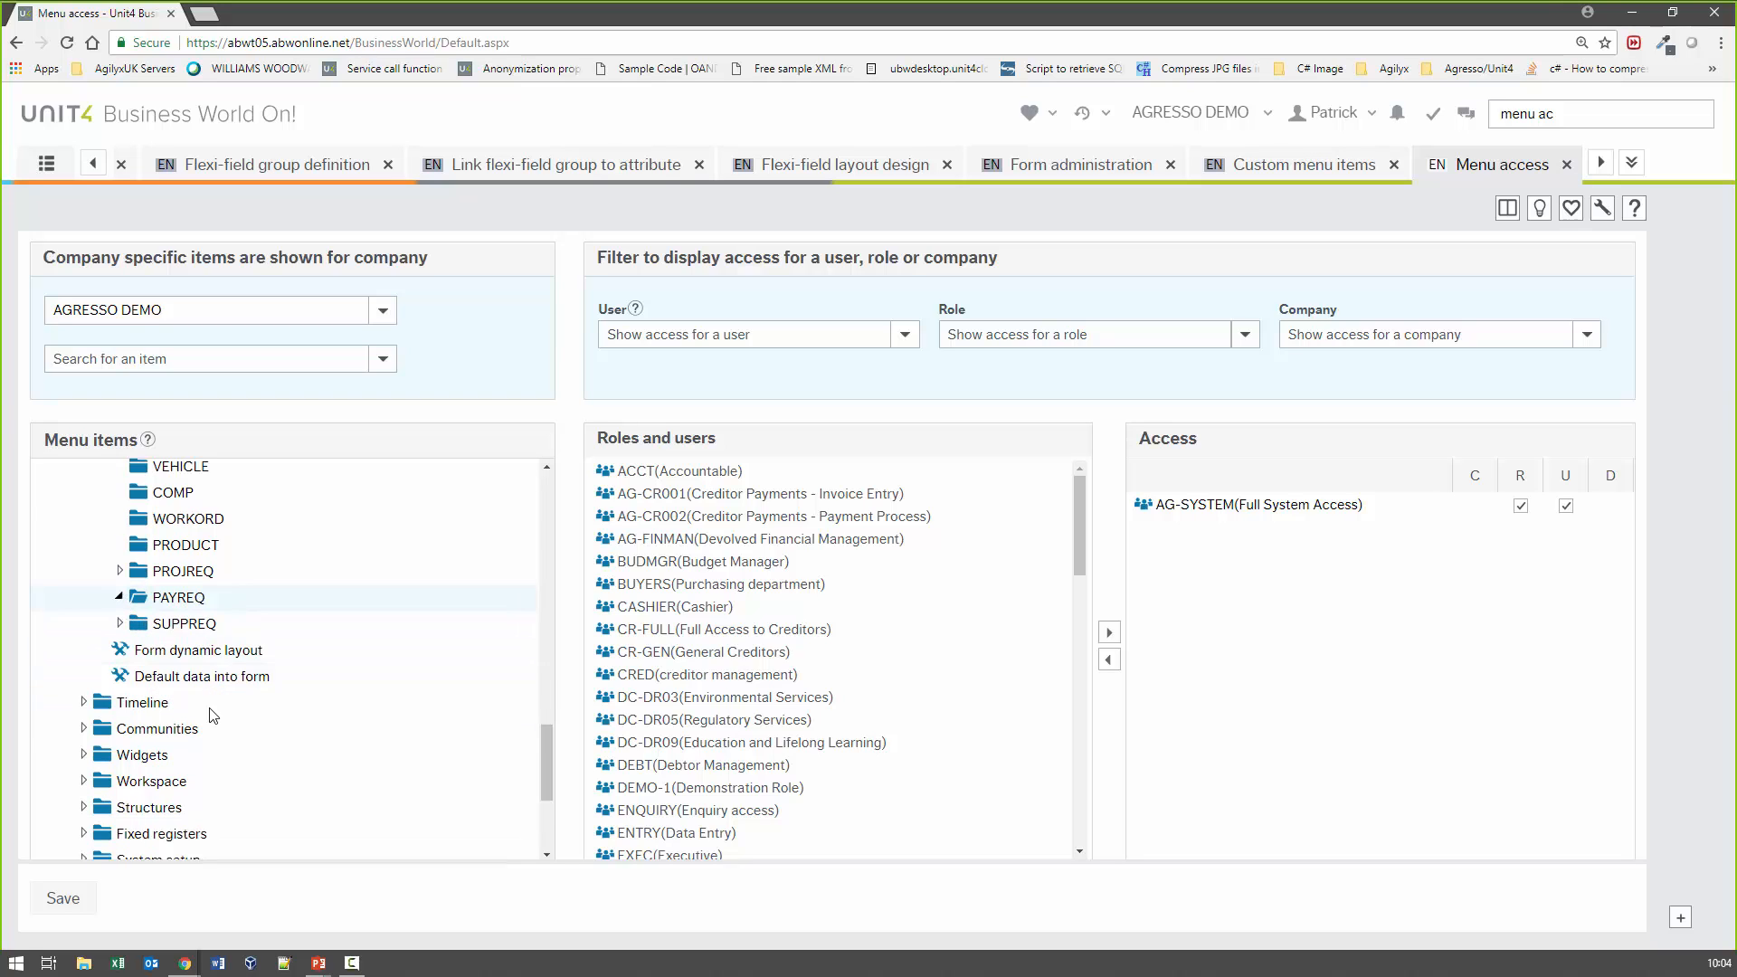
{"action": "left_click", "coordinate": [167, 597]}
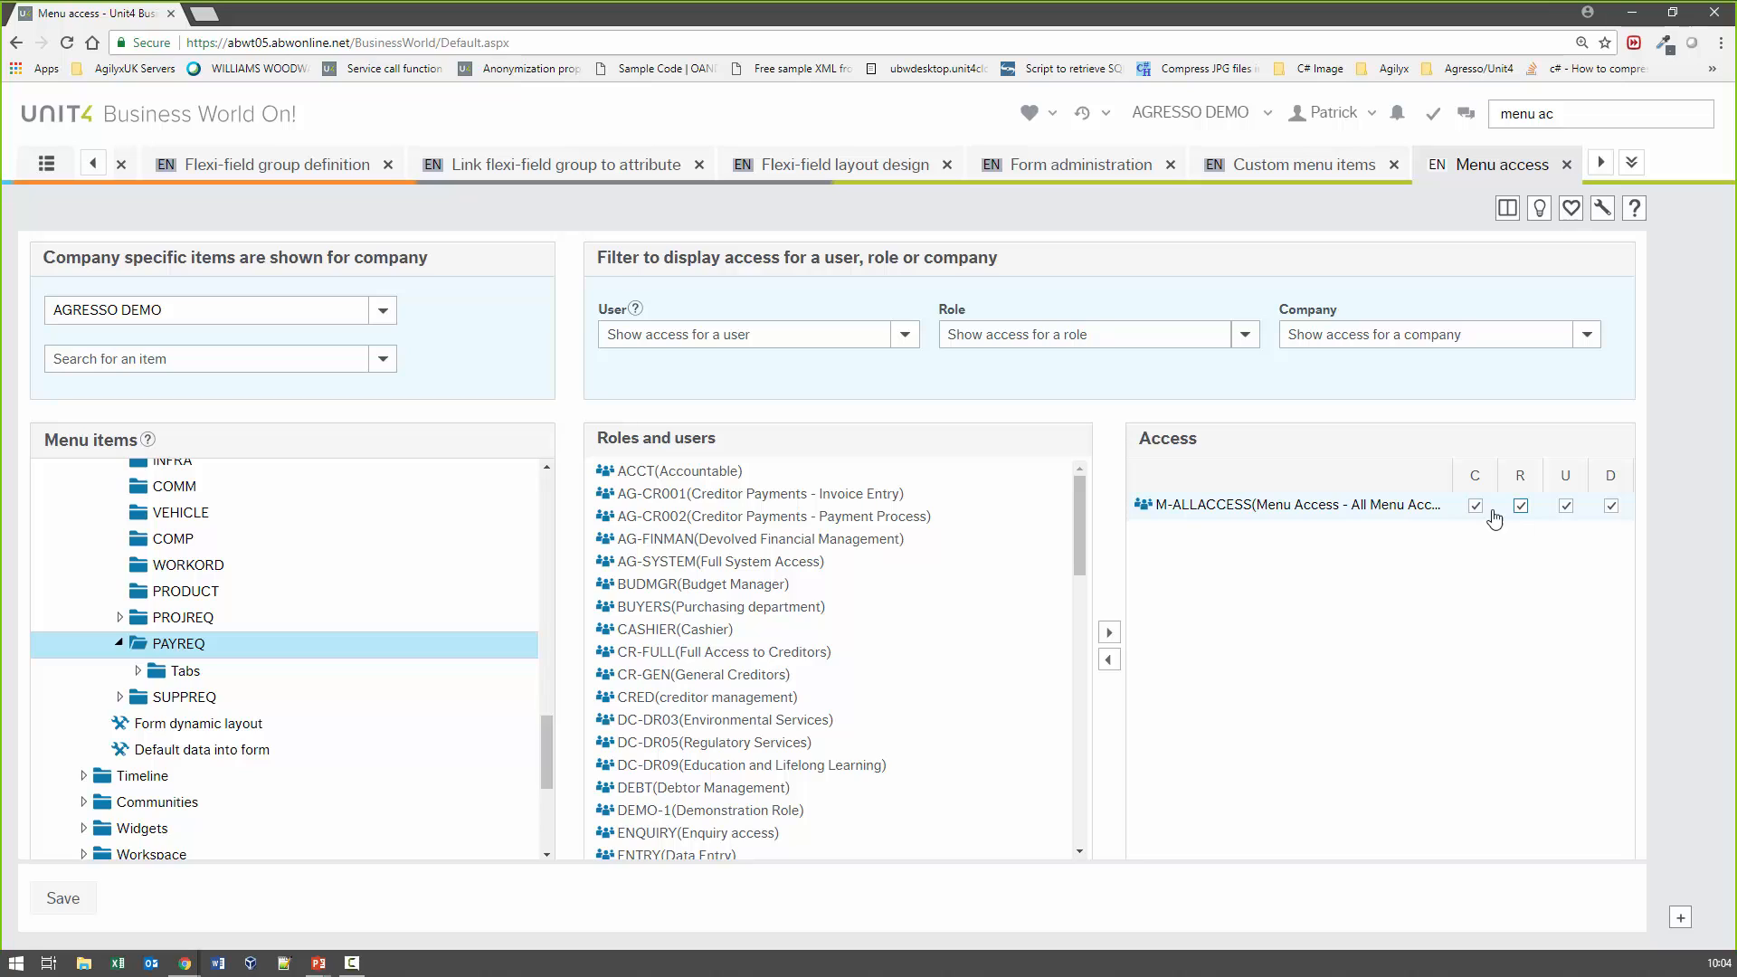
{"action": "left_click", "coordinate": [140, 670]}
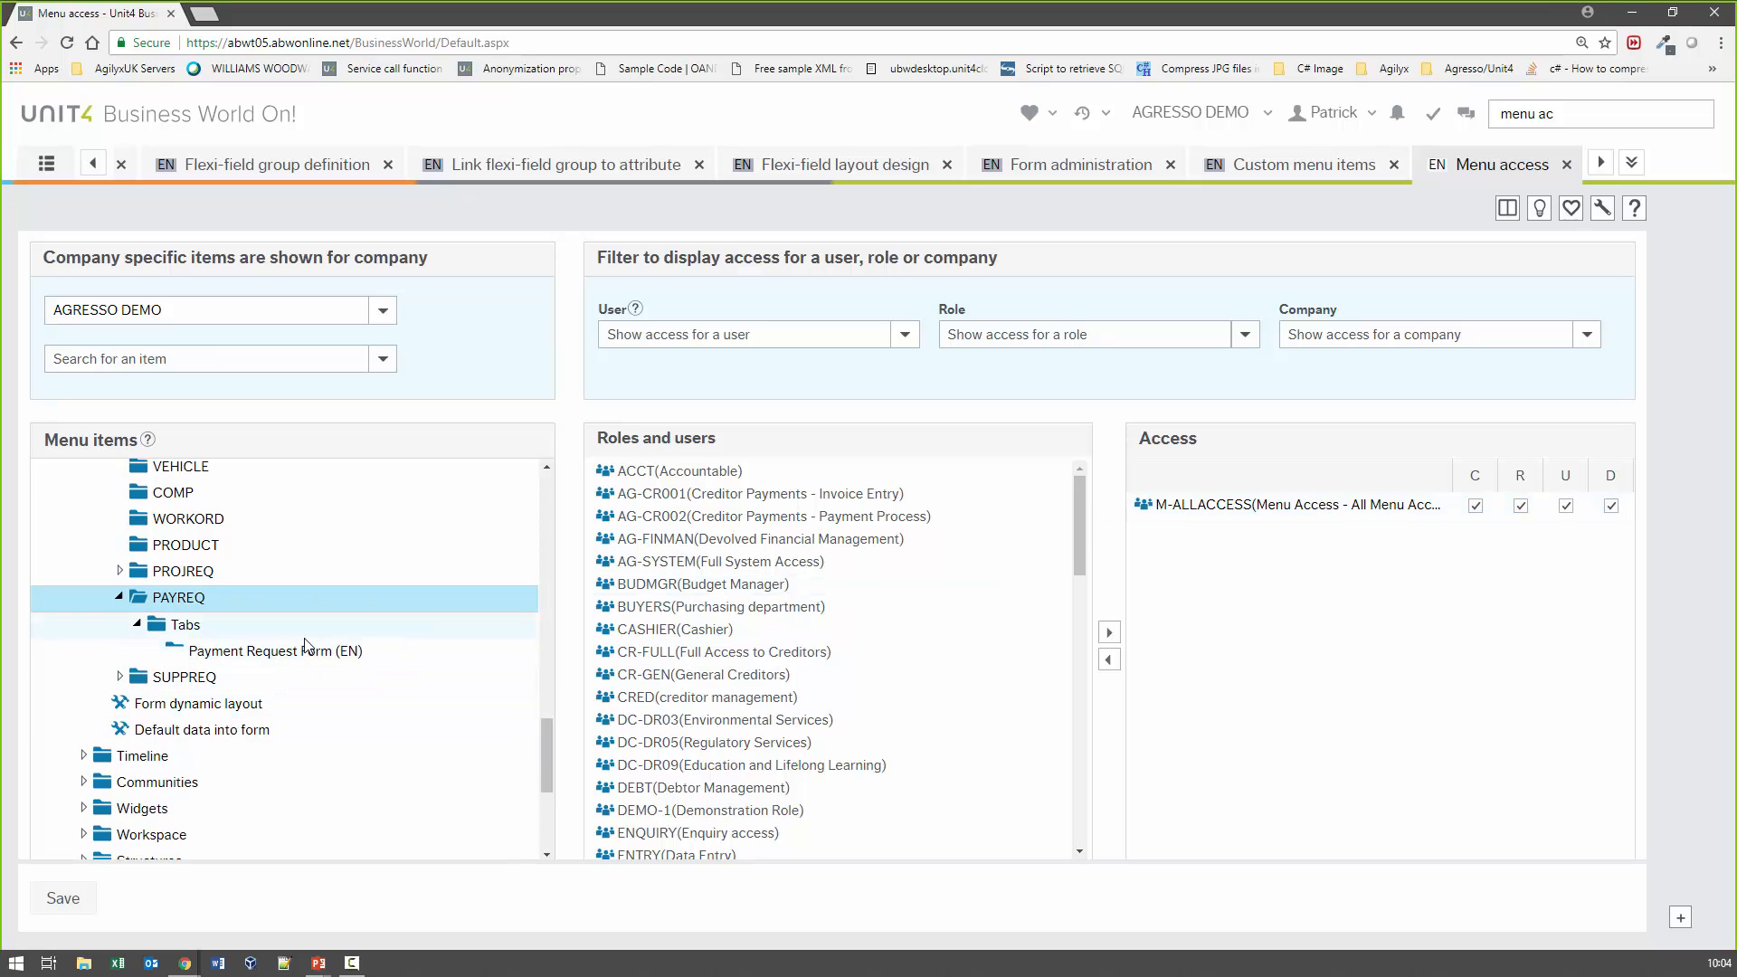
{"action": "scroll", "coordinate": [292, 683], "scroll_direction": "up", "scroll_amount": 5}
{"action": "scroll", "coordinate": [292, 683], "scroll_direction": "up", "scroll_amount": 5}
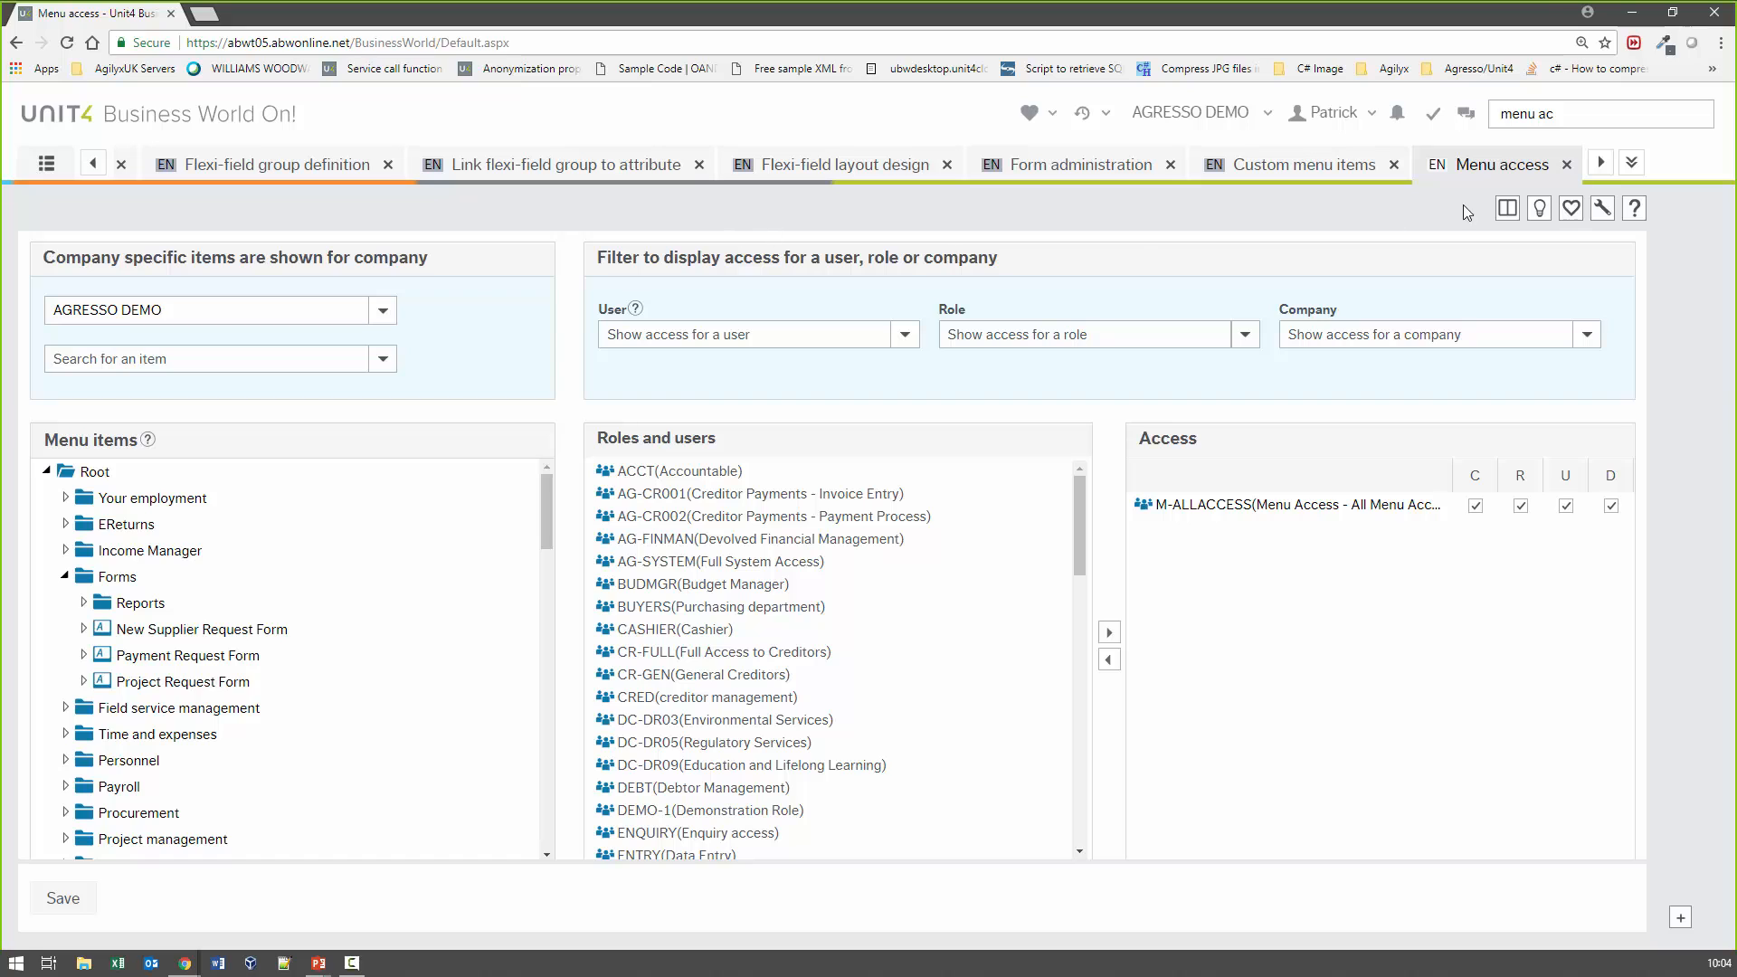
Close the Menu access window and open a new Payment Request Form from the Forms menu
{"action": "left_click", "coordinate": [1566, 164]}
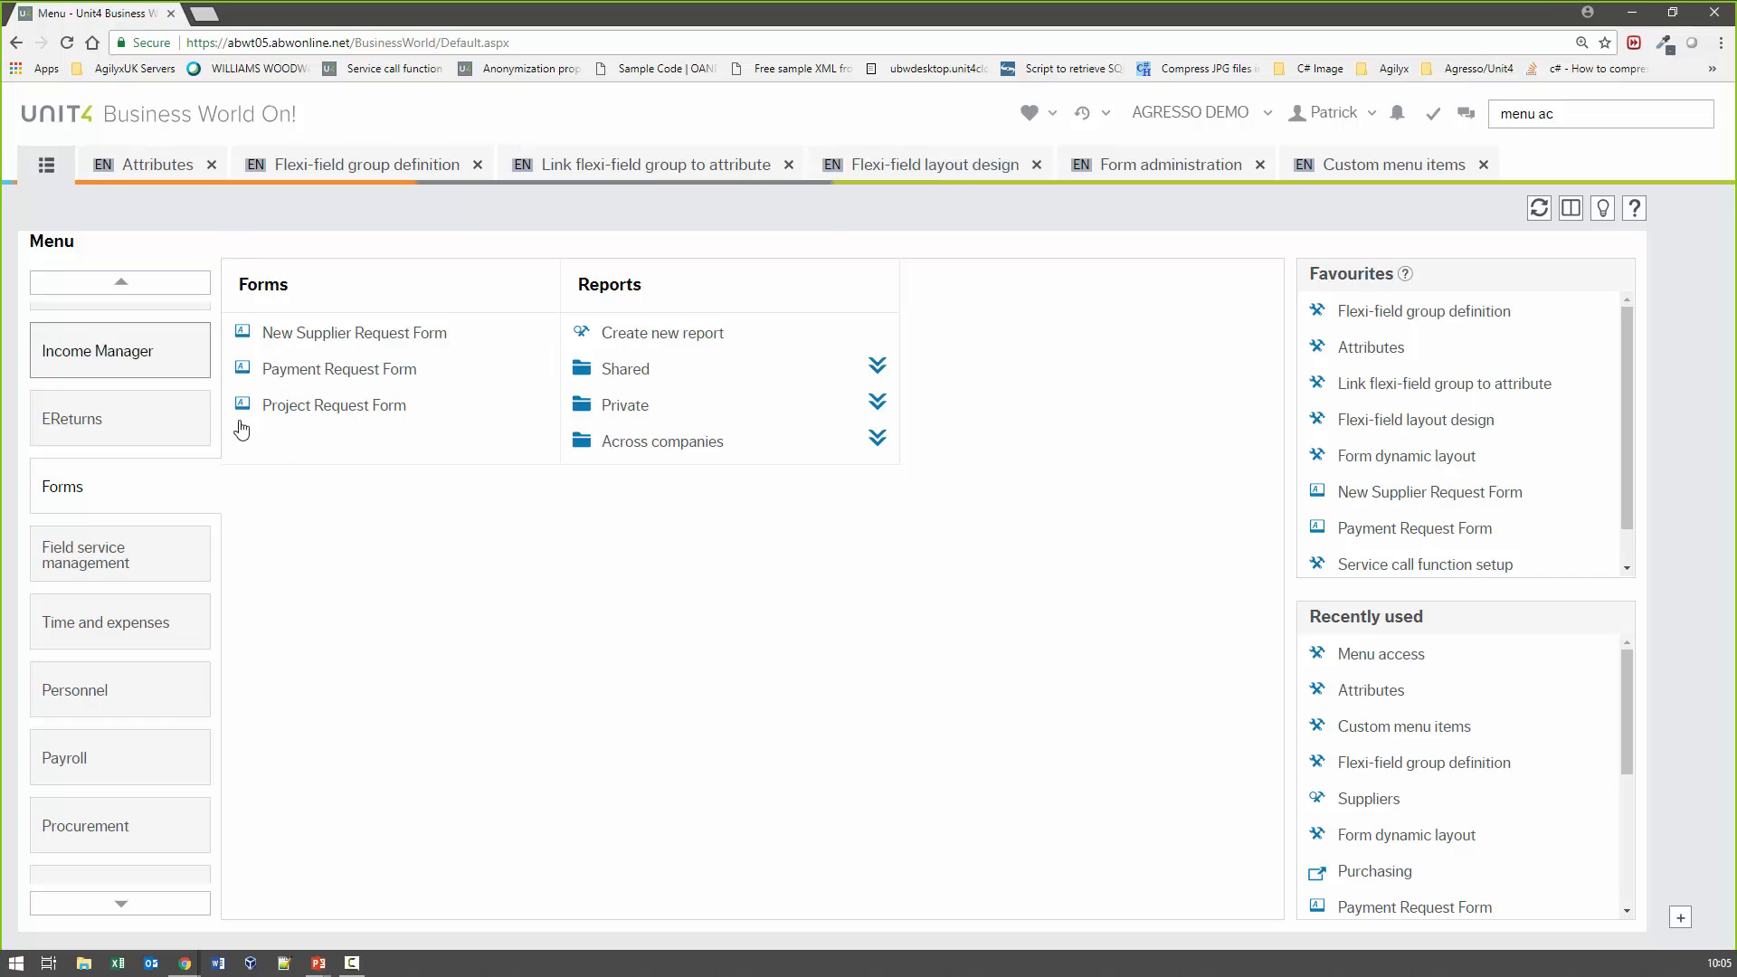
{"action": "left_click", "coordinate": [357, 369]}
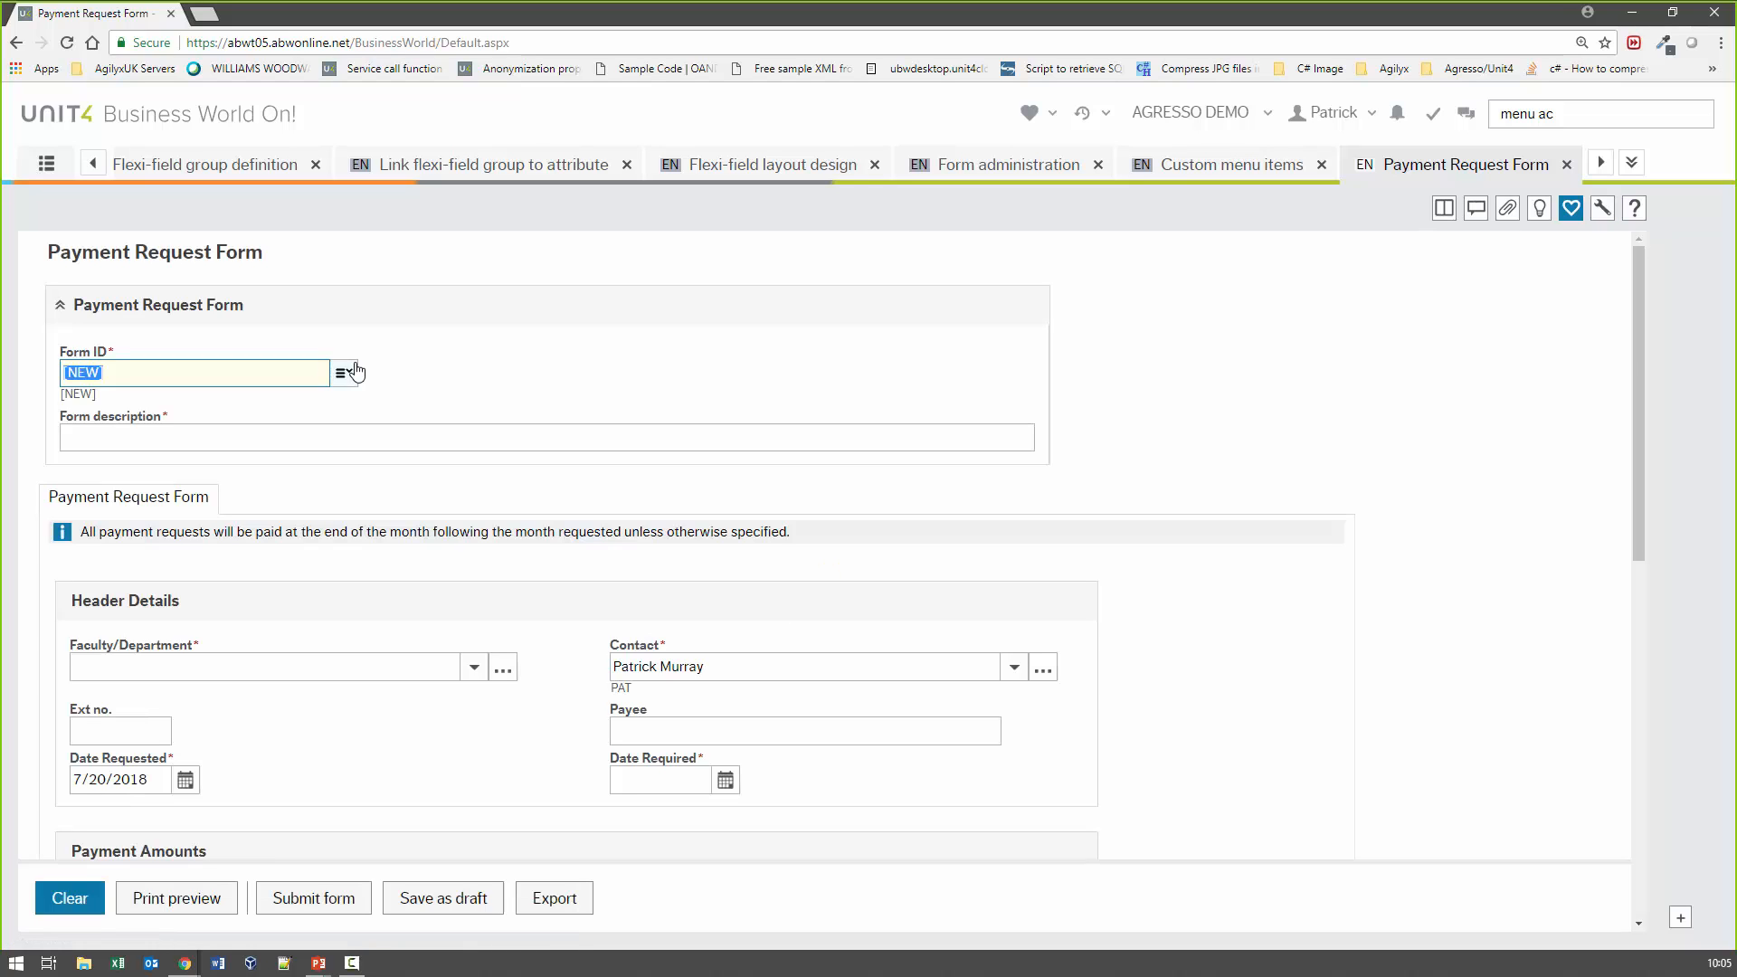
{"action": "left_click", "coordinate": [1227, 411]}
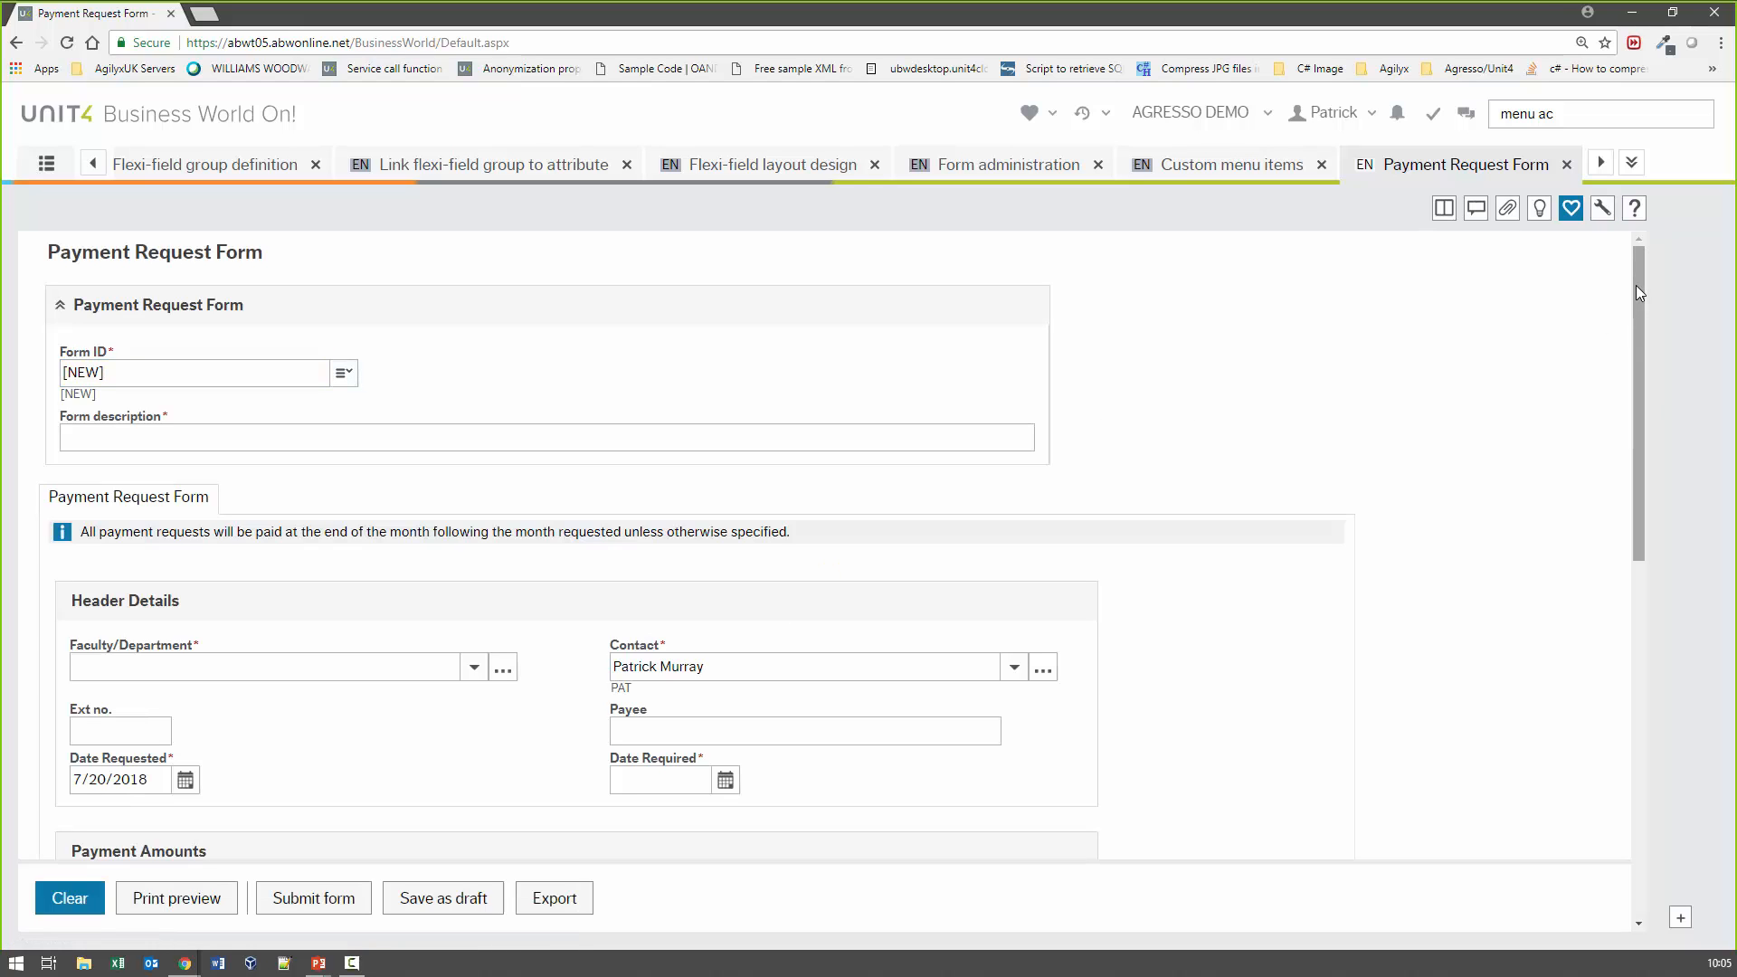
Review the Header Details lookups for Faculty/Department and Contact, and set Faculty/Department to Division Product
{"action": "left_click_drag", "start_coordinate": [1636, 285], "coordinate": [1637, 425]}
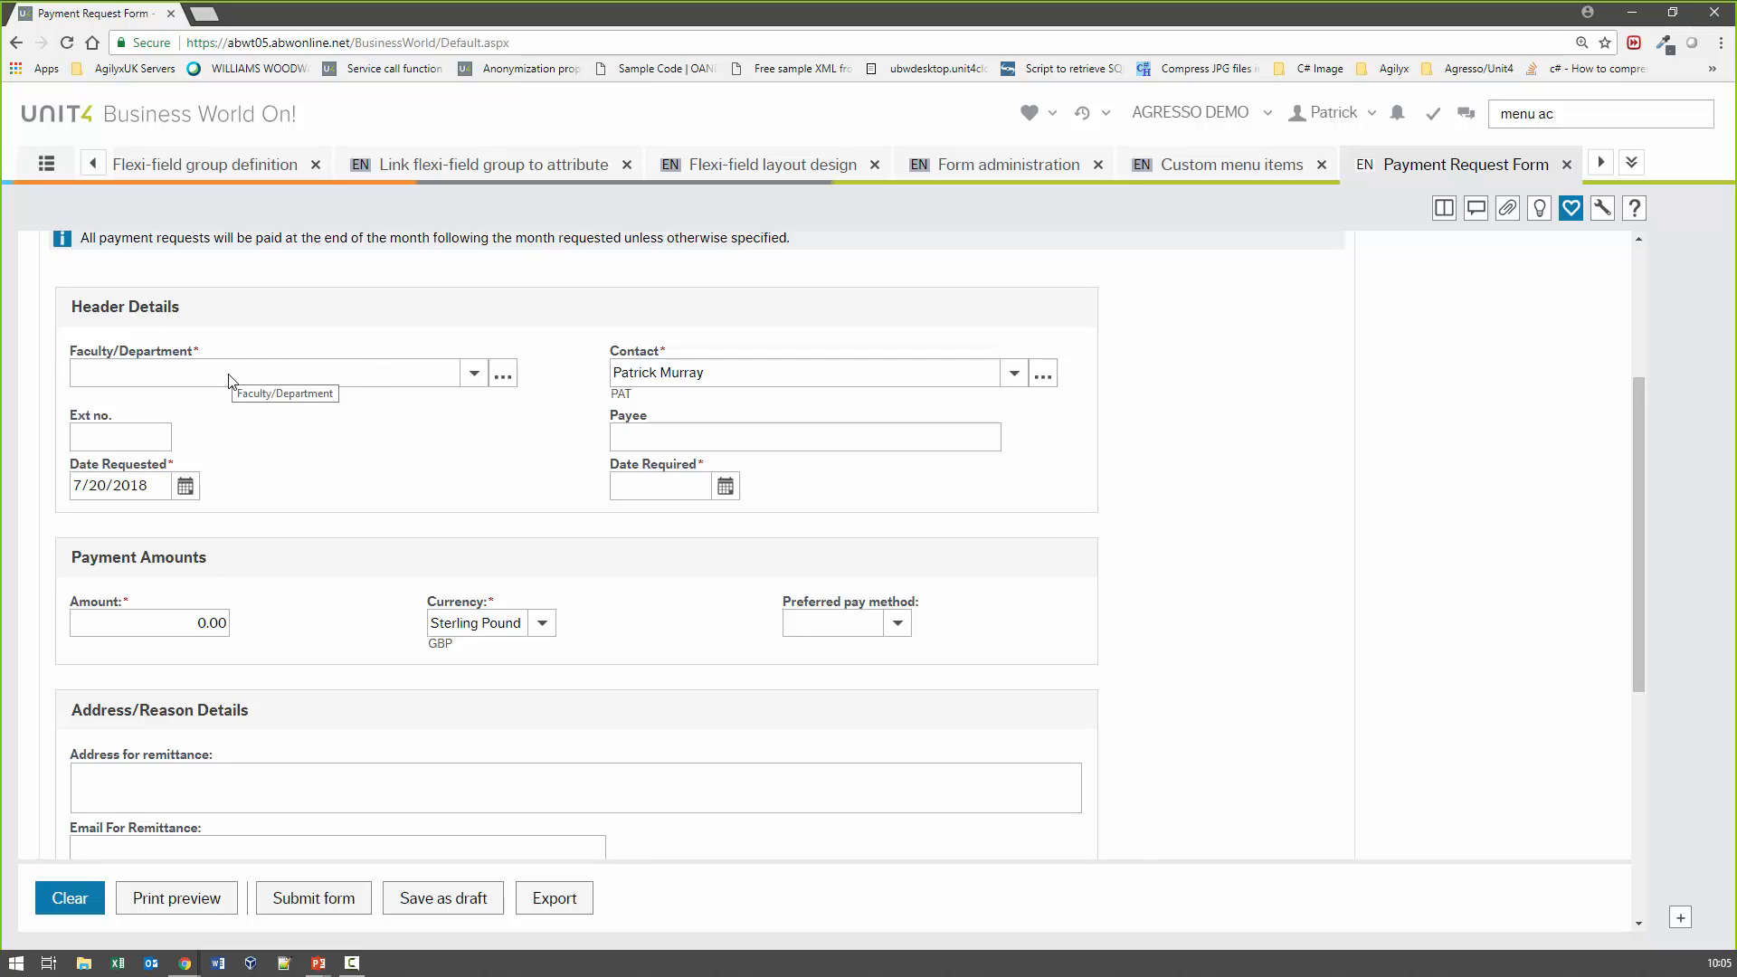
{"action": "left_click", "coordinate": [472, 375]}
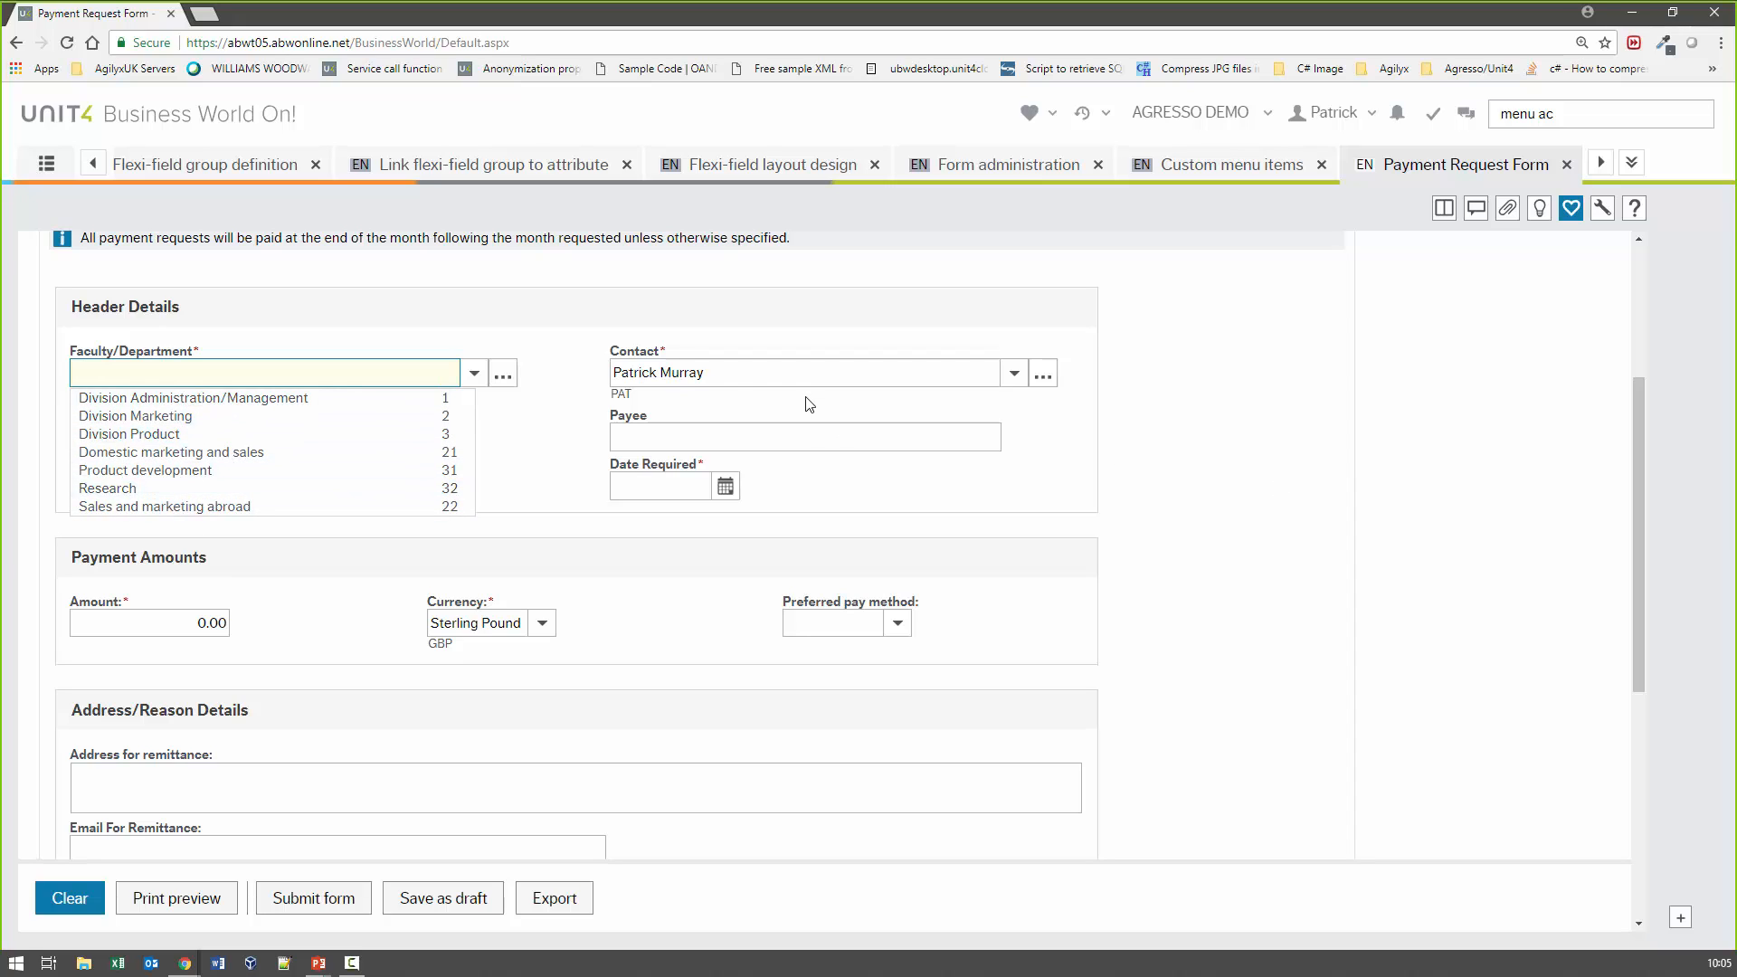
{"action": "left_click", "coordinate": [745, 374]}
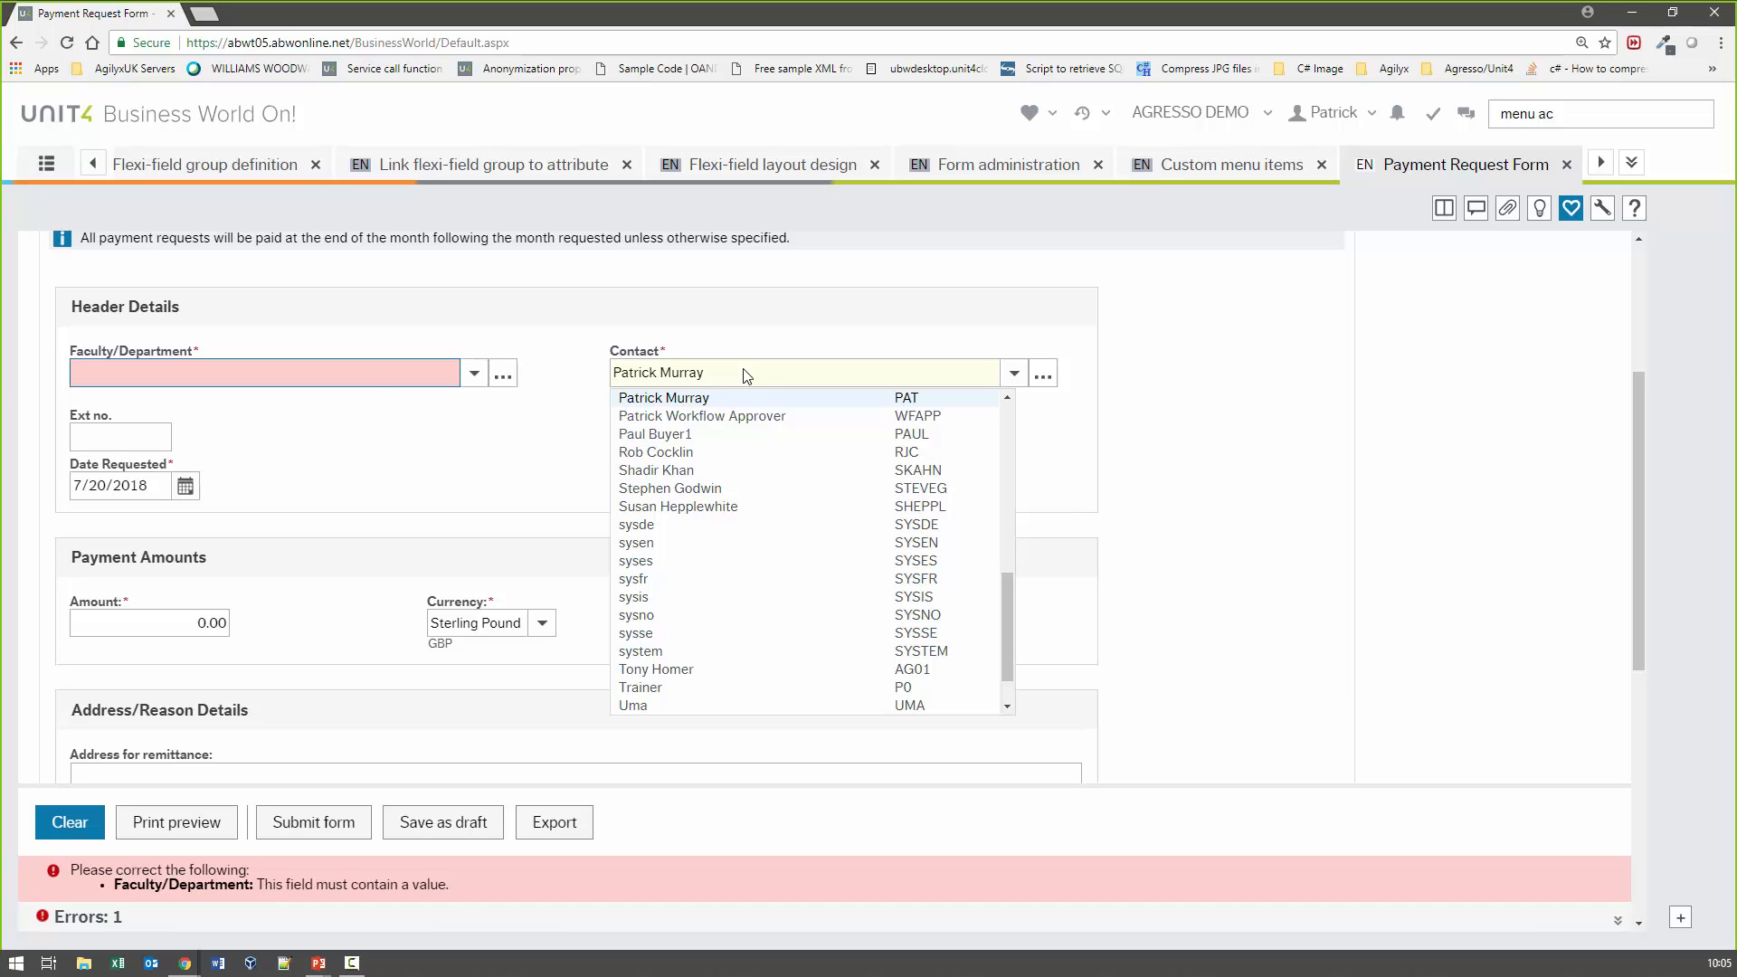
{"action": "left_click", "coordinate": [474, 374]}
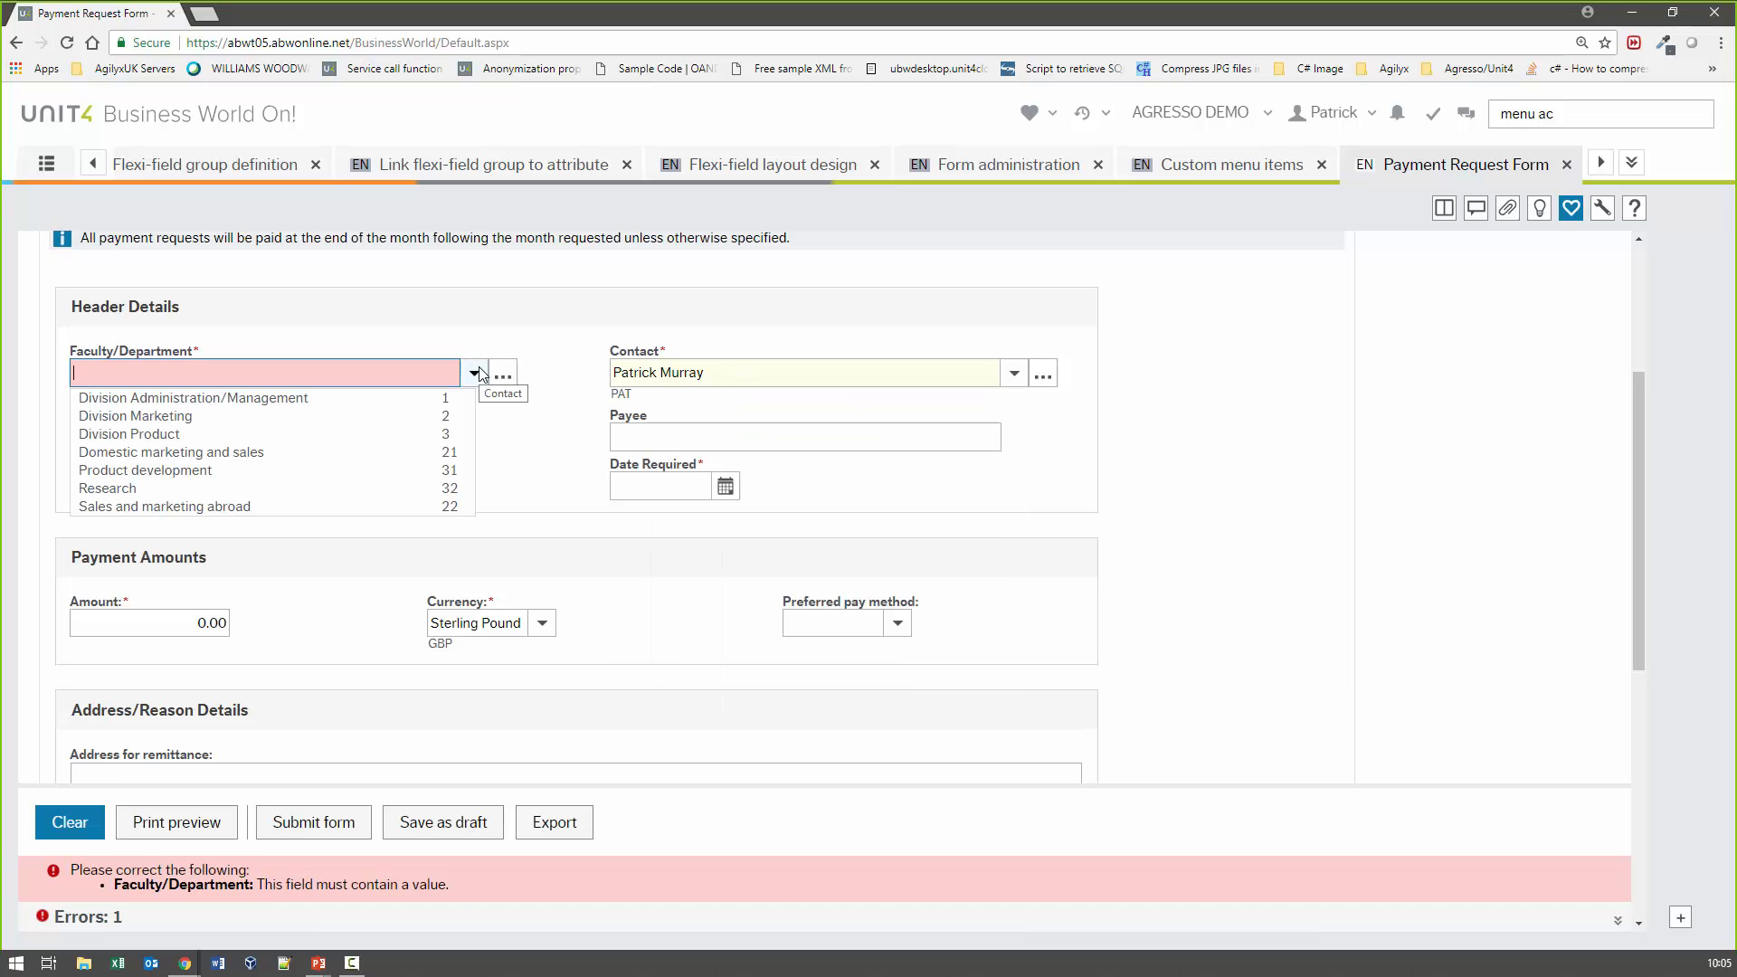
{"action": "left_click", "coordinate": [135, 434]}
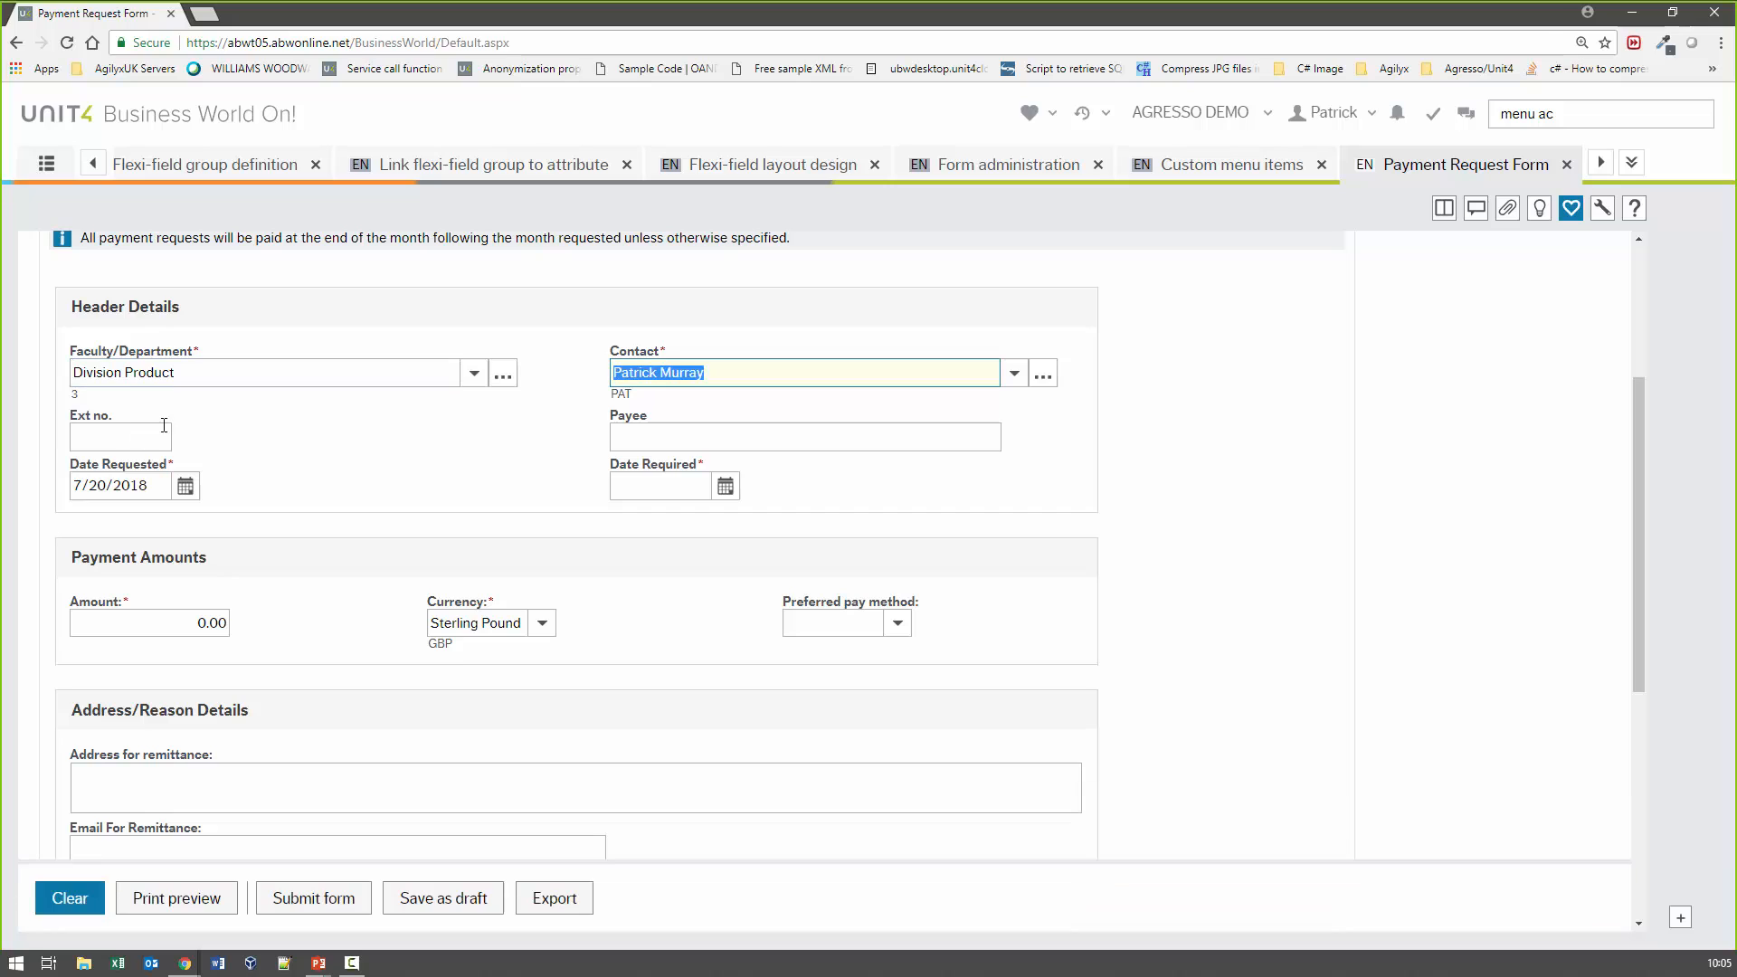
Check the Ext no., Payee and Date Requested fields in Header Details
{"action": "left_click", "coordinate": [99, 441]}
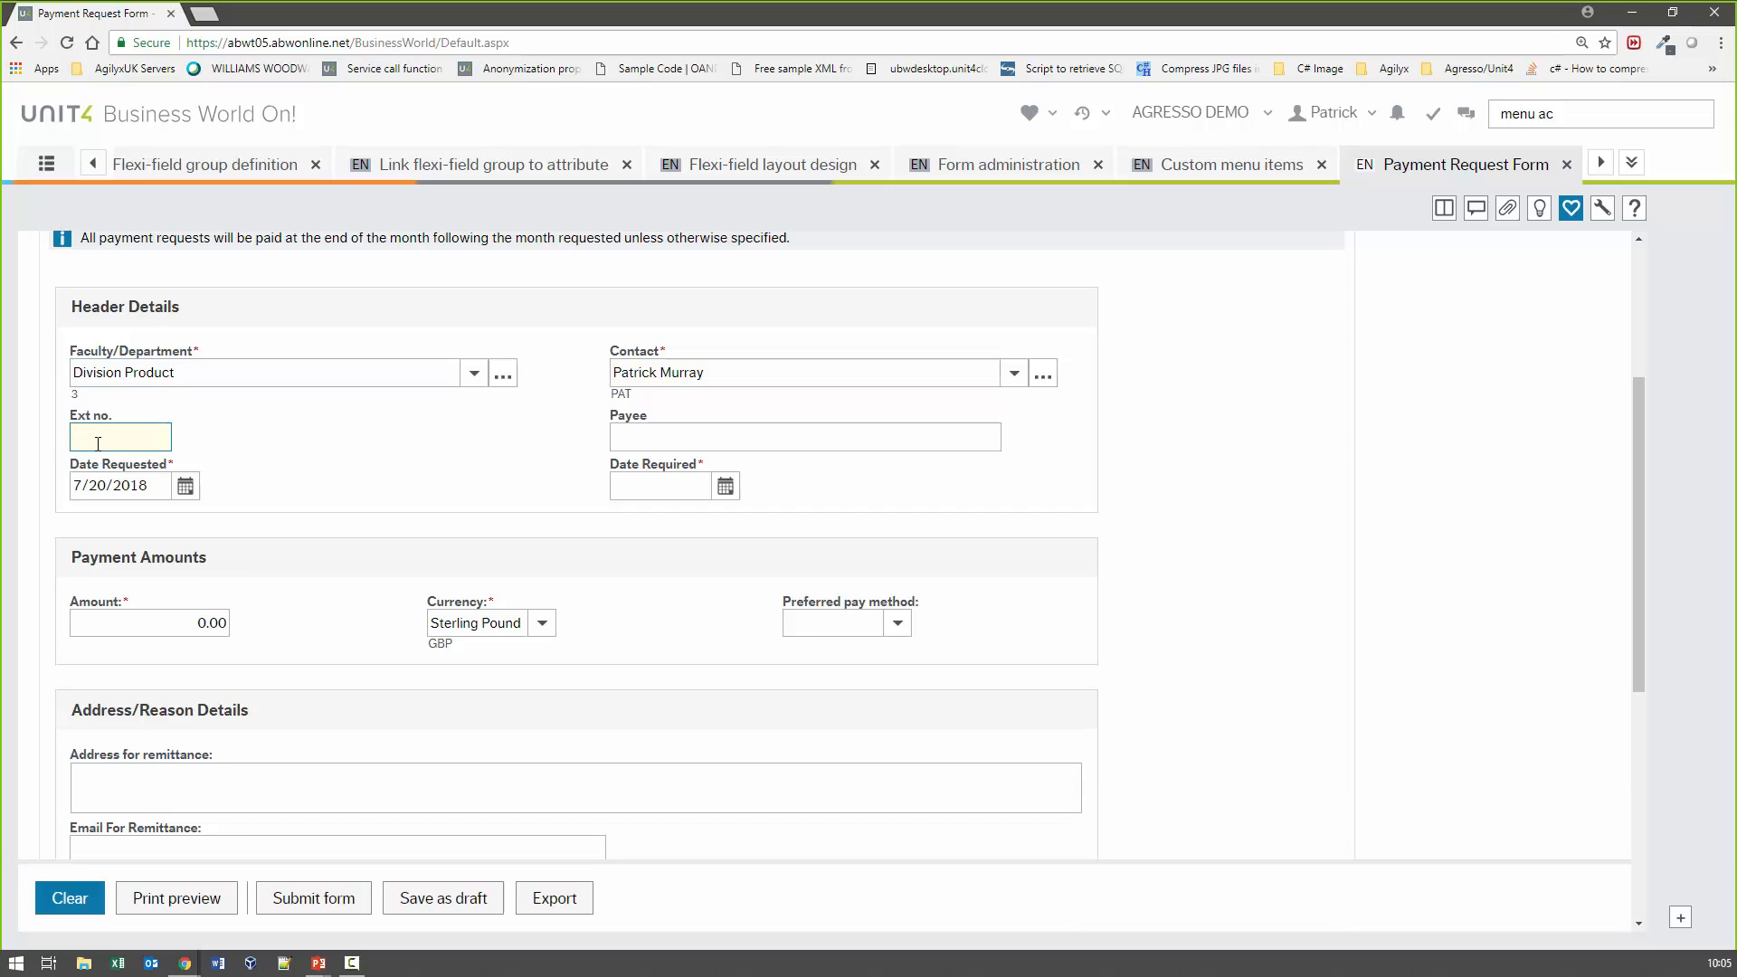
{"action": "left_click", "coordinate": [716, 443]}
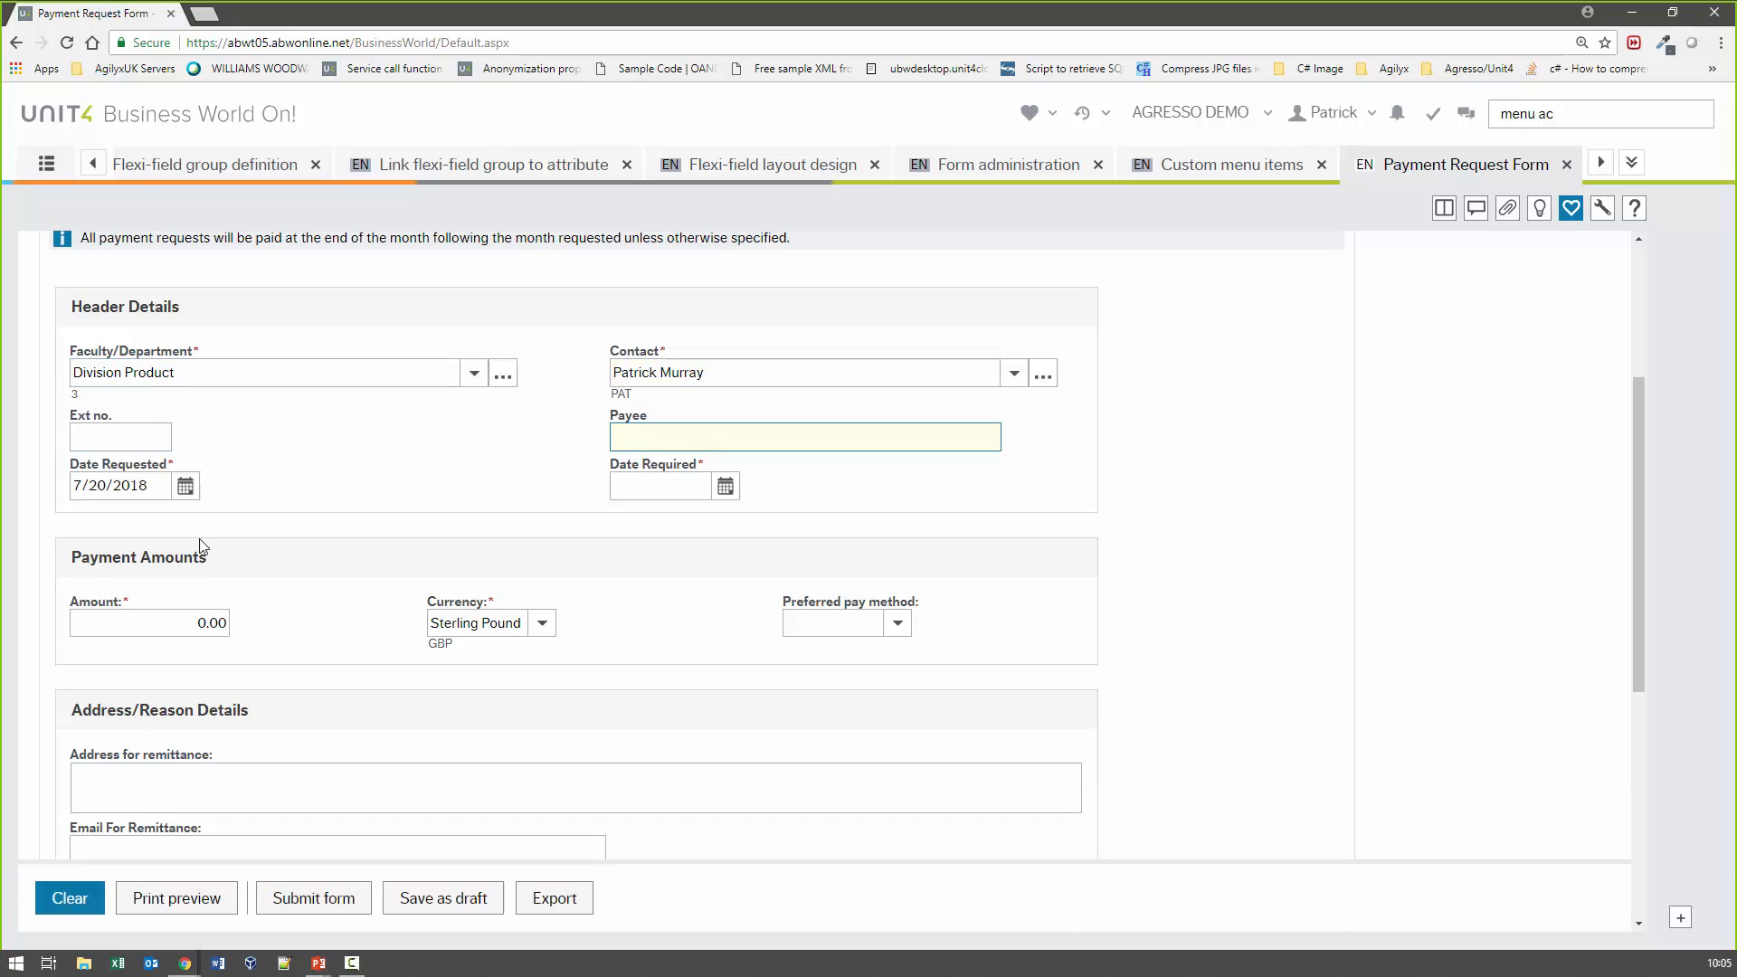
{"action": "left_click", "coordinate": [179, 468]}
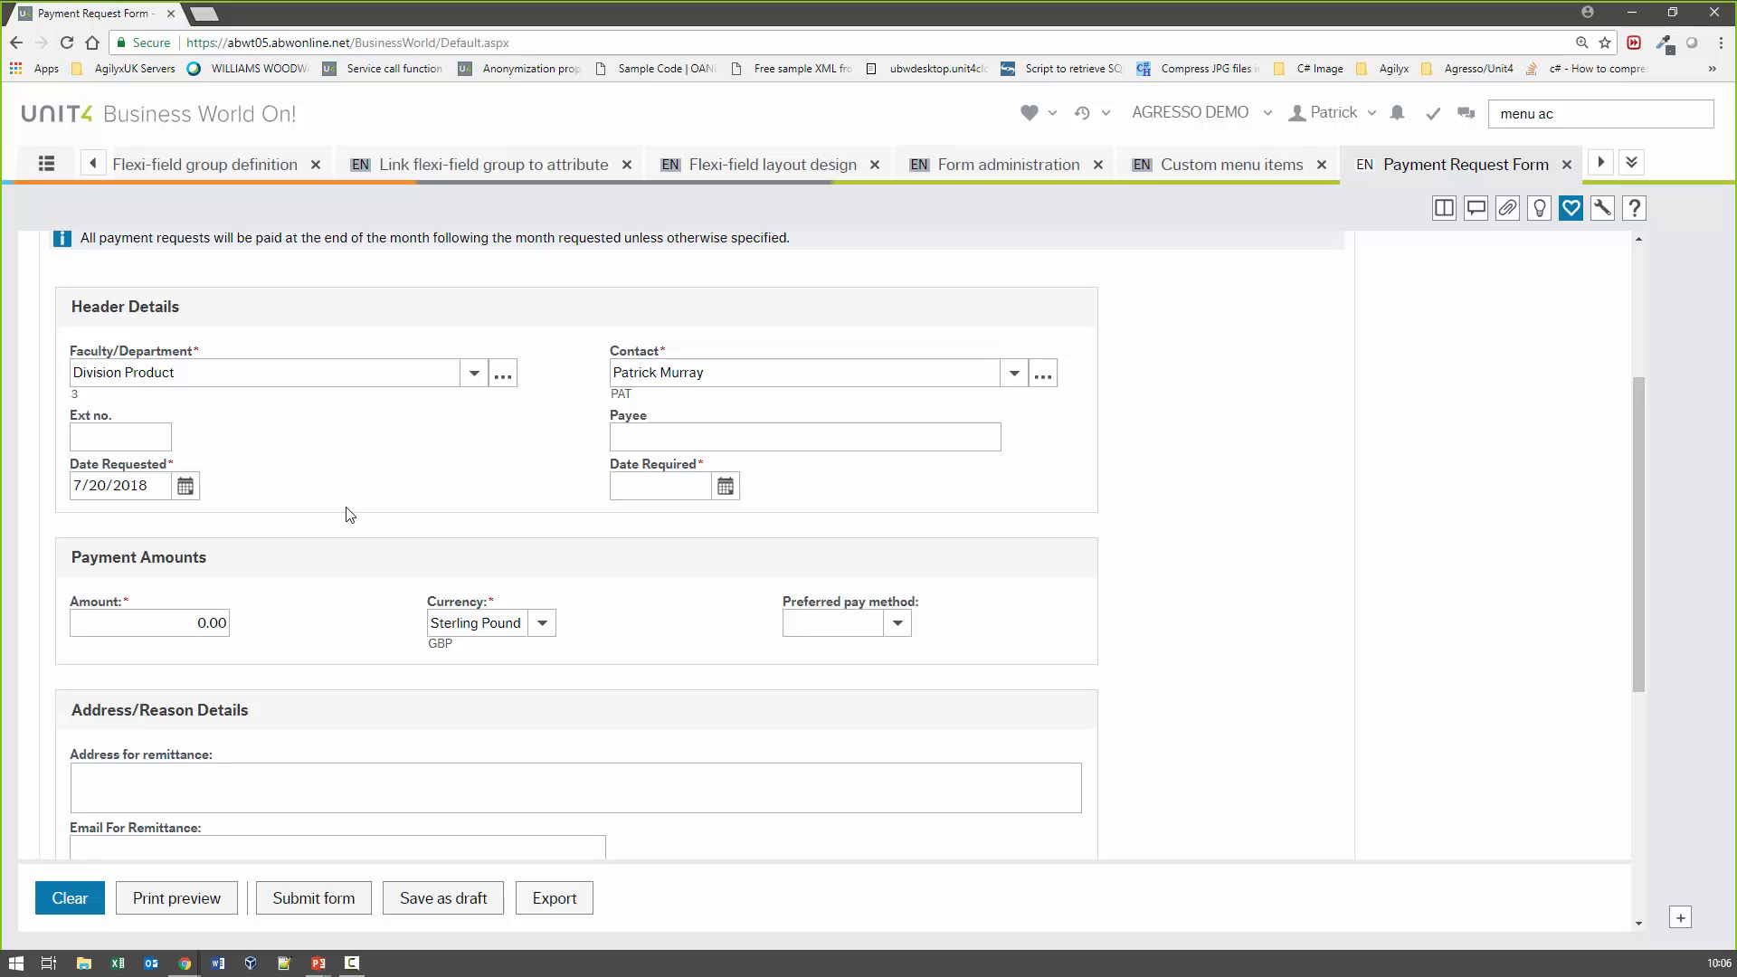
Check the Amount field and the Currency and Preferred pay method options in Payment Amounts
{"action": "scroll", "coordinate": [350, 514], "scroll_direction": "down", "scroll_amount": 1}
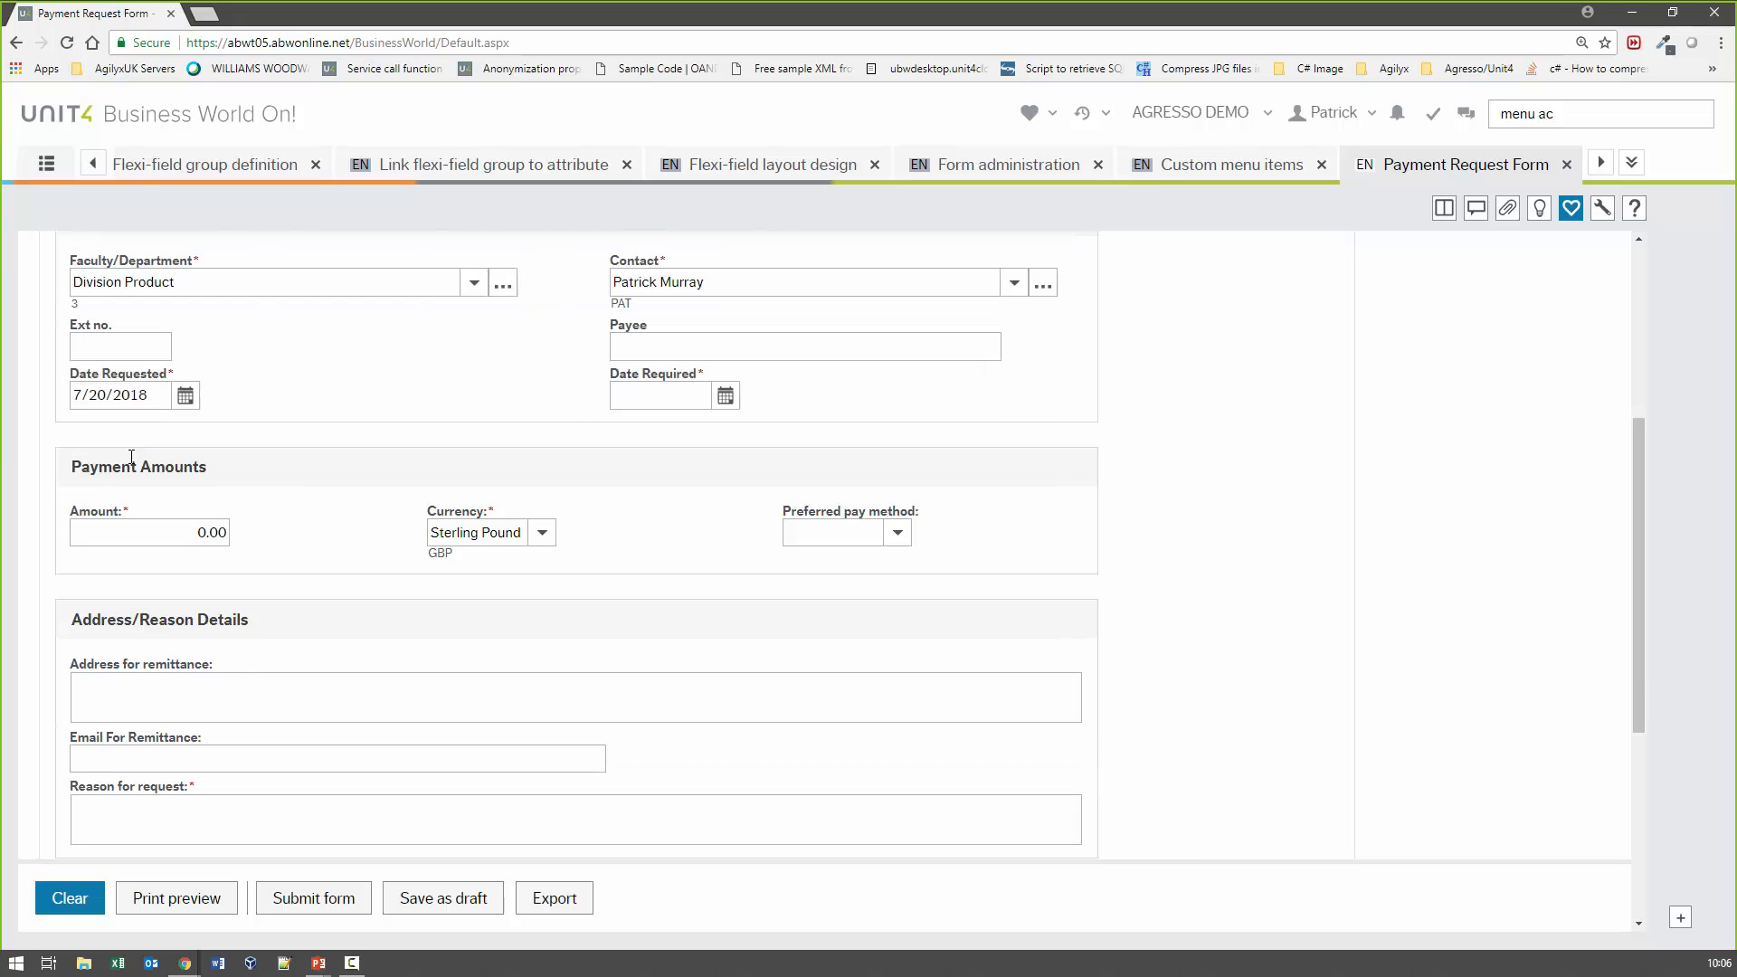
{"action": "left_click", "coordinate": [194, 538]}
{"action": "left_click", "coordinate": [542, 533]}
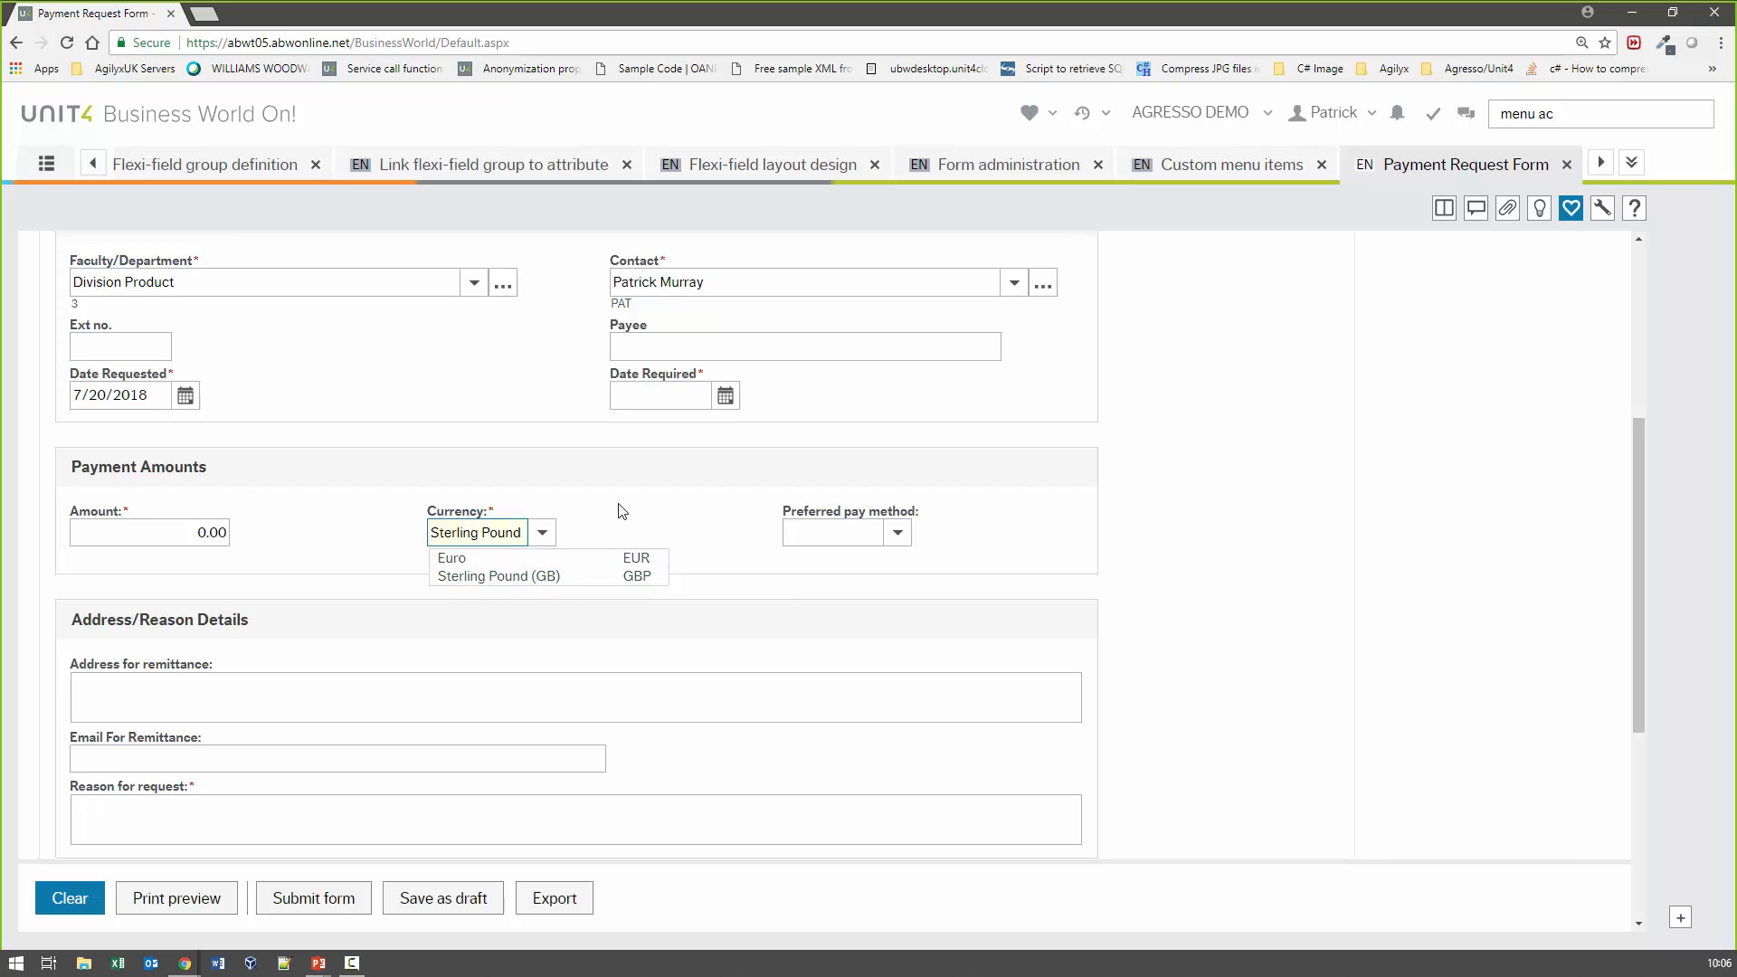
{"action": "left_click", "coordinate": [897, 532]}
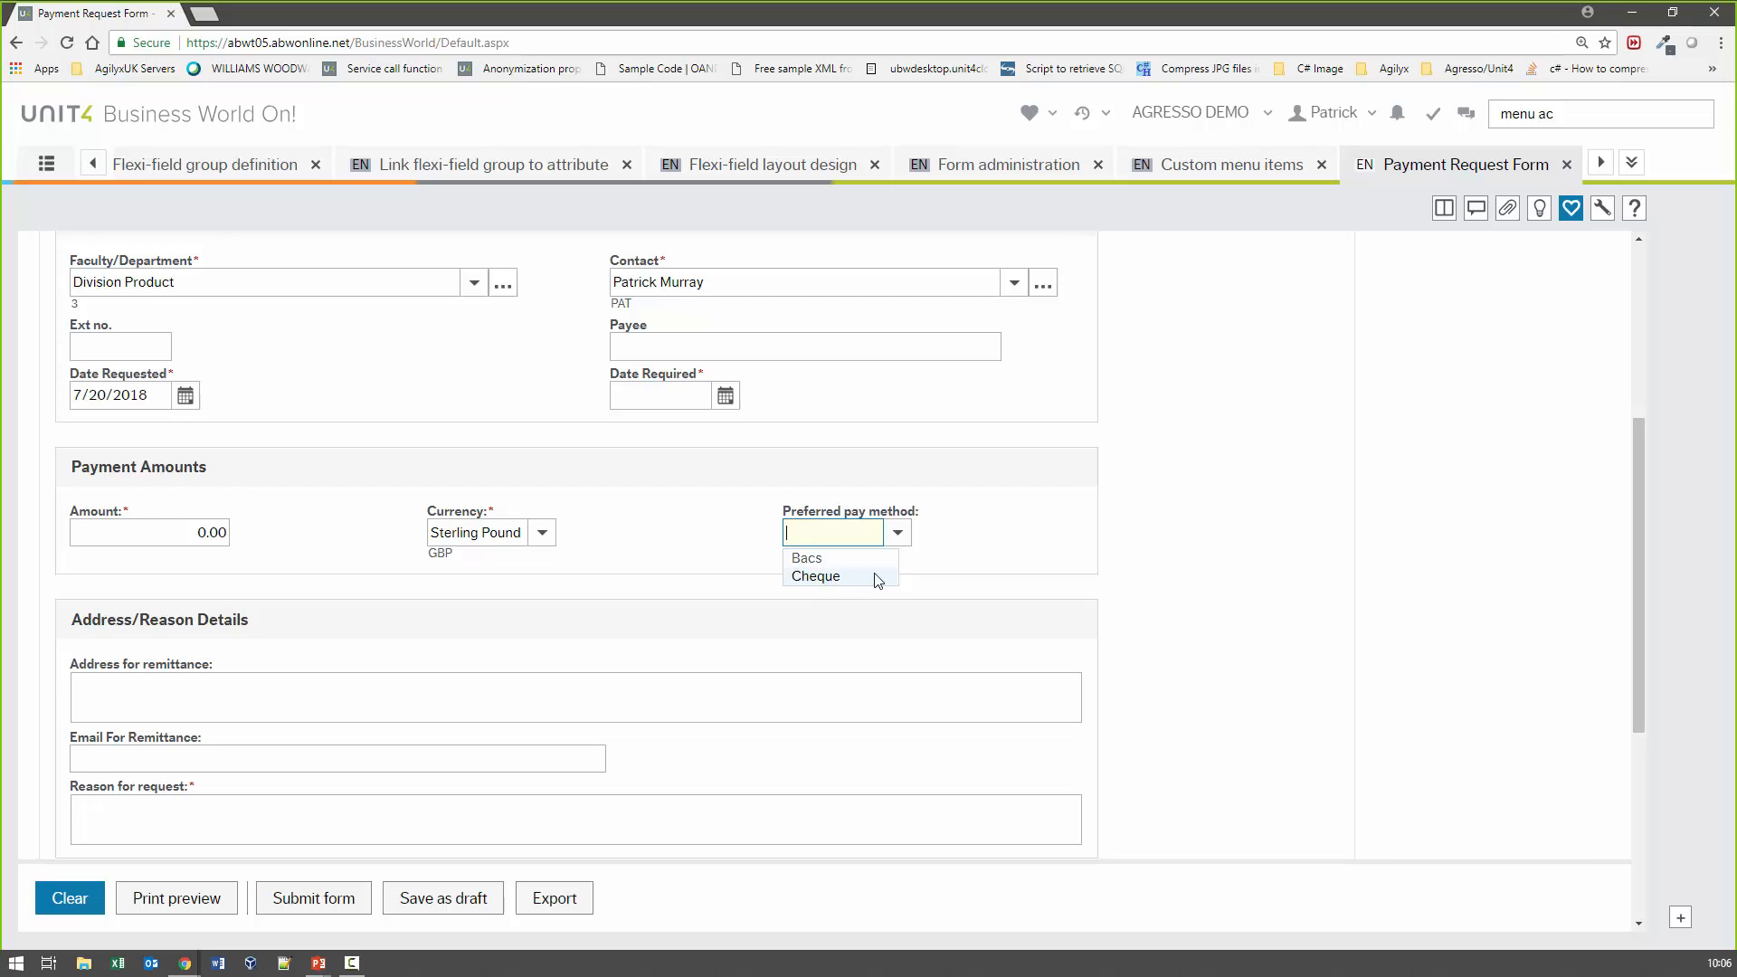
{"action": "left_click", "coordinate": [957, 531]}
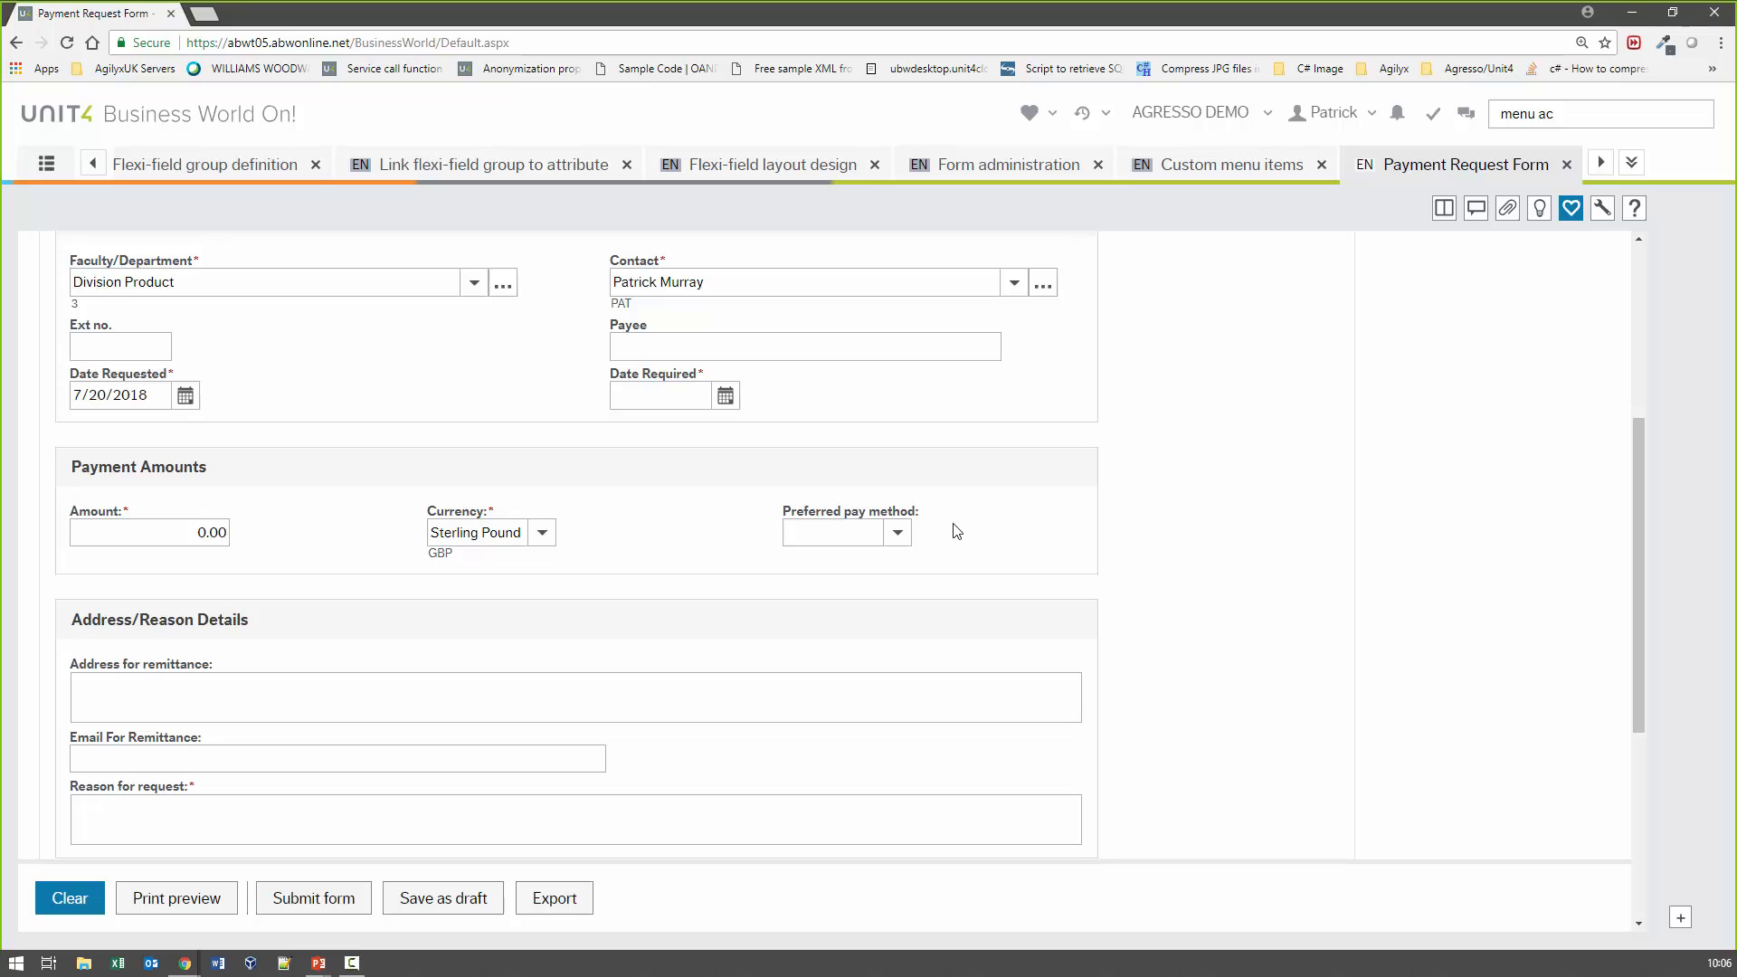
Review the Address/Reason Details, Charge to and Notes sections of the payment request form
{"action": "scroll", "coordinate": [324, 573], "scroll_direction": "down", "scroll_amount": 1}
{"action": "scroll", "coordinate": [323, 573], "scroll_direction": "down", "scroll_amount": 2}
{"action": "left_click", "coordinate": [177, 418]}
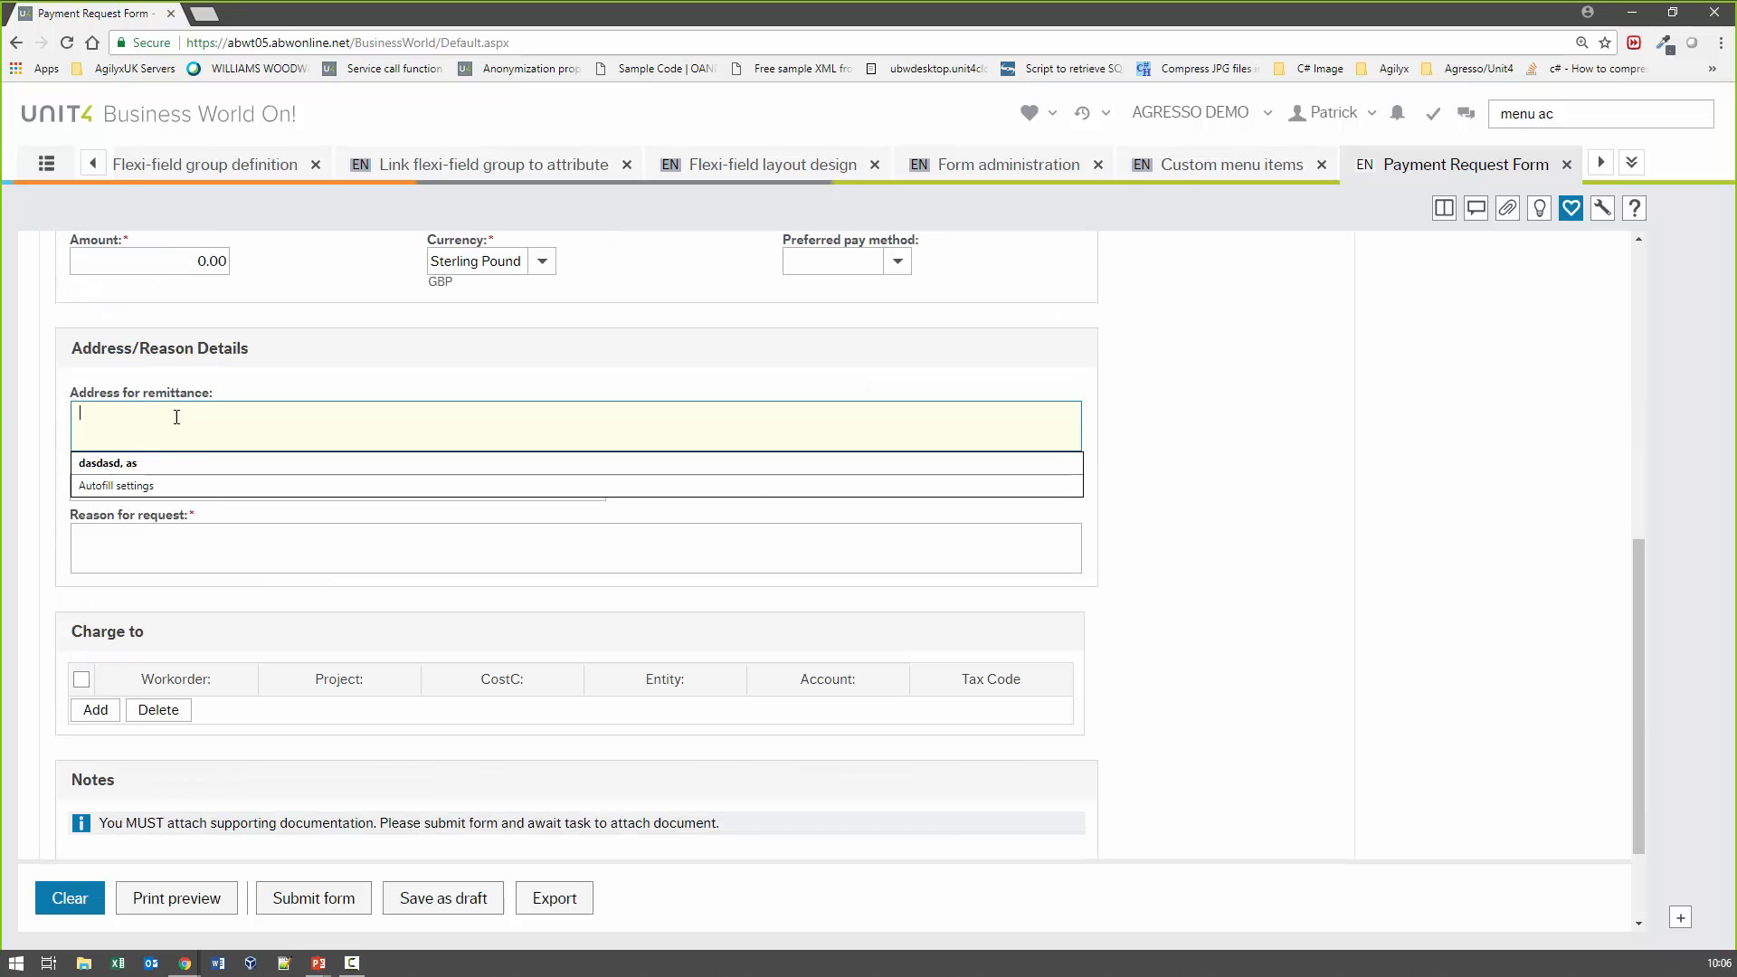
{"action": "left_click", "coordinate": [62, 516]}
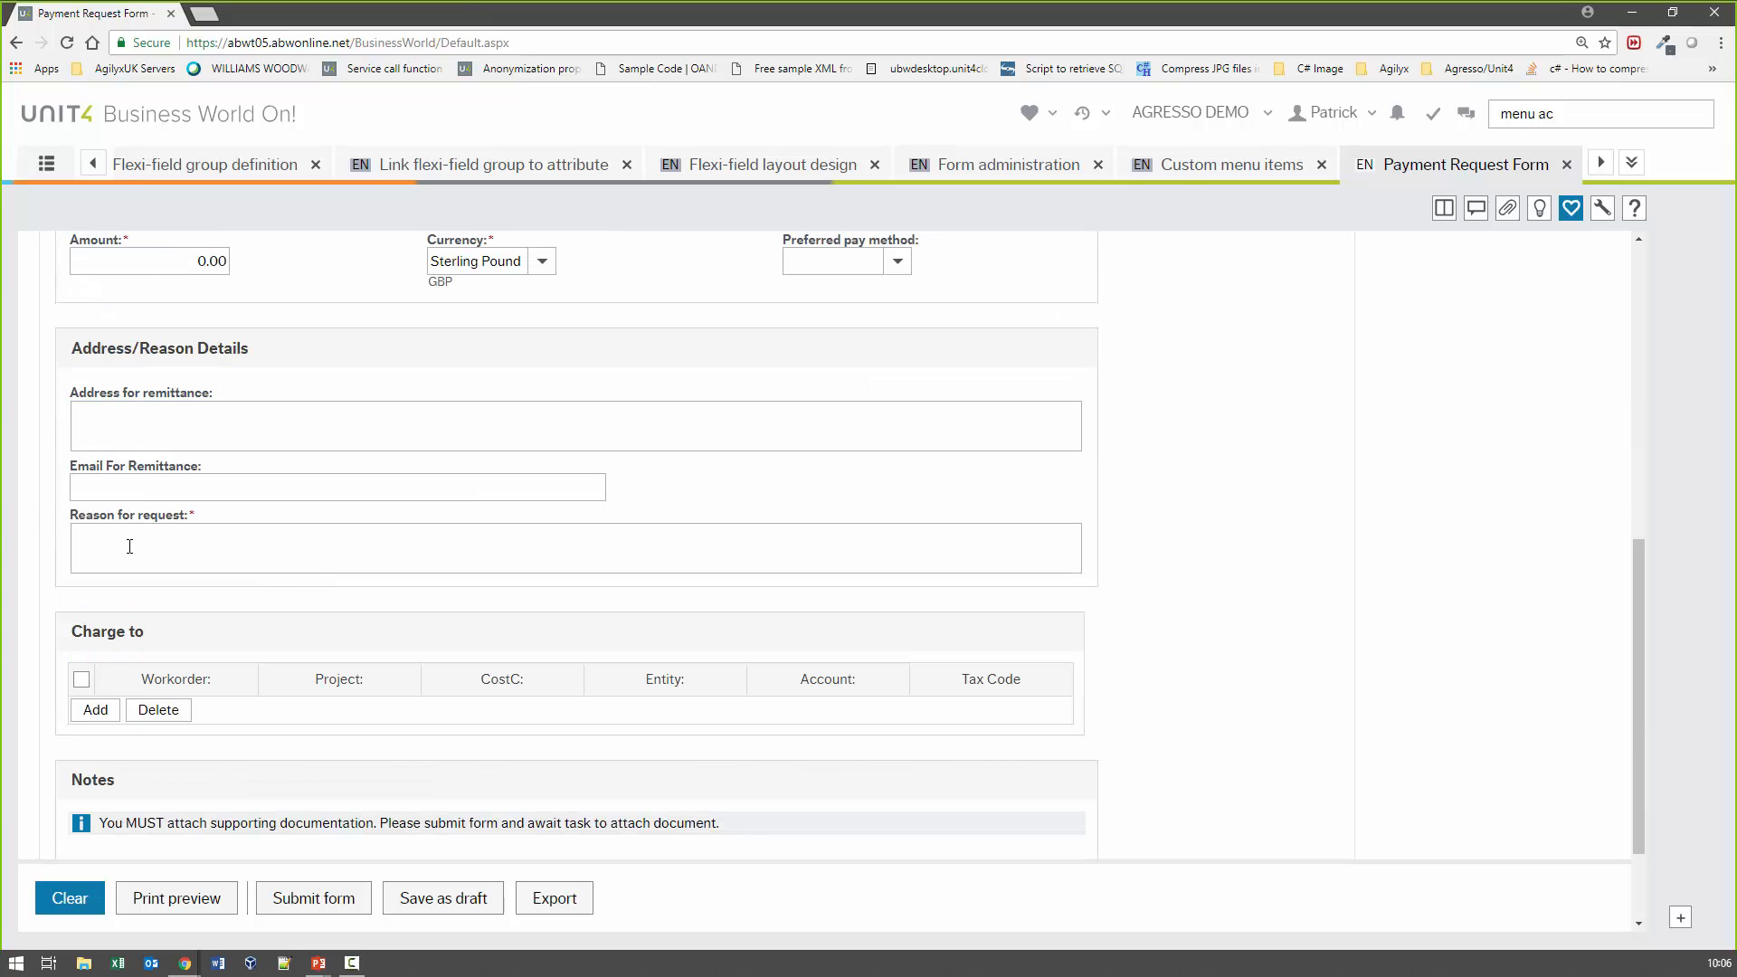
{"action": "scroll", "coordinate": [129, 546], "scroll_direction": "down", "scroll_amount": 2}
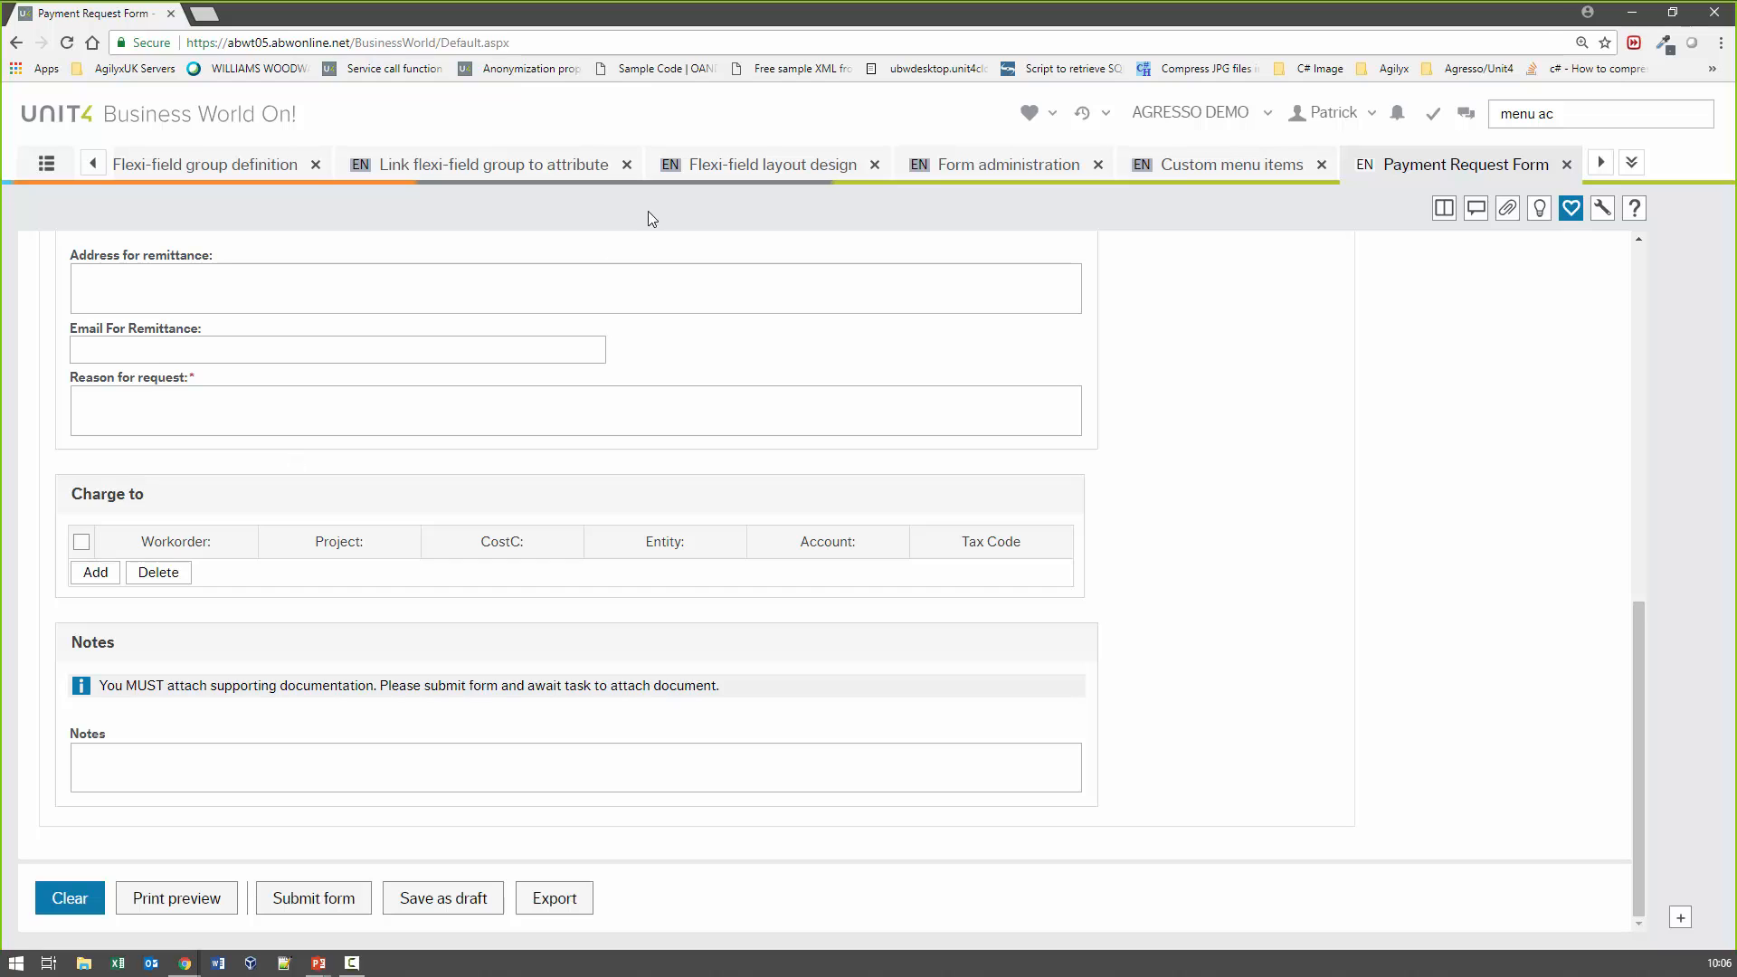
Look up the PRCODING group in Flexi-field group definition and examine its field relations
{"action": "left_click", "coordinate": [532, 167]}
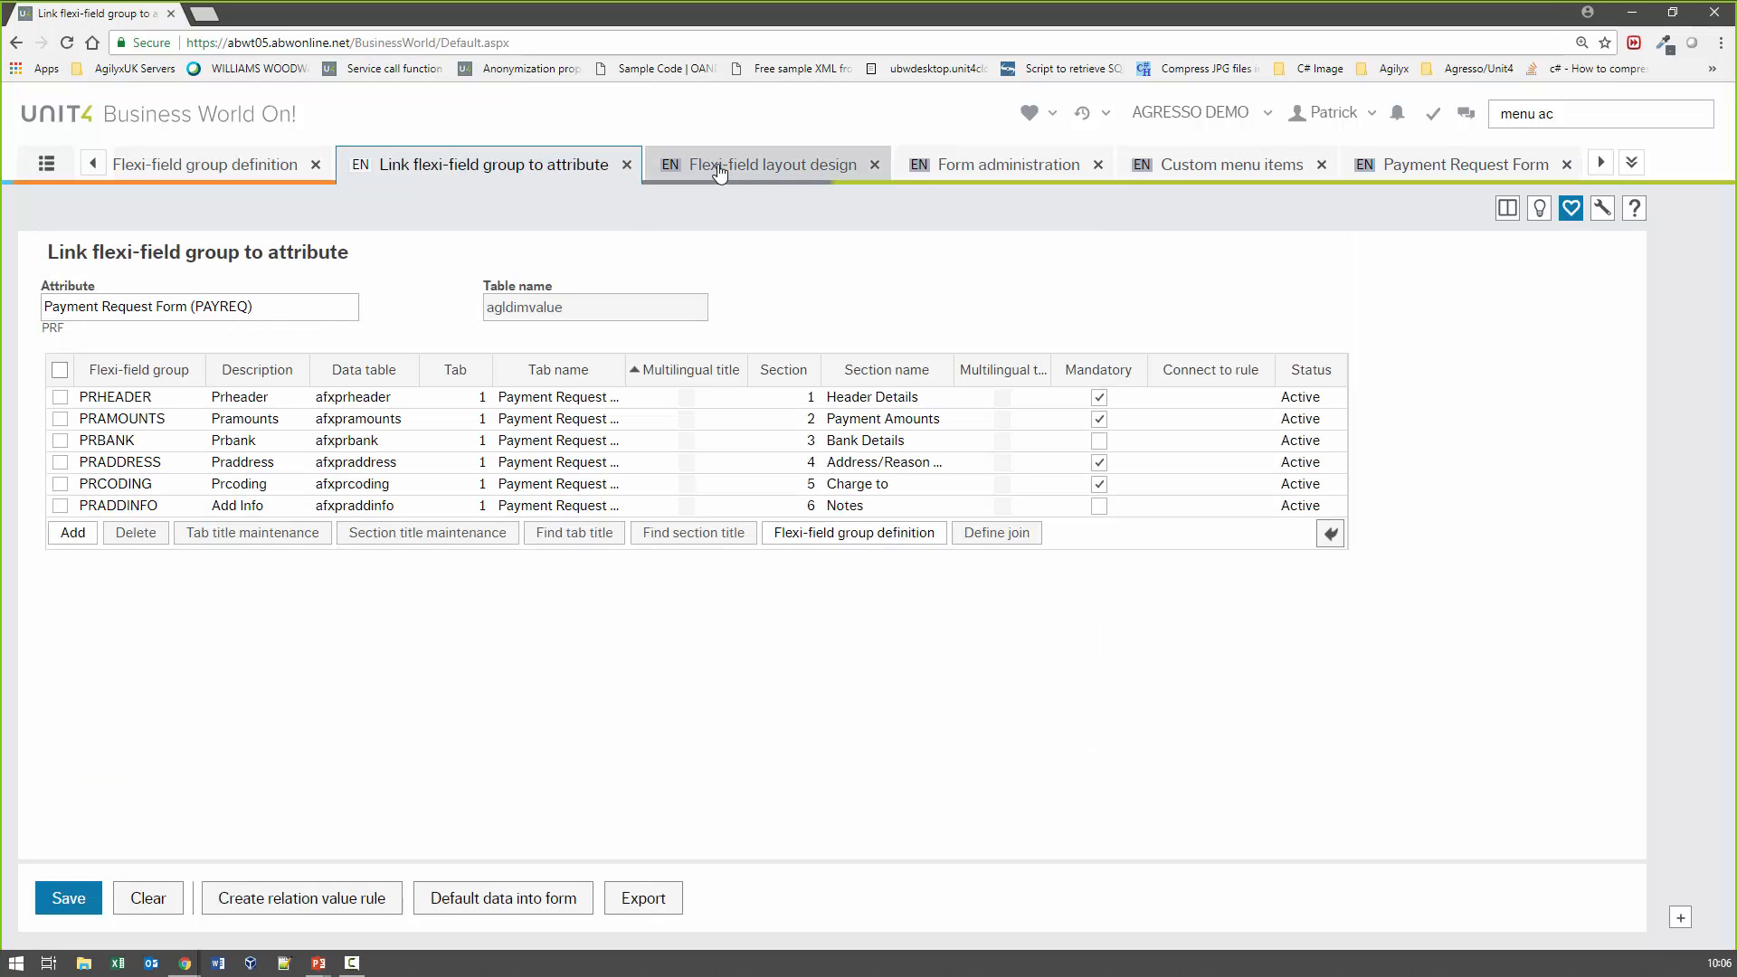
{"action": "left_click", "coordinate": [232, 181]}
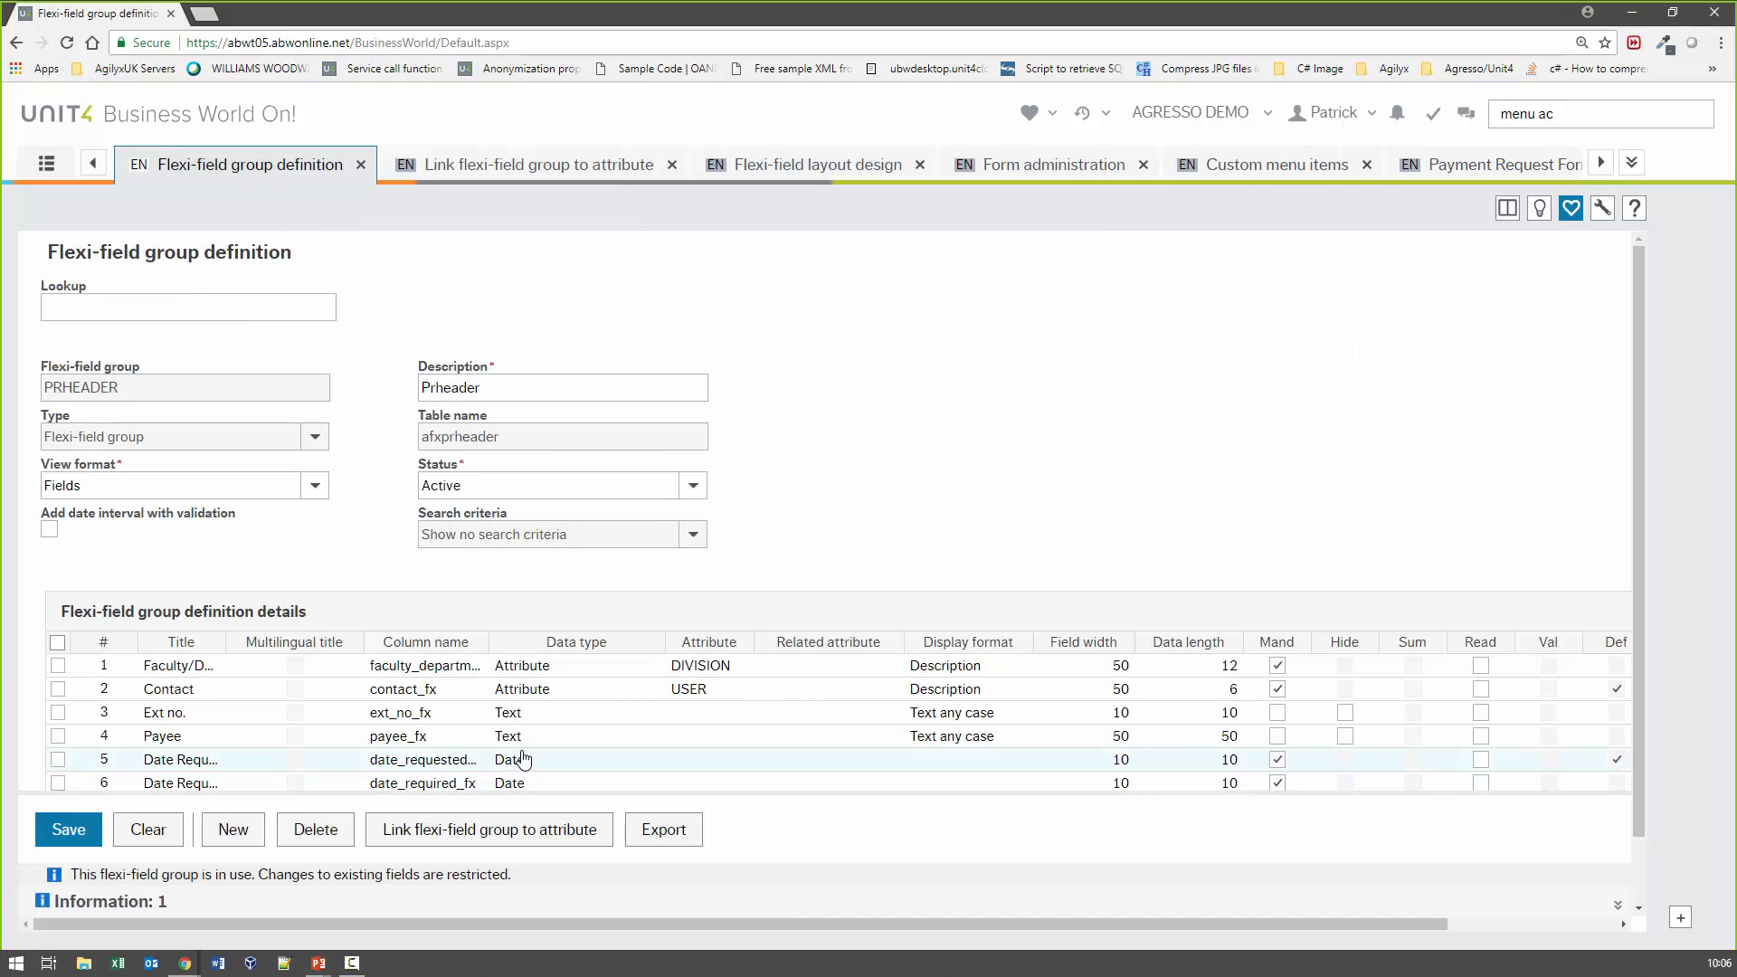
{"action": "left_click", "coordinate": [96, 310]}
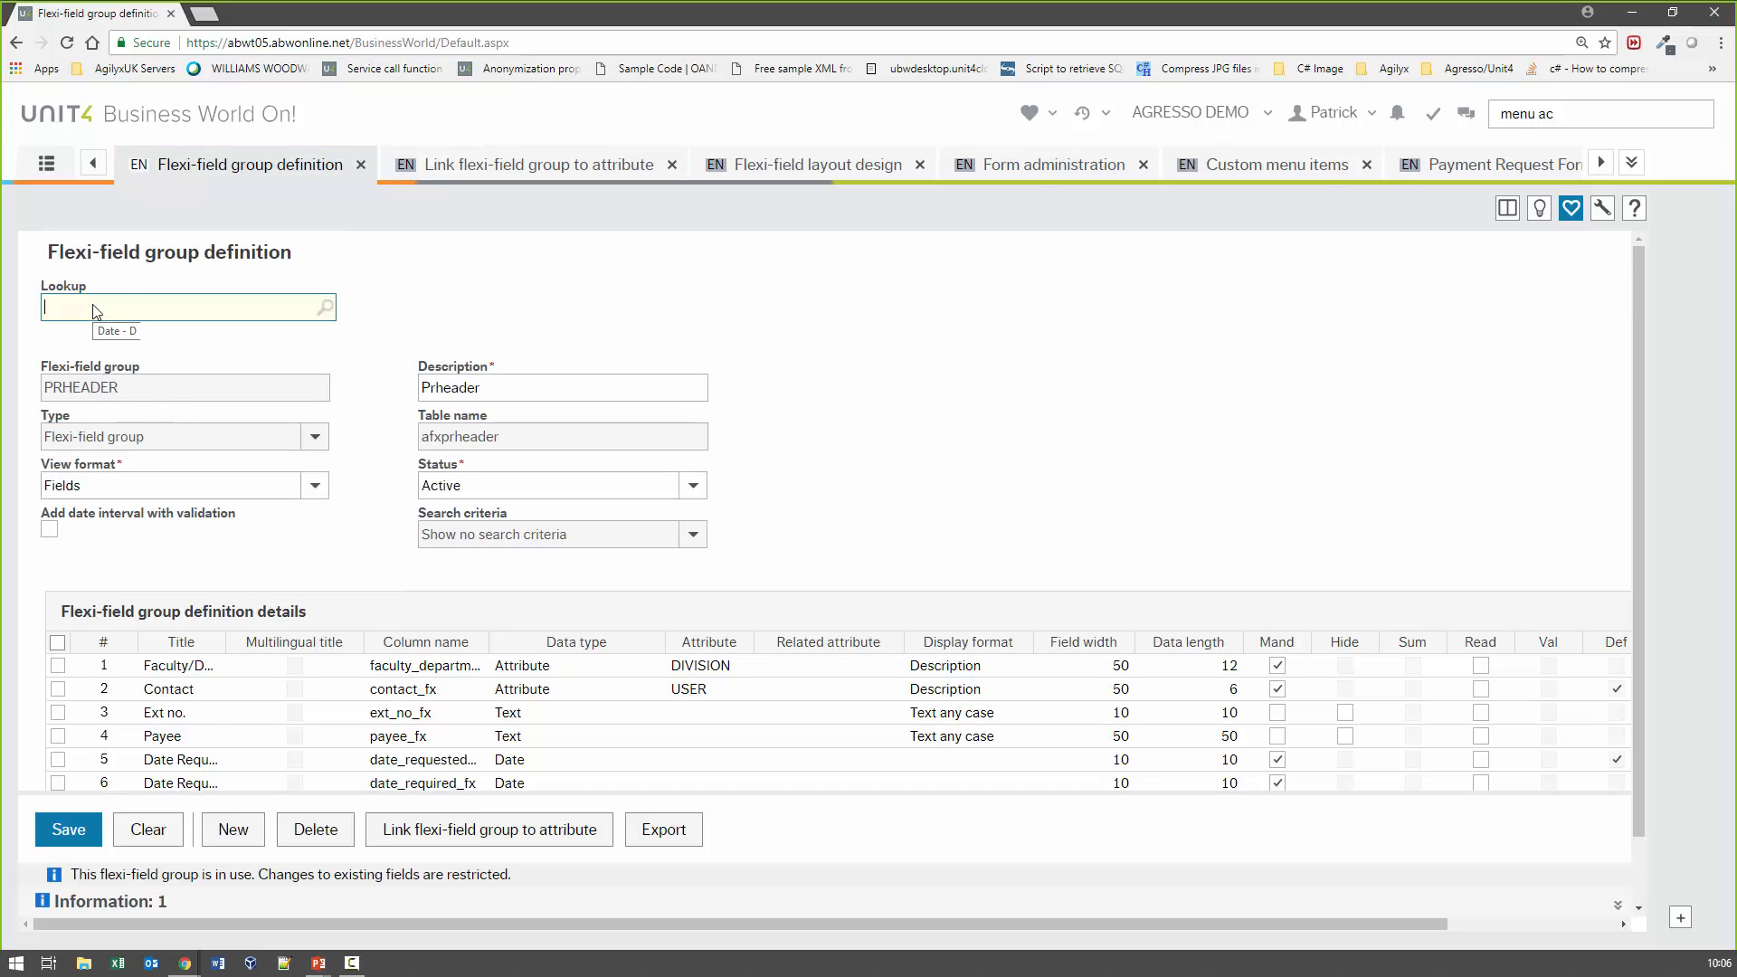
{"action": "type", "text": "PR"}
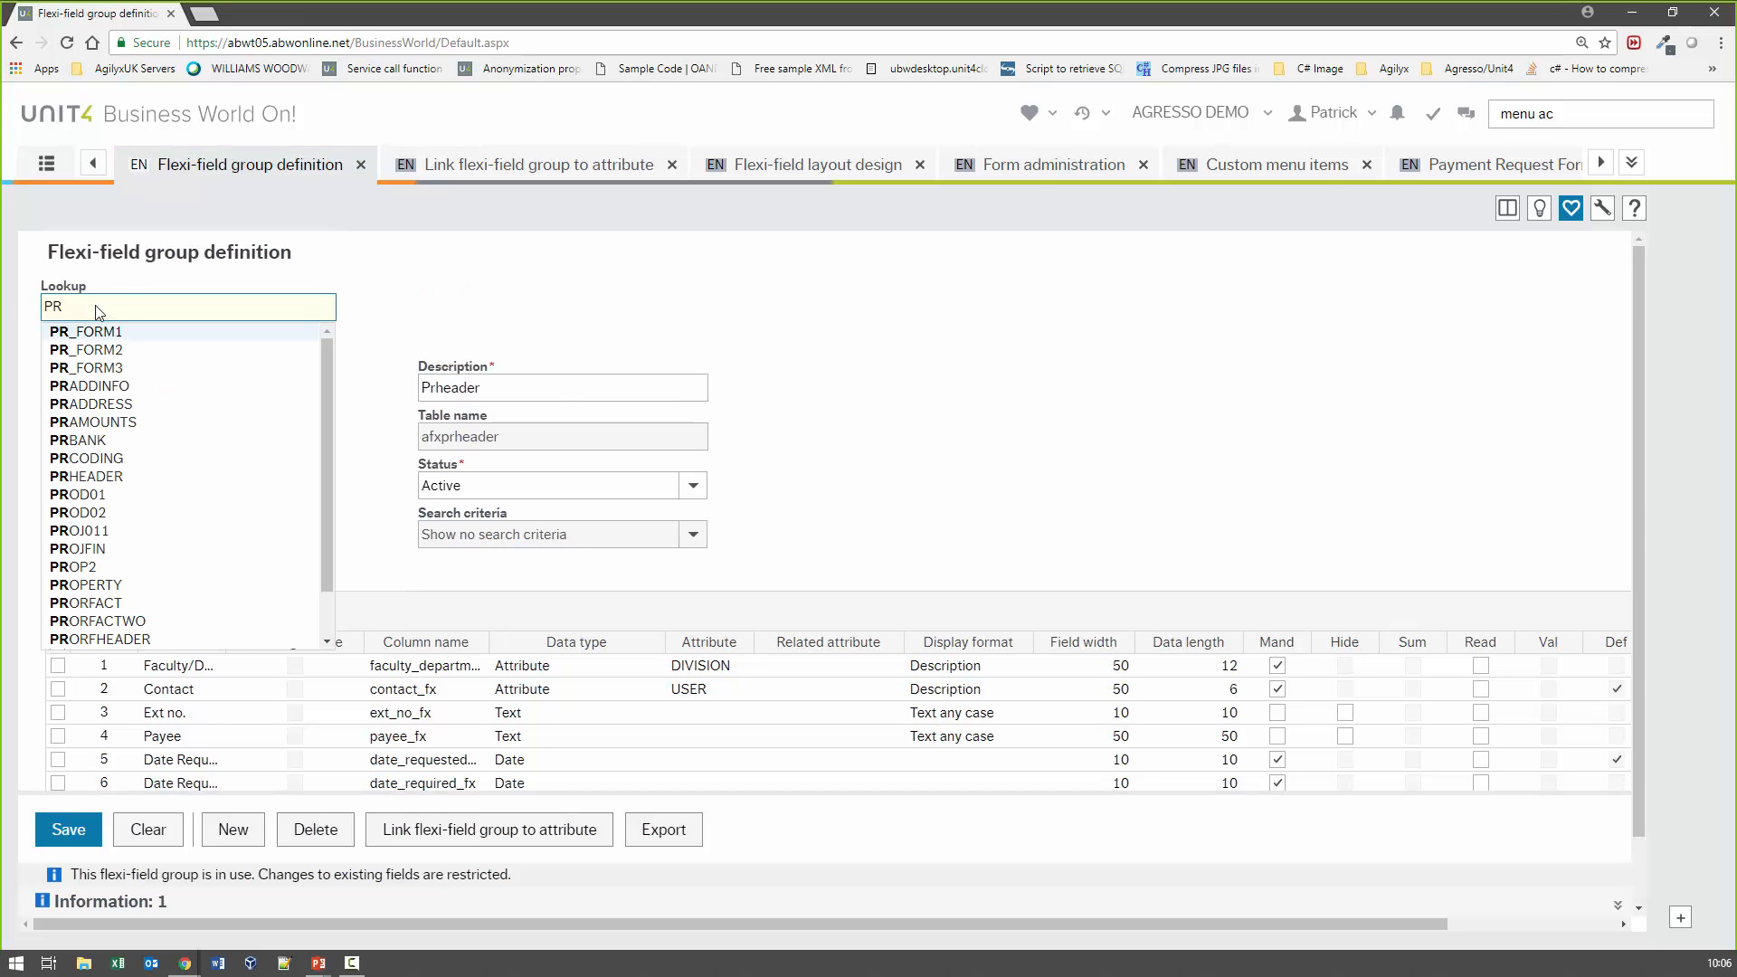
{"action": "left_click", "coordinate": [146, 462]}
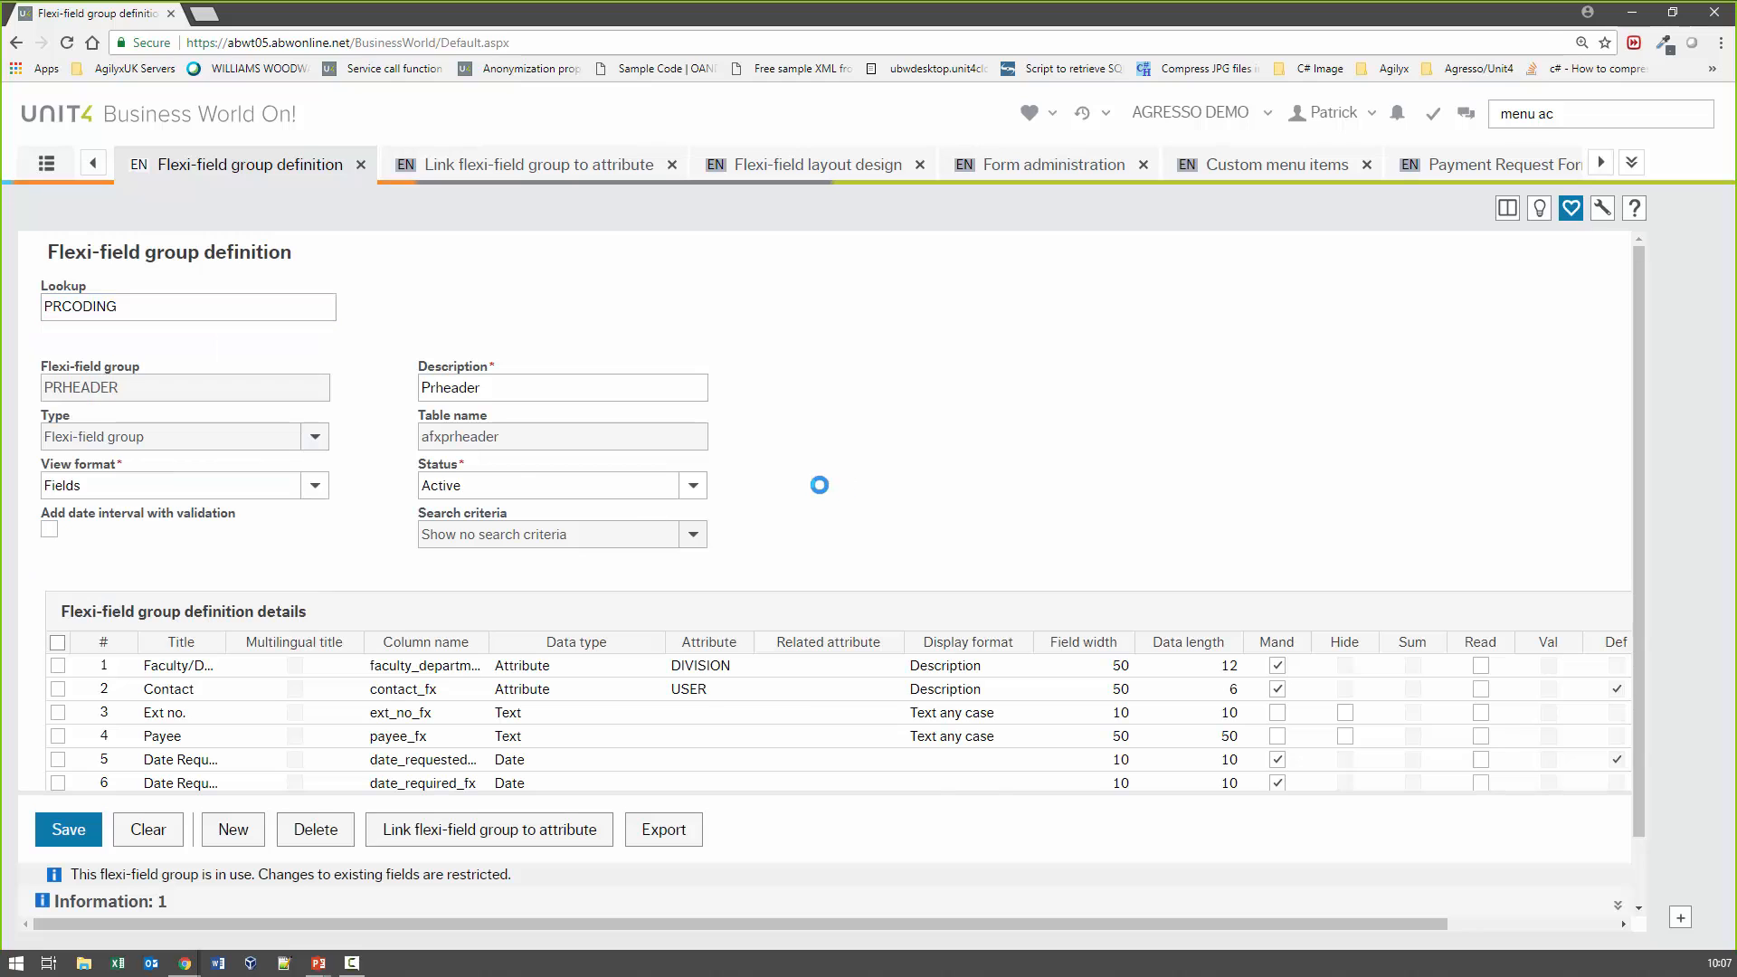
{"action": "scroll", "coordinate": [832, 496], "scroll_direction": "down", "scroll_amount": 1}
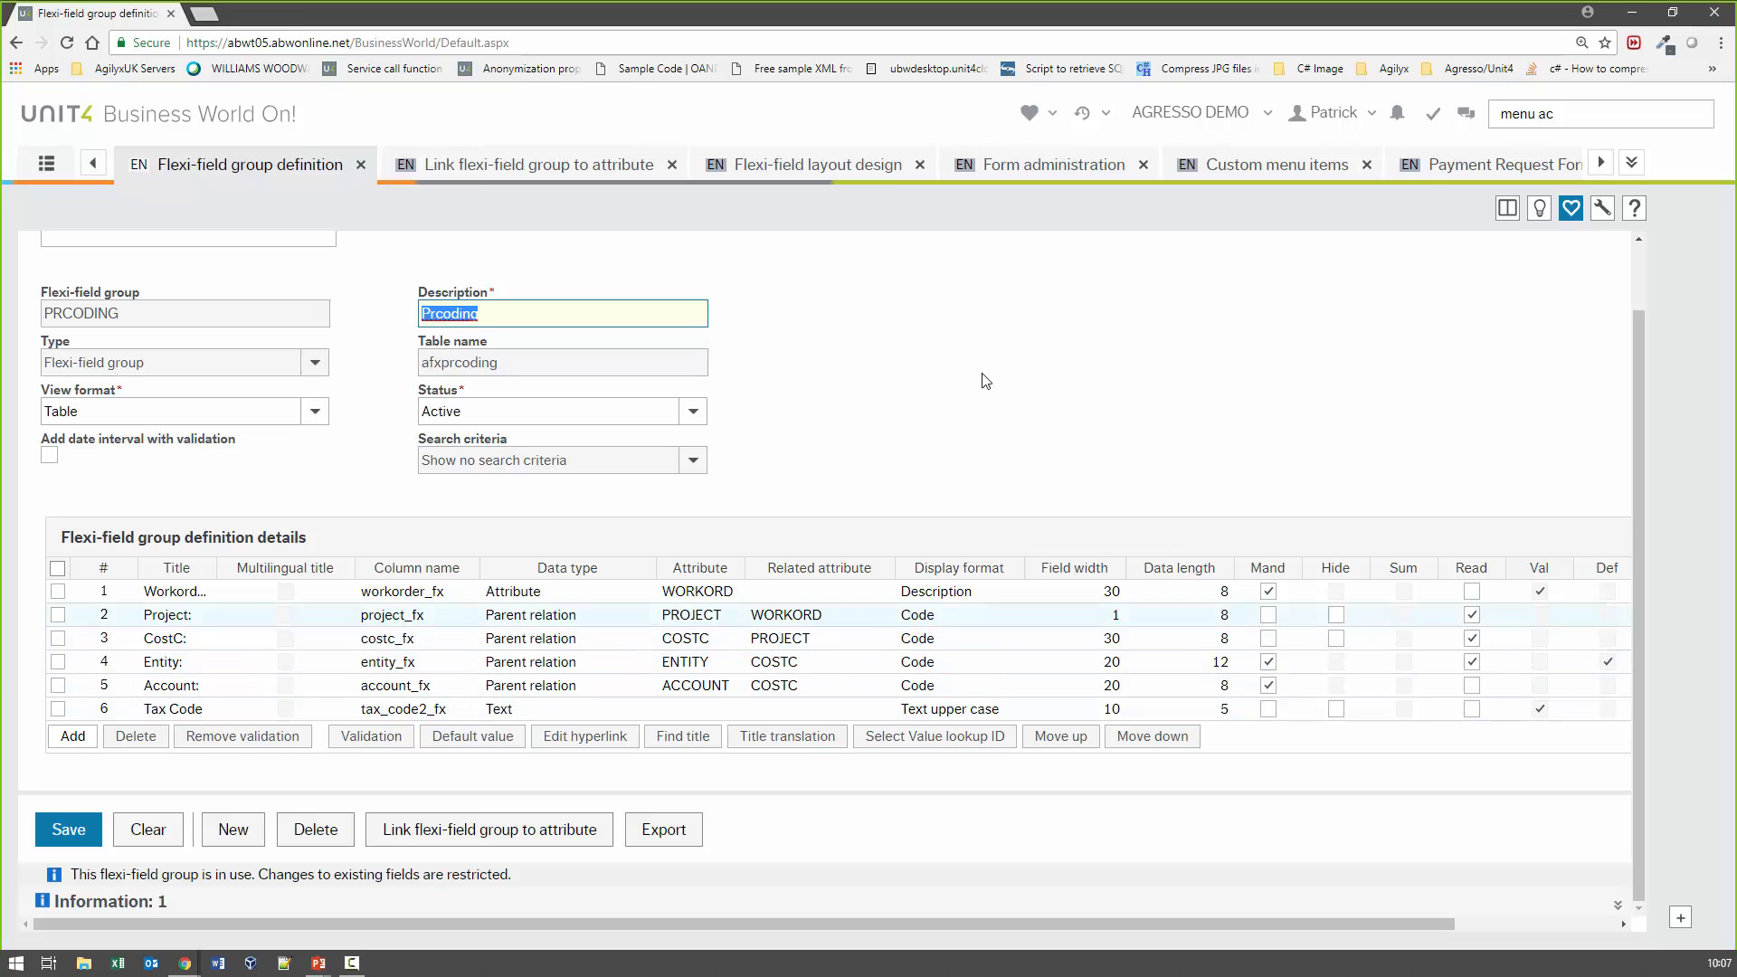
Return to the Payment Request Form and go to its Charge to section
{"action": "left_click", "coordinate": [1479, 167]}
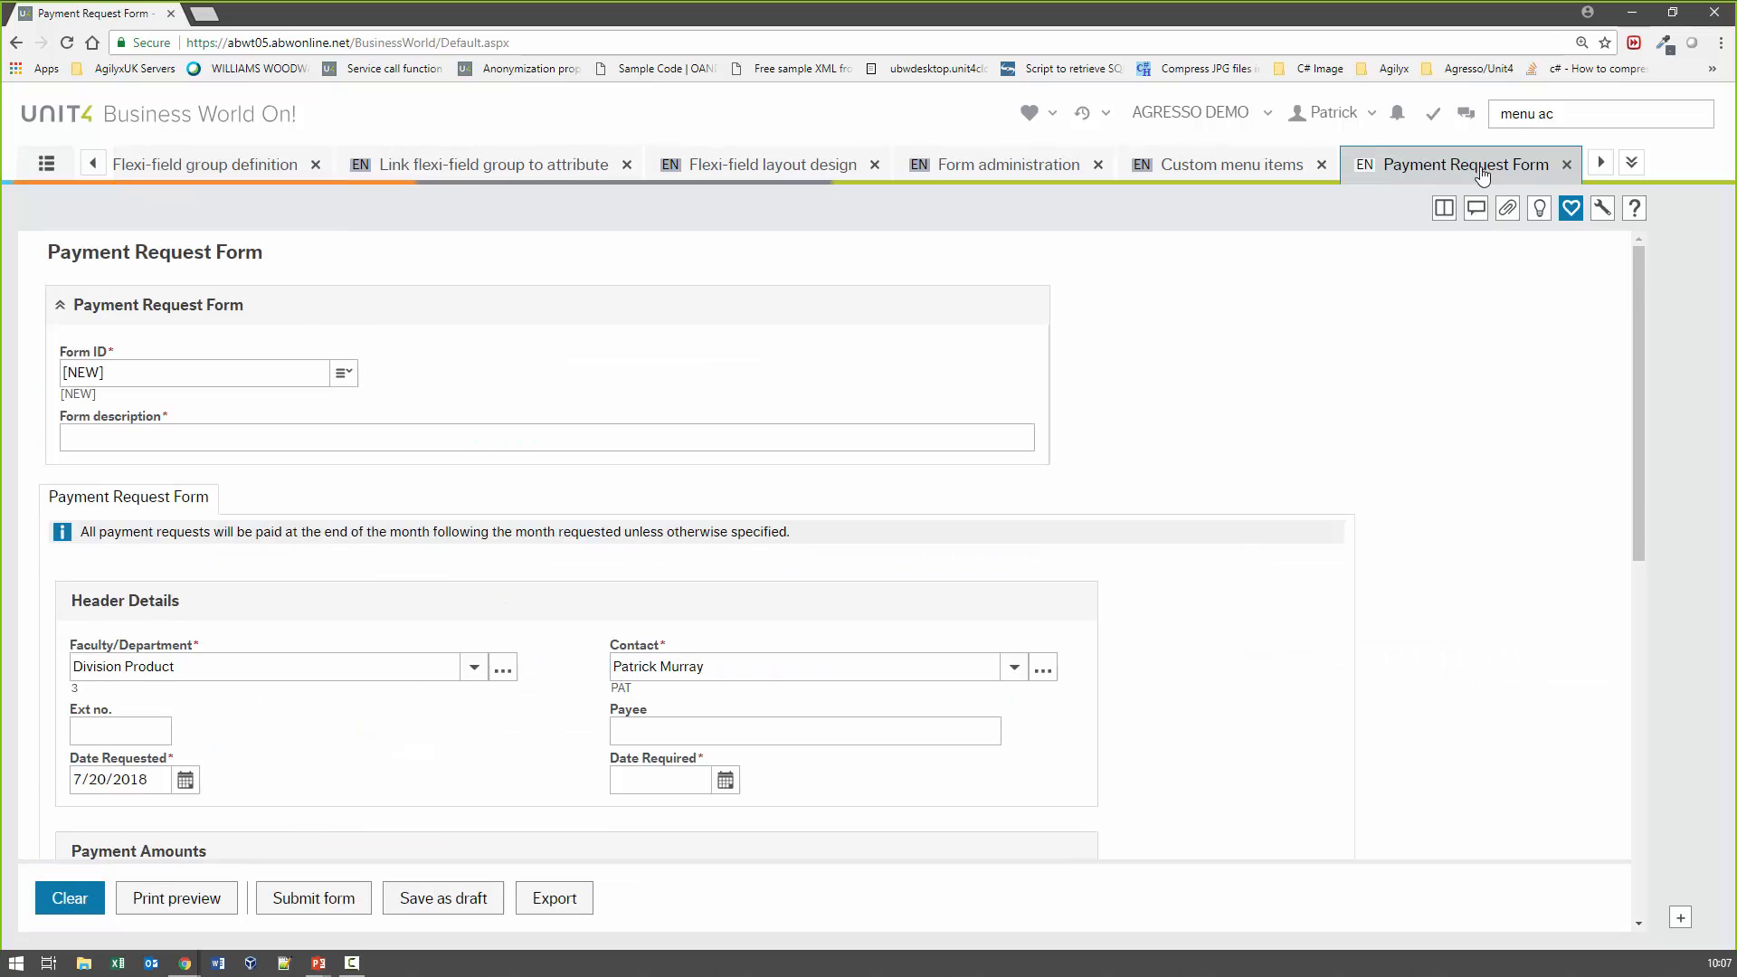
{"action": "scroll", "coordinate": [1230, 500], "scroll_direction": "down", "scroll_amount": 4}
{"action": "scroll", "coordinate": [1231, 501], "scroll_direction": "down", "scroll_amount": 4}
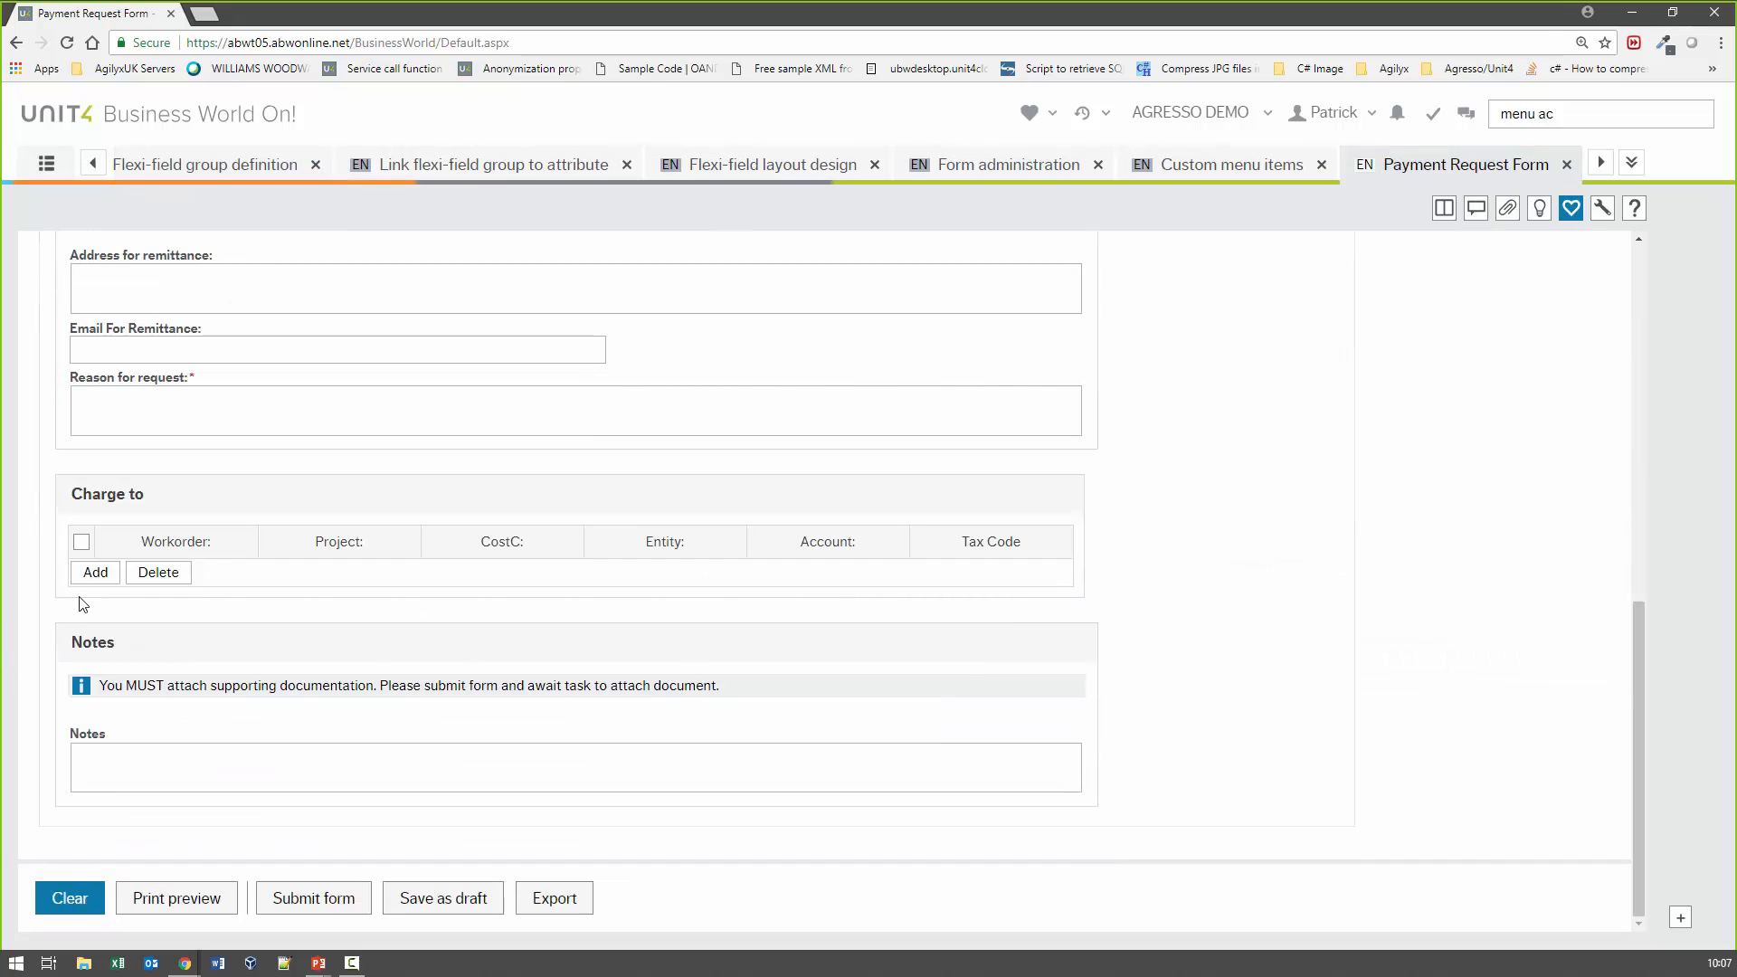
Add a Charge to row for Pay Req Work Order 1 with account SUN1, and check the available tax codes
{"action": "left_click", "coordinate": [95, 573]}
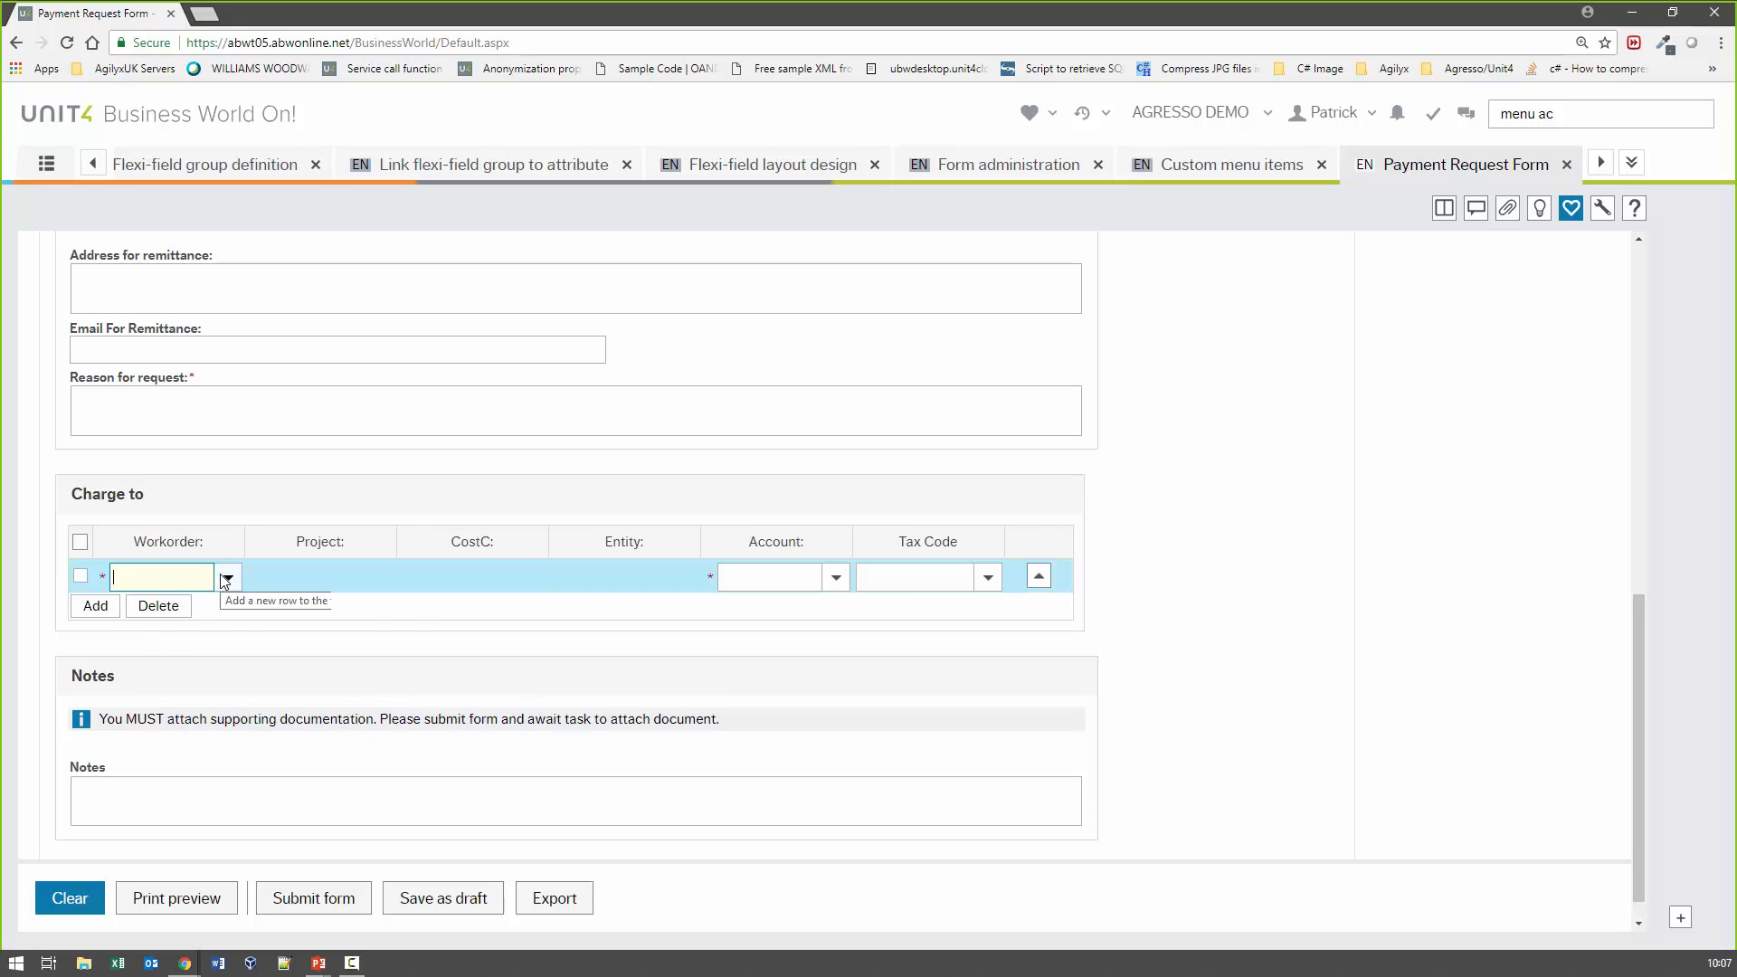
{"action": "left_click", "coordinate": [227, 578]}
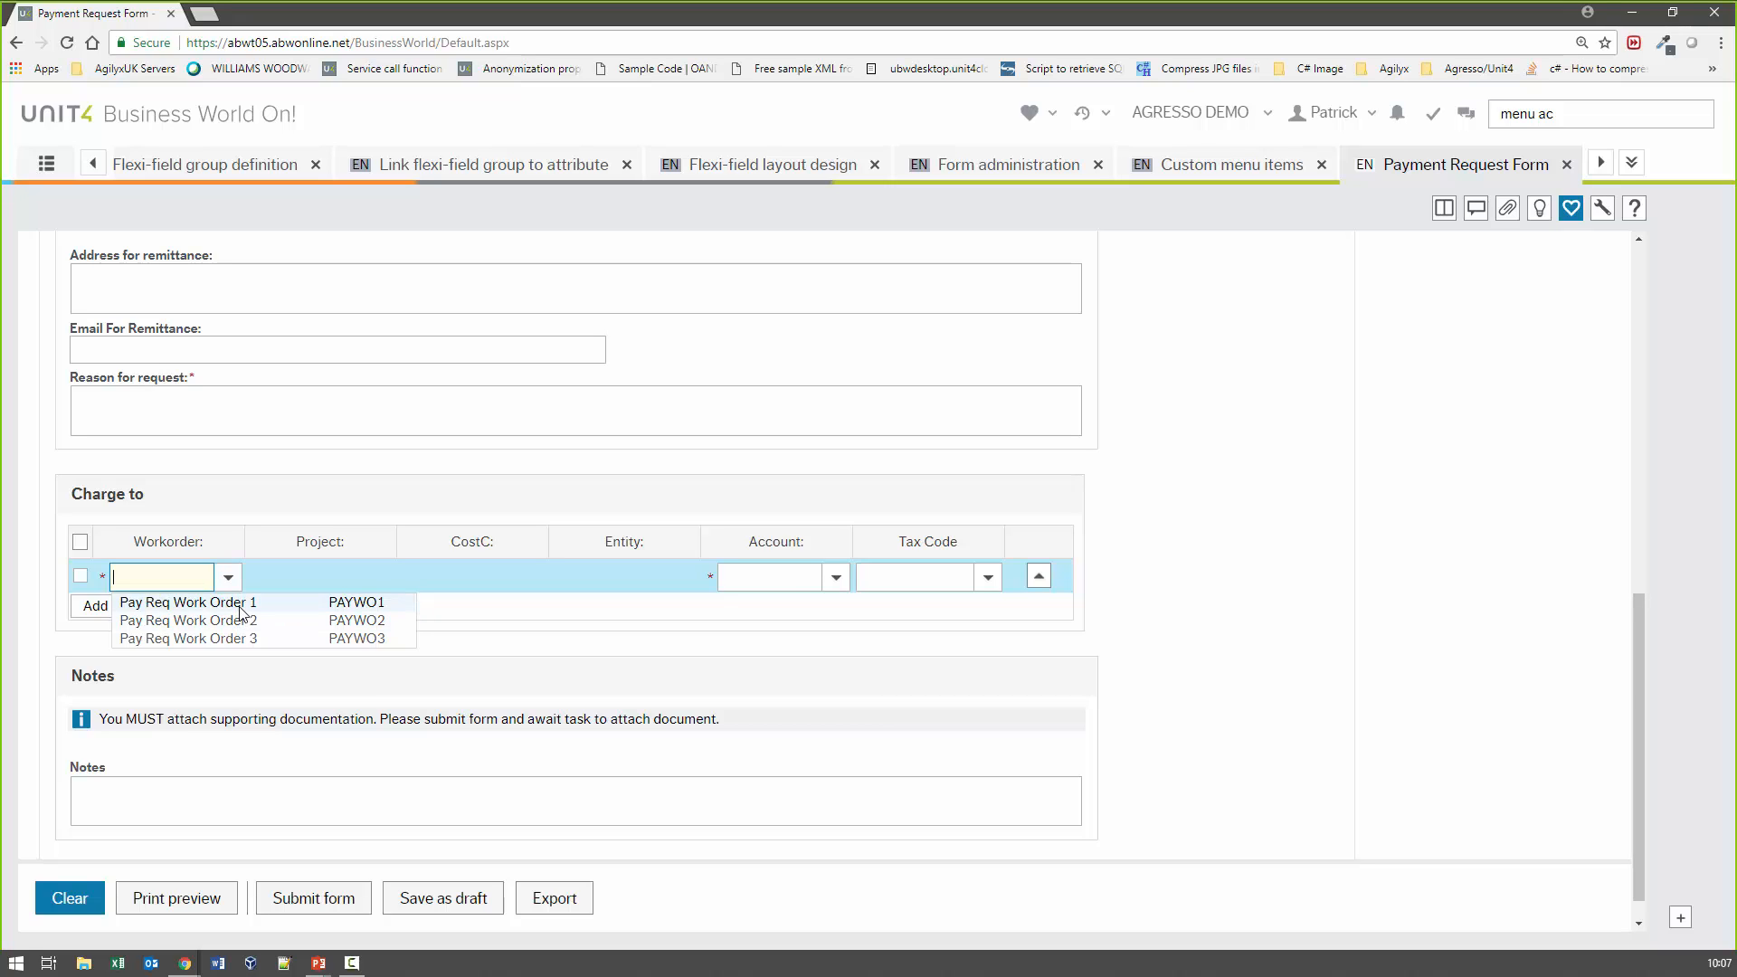
{"action": "left_click", "coordinate": [242, 604]}
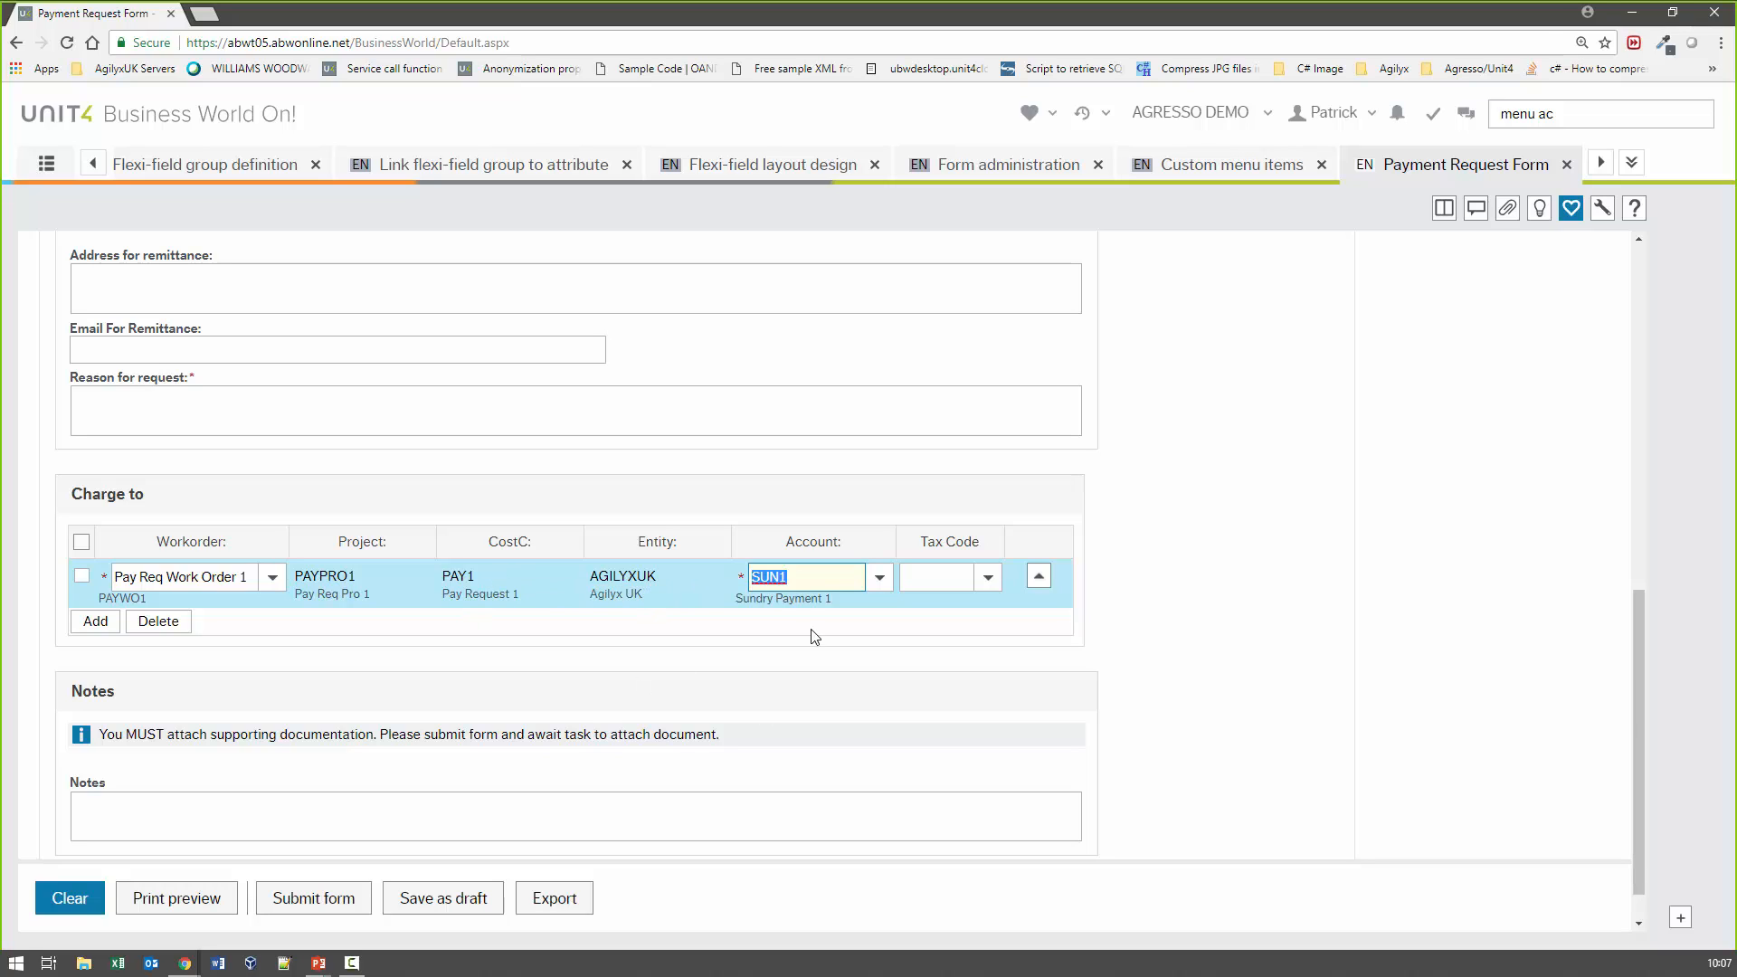
{"action": "left_click", "coordinate": [819, 579]}
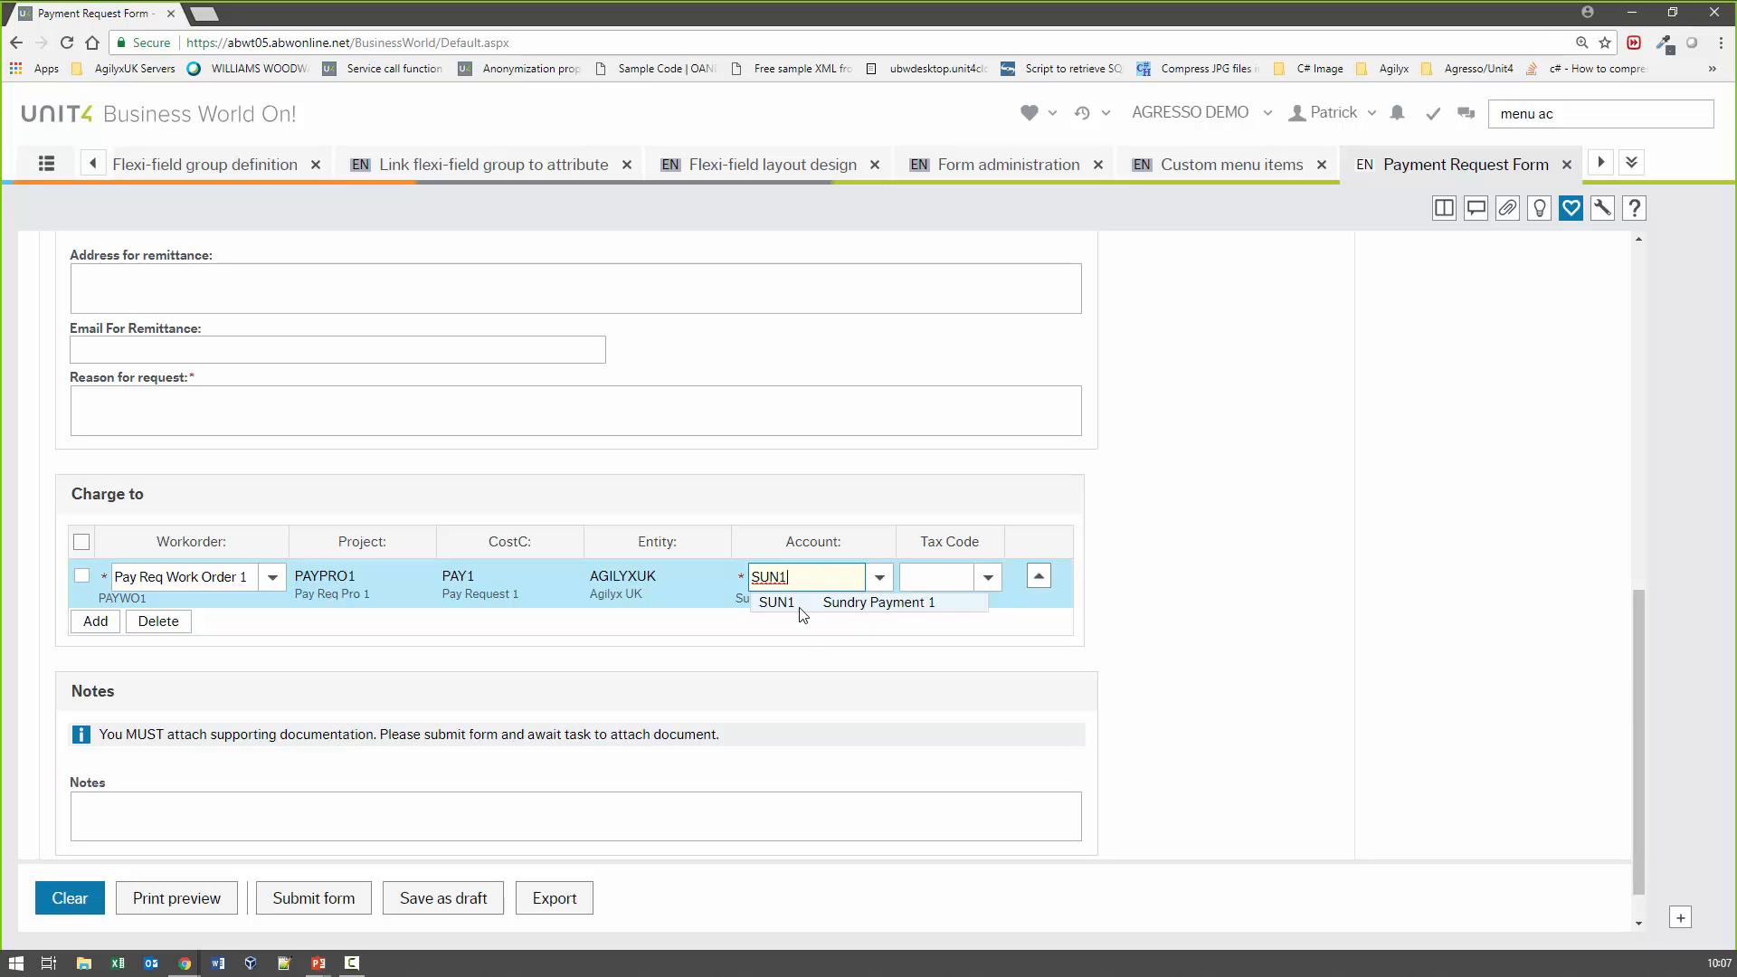
{"action": "left_click", "coordinate": [801, 606]}
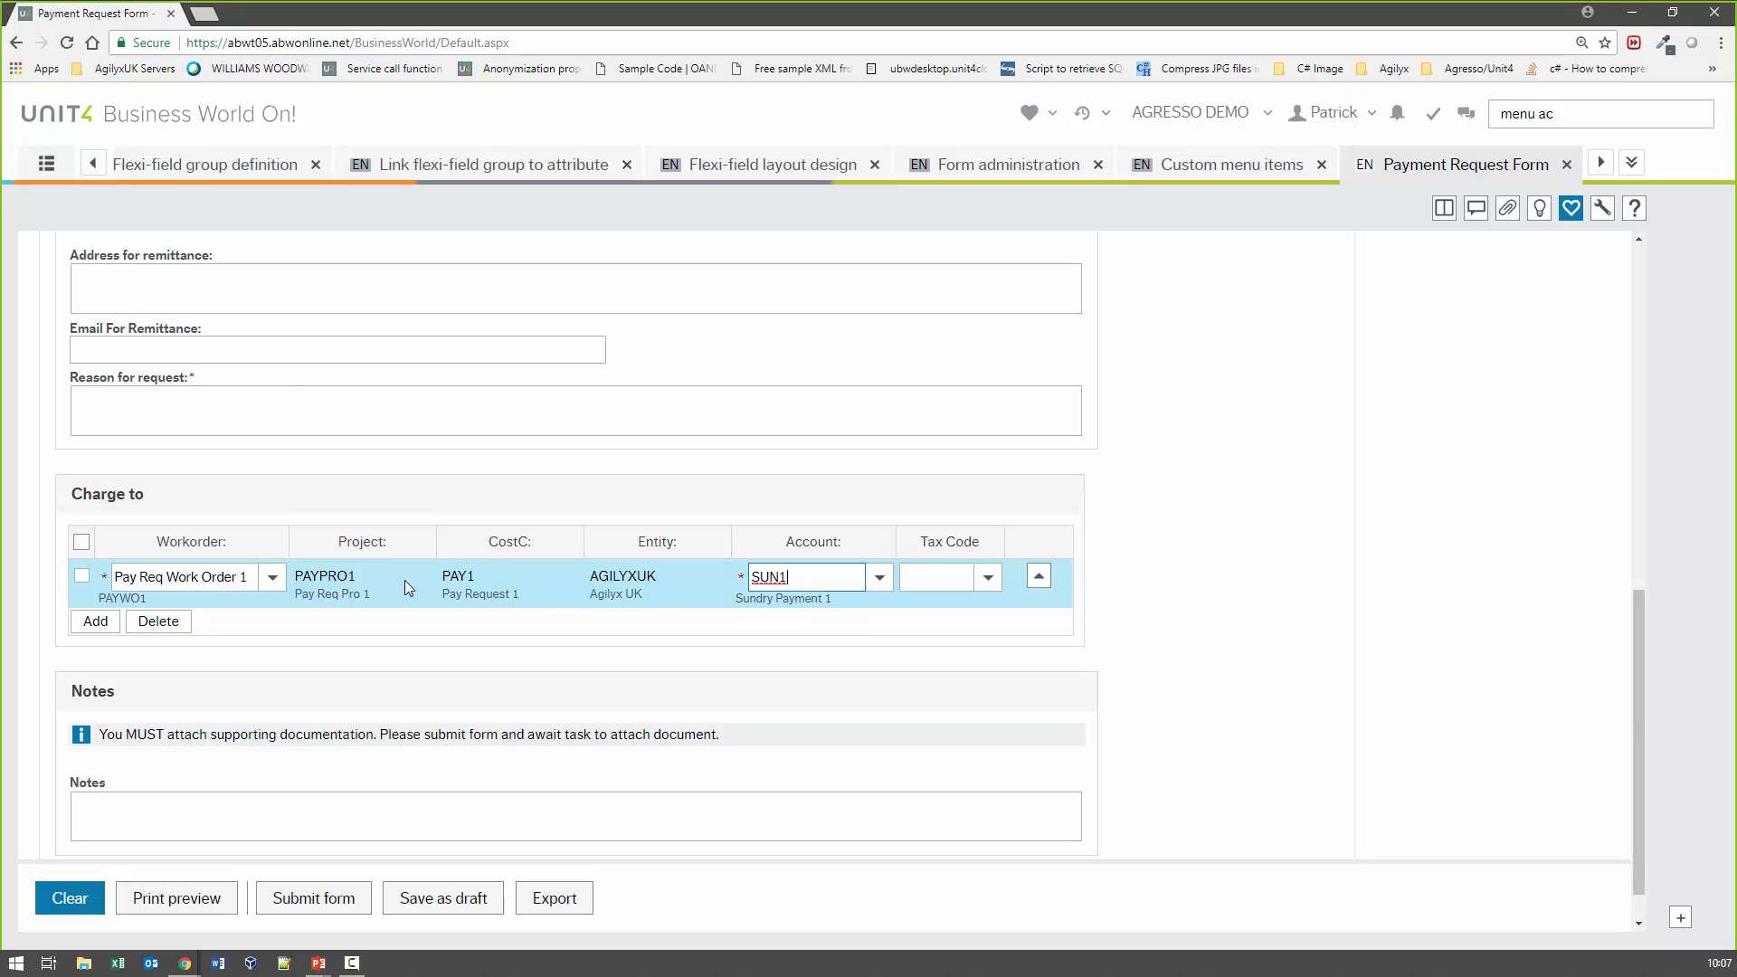
{"action": "left_click", "coordinate": [988, 582]}
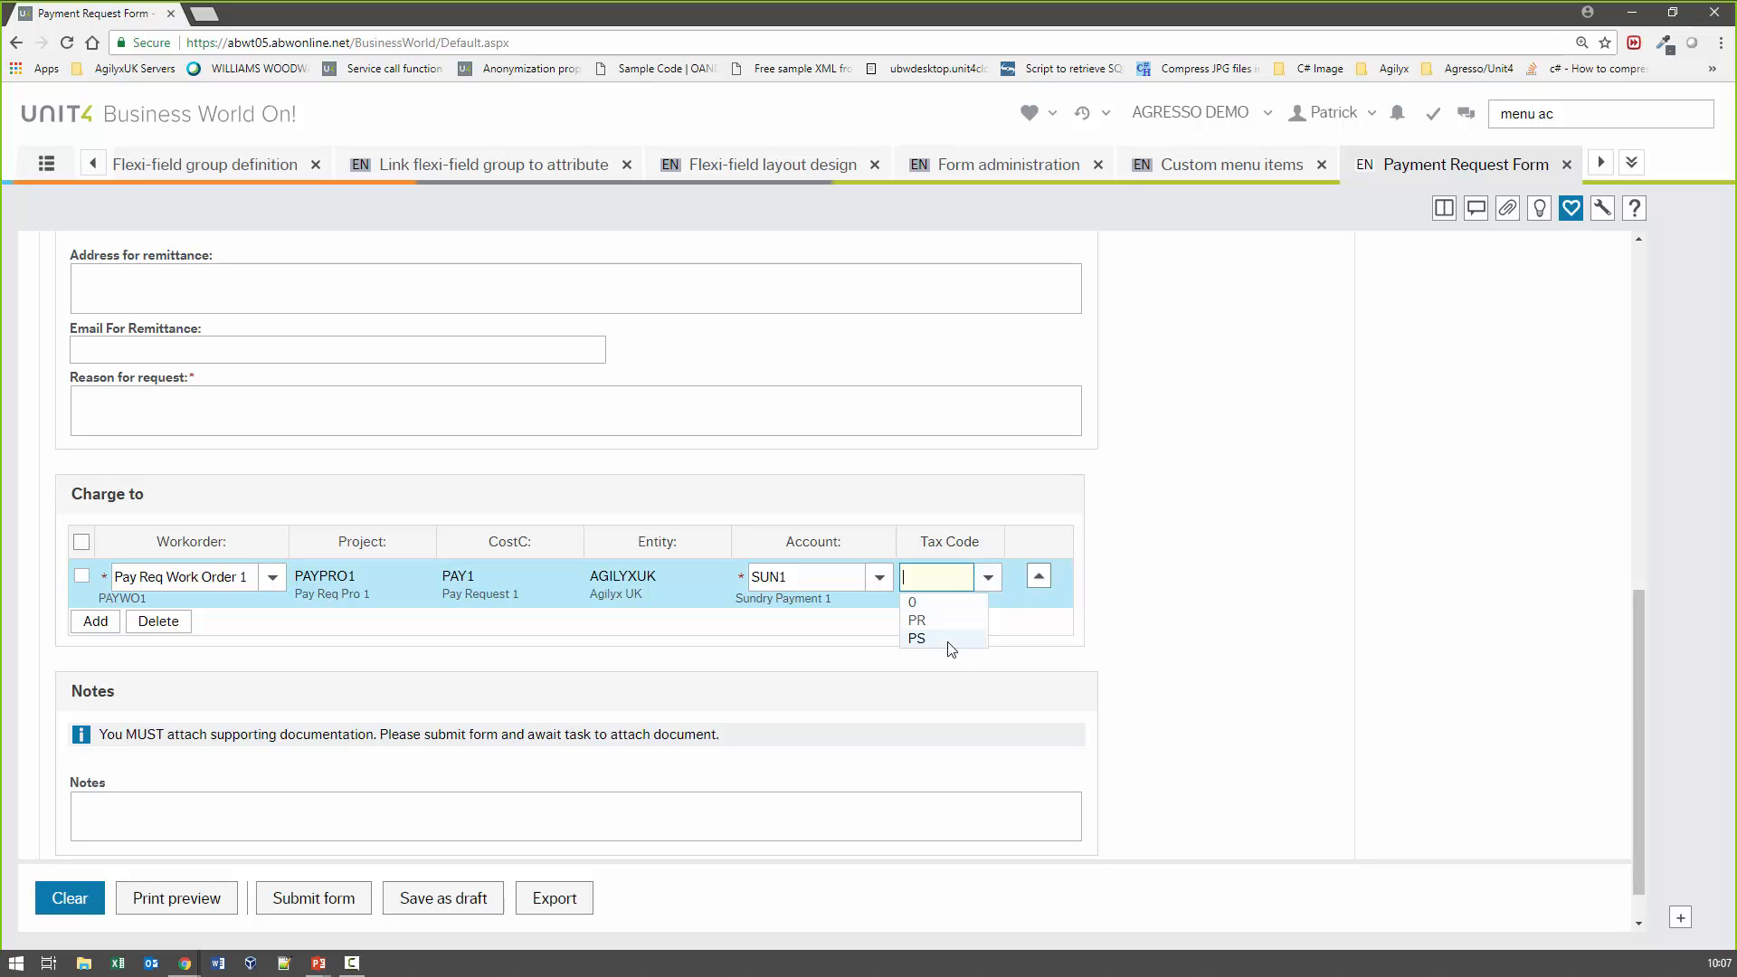
{"action": "left_click", "coordinate": [1189, 545]}
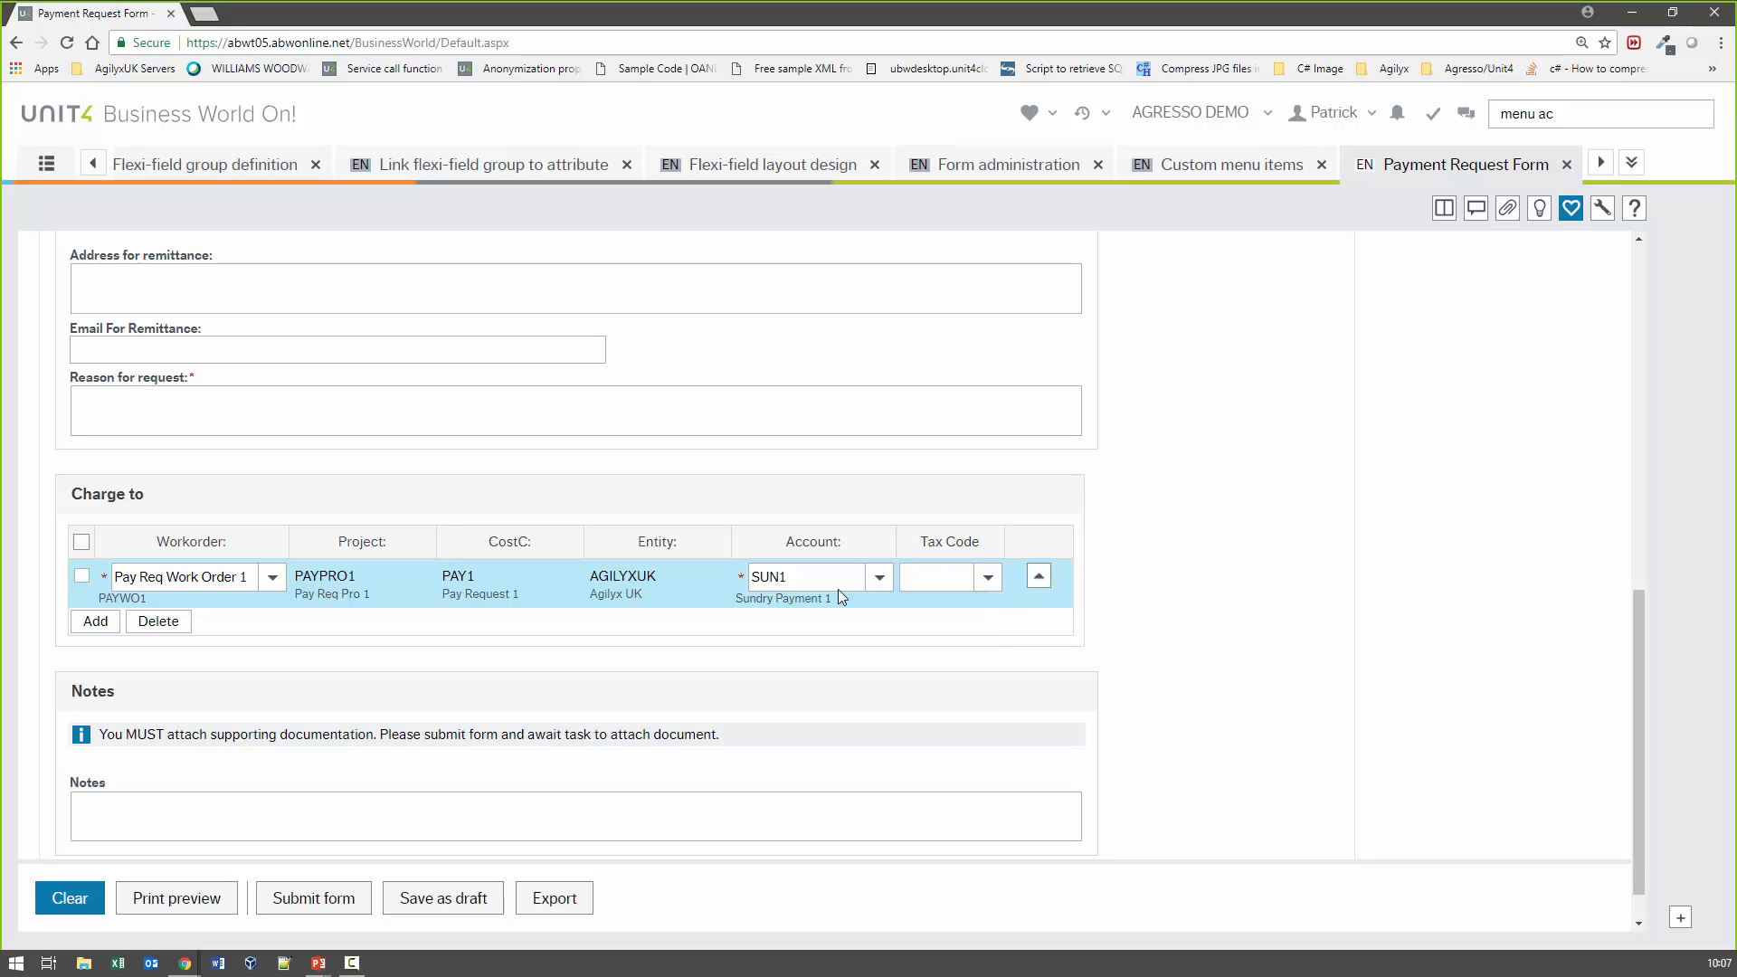
Add a second Charge to row for Pay Req Work Order 2 with account SUN2, Sundry Payment 2
{"action": "left_click", "coordinate": [99, 622]}
{"action": "left_click", "coordinate": [227, 604]}
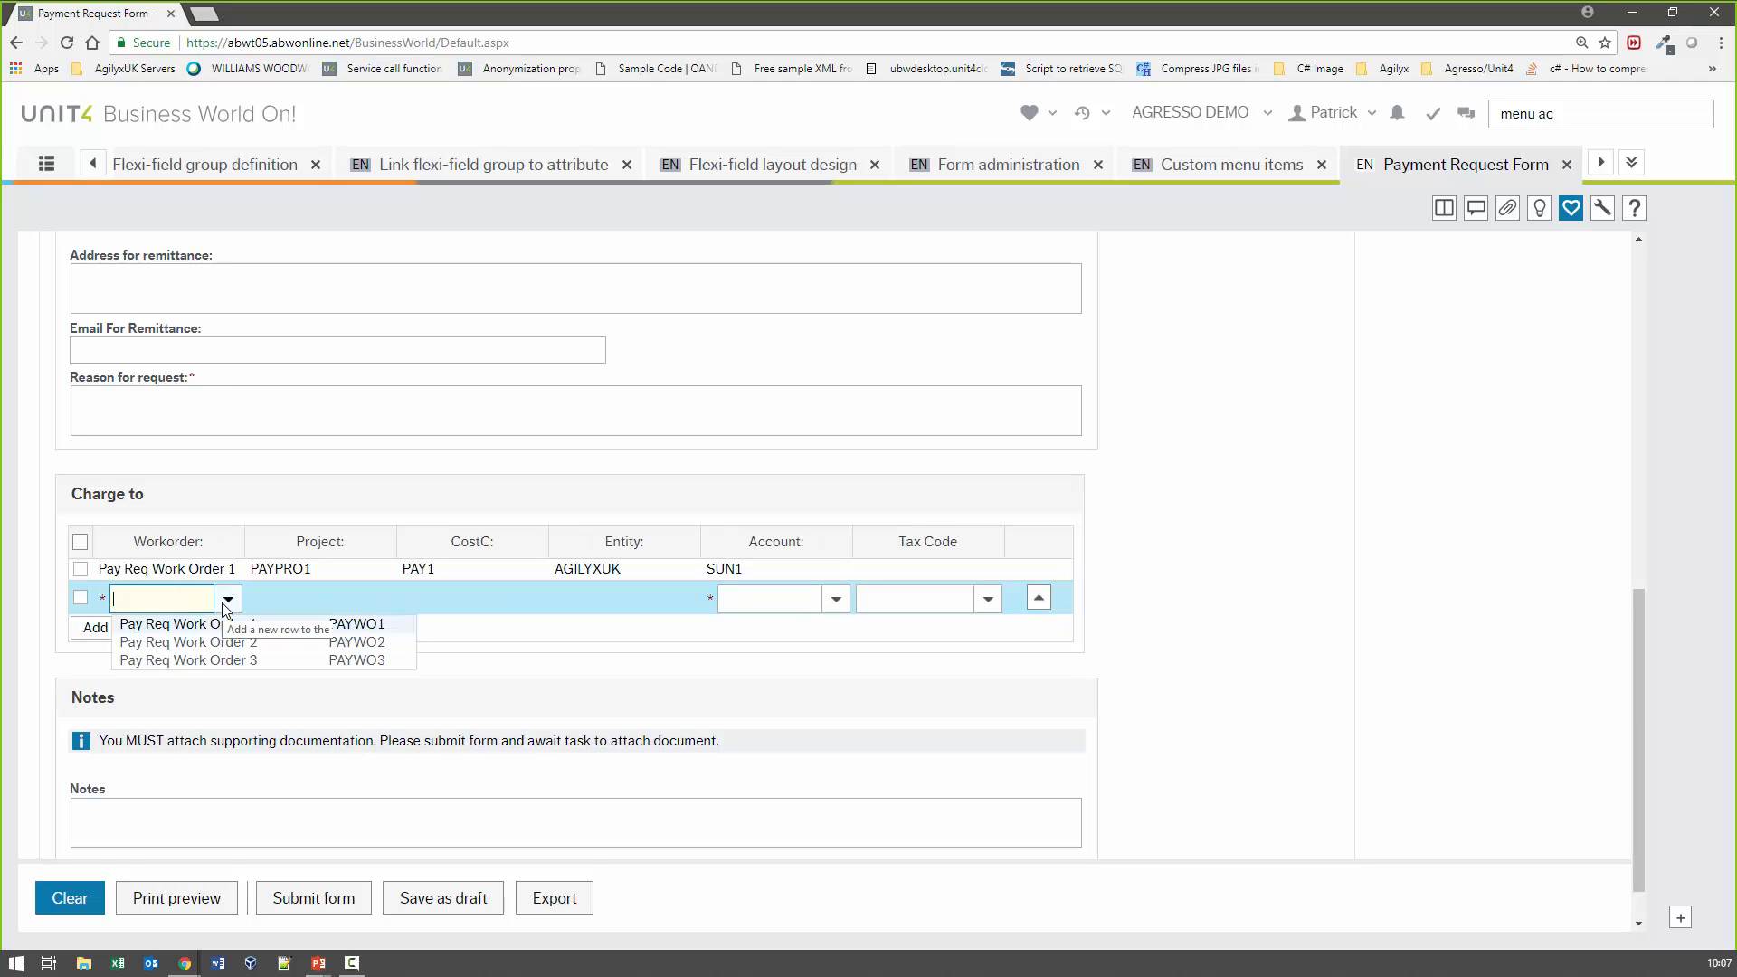
{"action": "left_click", "coordinate": [324, 642]}
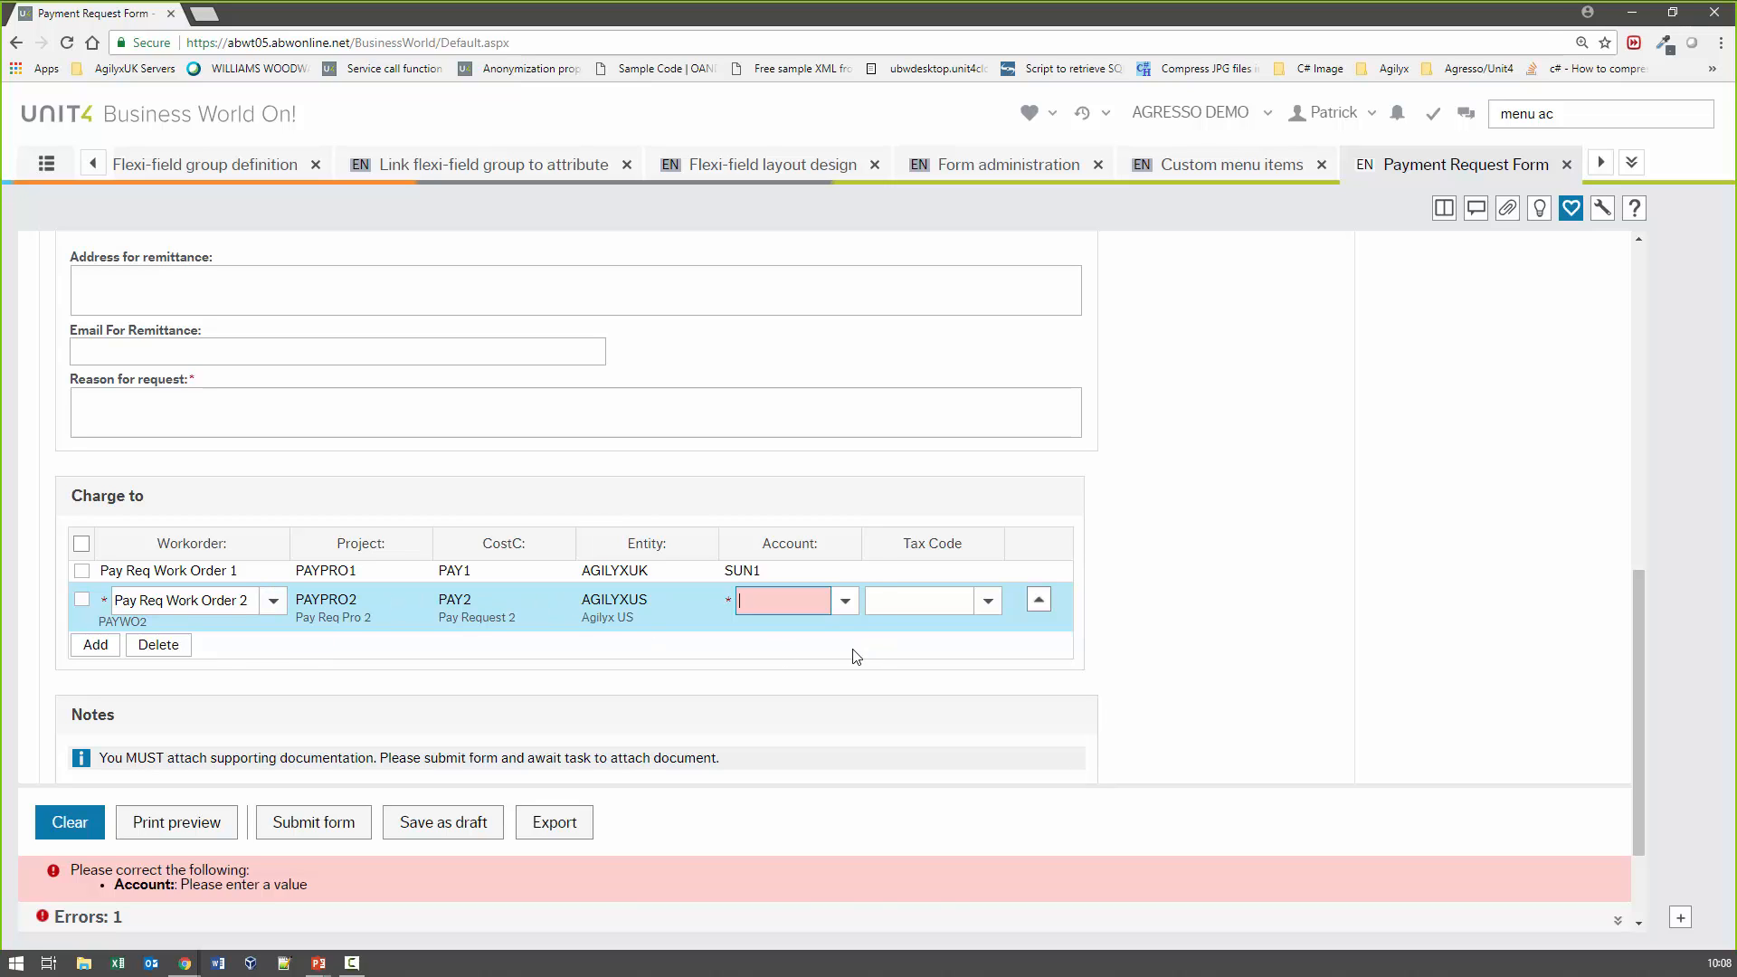
{"action": "left_click", "coordinate": [845, 602]}
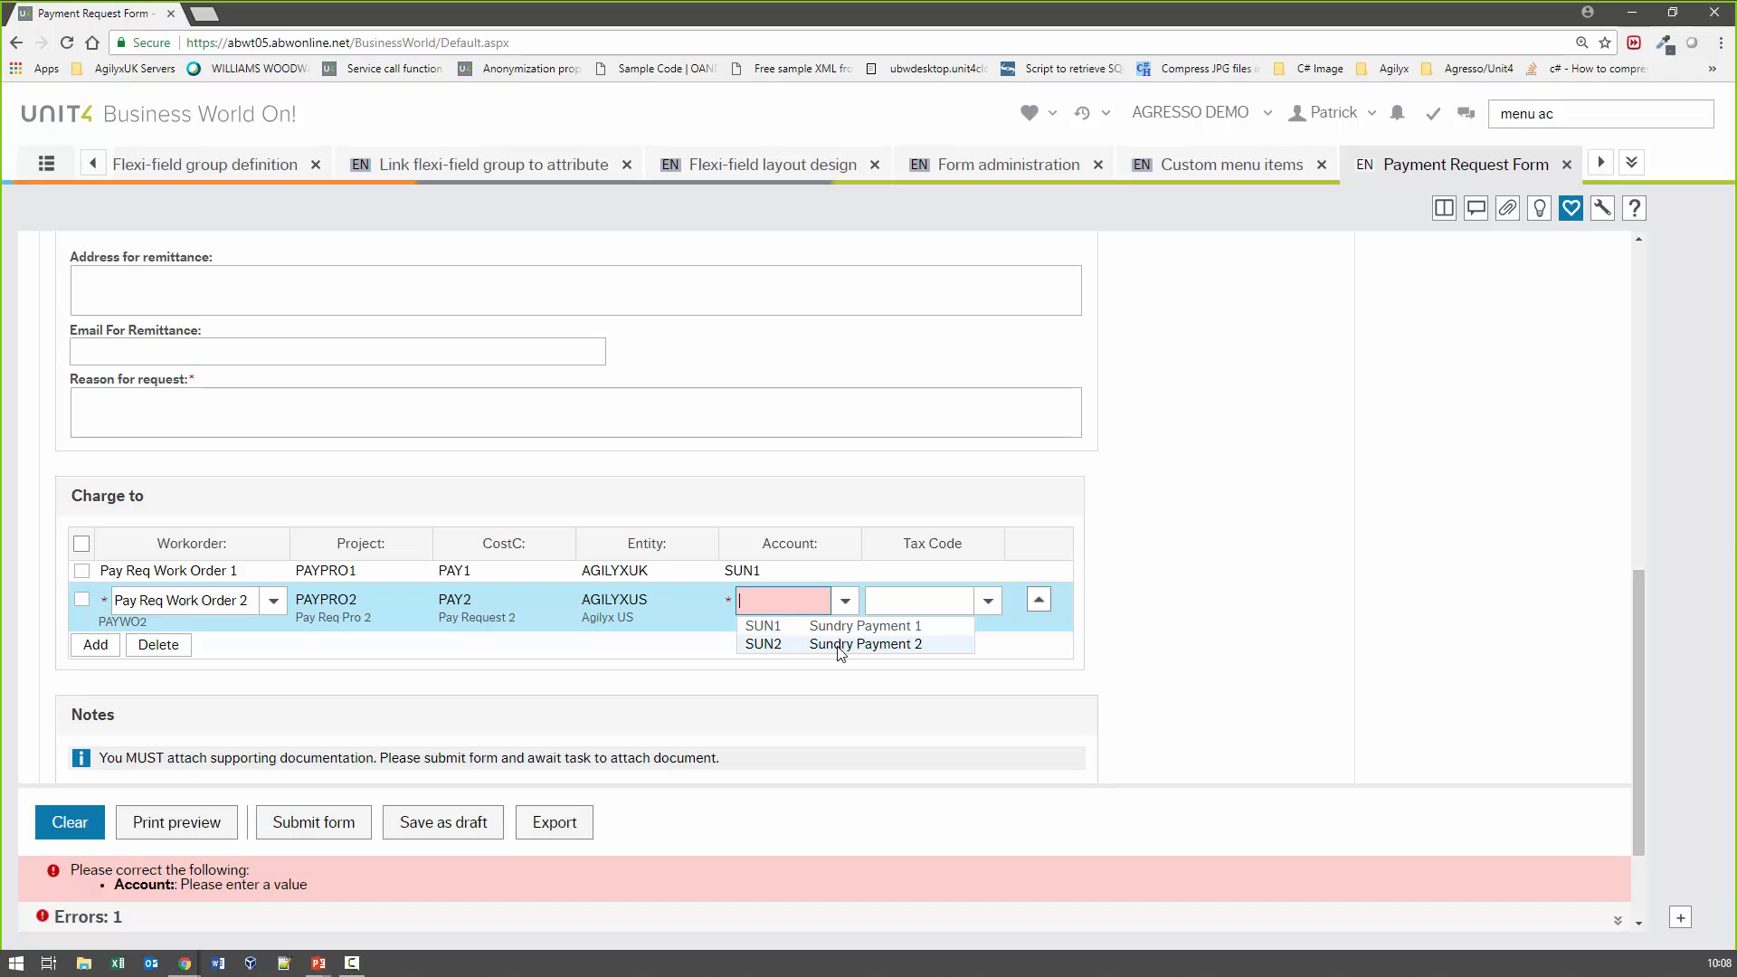
{"action": "left_click", "coordinate": [840, 644]}
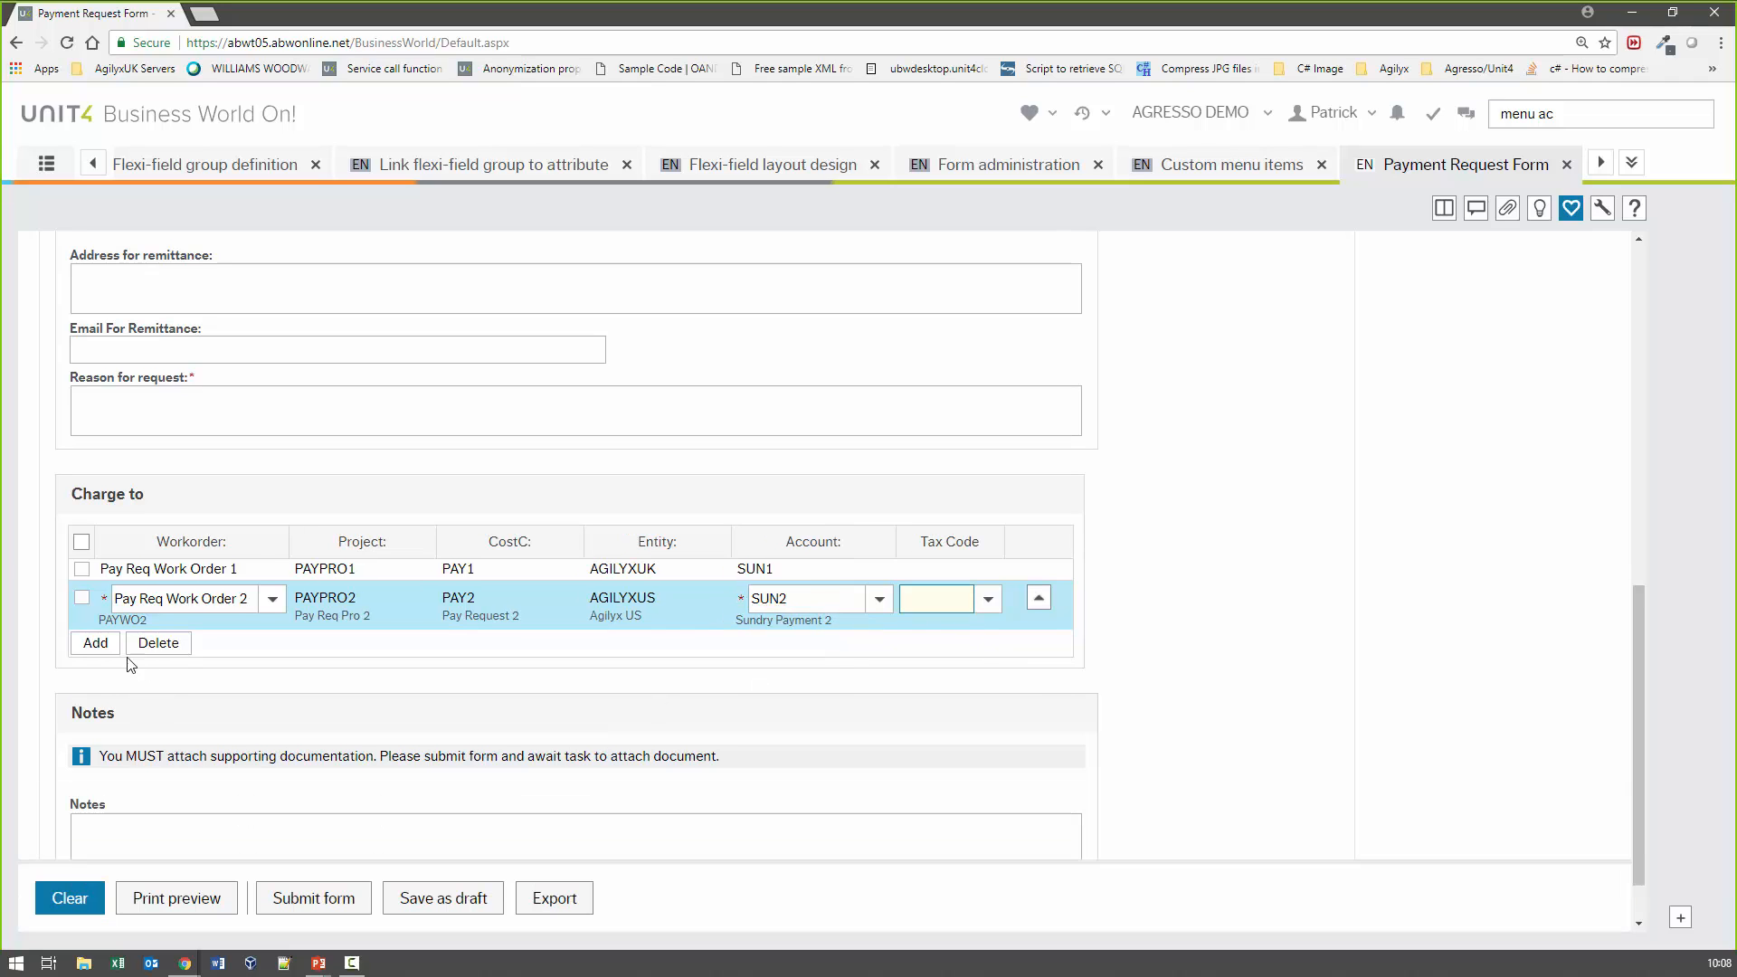
Add a third Charge to row for Pay Req Work Order 3 with account SUN3 and tax code 0
{"action": "left_click", "coordinate": [228, 621]}
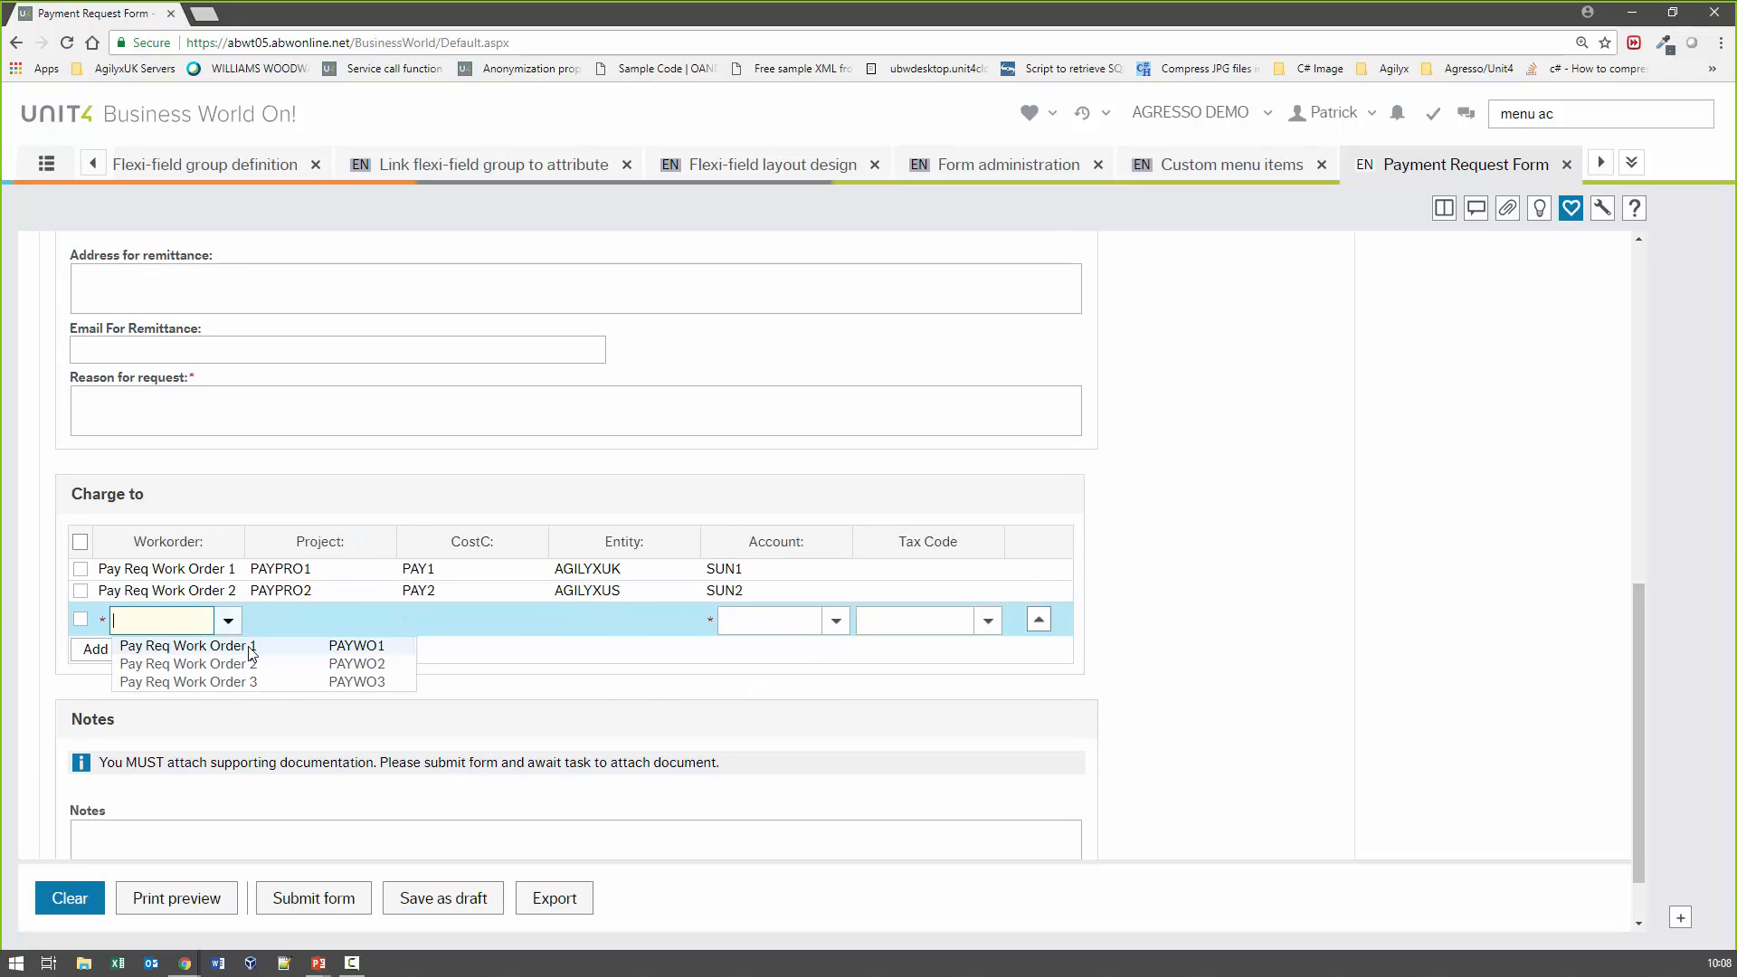
{"action": "left_click", "coordinate": [277, 683]}
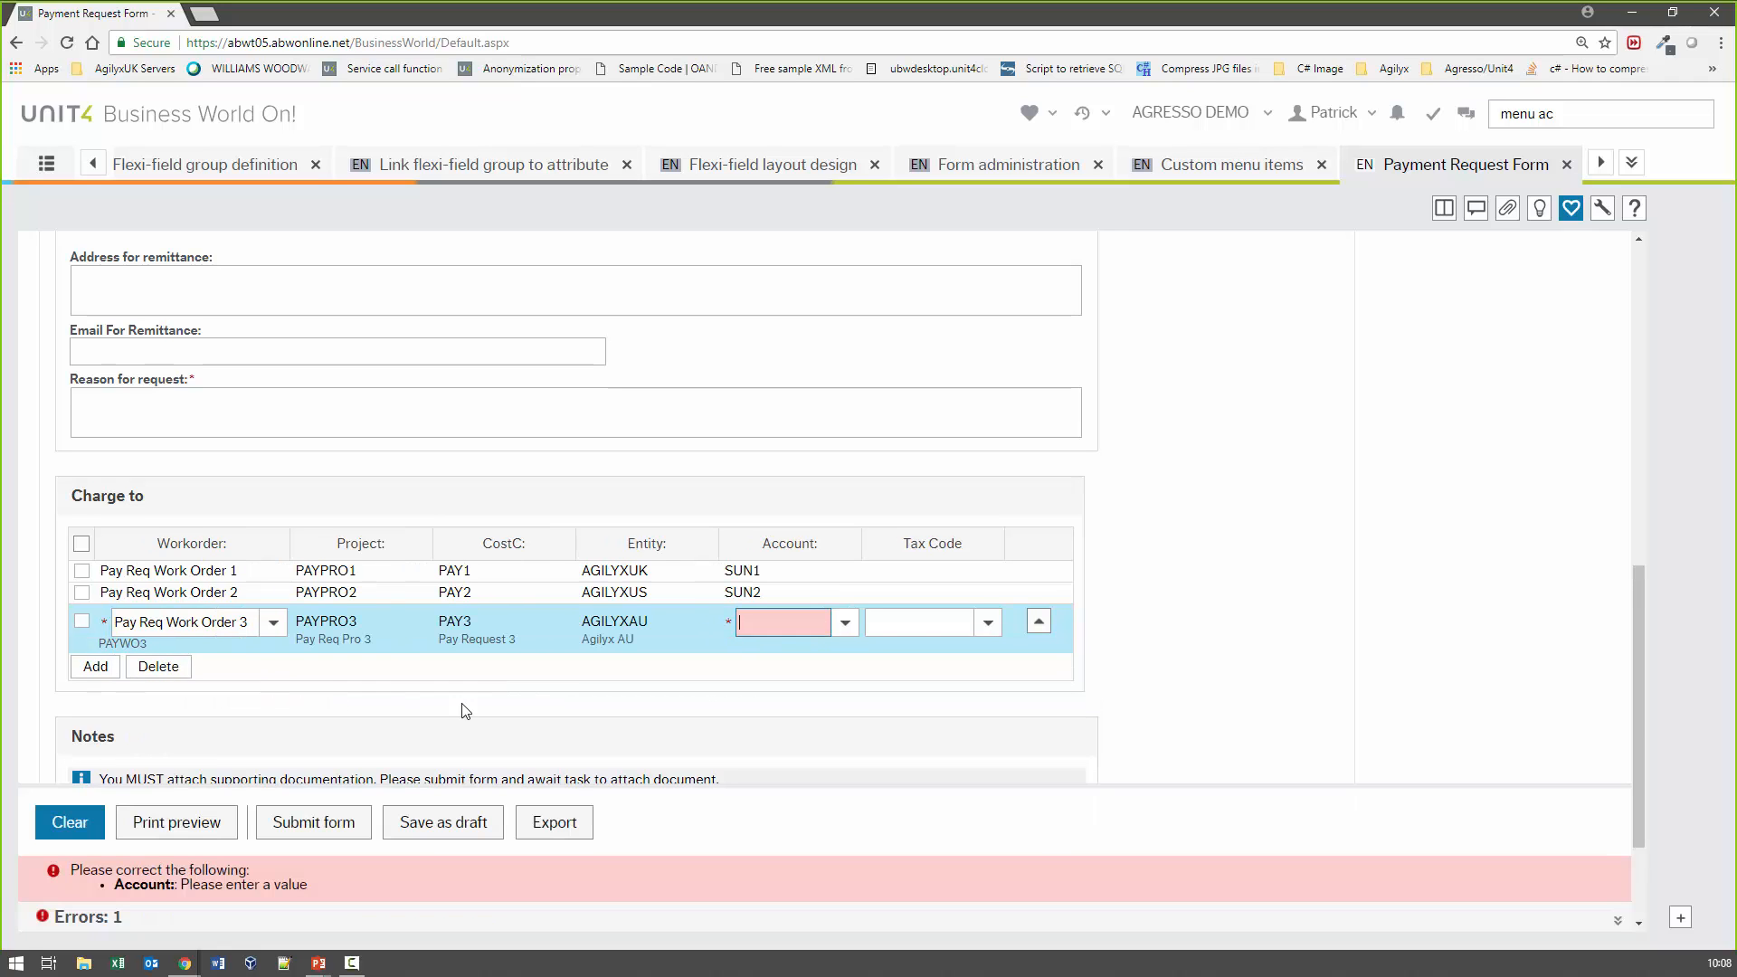
{"action": "left_click", "coordinate": [835, 628]}
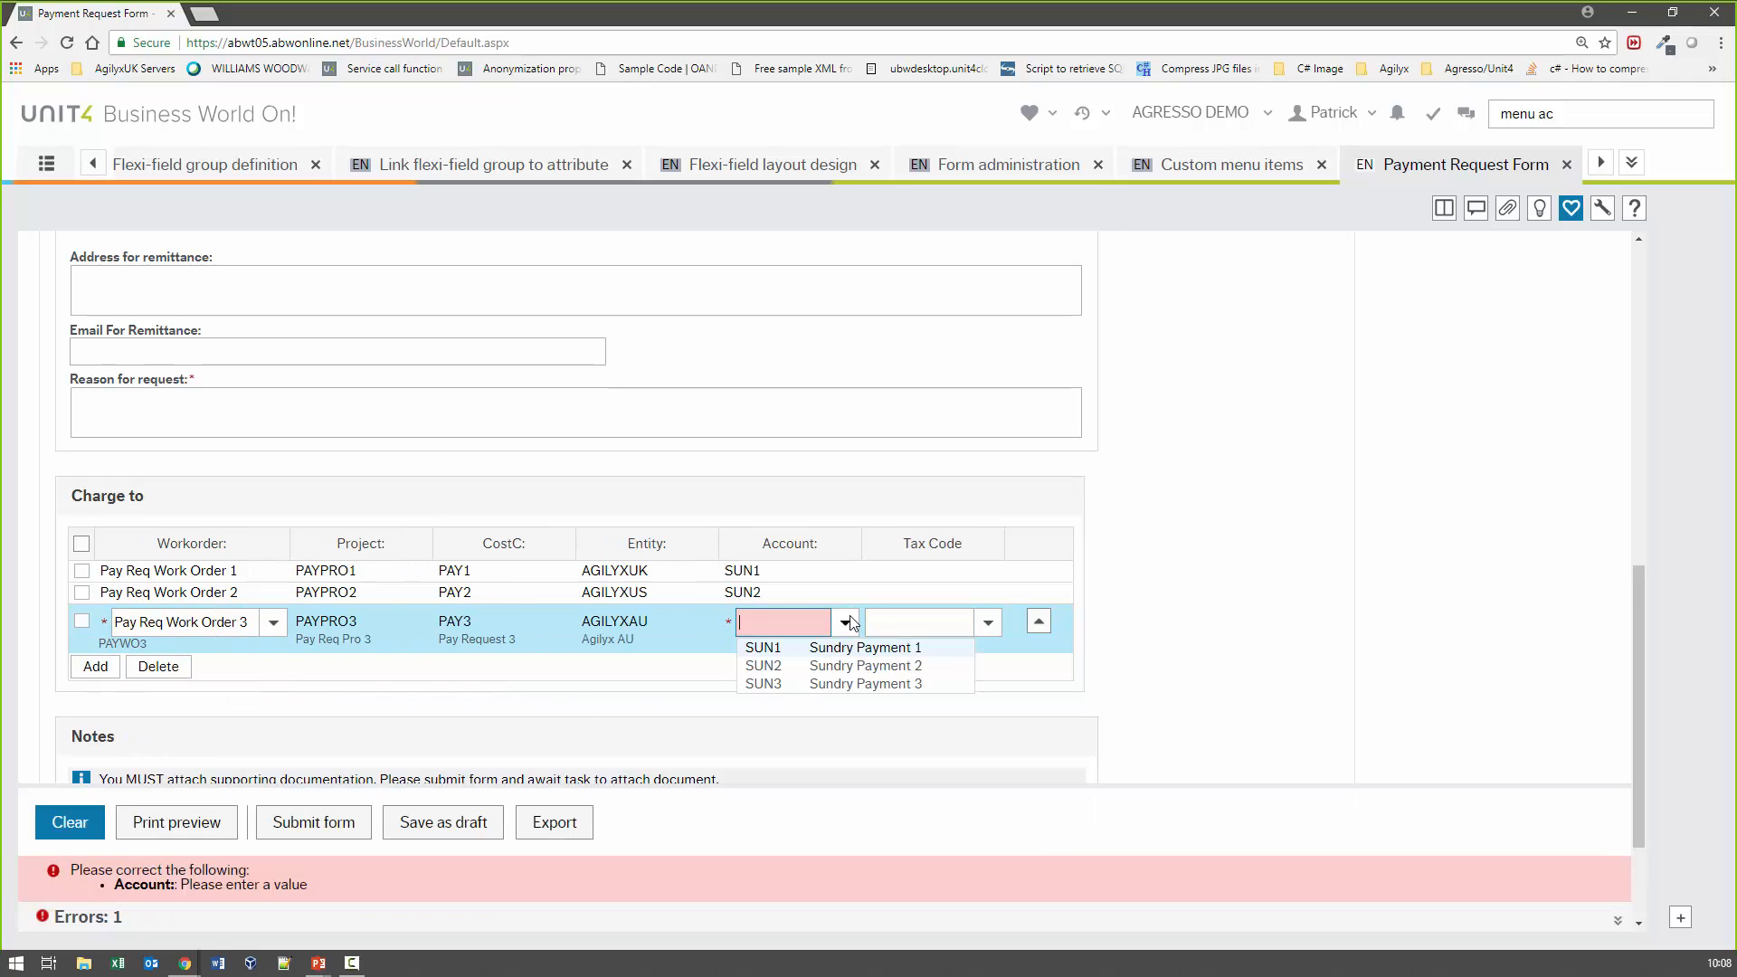
{"action": "left_click", "coordinate": [820, 683]}
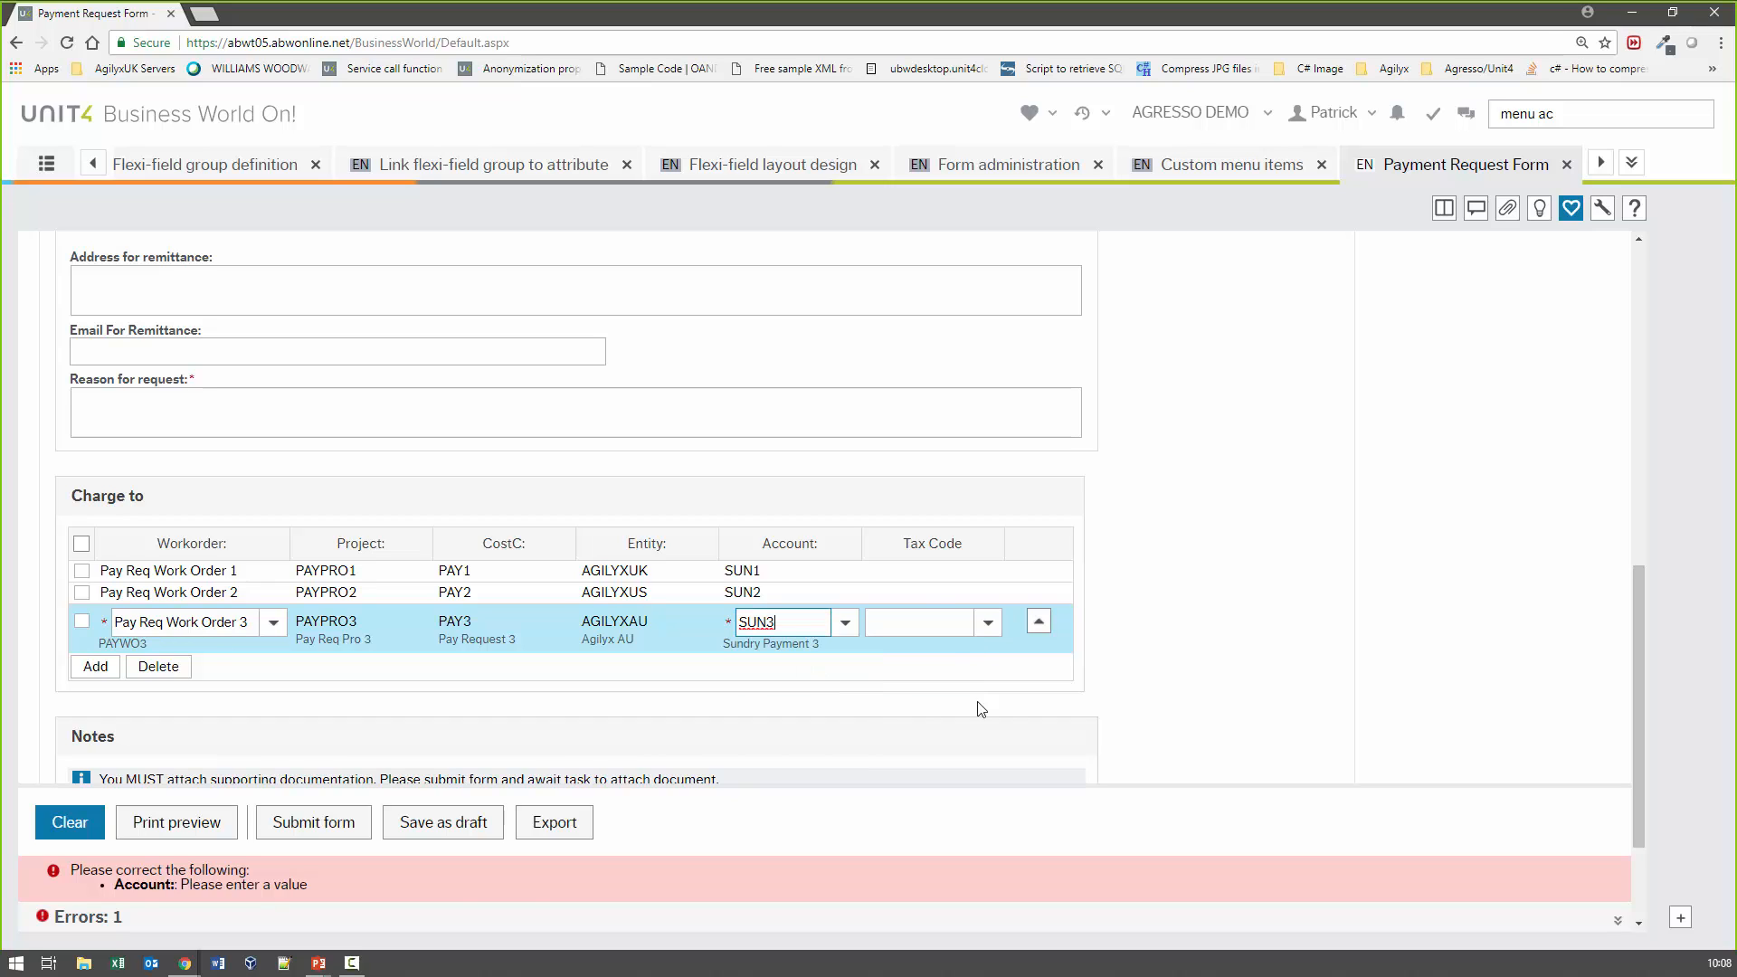
{"action": "left_click", "coordinate": [988, 623]}
{"action": "left_click", "coordinate": [933, 648]}
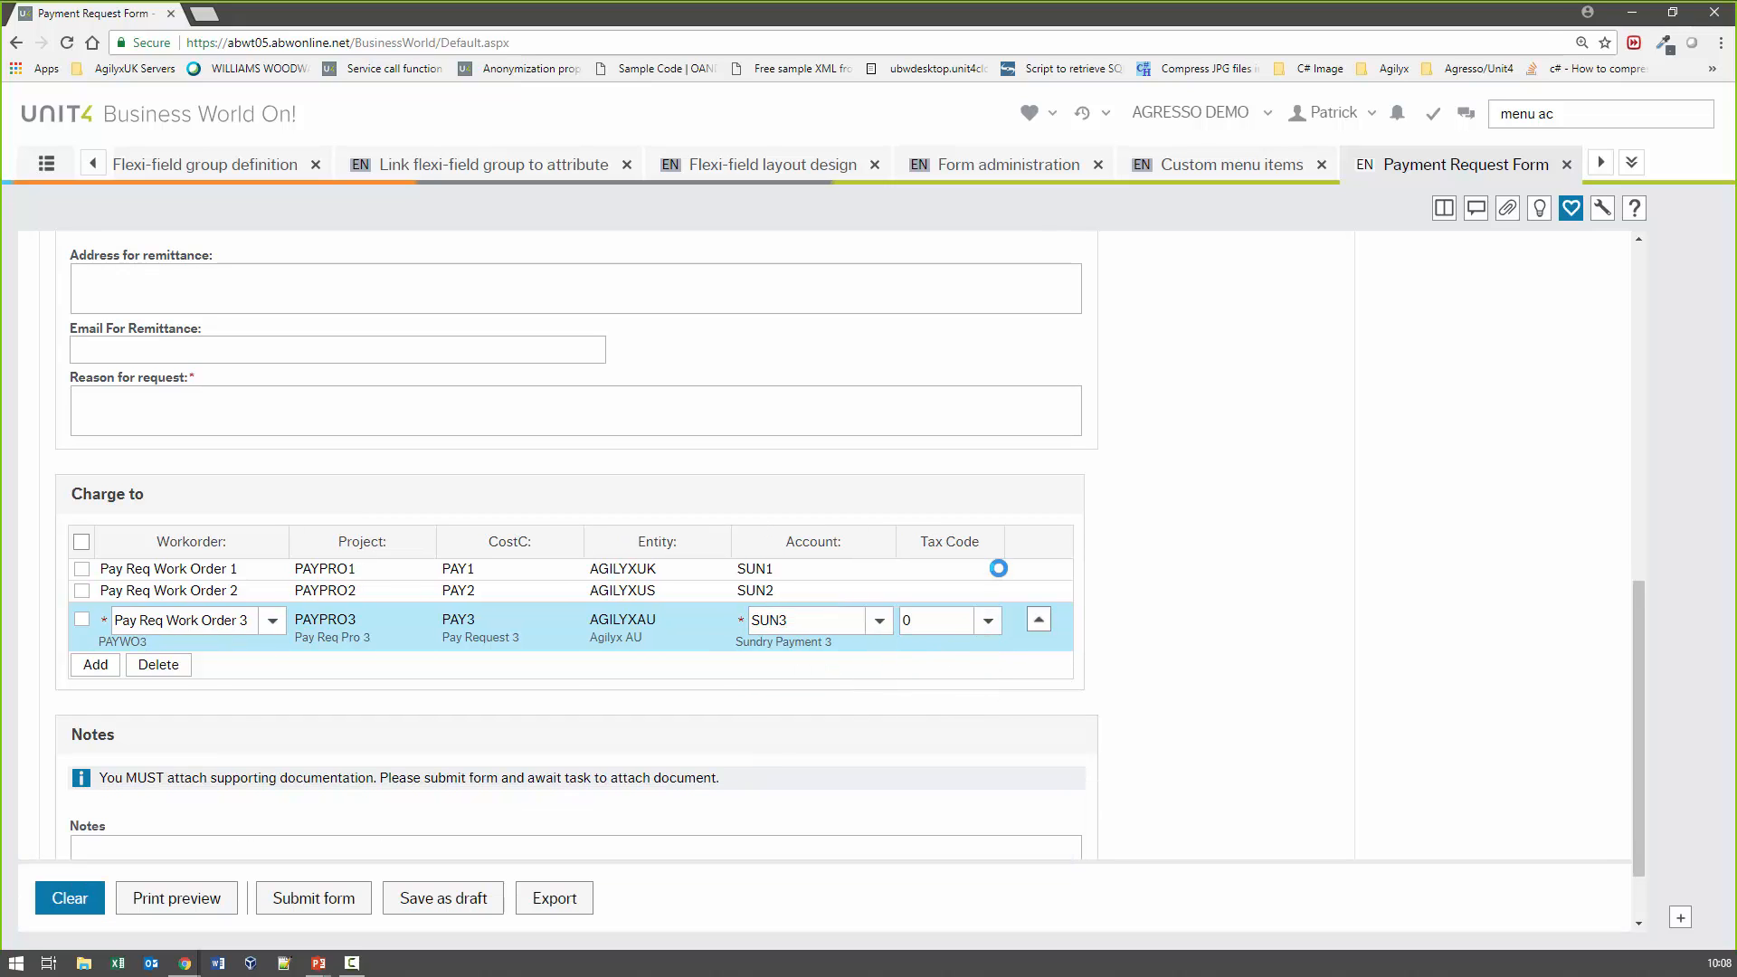
Set the tax code of the Pay Req Work Order 2 row to PR
{"action": "left_click", "coordinate": [963, 590]}
{"action": "left_click", "coordinate": [996, 597]}
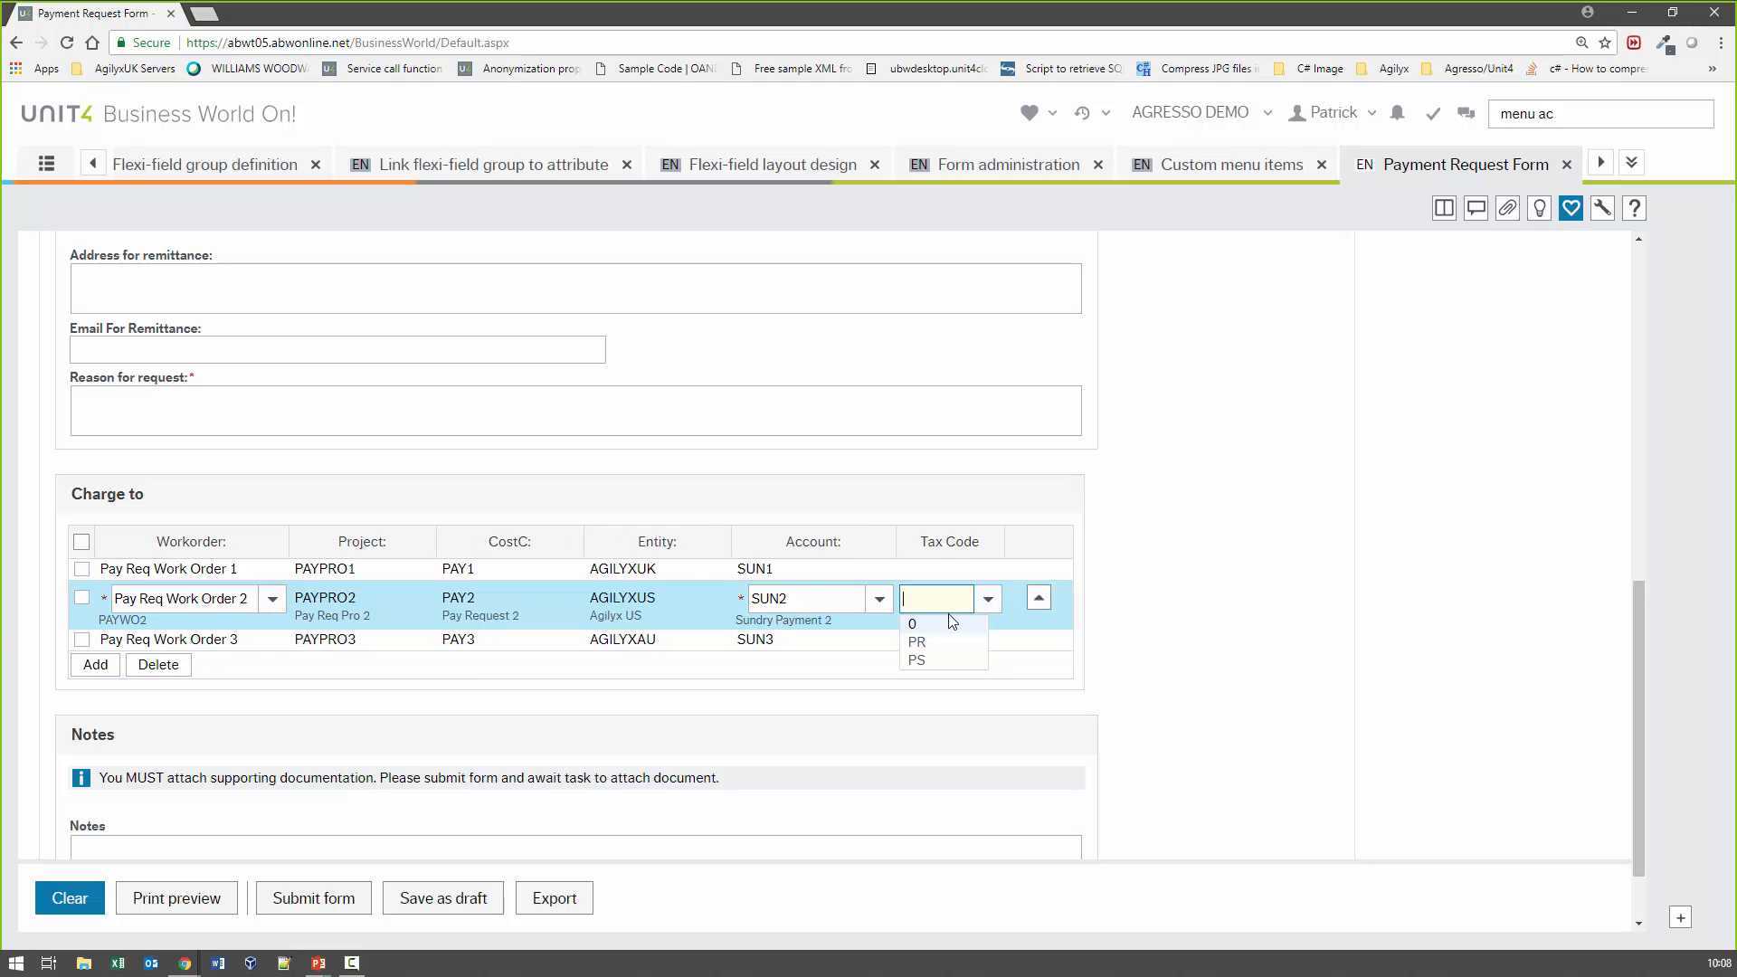
{"action": "left_click", "coordinate": [949, 622]}
{"action": "scroll", "coordinate": [1052, 627], "scroll_direction": "up", "scroll_amount": 9}
{"action": "scroll", "coordinate": [1090, 707], "scroll_direction": "down", "scroll_amount": 4}
{"action": "scroll", "coordinate": [1093, 714], "scroll_direction": "down", "scroll_amount": 5}
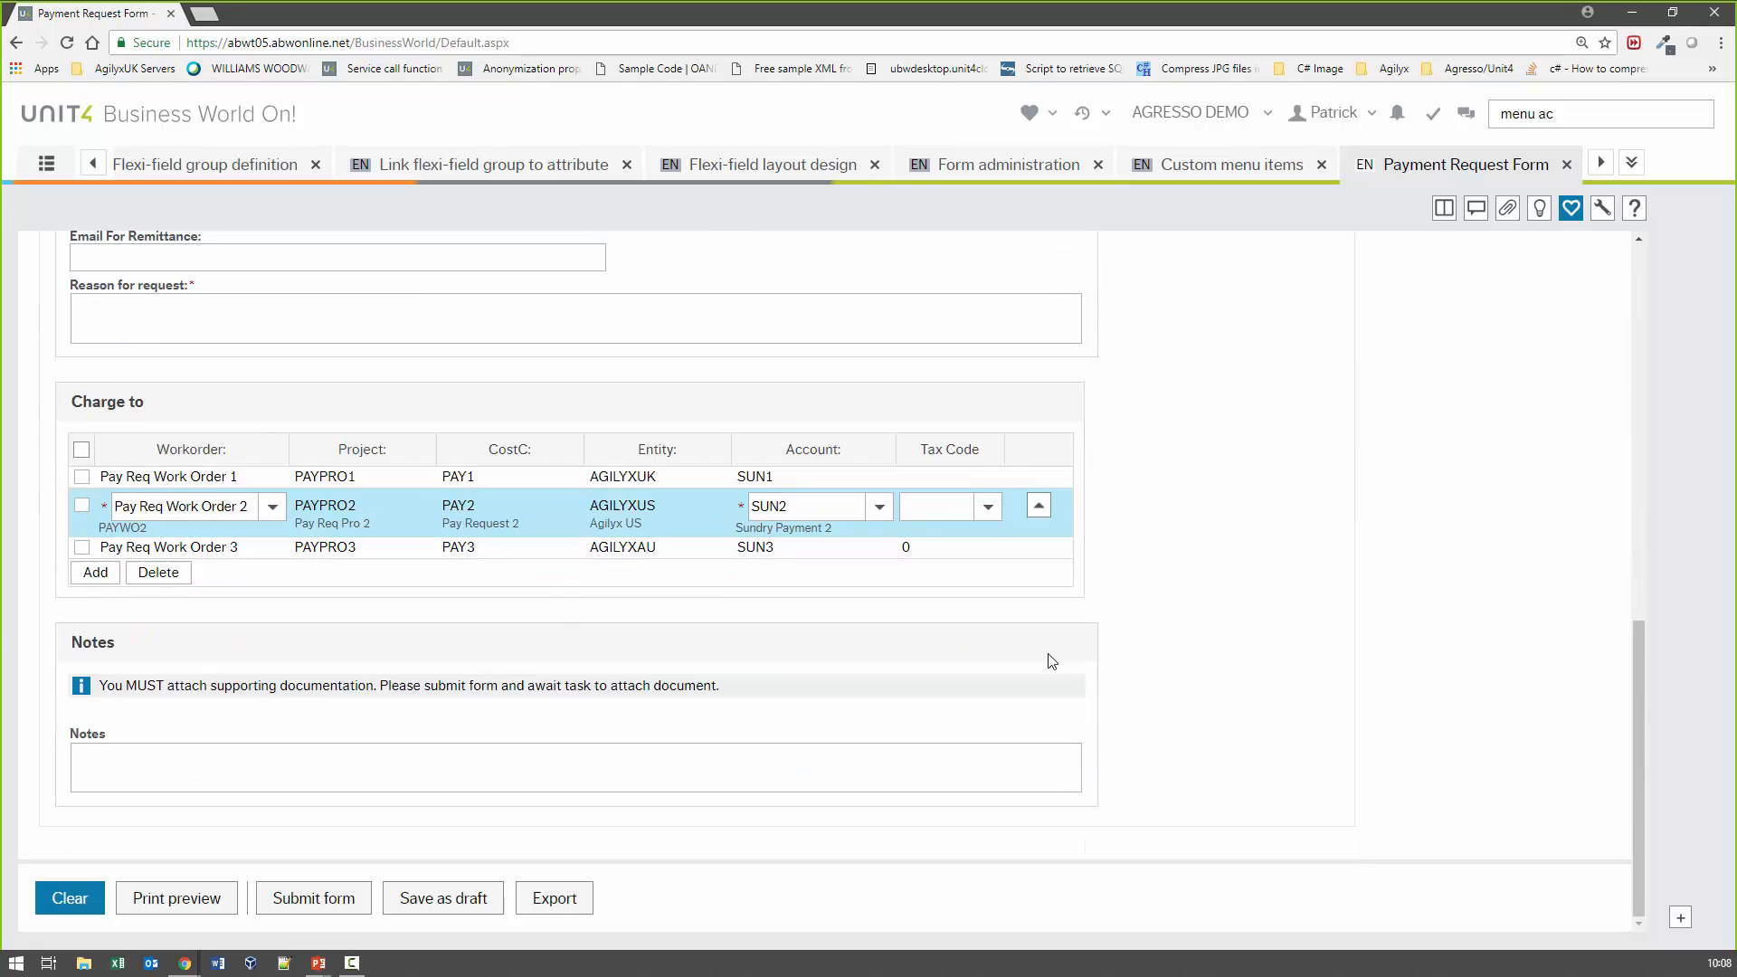
{"action": "left_click", "coordinate": [985, 508]}
{"action": "key", "text": "Tab"}
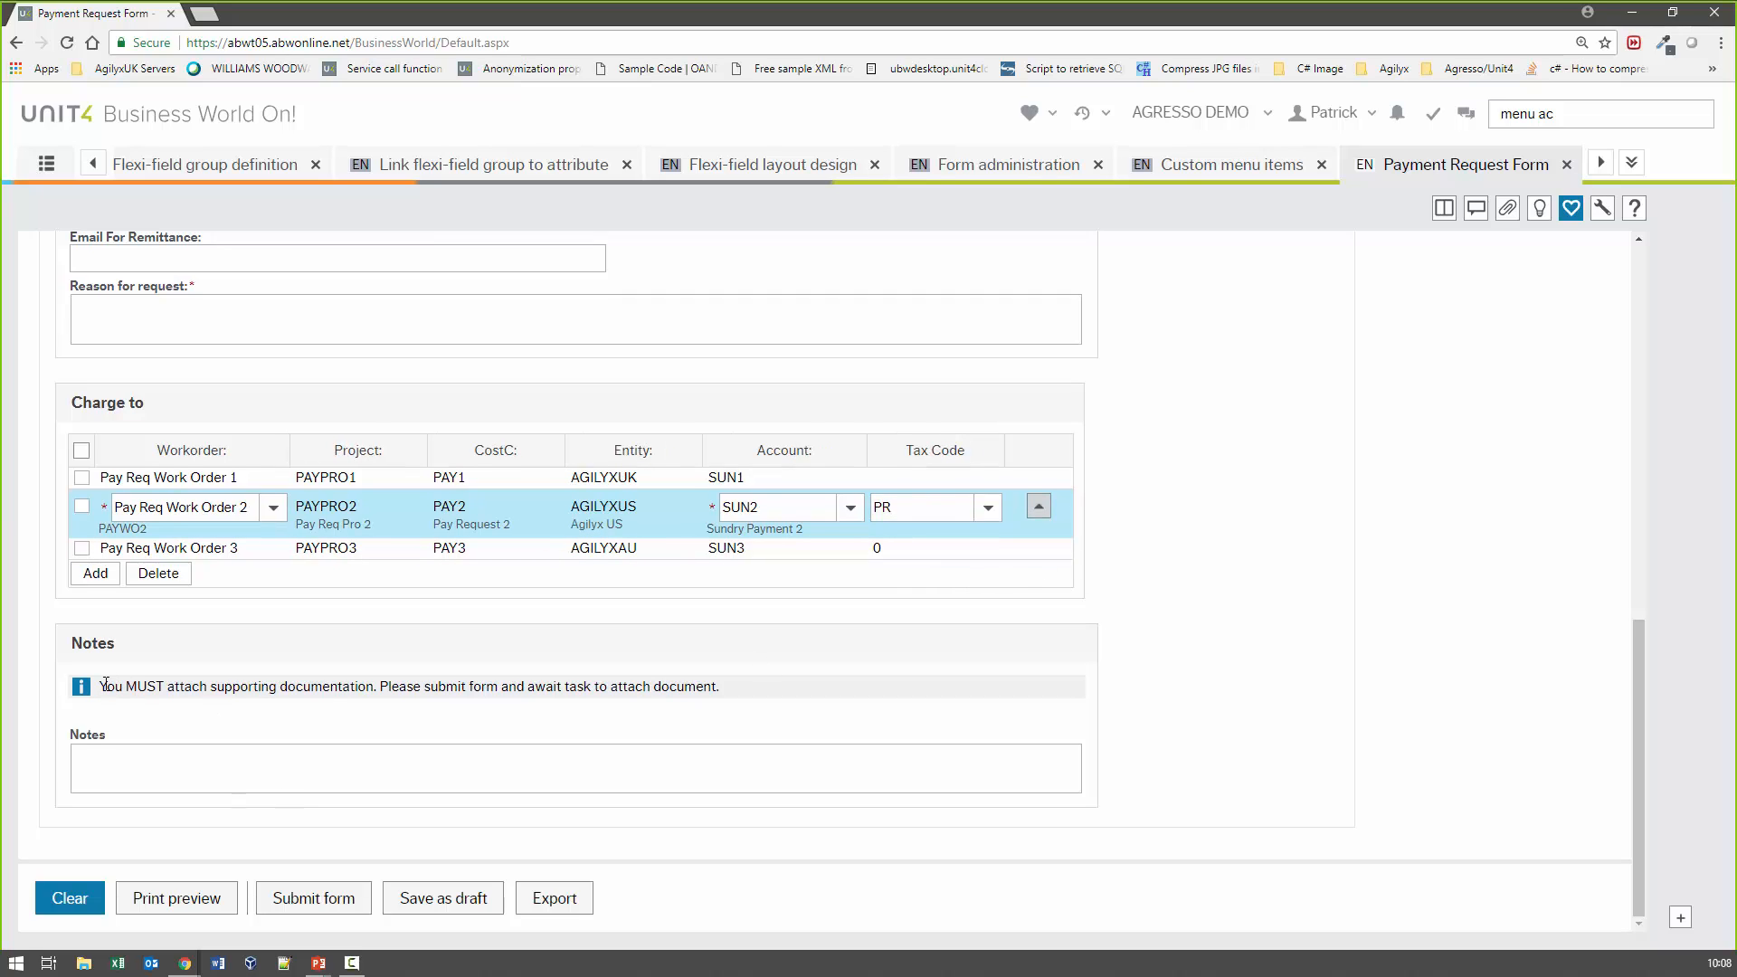
Examine the attachment instruction in the Notes section and check its section information in Flexi-field layout design
{"action": "left_click_drag", "start_coordinate": [101, 685], "coordinate": [725, 685]}
{"action": "left_click", "coordinate": [731, 692]}
{"action": "left_click", "coordinate": [810, 172]}
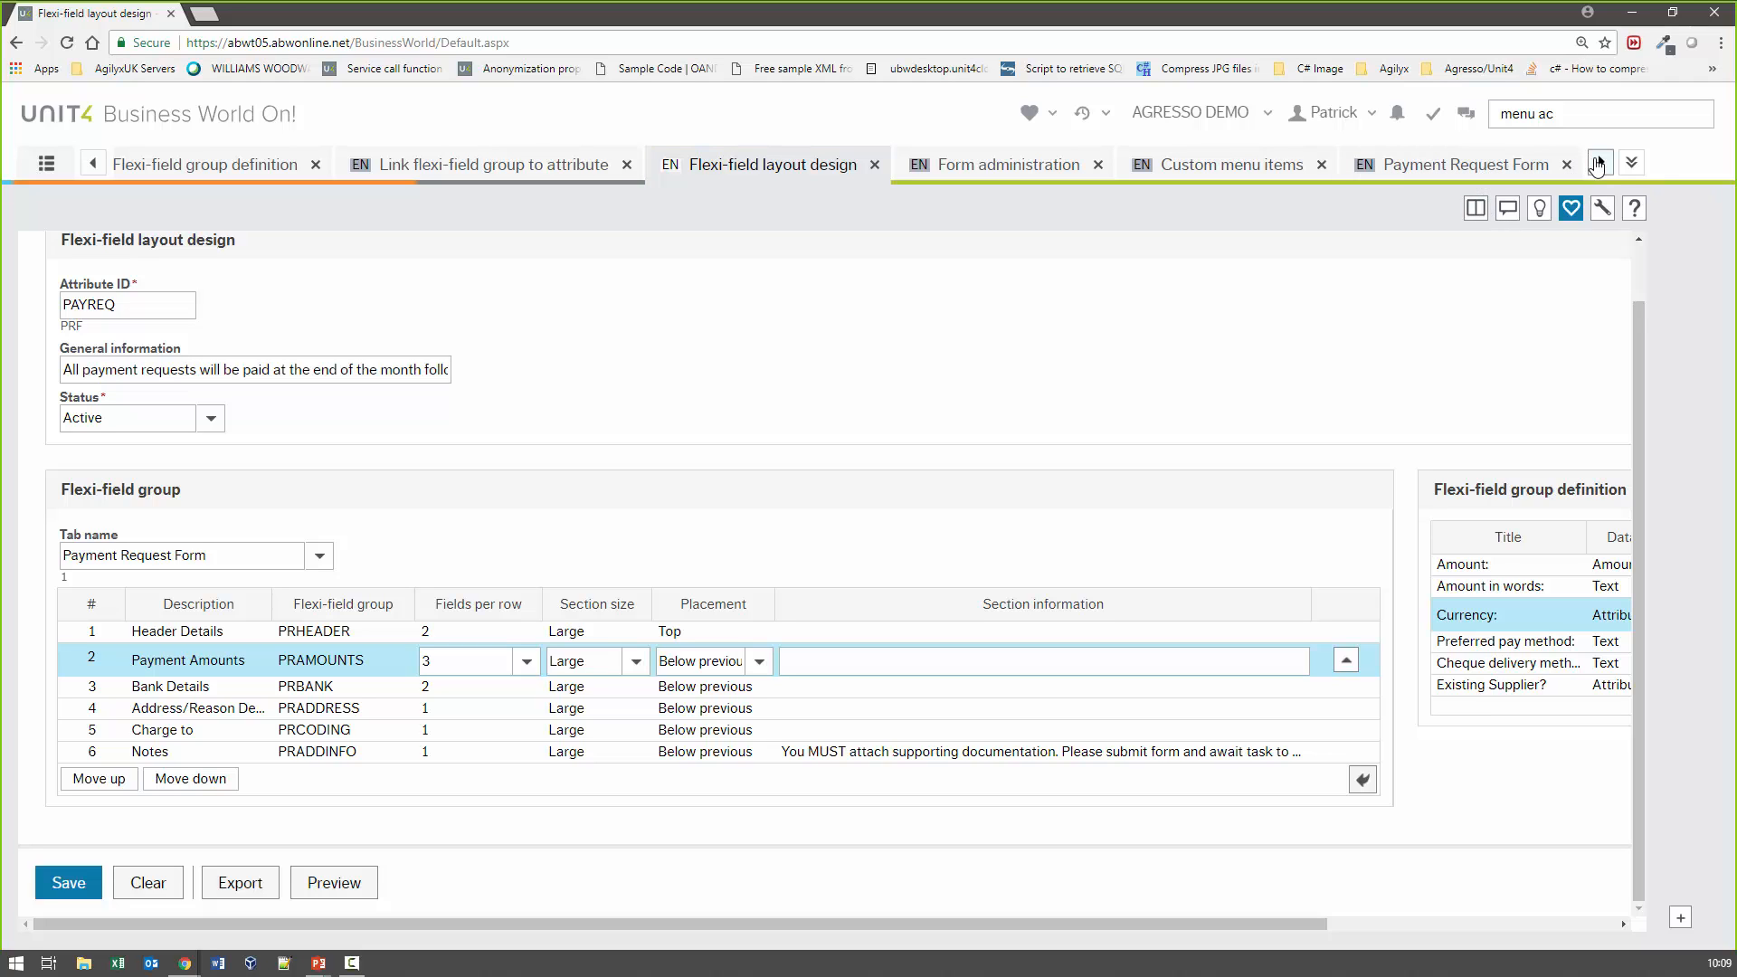
Return to the Payment Request Form and review its sections from the header through the Charge to rows
{"action": "left_click", "coordinate": [1465, 163]}
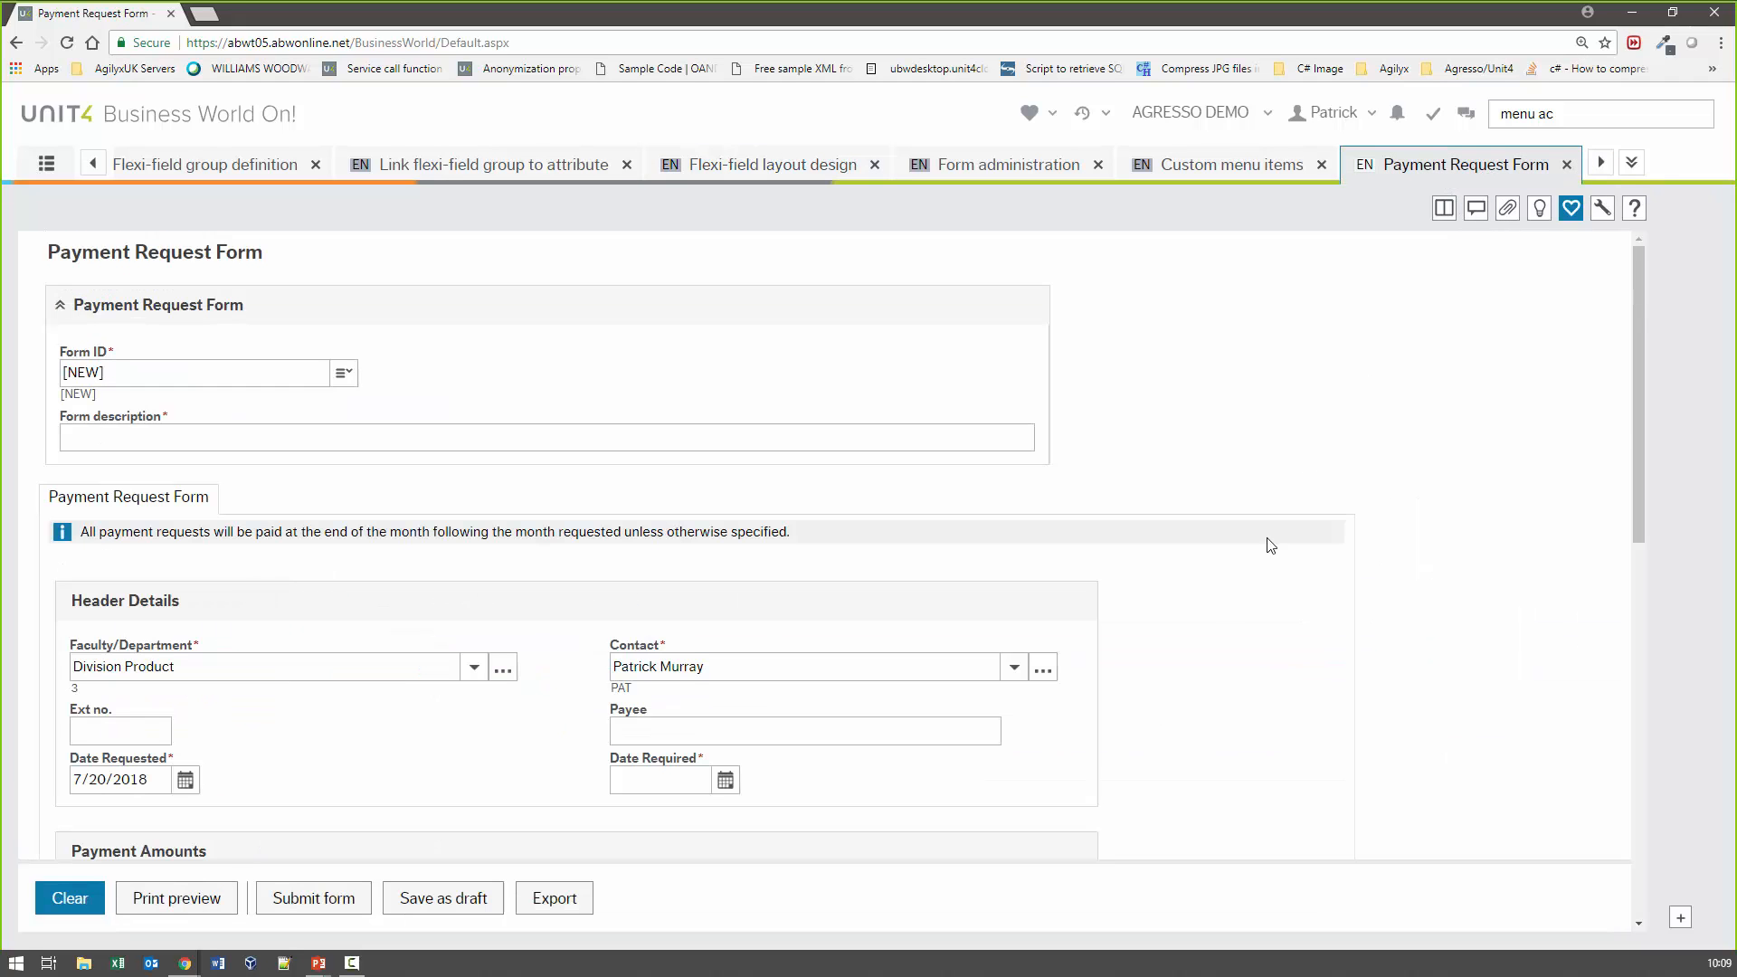
{"action": "scroll", "coordinate": [1100, 645], "scroll_direction": "down", "scroll_amount": 5}
{"action": "scroll", "coordinate": [341, 612], "scroll_direction": "down", "scroll_amount": 4}
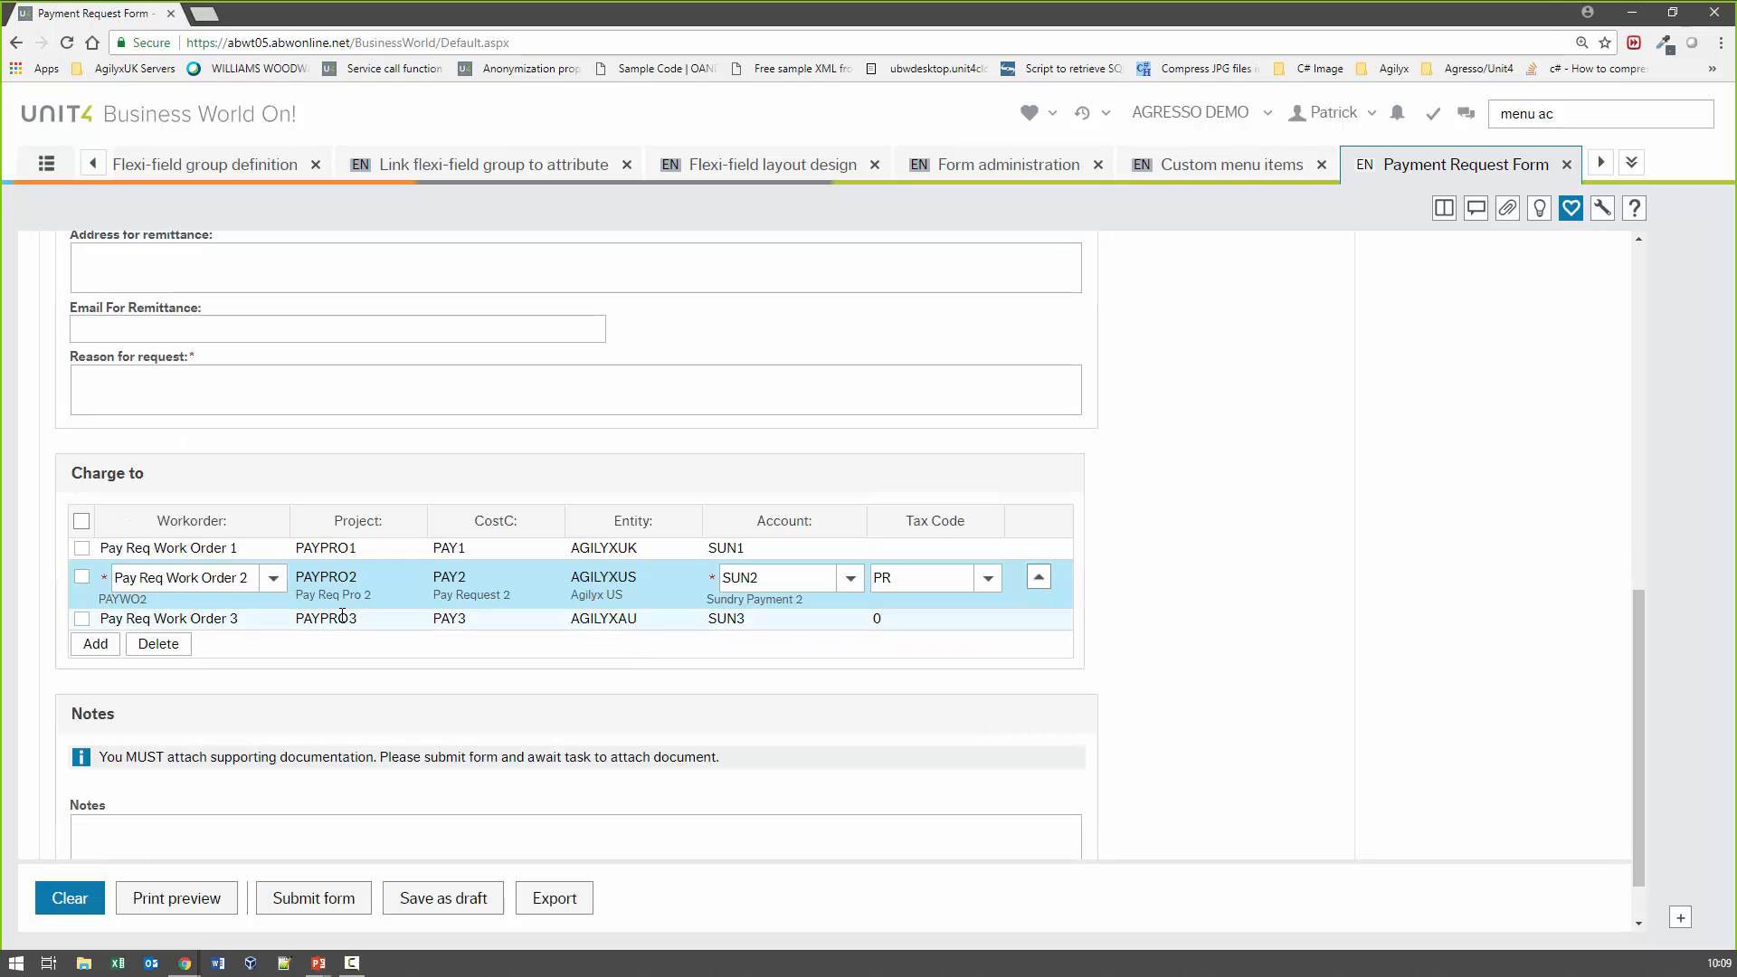
{"action": "scroll", "coordinate": [343, 617], "scroll_direction": "down", "scroll_amount": 1}
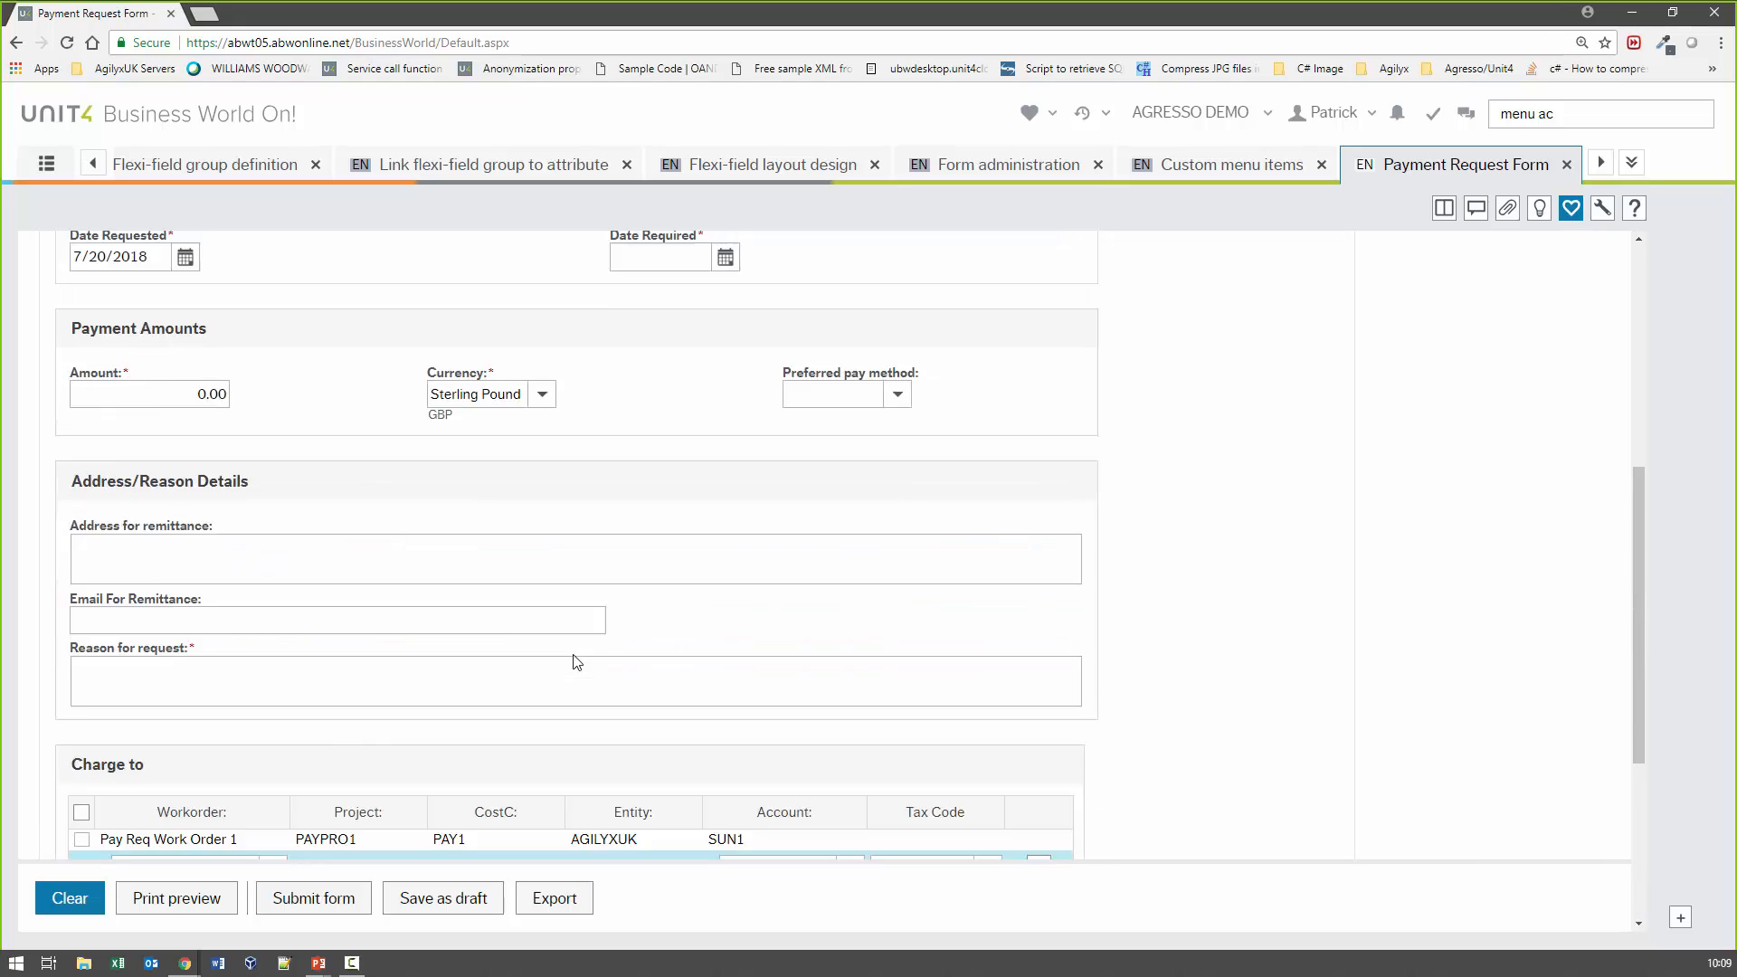
{"action": "scroll", "coordinate": [575, 660], "scroll_direction": "up", "scroll_amount": 10}
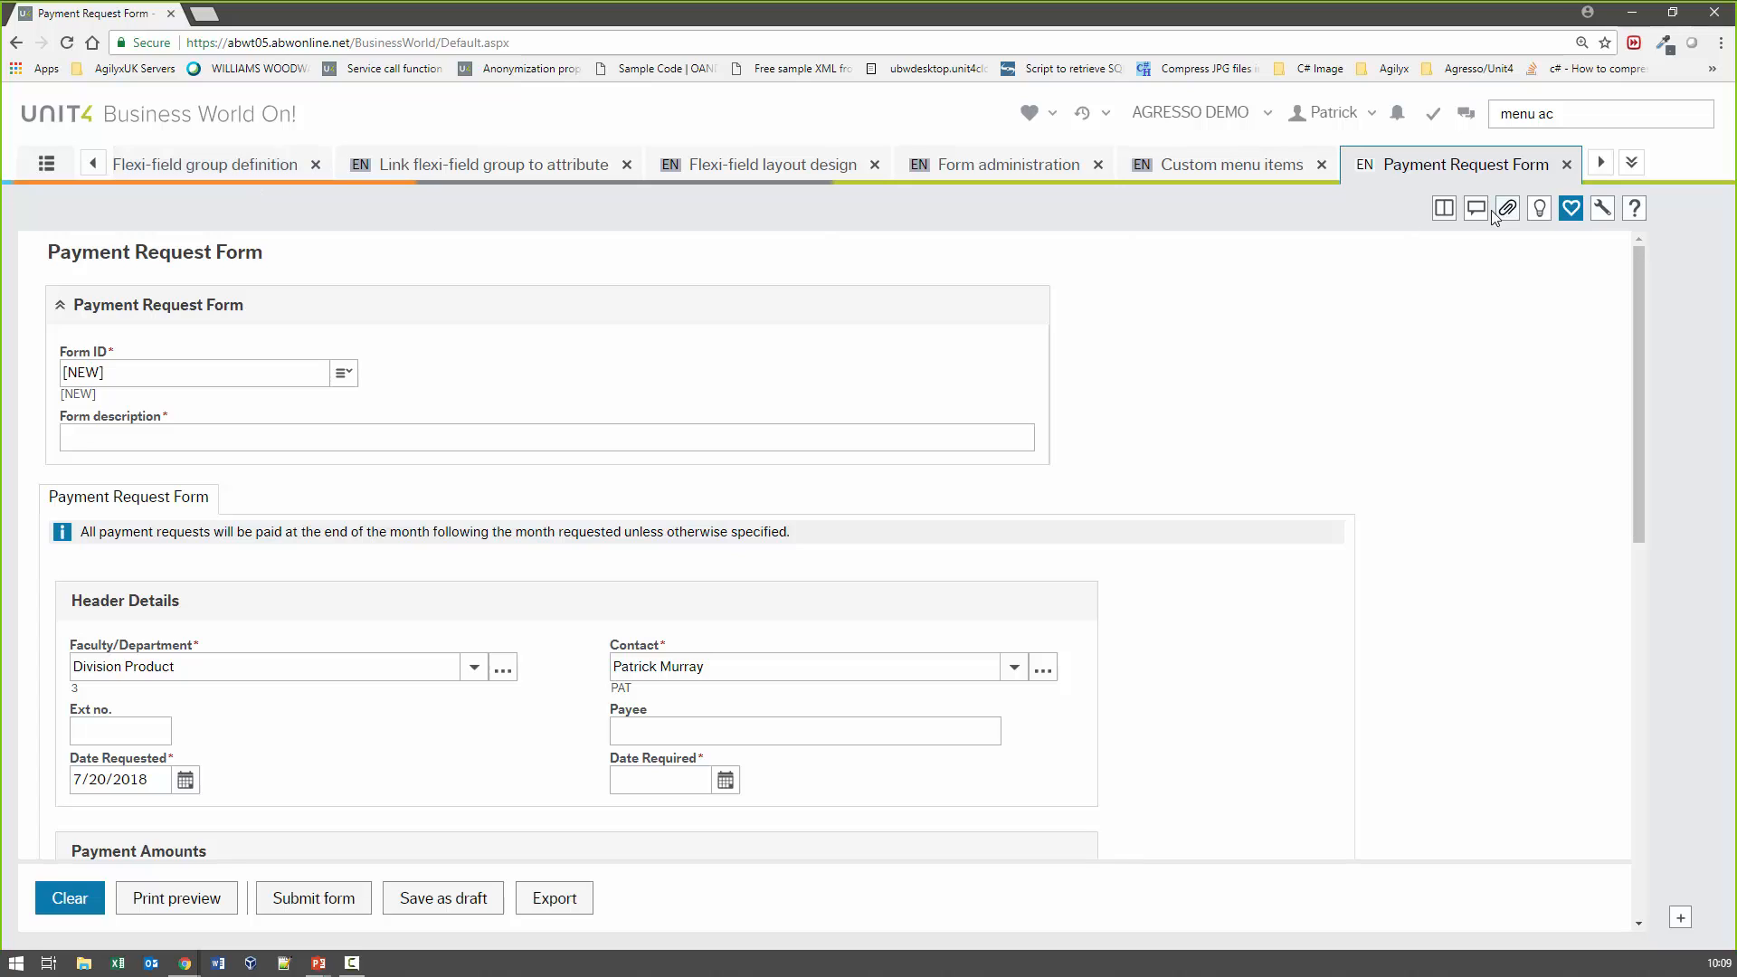
Close all open activities, discarding the unsaved changes in Flexi-field layout design
{"action": "right_click", "coordinate": [1429, 174]}
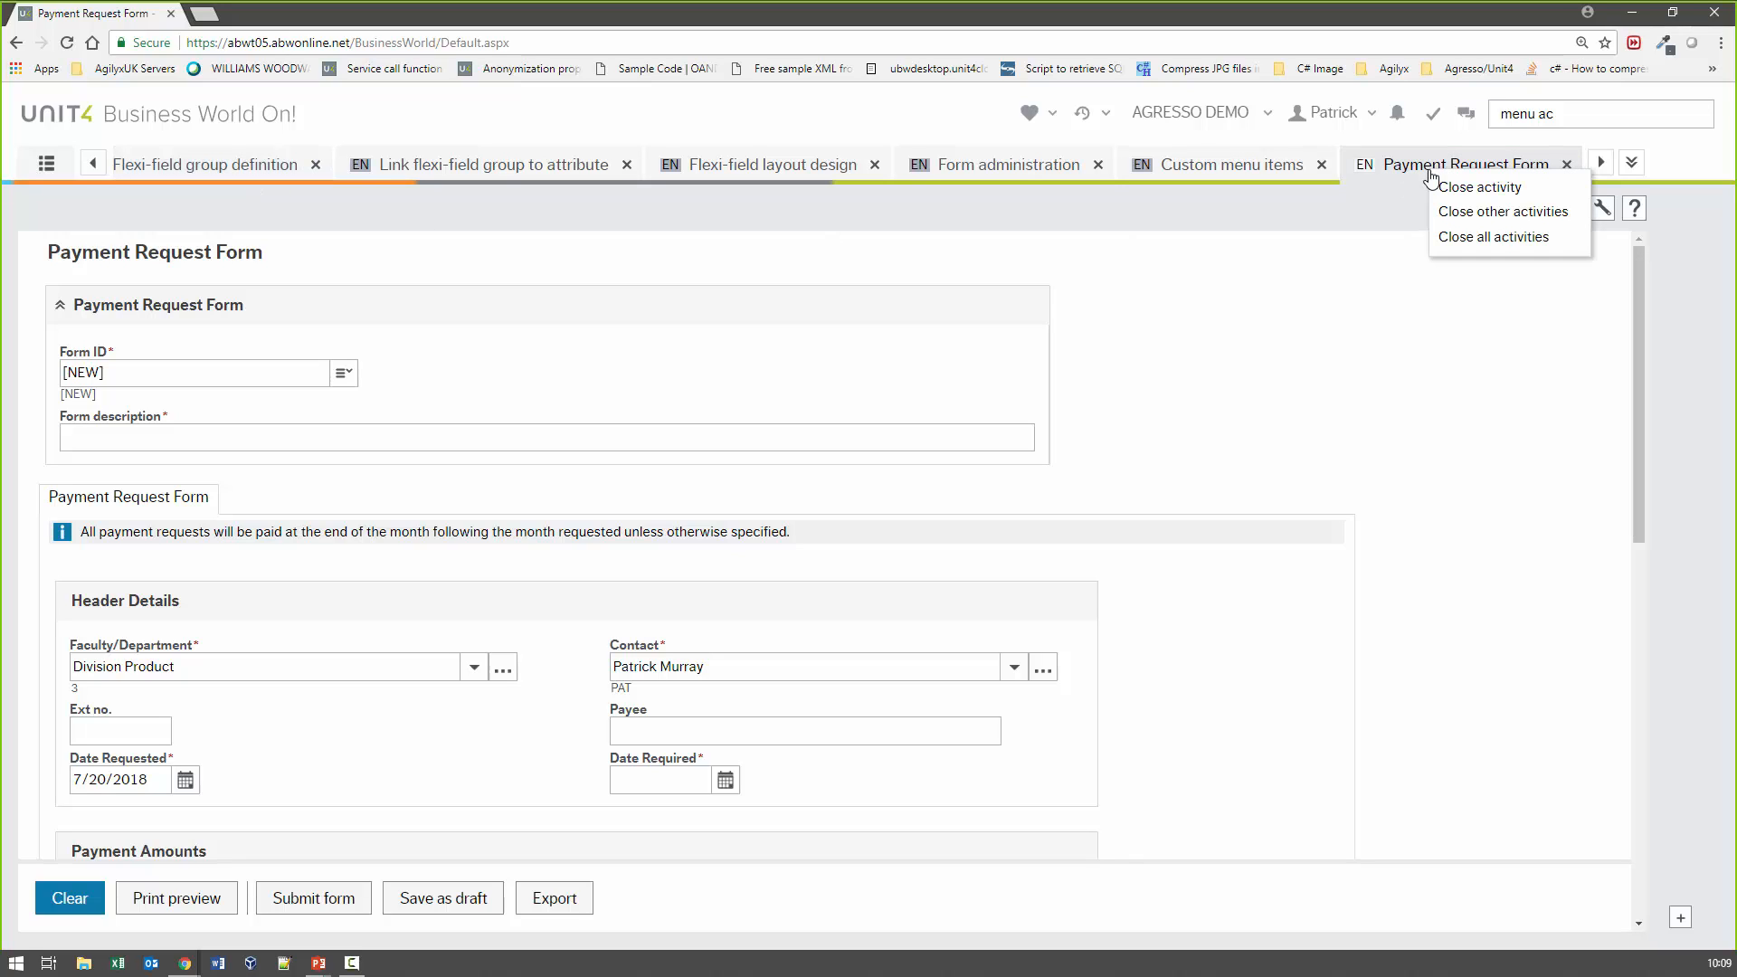
{"action": "left_click", "coordinate": [1507, 238]}
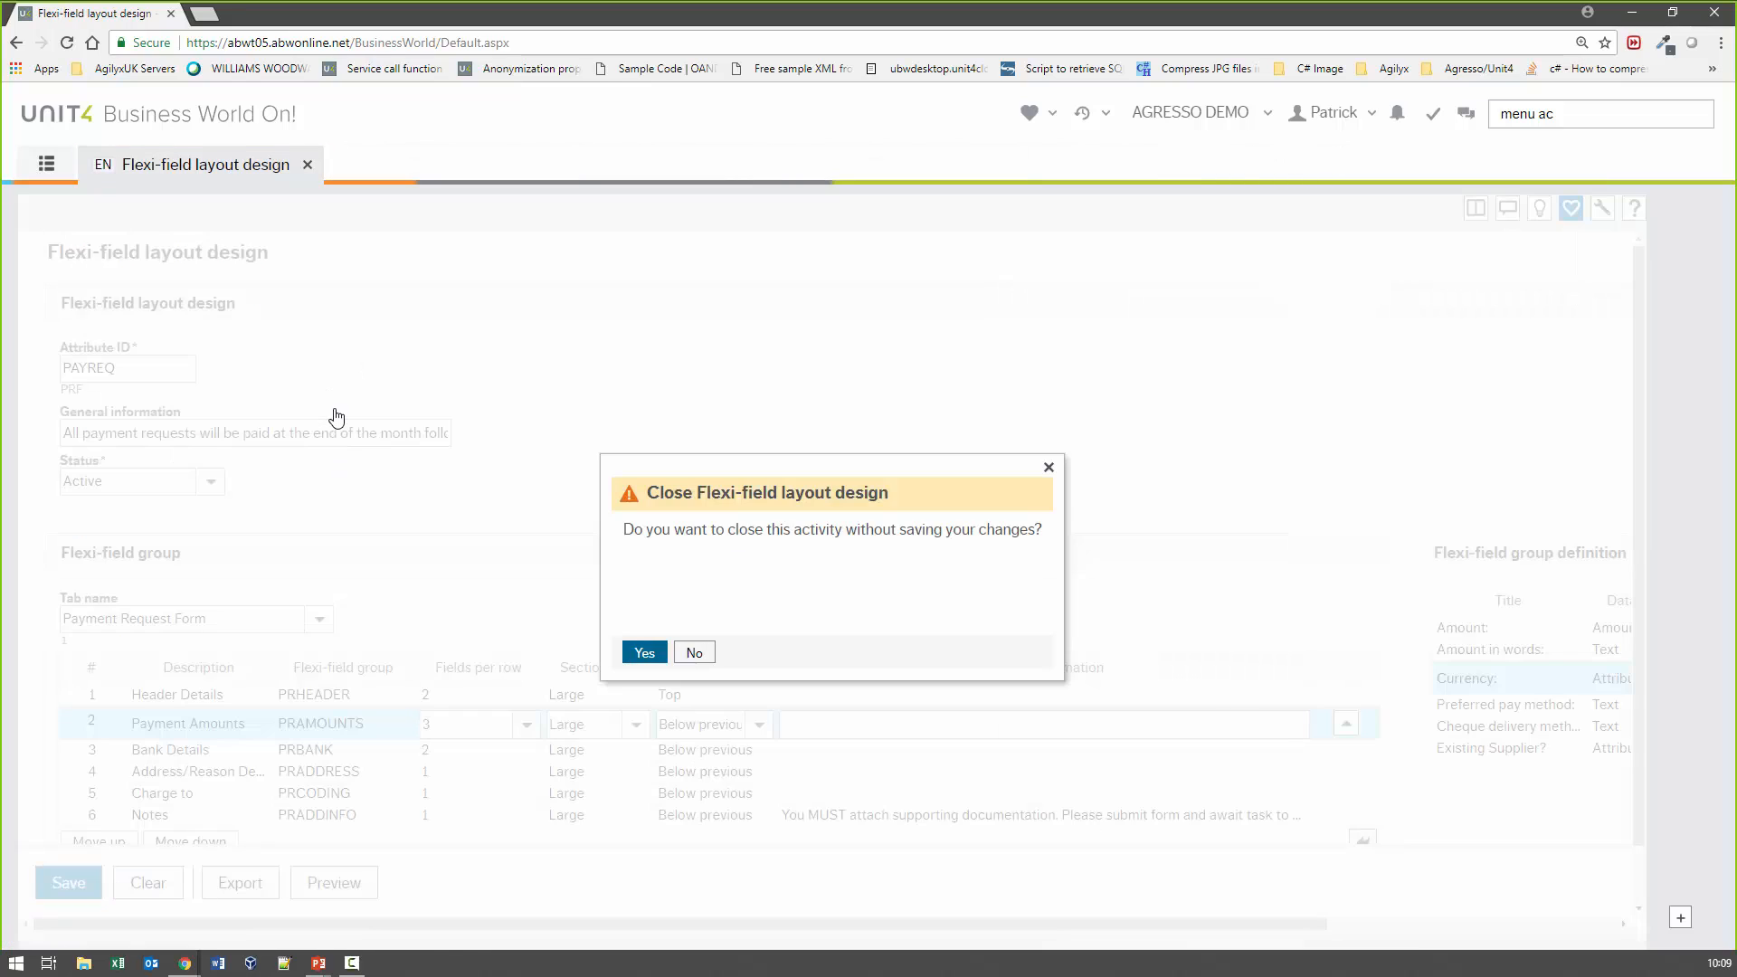
{"action": "left_click", "coordinate": [633, 655]}
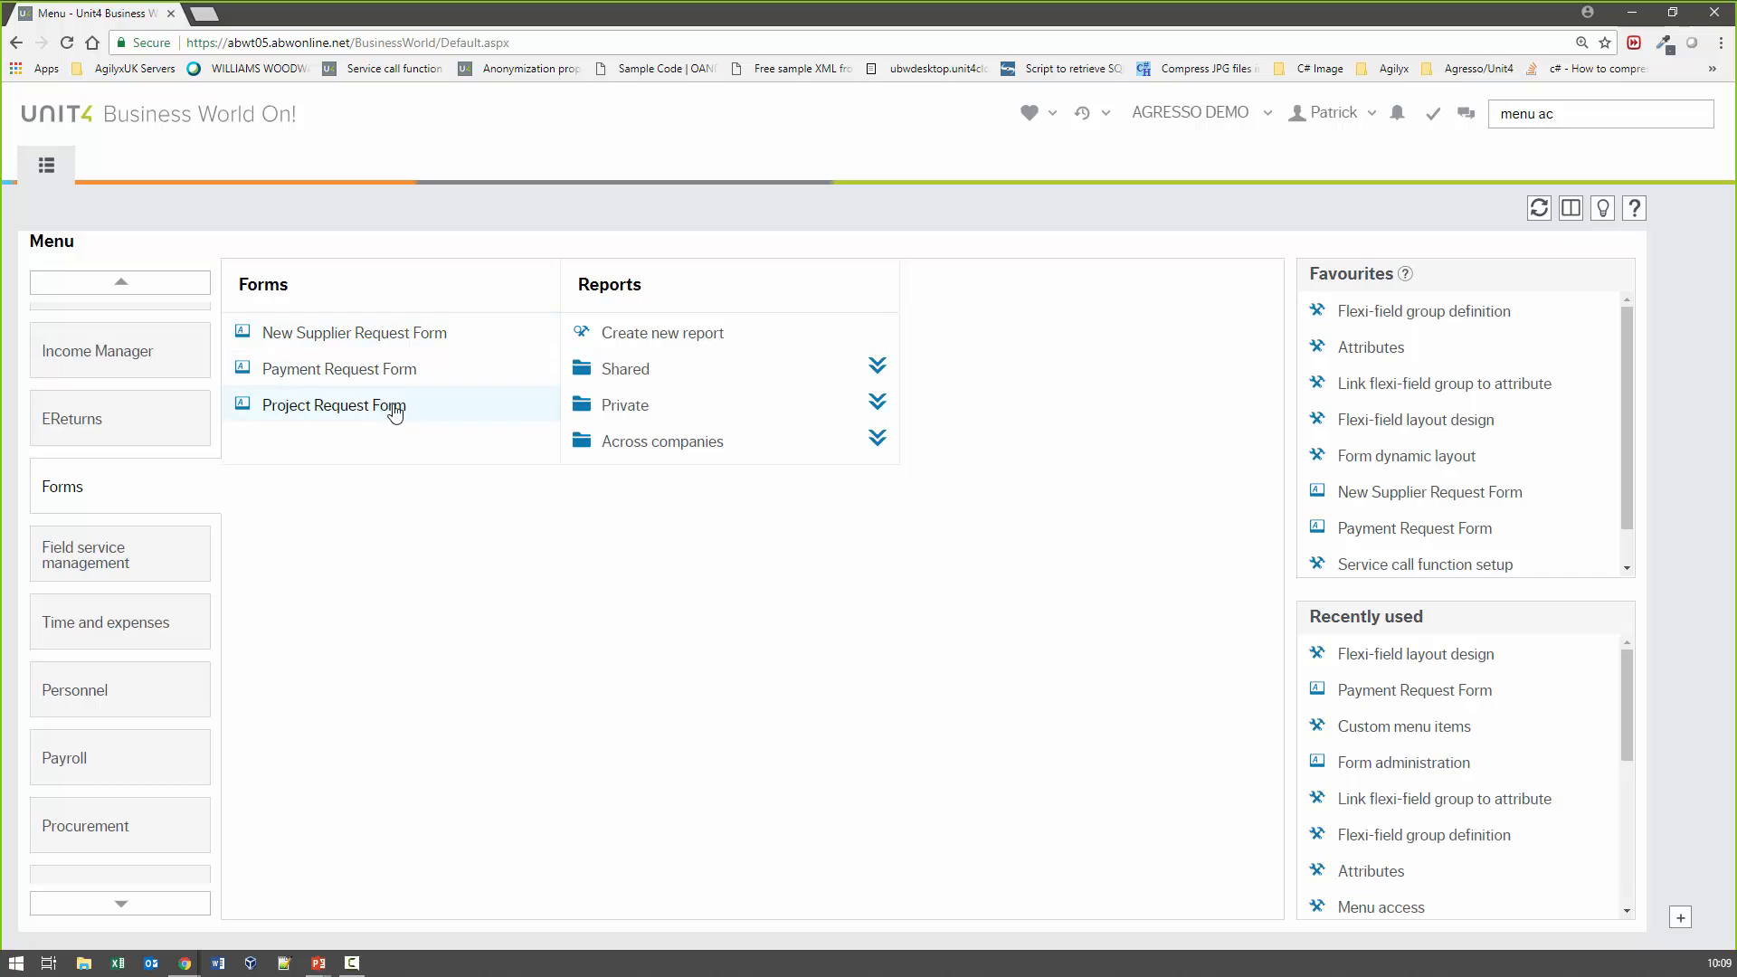
Open the New Supplier Request Form and review its requester, supplier, personal service, beneficiary and finance sections
{"action": "left_click", "coordinate": [439, 335]}
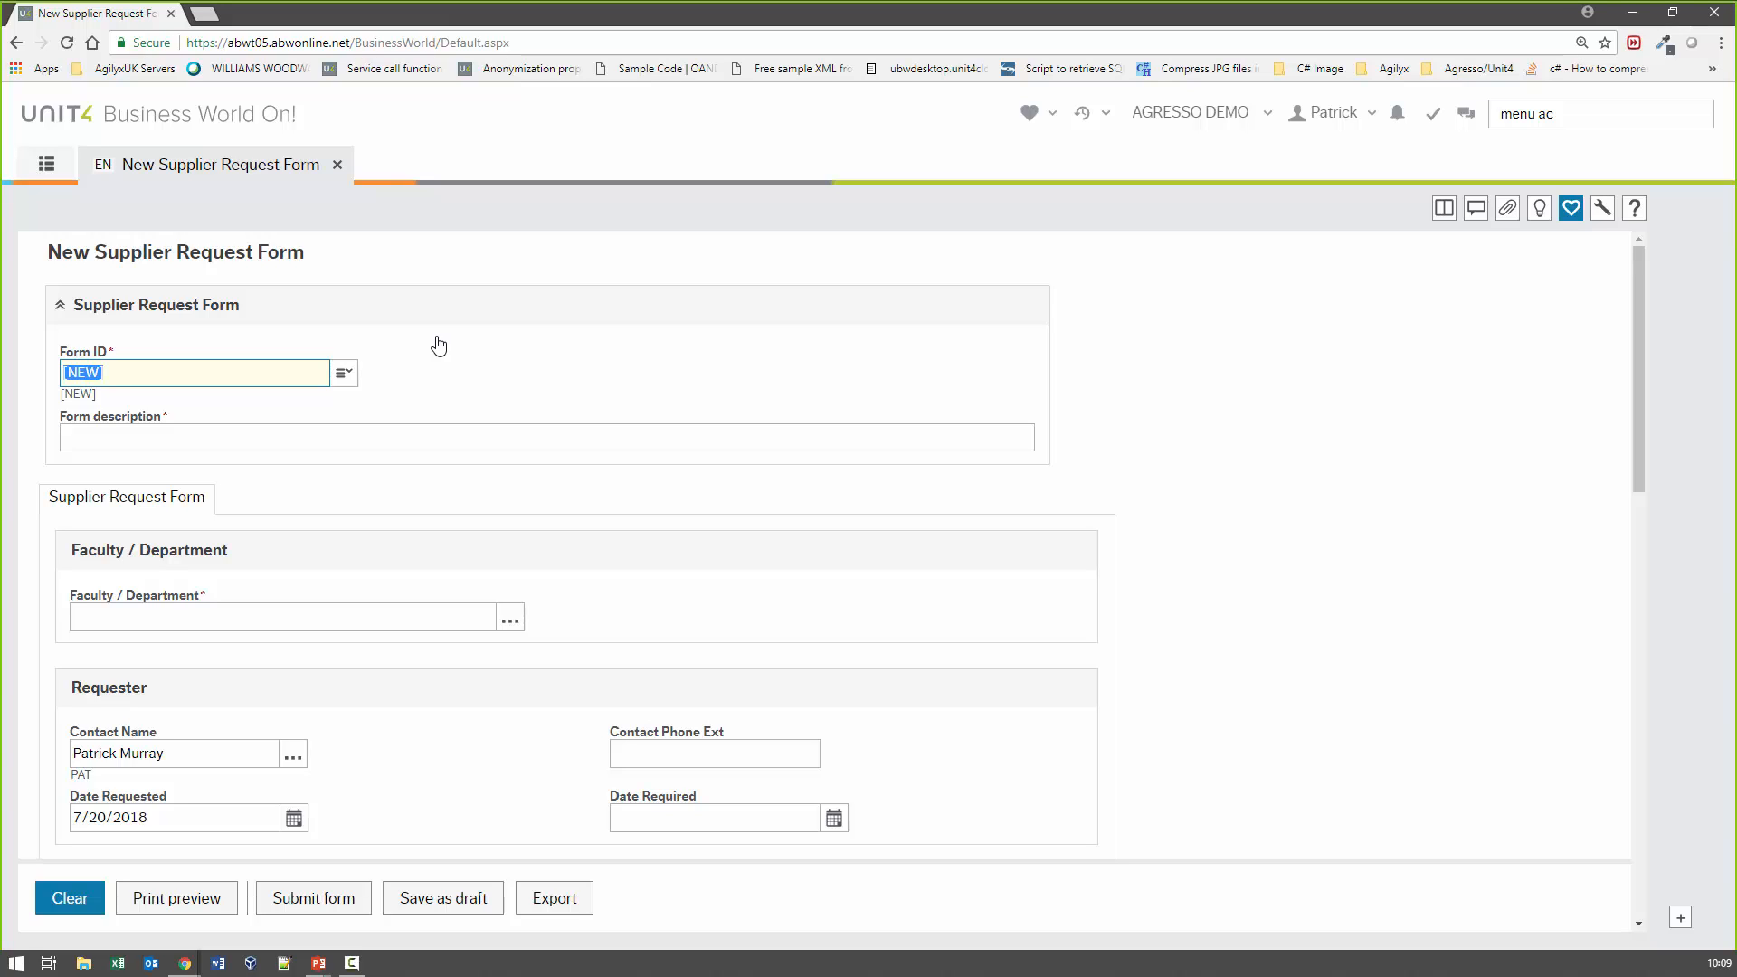
{"action": "left_click", "coordinate": [1161, 542]}
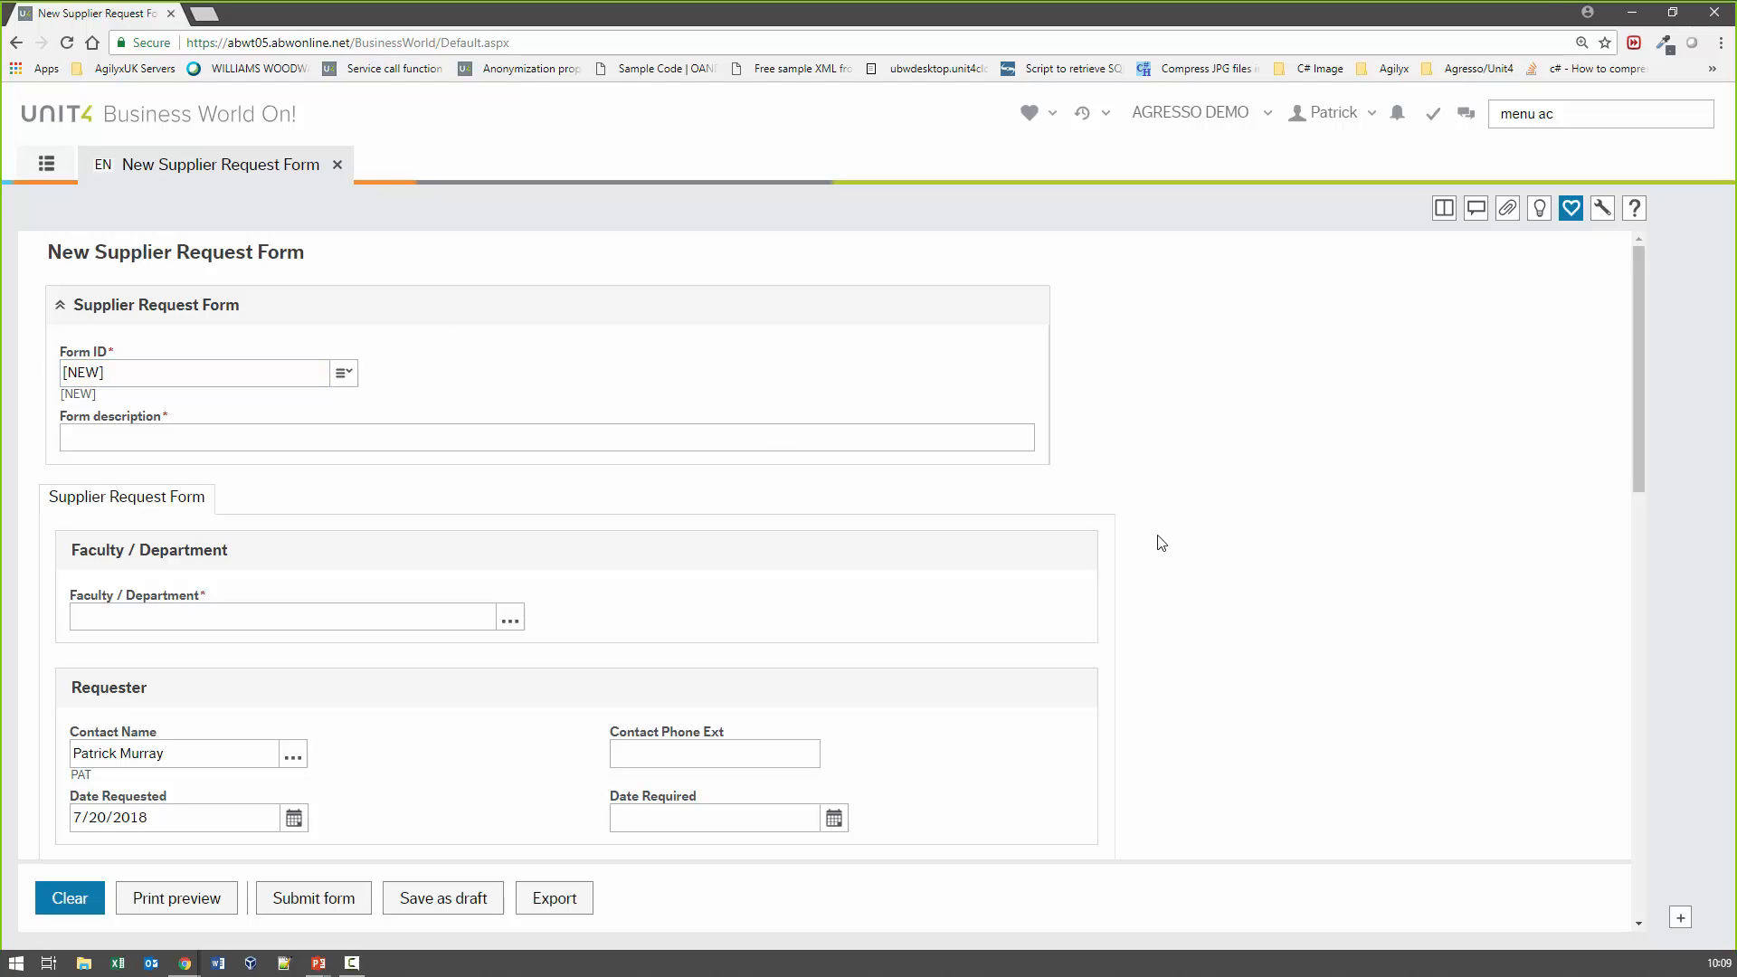
{"action": "scroll", "coordinate": [1155, 542], "scroll_direction": "down", "scroll_amount": 4}
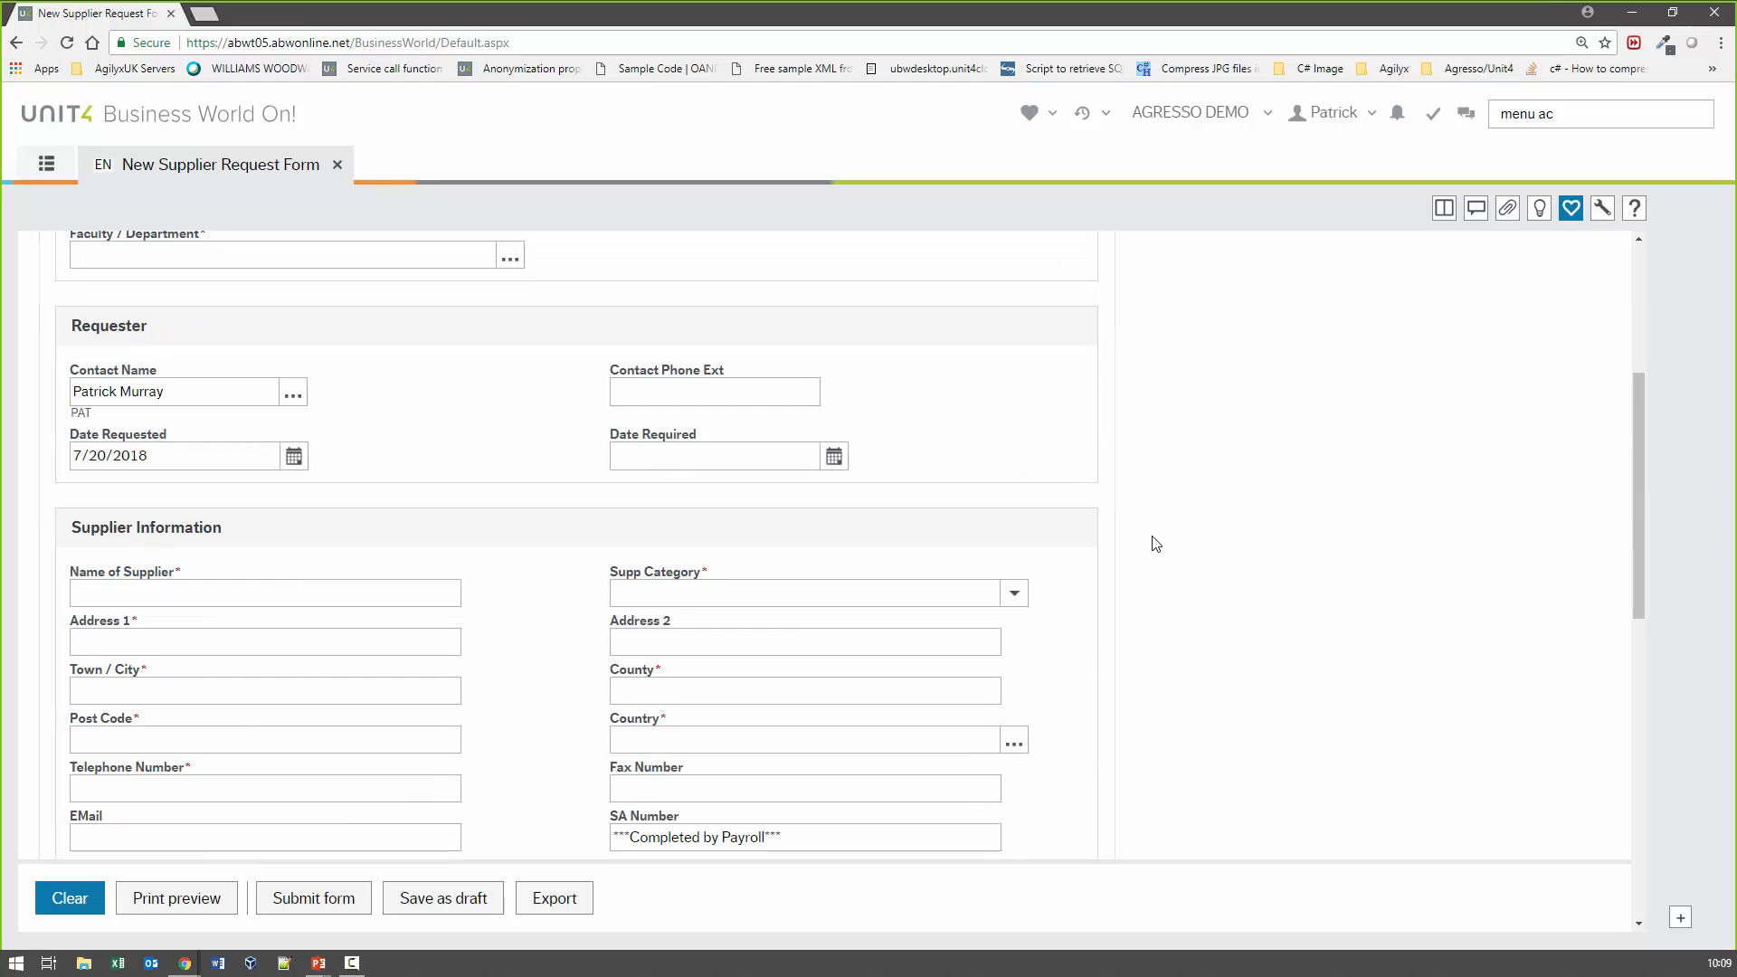
{"action": "scroll", "coordinate": [1155, 543], "scroll_direction": "down", "scroll_amount": 4}
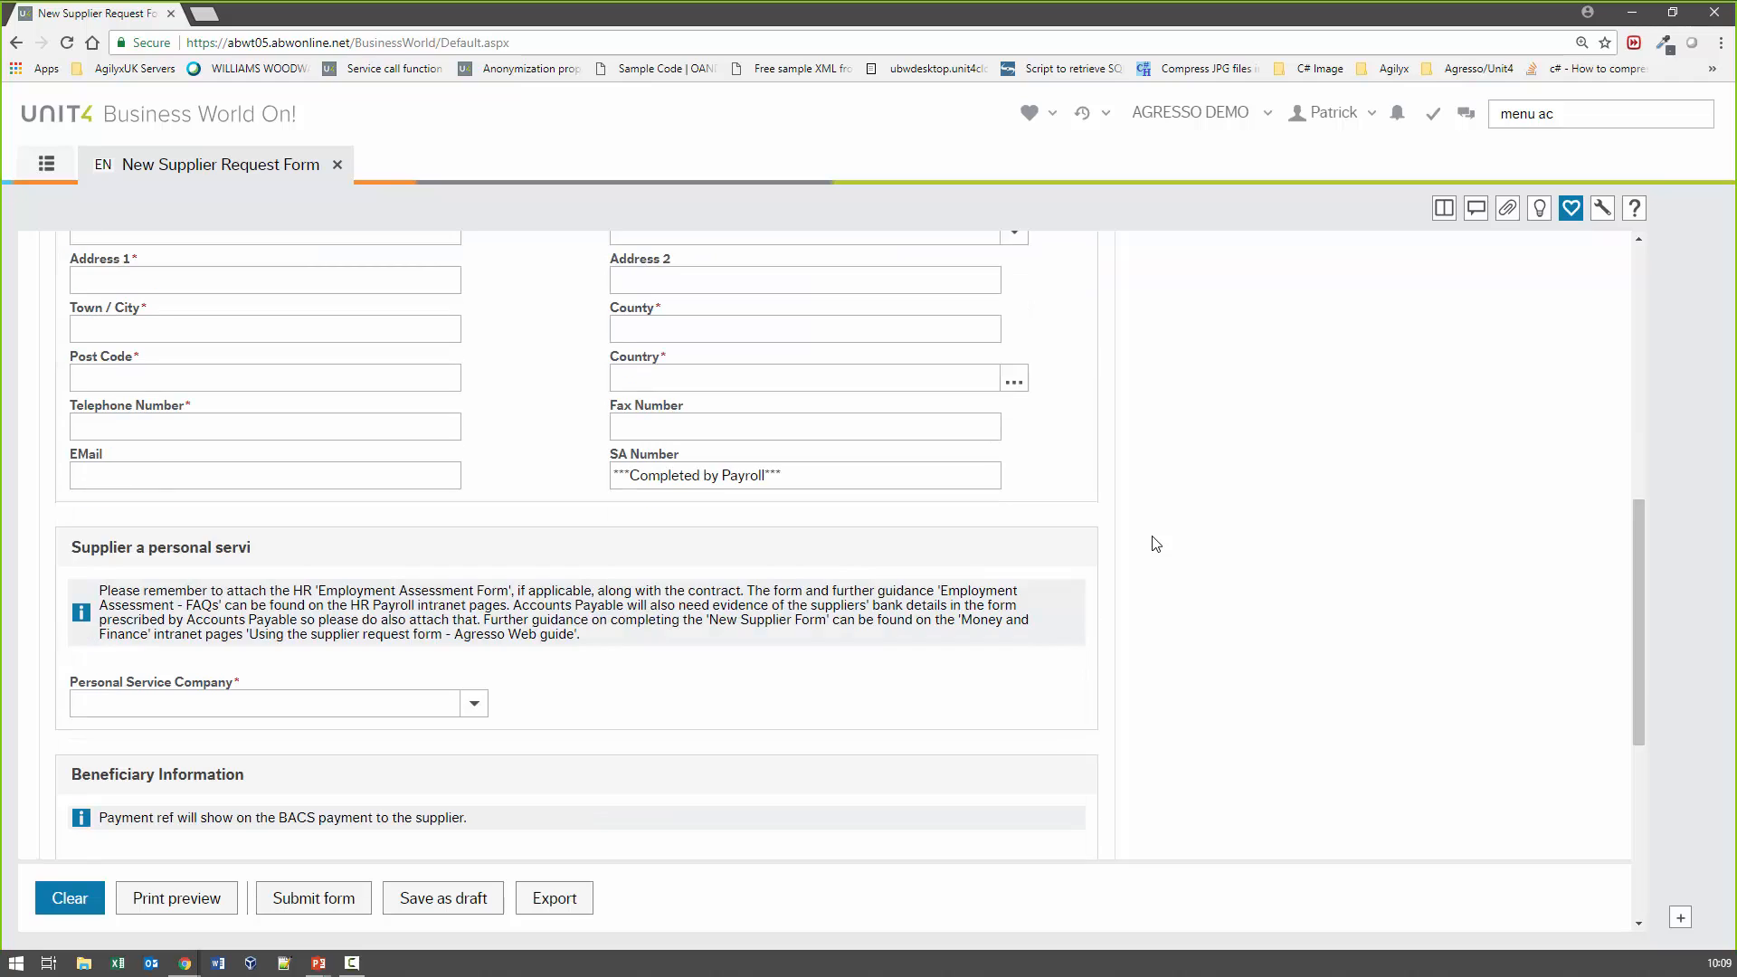
{"action": "scroll", "coordinate": [749, 570], "scroll_direction": "down", "scroll_amount": 1}
{"action": "scroll", "coordinate": [749, 570], "scroll_direction": "down", "scroll_amount": 4}
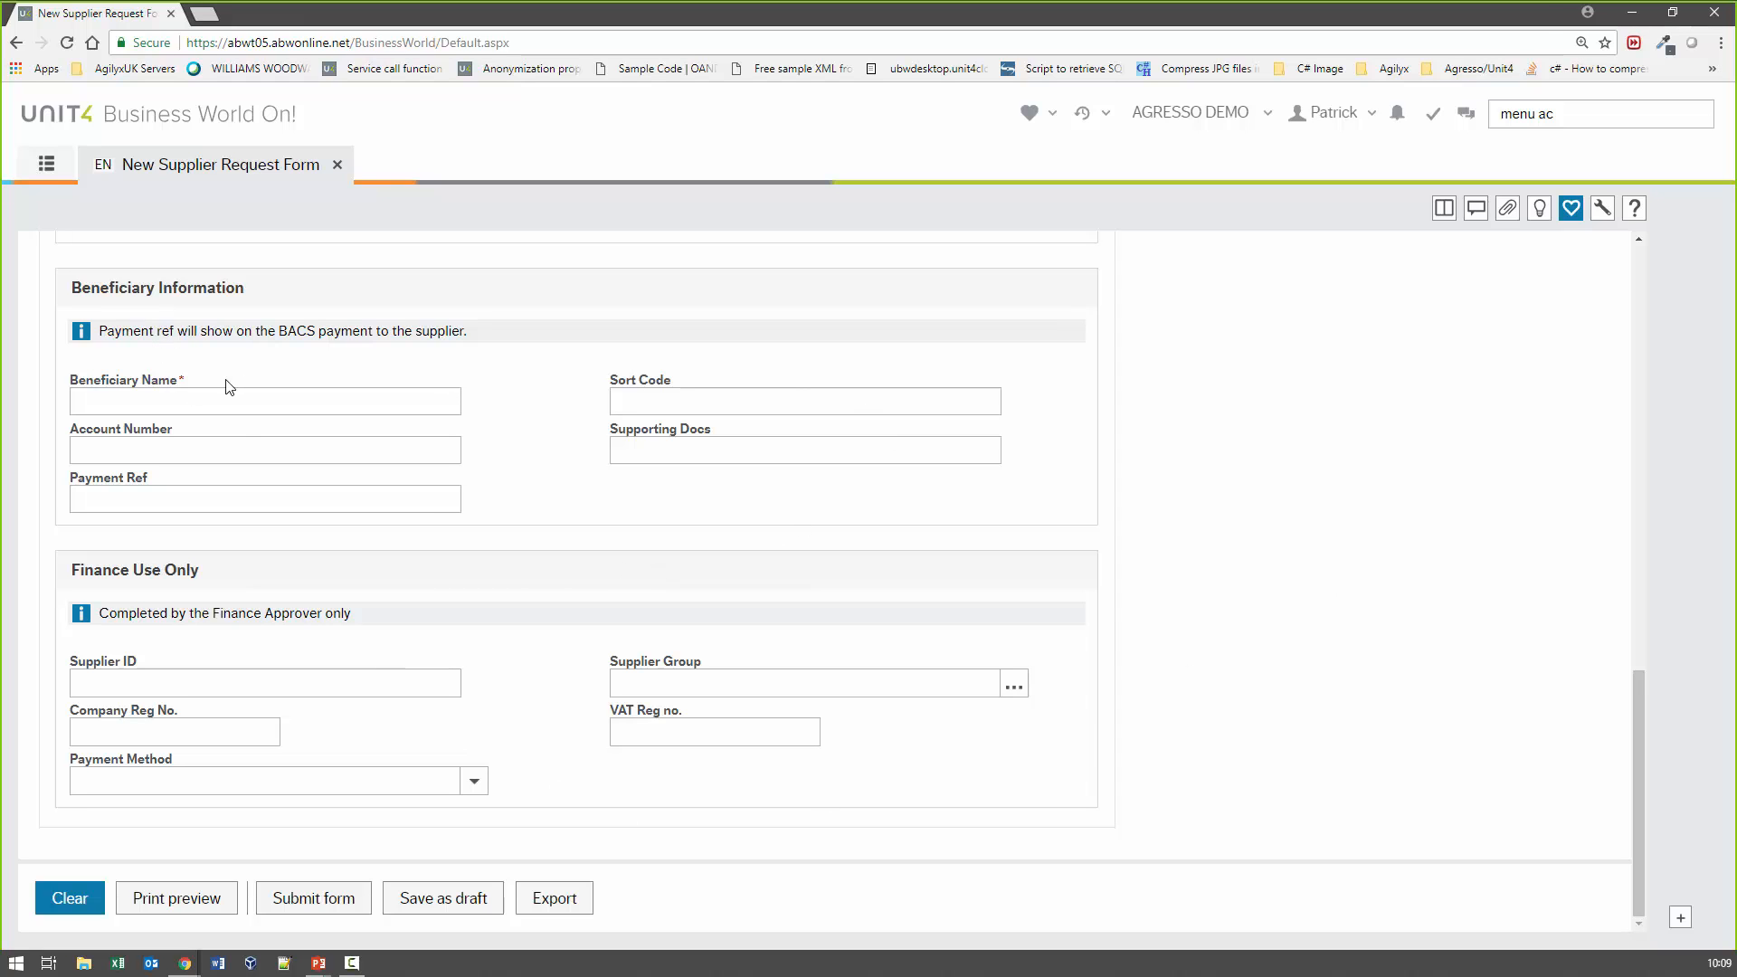
{"action": "left_click_drag", "start_coordinate": [227, 385], "coordinate": [141, 382]}
{"action": "scroll", "coordinate": [403, 461], "scroll_direction": "up", "scroll_amount": 5}
{"action": "scroll", "coordinate": [855, 611], "scroll_direction": "up", "scroll_amount": 8}
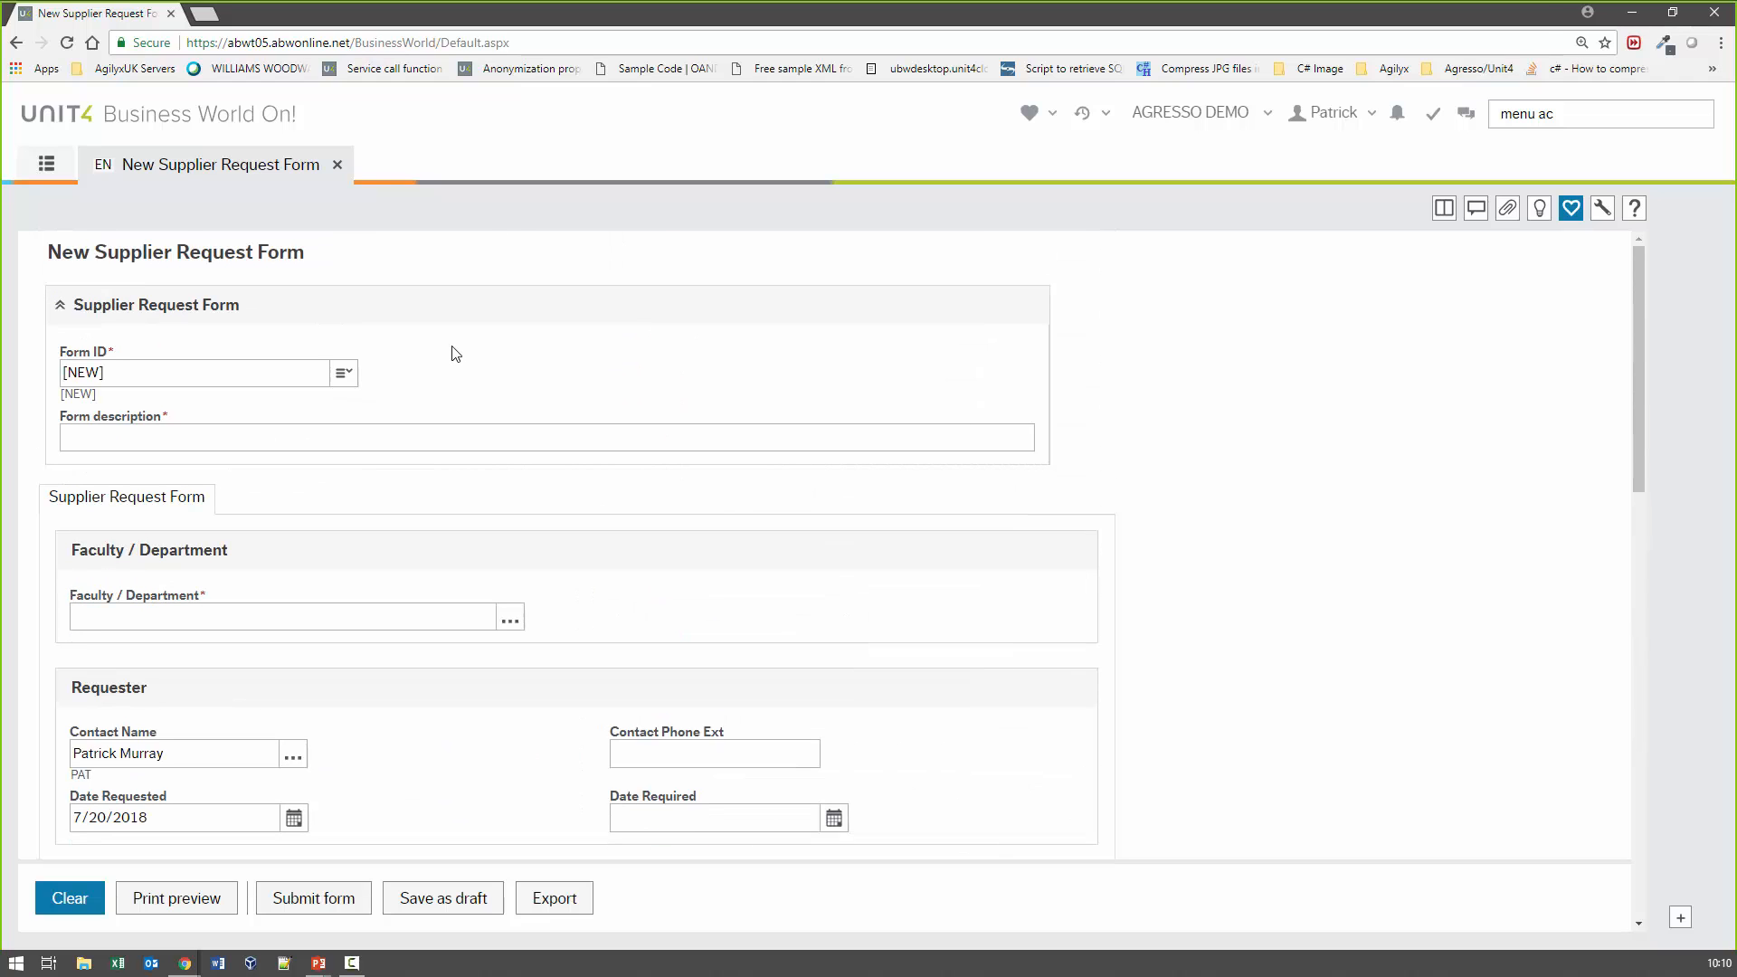
{"action": "scroll", "coordinate": [522, 423], "scroll_direction": "down", "scroll_amount": 10}
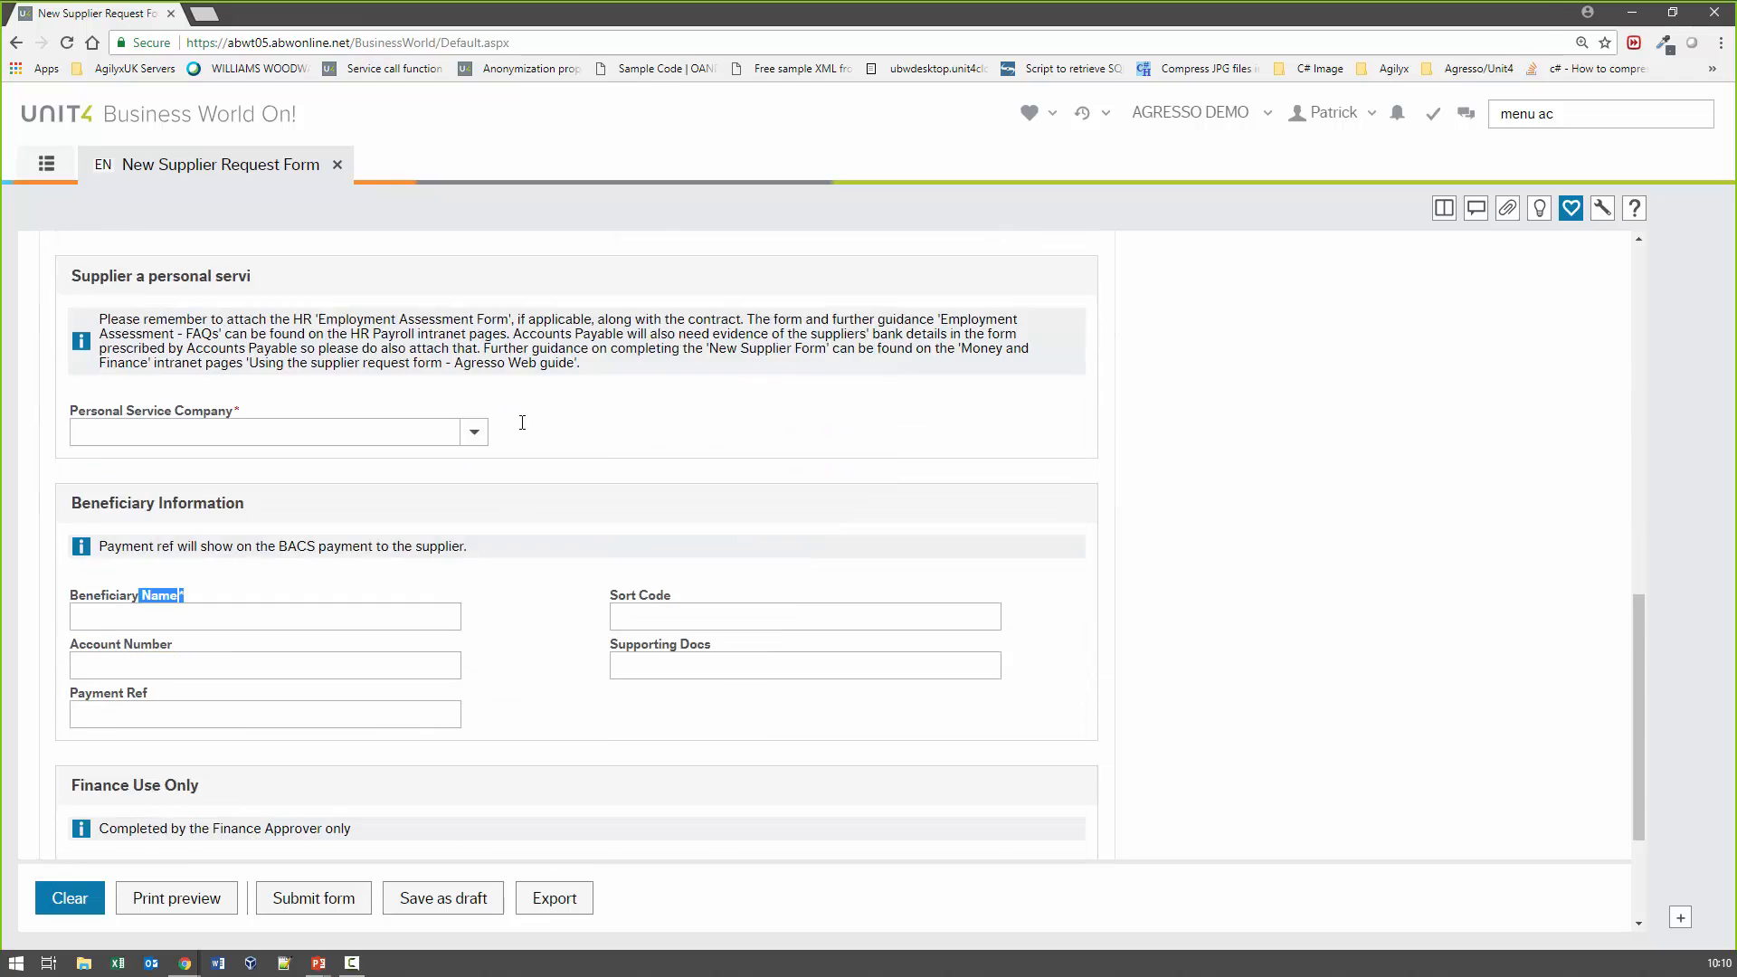
{"action": "scroll", "coordinate": [1144, 547], "scroll_direction": "up", "scroll_amount": 5}
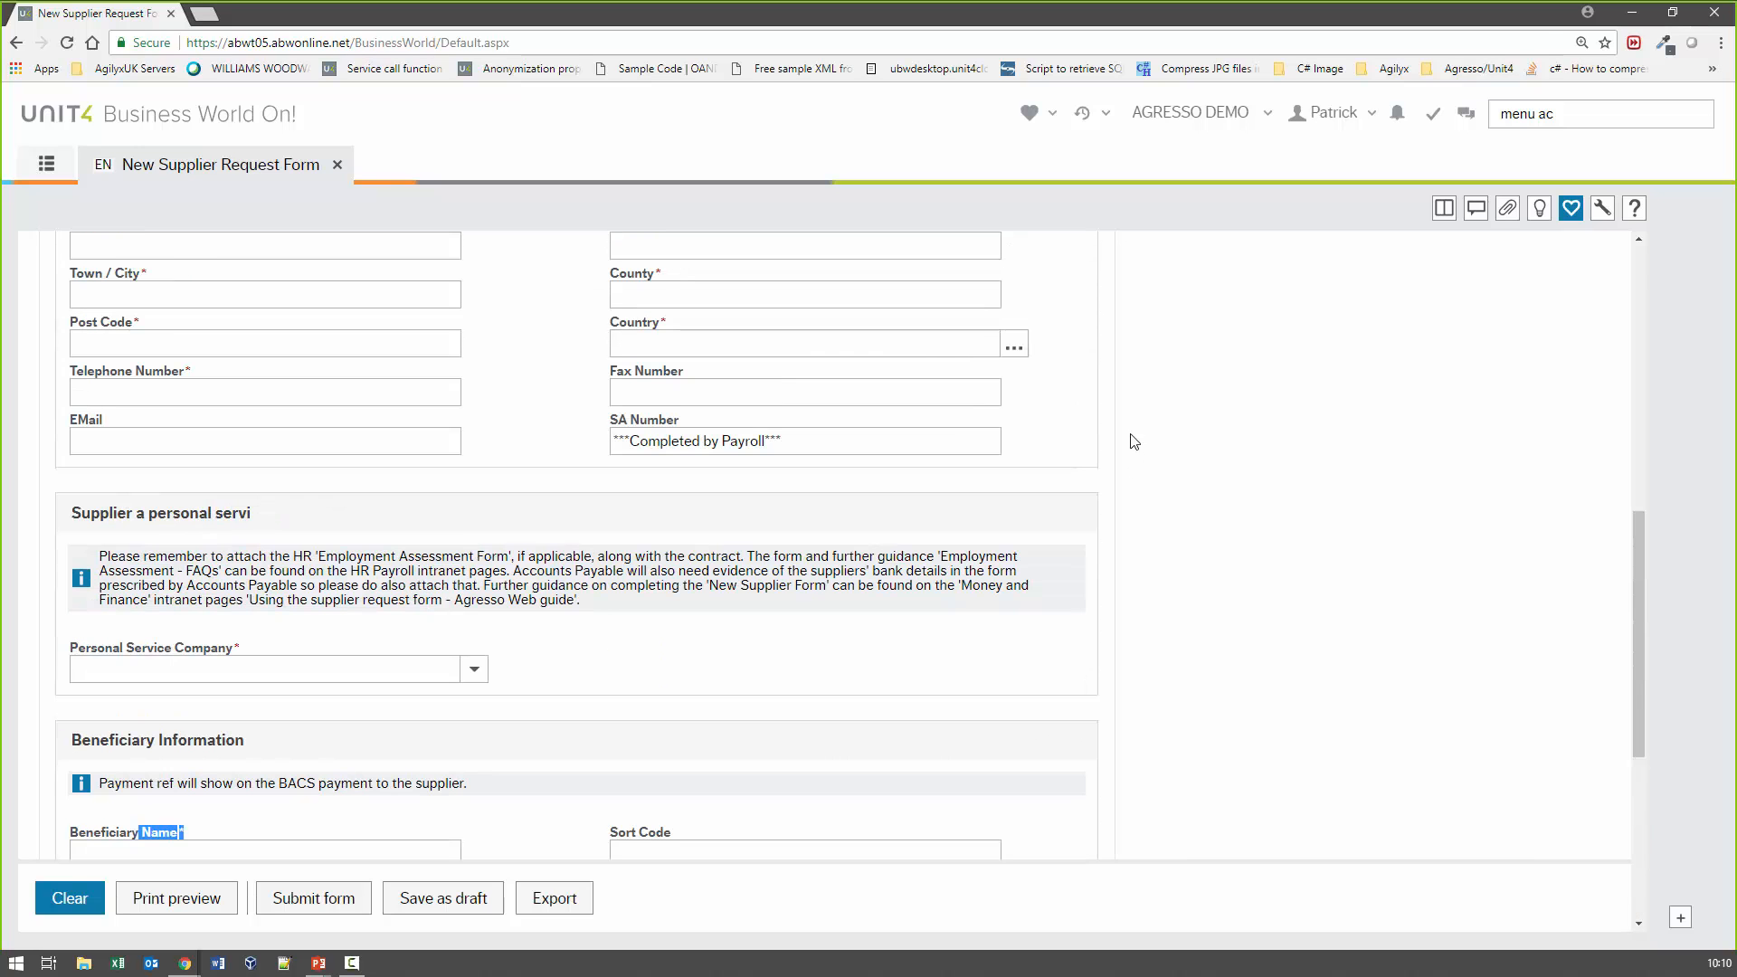
Close the New Supplier Request Form and open the Payment Request Form
{"action": "scroll", "coordinate": [608, 509], "scroll_direction": "up", "scroll_amount": 8}
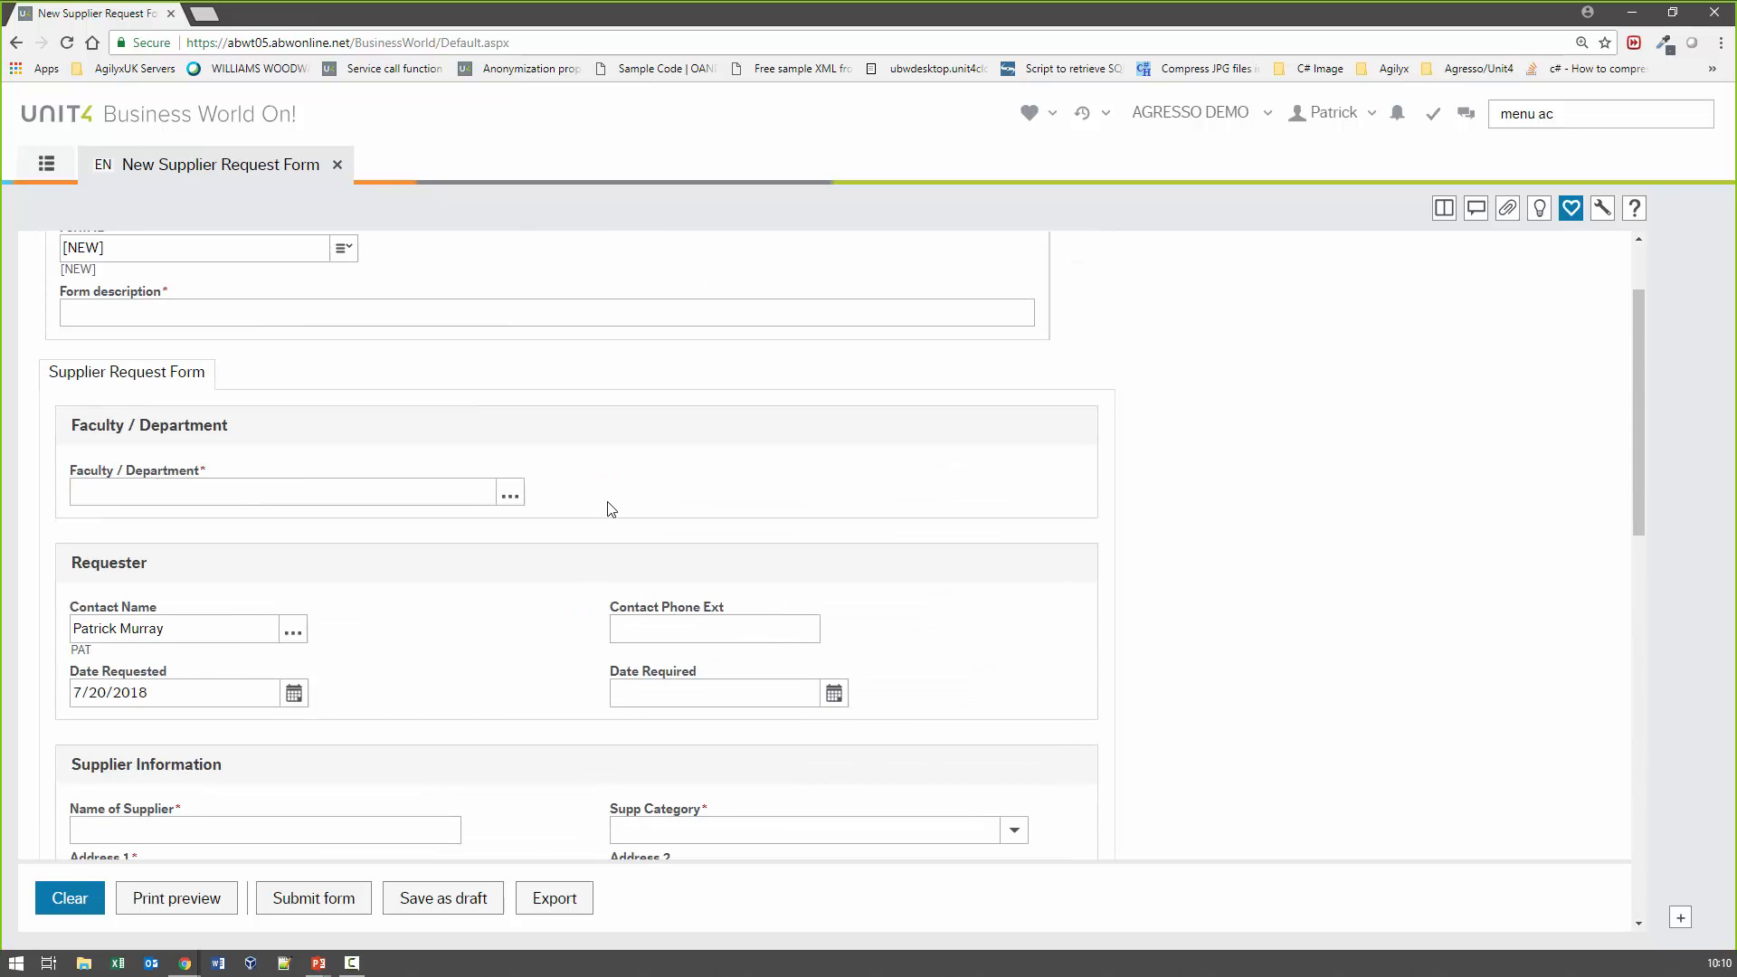
{"action": "scroll", "coordinate": [612, 508], "scroll_direction": "up", "scroll_amount": 1}
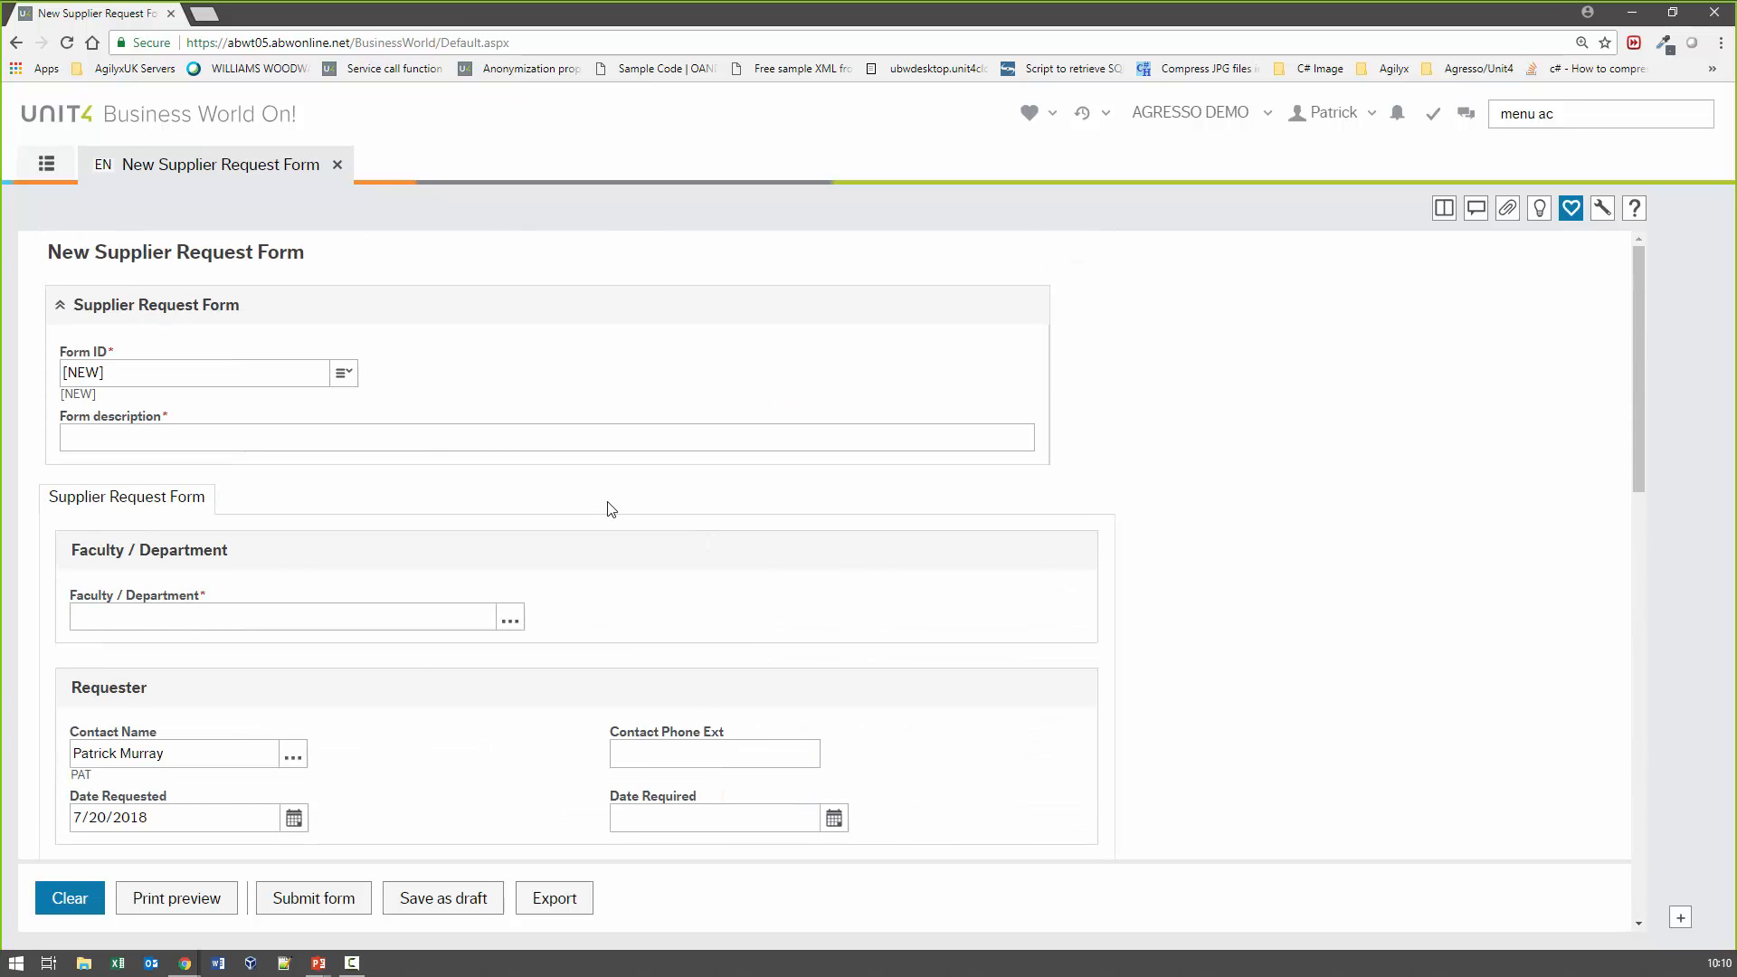
{"action": "left_click", "coordinate": [337, 165]}
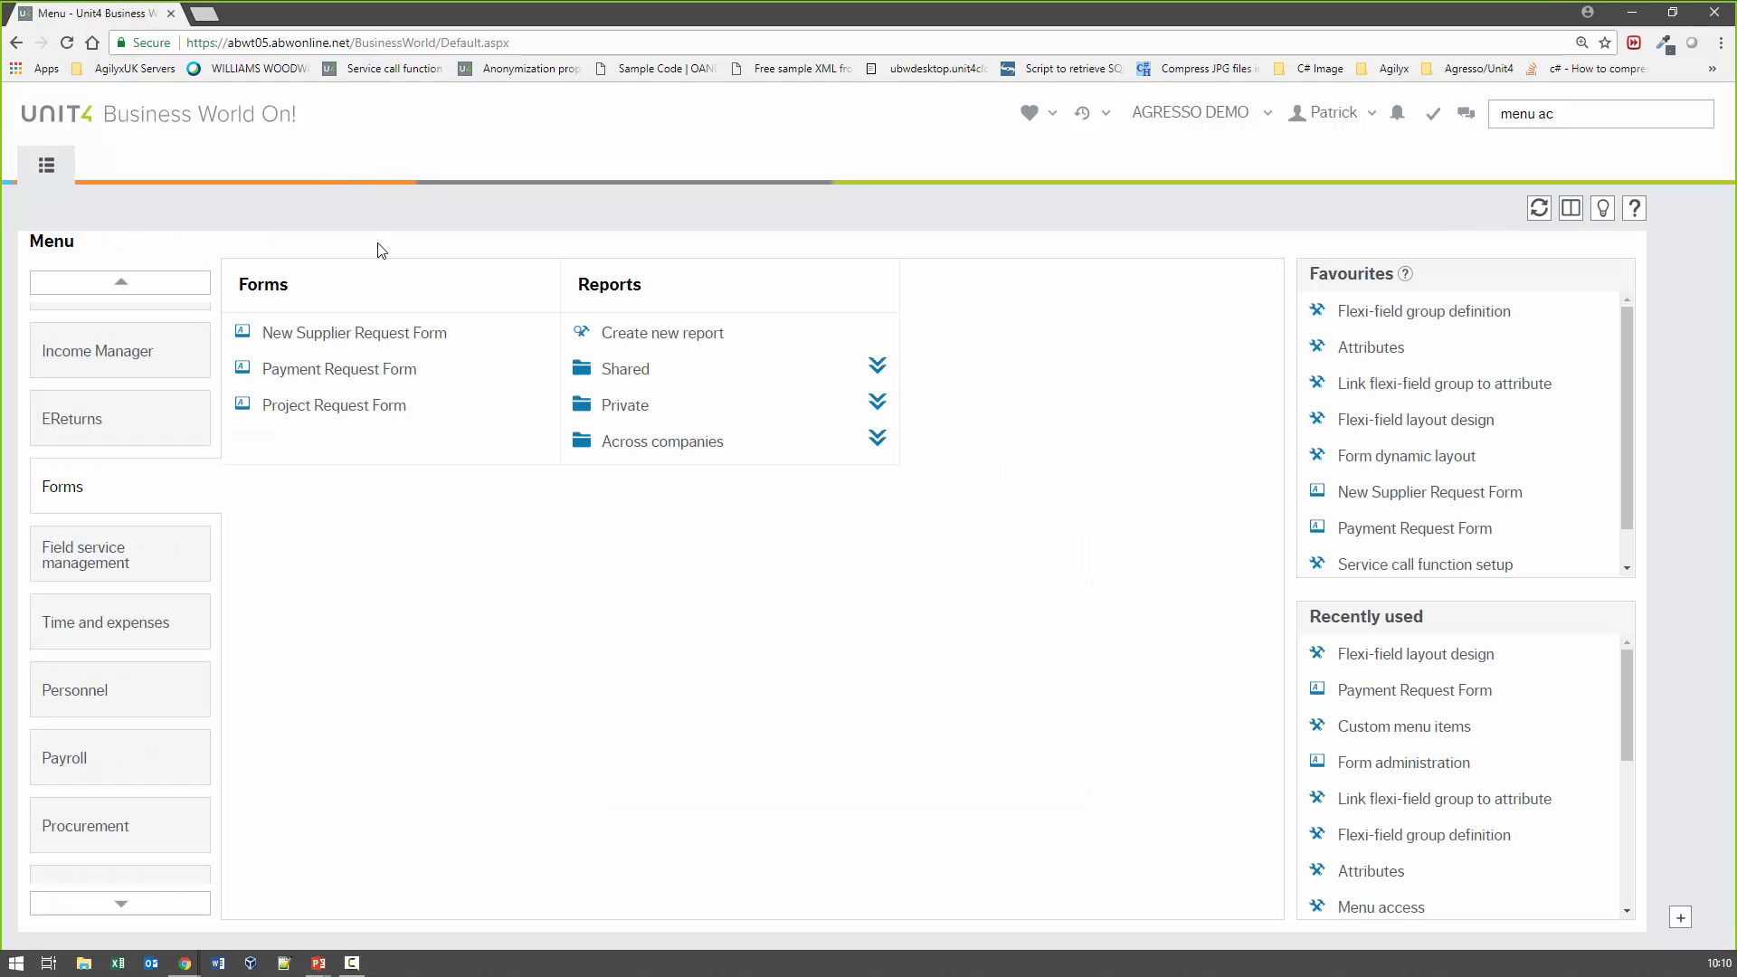
{"action": "left_click", "coordinate": [343, 371]}
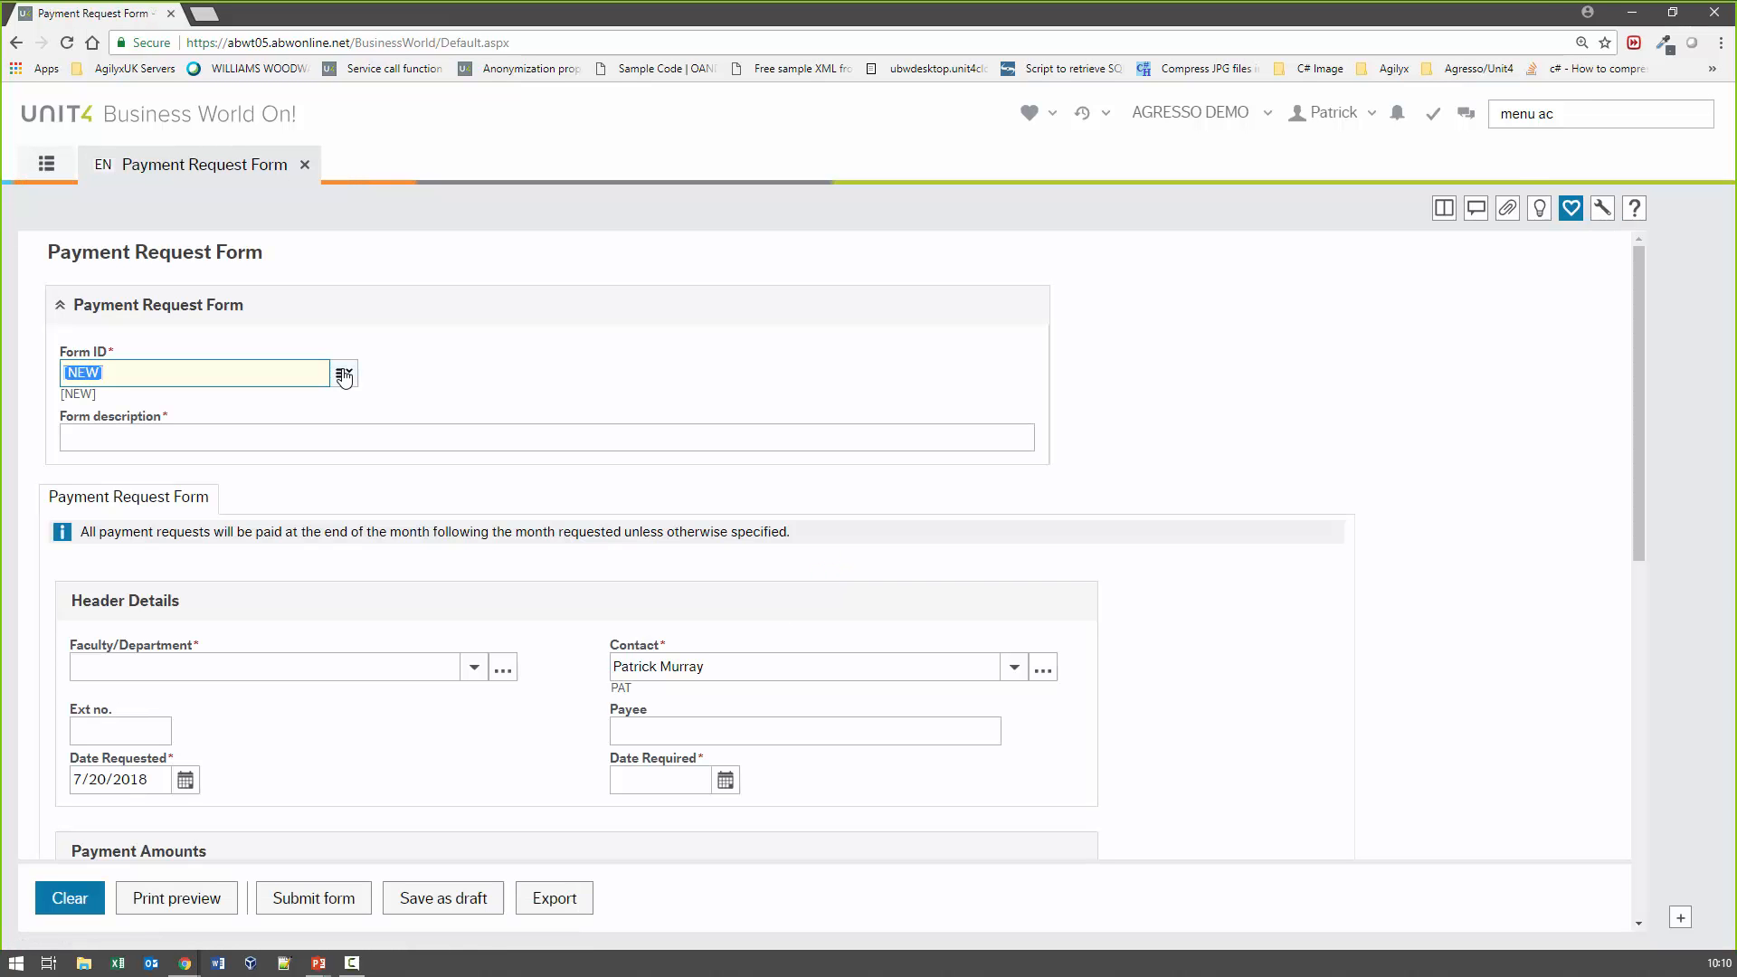
Fill in Header Details with Division Marketing as the faculty/department, the extension number and the payee's name
{"action": "scroll", "coordinate": [425, 606], "scroll_direction": "down", "scroll_amount": 1}
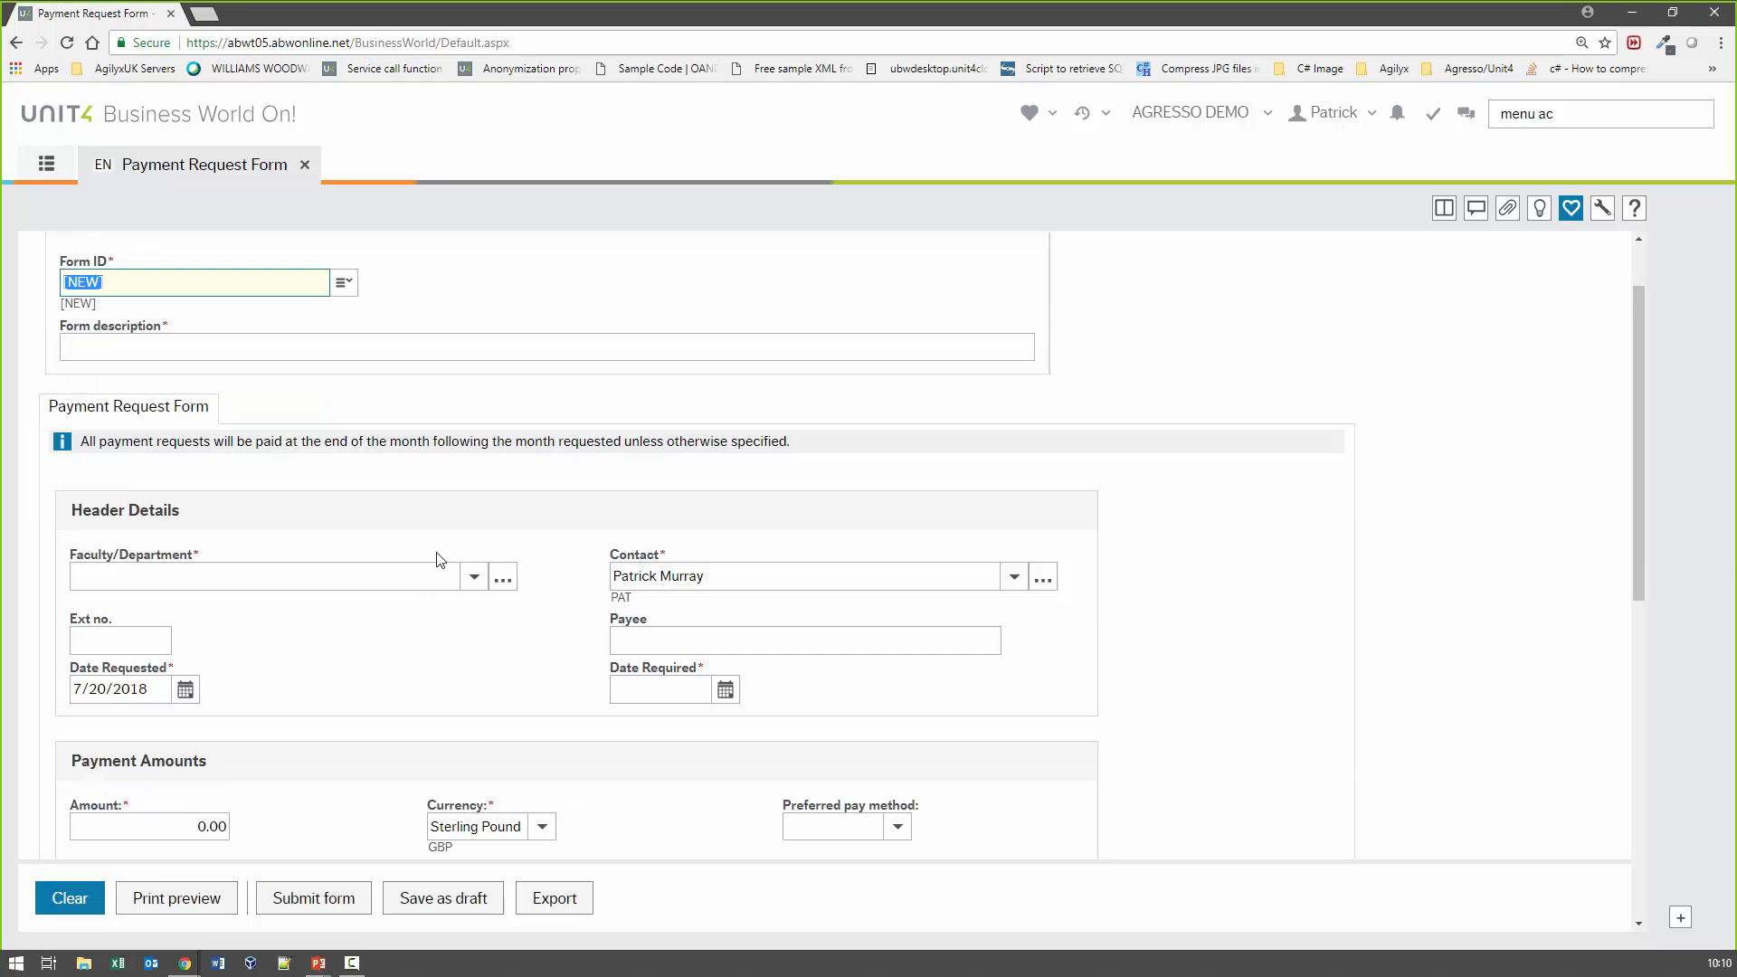
{"action": "scroll", "coordinate": [480, 543], "scroll_direction": "down", "scroll_amount": 2}
{"action": "left_click", "coordinate": [474, 396]}
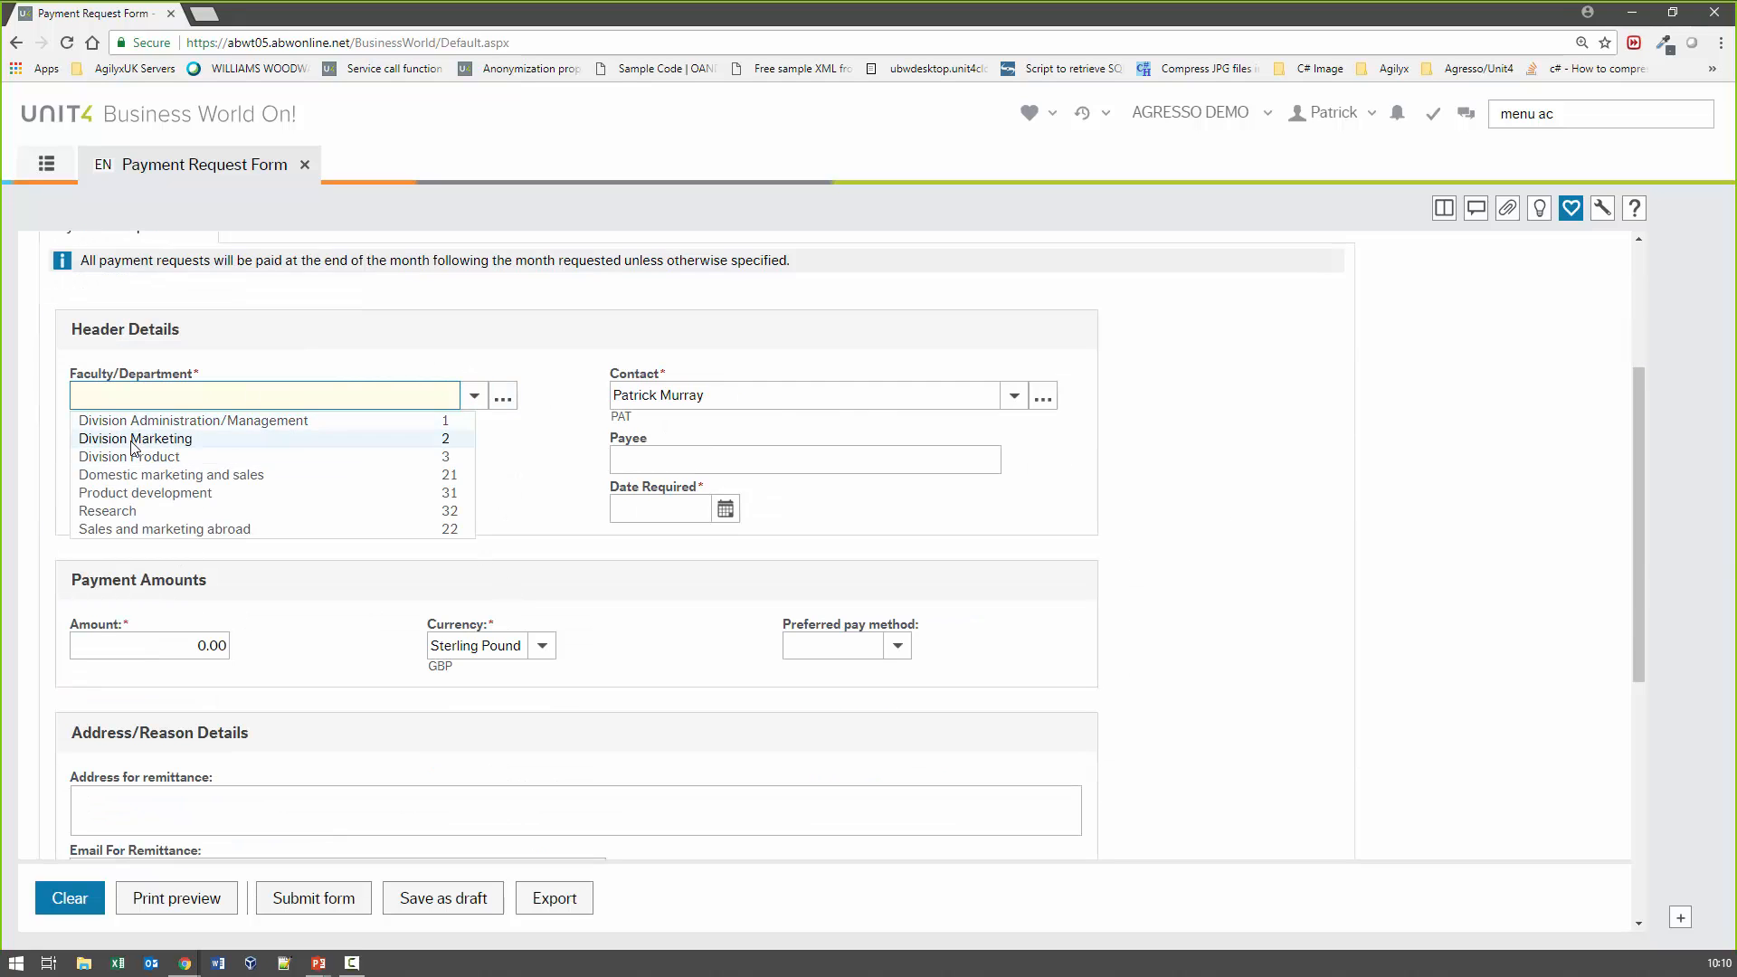
{"action": "left_click", "coordinate": [134, 439]}
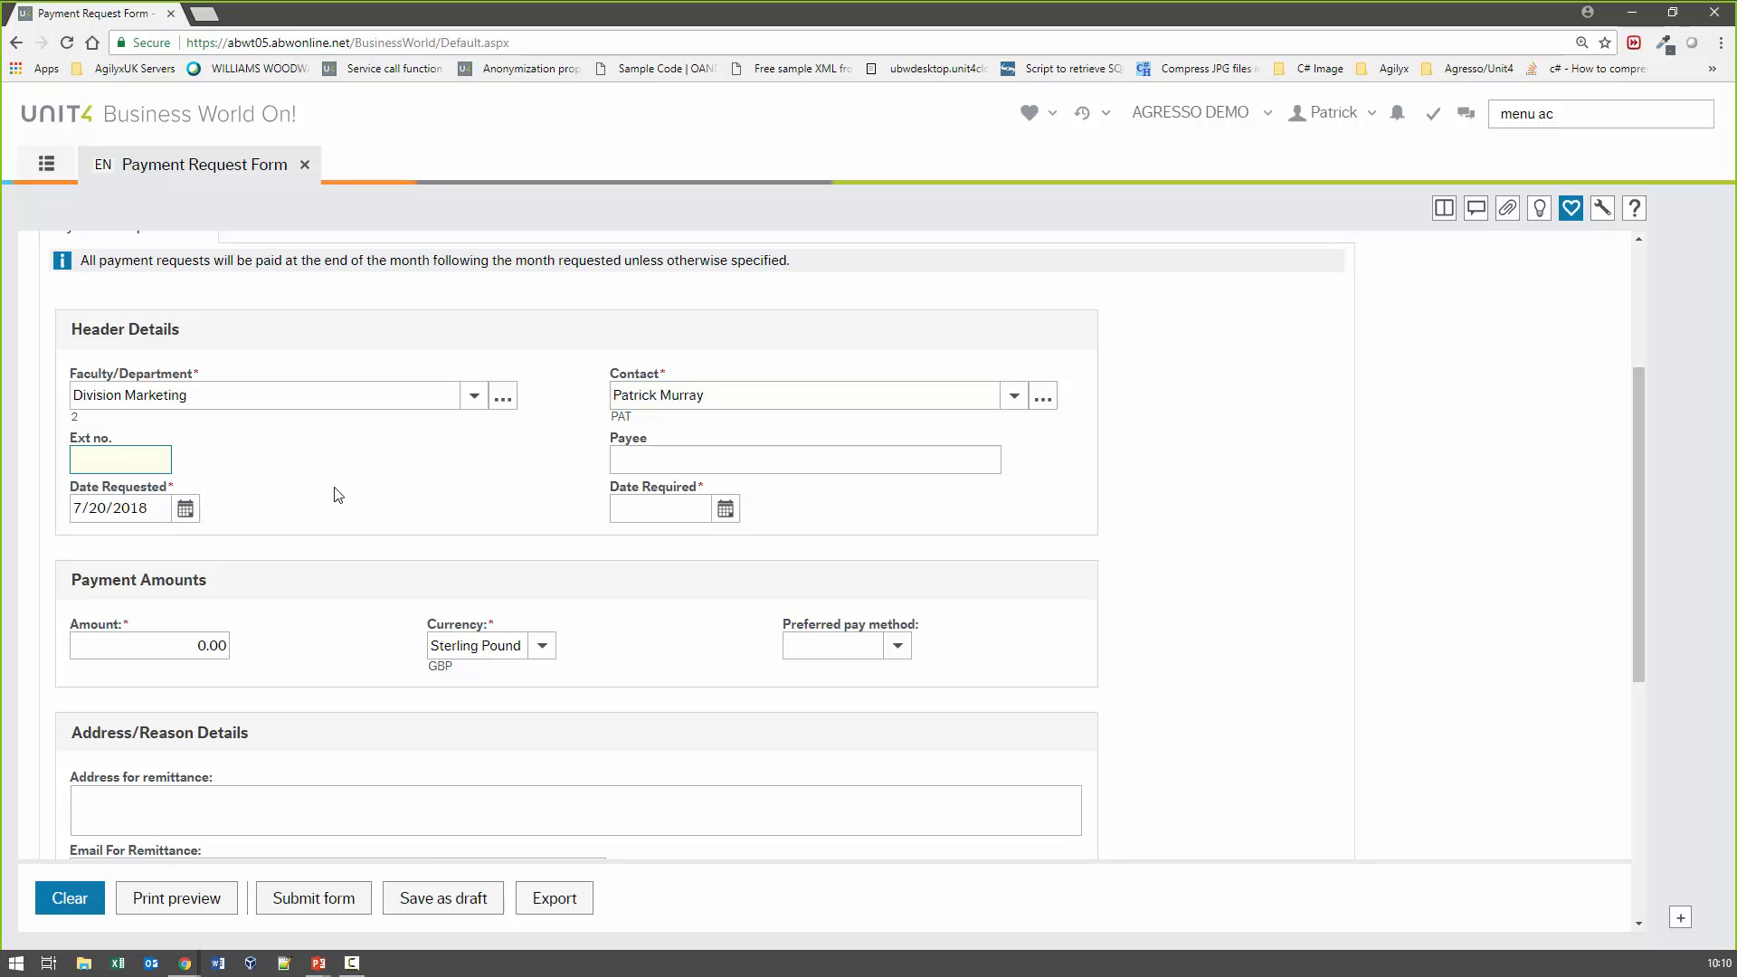
{"action": "type", "text": "007"}
{"action": "key", "text": "Tab"}
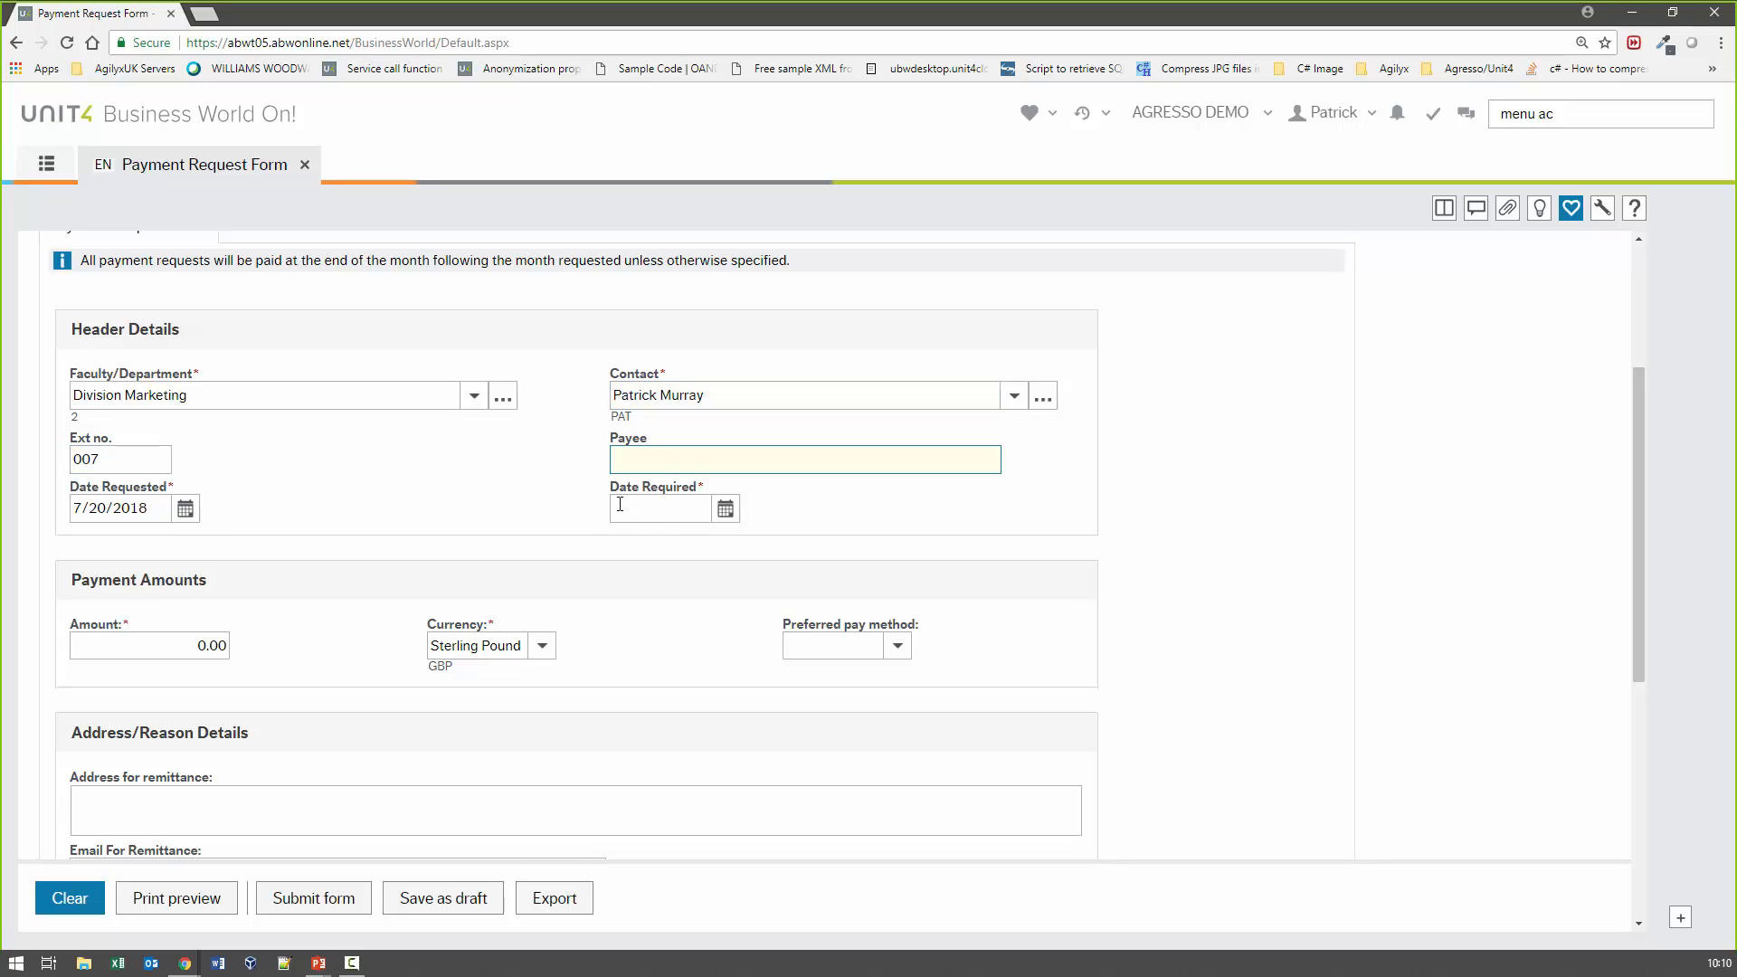
{"action": "type", "text": "Patrick"}
{"action": "key", "text": "Tab"}
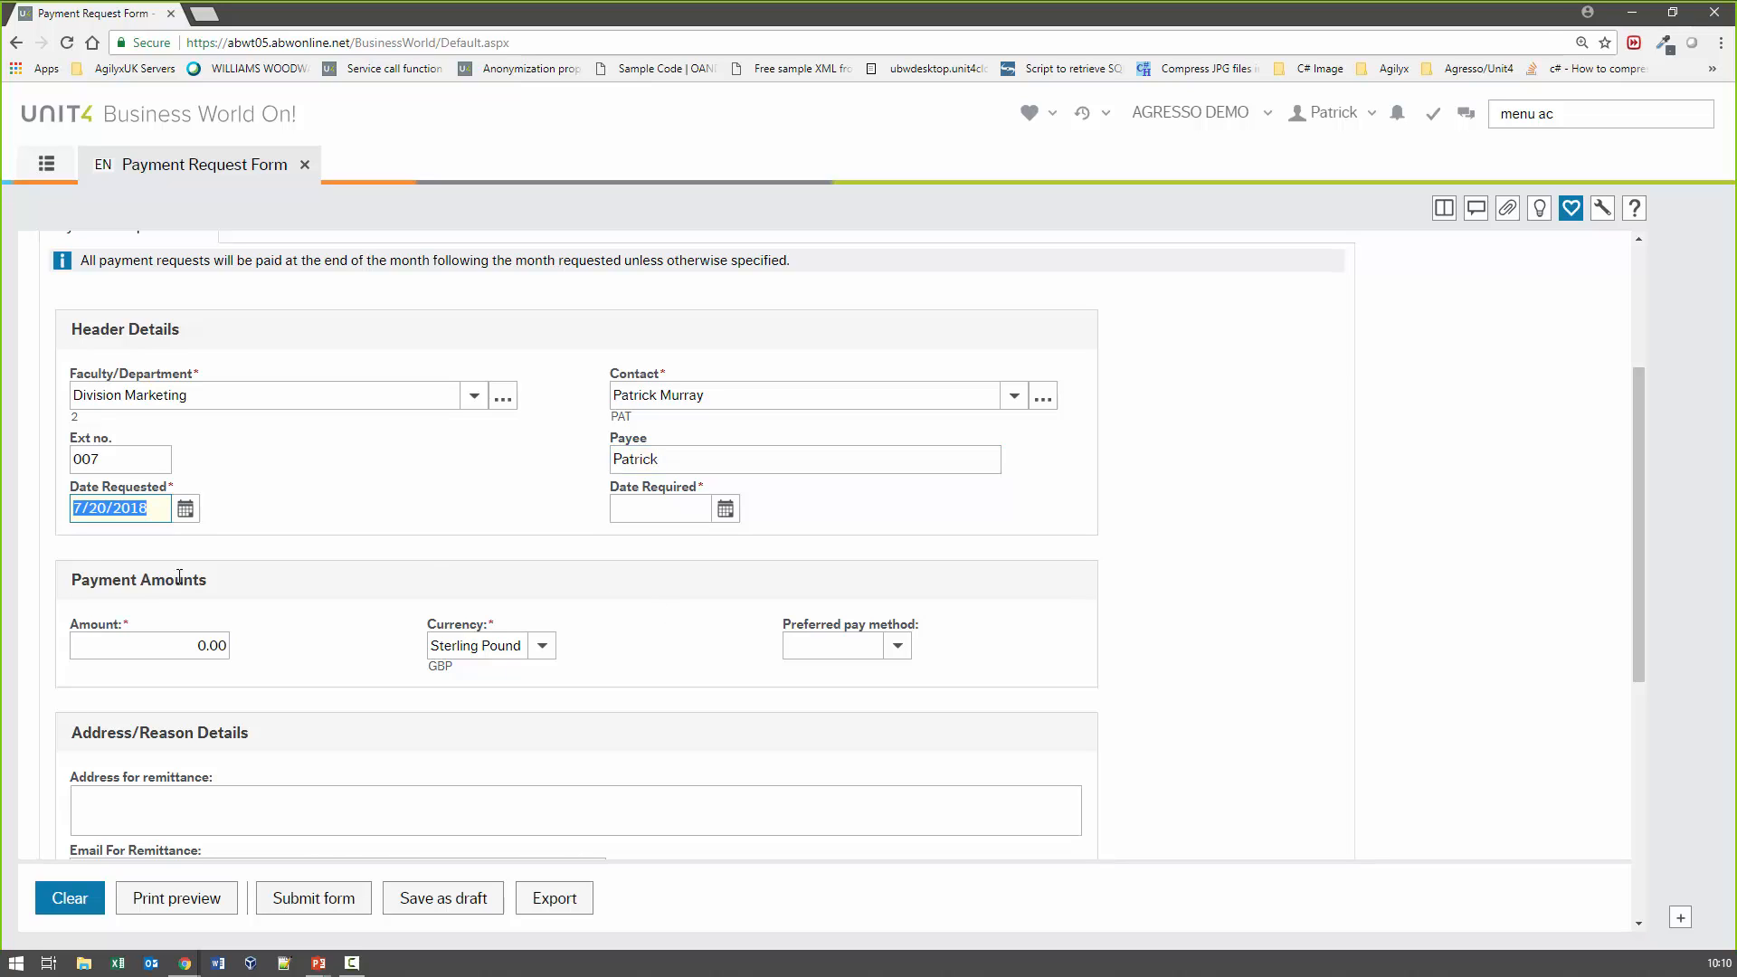
Set the payment amount to 100.00 in Payment Amounts
{"action": "left_click", "coordinate": [210, 645]}
{"action": "type", "text": "100"}
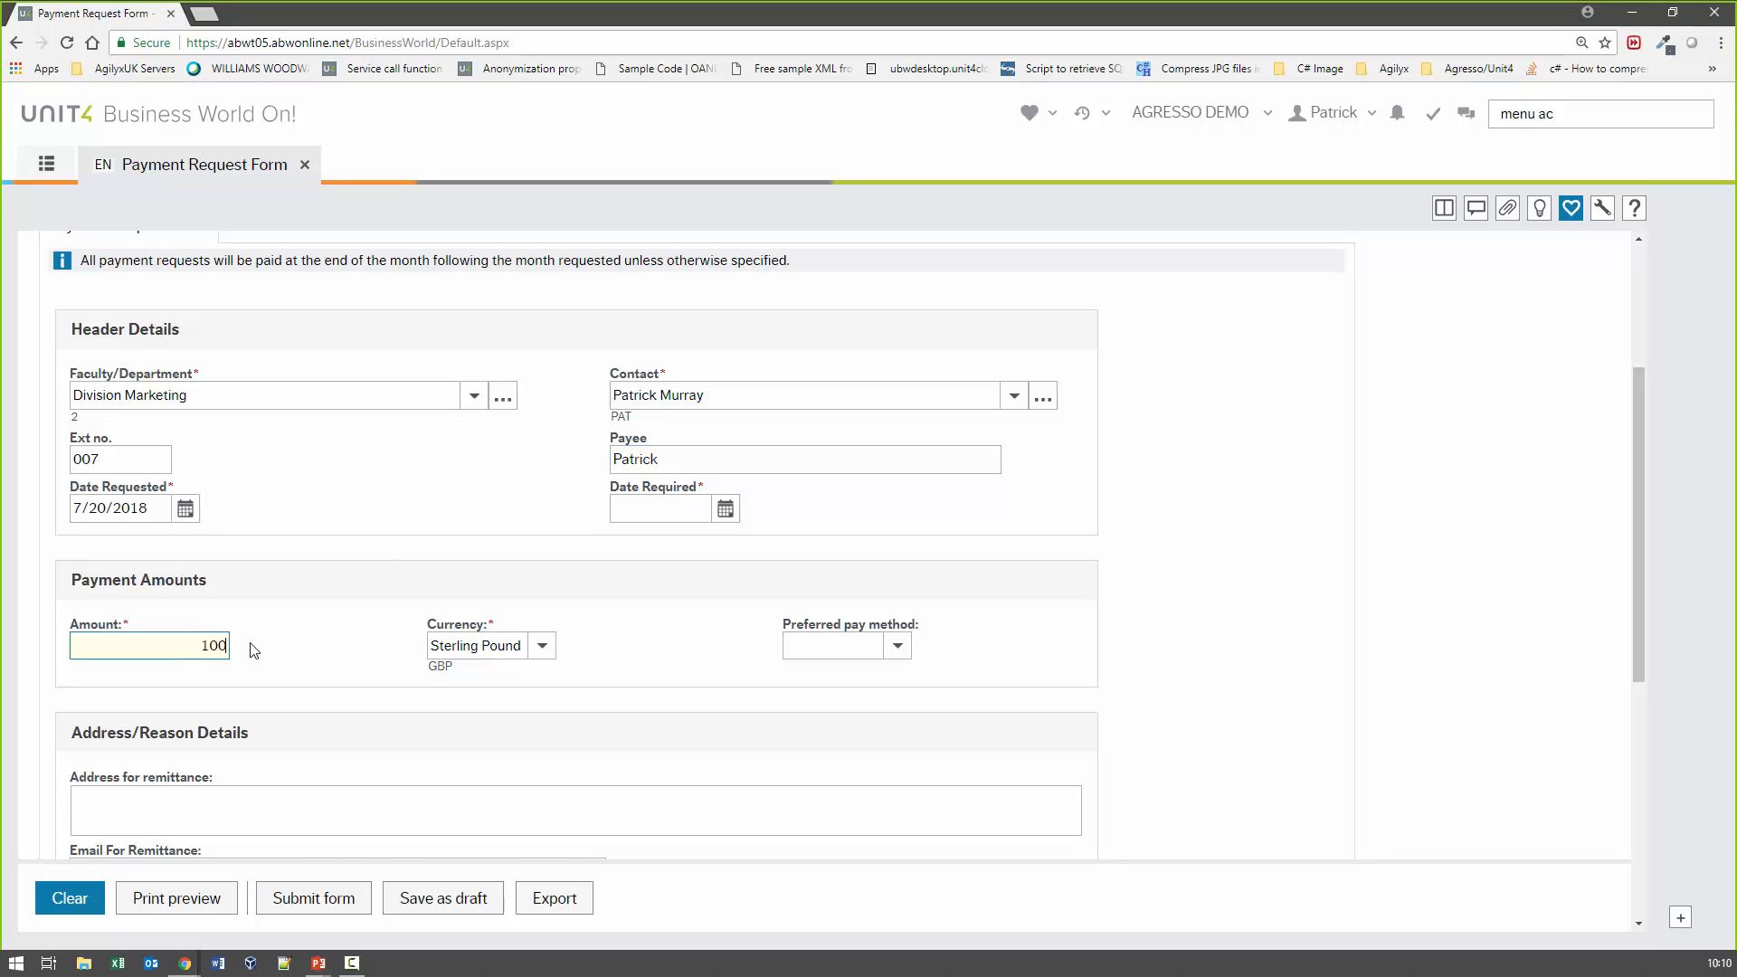
{"action": "key", "text": "Tab"}
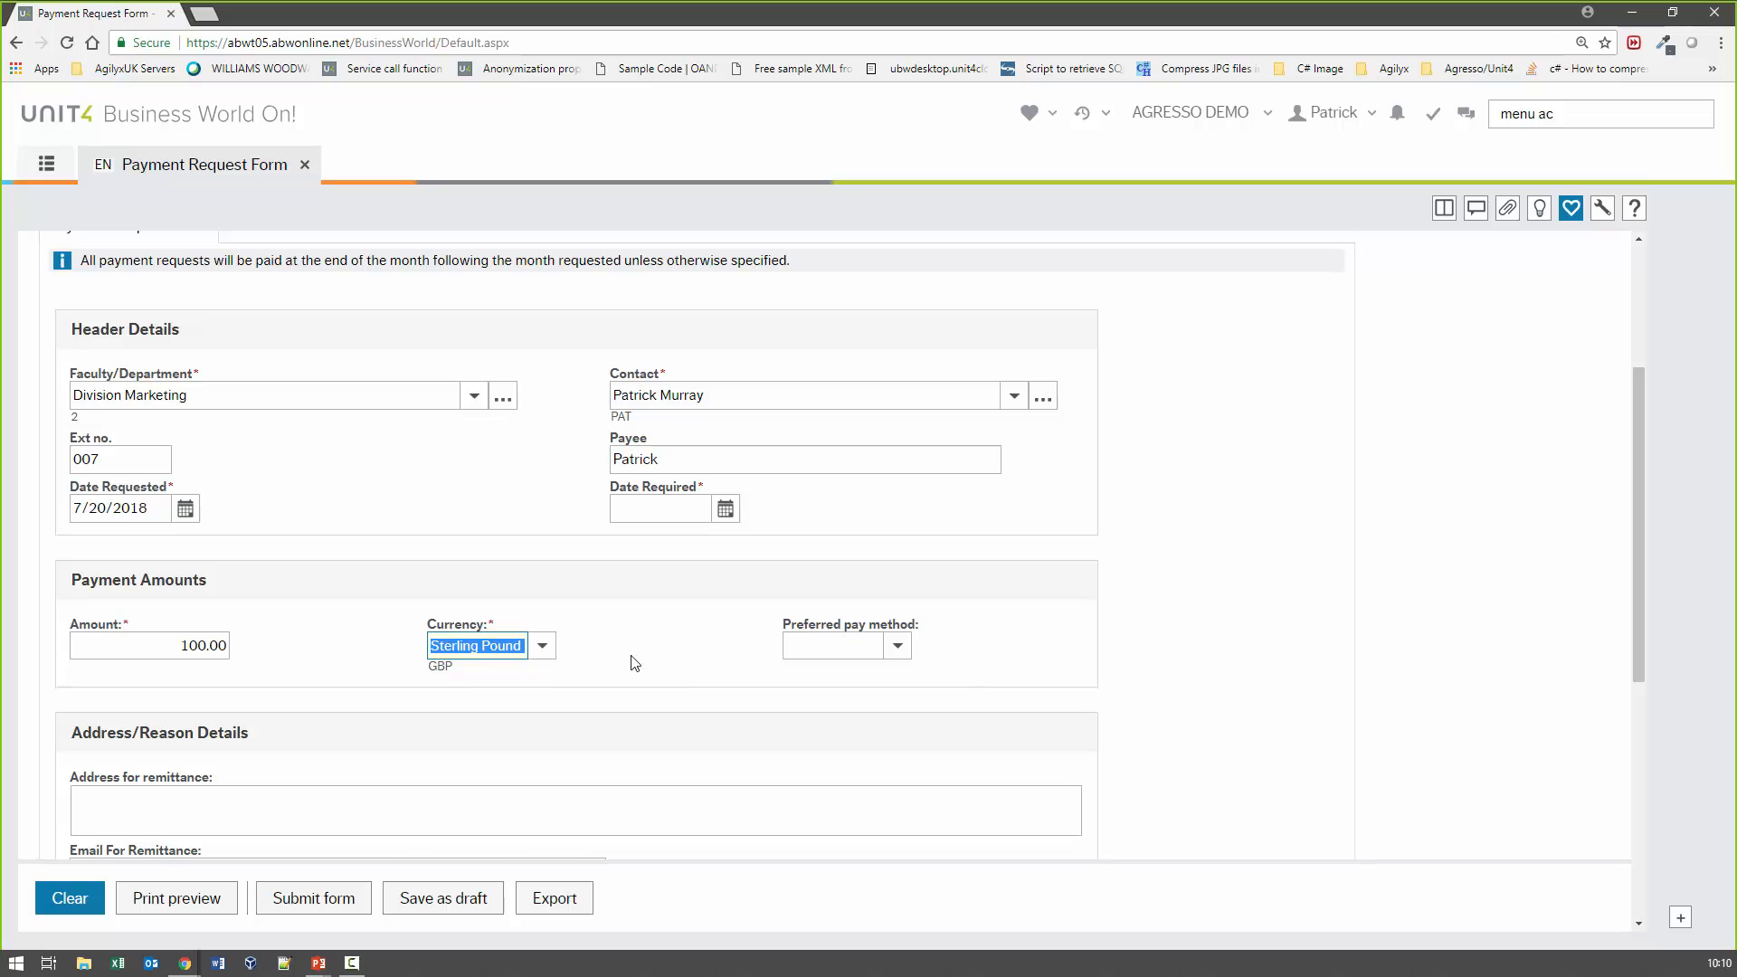
Choose Cheque as the preferred pay method and check the available cheque delivery methods without selecting one
{"action": "left_click", "coordinate": [1094, 621]}
{"action": "scroll", "coordinate": [1095, 621], "scroll_direction": "down", "scroll_amount": 4}
{"action": "scroll", "coordinate": [1094, 621], "scroll_direction": "up", "scroll_amount": 1}
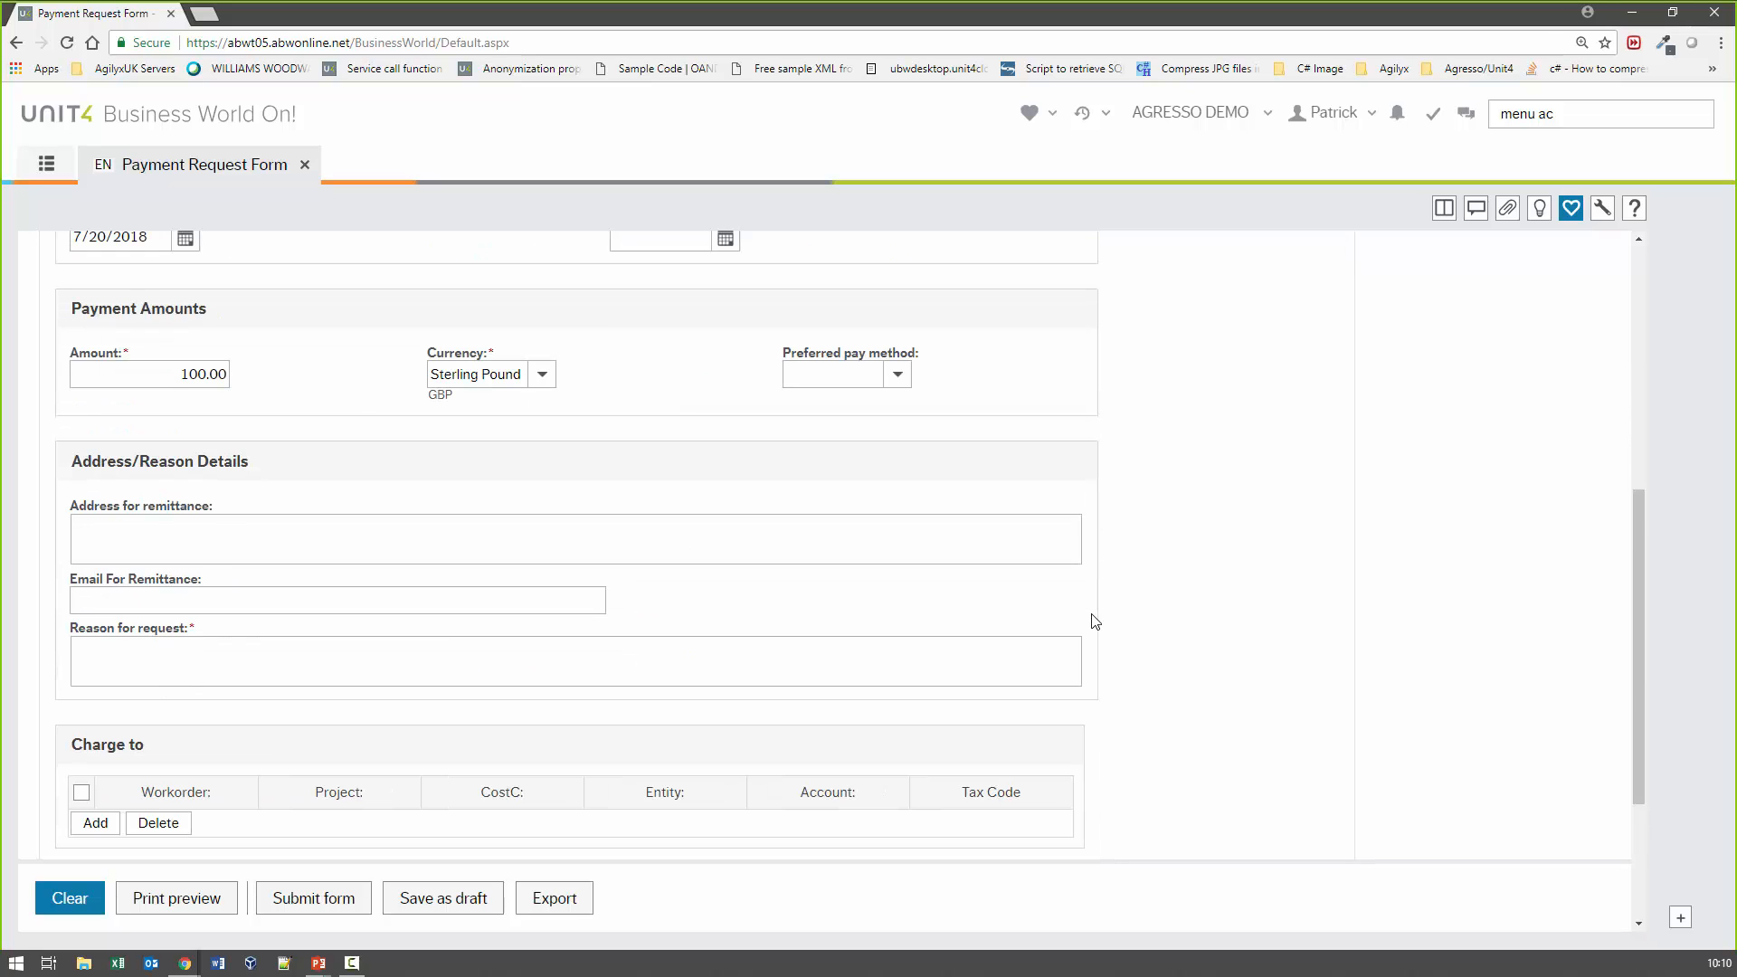
{"action": "left_click", "coordinate": [900, 378]}
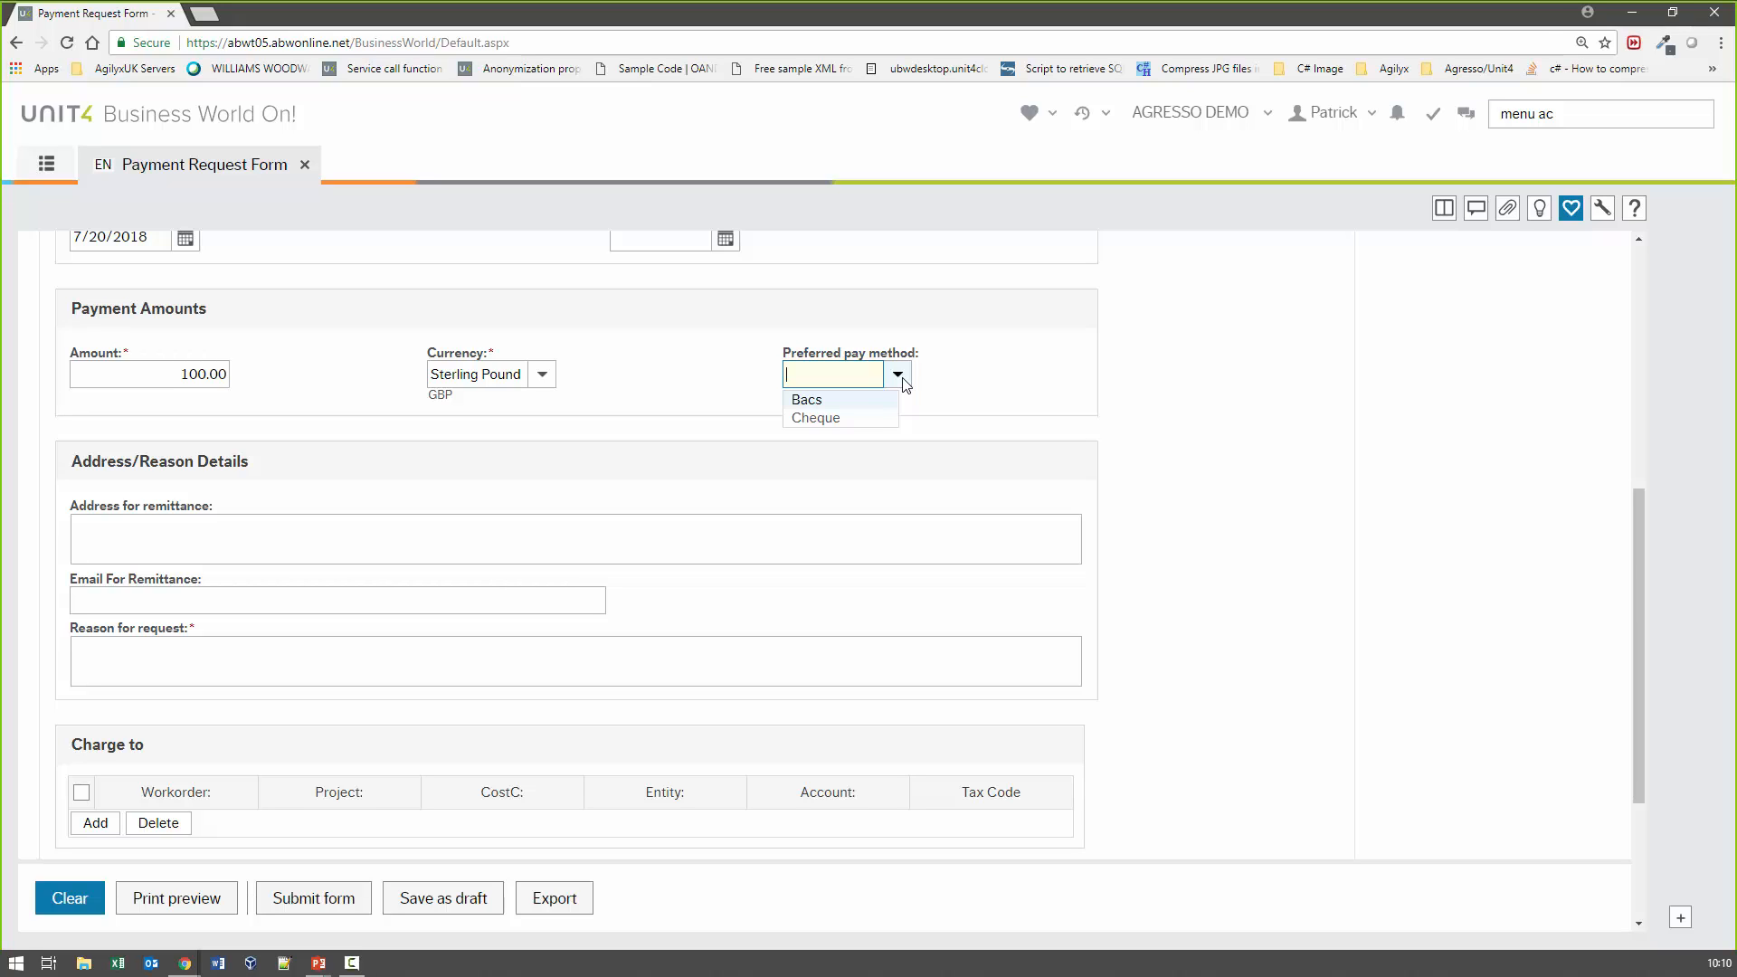
{"action": "left_click", "coordinate": [833, 419]}
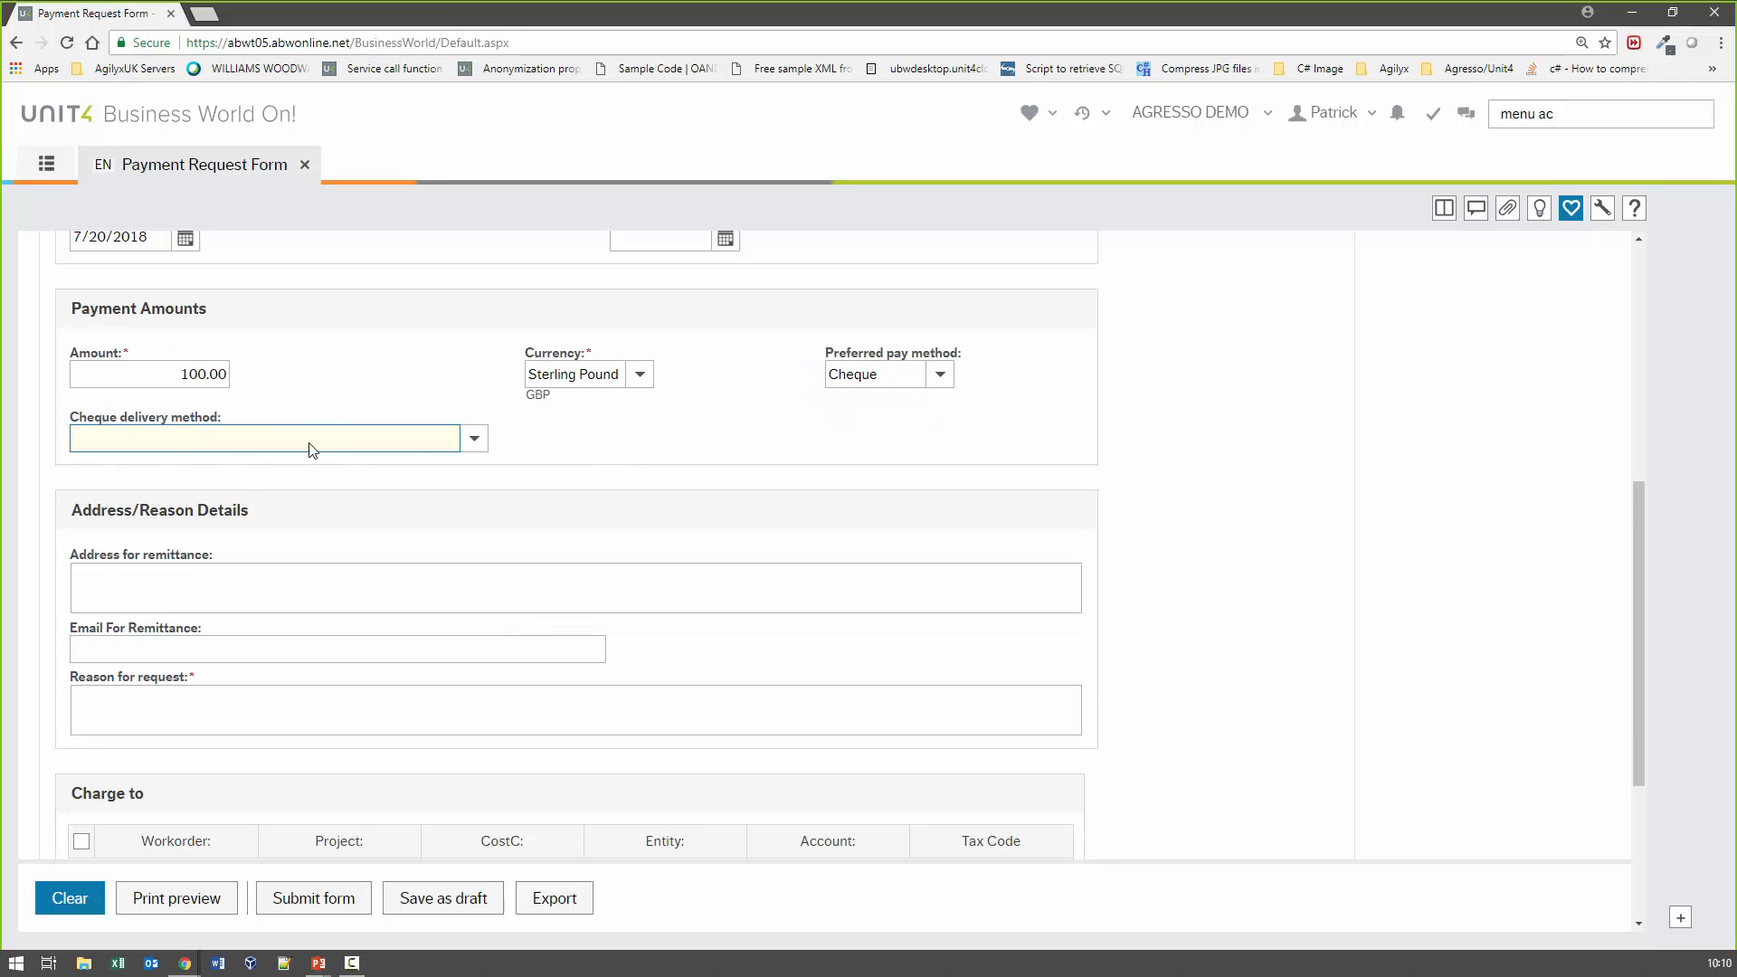
{"action": "left_click", "coordinate": [474, 440]}
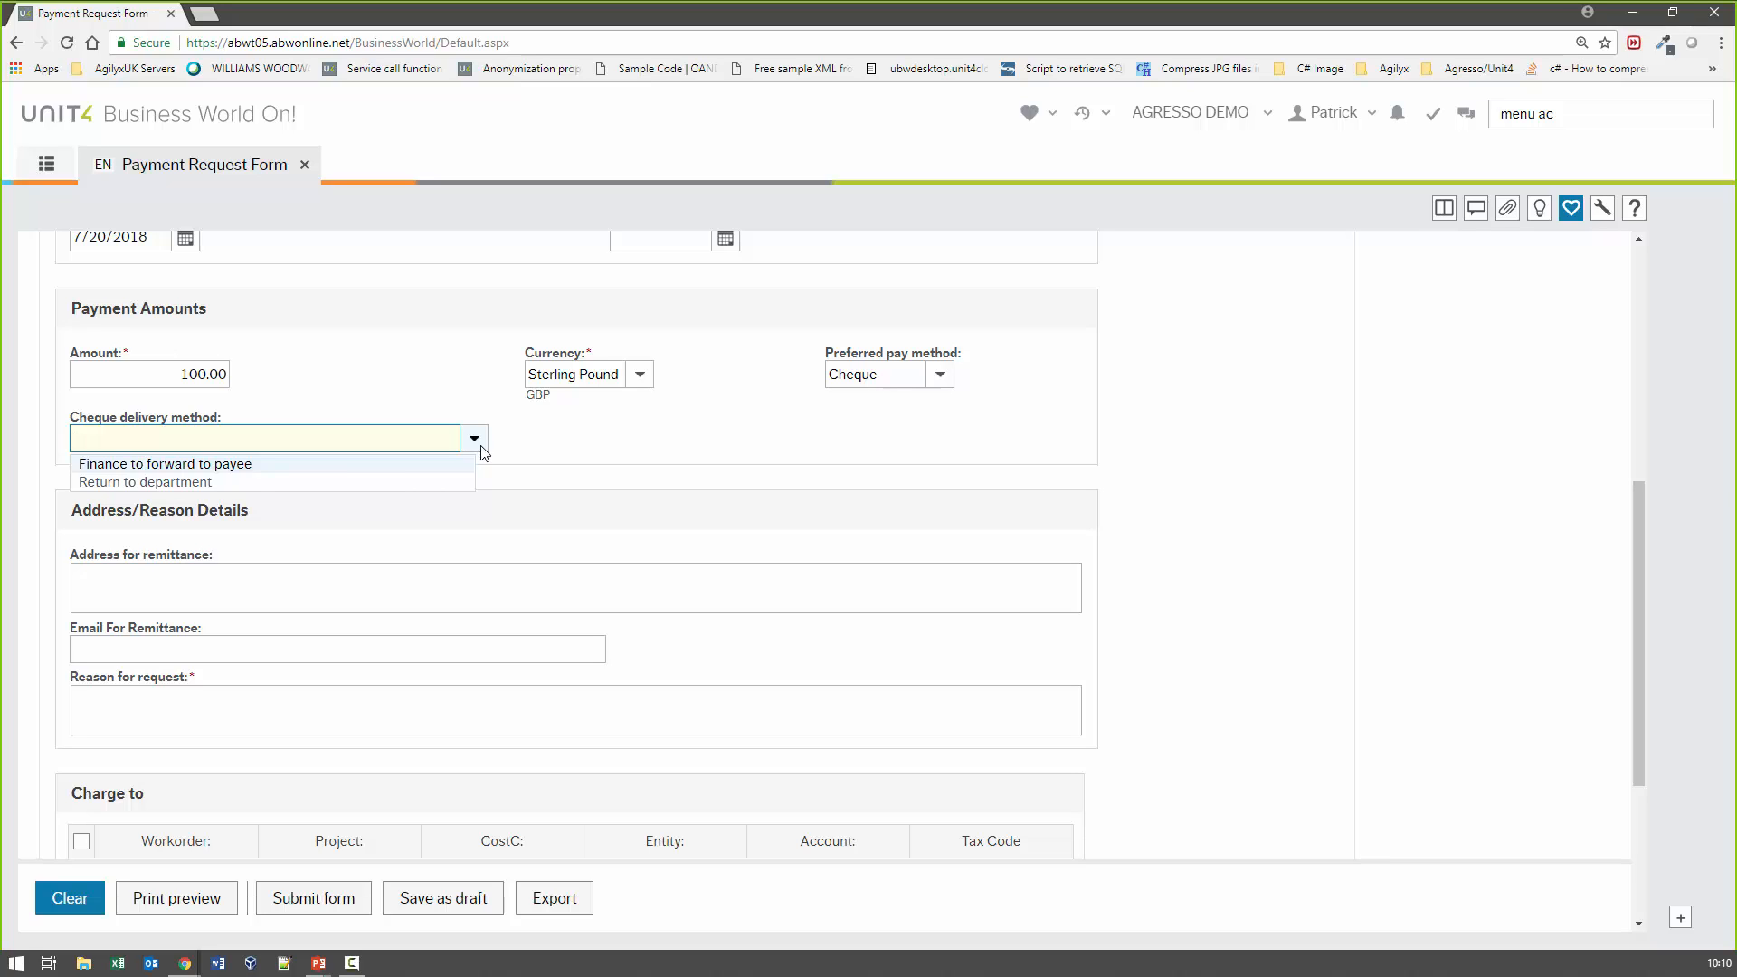
{"action": "left_click", "coordinate": [609, 420]}
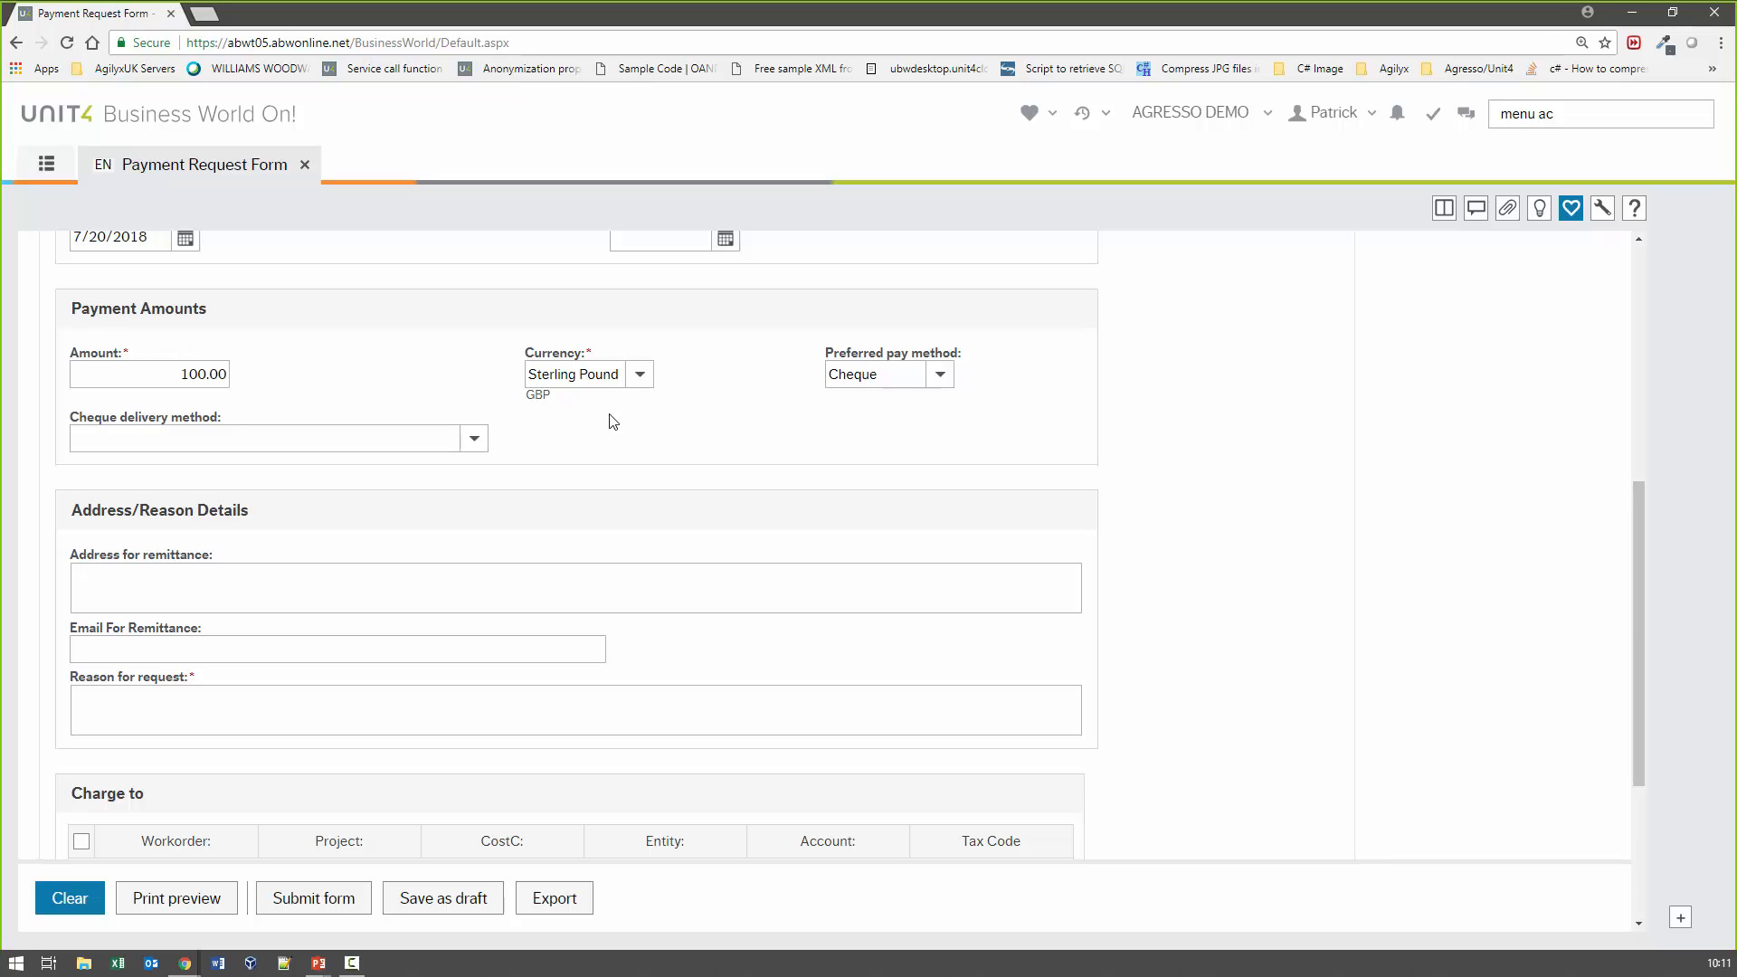
Switch the preferred pay method to Bacs and test the mandatory bank name and sort code fields by leaving them empty
{"action": "left_click", "coordinate": [941, 373]}
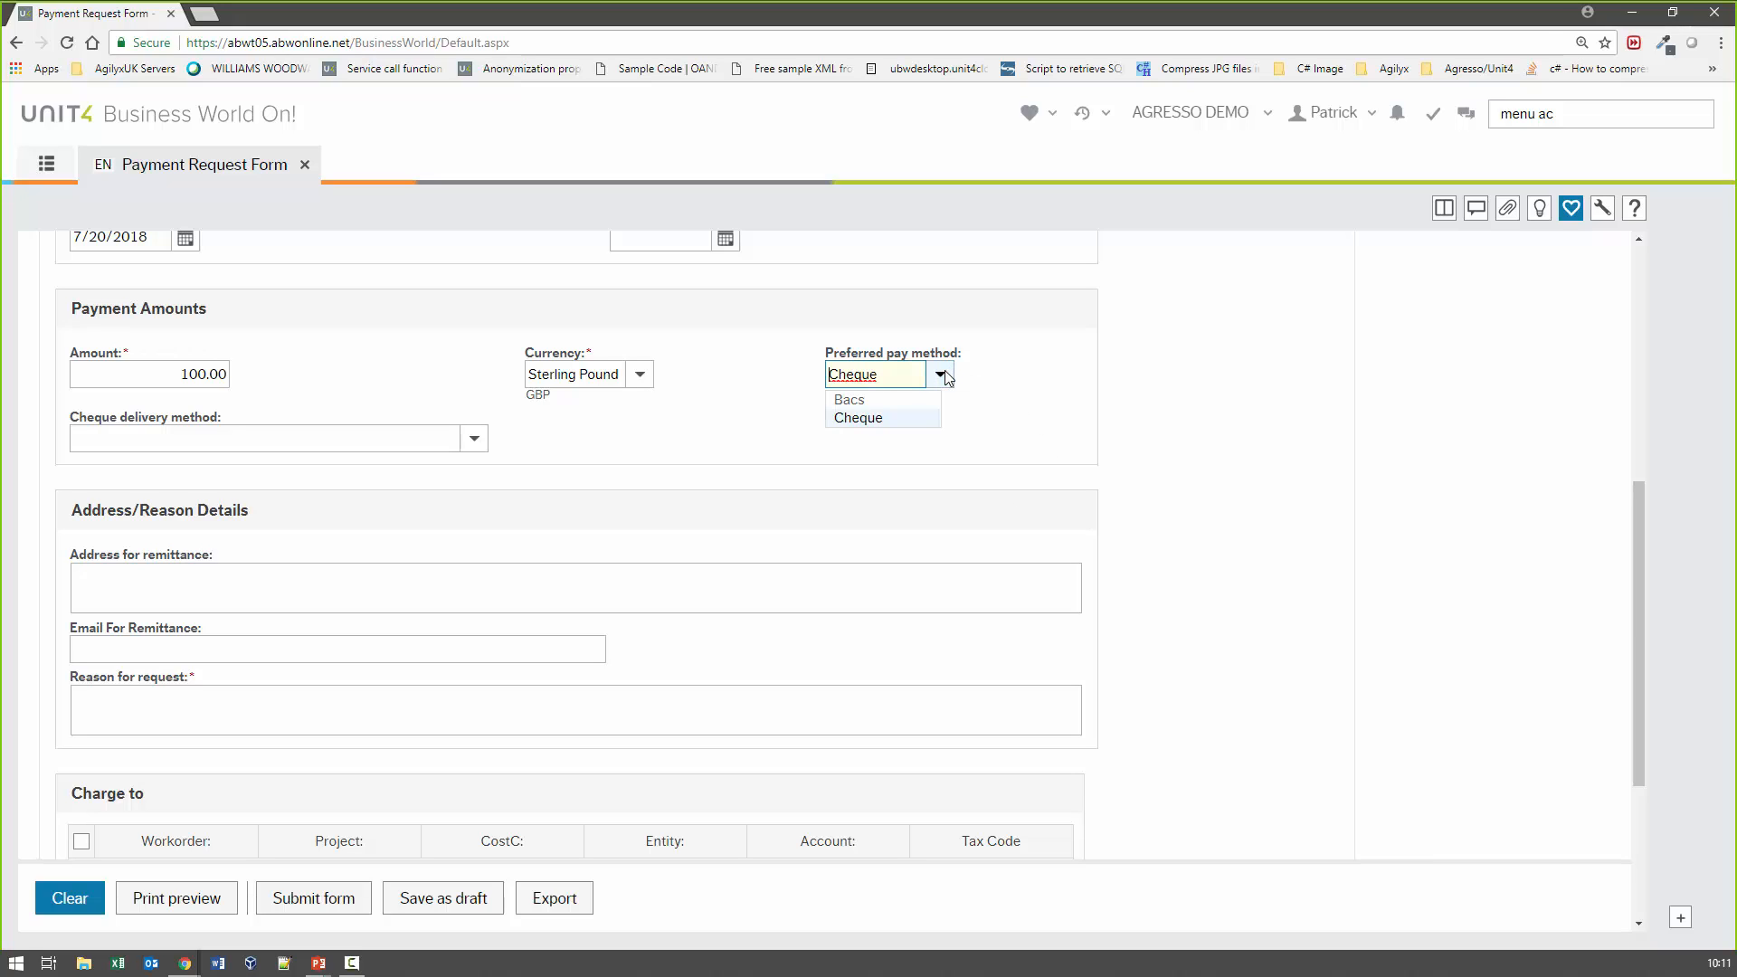
{"action": "left_click", "coordinate": [884, 401]}
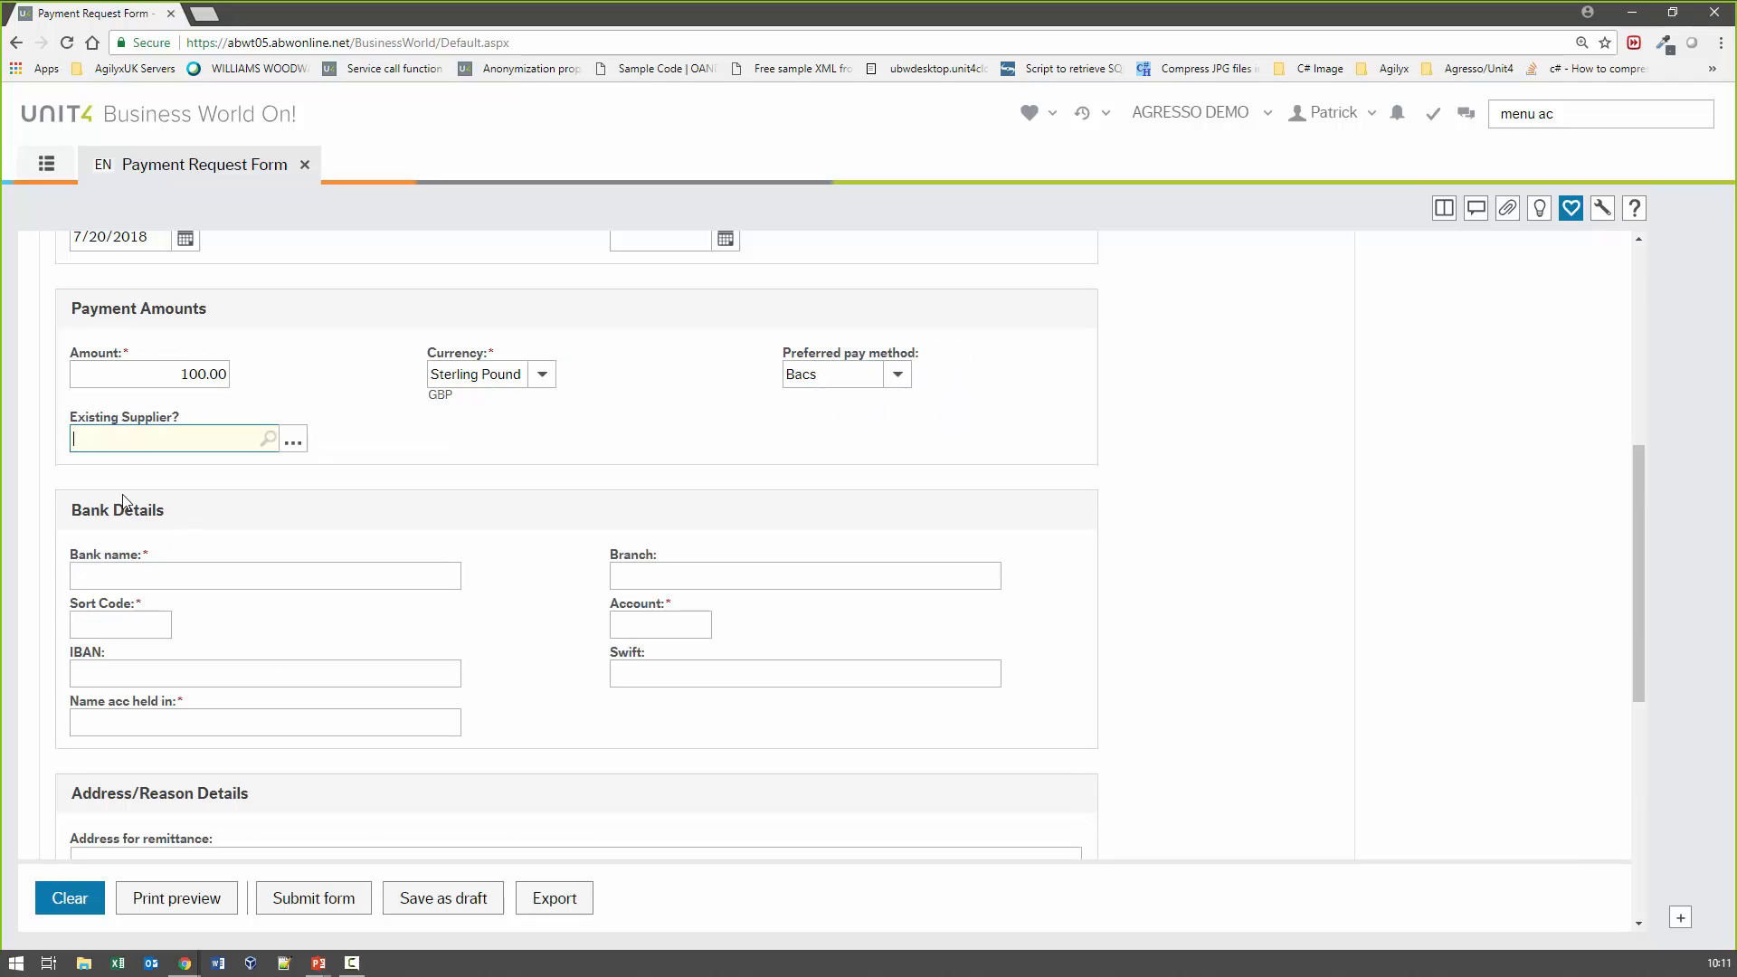
{"action": "left_click", "coordinate": [160, 575]}
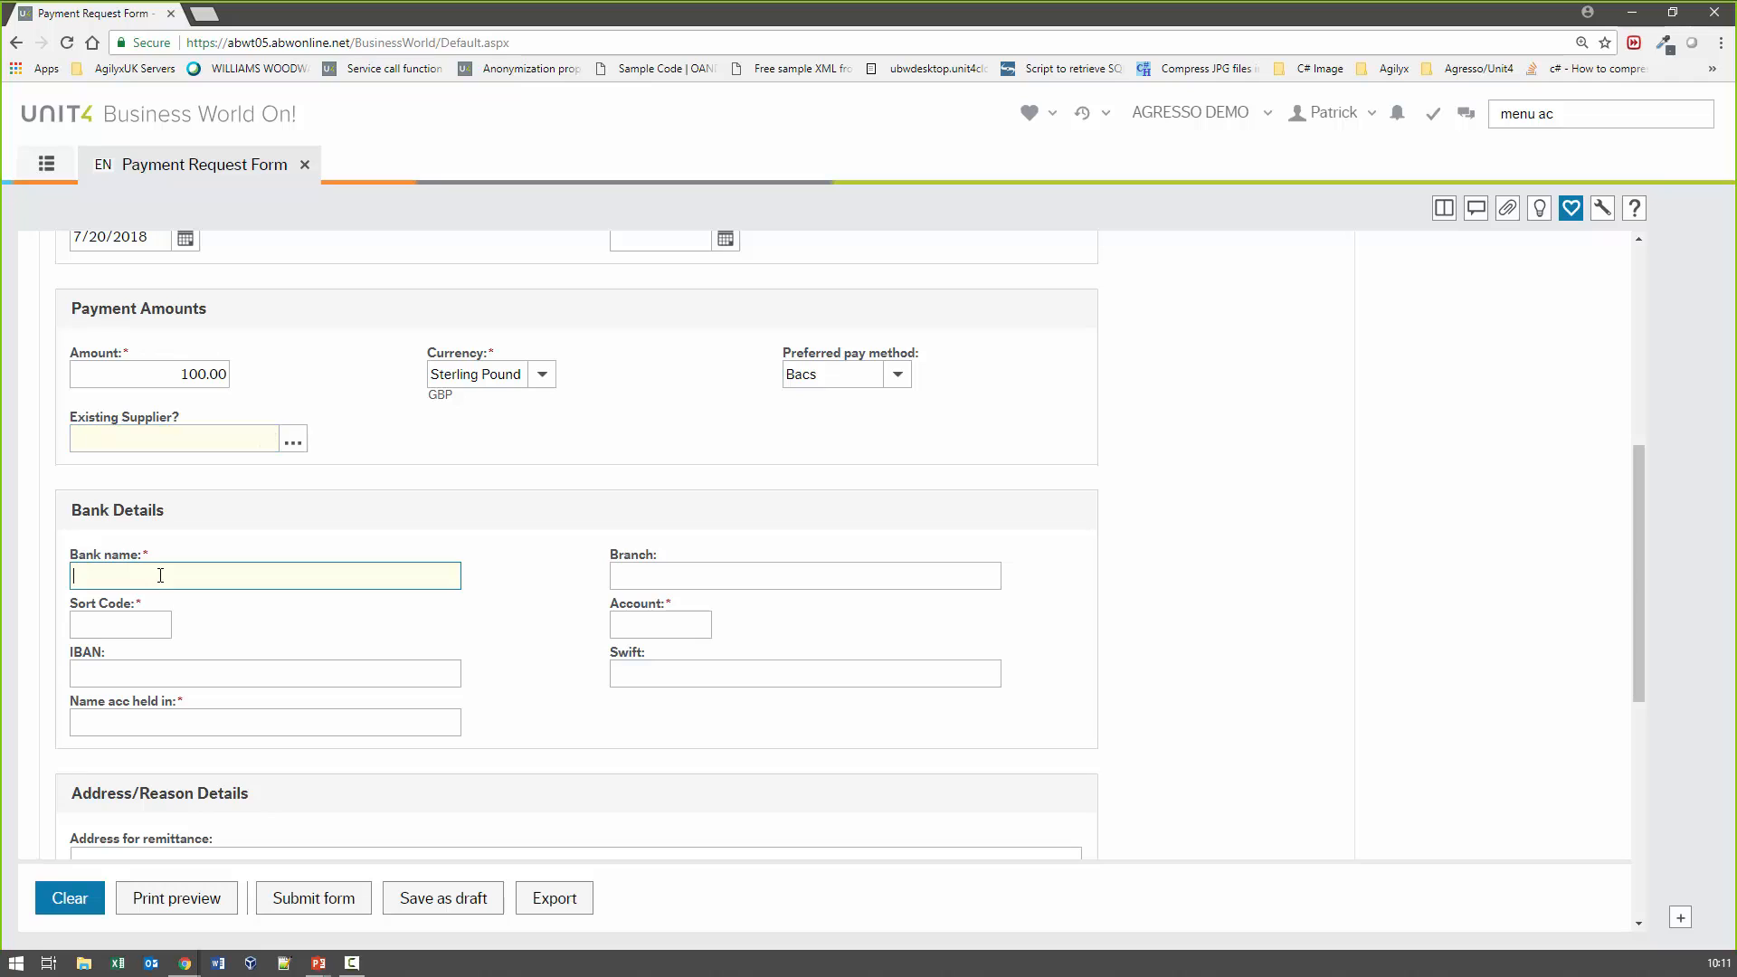
{"action": "left_click", "coordinate": [144, 624]}
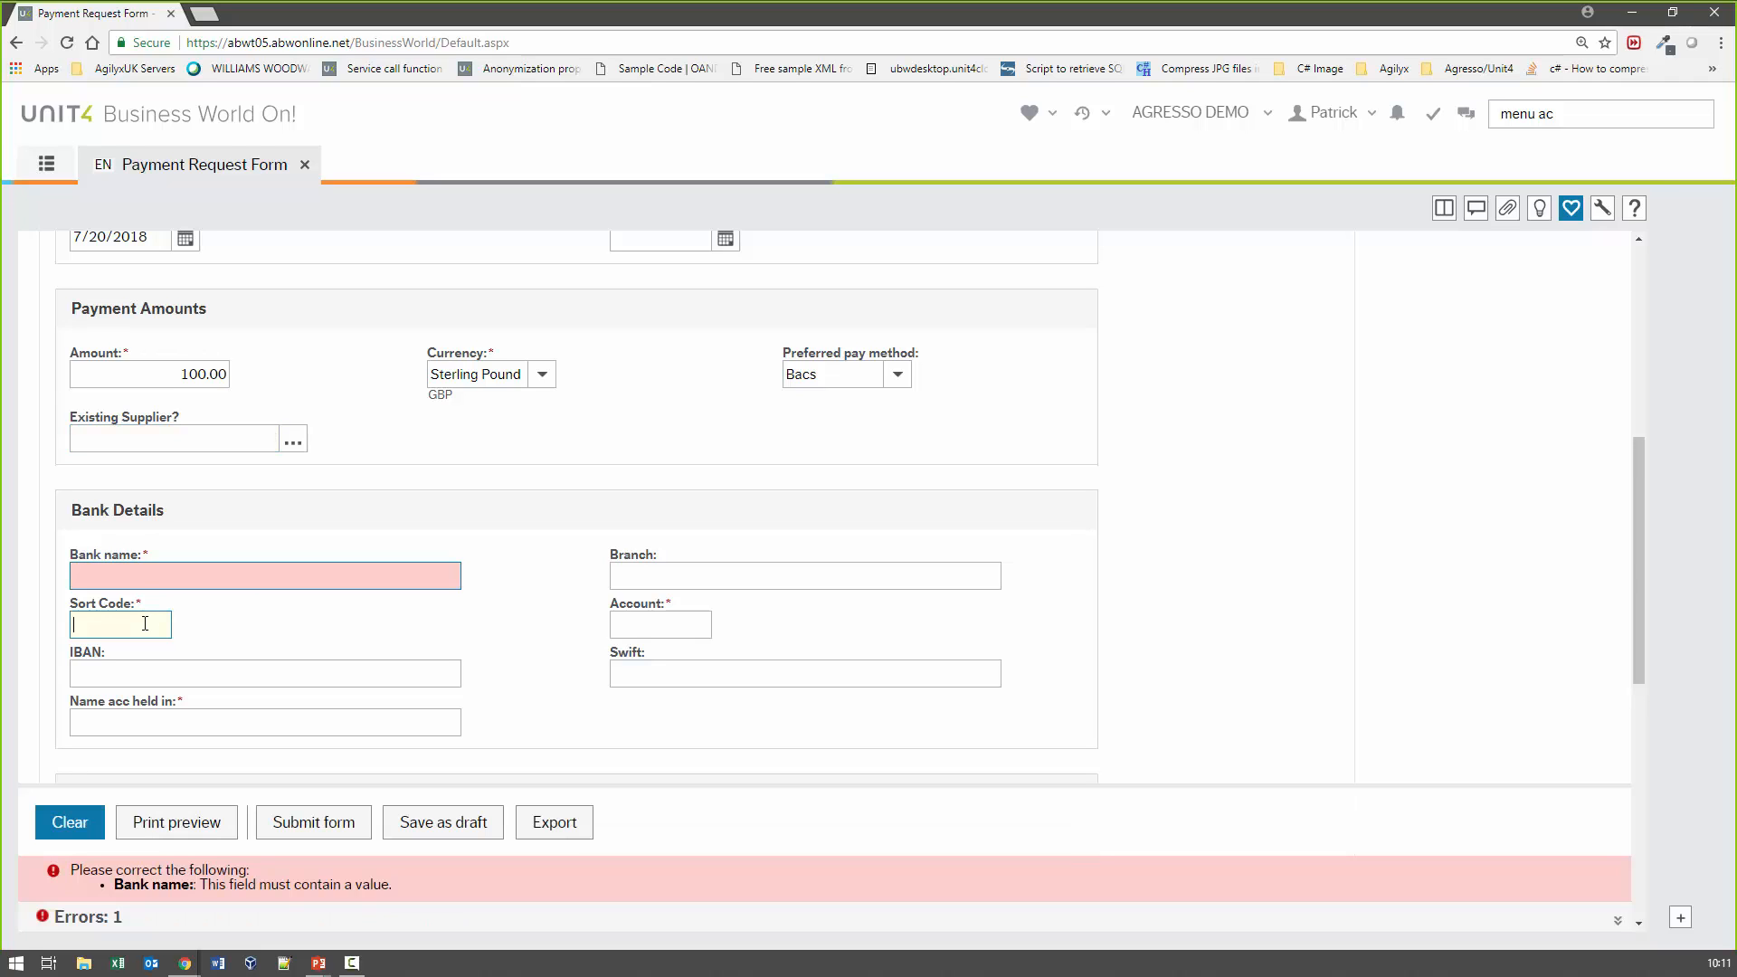
{"action": "left_click", "coordinate": [142, 577]}
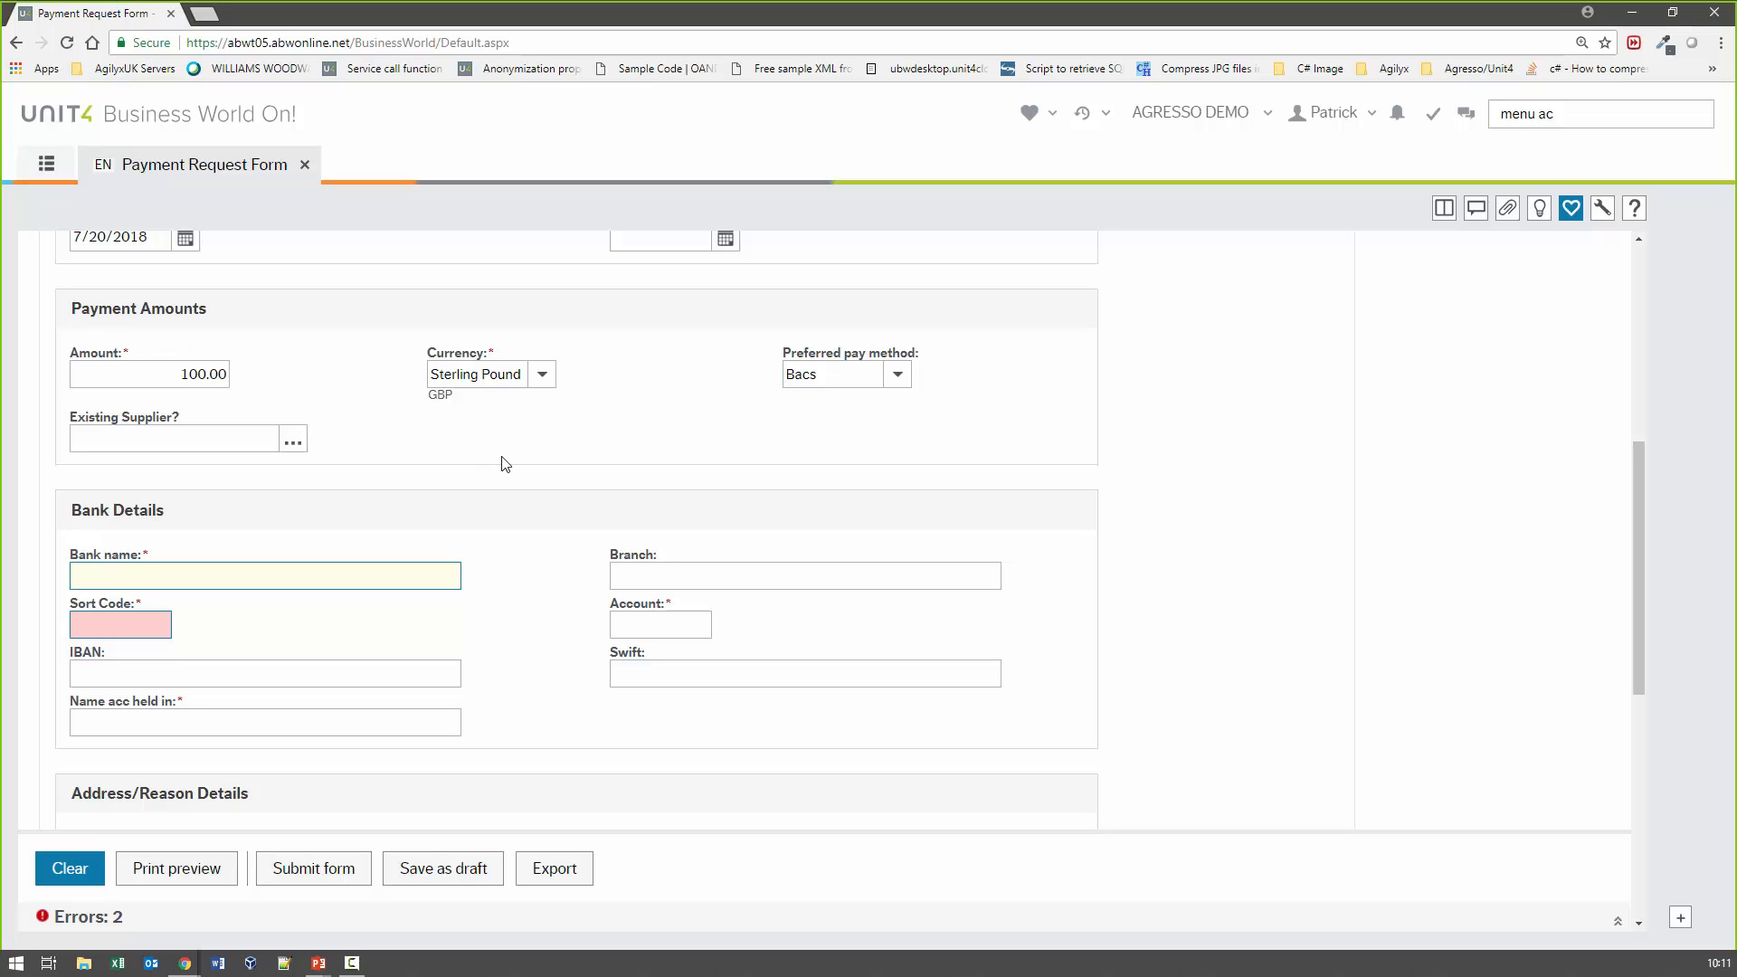
Select Agilyx UK as the existing supplier to fill in its bank details
{"action": "left_click", "coordinate": [127, 442]}
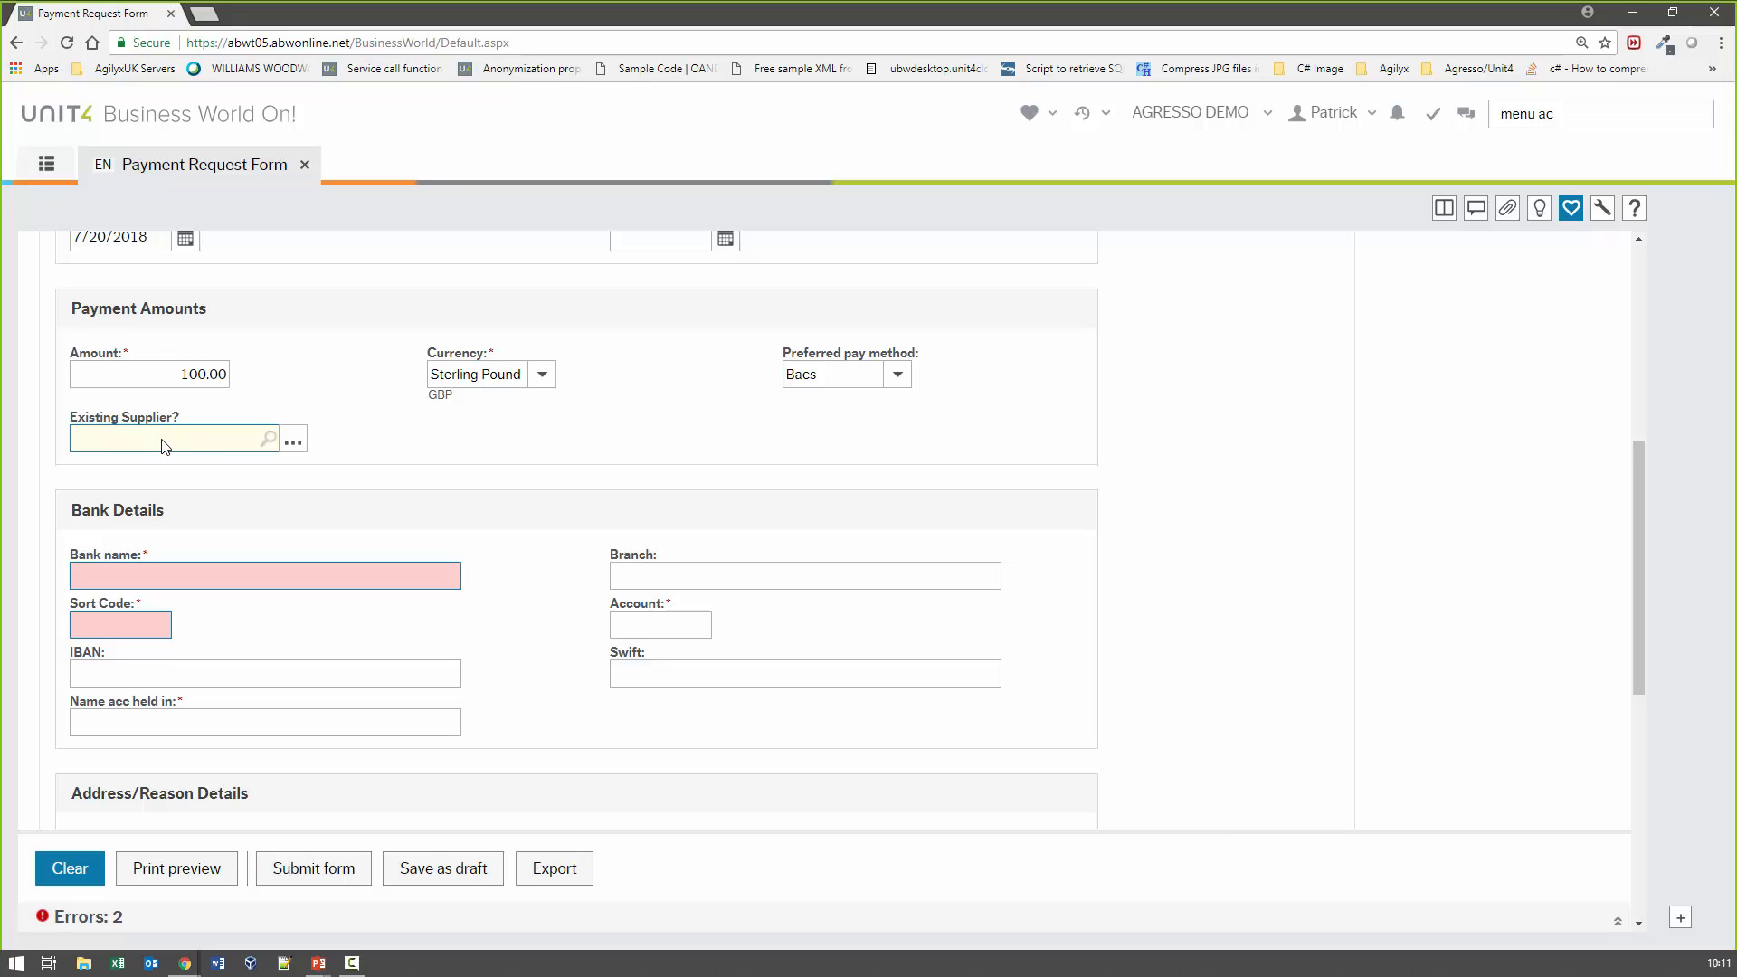
{"action": "type", "text": "agilyx"}
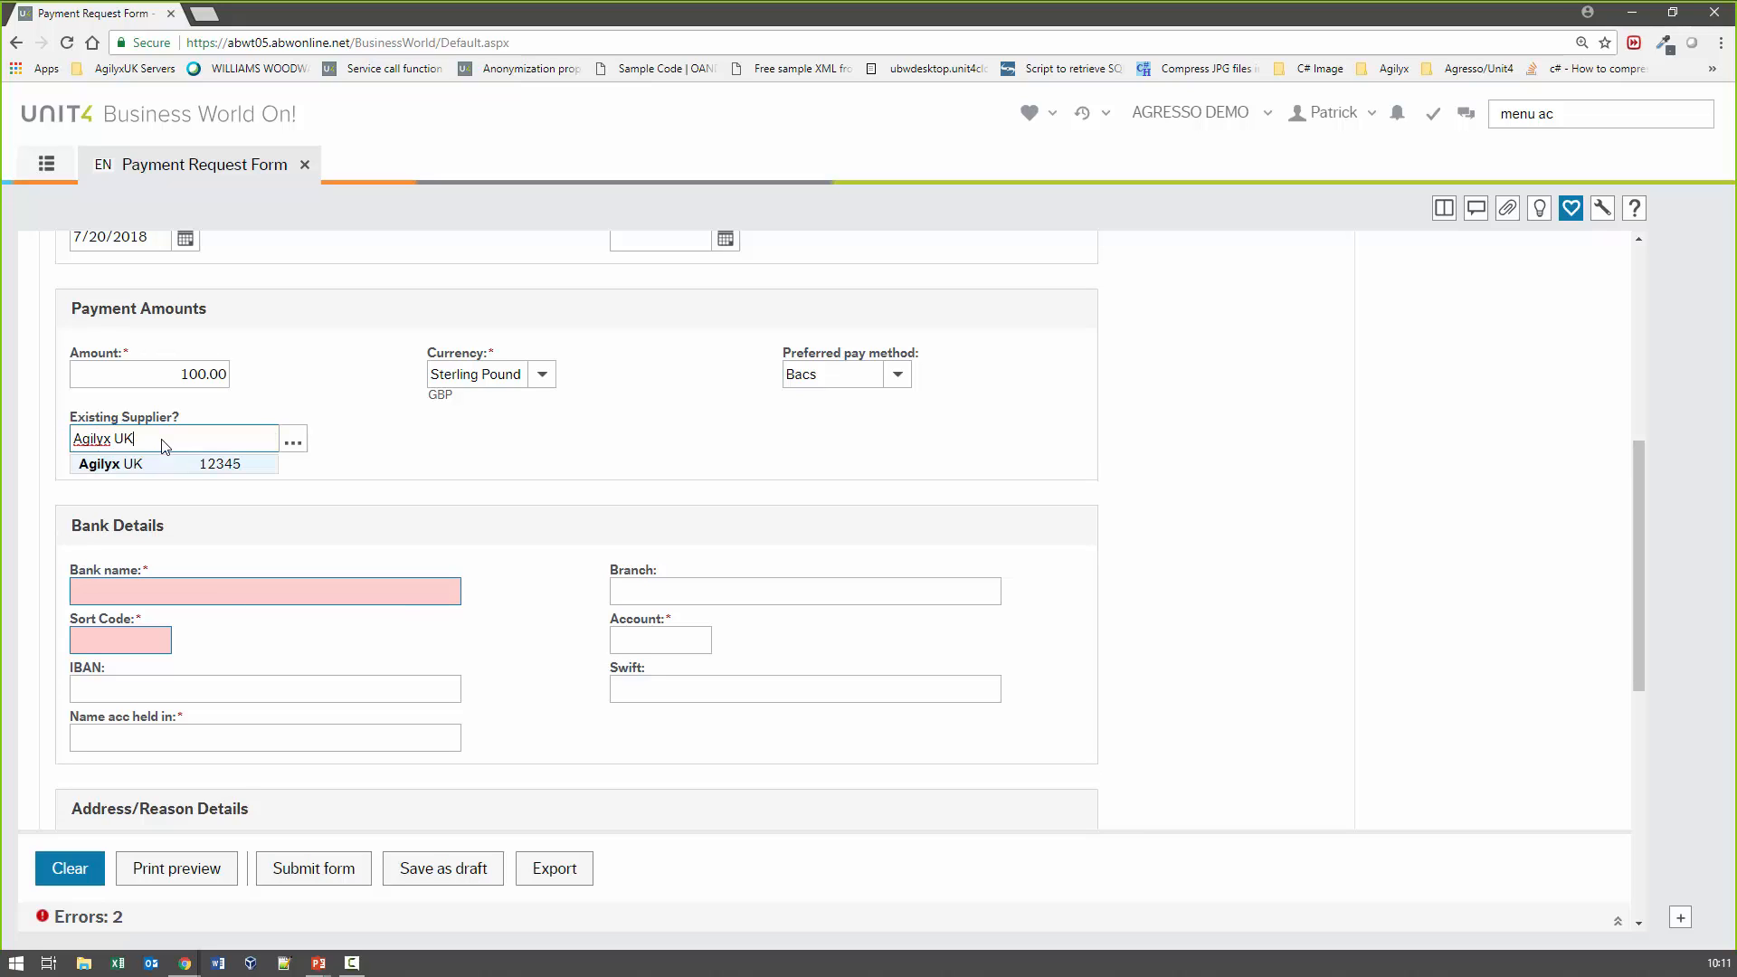
{"action": "left_click", "coordinate": [196, 469]}
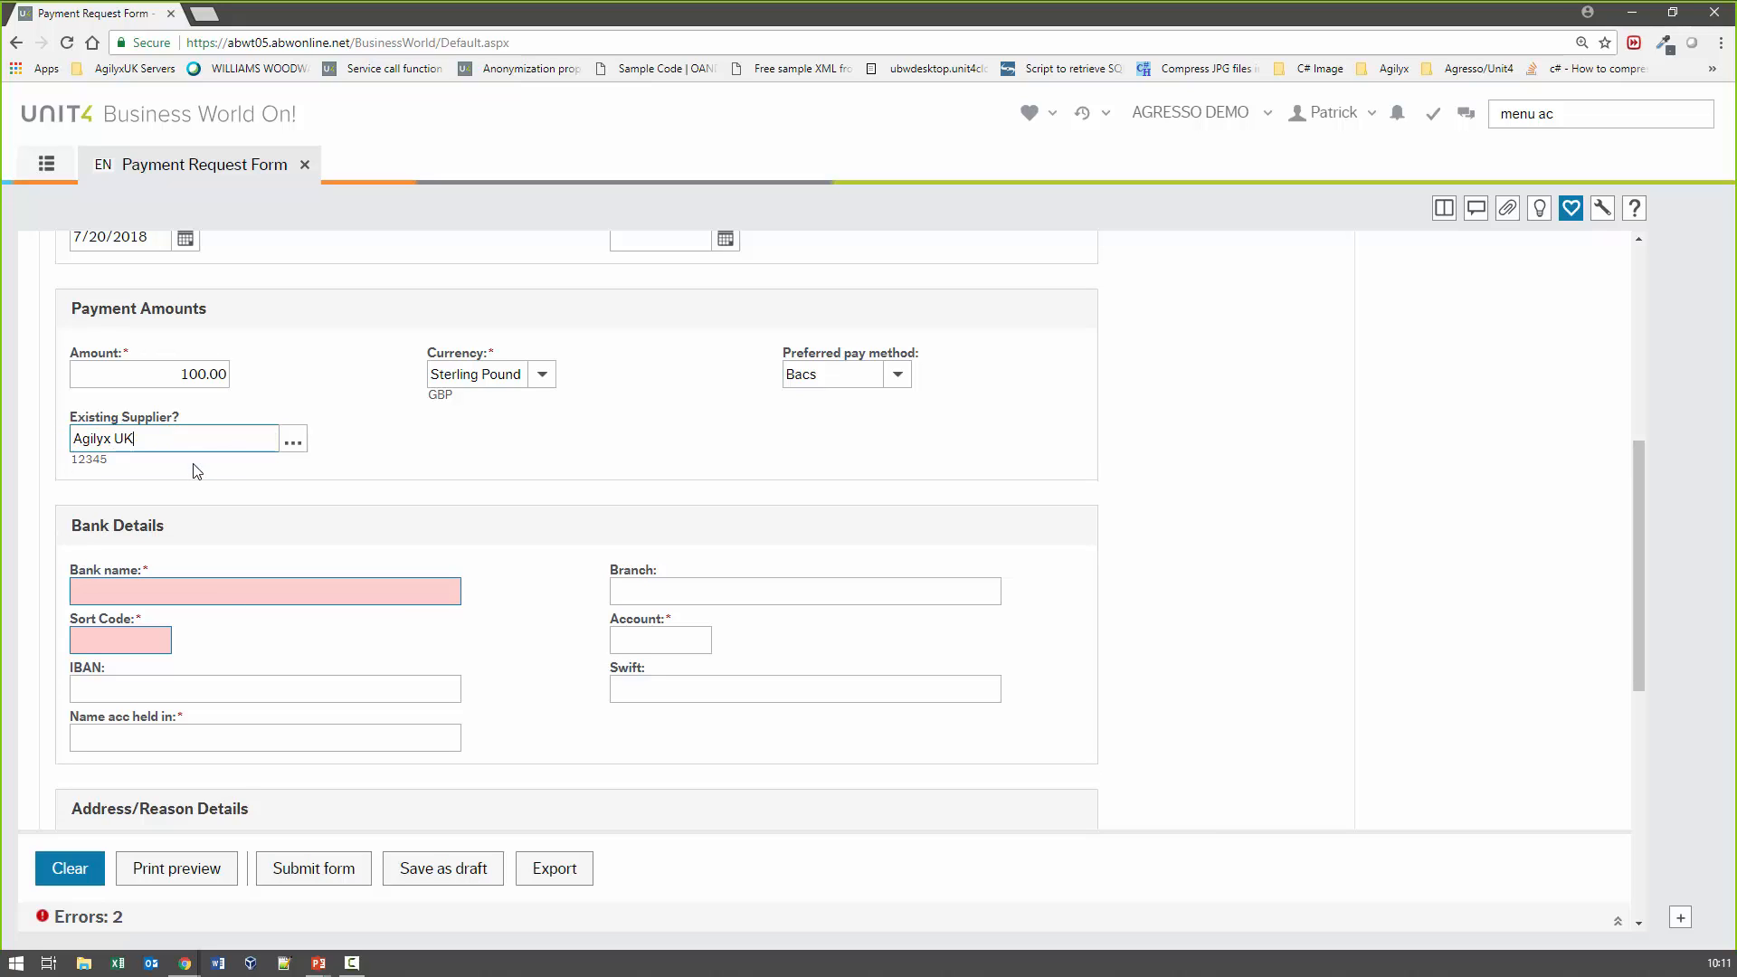
{"action": "left_click", "coordinate": [485, 445]}
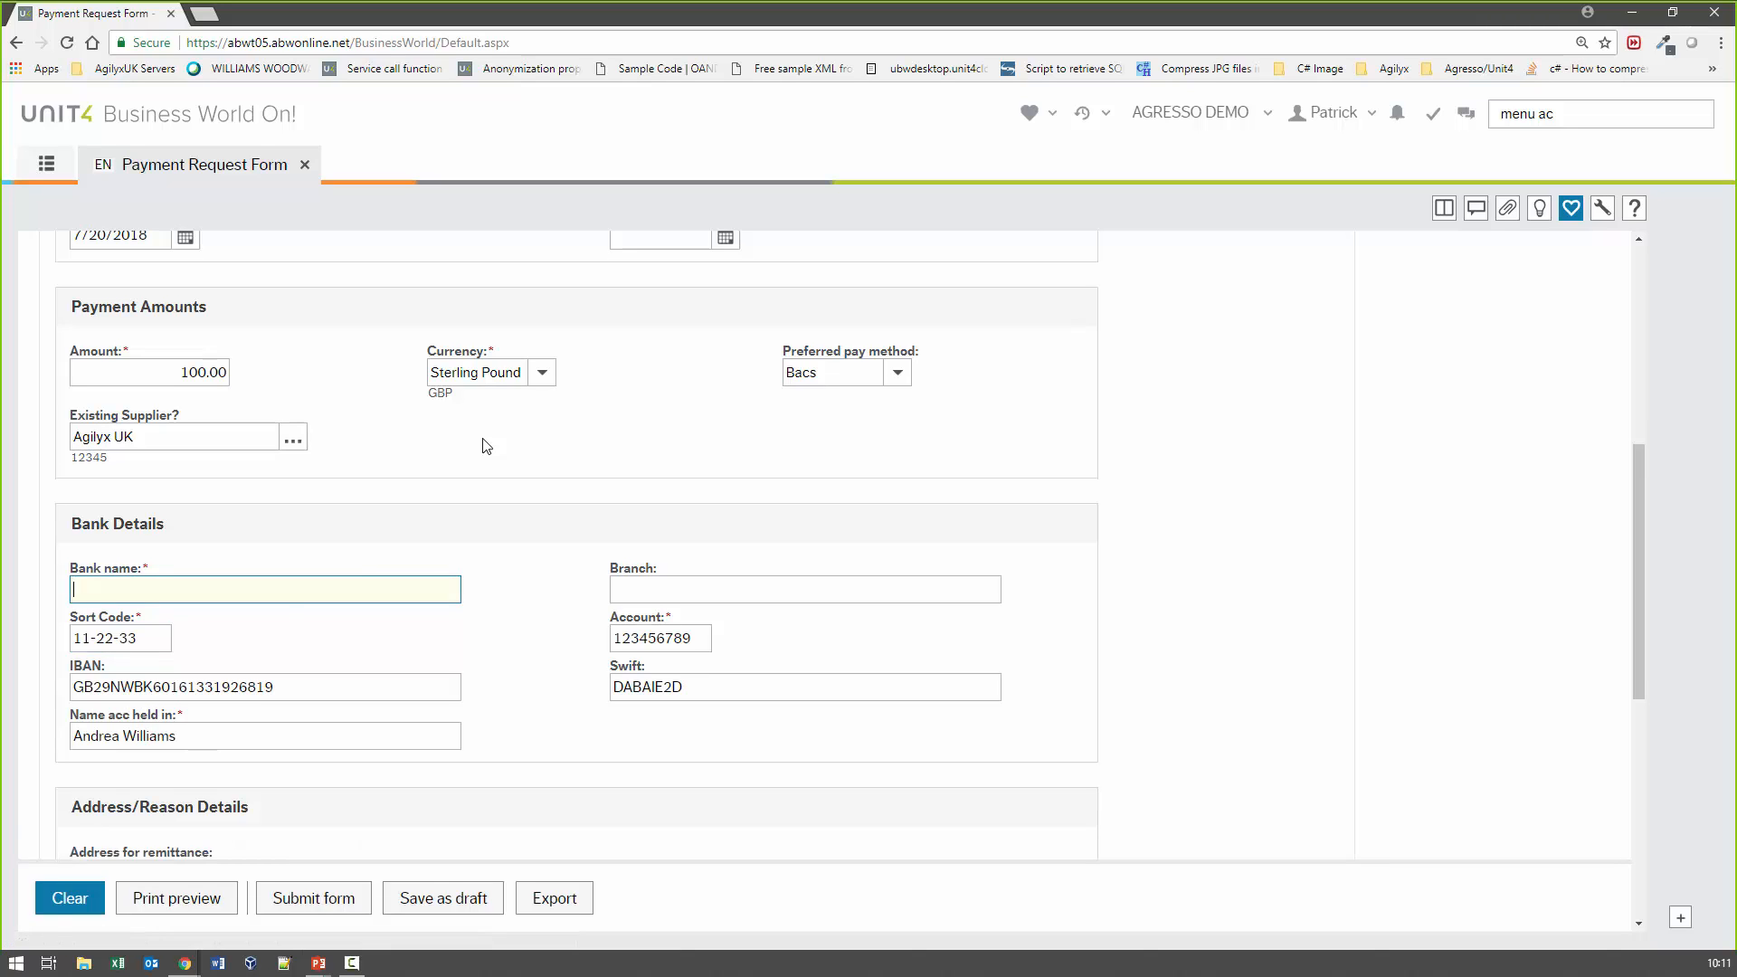
Enter Test as the bank name in Bank Details
{"action": "key", "text": "Tab"}
{"action": "left_click", "coordinate": [324, 689]}
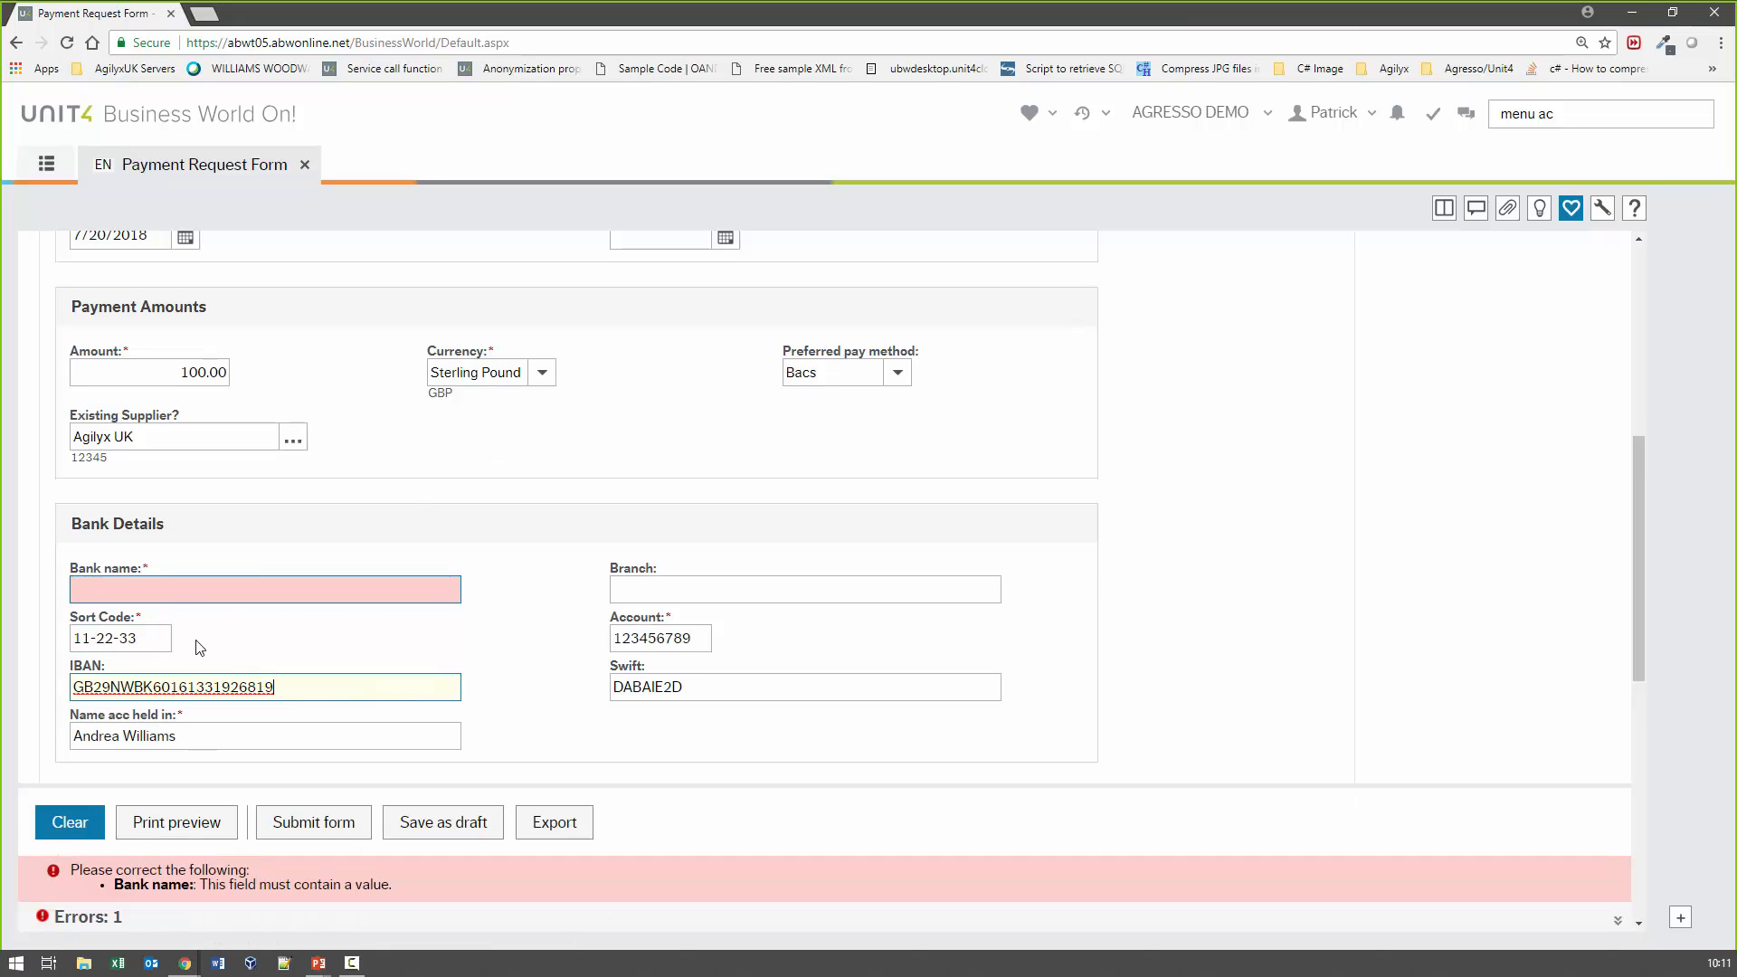
{"action": "left_click", "coordinate": [161, 588]}
{"action": "type", "text": "Test"}
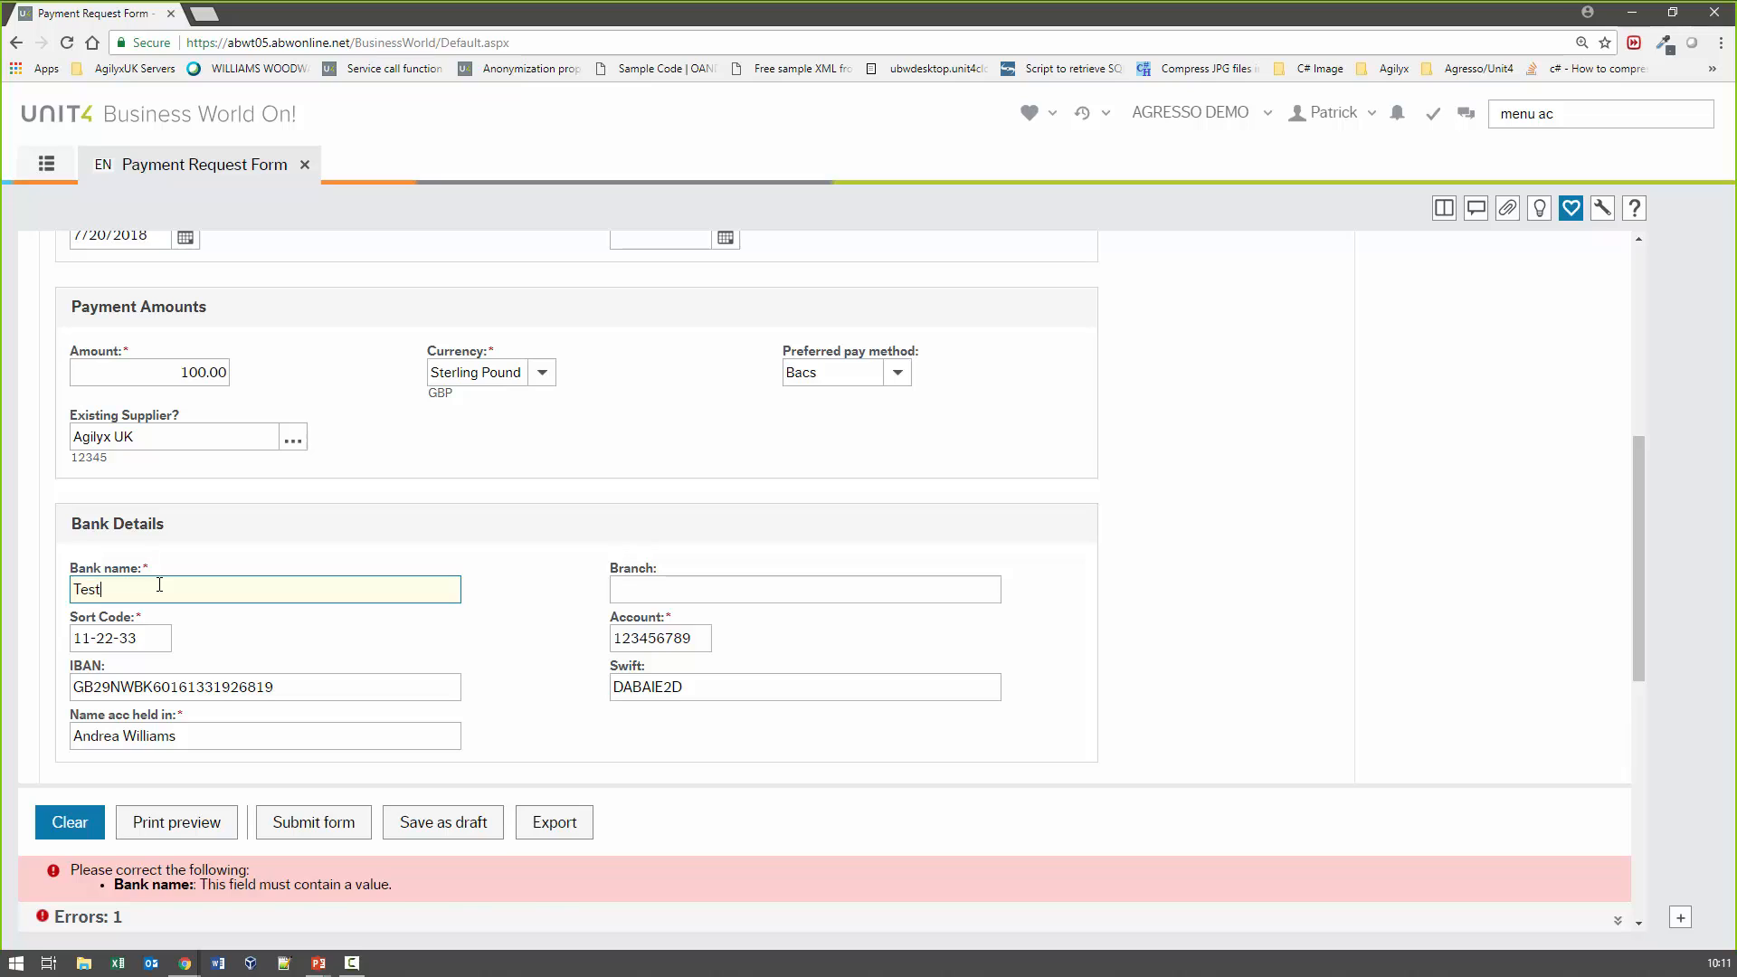
{"action": "key", "text": "Tab"}
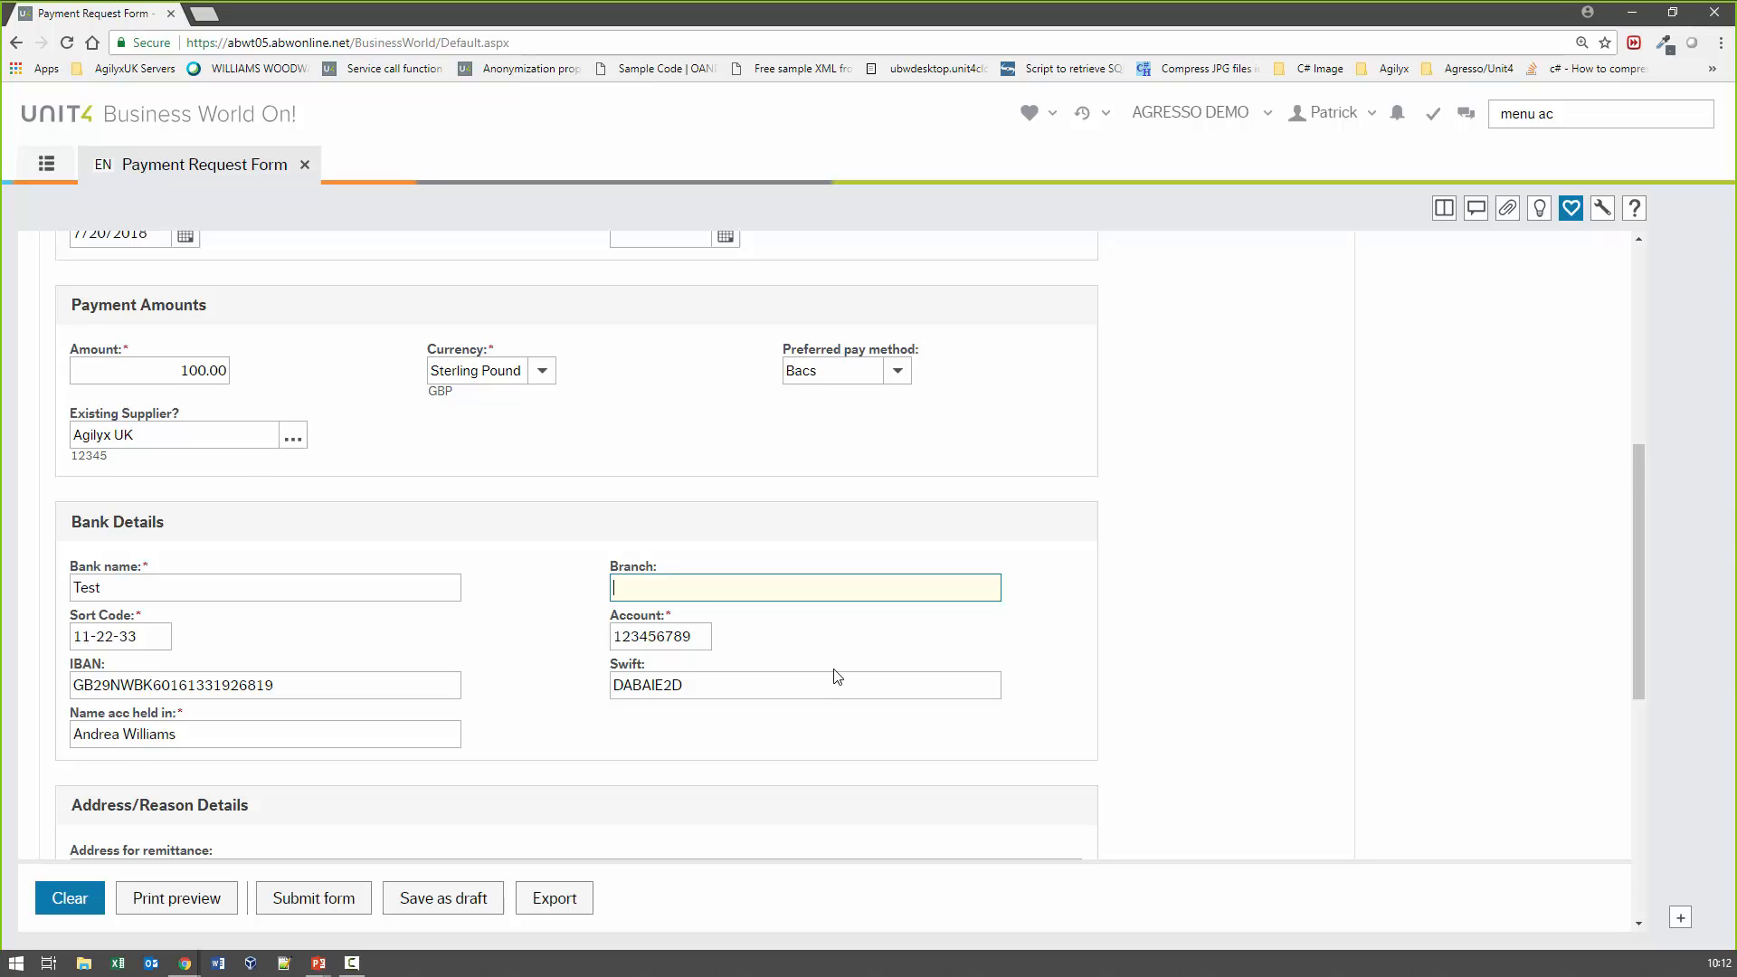
Add a Charge to row with workorder Pay Req Work Order 2, account SUN1 and tax code 0
{"action": "scroll", "coordinate": [834, 678], "scroll_direction": "down", "scroll_amount": 6}
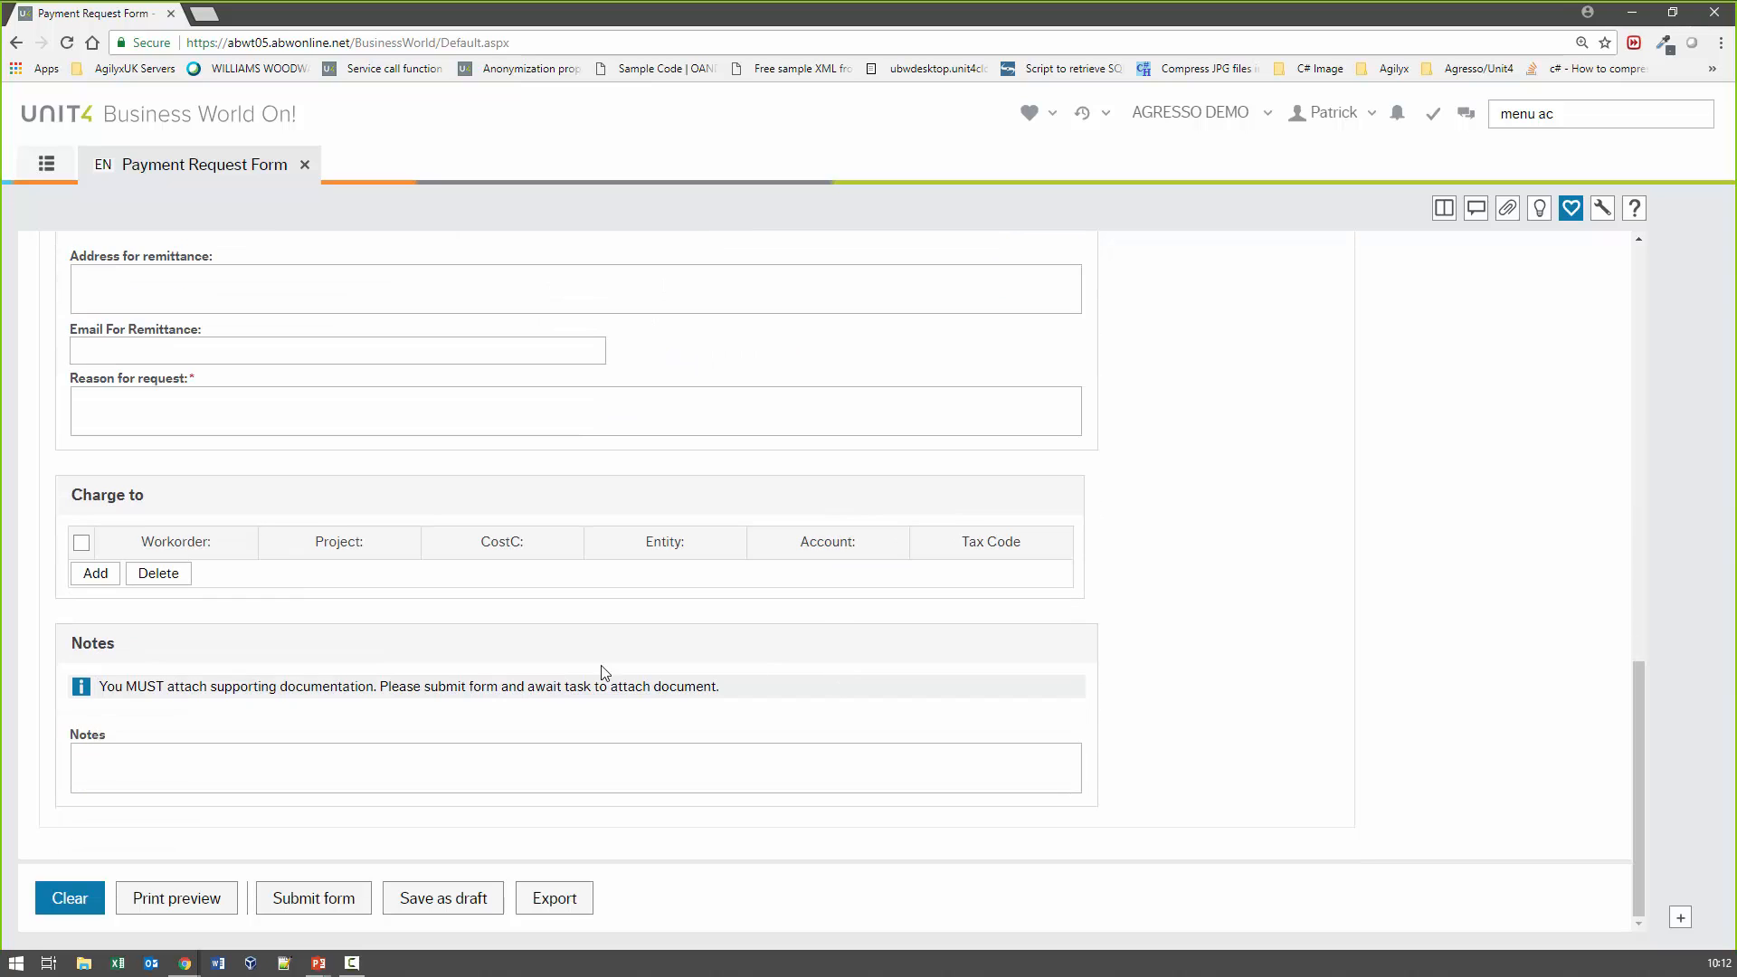
{"action": "left_click", "coordinate": [98, 575]}
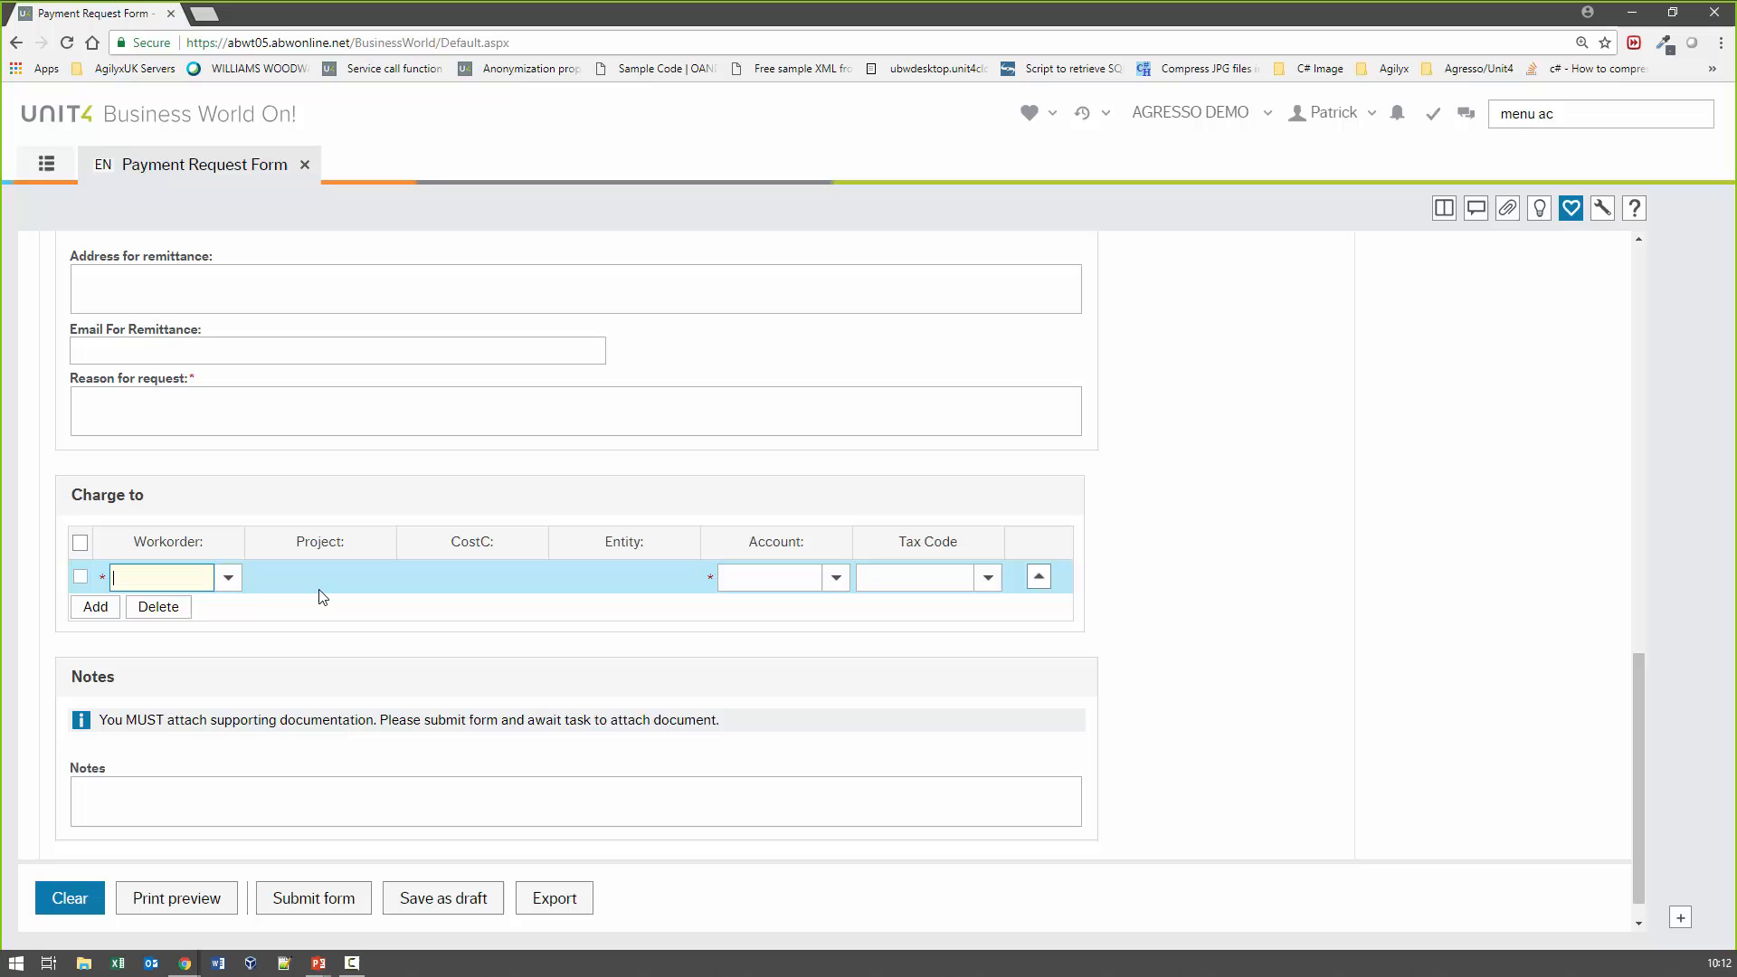
{"action": "left_click", "coordinate": [228, 577]}
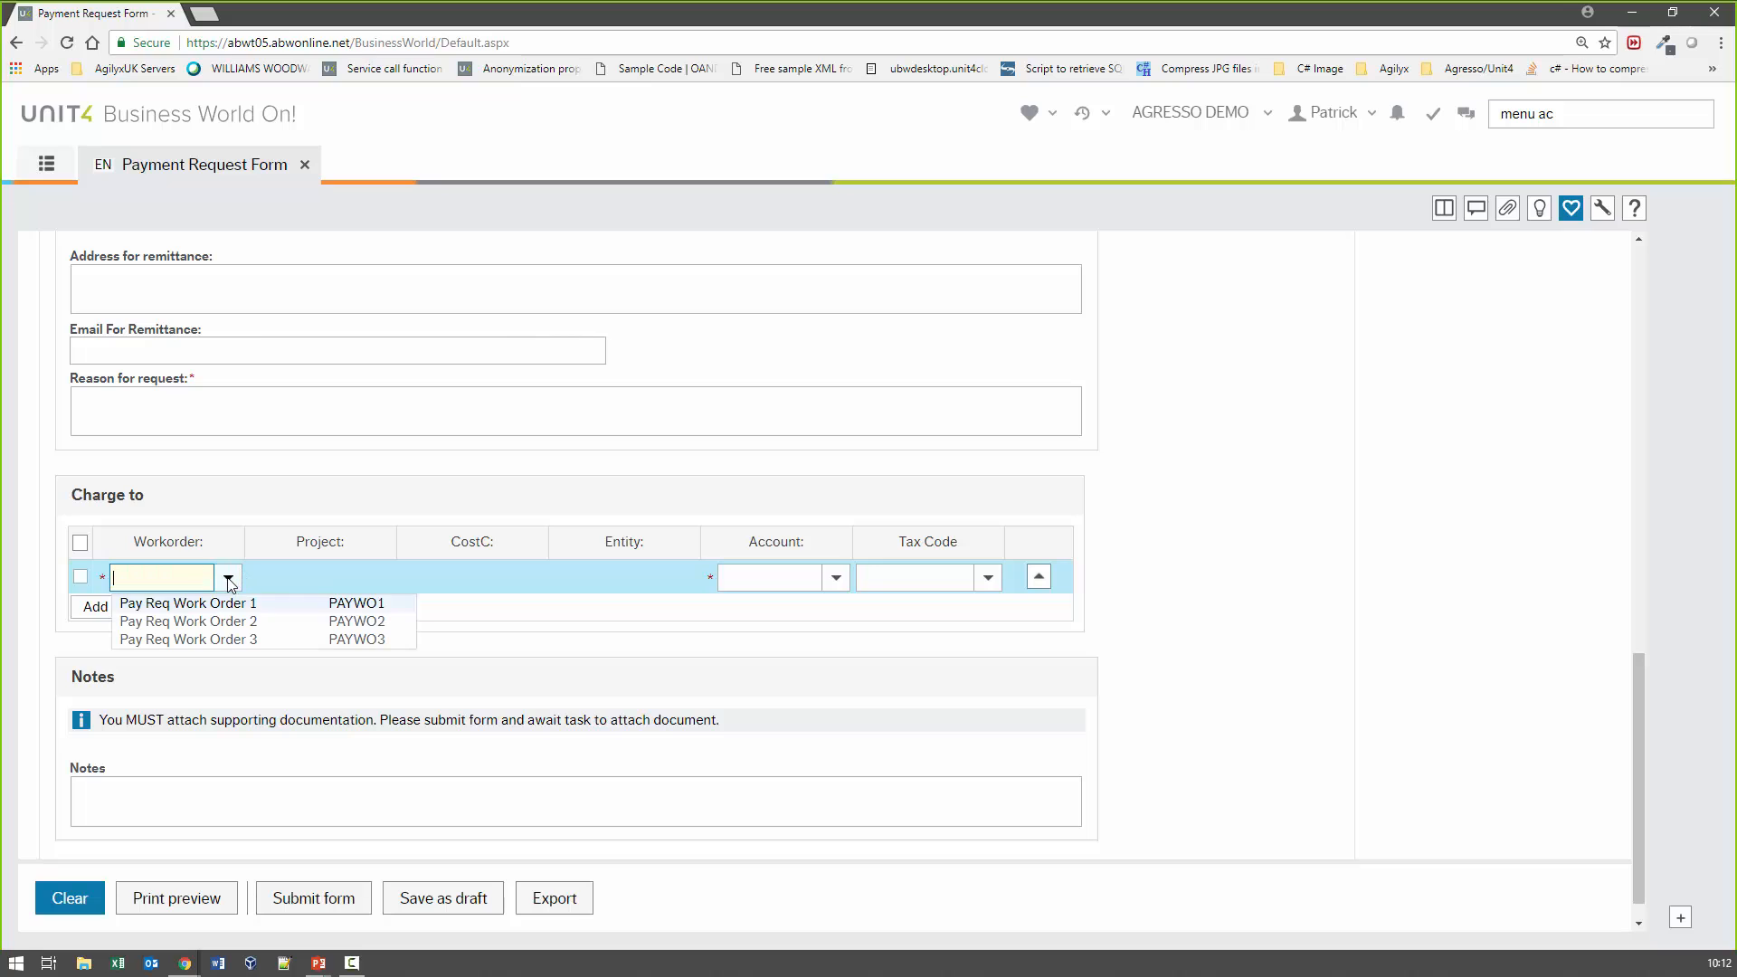
{"action": "left_click", "coordinate": [230, 622]}
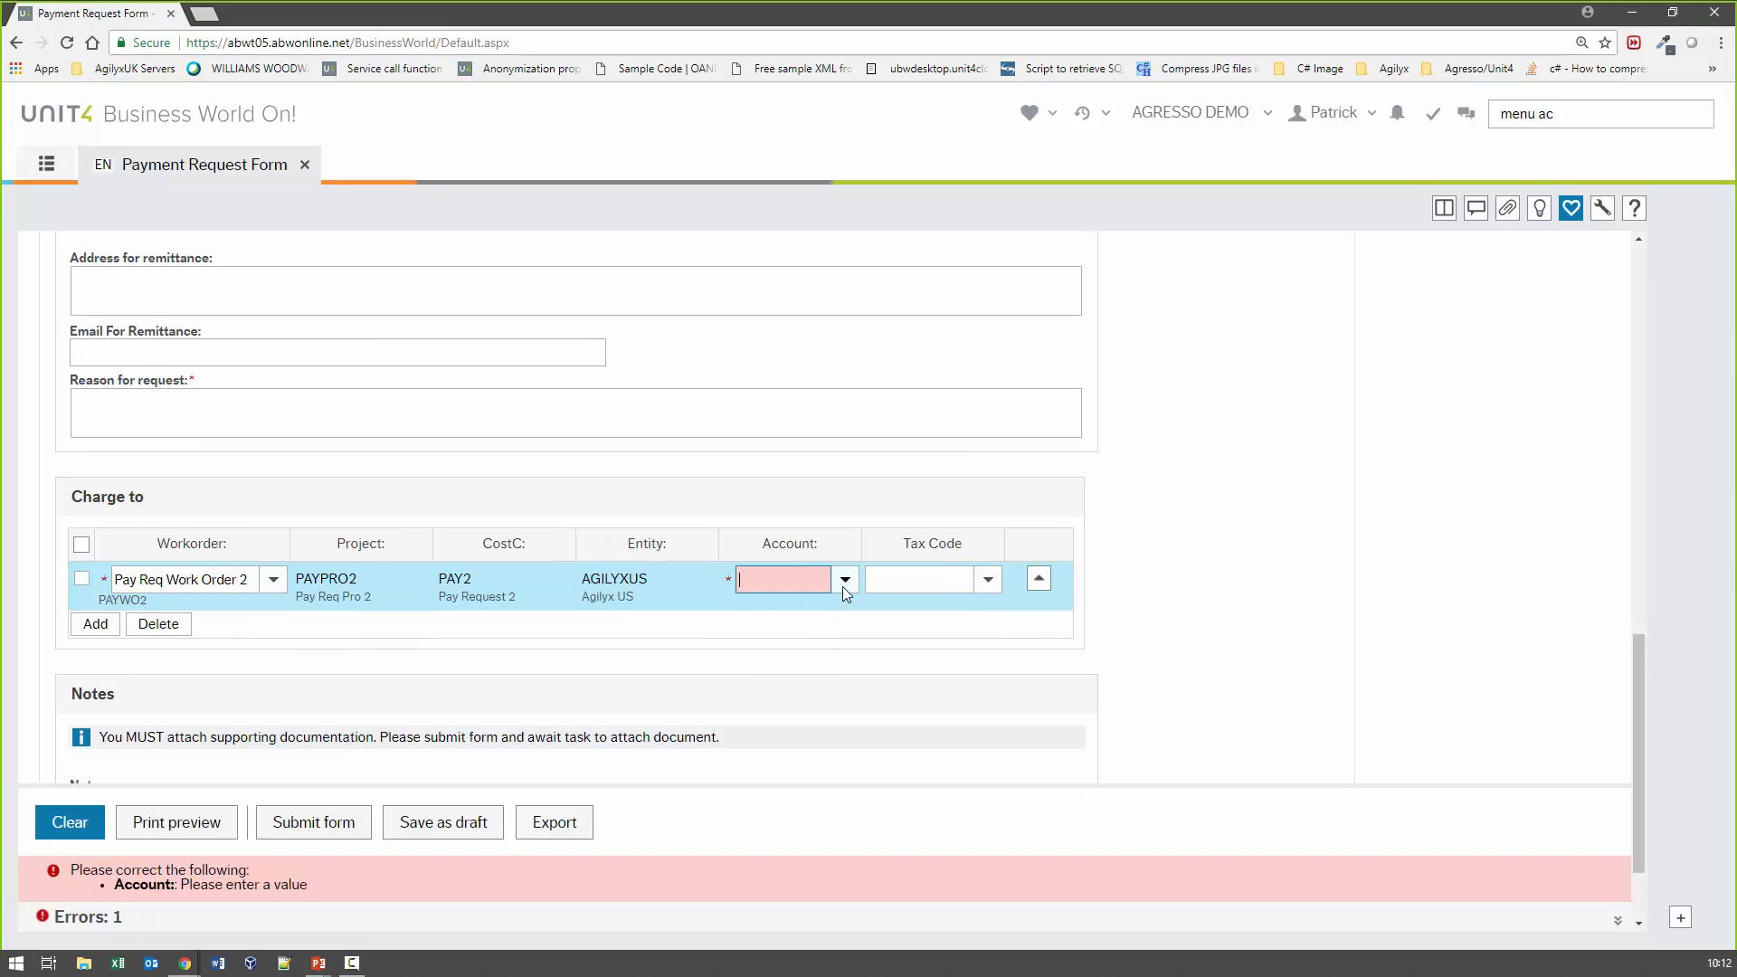
{"action": "left_click", "coordinate": [844, 584]}
{"action": "left_click", "coordinate": [815, 606]}
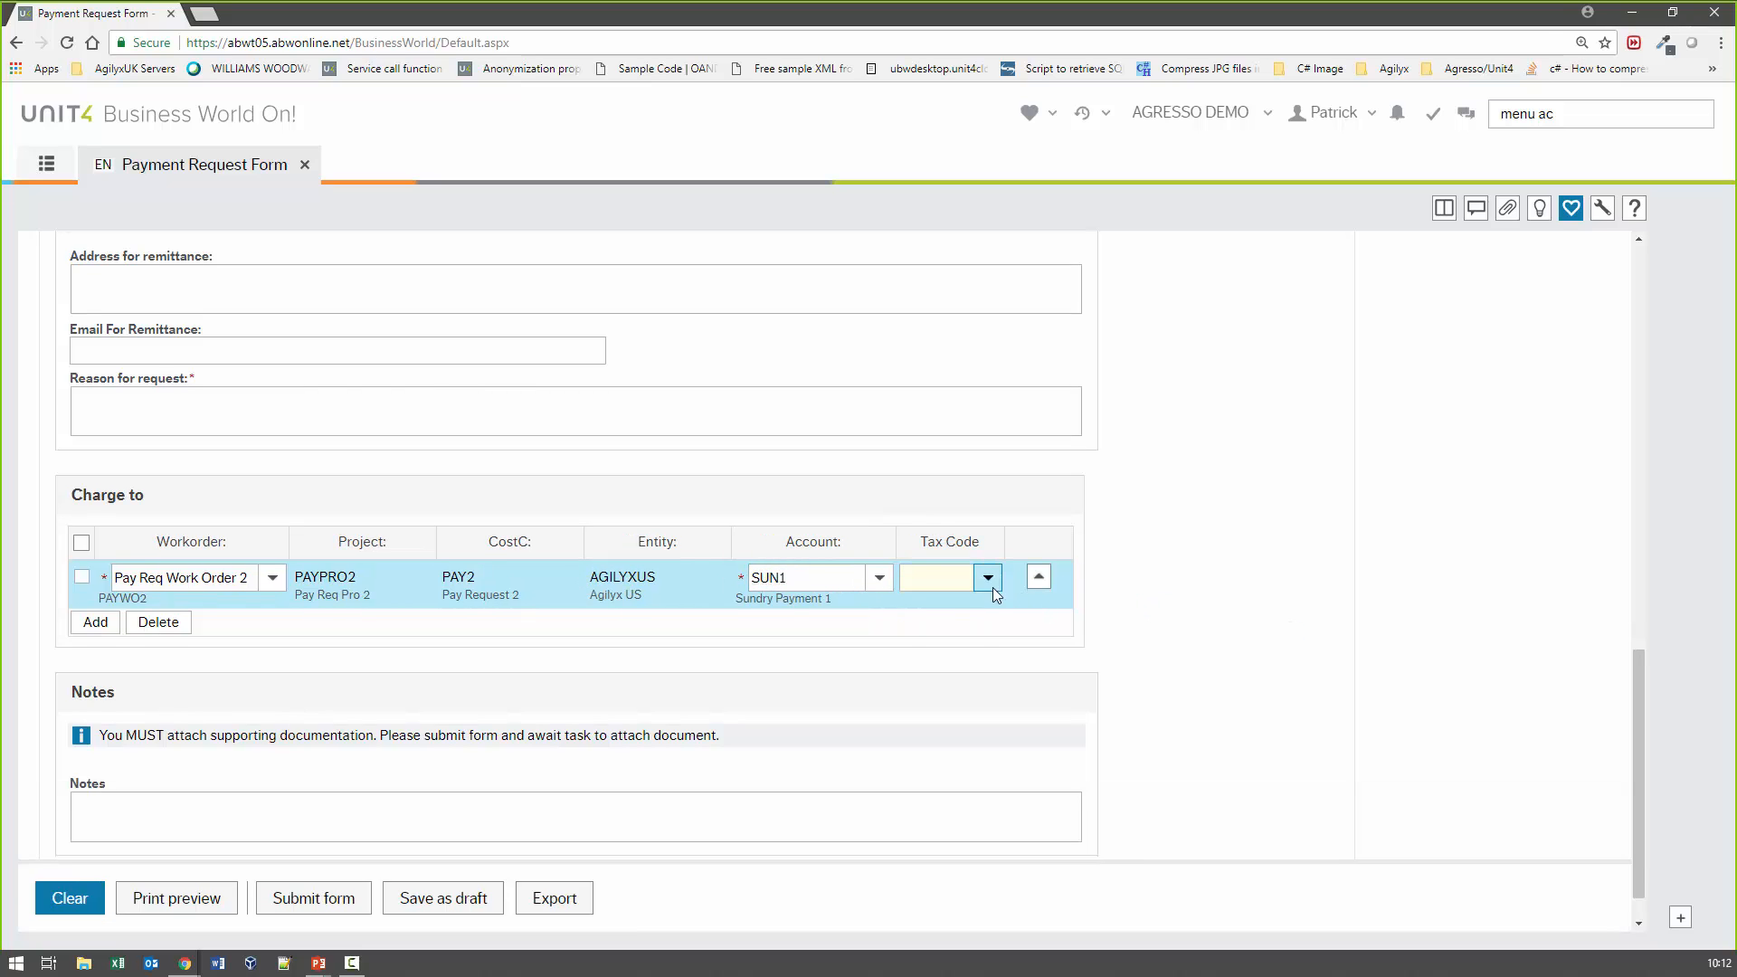
{"action": "left_click", "coordinate": [988, 584]}
{"action": "left_click", "coordinate": [915, 601]}
Enter Need cash as the reason for request in Address/Reason Details
{"action": "scroll", "coordinate": [1194, 633], "scroll_direction": "up", "scroll_amount": 2}
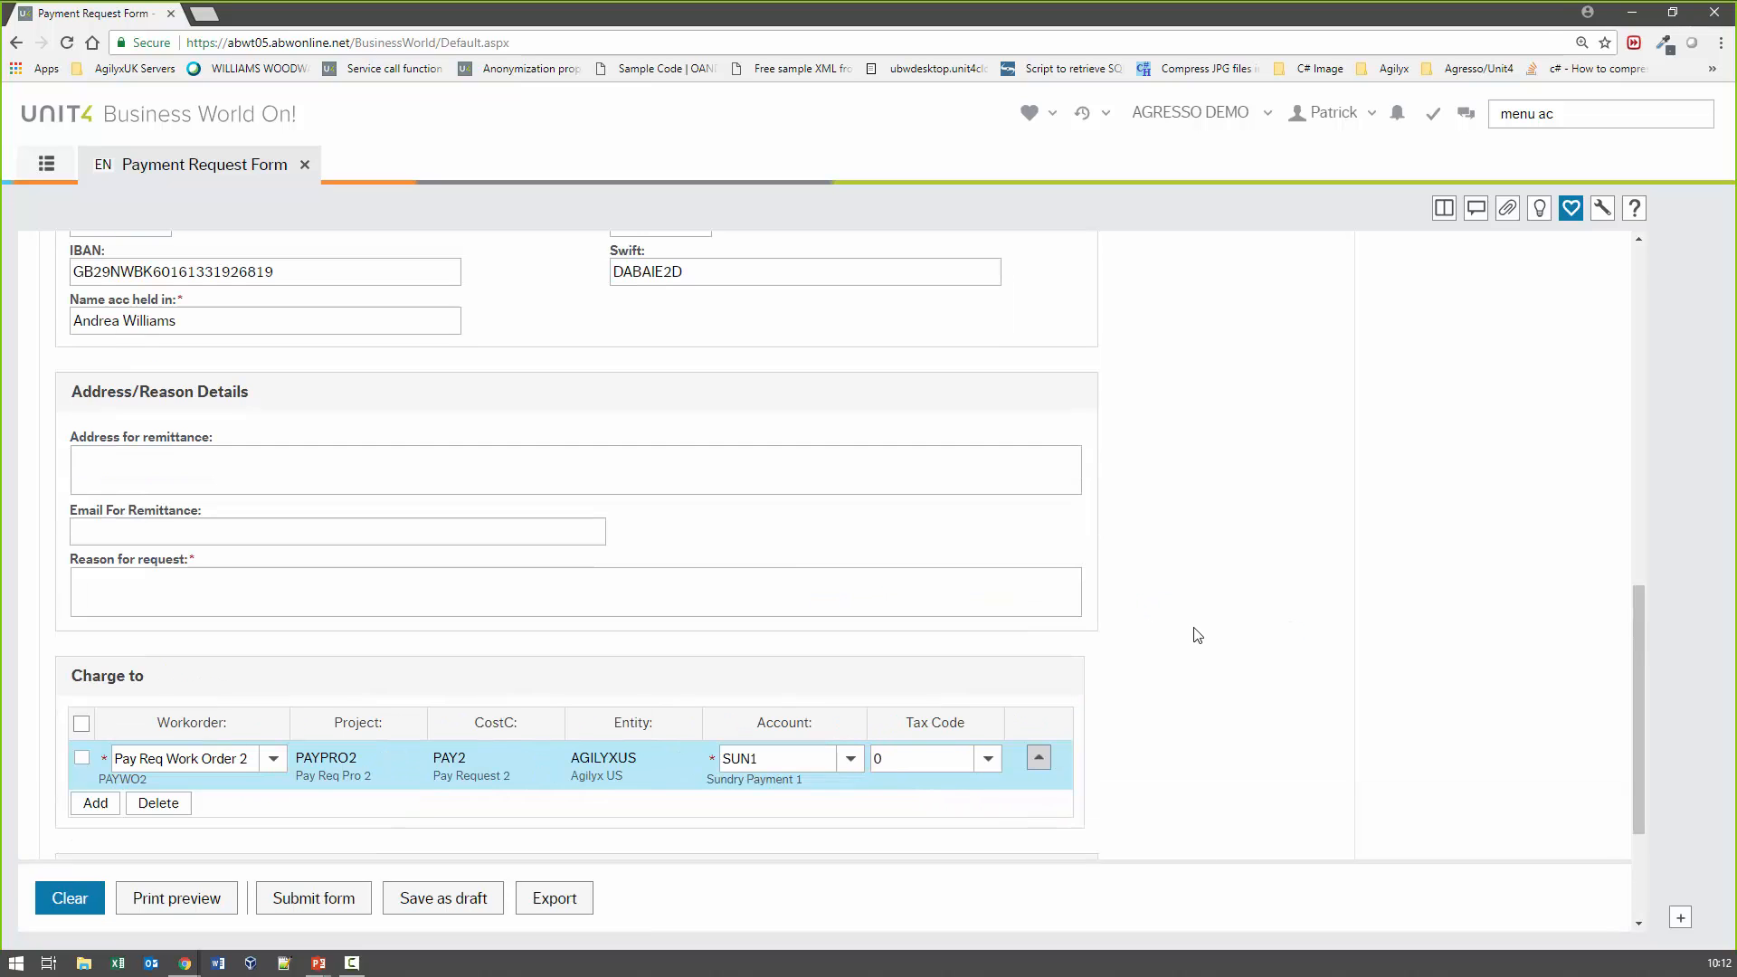
{"action": "left_click", "coordinate": [293, 533]}
{"action": "left_click", "coordinate": [264, 580]}
{"action": "type", "text": "Nee"}
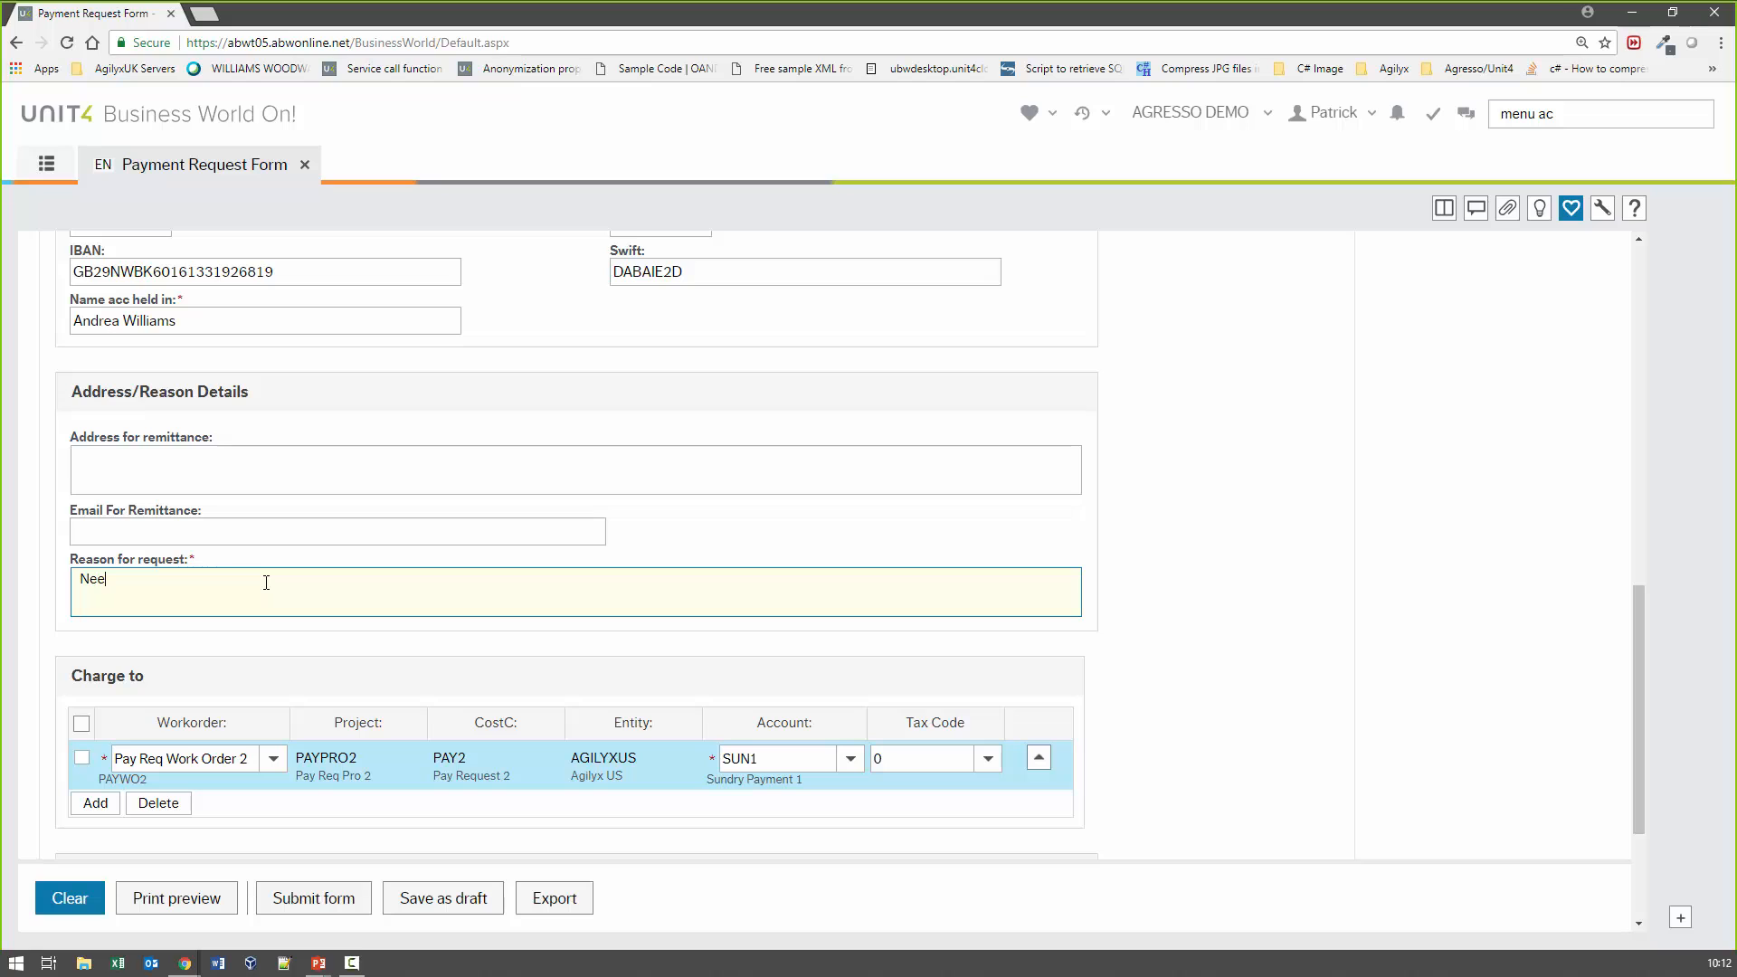
{"action": "type", "text": "d cash"}
{"action": "key", "text": "Tab"}
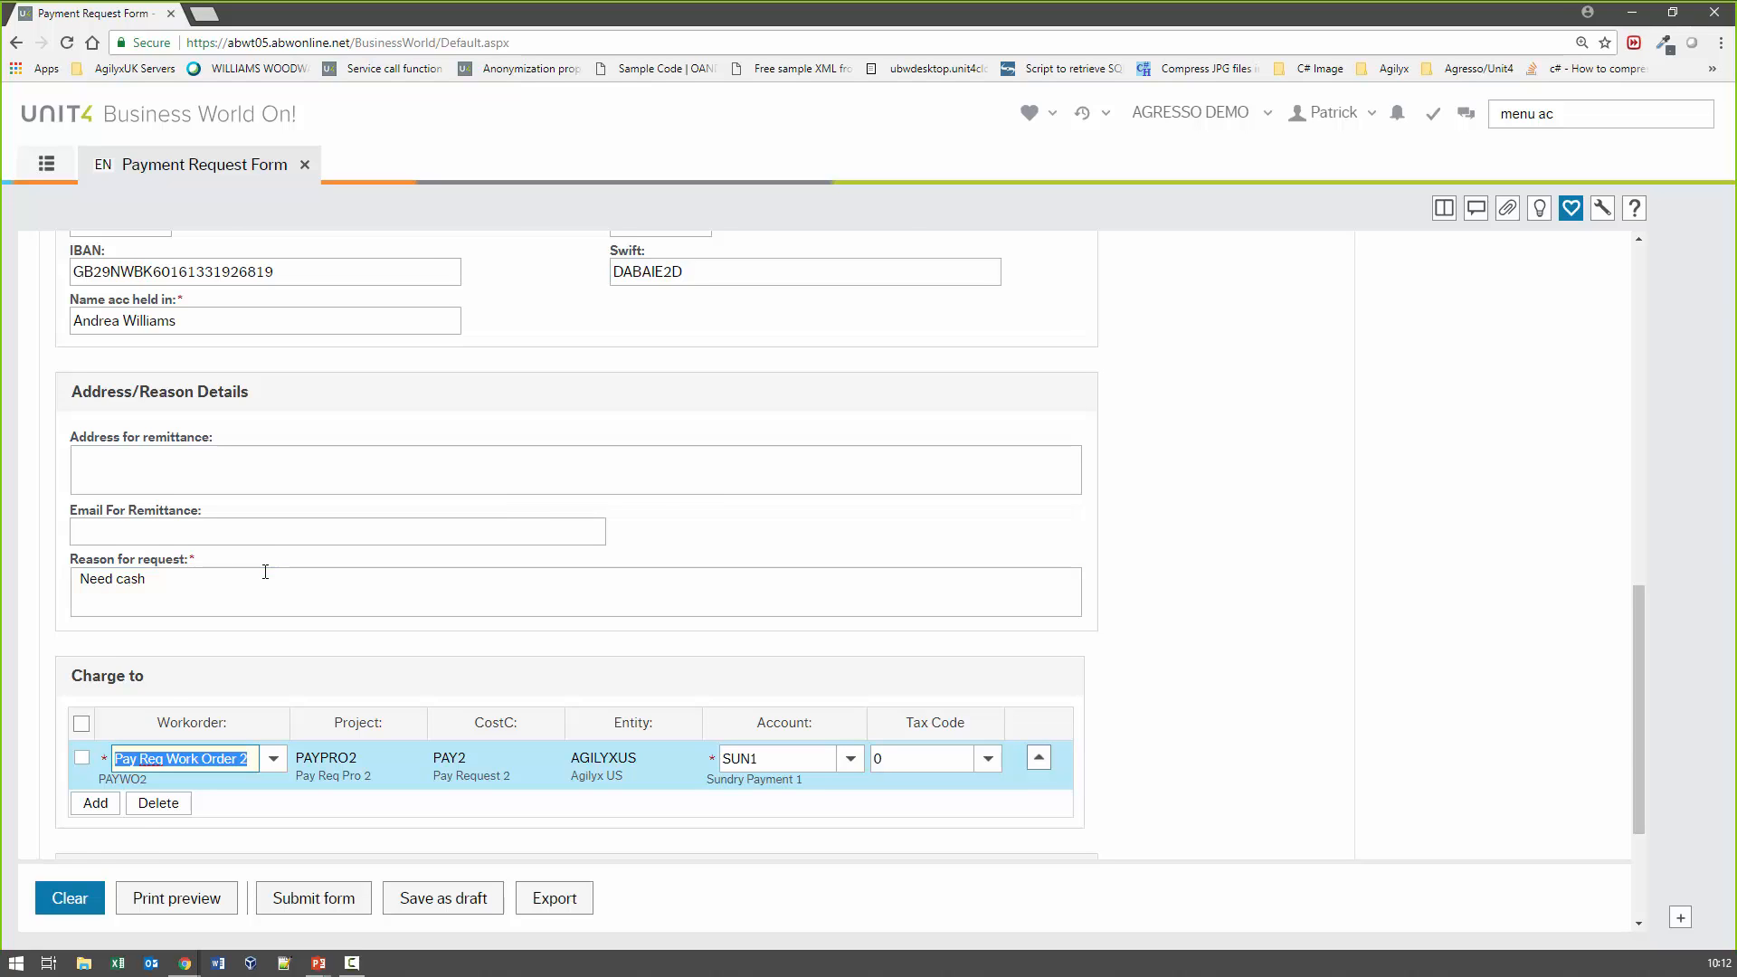
Set Date Required to 7/31/2018 in Header Details and try to submit the payment request form
{"action": "scroll", "coordinate": [262, 524], "scroll_direction": "up", "scroll_amount": 6}
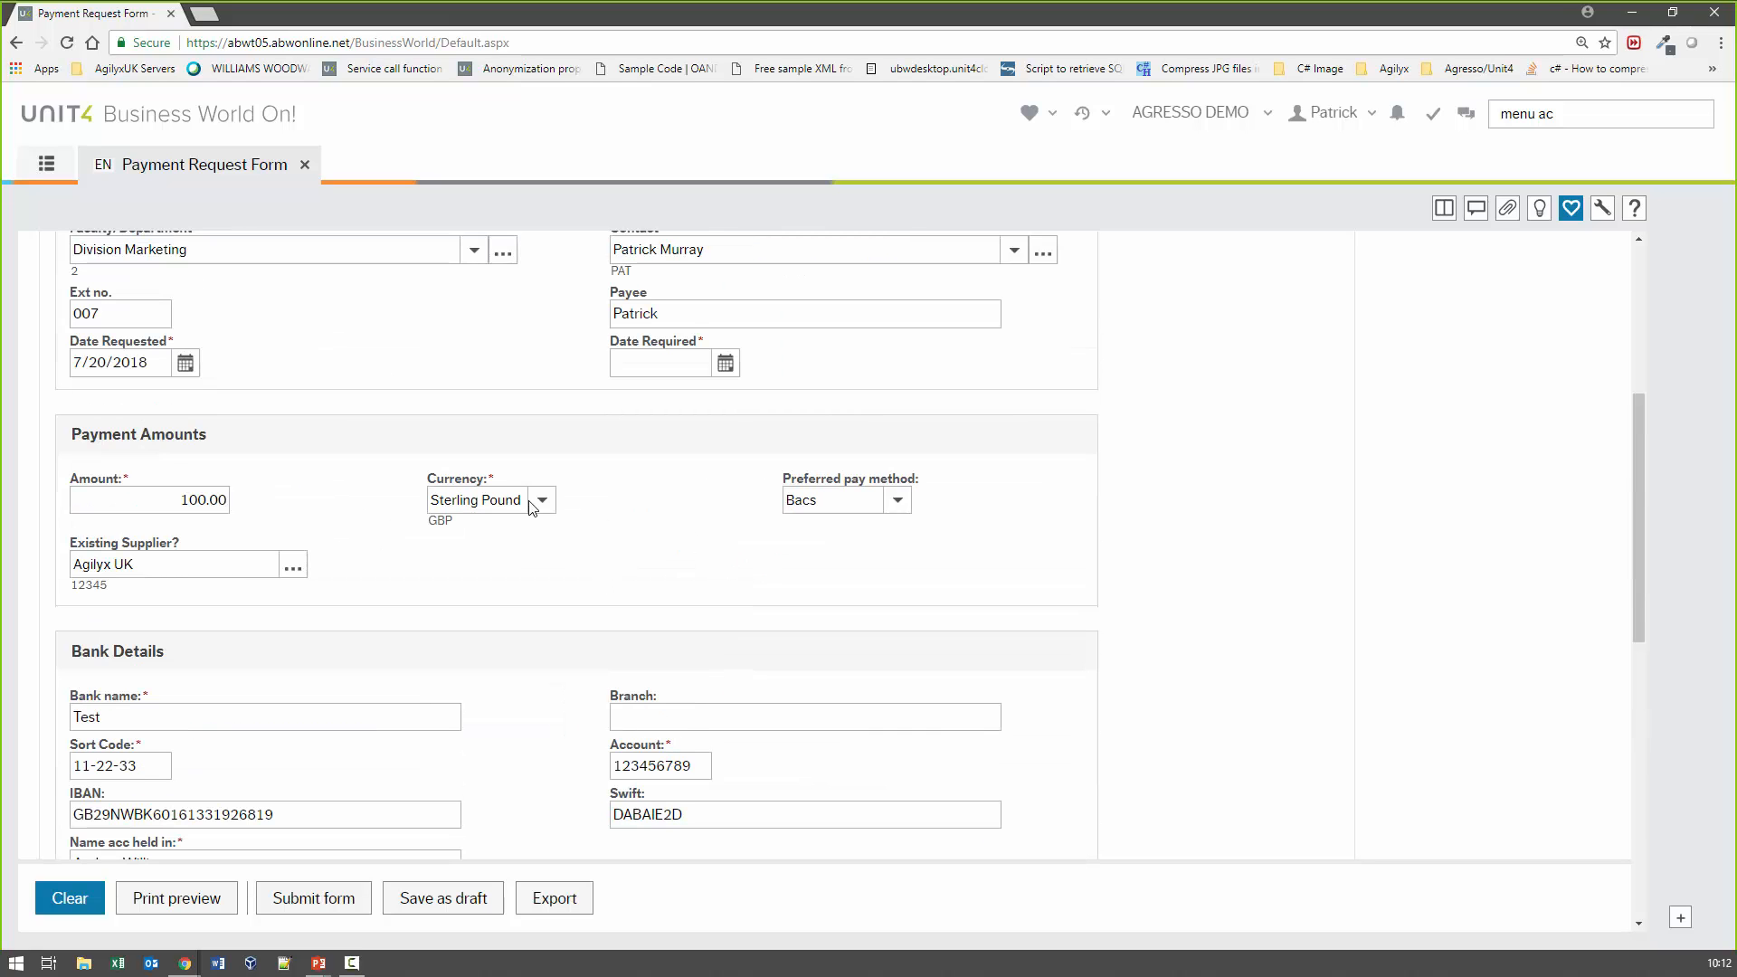
{"action": "scroll", "coordinate": [391, 405], "scroll_direction": "up", "scroll_amount": 1}
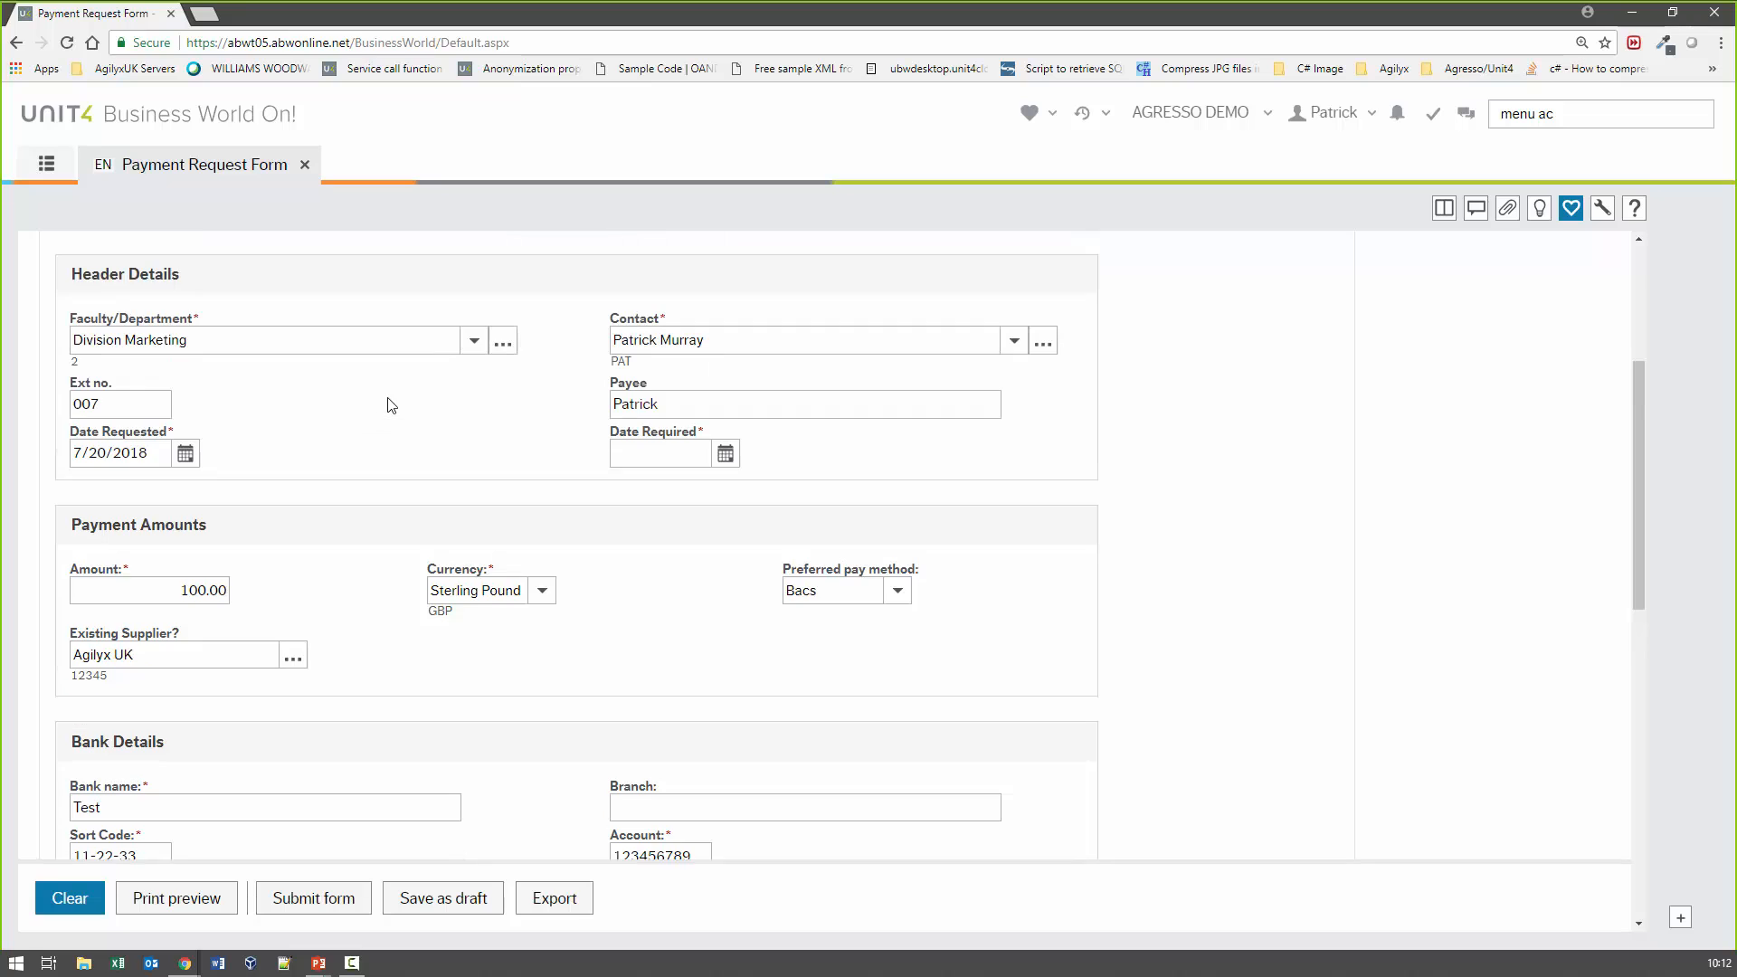
{"action": "left_click", "coordinate": [725, 453]}
{"action": "left_click", "coordinate": [703, 646]}
{"action": "scroll", "coordinate": [1072, 624], "scroll_direction": "down", "scroll_amount": 5}
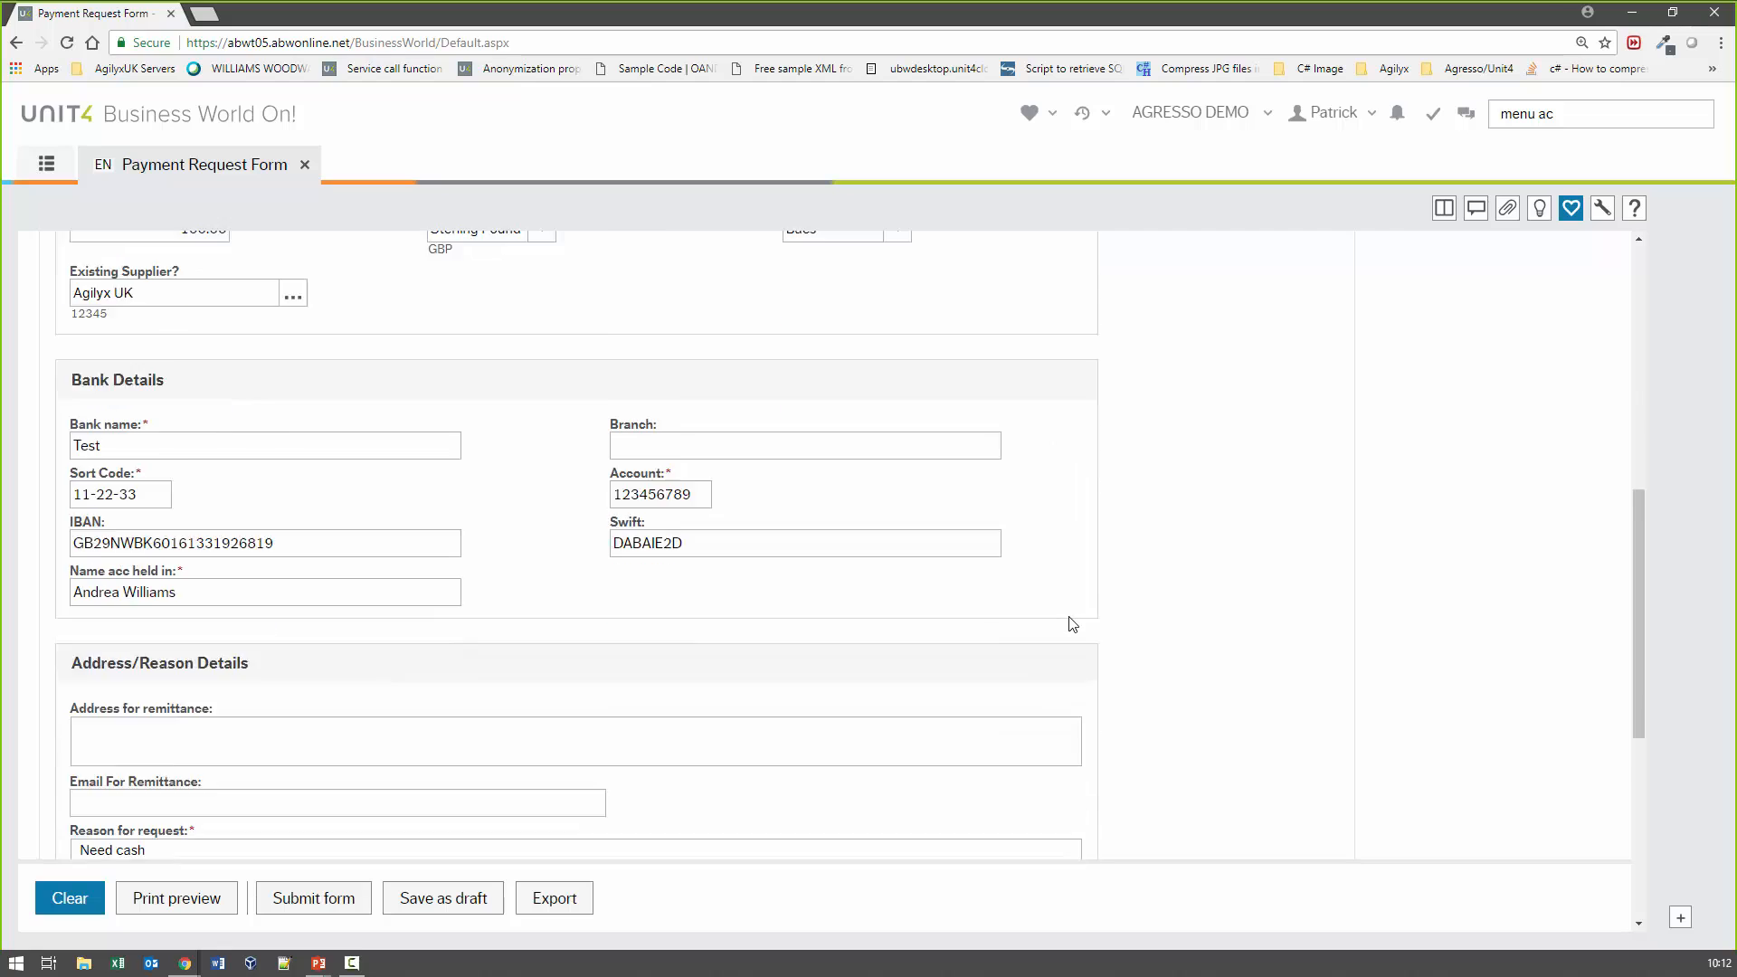
{"action": "scroll", "coordinate": [1072, 624], "scroll_direction": "down", "scroll_amount": 5}
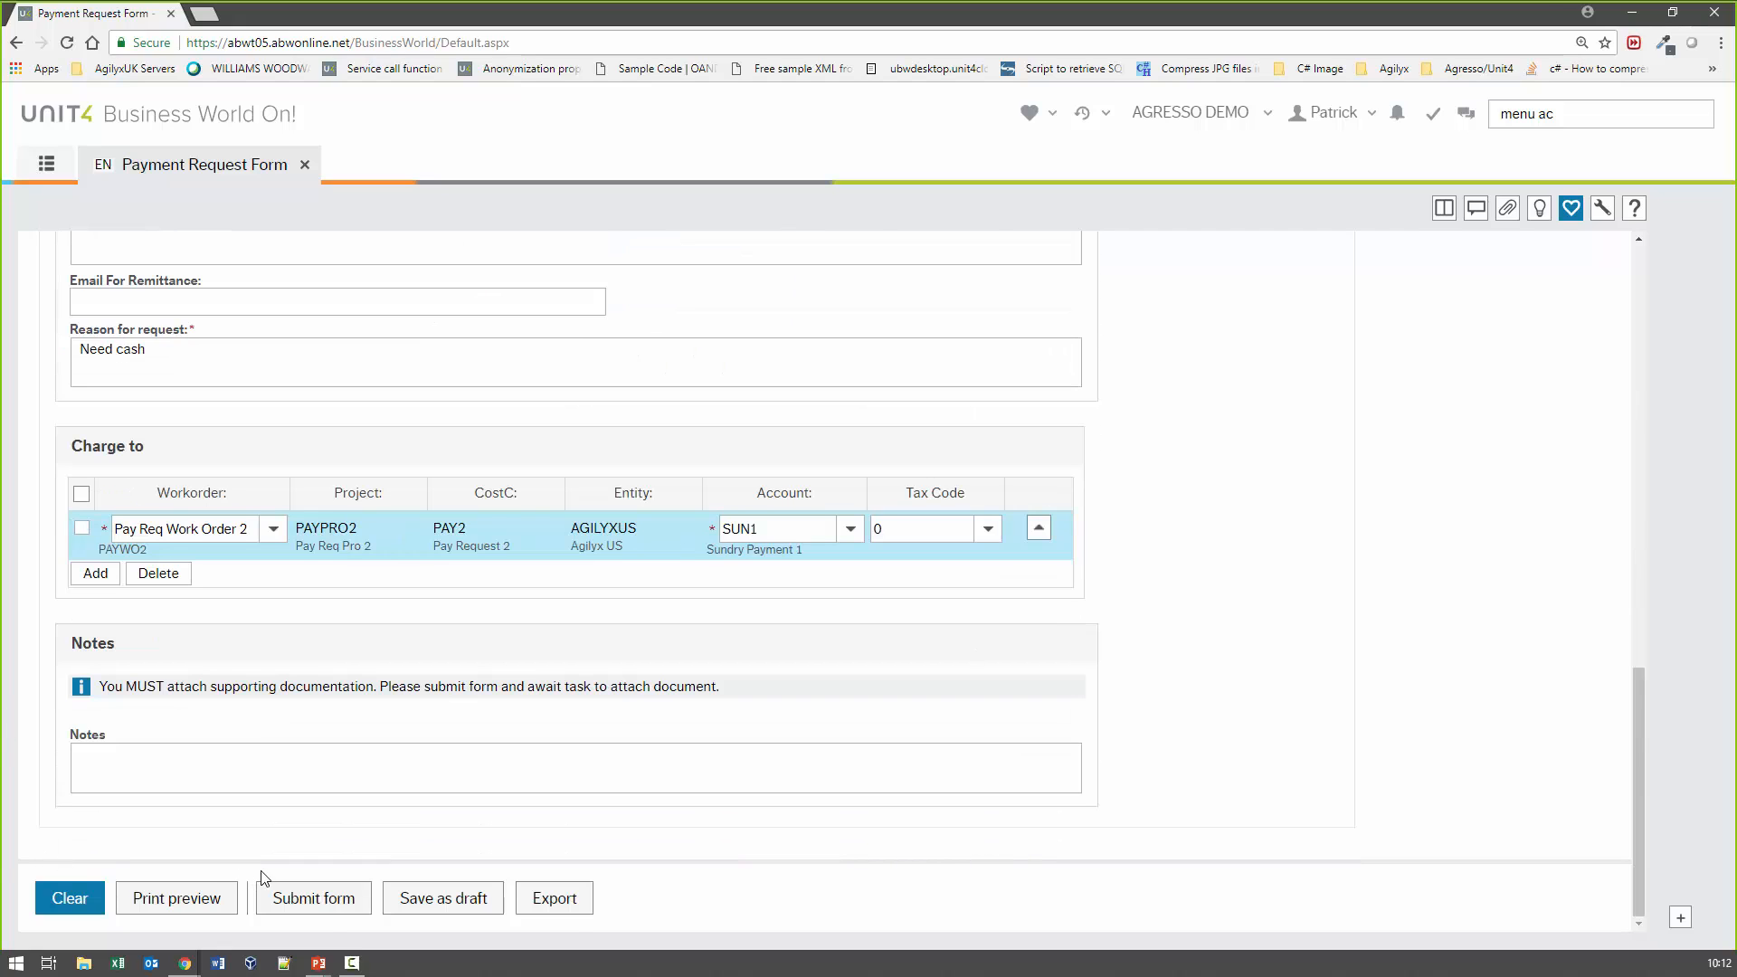
{"action": "left_click", "coordinate": [316, 898]}
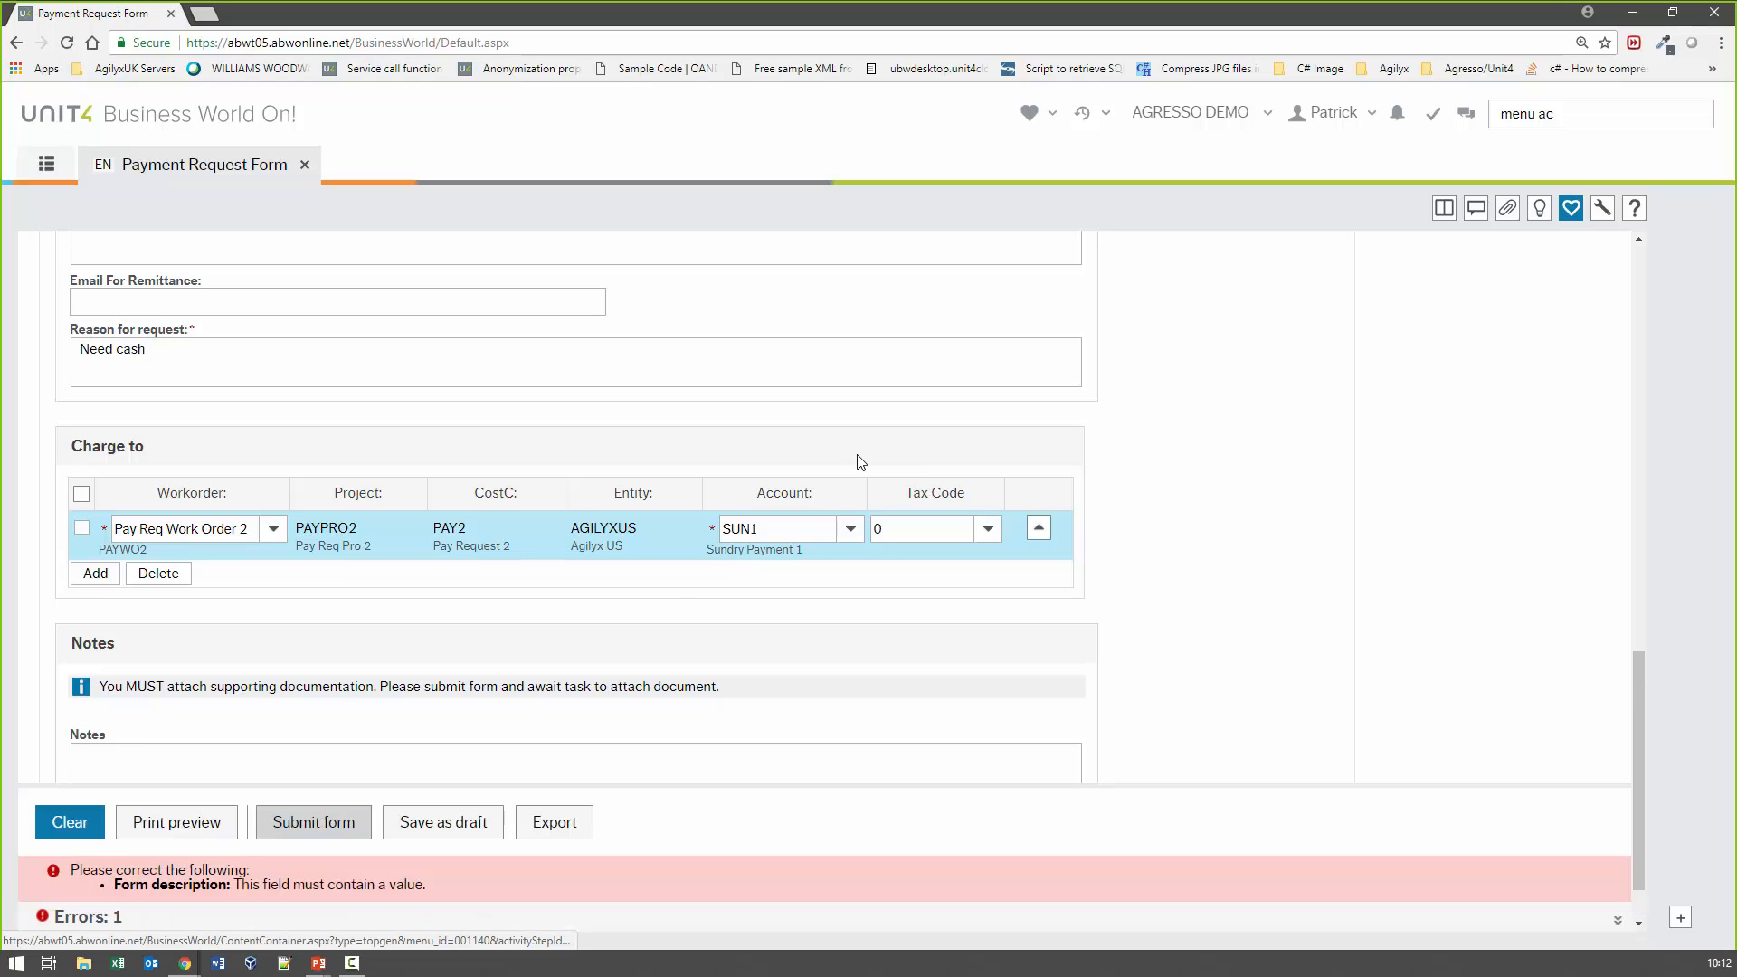
Enter Test Form as the form description and submit the payment request form
{"action": "scroll", "coordinate": [477, 539], "scroll_direction": "up", "scroll_amount": 10}
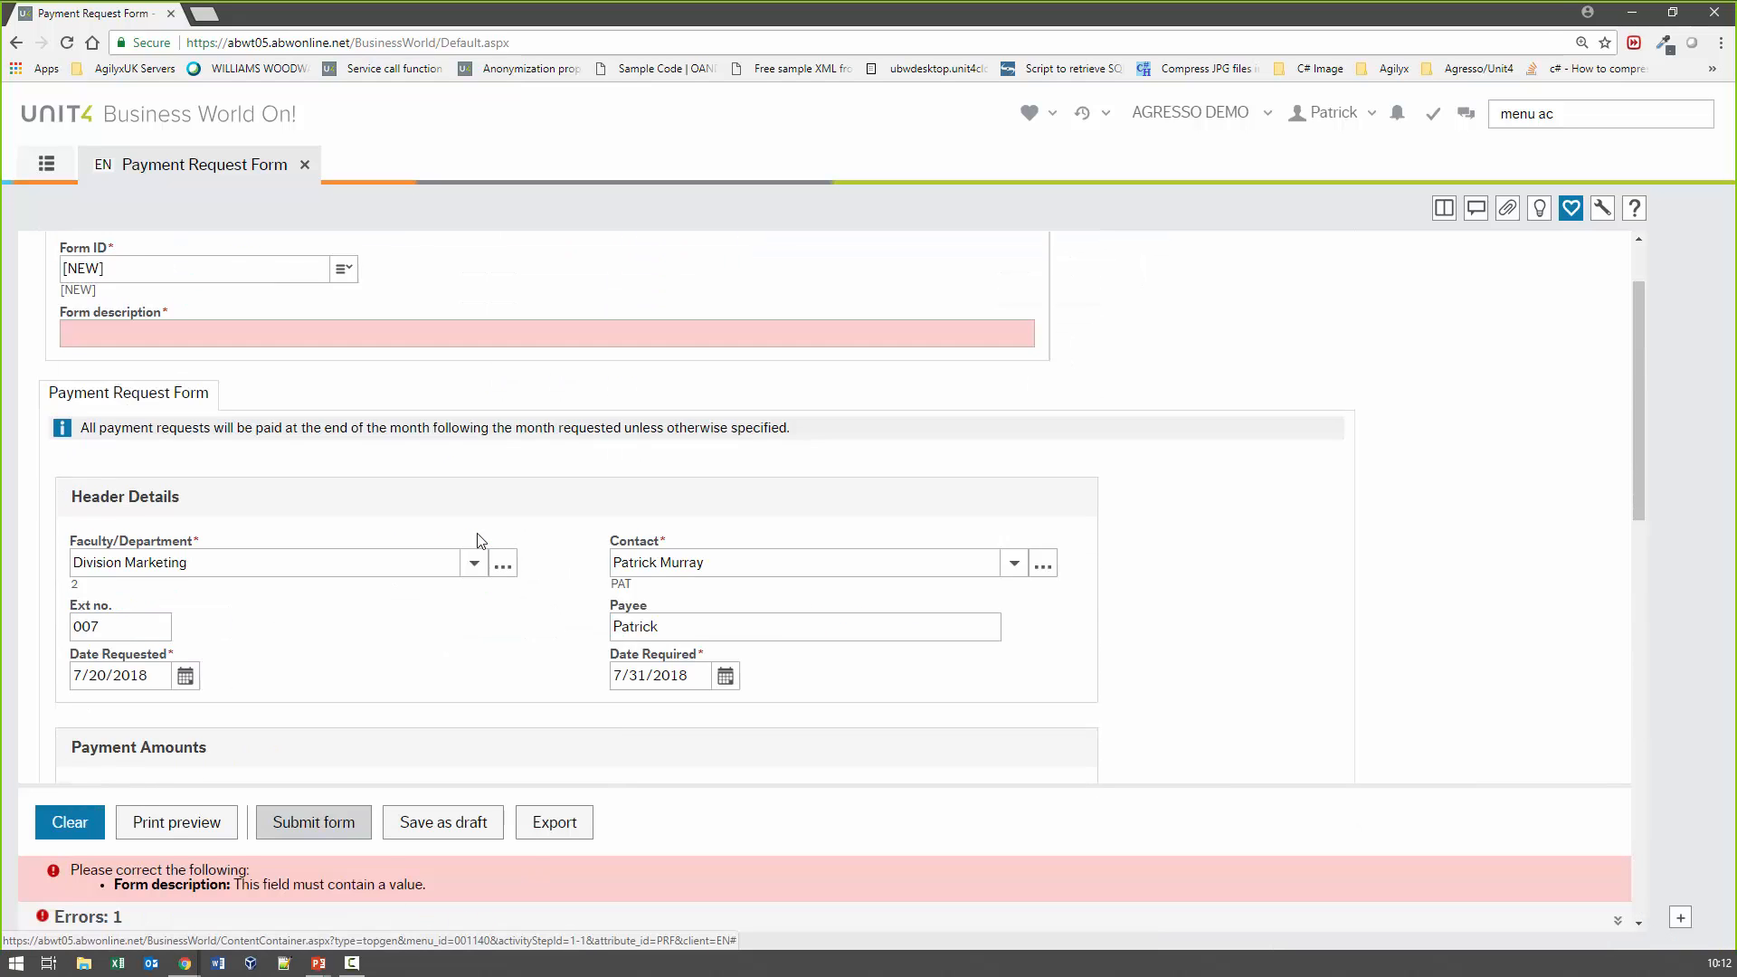
{"action": "left_click", "coordinate": [110, 434]}
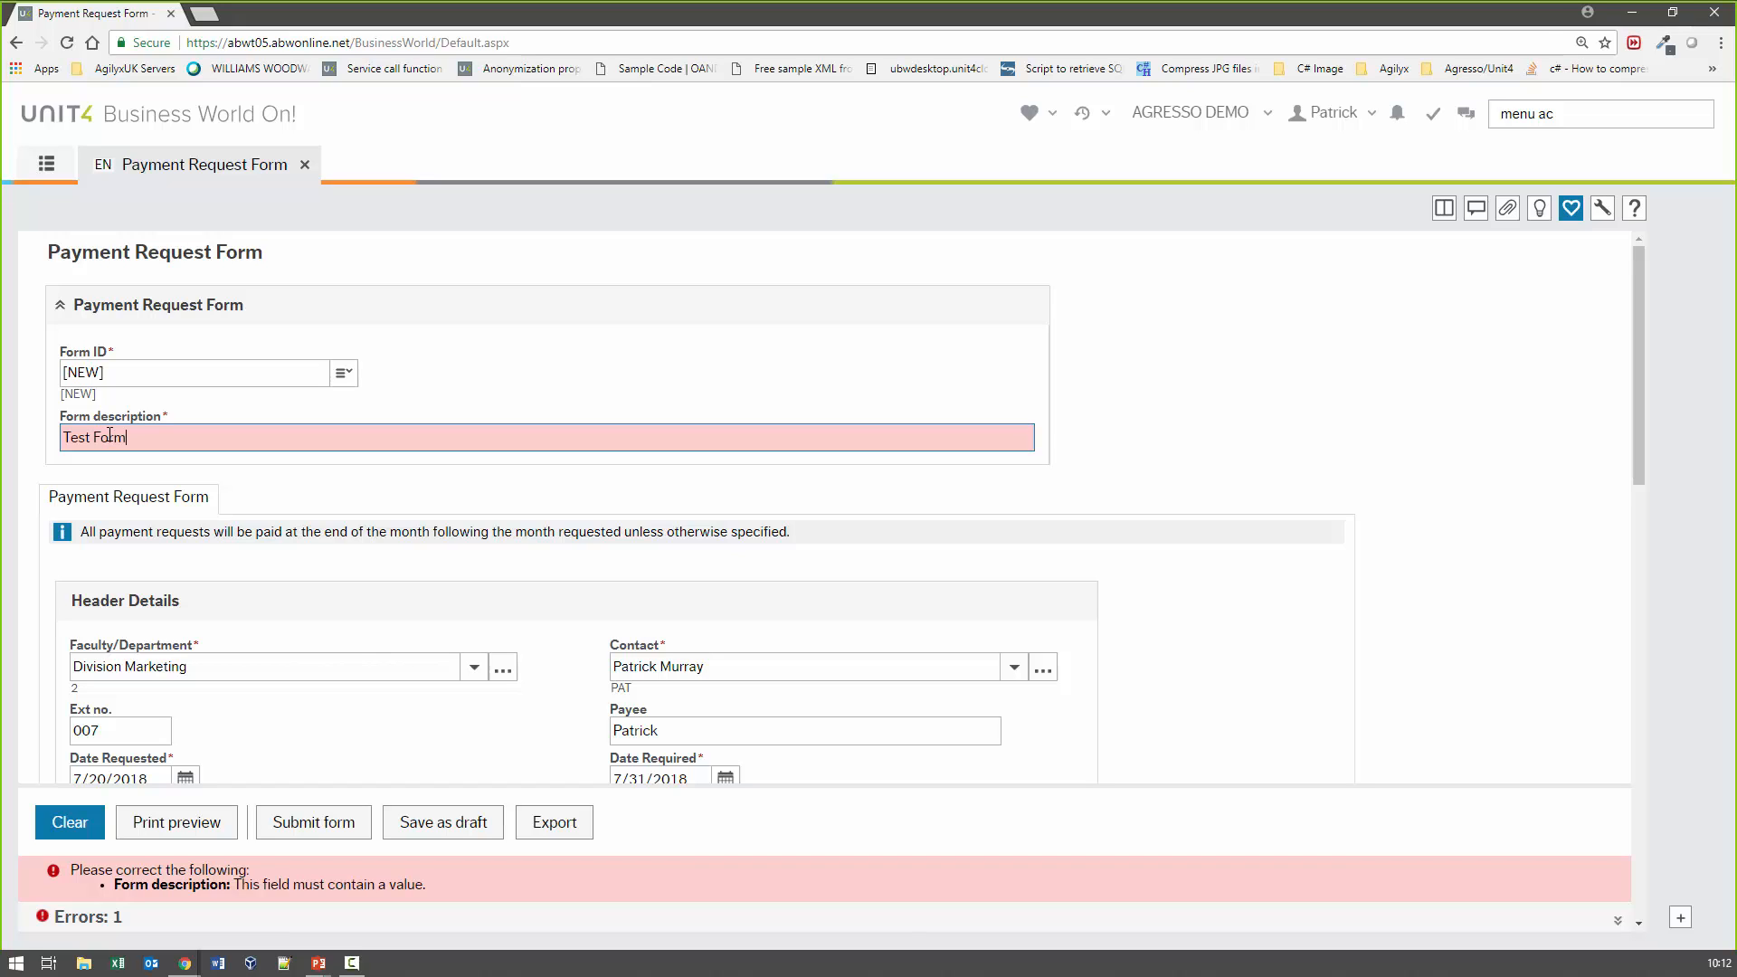
{"action": "left_click", "coordinate": [321, 903]}
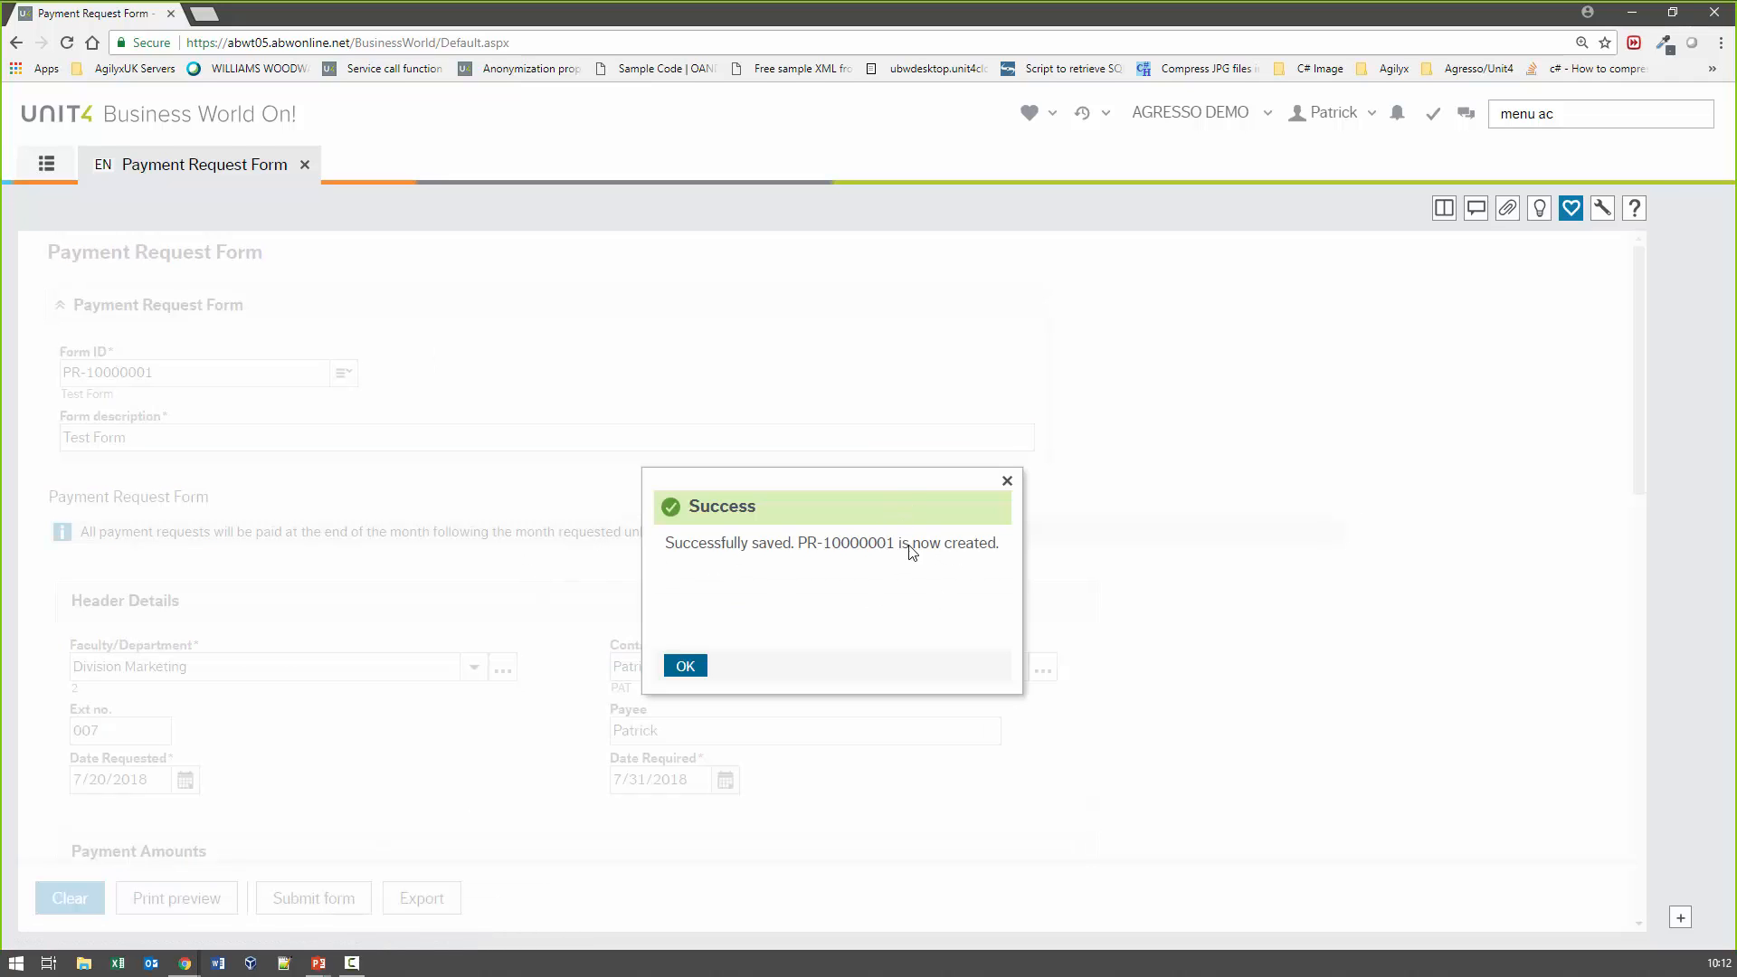
{"action": "double_click", "coordinate": [836, 548]}
{"action": "left_click_drag", "start_coordinate": [836, 548], "coordinate": [799, 548]}
{"action": "left_click", "coordinate": [685, 667]}
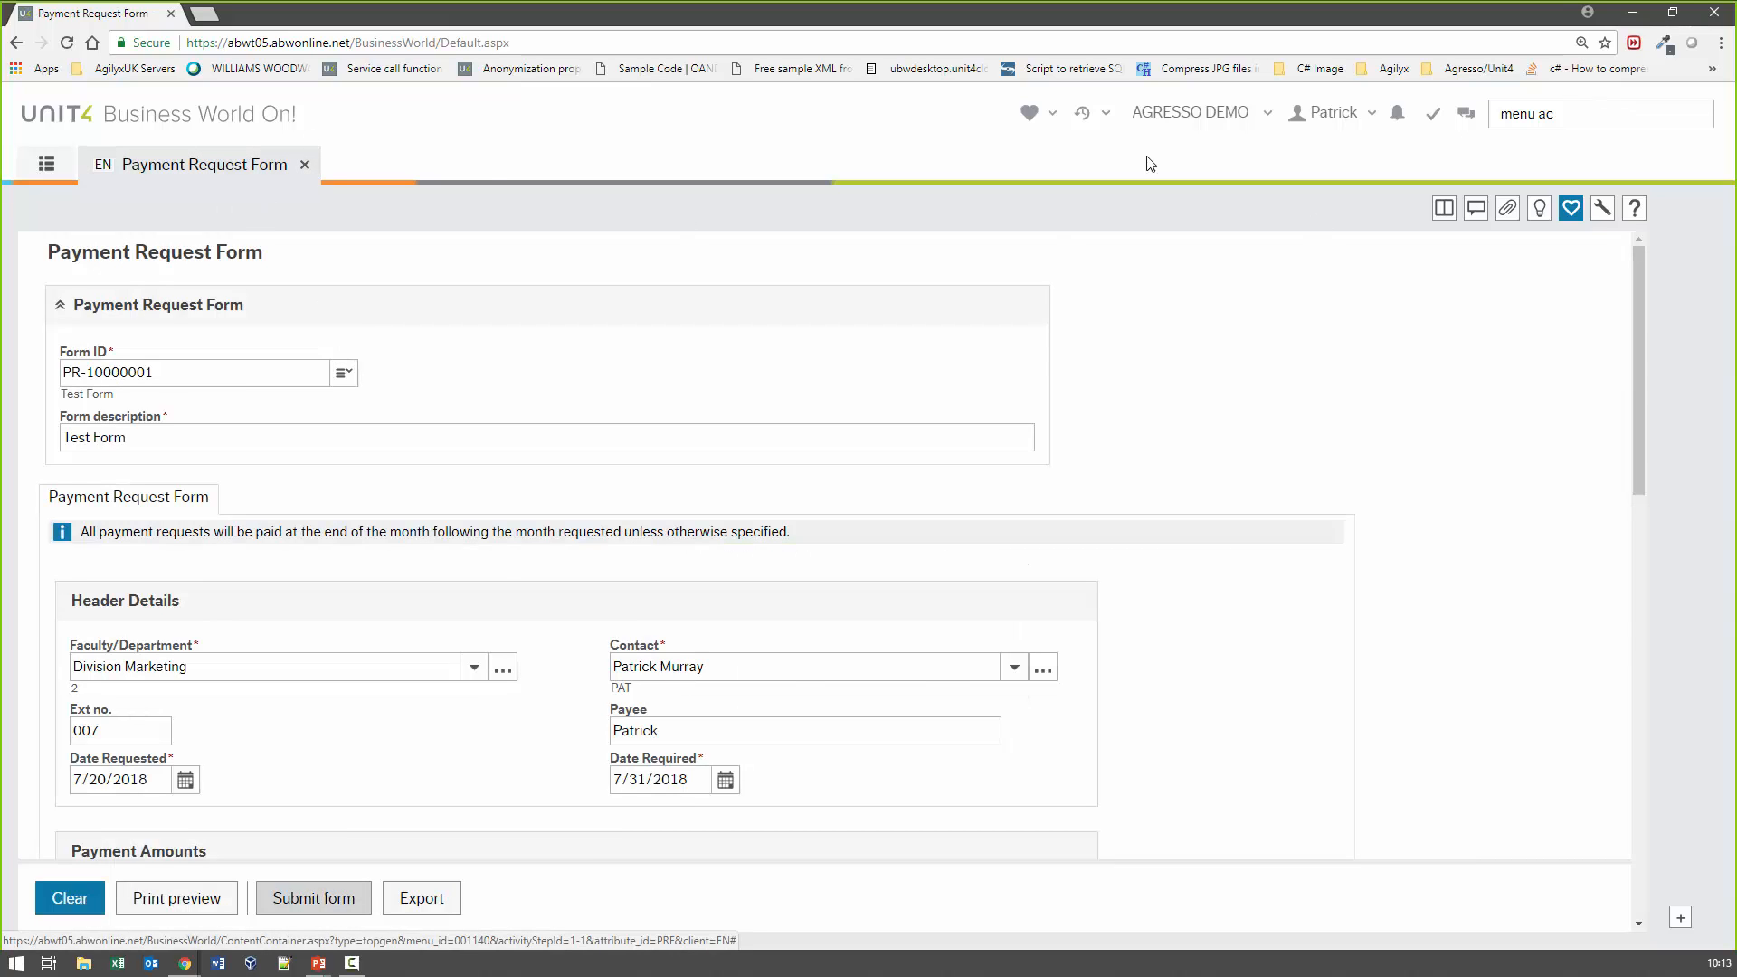
Close the Payment Request Form, then find and open the Process definition screen
{"action": "left_click", "coordinate": [305, 164]}
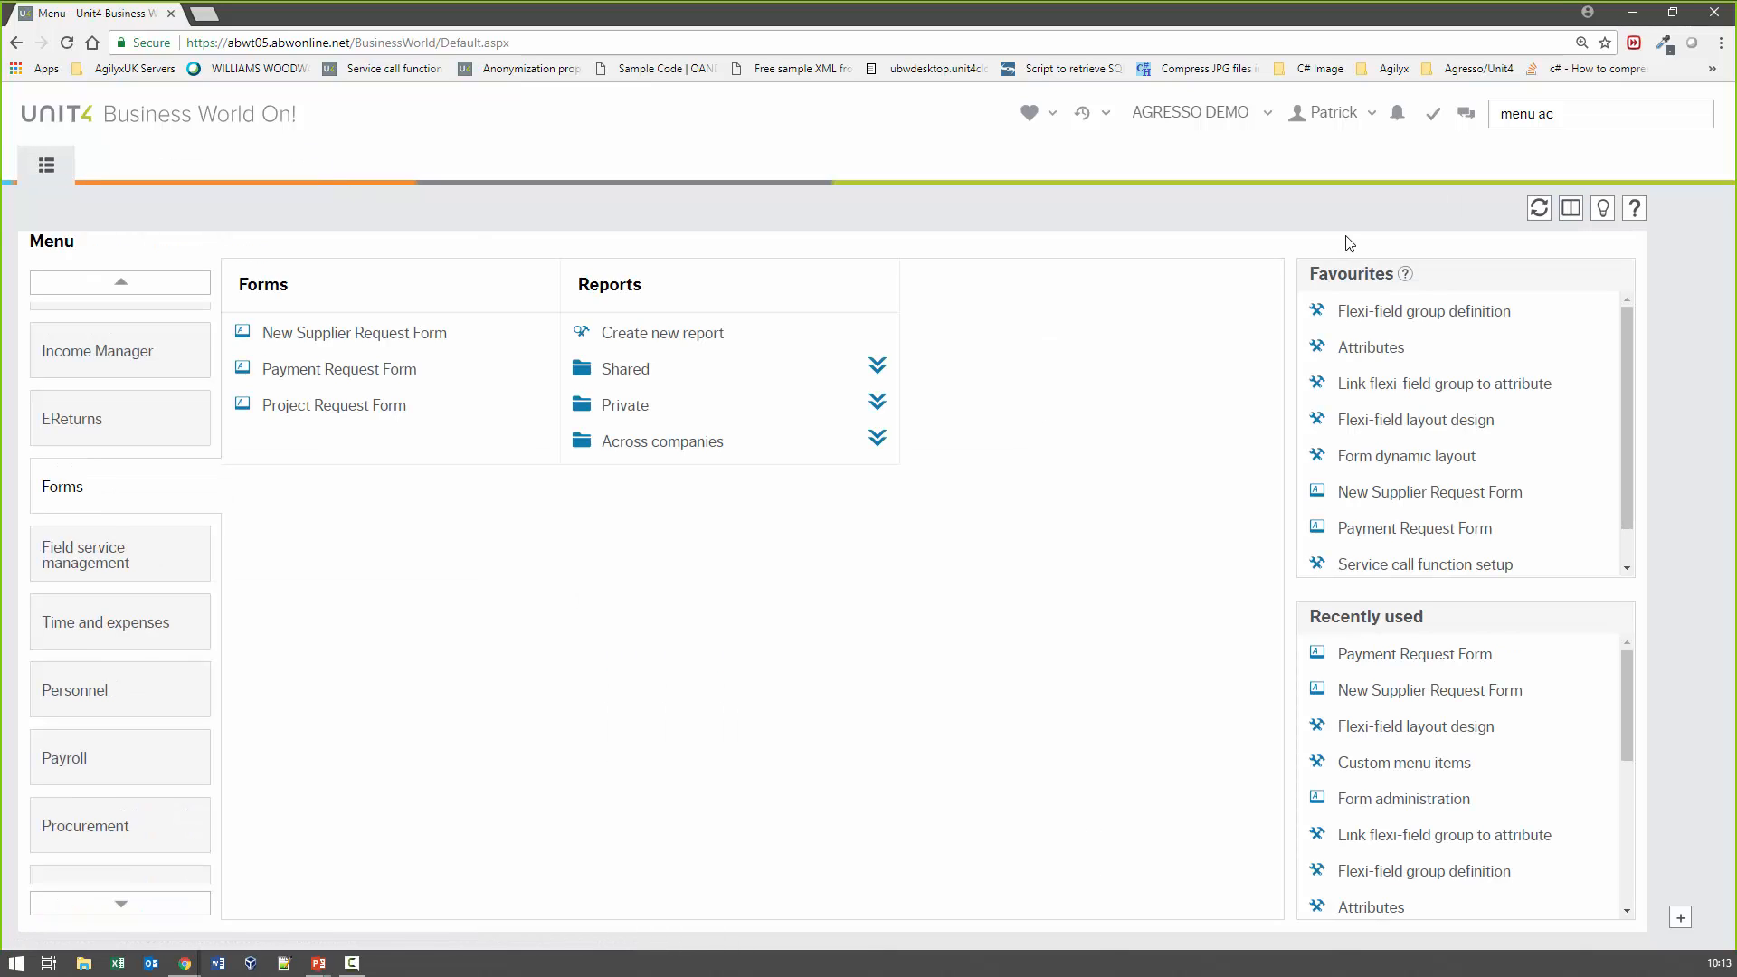
{"action": "left_click", "coordinate": [1601, 116]}
{"action": "type", "text": "proces"}
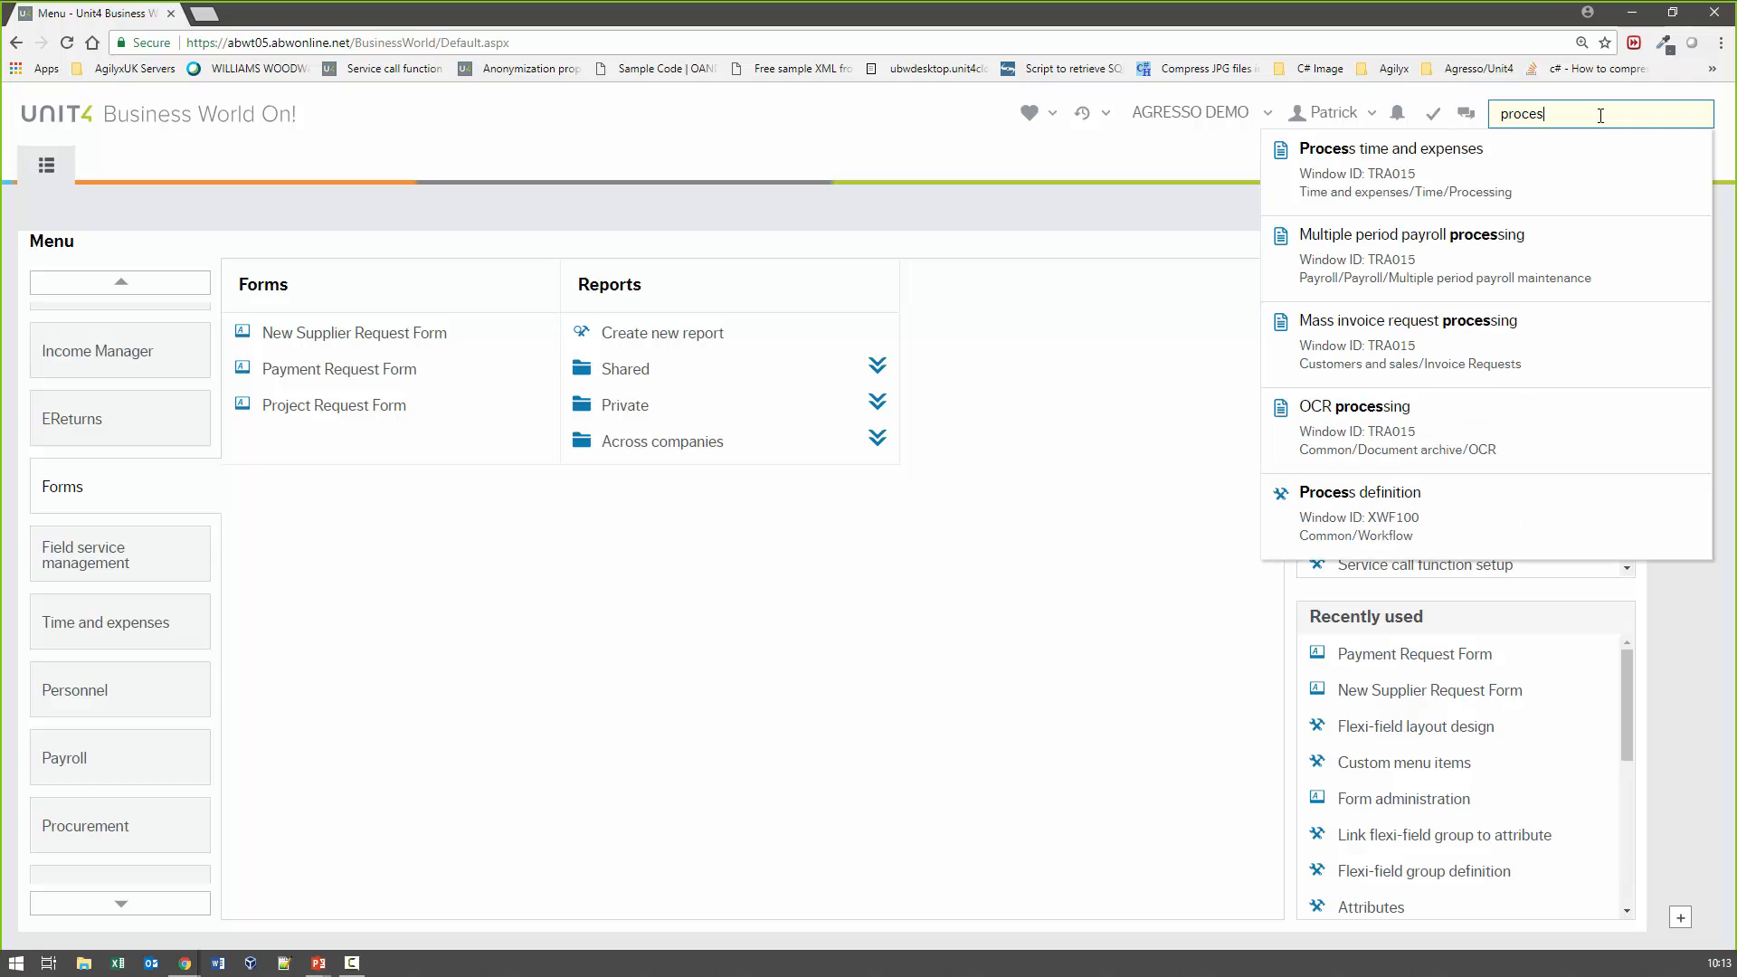
{"action": "left_click", "coordinate": [1483, 534]}
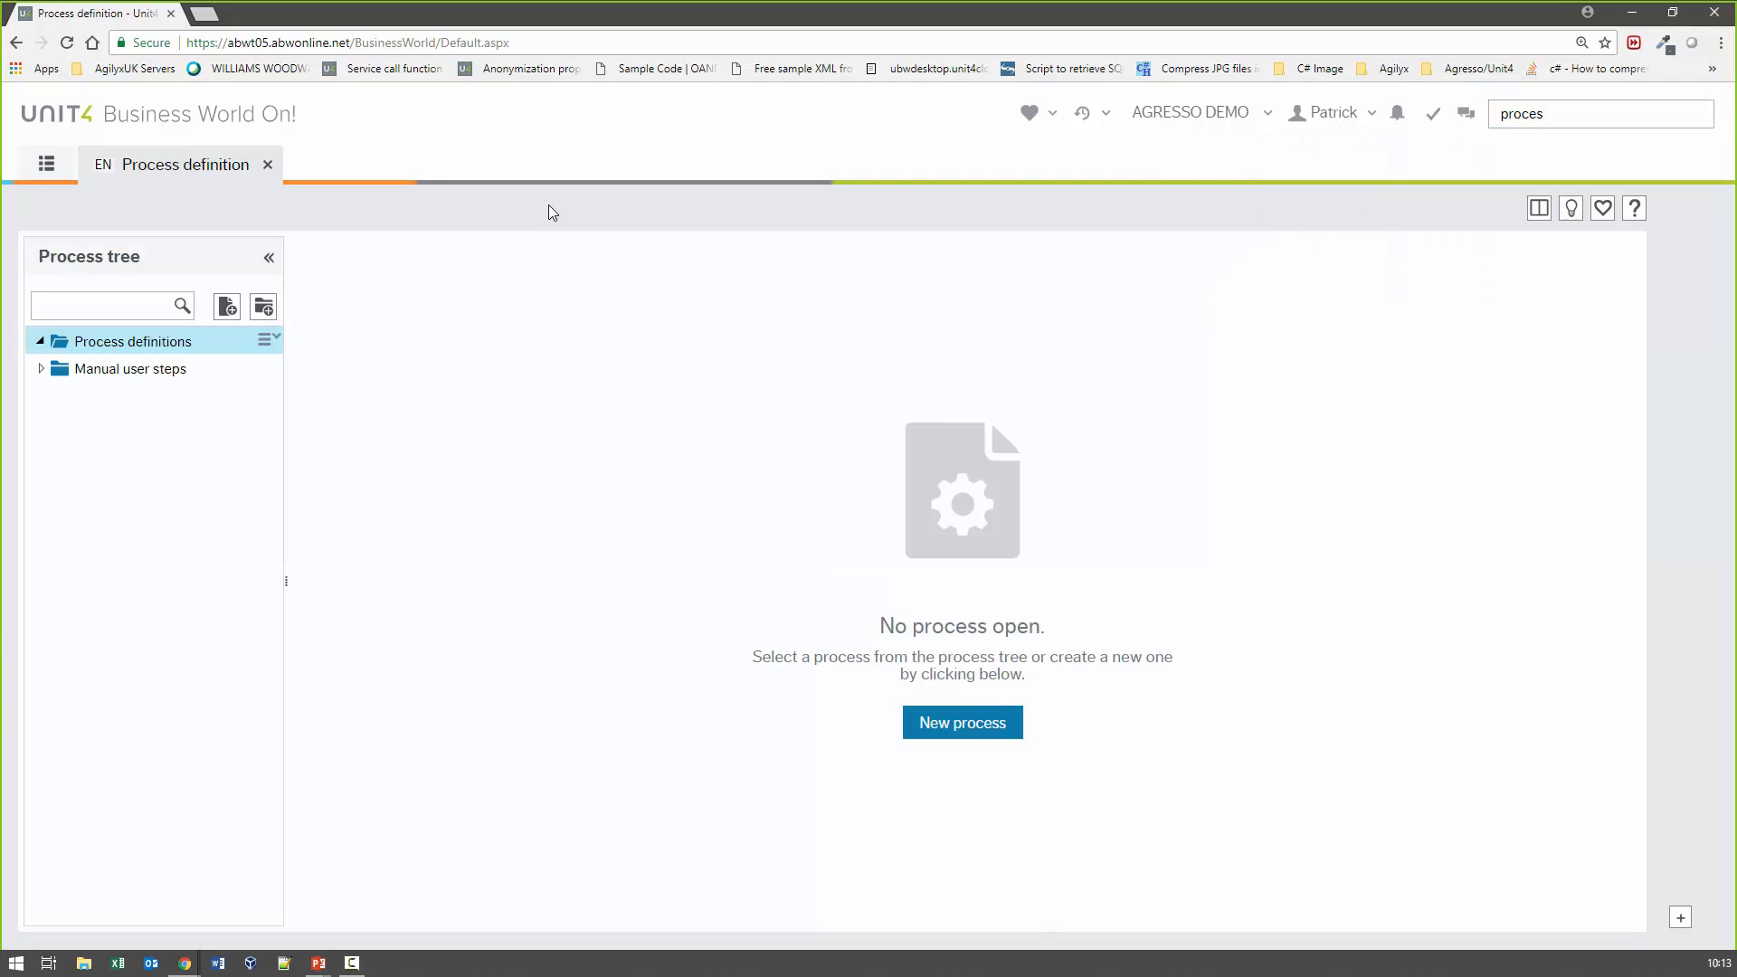
Open the Payment Request Form workflow from the Forms folder under Process definitions
{"action": "left_click", "coordinate": [40, 341]}
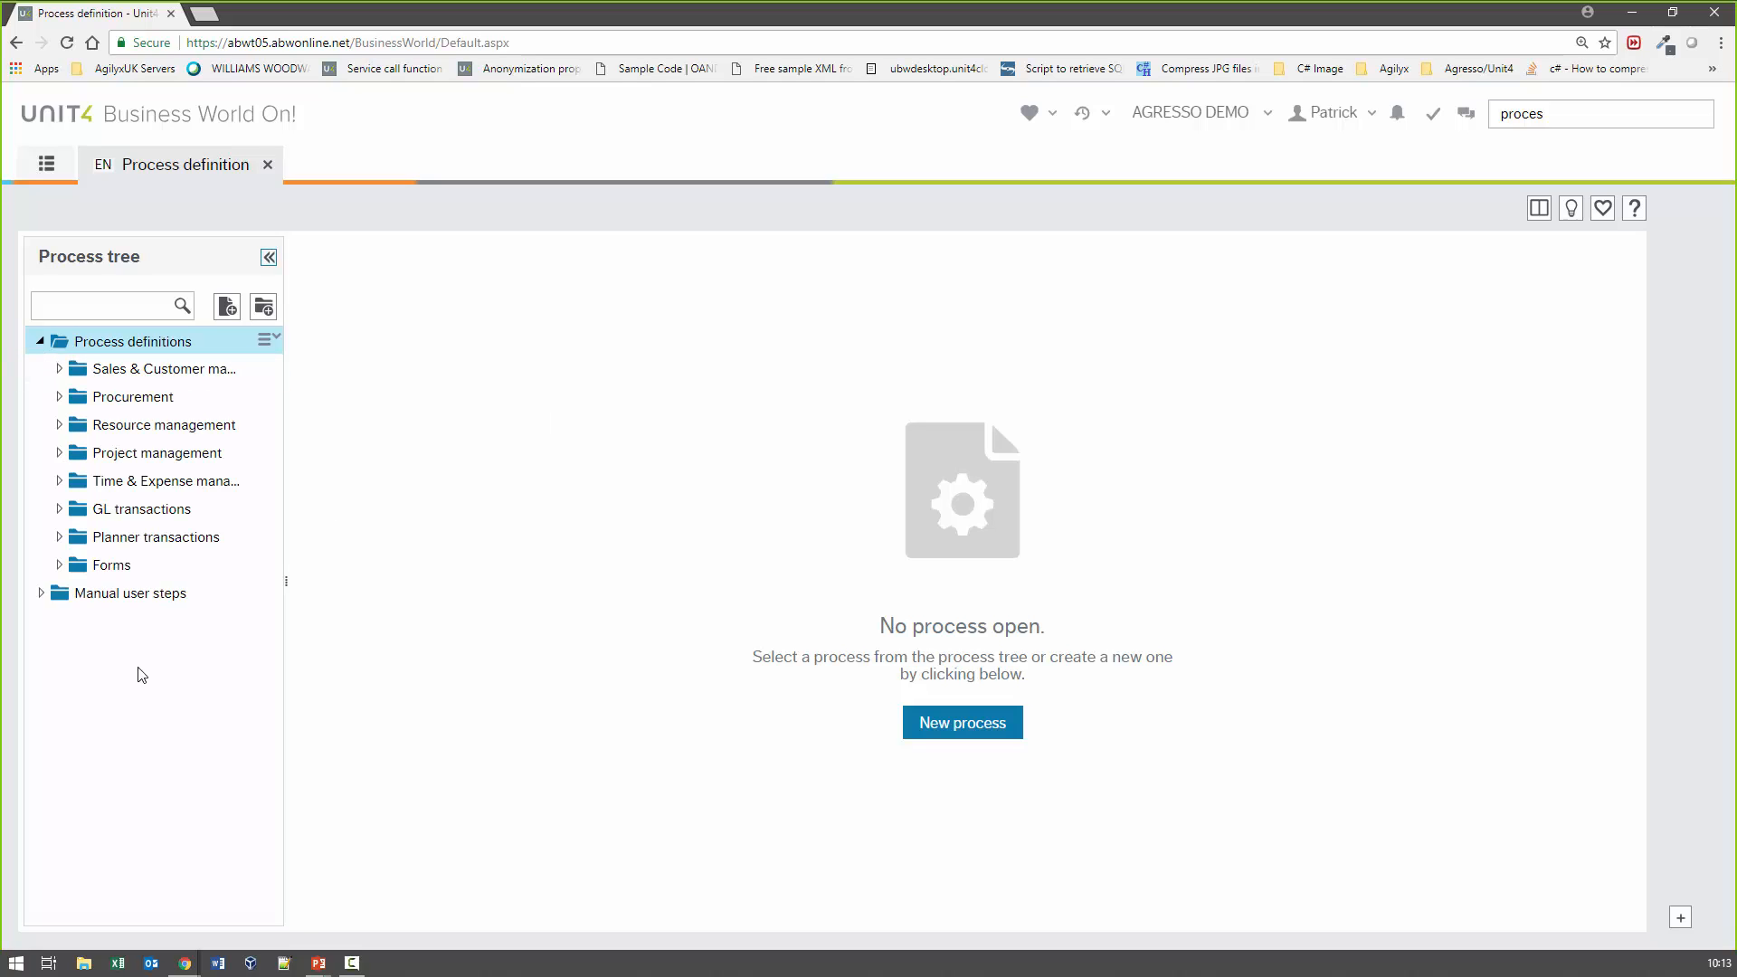
{"action": "left_click", "coordinate": [59, 565]}
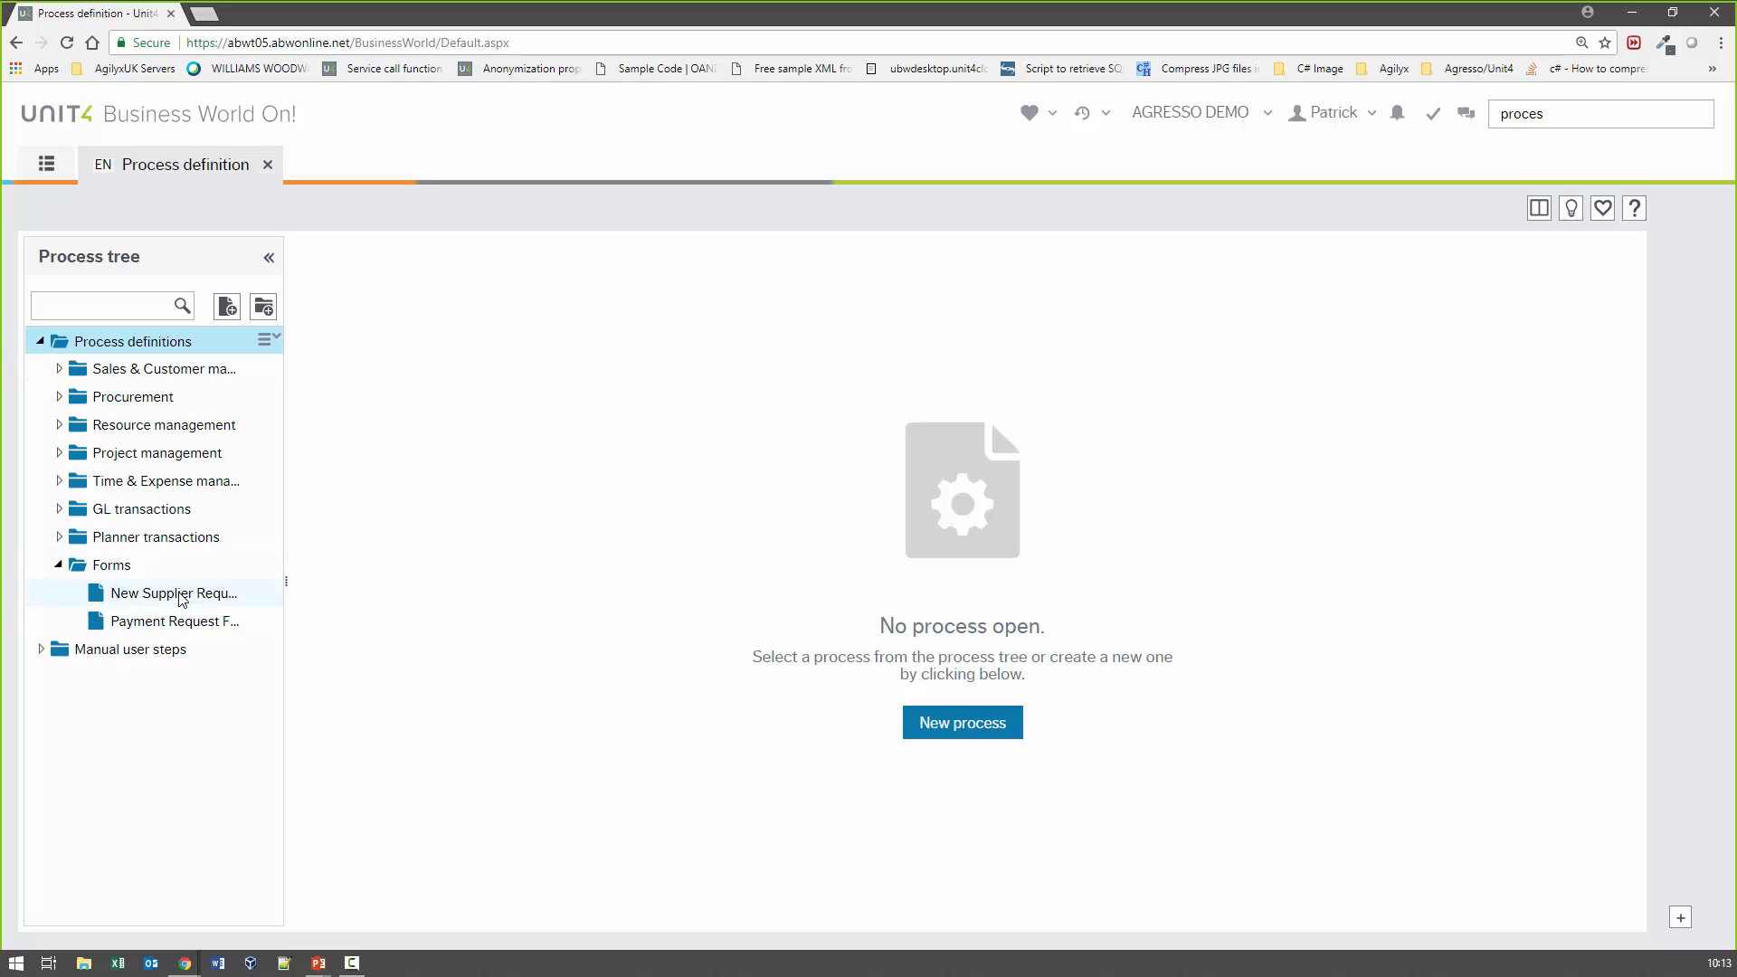
{"action": "left_click", "coordinate": [178, 630]}
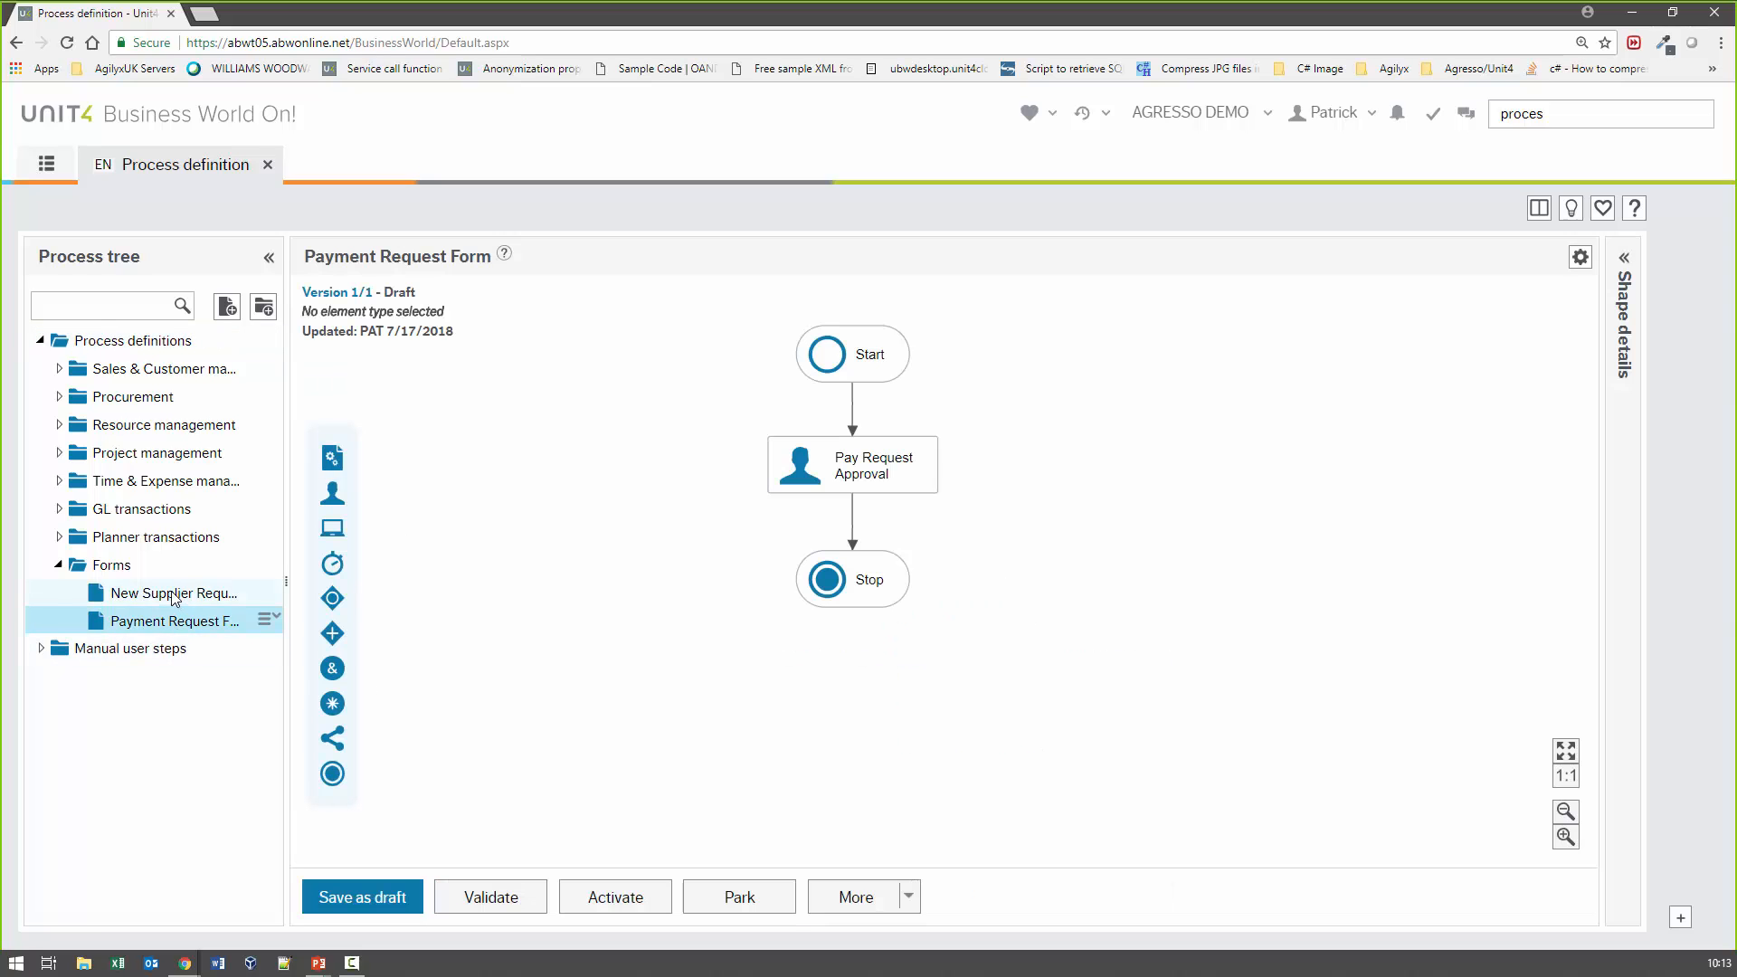
Open the New Supplier Request workflow fitted to view and show the details of its Create Supplier step
{"action": "left_click", "coordinate": [175, 597]}
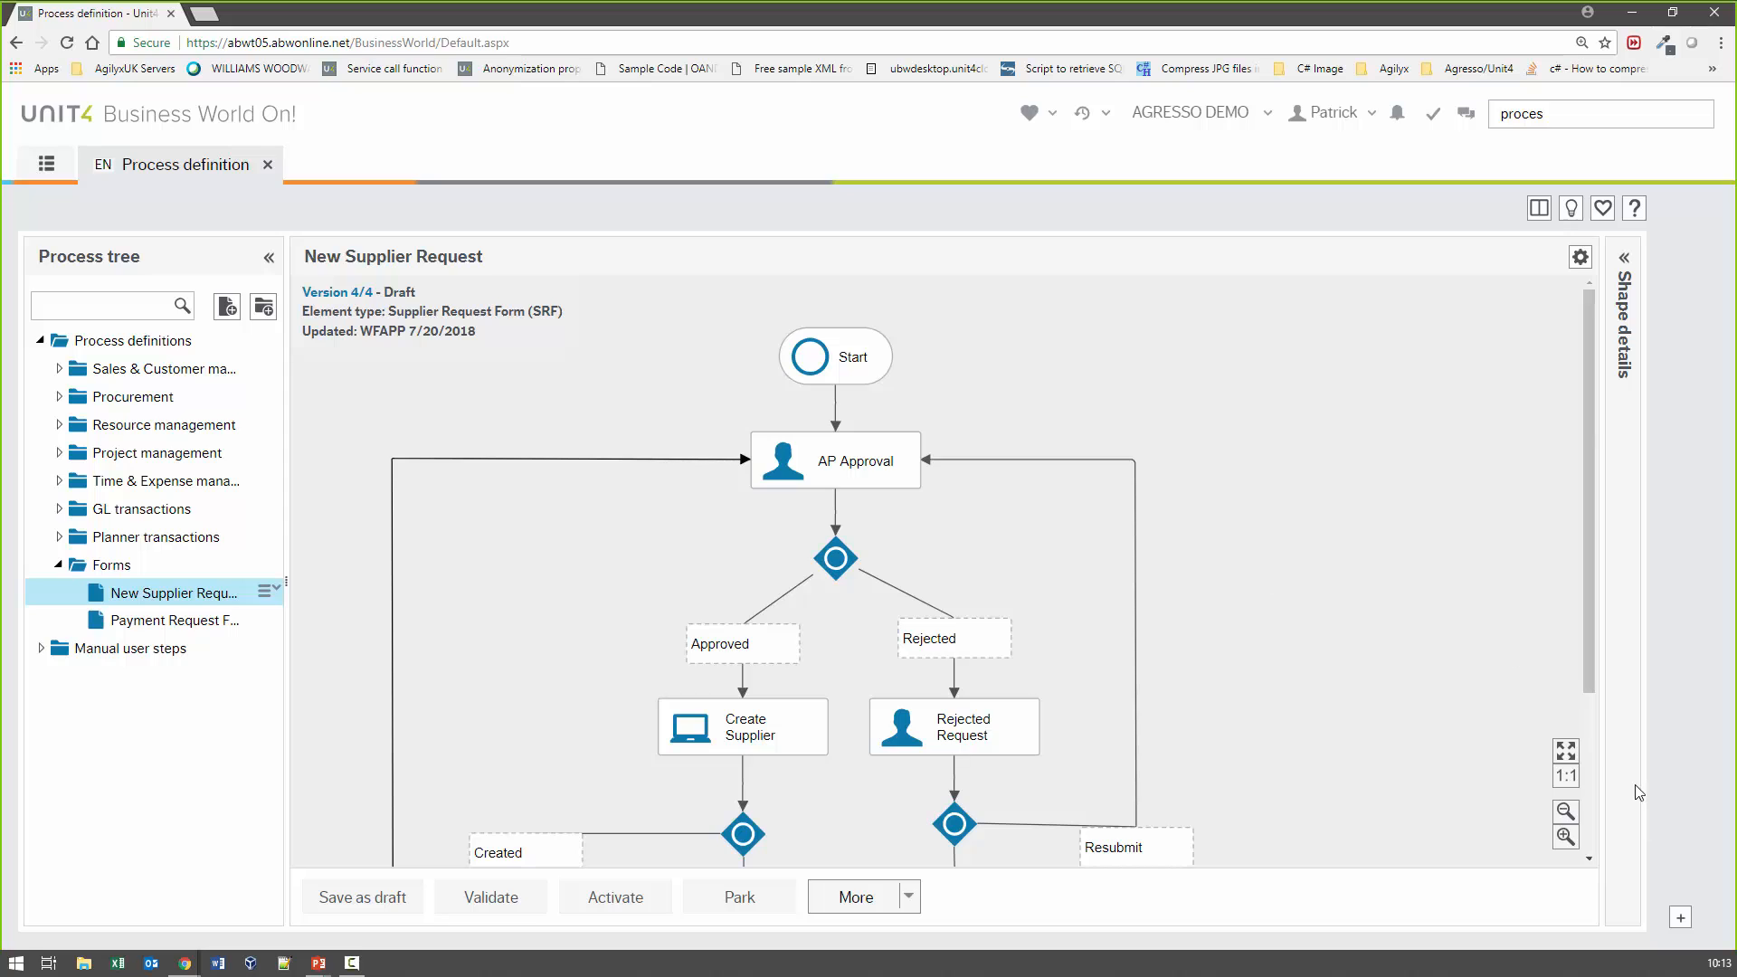
{"action": "left_click", "coordinate": [1566, 753]}
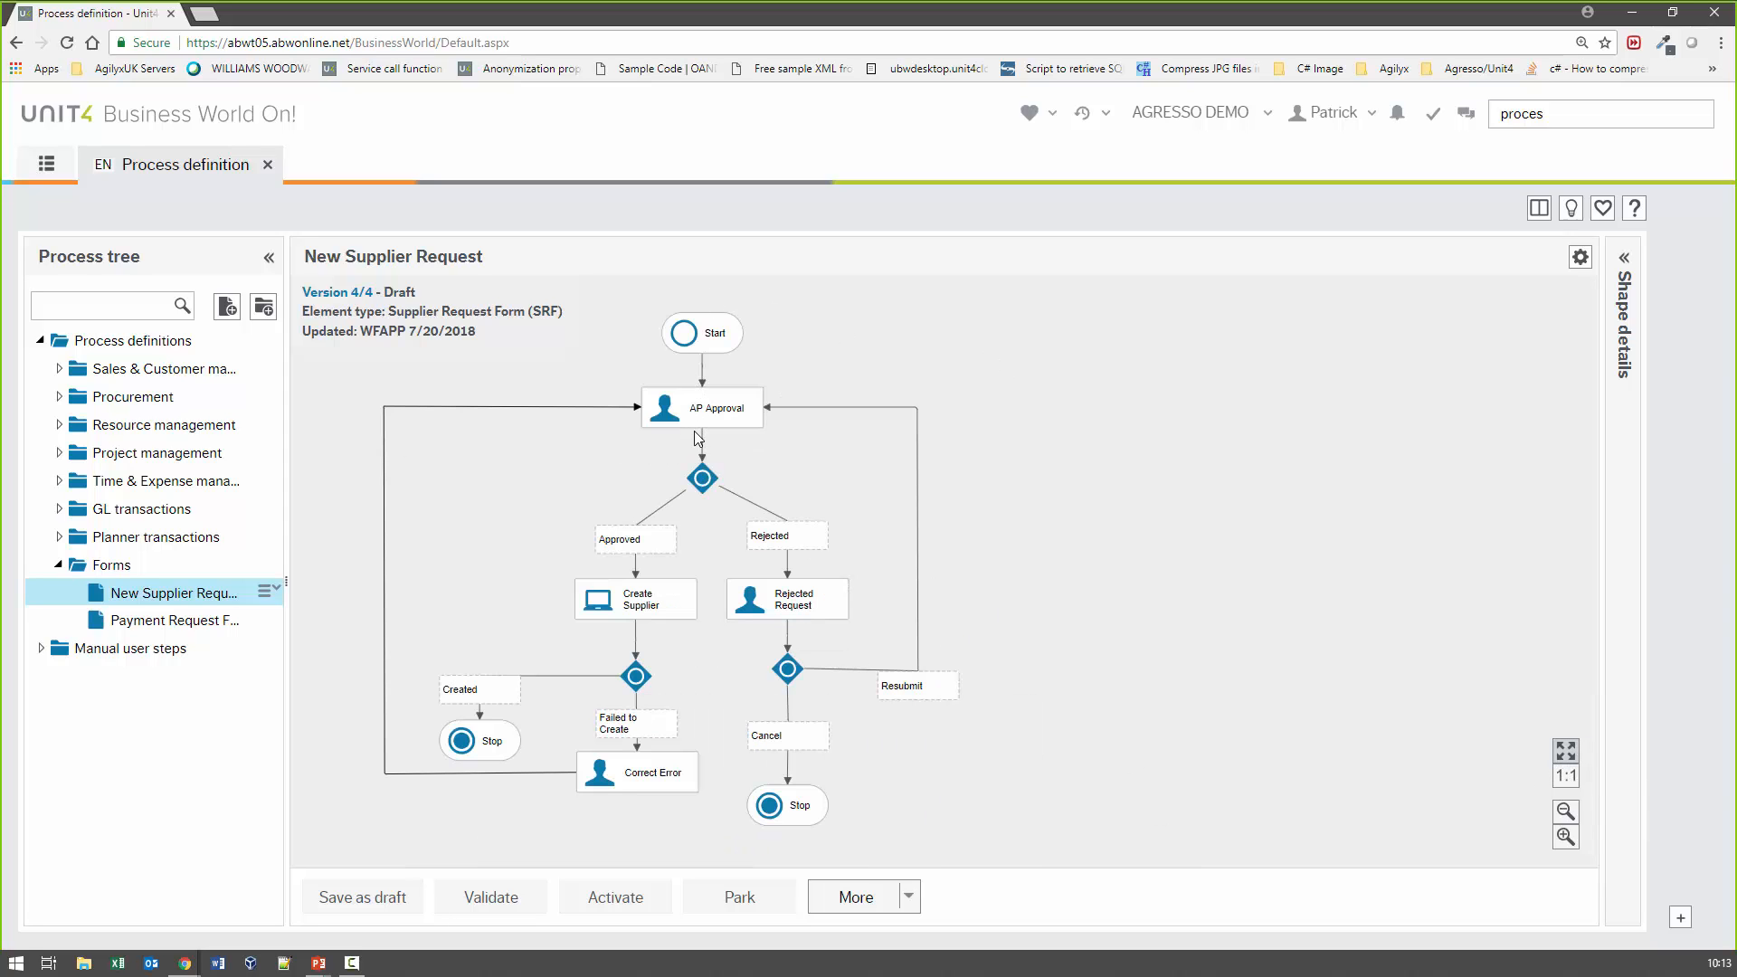
{"action": "left_click", "coordinate": [611, 612]}
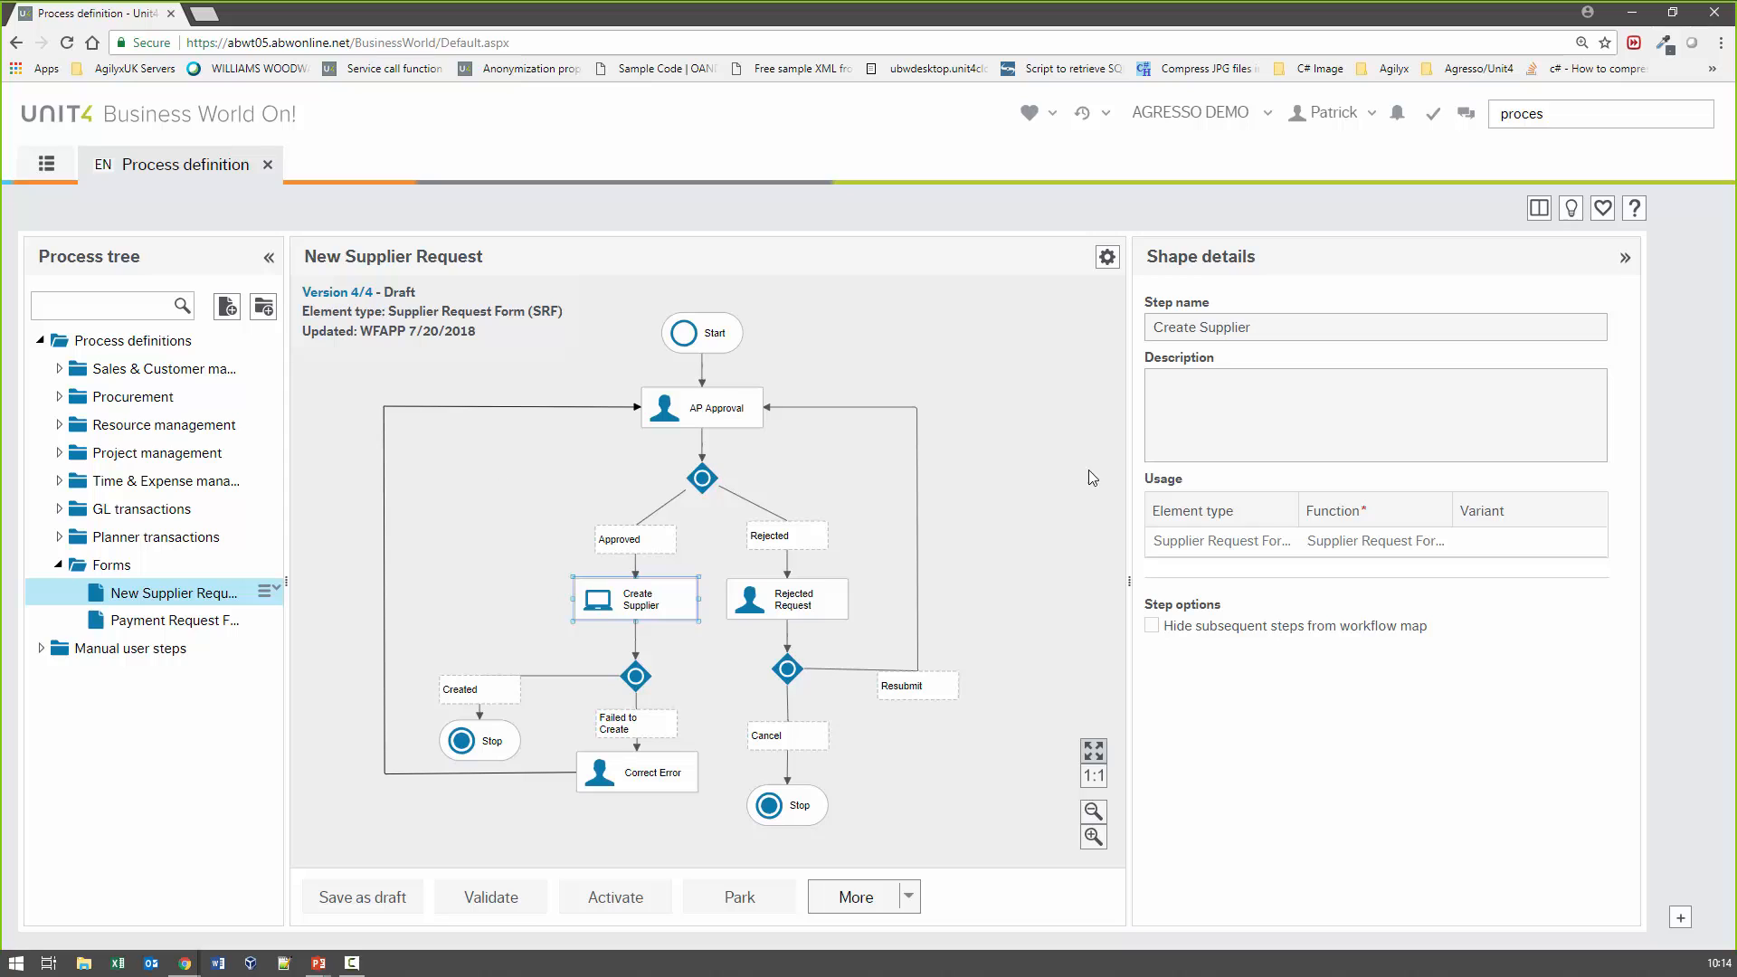
Examine the AP Approval step's setup, actions, deadlines and options in the New Supplier Request workflow
{"action": "left_click", "coordinate": [681, 423]}
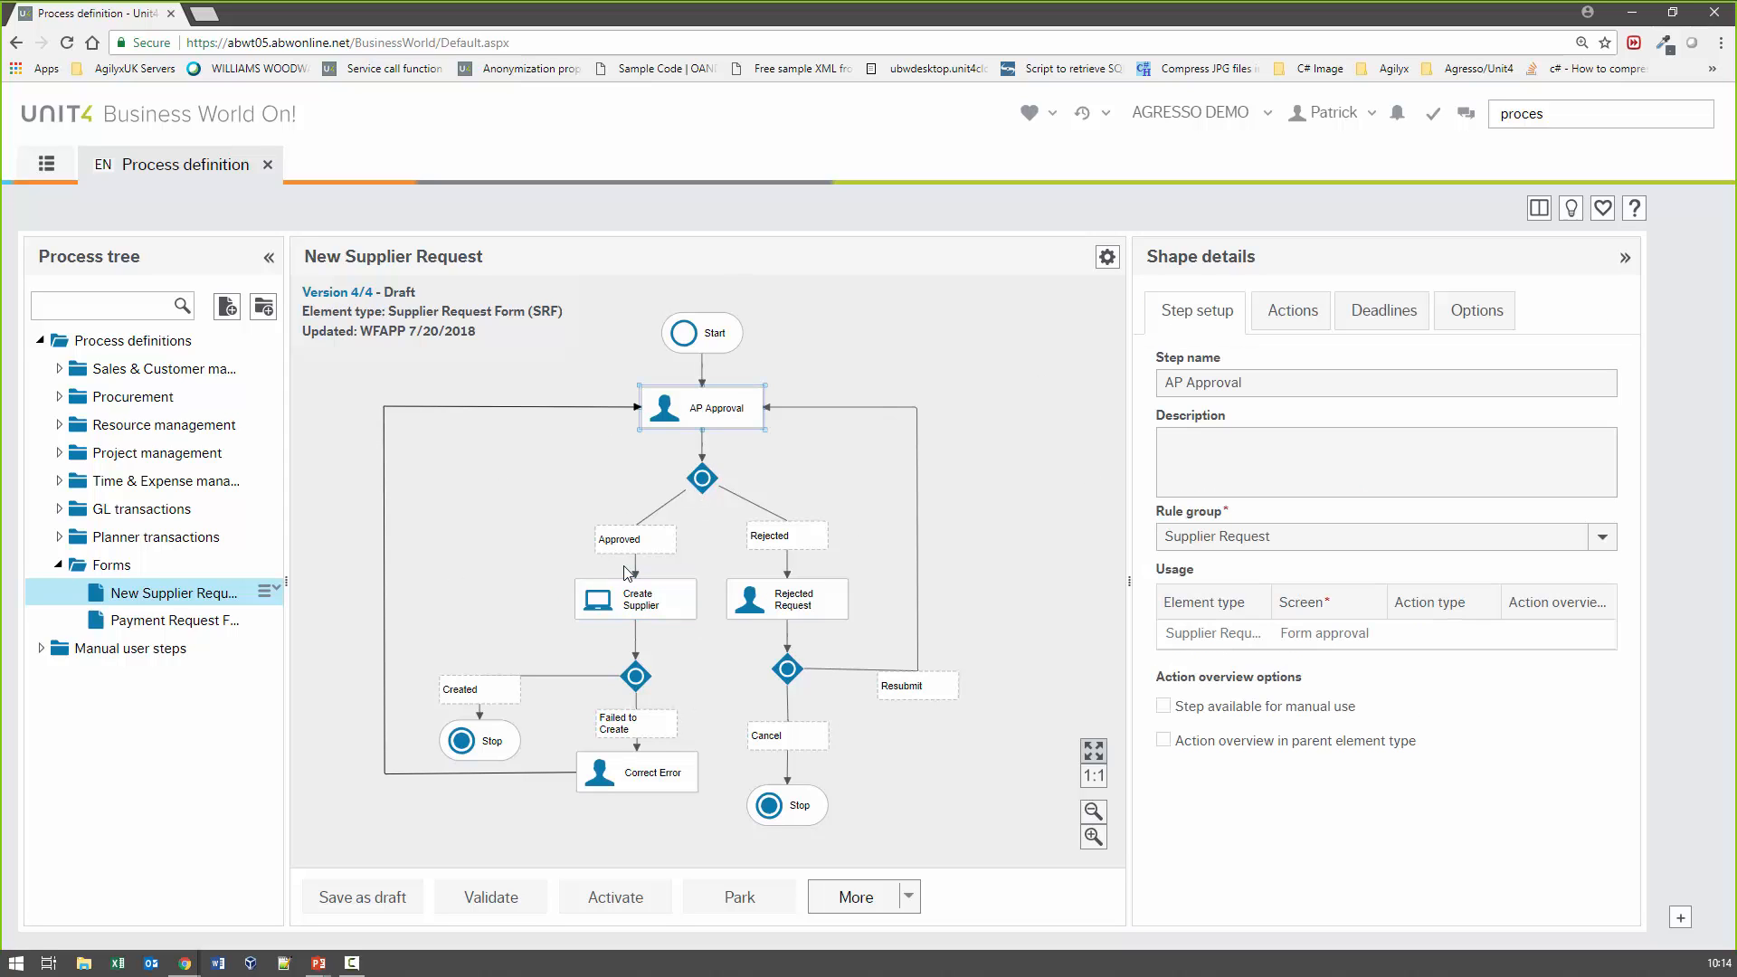
{"action": "left_click", "coordinate": [1293, 316]}
{"action": "left_click", "coordinate": [1194, 312]}
{"action": "left_click", "coordinate": [1303, 331]}
{"action": "scroll", "coordinate": [1522, 825], "scroll_direction": "down", "scroll_amount": 2}
{"action": "scroll", "coordinate": [1520, 809], "scroll_direction": "up", "scroll_amount": 2}
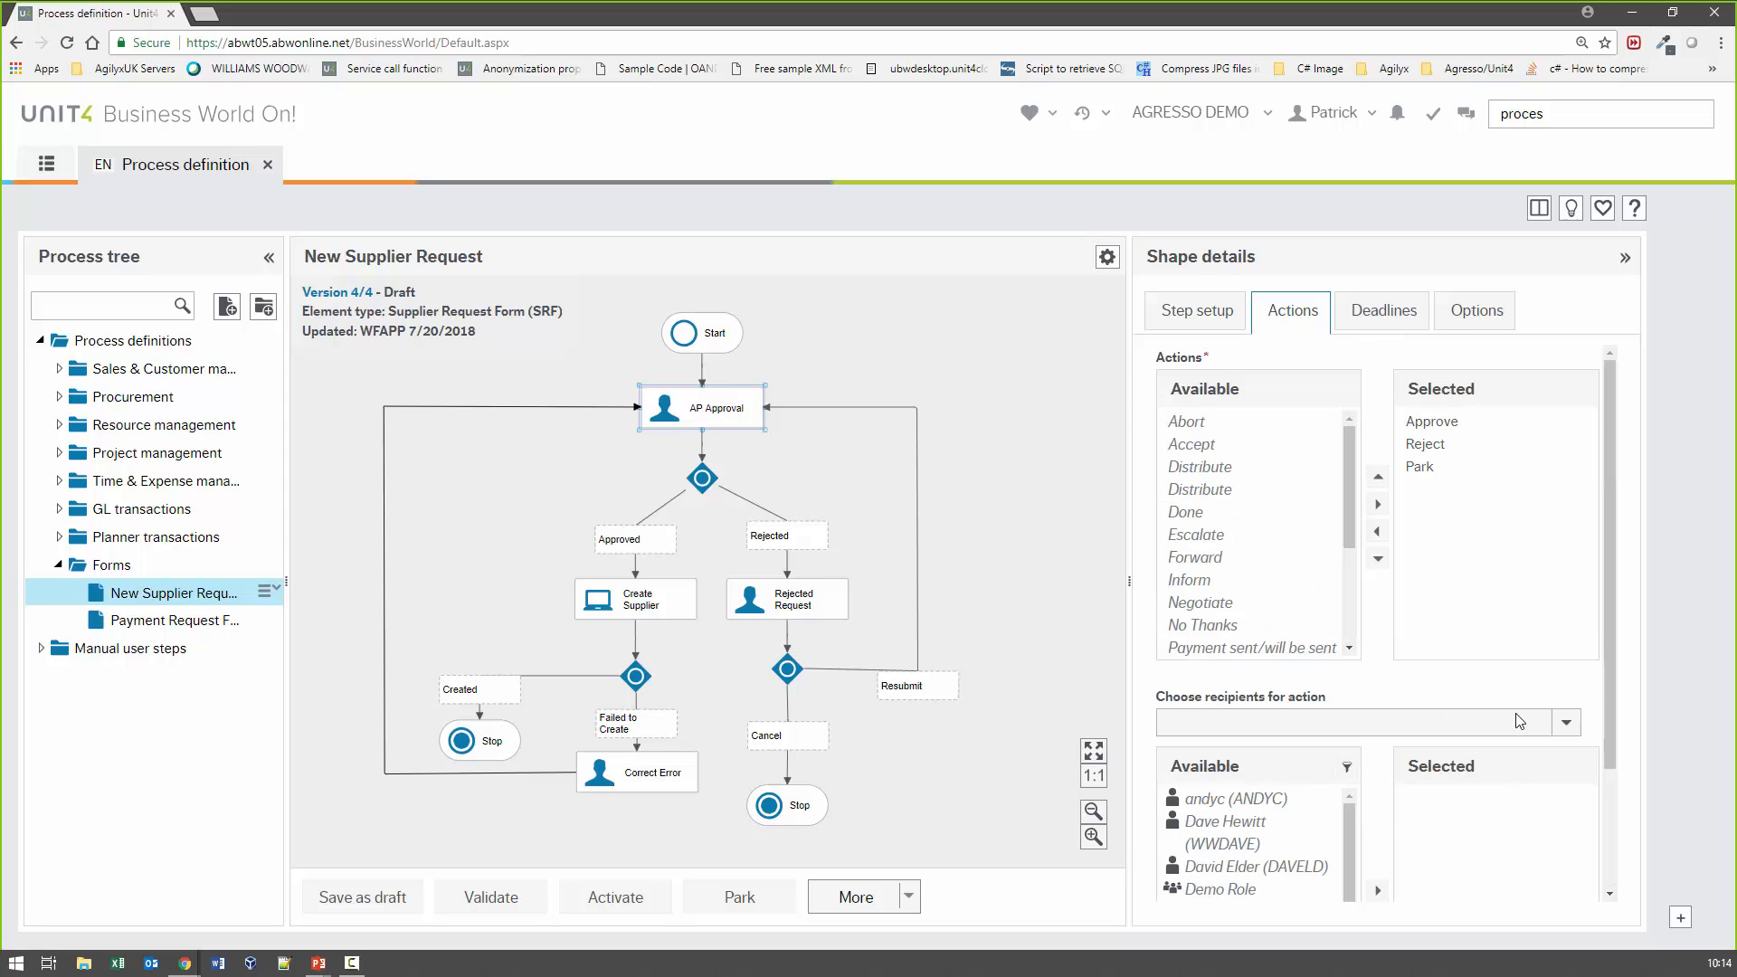
{"action": "left_click", "coordinate": [1383, 312]}
{"action": "left_click", "coordinate": [1477, 319]}
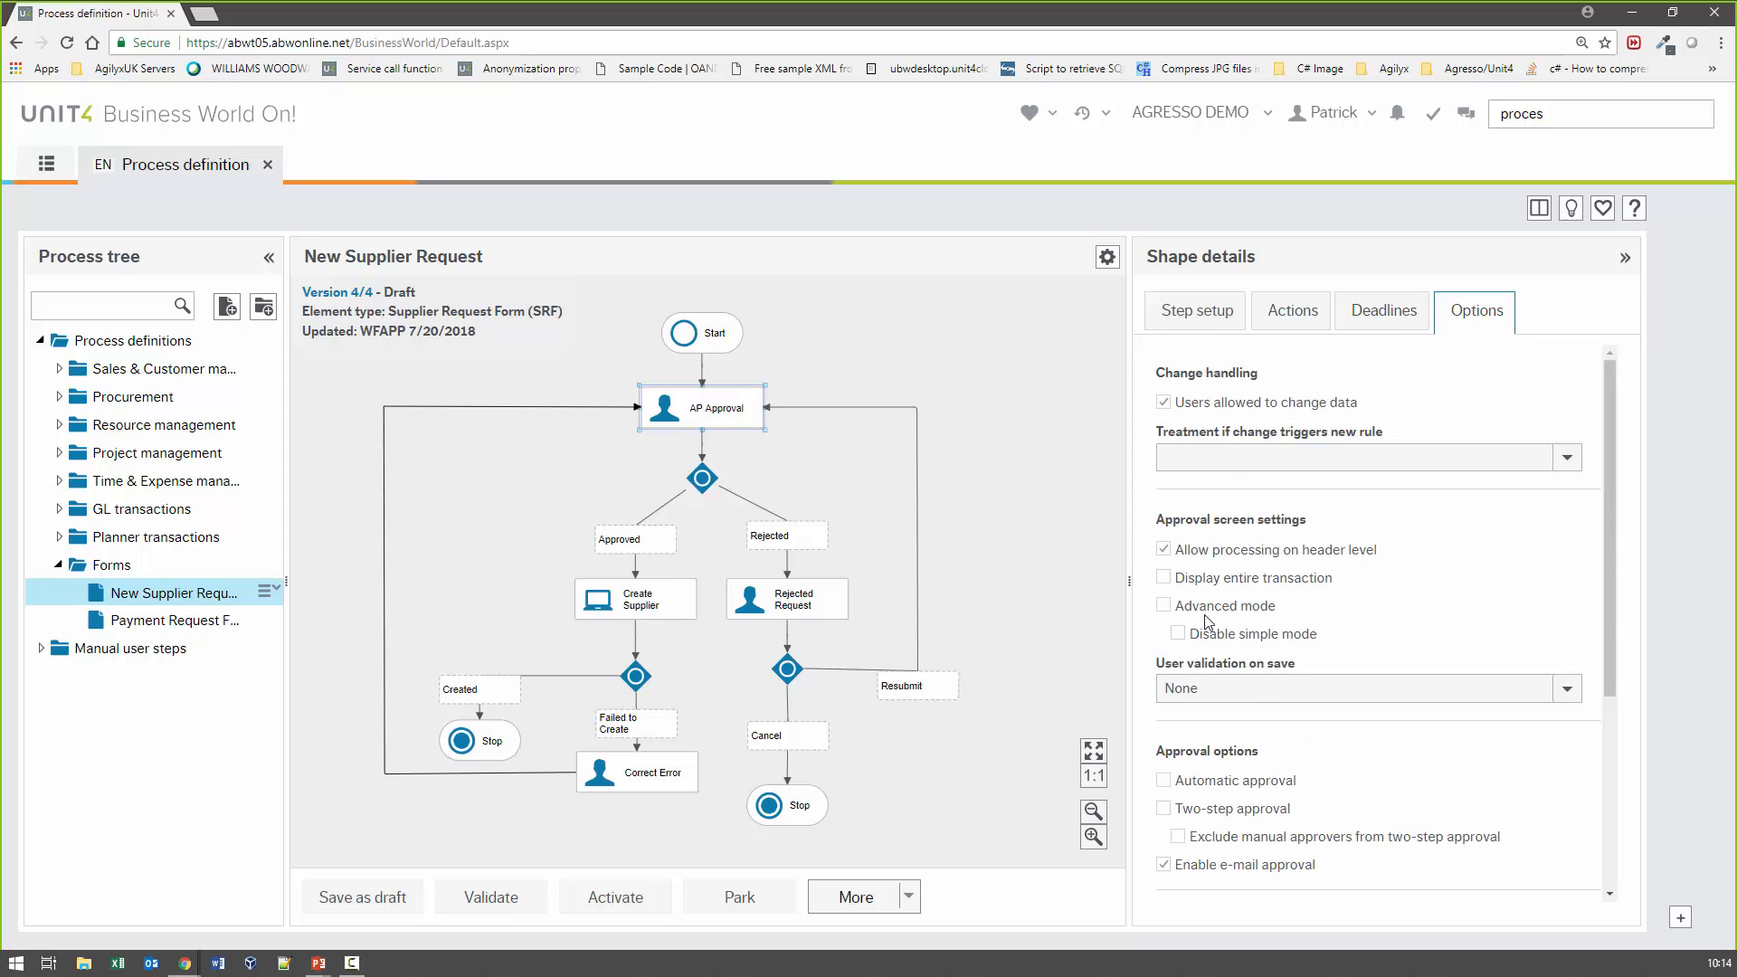
{"action": "scroll", "coordinate": [1275, 748], "scroll_direction": "down", "scroll_amount": 3}
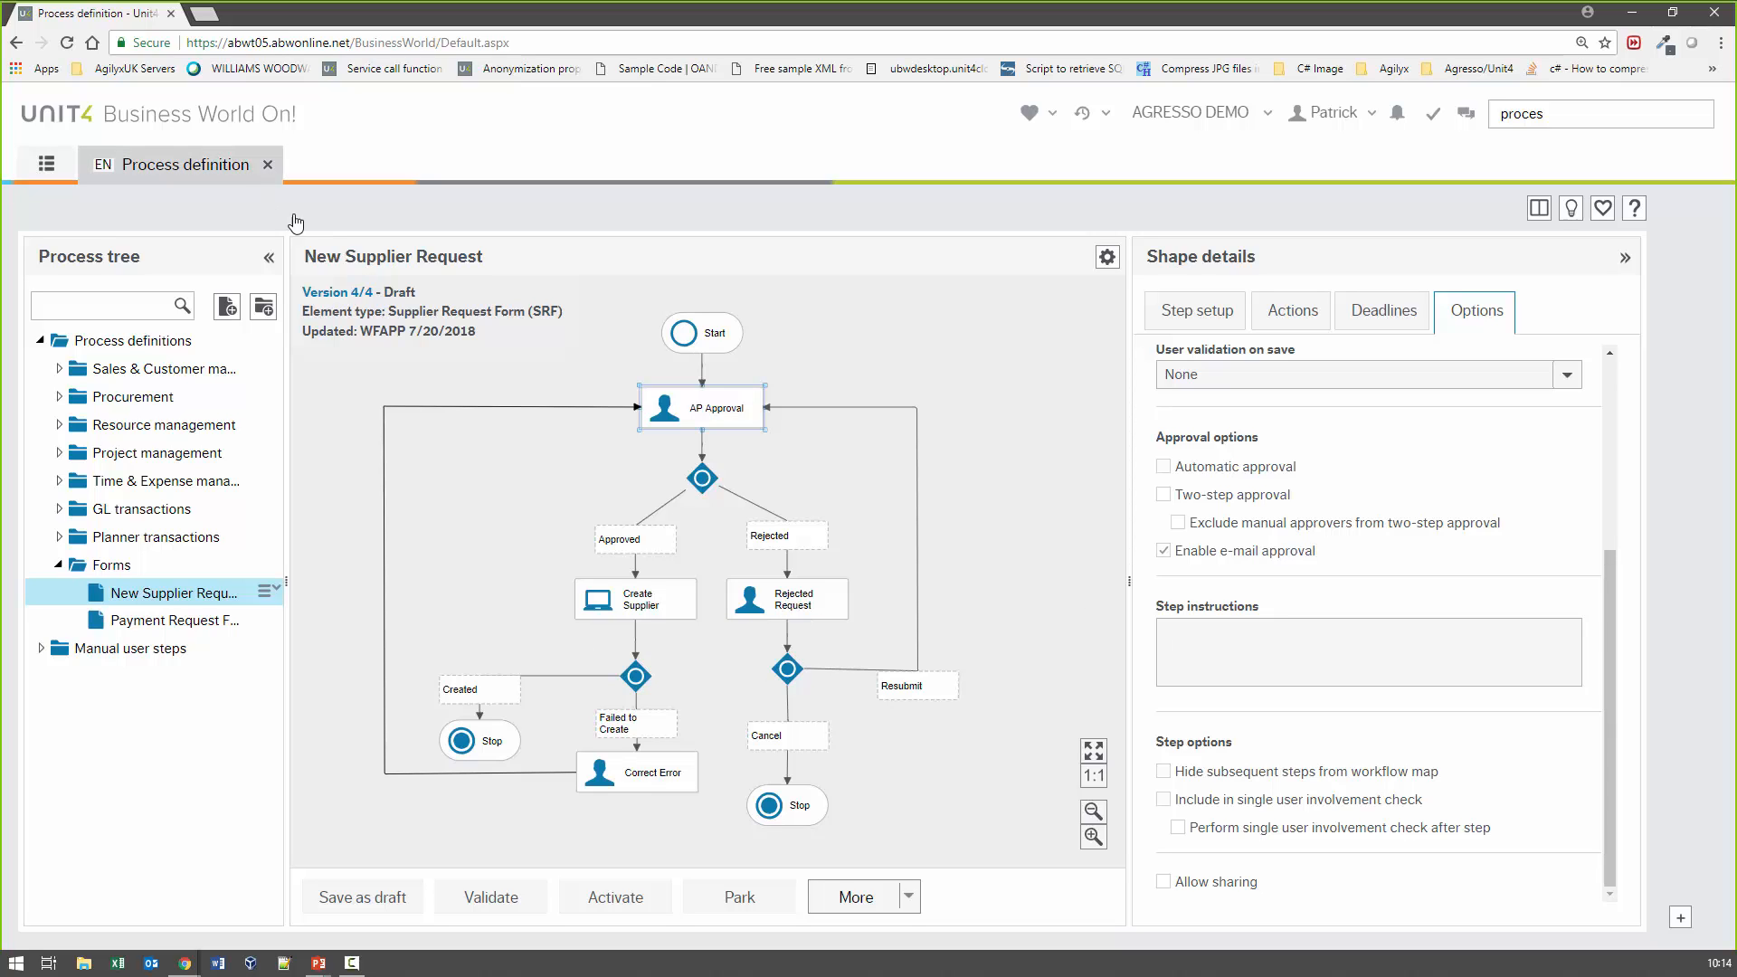
Close the process definition and open a new Project Request Form
{"action": "left_click", "coordinate": [267, 165]}
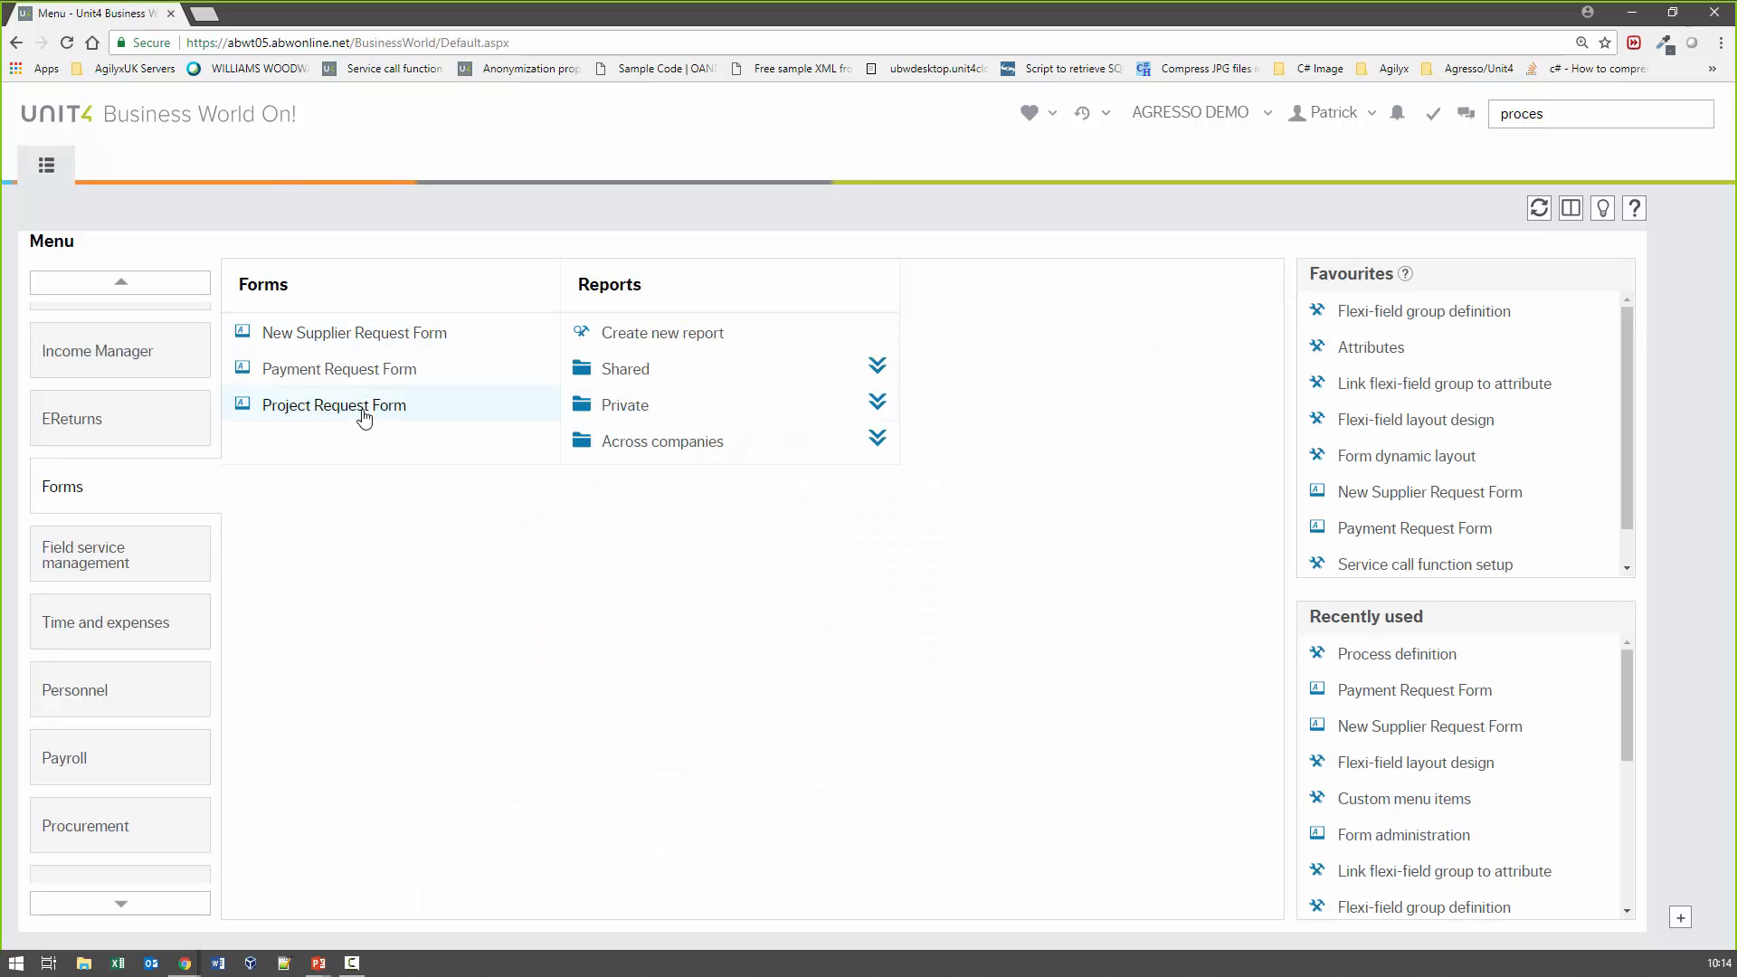
{"action": "left_click", "coordinate": [364, 407]}
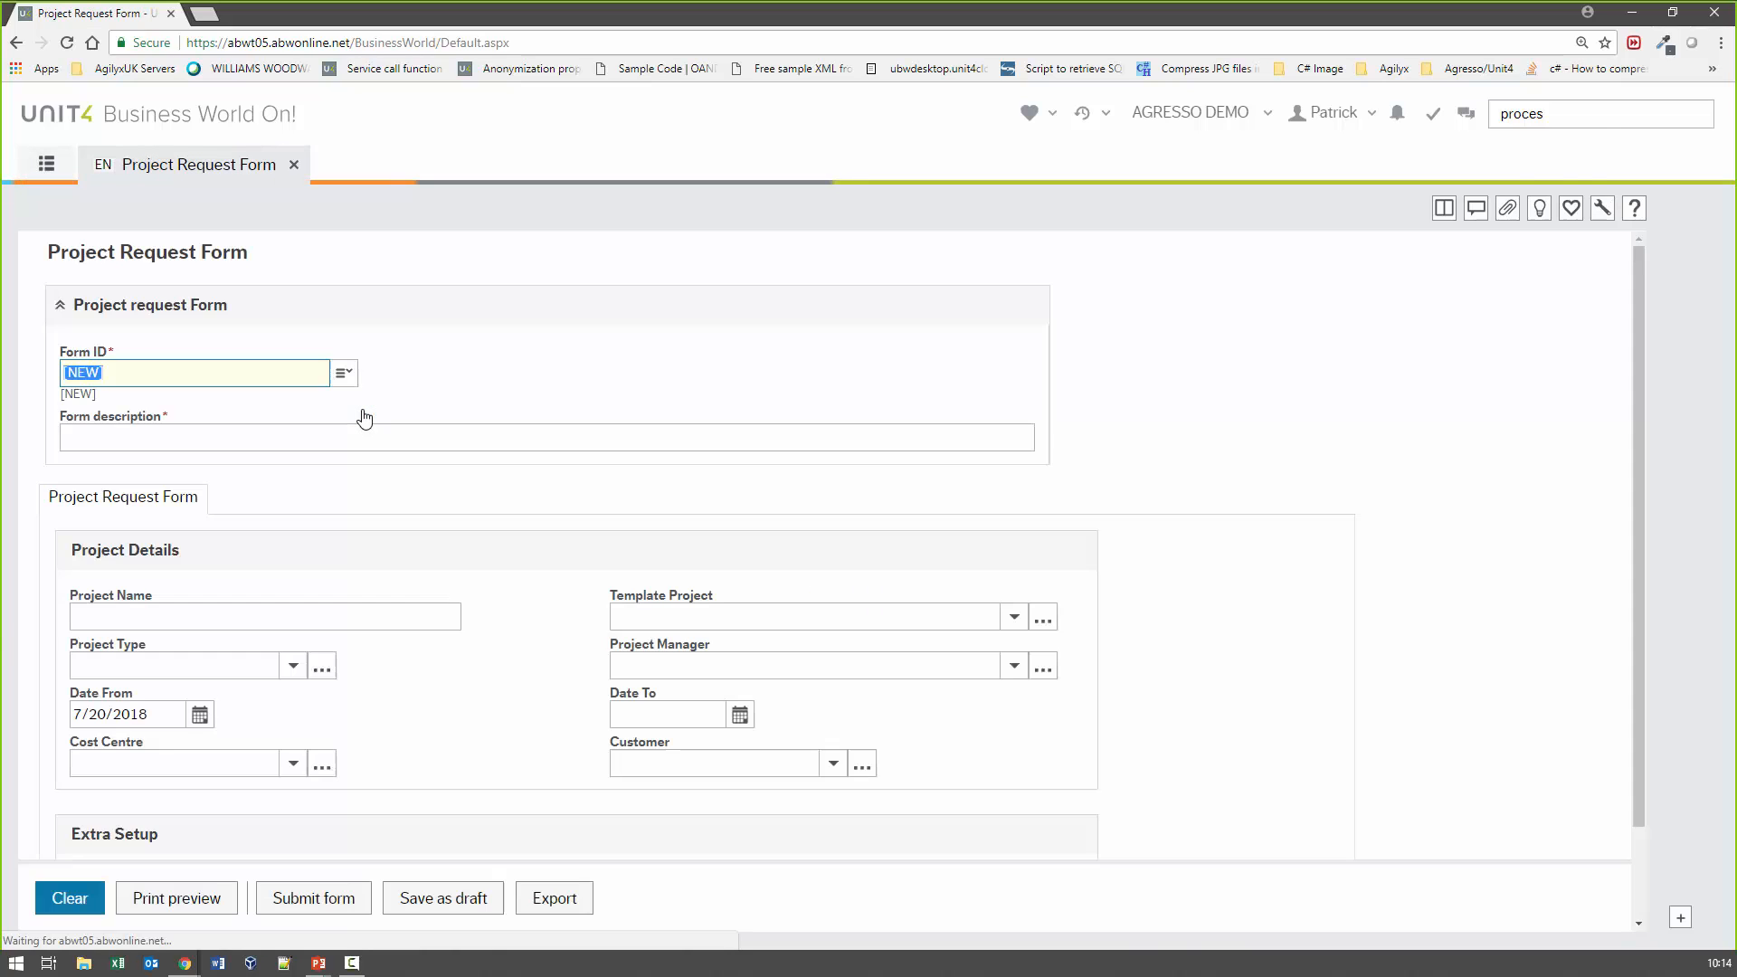
{"action": "left_click", "coordinate": [1175, 505]}
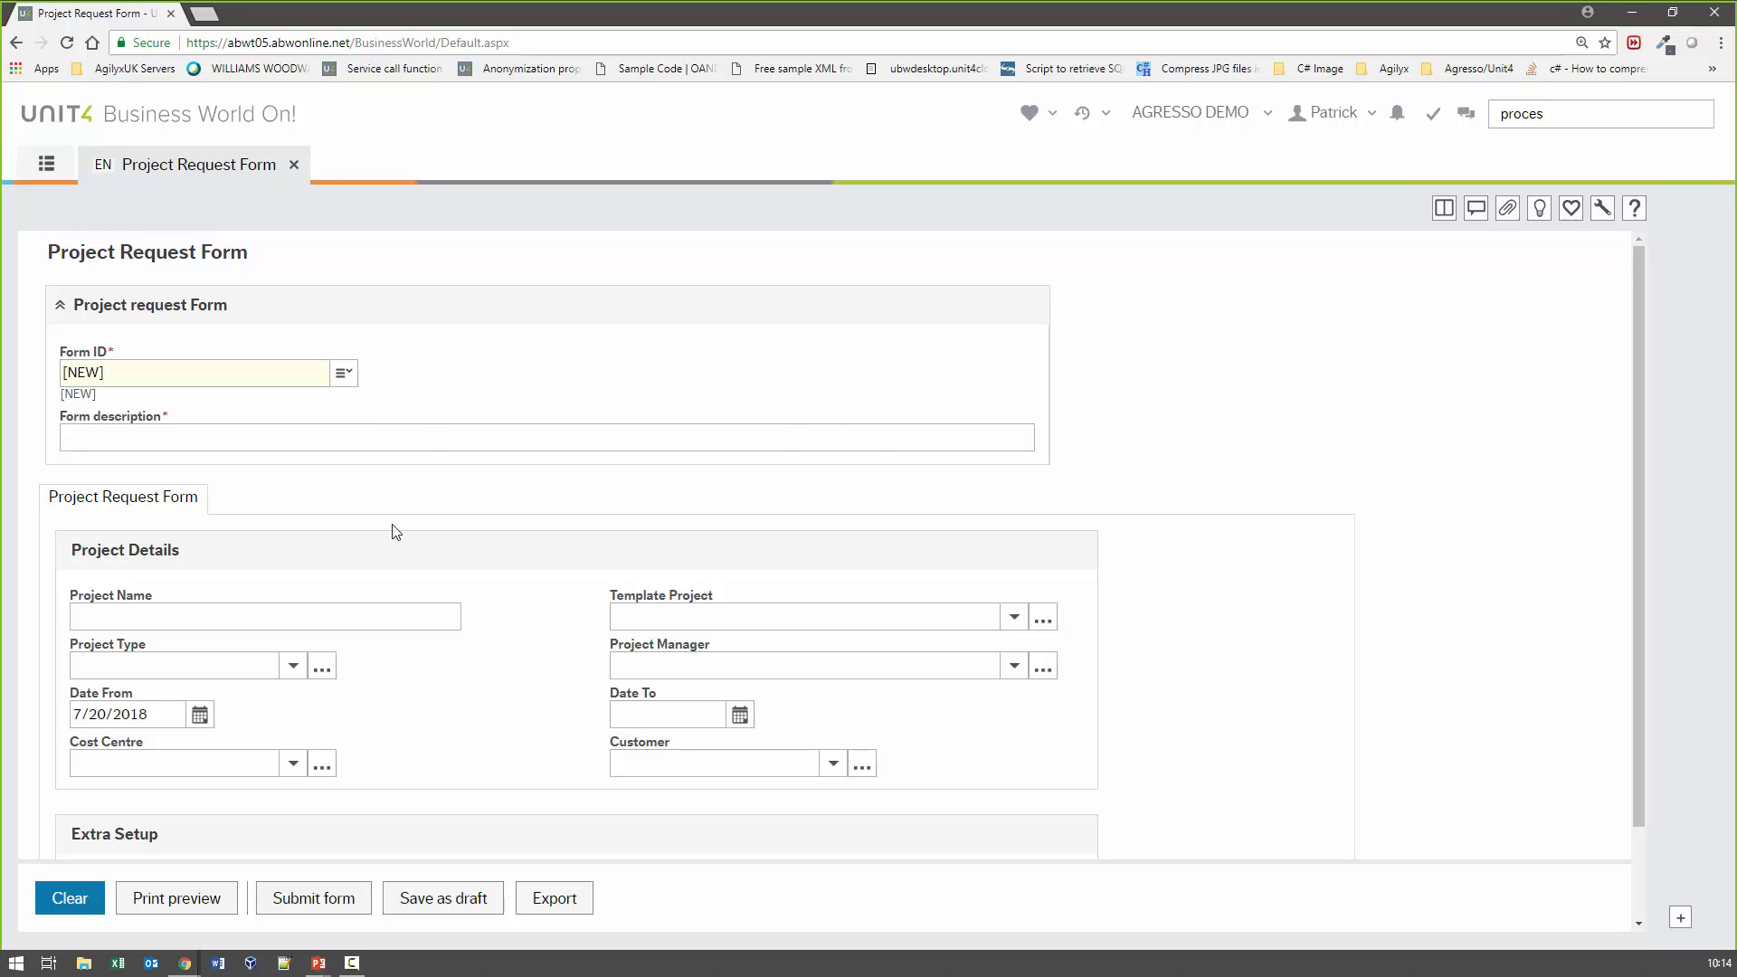
Enter Test as the form description and Test Project as the project name
{"action": "left_click", "coordinate": [179, 622]}
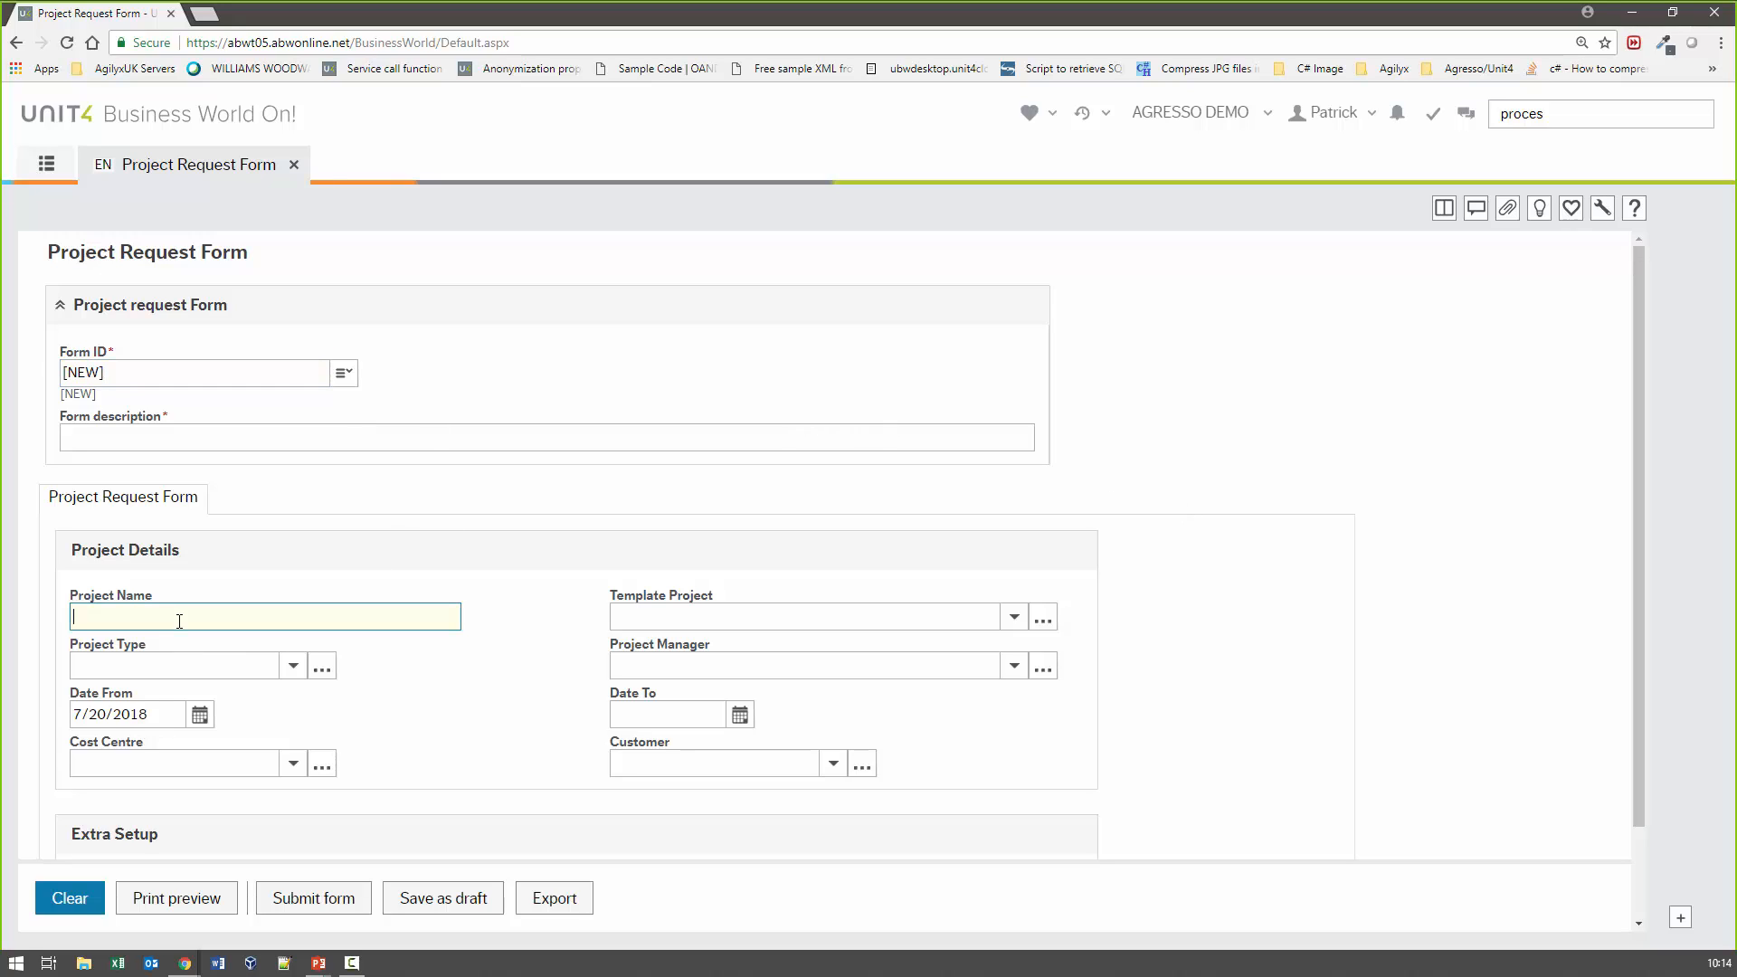
{"action": "left_click", "coordinate": [140, 437]}
{"action": "type", "text": "Test"}
{"action": "key", "text": "Tab"}
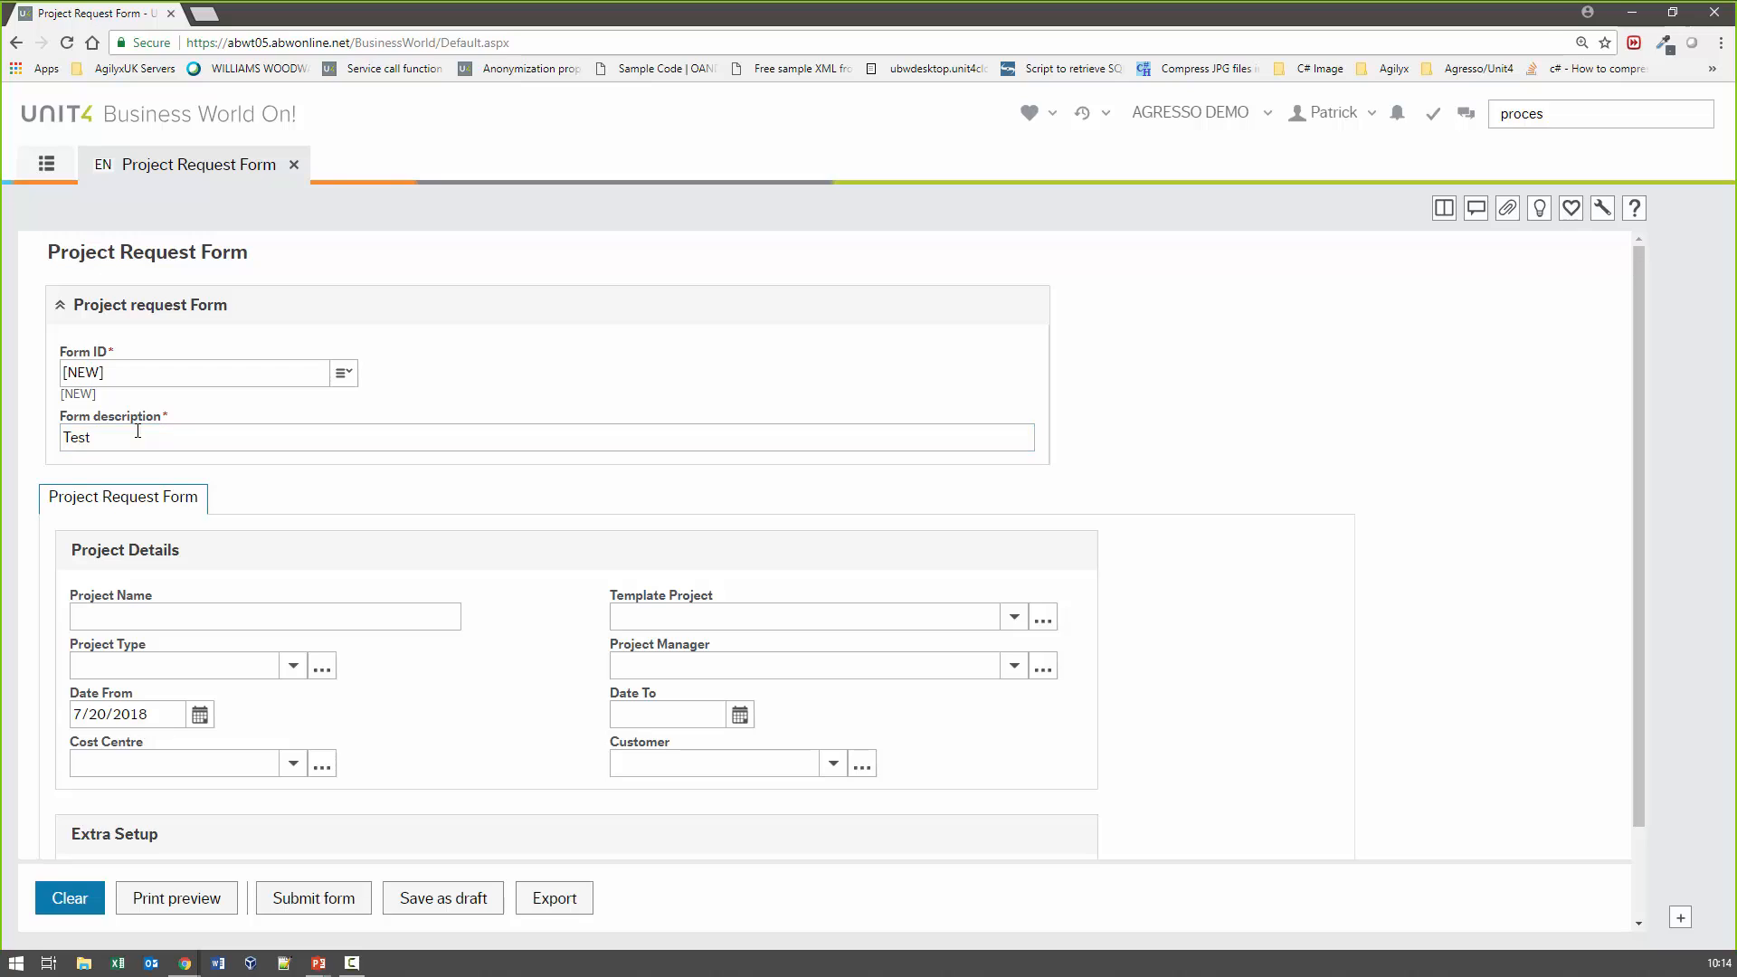
{"action": "left_click", "coordinate": [179, 616]}
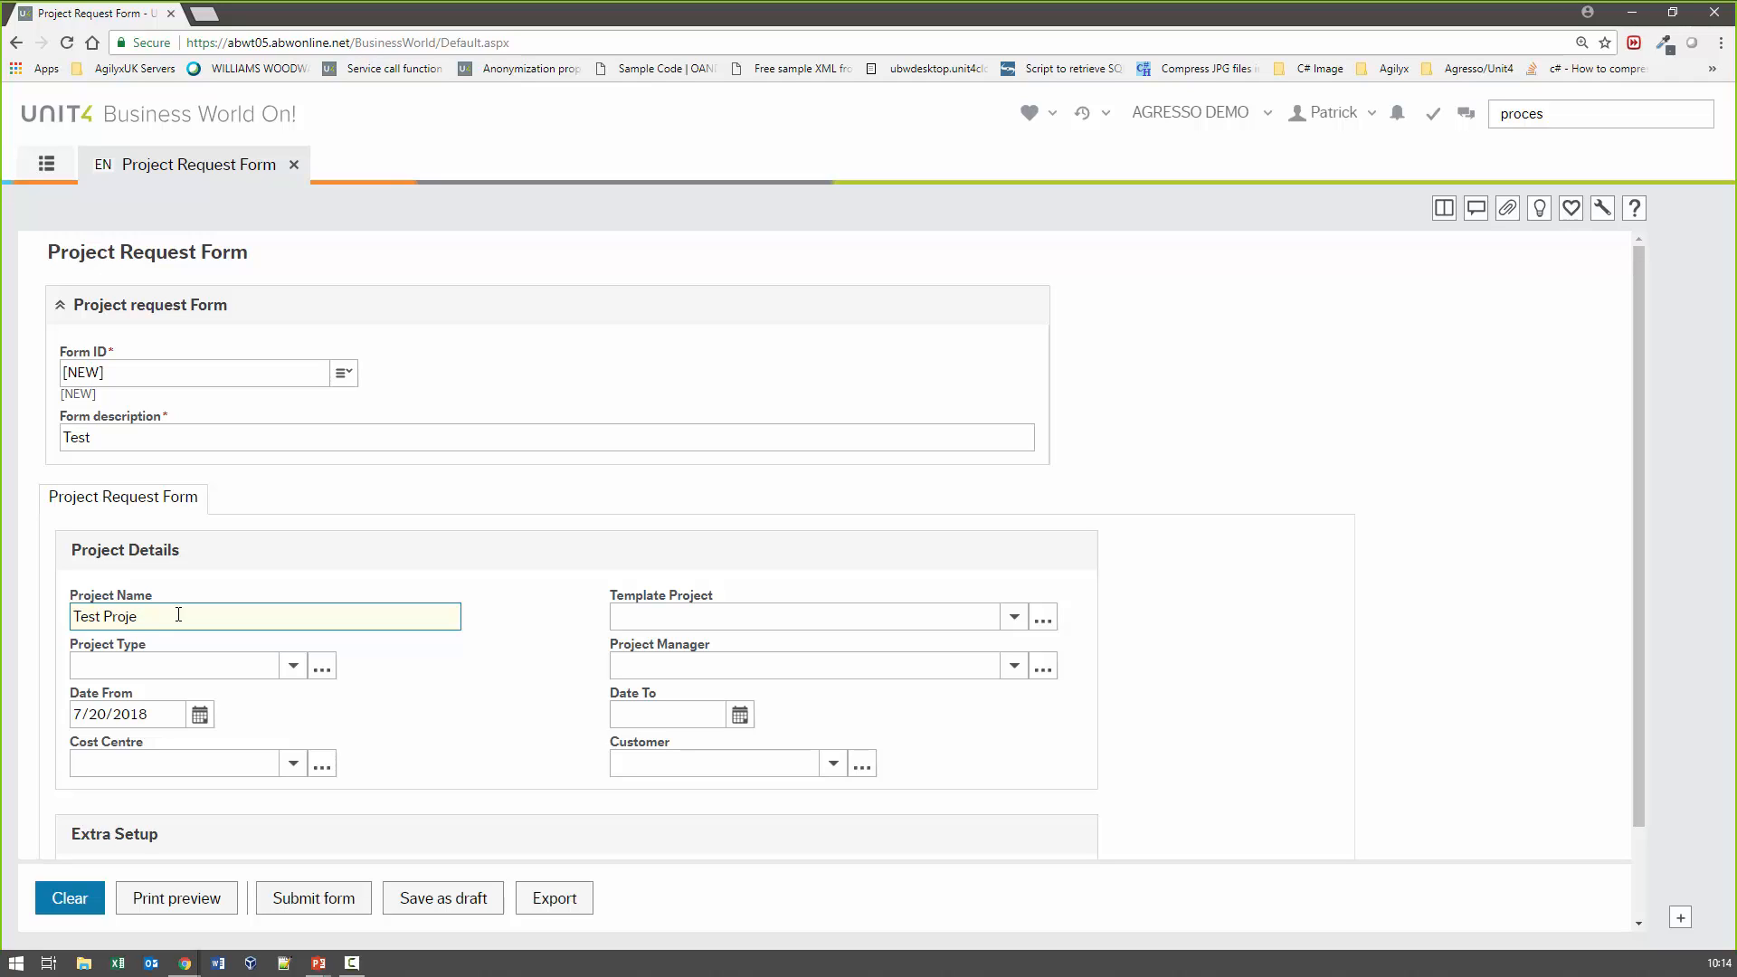
{"action": "type", "text": "ct"}
{"action": "key", "text": "Tab"}
Choose Pay Req Pro 2 as the template project to fill in the remaining project details
{"action": "scroll", "coordinate": [432, 603], "scroll_direction": "down", "scroll_amount": 2}
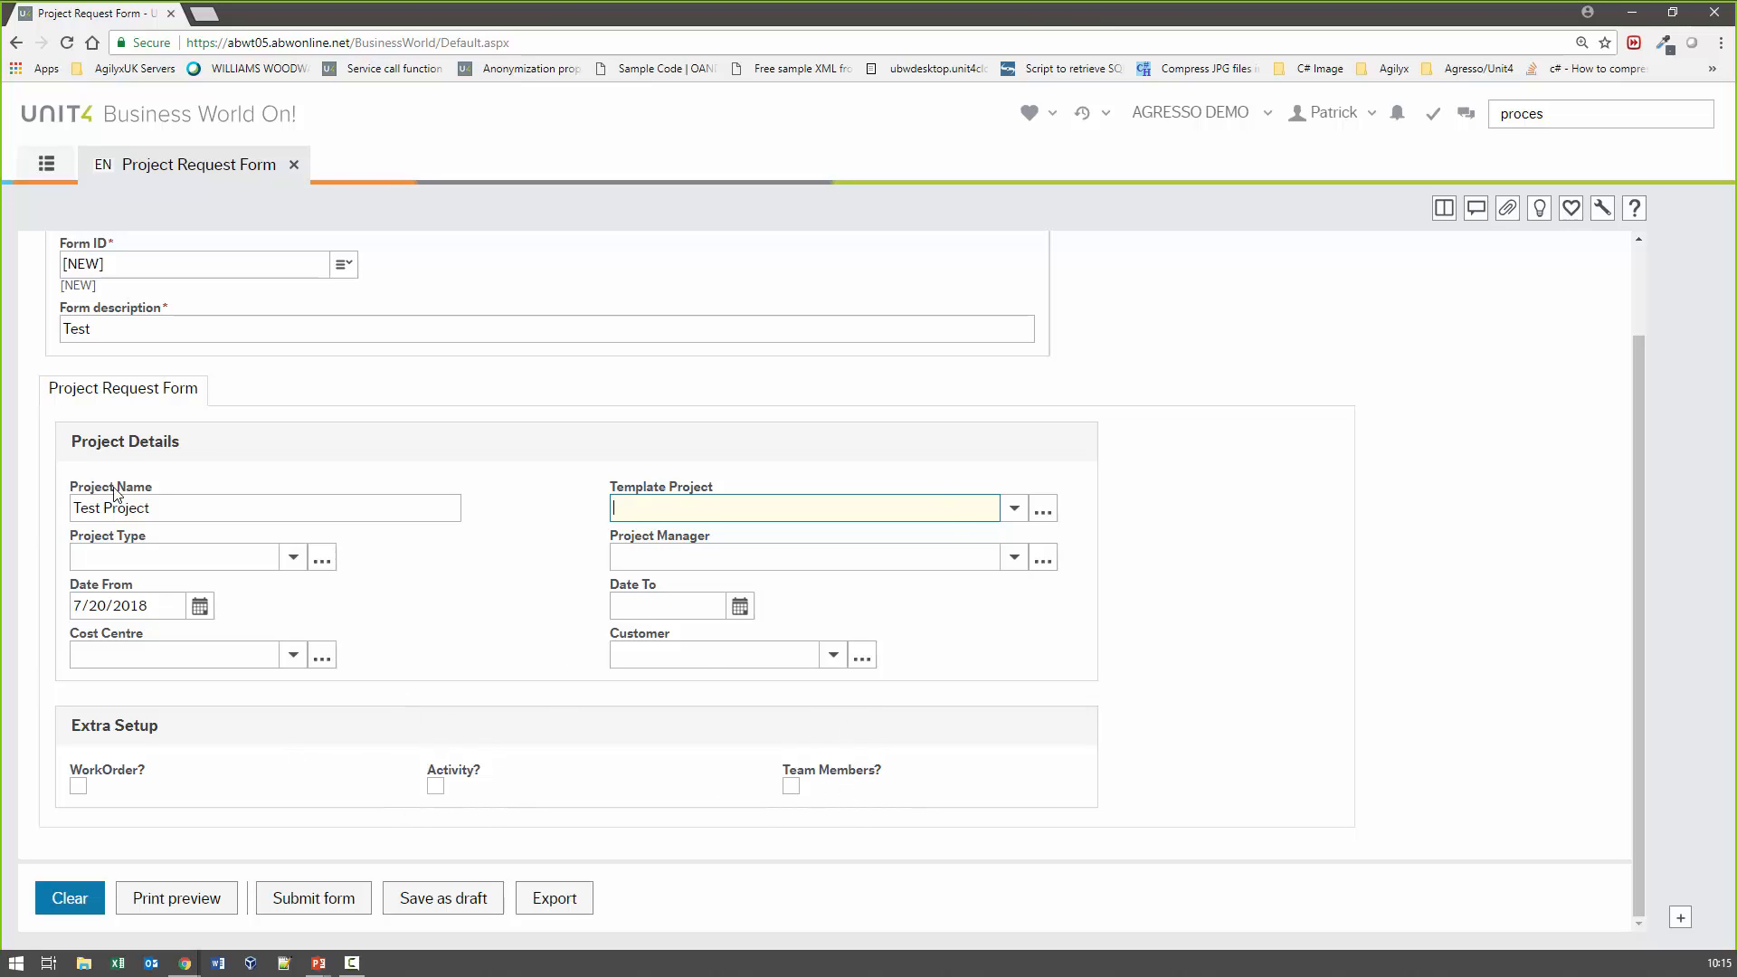
{"action": "left_click", "coordinate": [1013, 509]}
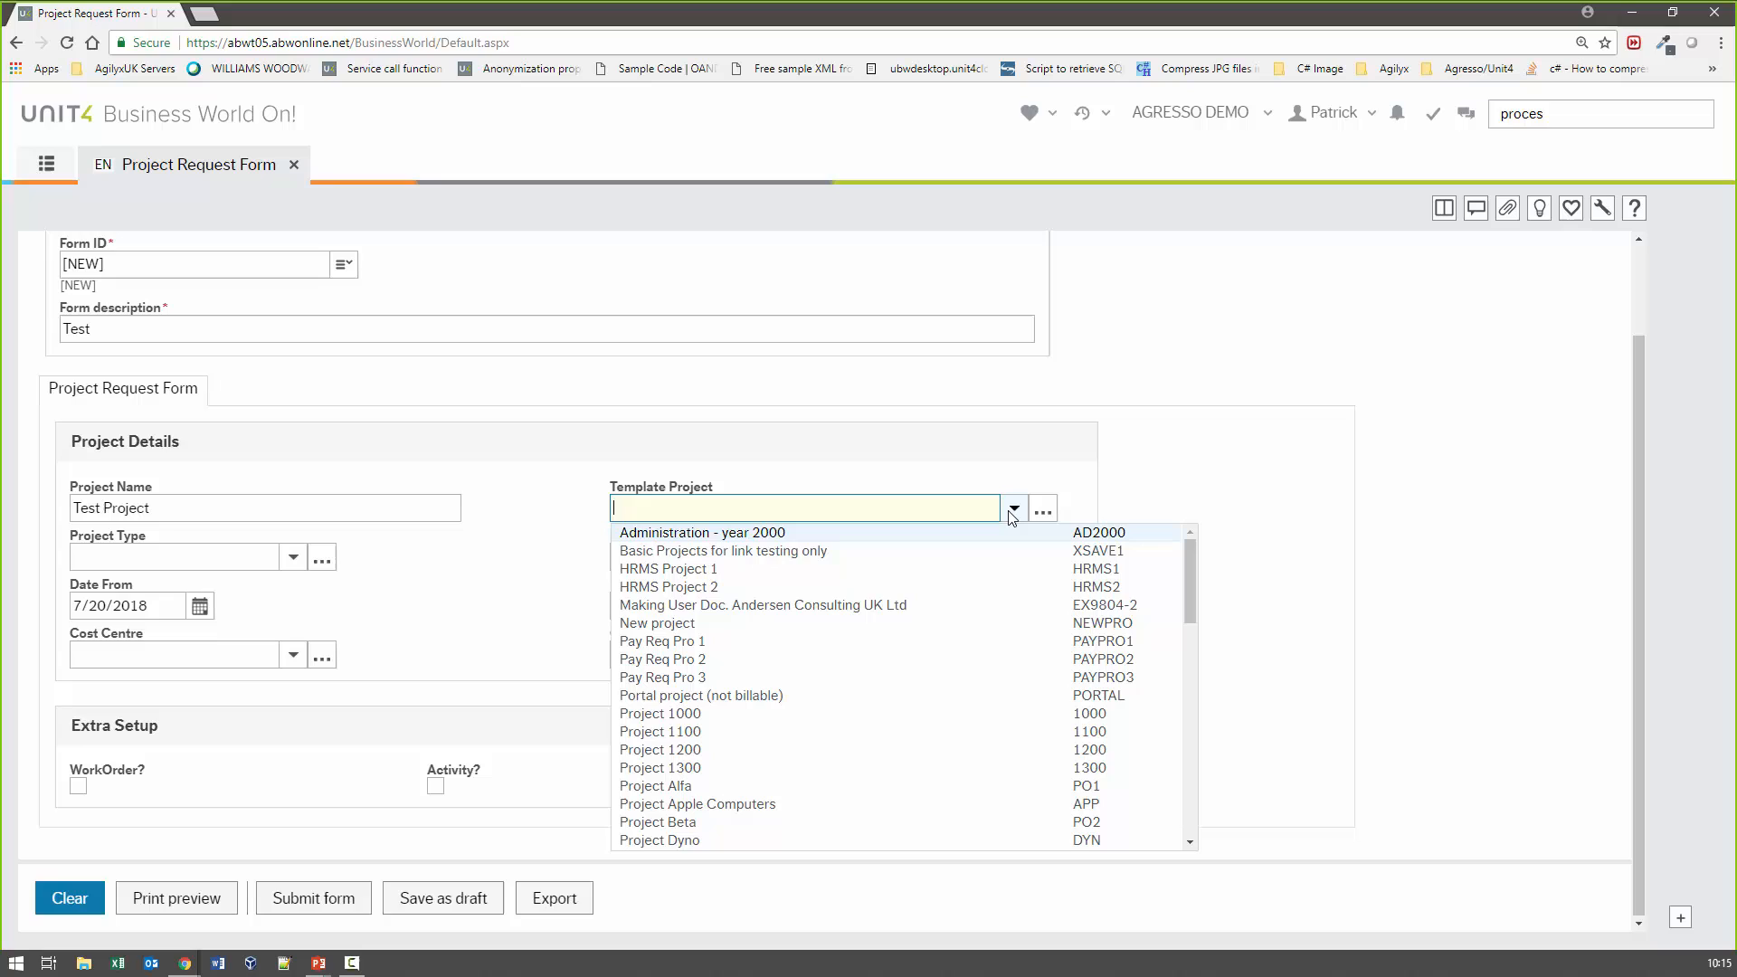
{"action": "left_click", "coordinate": [731, 661]}
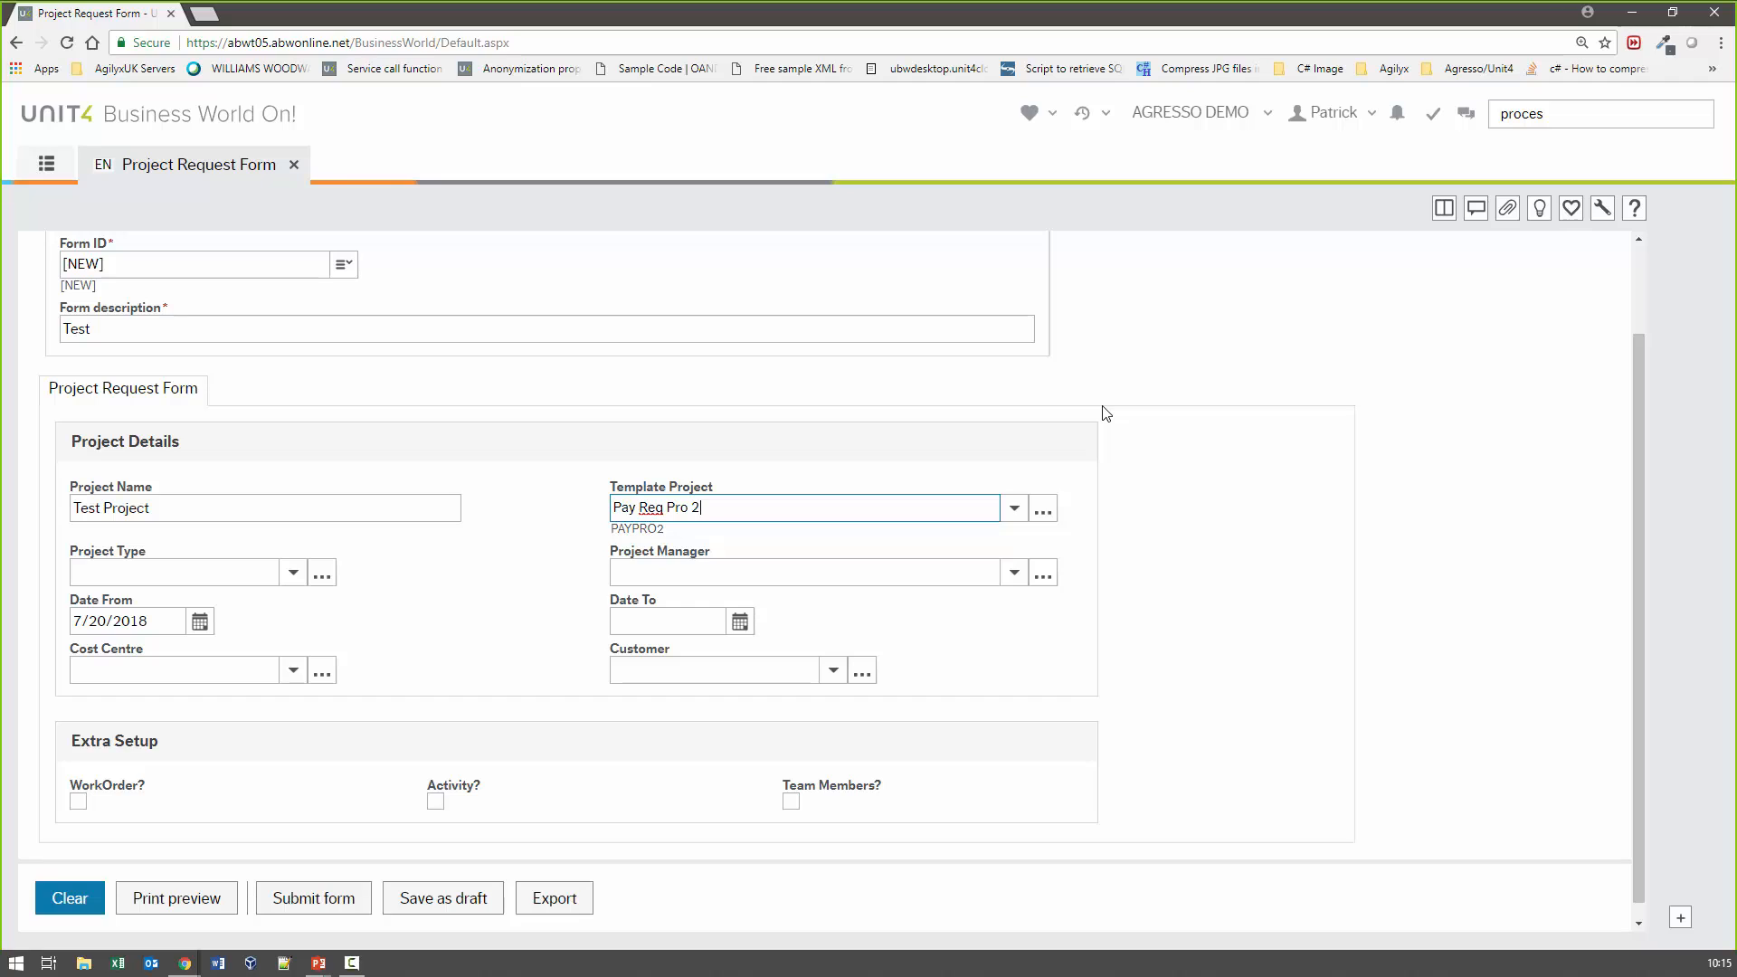
{"action": "key", "text": "Tab"}
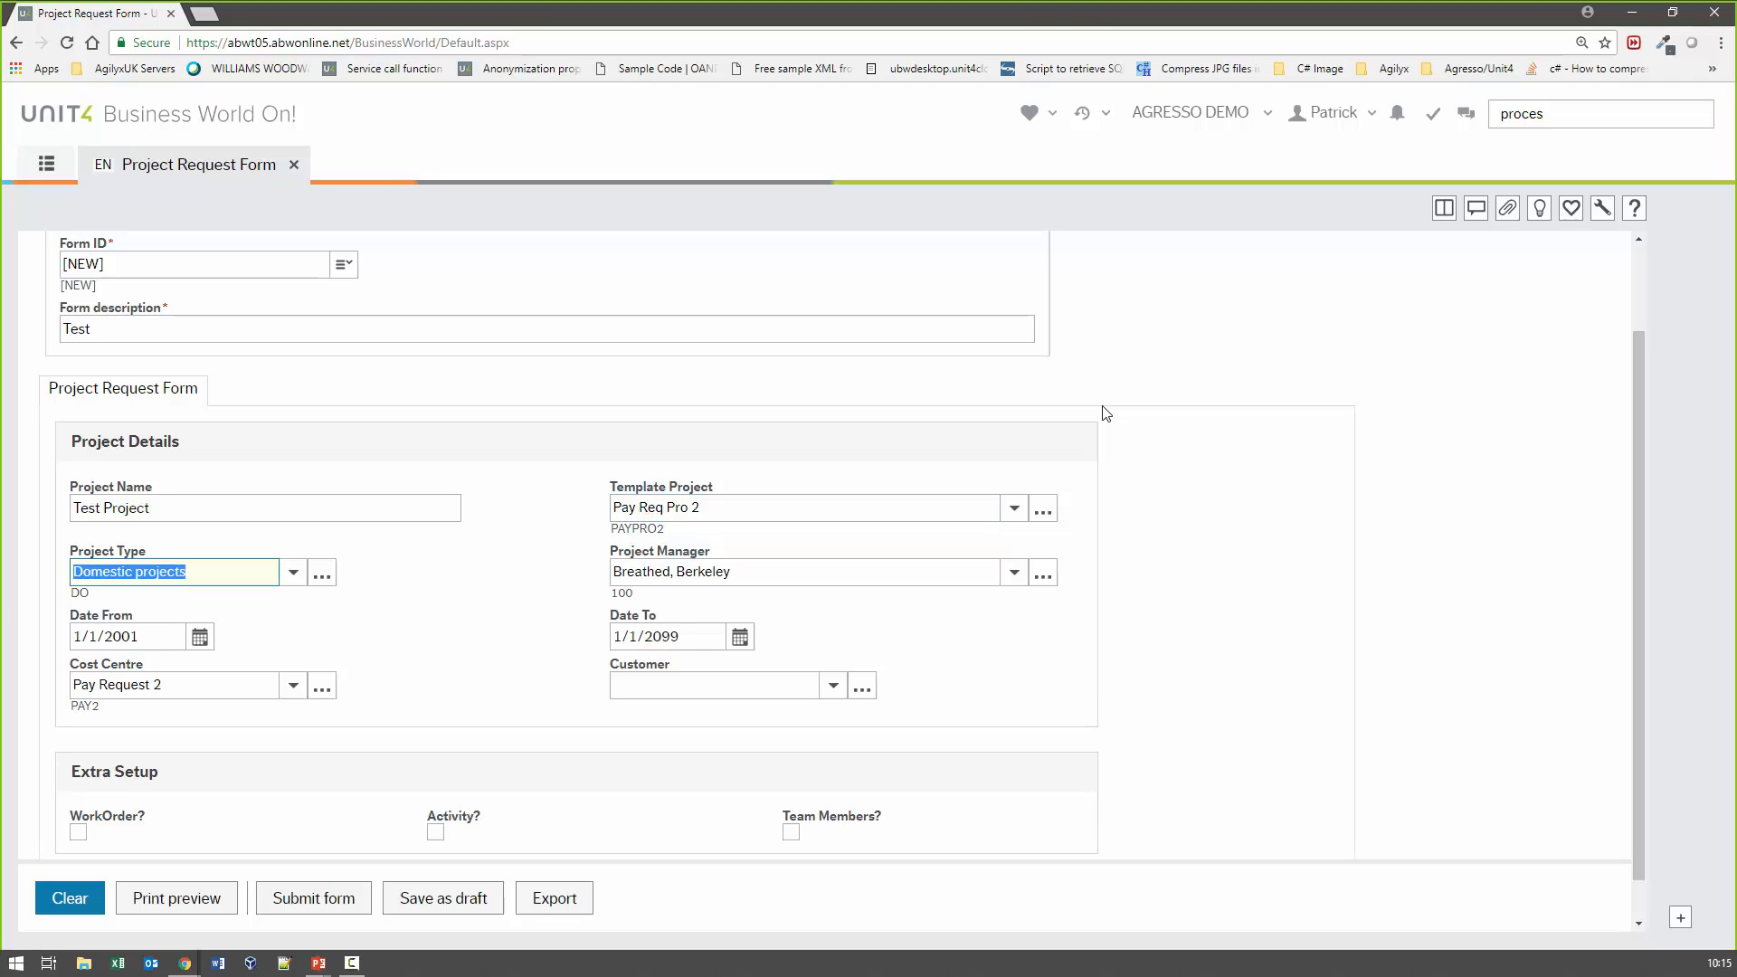
Look through the available cost centres in the project details without changing the selection
{"action": "scroll", "coordinate": [807, 615], "scroll_direction": "down", "scroll_amount": 1}
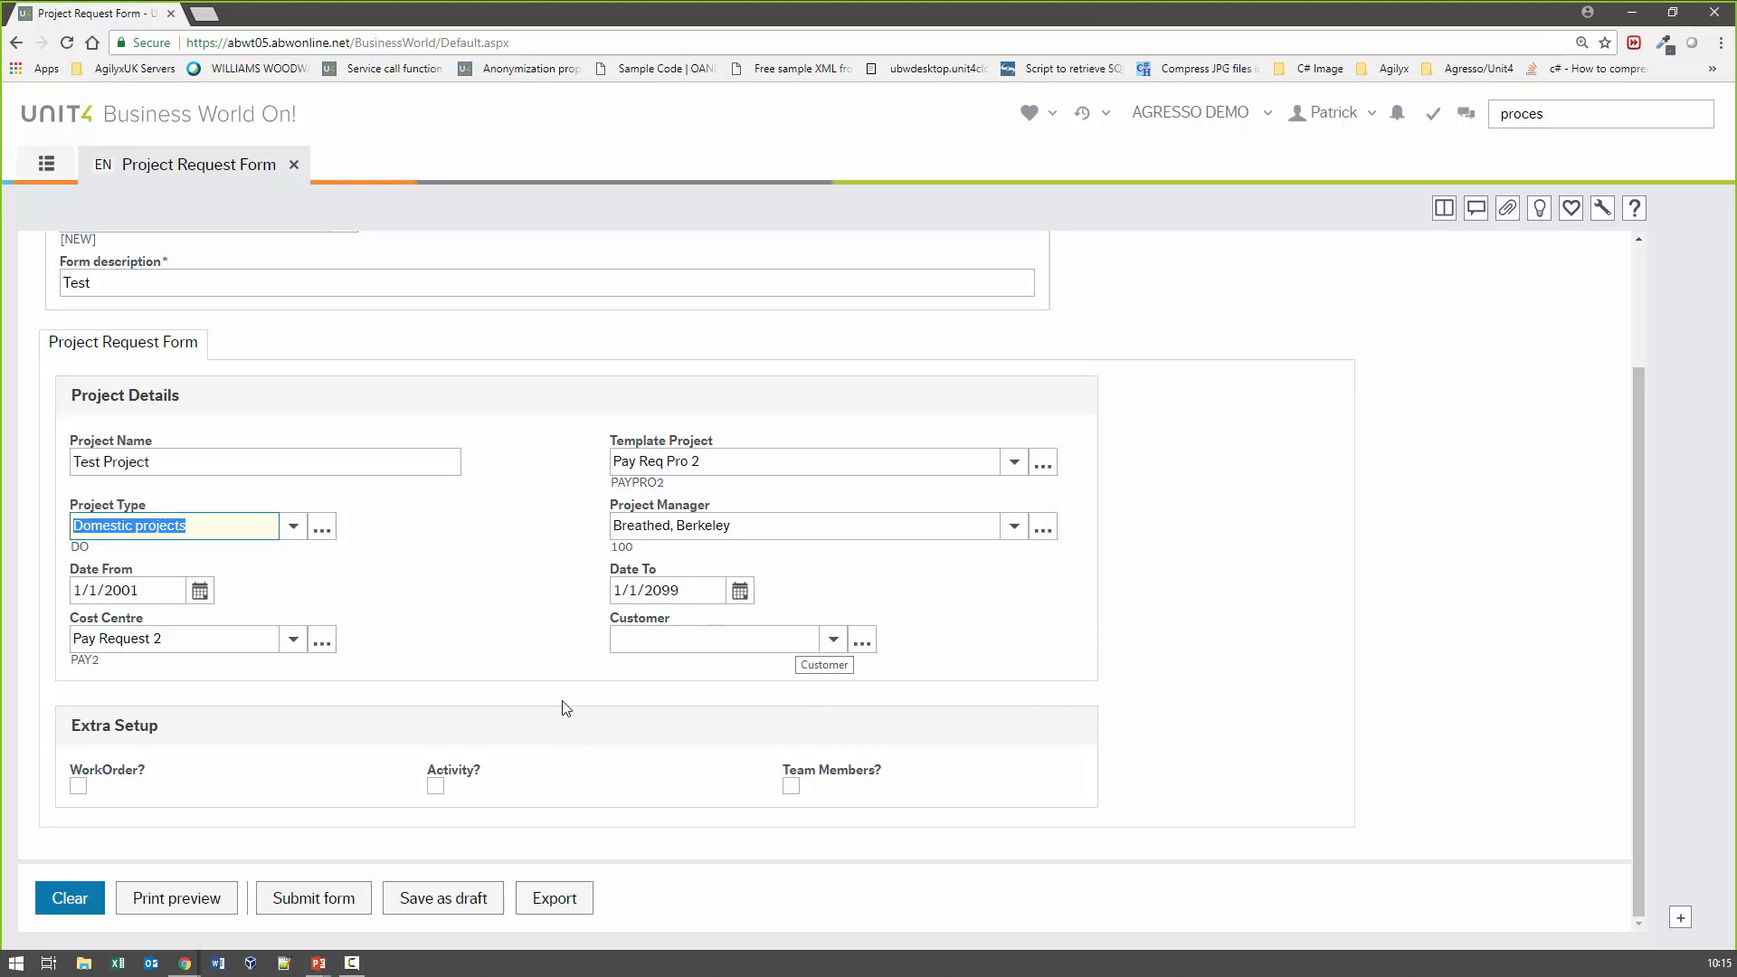
{"action": "left_click", "coordinate": [292, 639]}
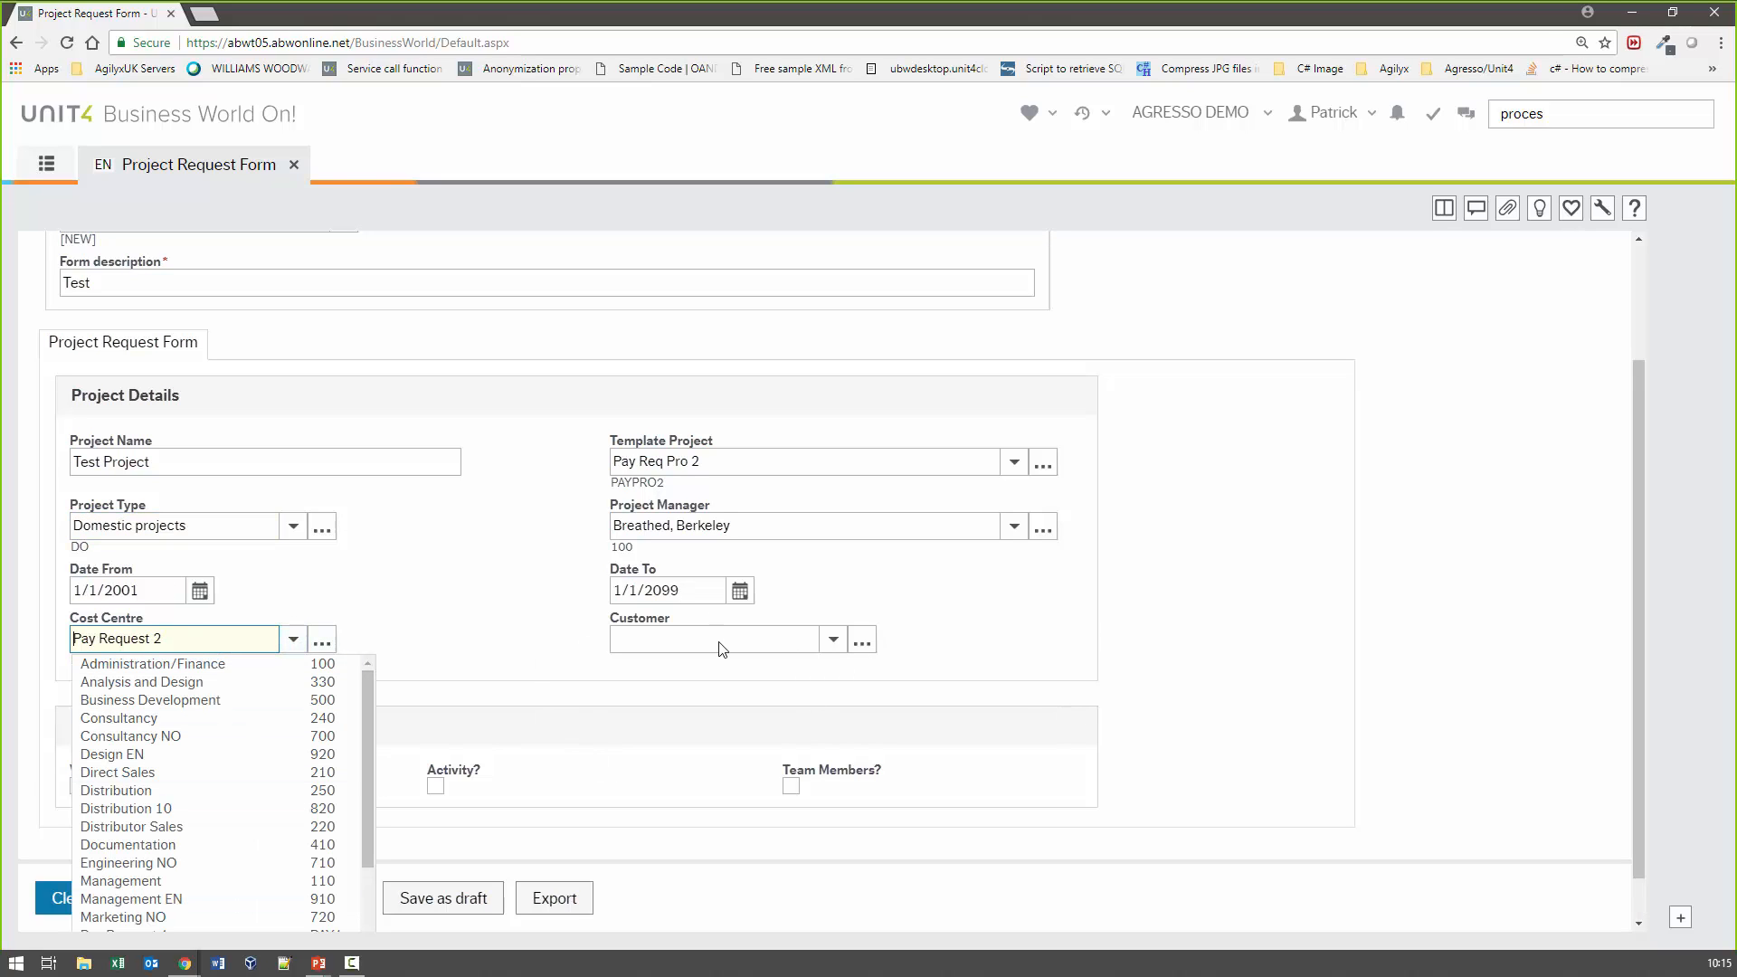
{"action": "left_click", "coordinate": [377, 623]}
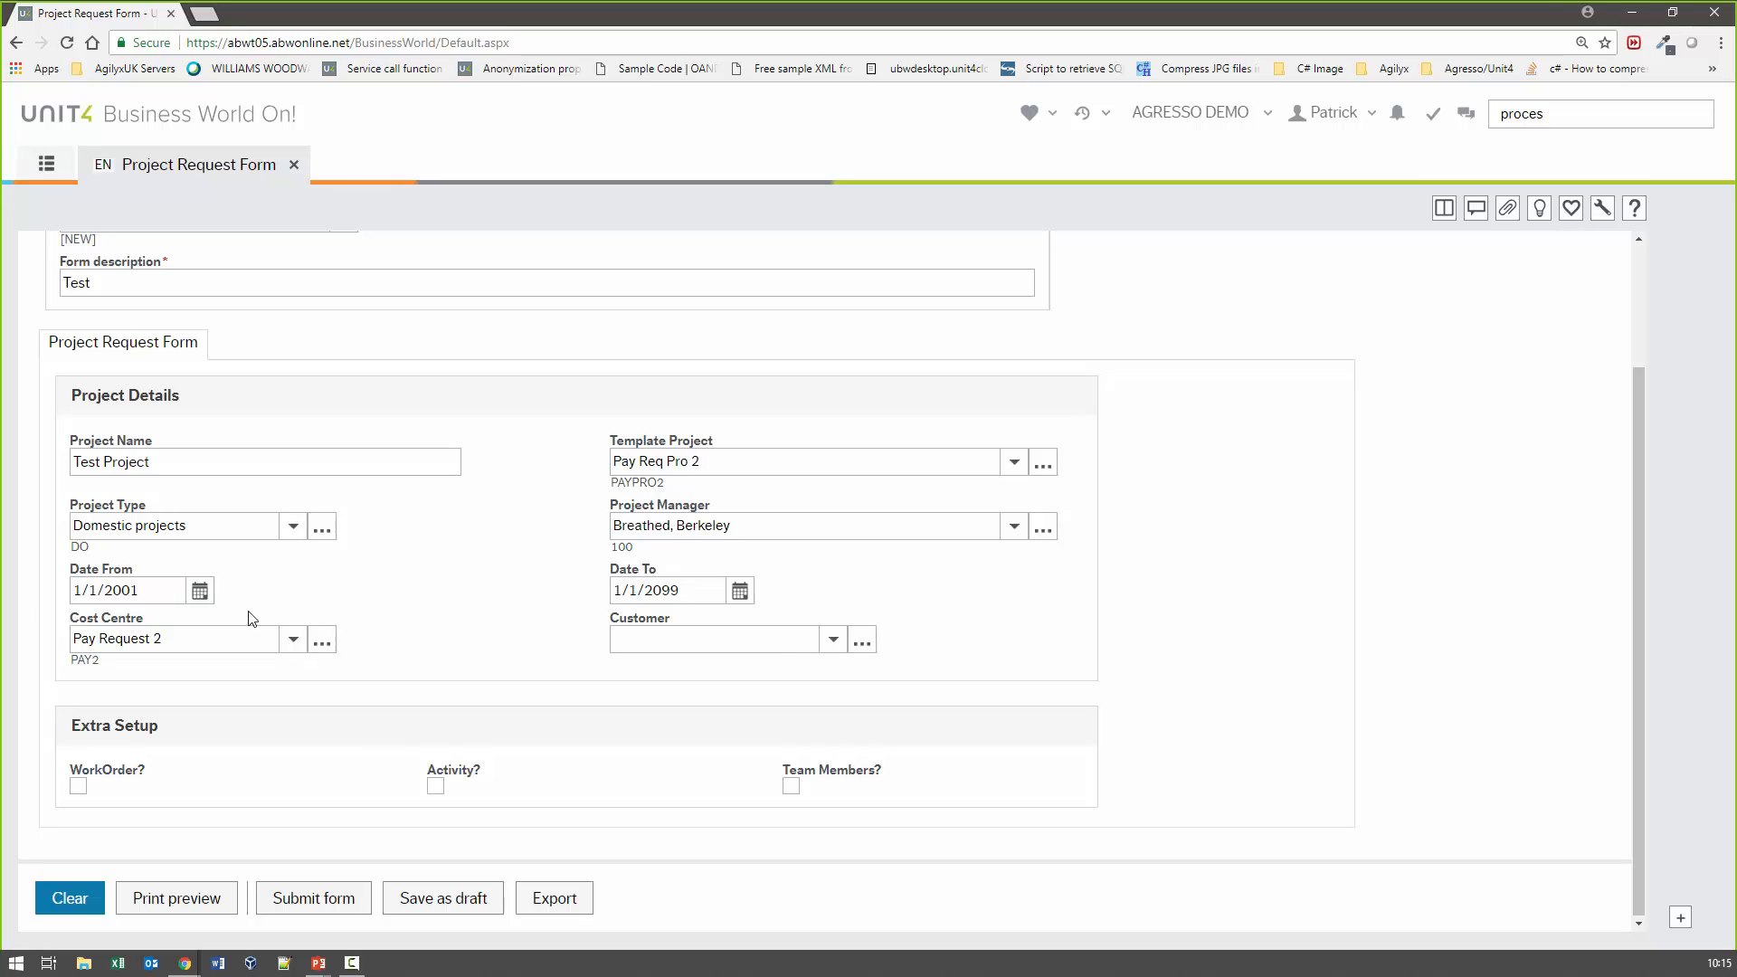
Enable the WorkOrder and Activity options in Extra Setup and review the Activity and Work Orders tables
{"action": "left_click", "coordinate": [77, 786]}
{"action": "scroll", "coordinate": [604, 701], "scroll_direction": "down", "scroll_amount": 2}
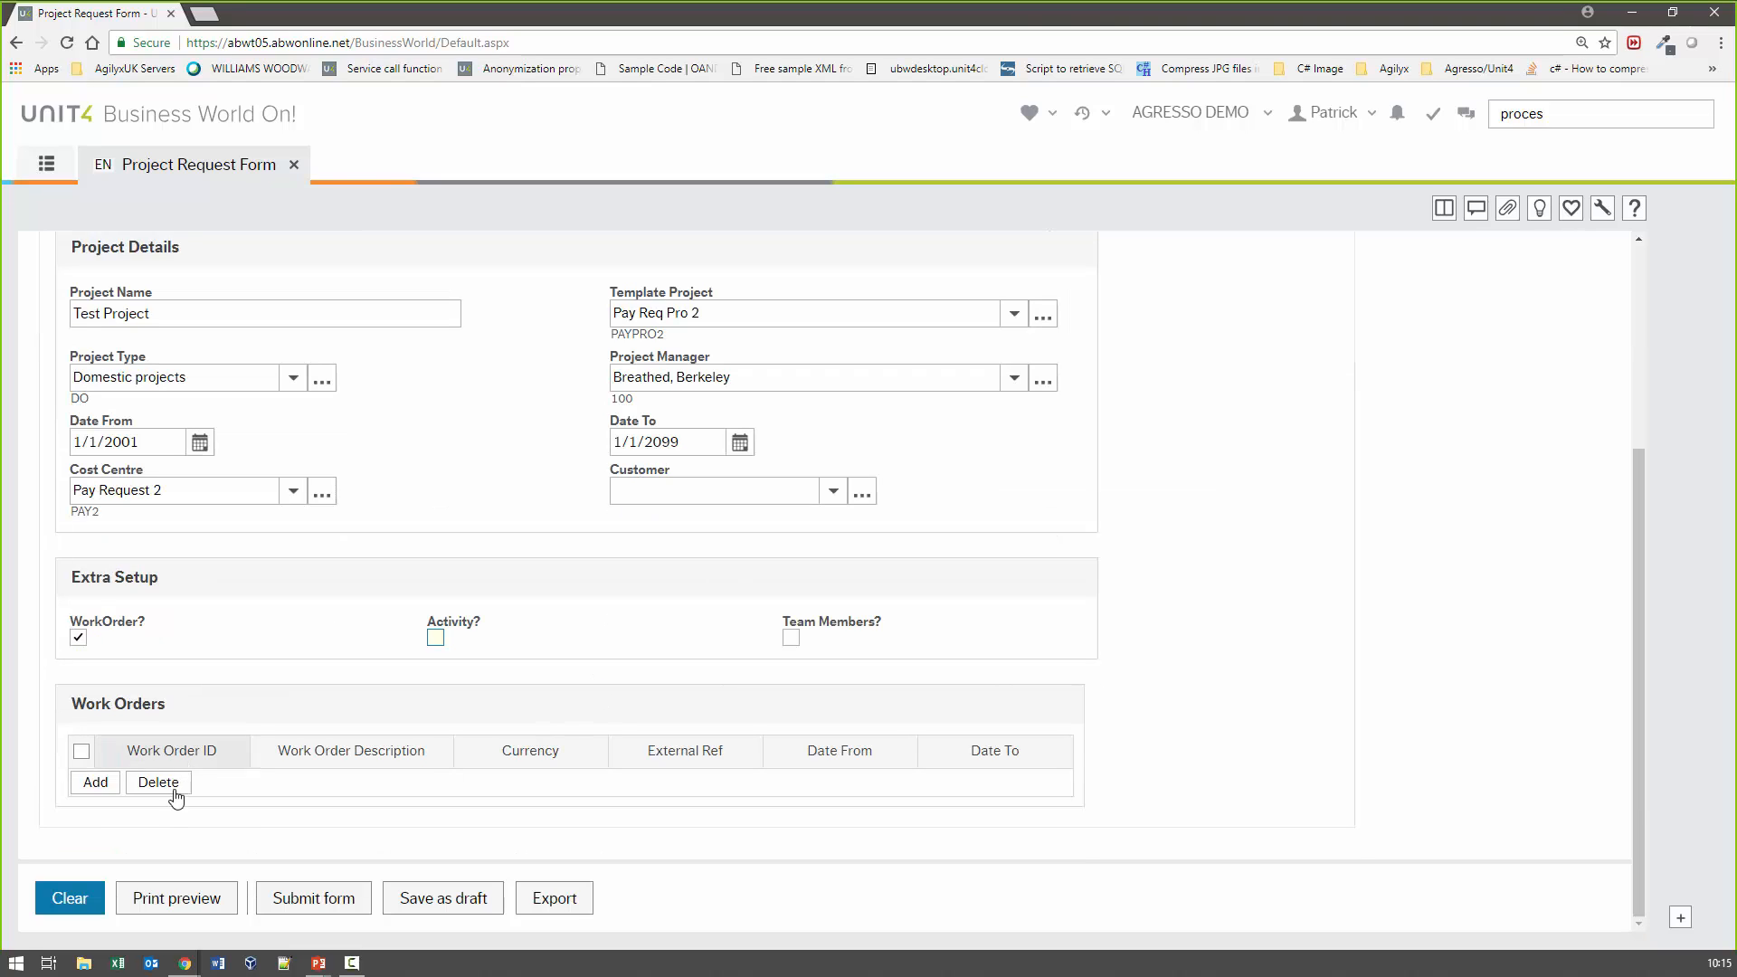
{"action": "left_click", "coordinate": [435, 637]}
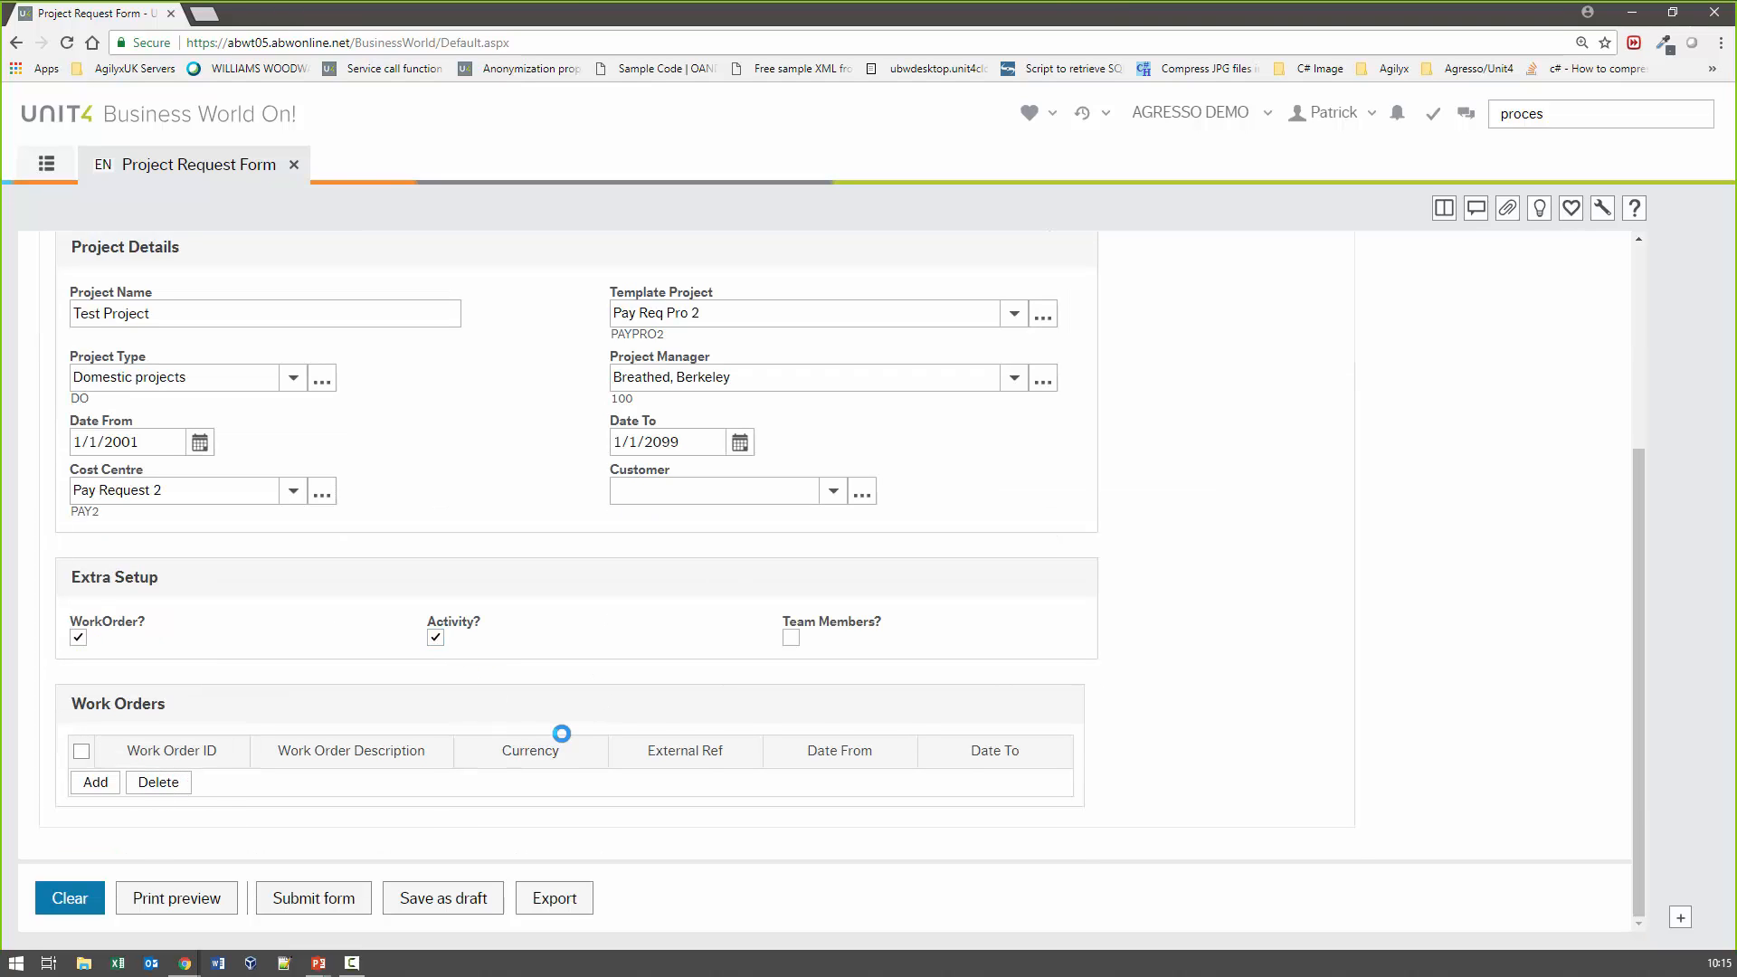
{"action": "scroll", "coordinate": [534, 665], "scroll_direction": "down", "scroll_amount": 2}
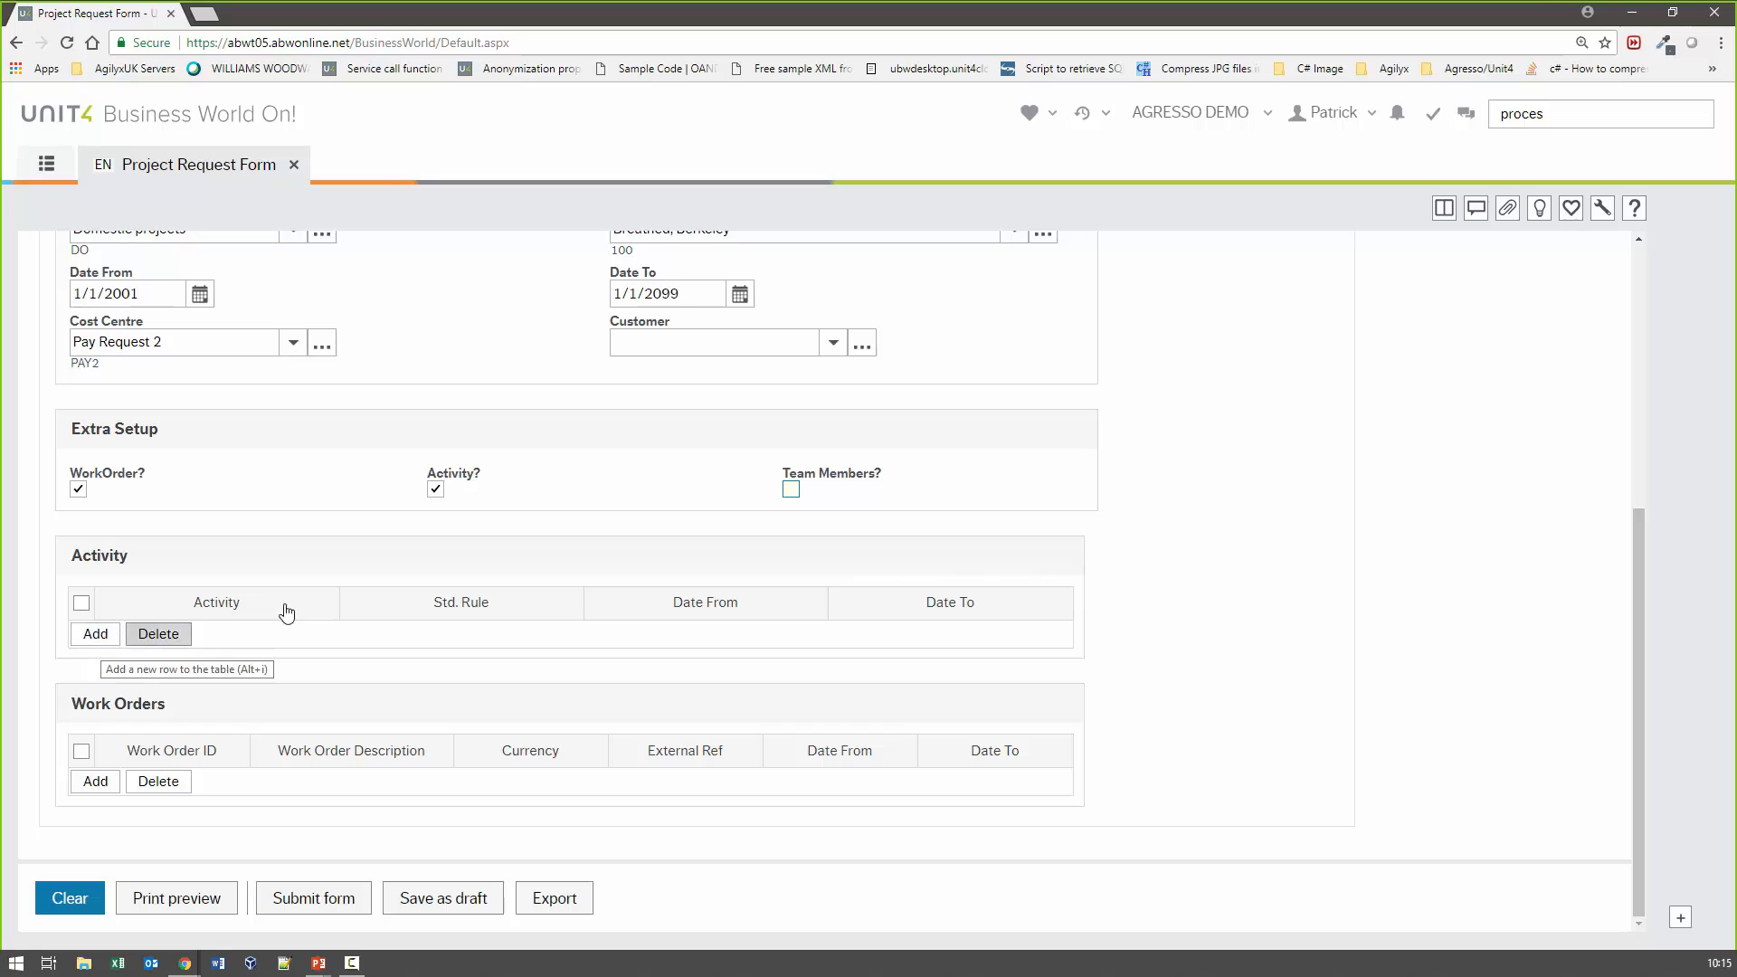
{"action": "scroll", "coordinate": [682, 699], "scroll_direction": "up", "scroll_amount": 4}
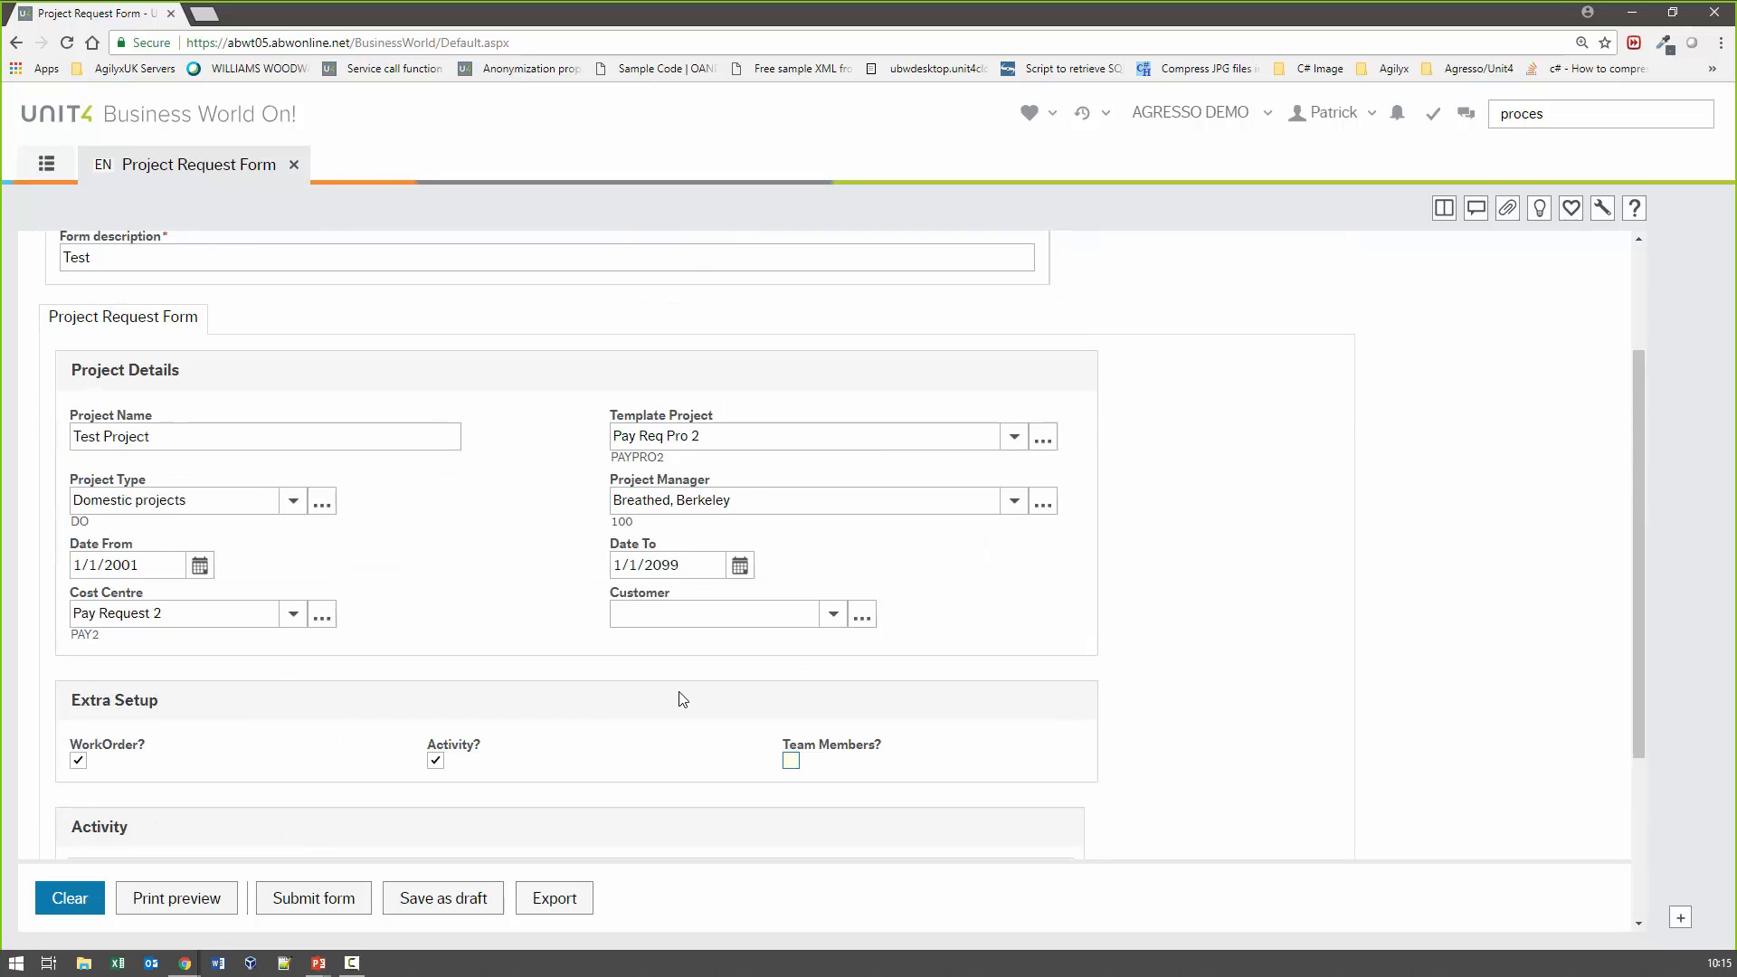
{"action": "scroll", "coordinate": [682, 699], "scroll_direction": "down", "scroll_amount": 1}
{"action": "scroll", "coordinate": [791, 762], "scroll_direction": "down", "scroll_amount": 3}
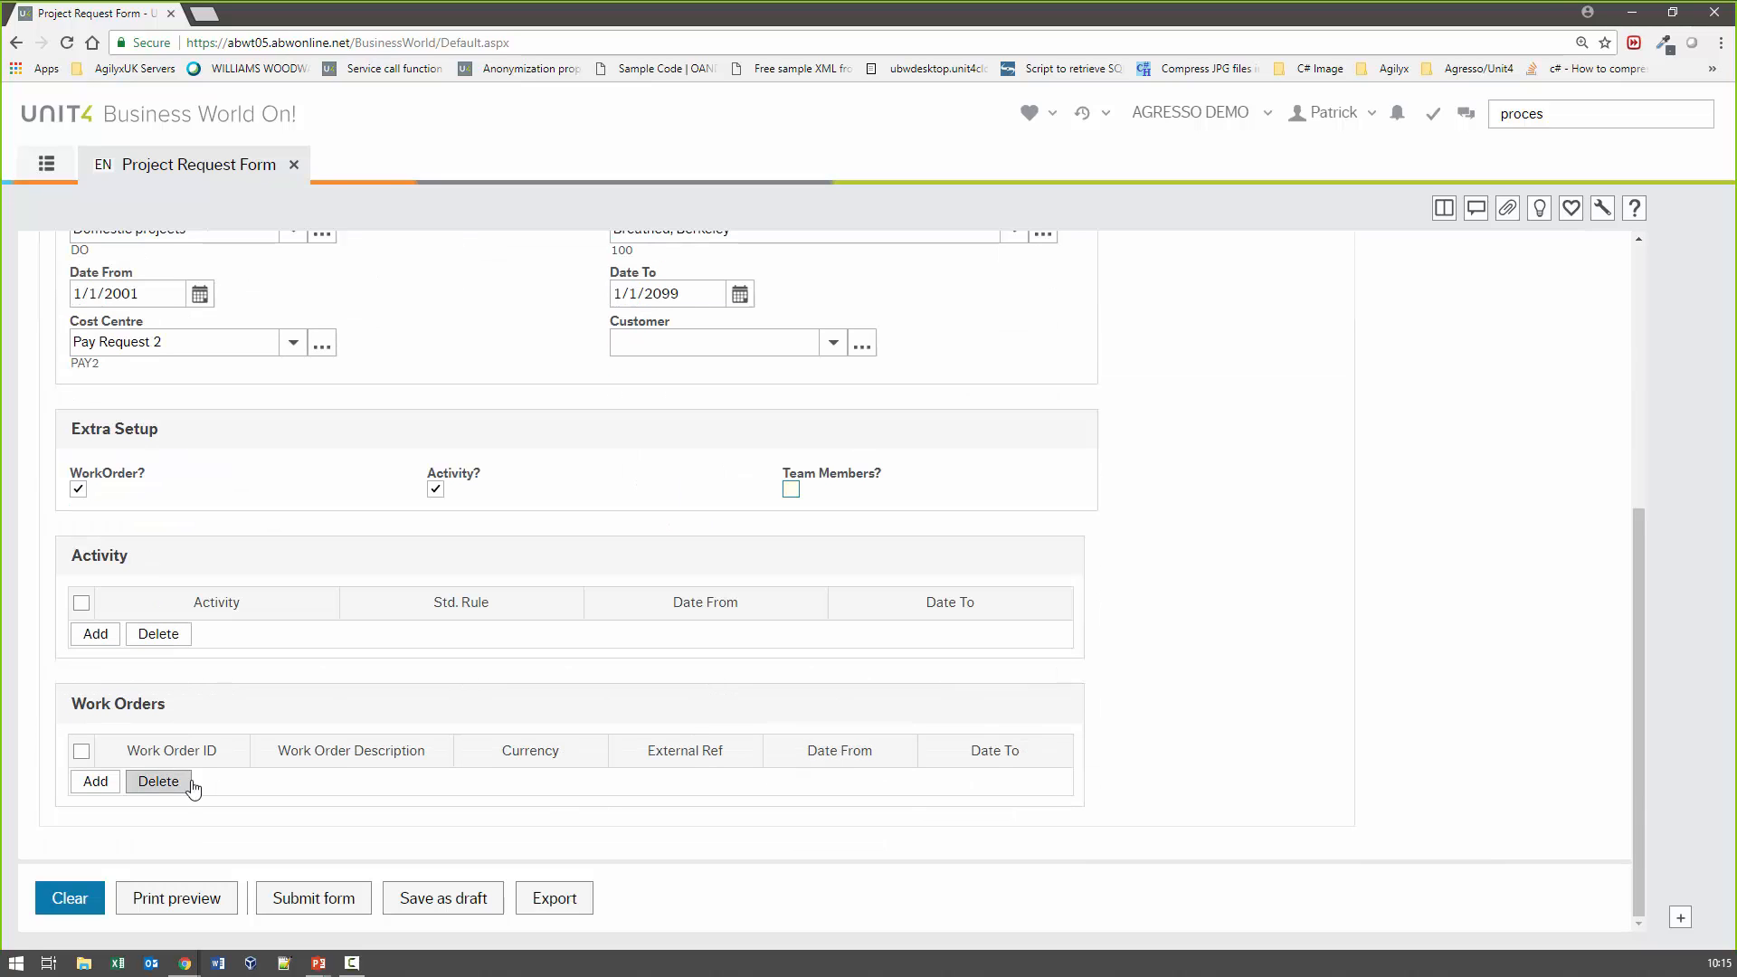
{"action": "scroll", "coordinate": [724, 801], "scroll_direction": "up", "scroll_amount": 3}
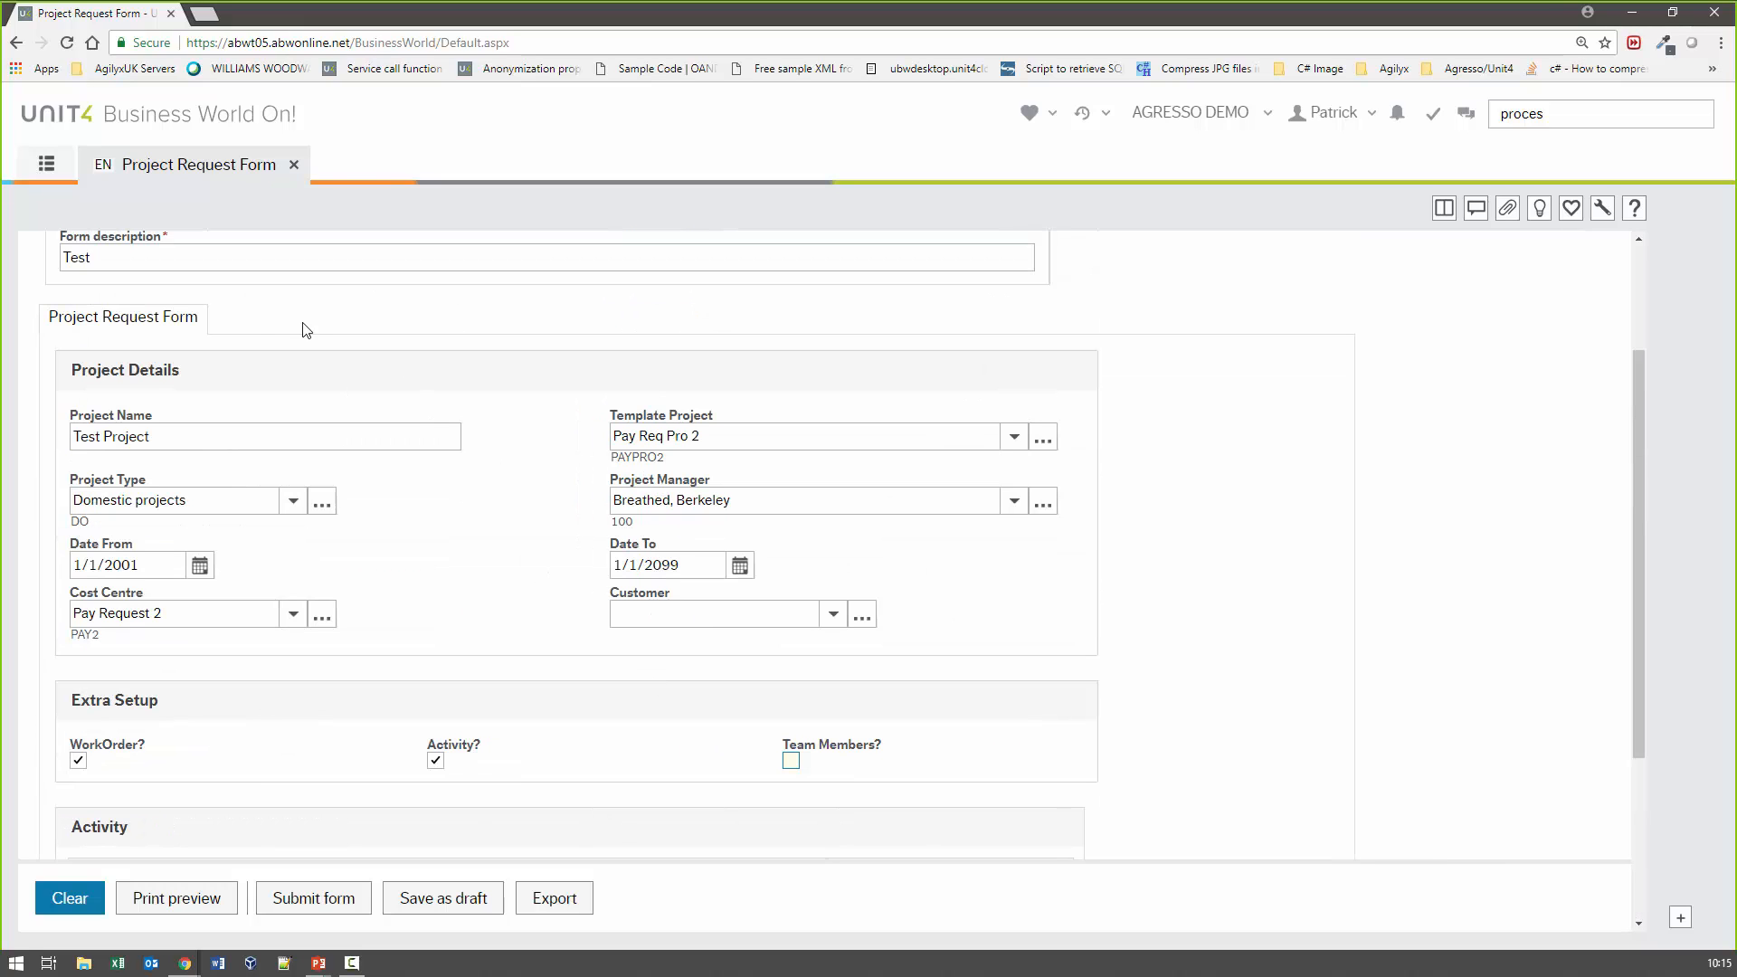
Enable Team Members and add a project team row with a listed team member and the Product division
{"action": "left_click", "coordinate": [794, 765]}
{"action": "left_click", "coordinate": [235, 320]}
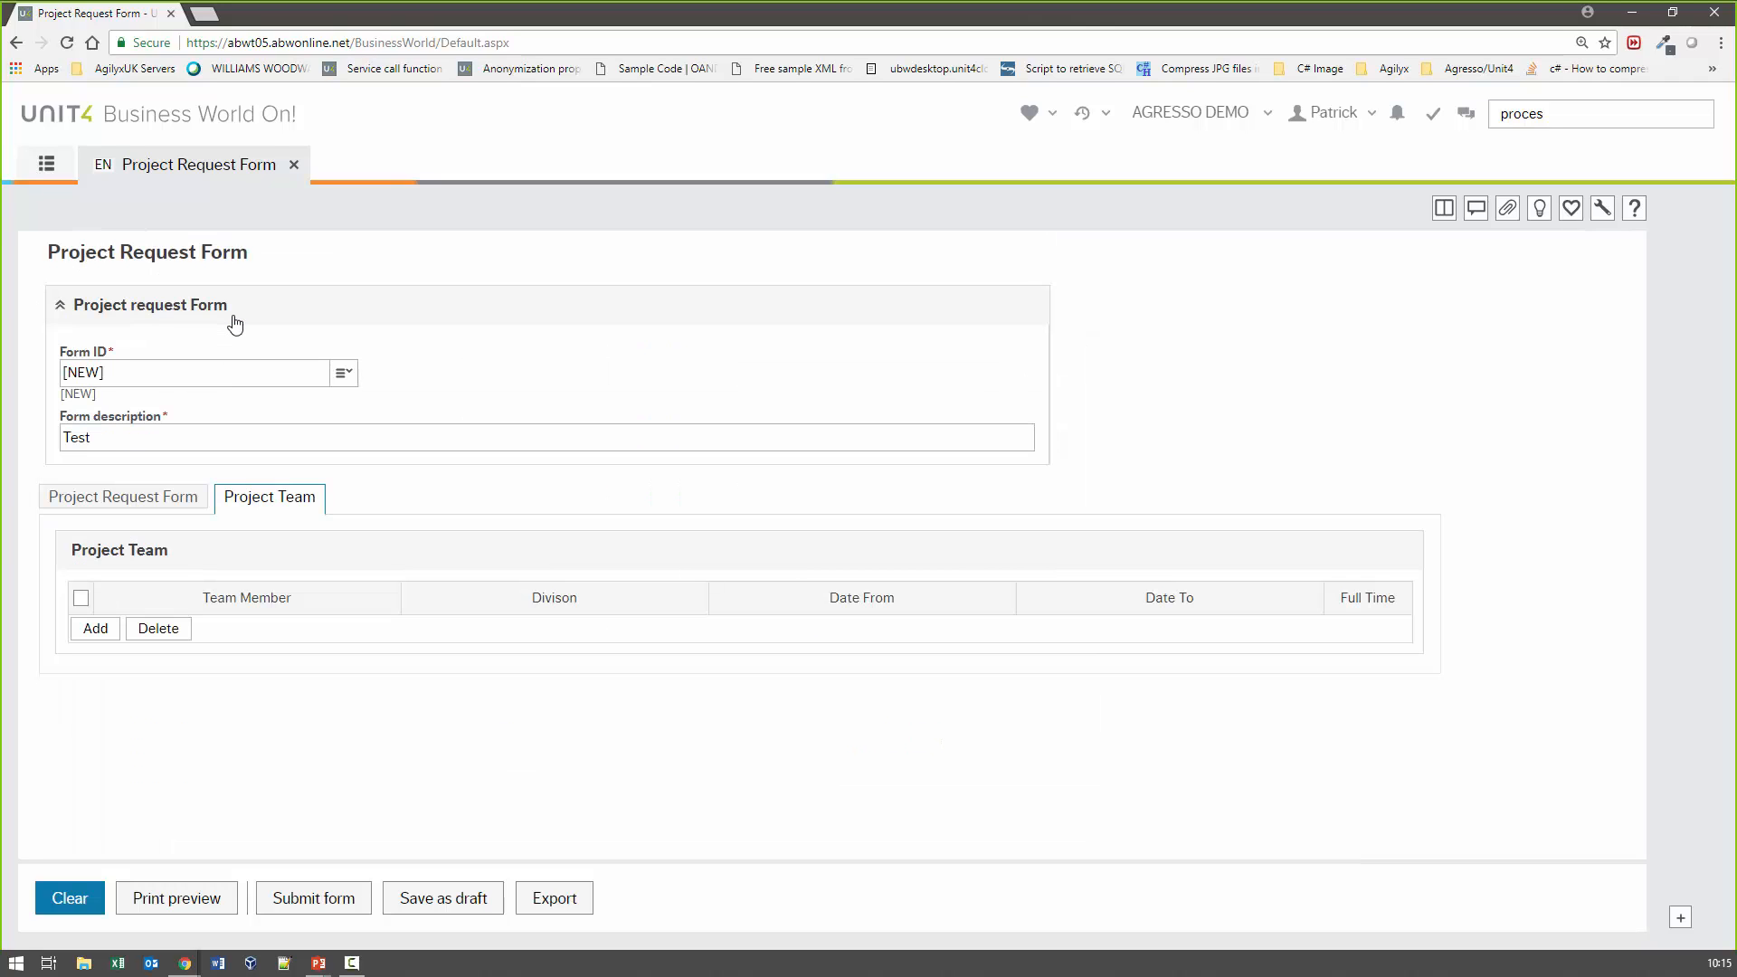
{"action": "left_click", "coordinate": [84, 630]}
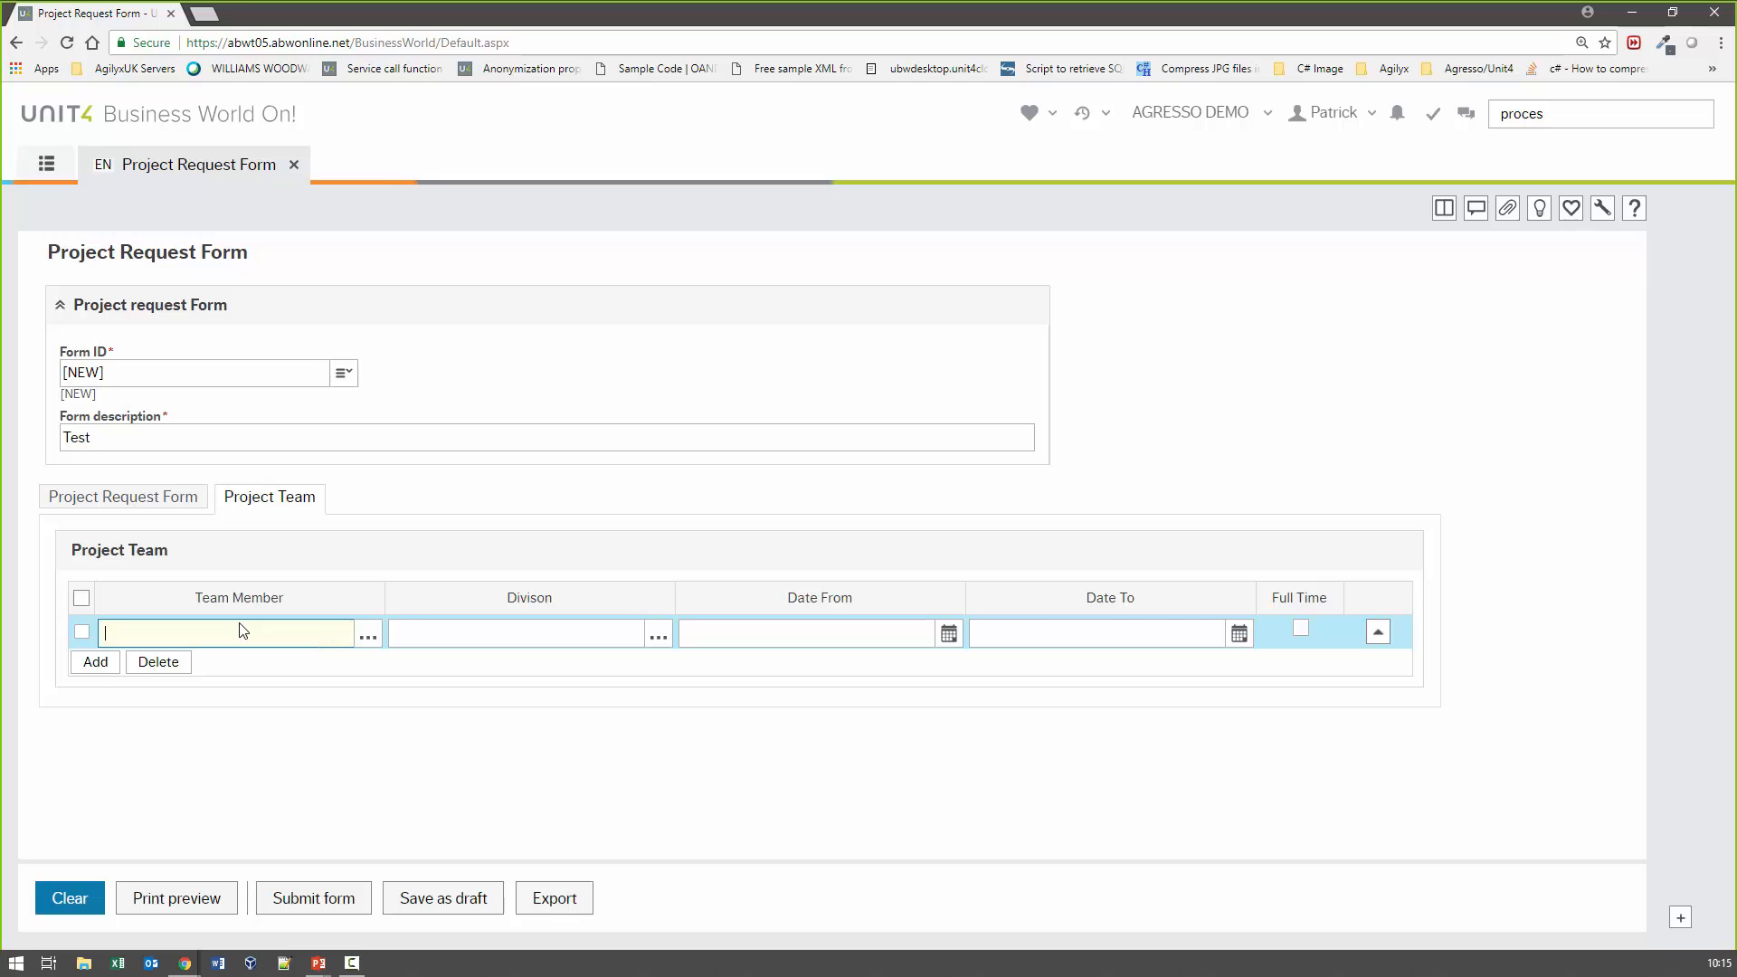
{"action": "key", "text": "Down"}
{"action": "left_click", "coordinate": [180, 493]}
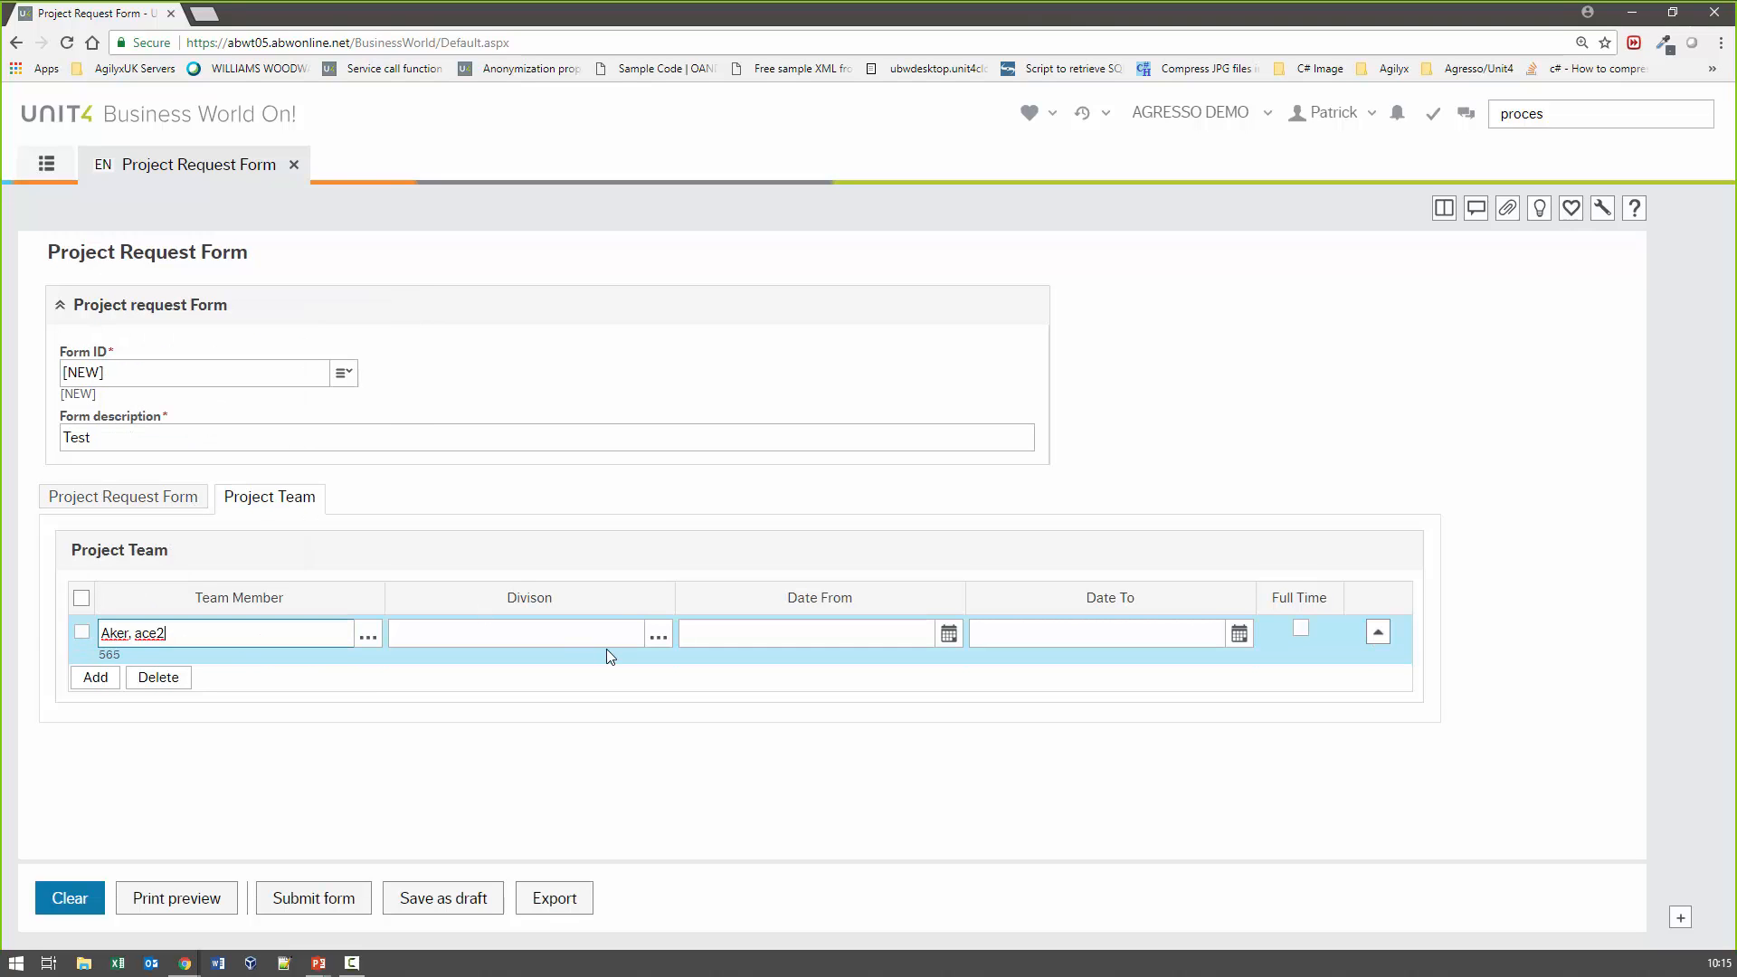
{"action": "left_click", "coordinate": [560, 637]}
{"action": "key", "text": "Down"}
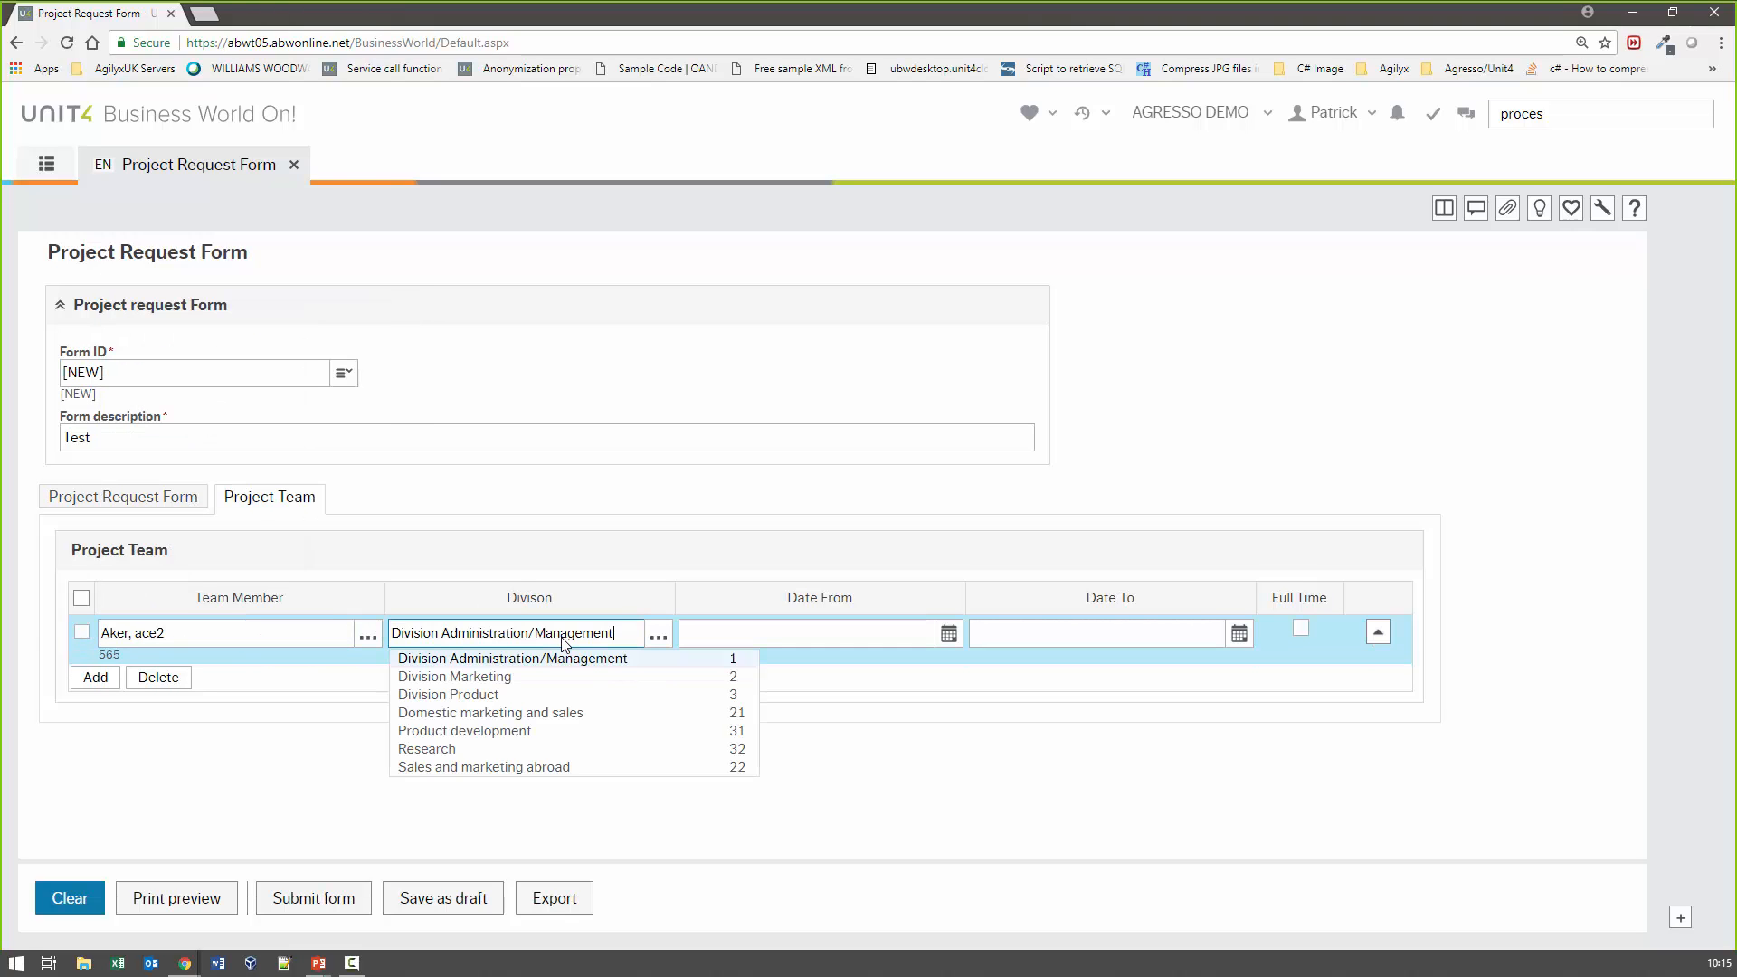
{"action": "left_click", "coordinate": [511, 698]}
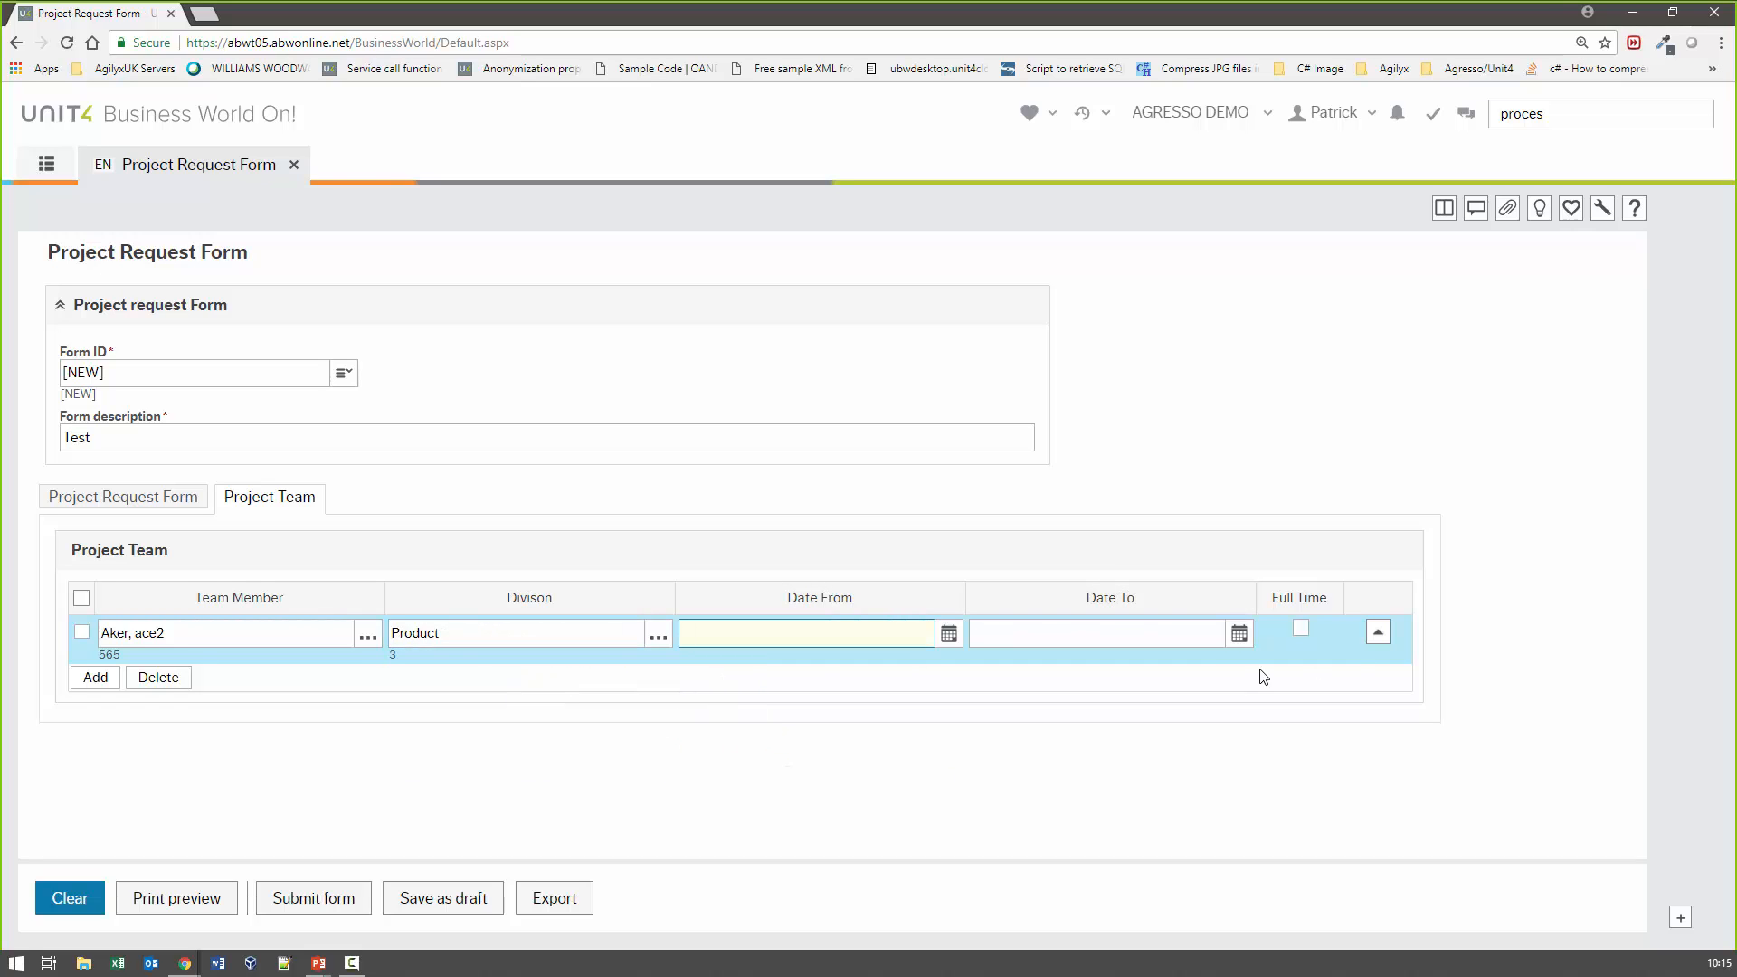
Review the main section of the project request and close the form
{"action": "left_click", "coordinate": [124, 496]}
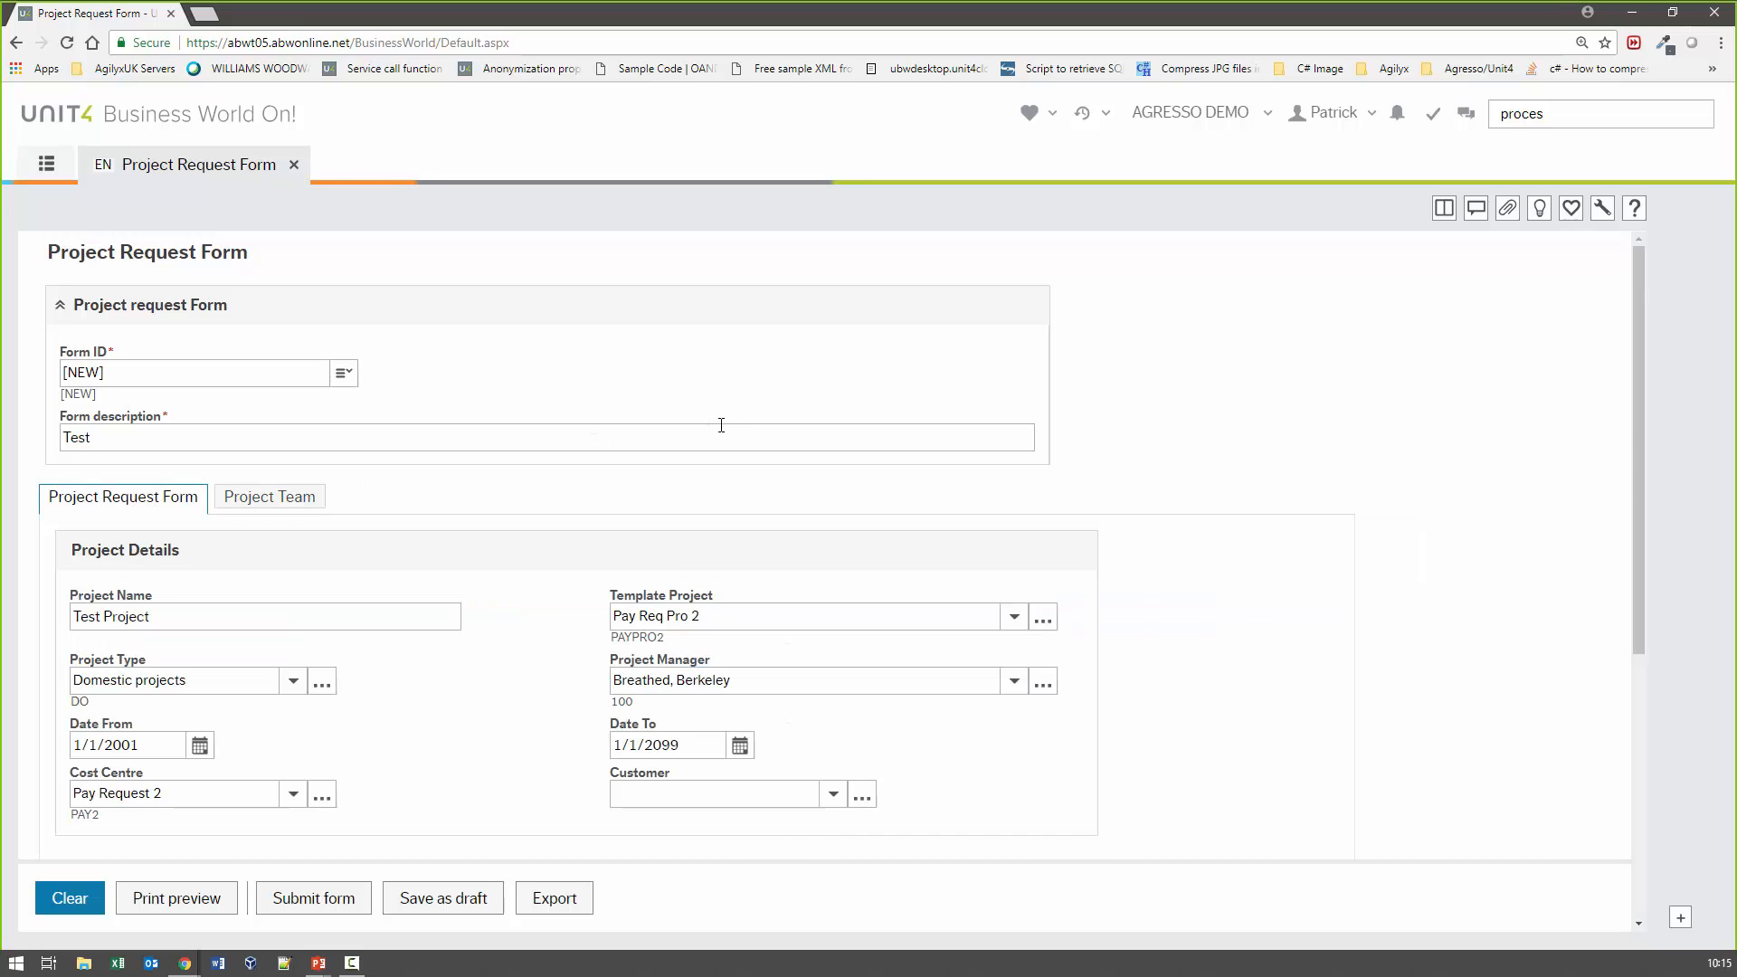
{"action": "scroll", "coordinate": [724, 432], "scroll_direction": "down", "scroll_amount": 5}
{"action": "scroll", "coordinate": [724, 431], "scroll_direction": "up", "scroll_amount": 5}
{"action": "left_click", "coordinate": [294, 164]}
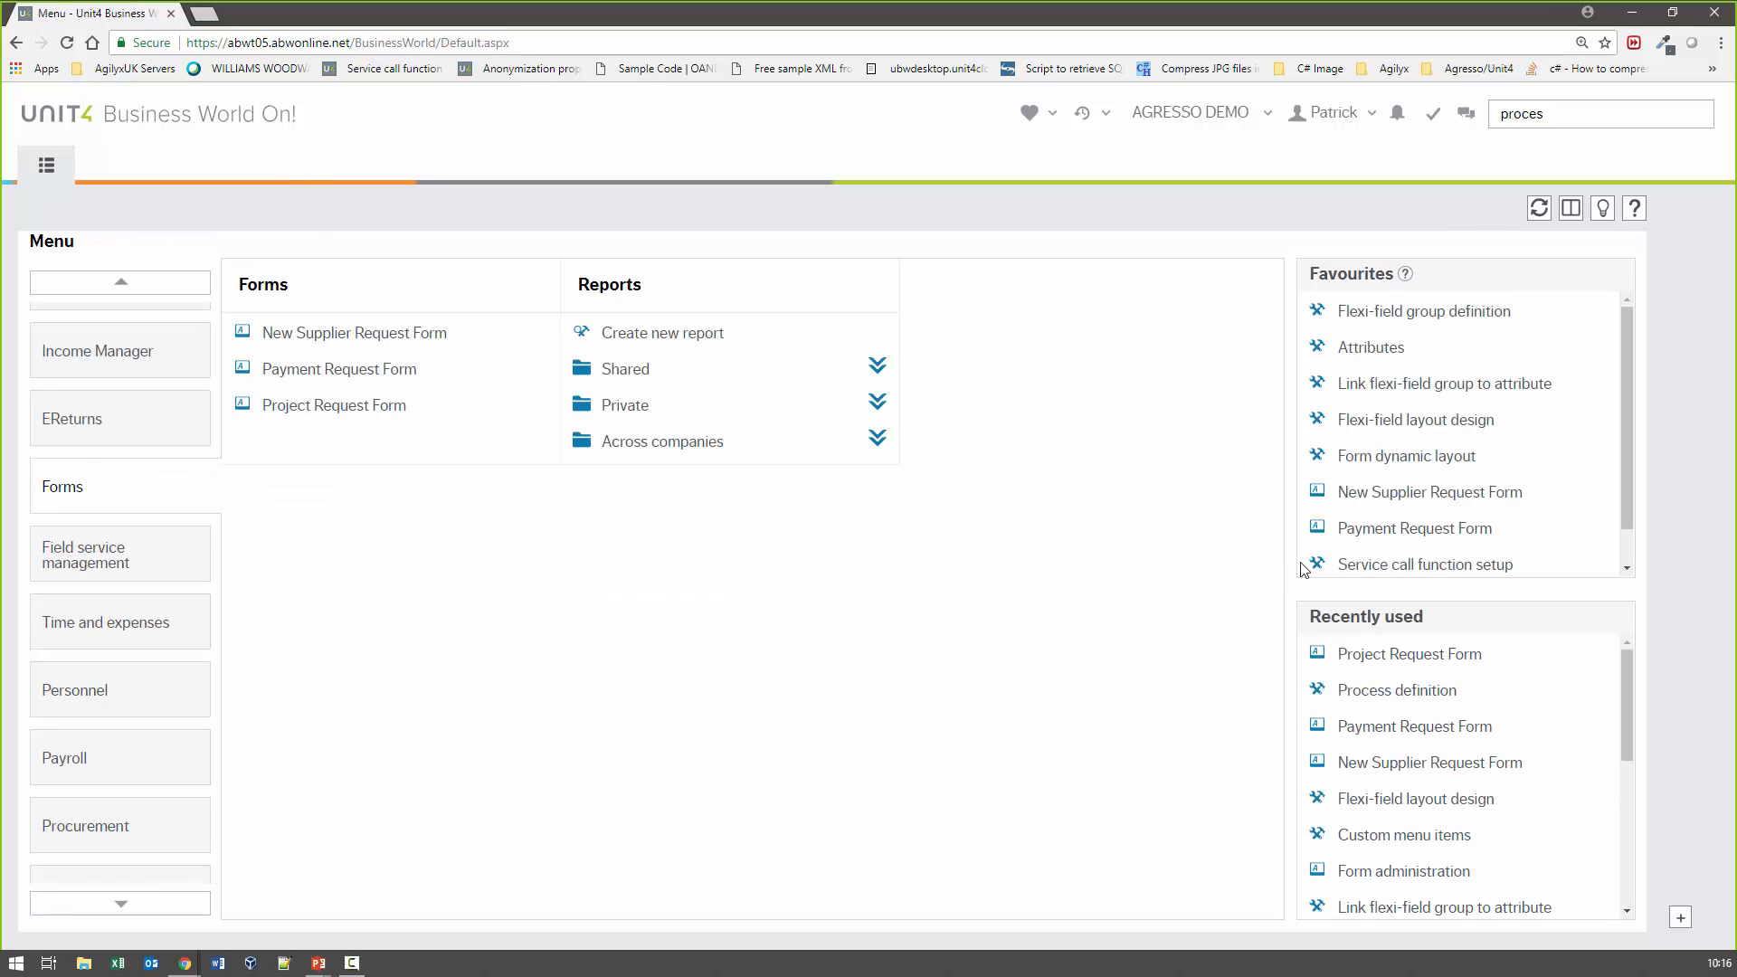
Open Form dynamic layout and load the rules for Project request Form (PROJREQ)
{"action": "scroll", "coordinate": [1527, 554], "scroll_direction": "down", "scroll_amount": 1}
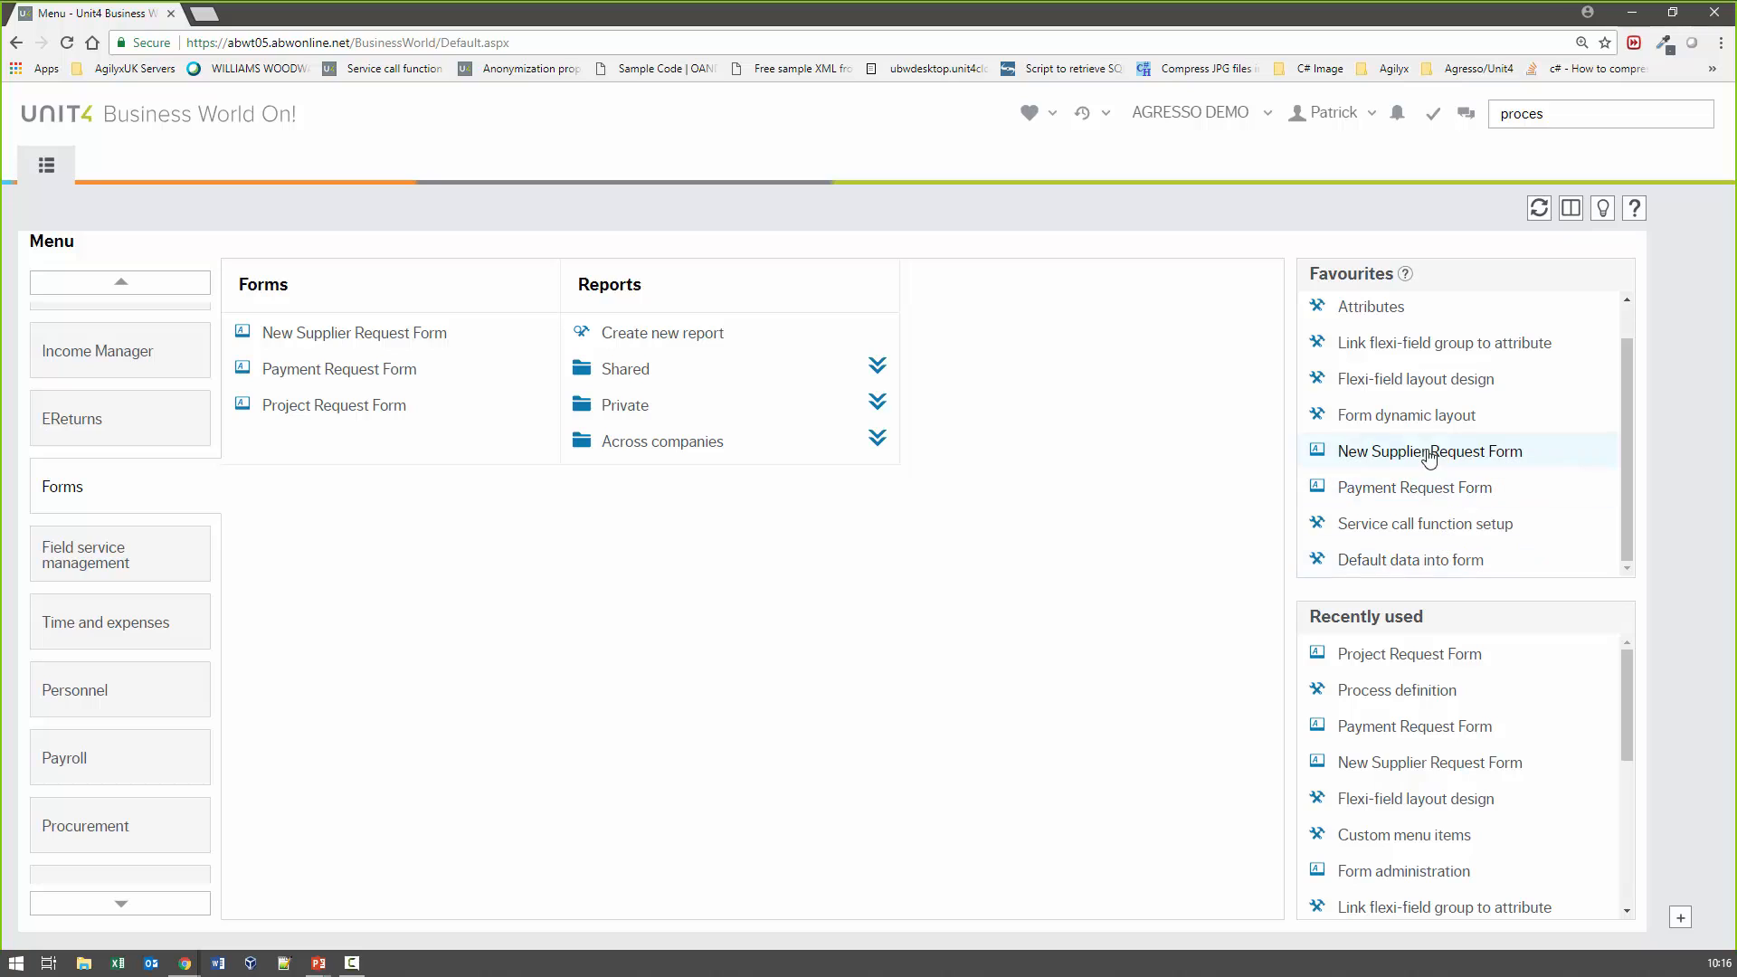
{"action": "left_click", "coordinate": [1419, 416]}
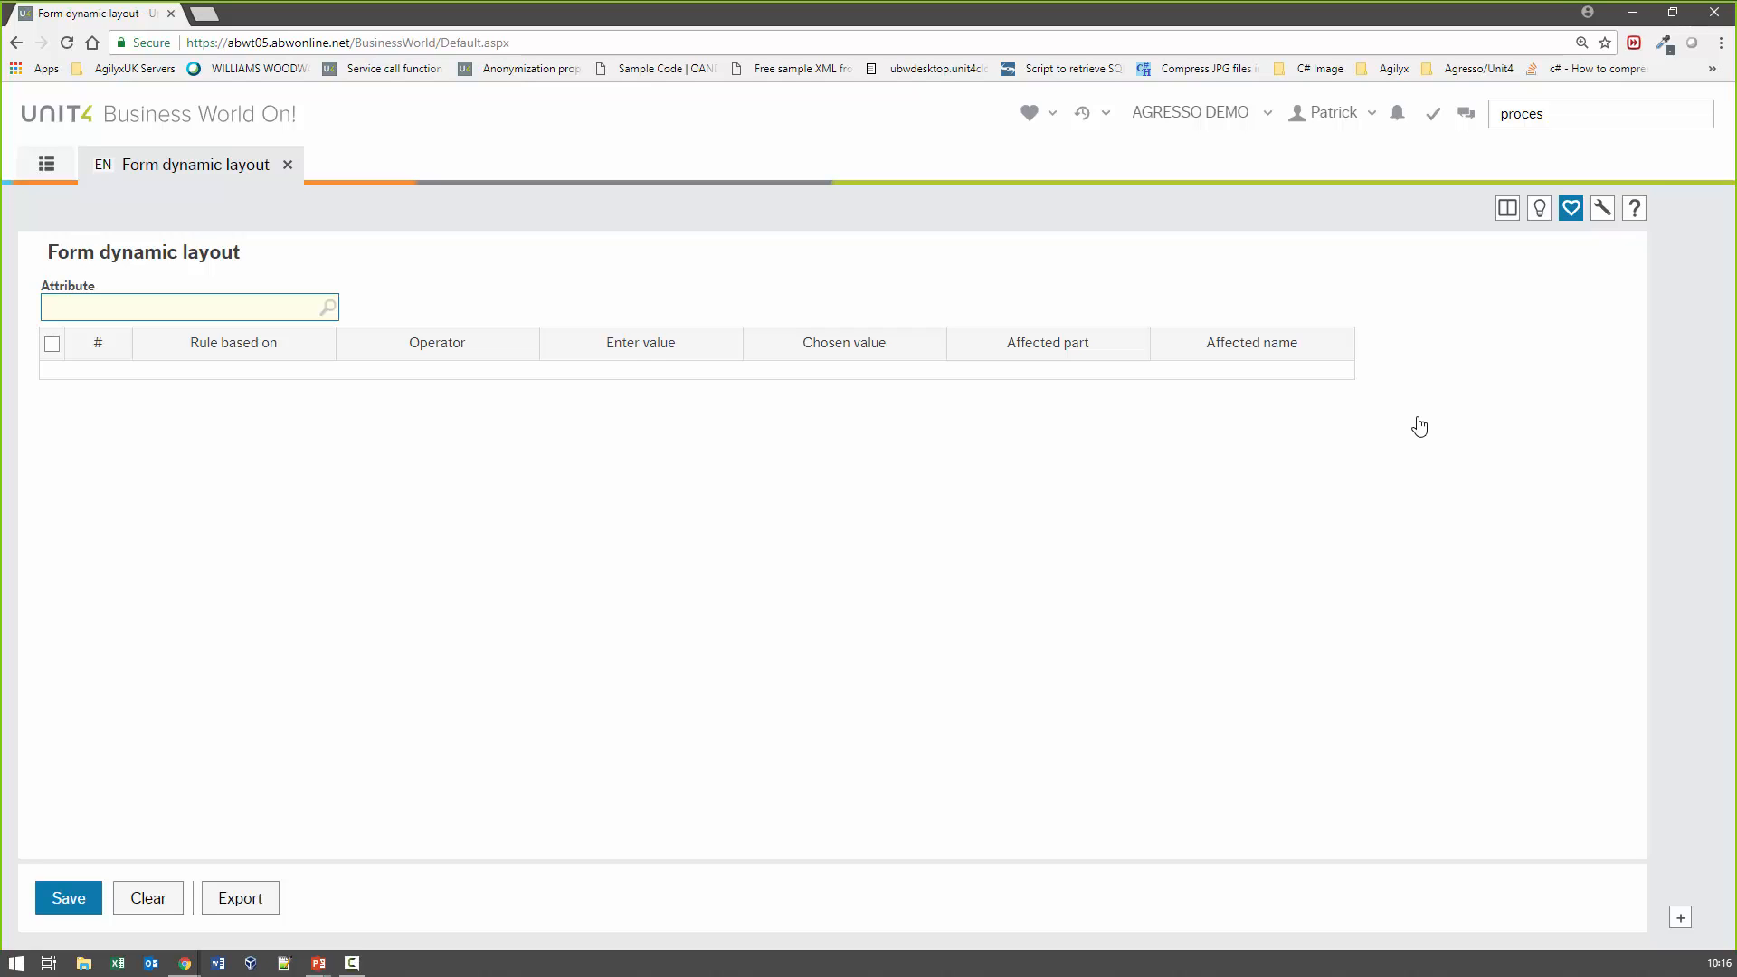
{"action": "type", "text": "pro"}
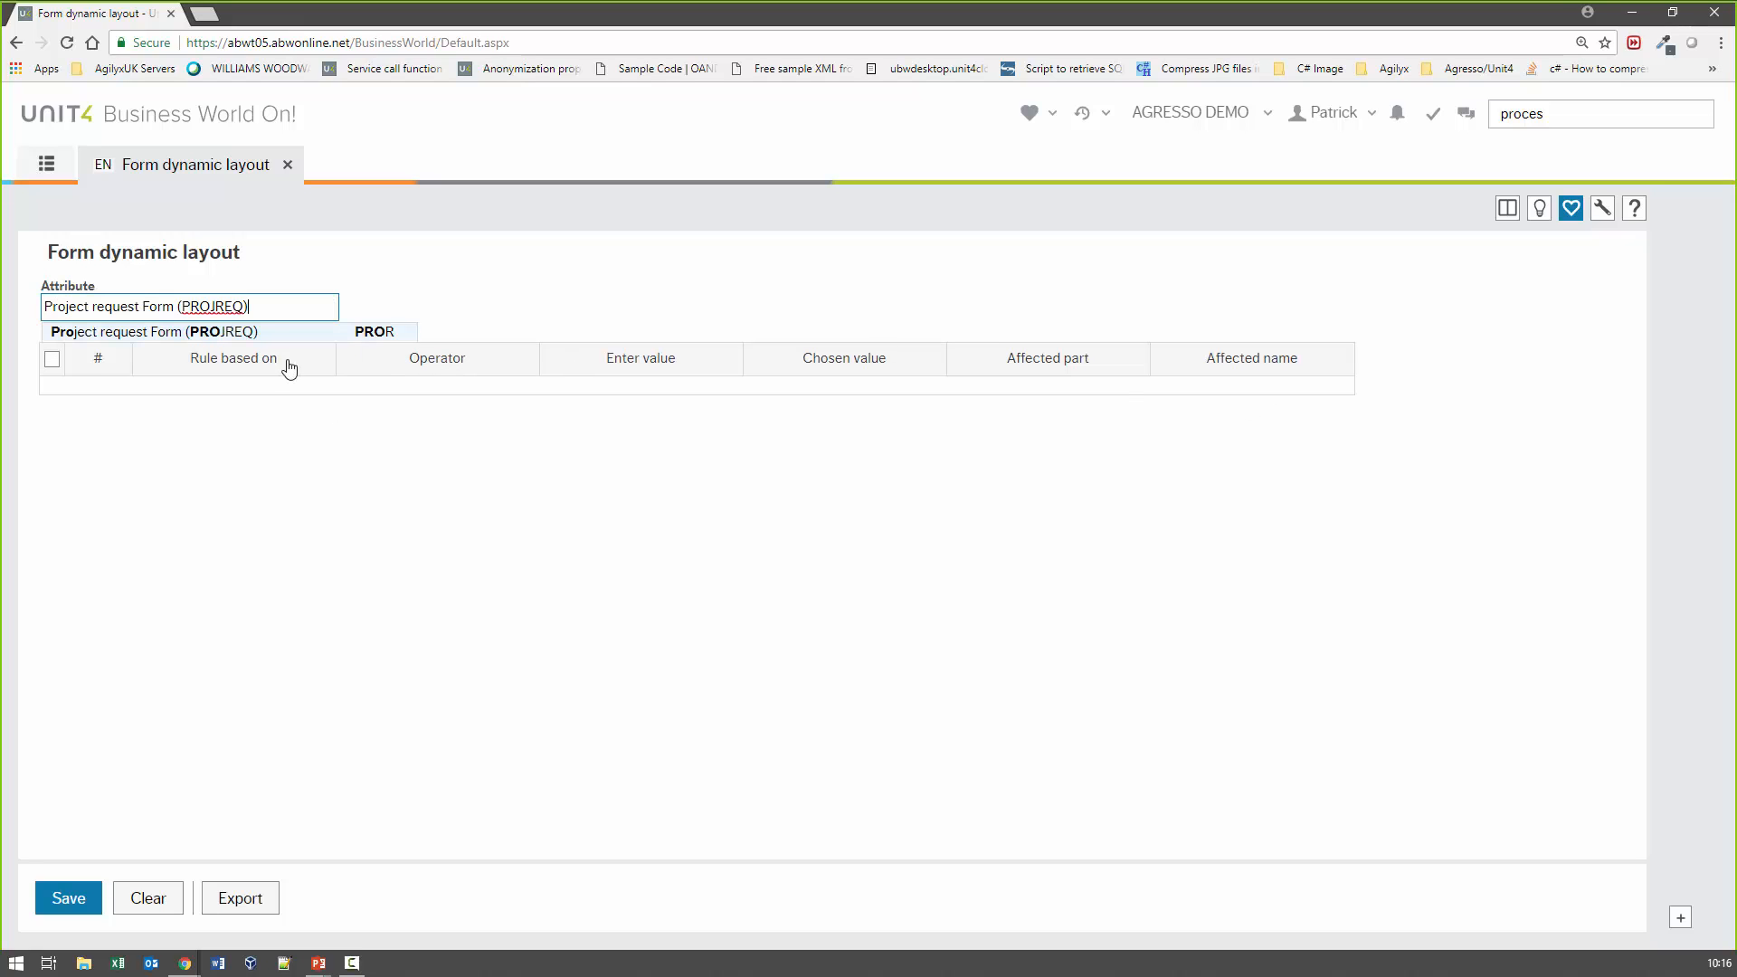
{"action": "key", "text": "Return"}
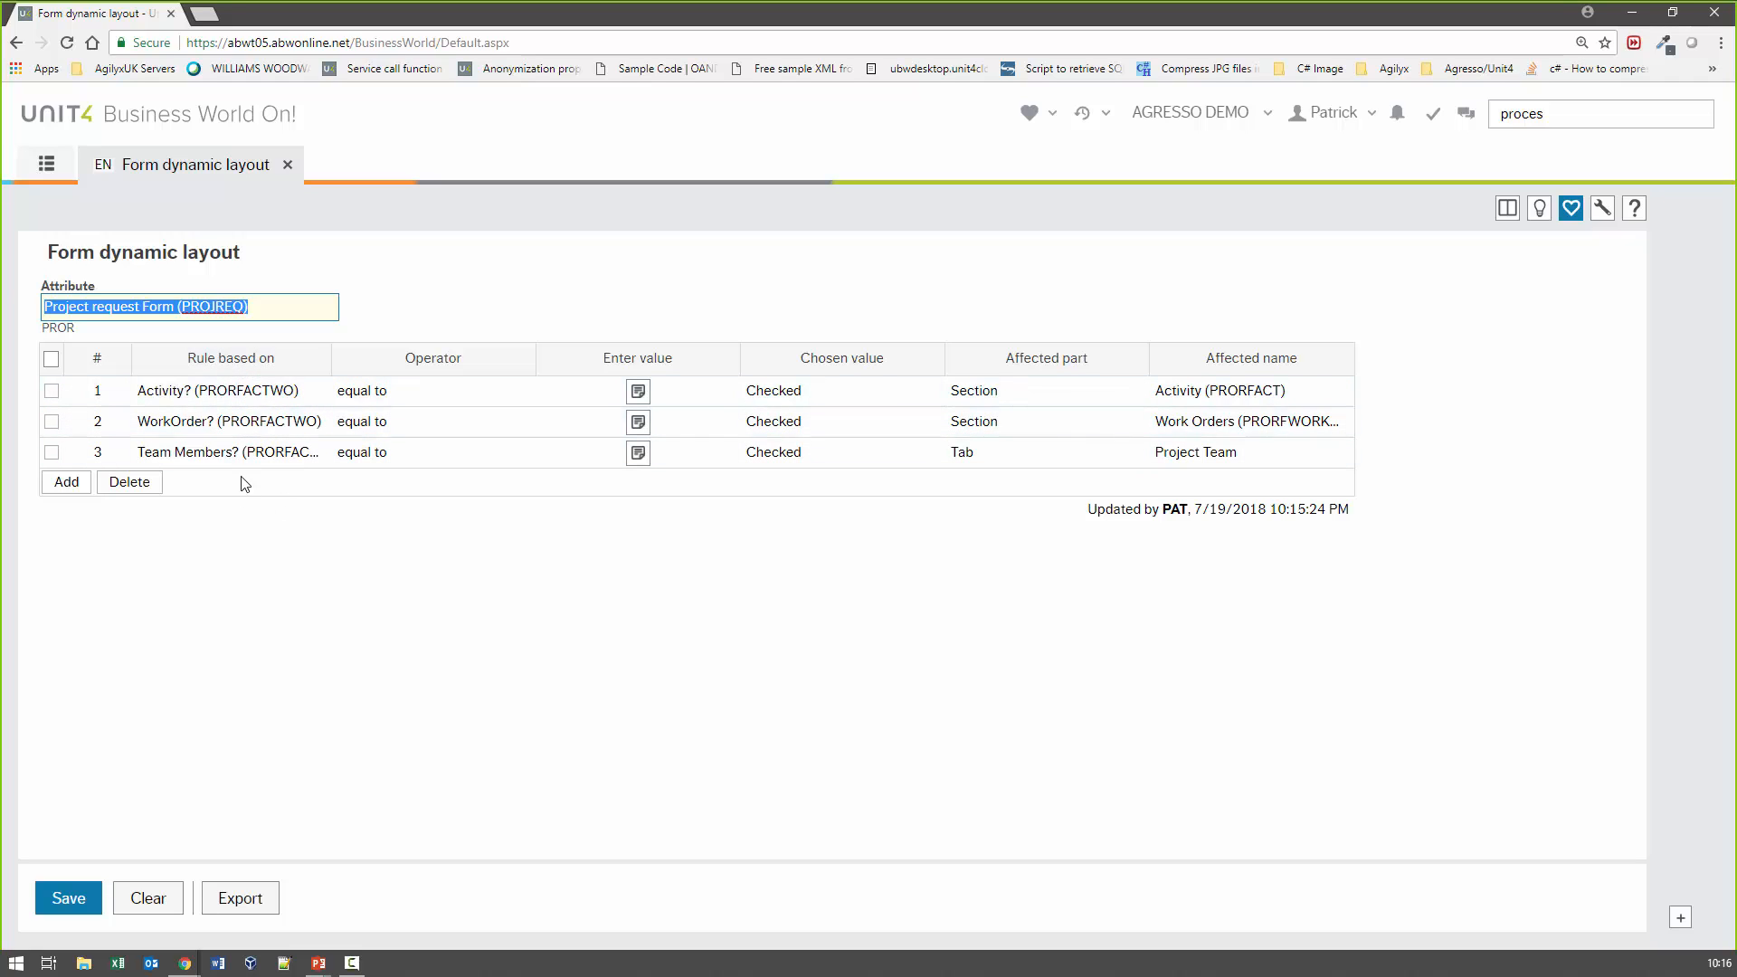
Examine the Activity rule's operator, entered value and affected part options
{"action": "left_click", "coordinate": [269, 390]}
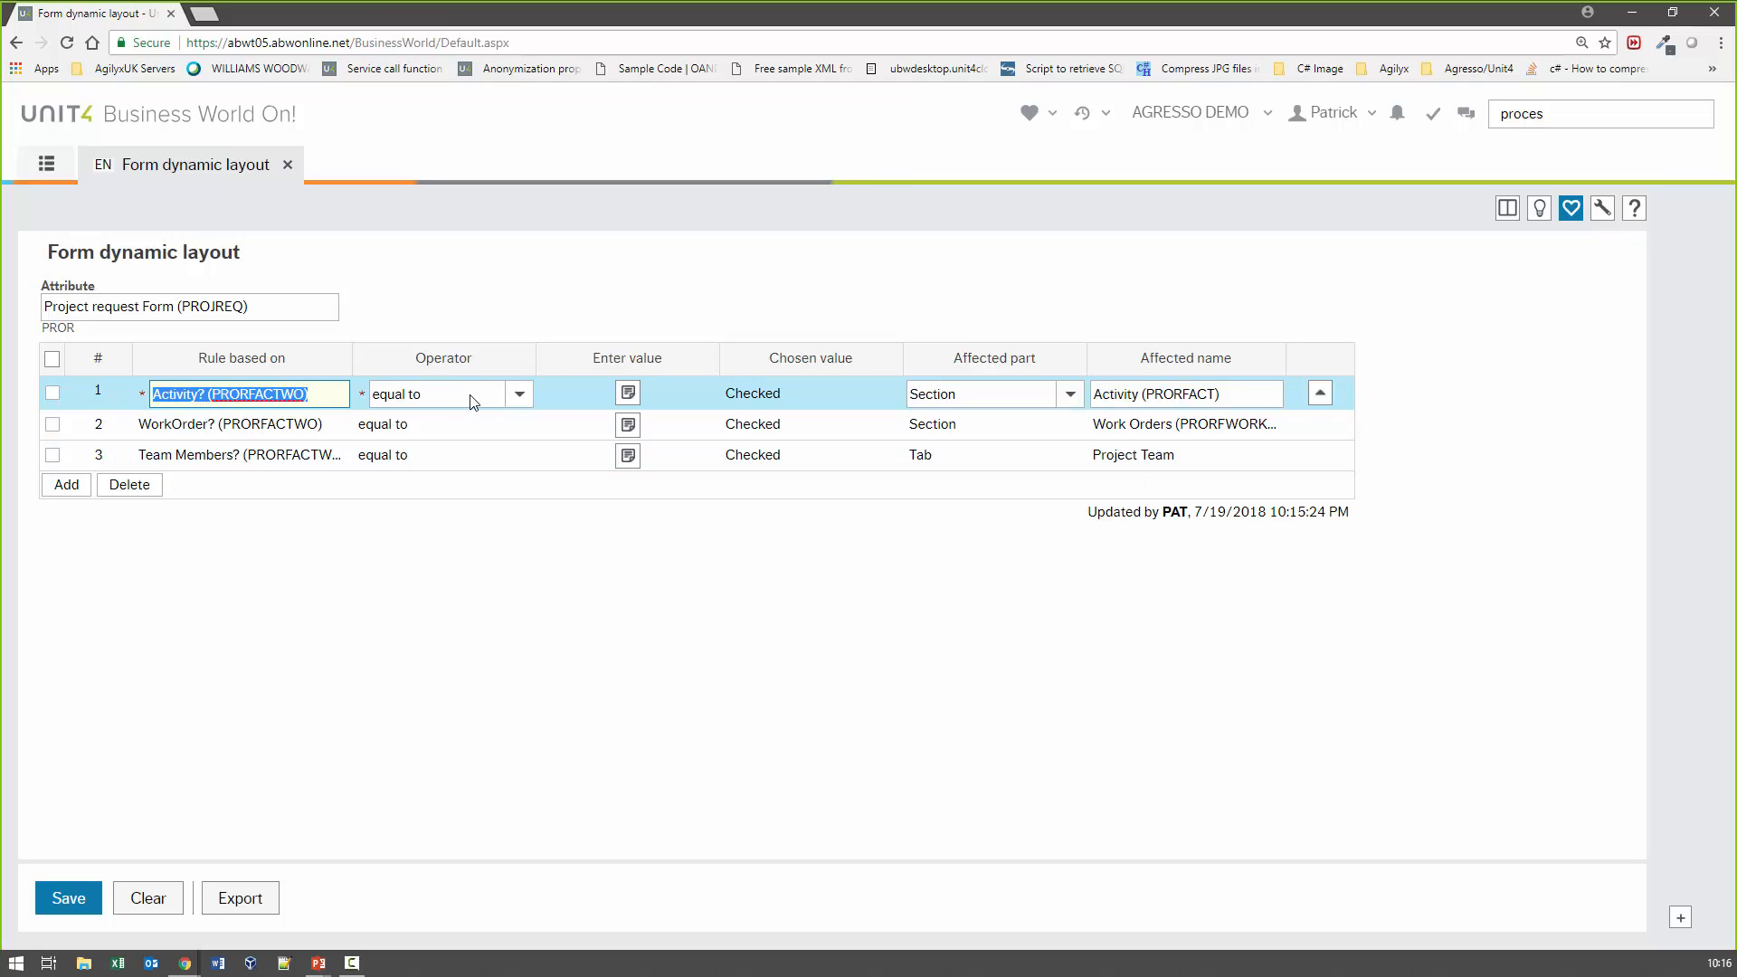
{"action": "key", "text": "Tab"}
{"action": "left_click", "coordinate": [633, 394]}
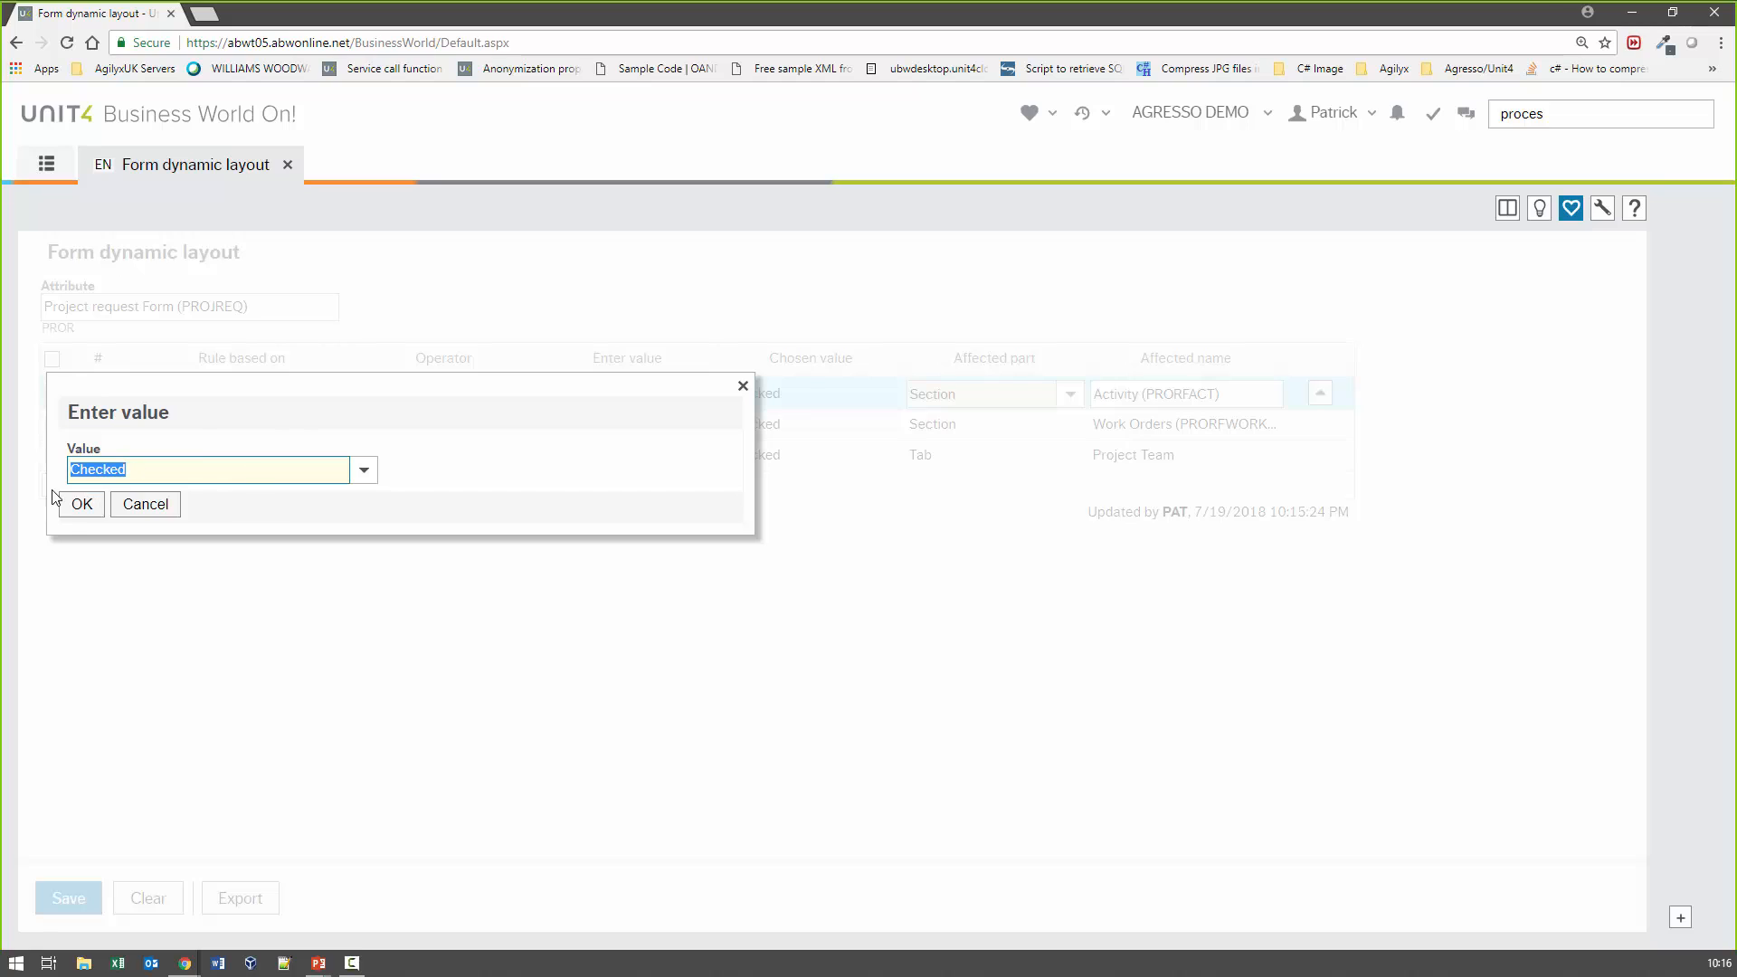
{"action": "left_click", "coordinate": [77, 504]}
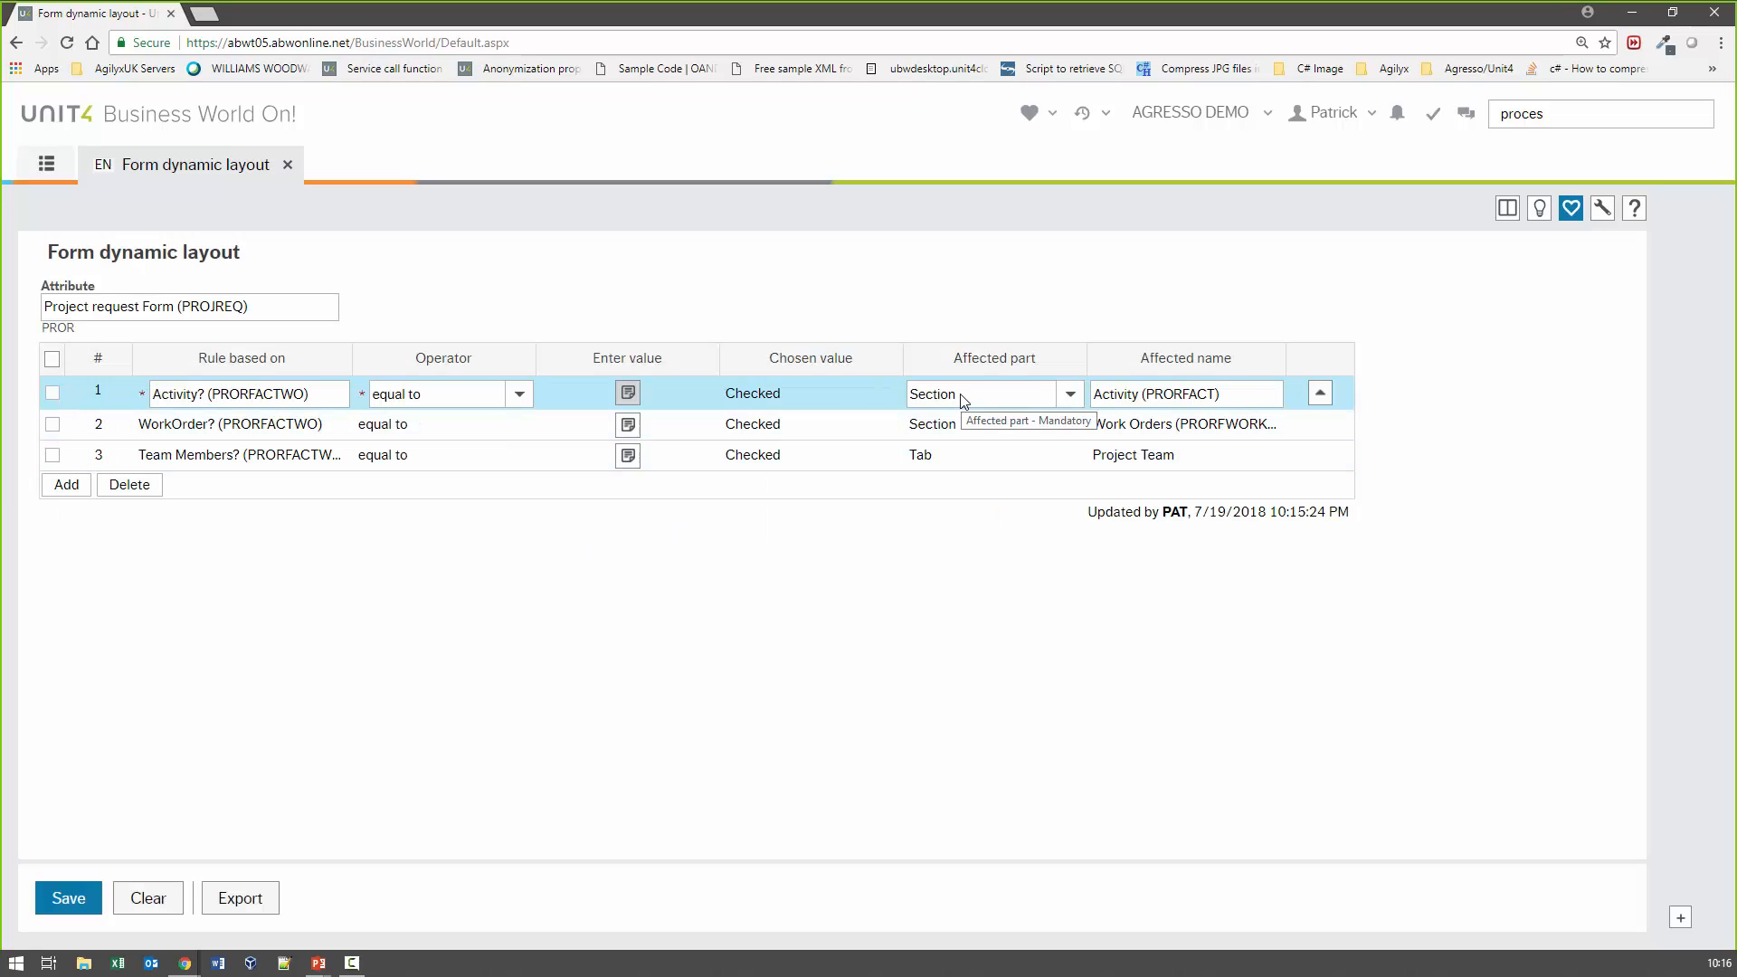
{"action": "left_click", "coordinate": [1071, 396]}
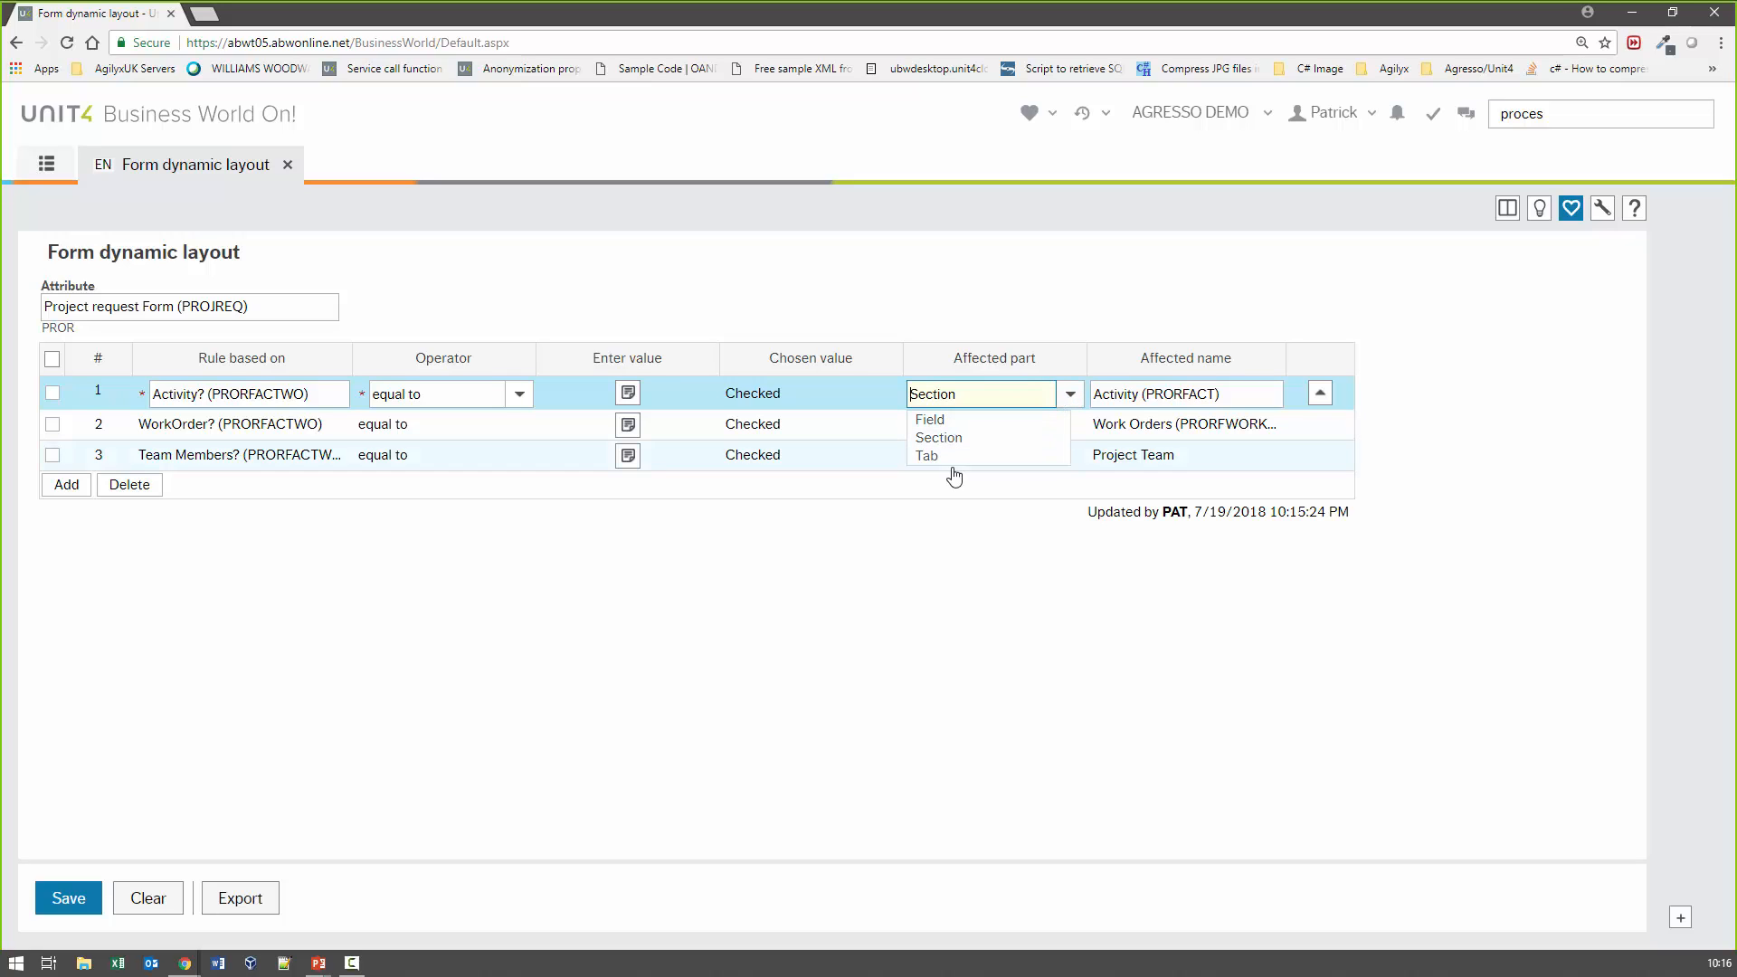
{"action": "left_click", "coordinate": [1044, 544]}
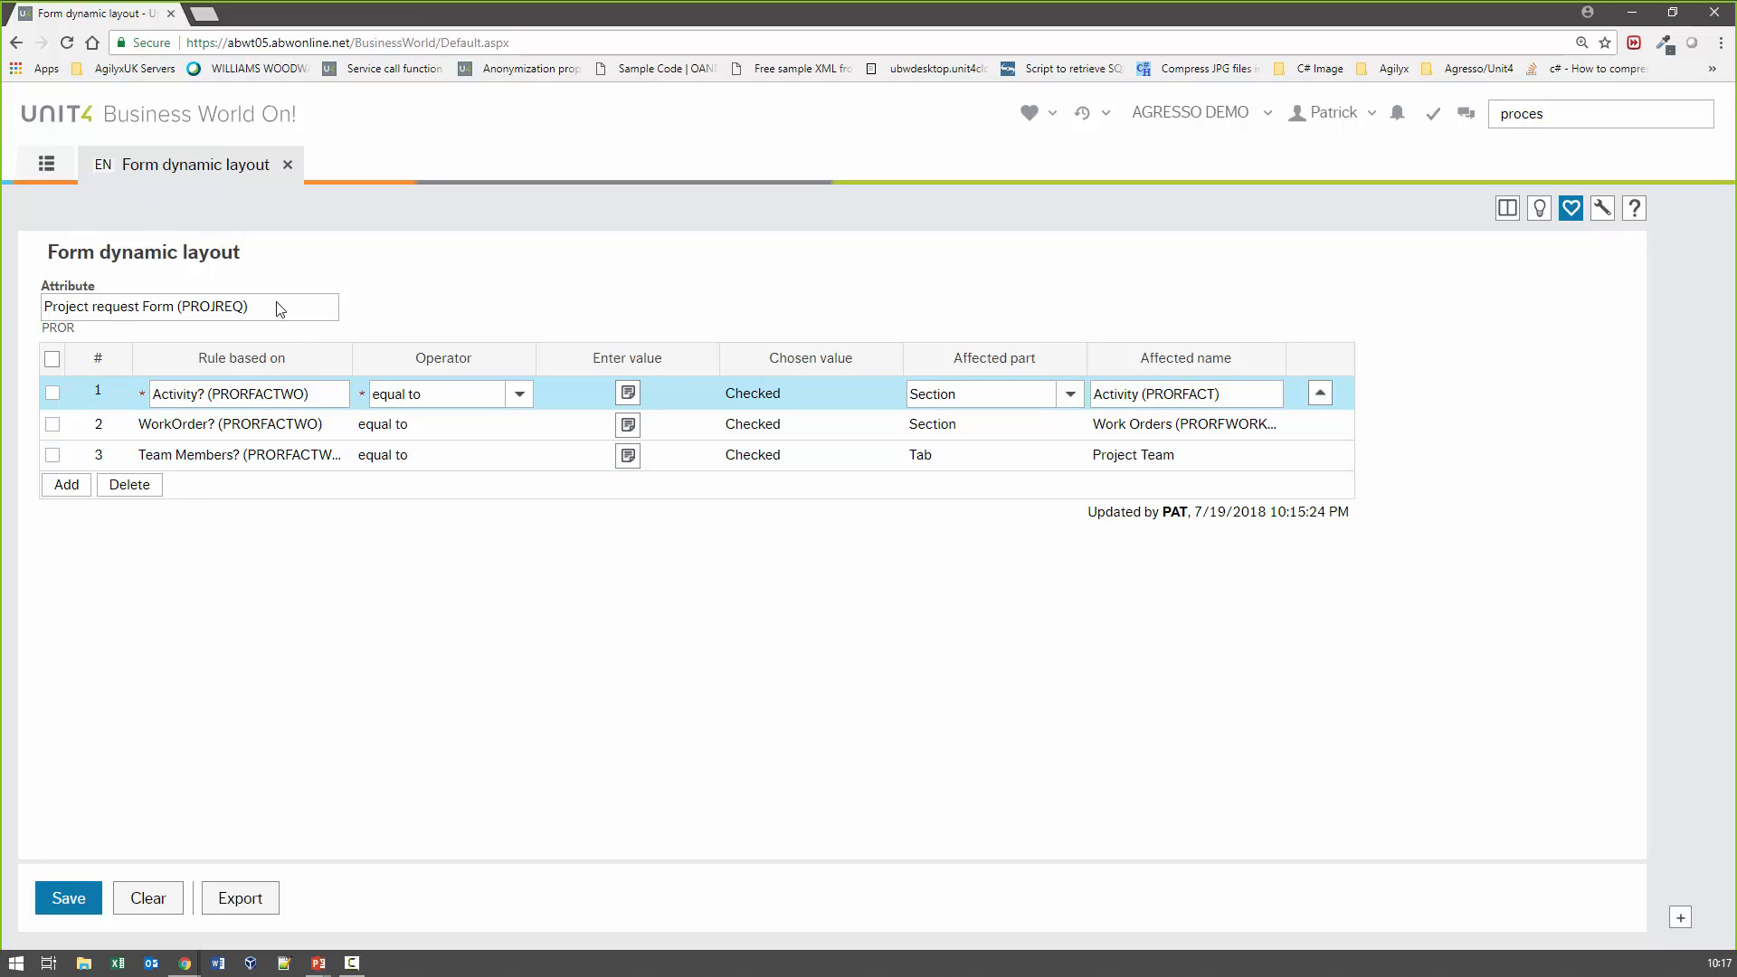
Leave the dynamic layout rules and open the Default data into form setup
{"action": "left_click_drag", "start_coordinate": [279, 309], "coordinate": [11, 310]}
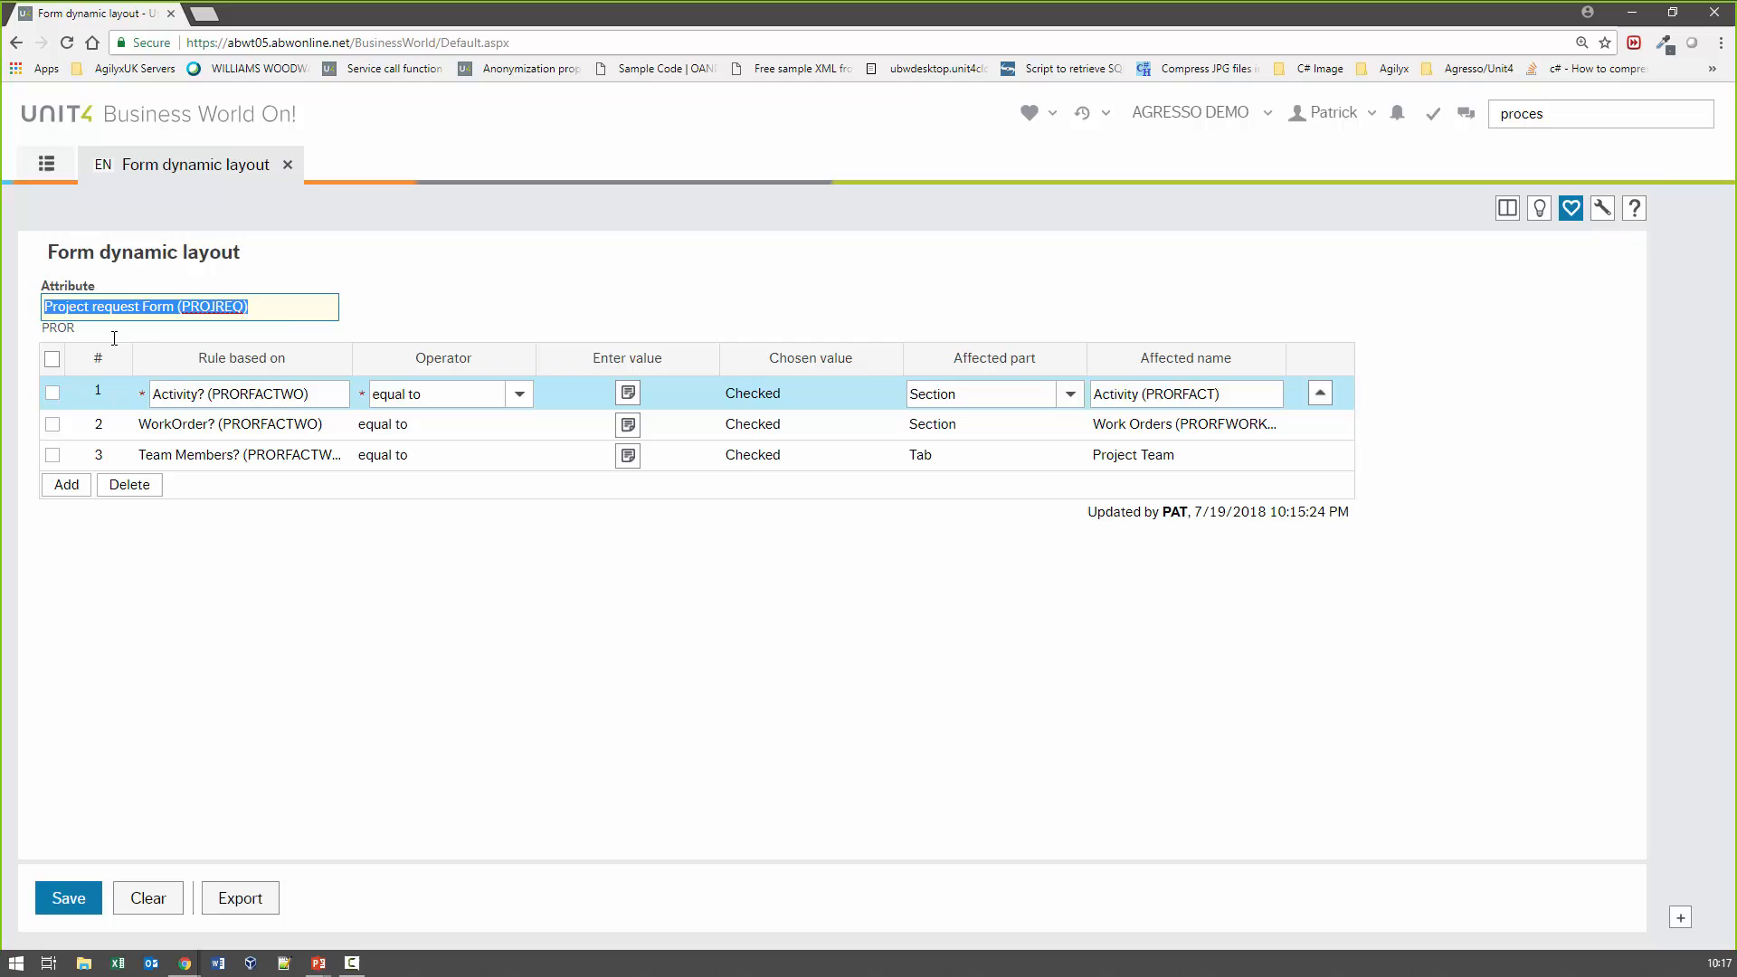
{"action": "left_click", "coordinate": [47, 164]}
{"action": "left_click", "coordinate": [1582, 111]}
{"action": "double_click", "coordinate": [1582, 111]}
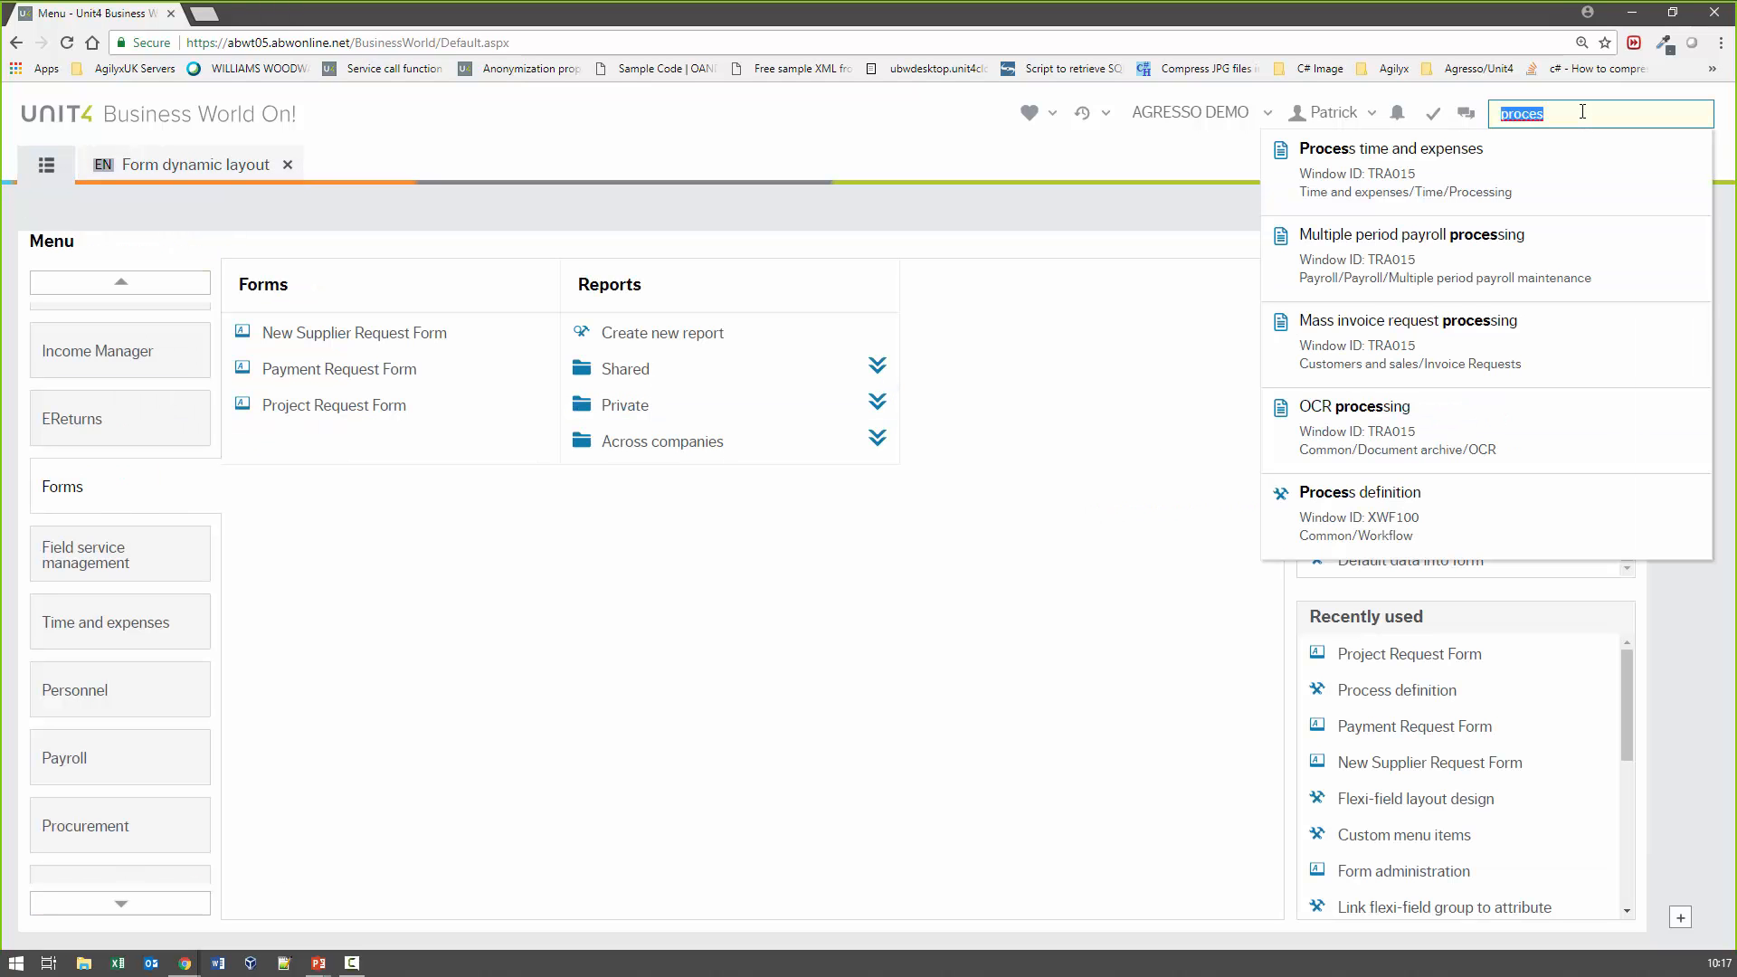
{"action": "left_click", "coordinate": [1223, 543]}
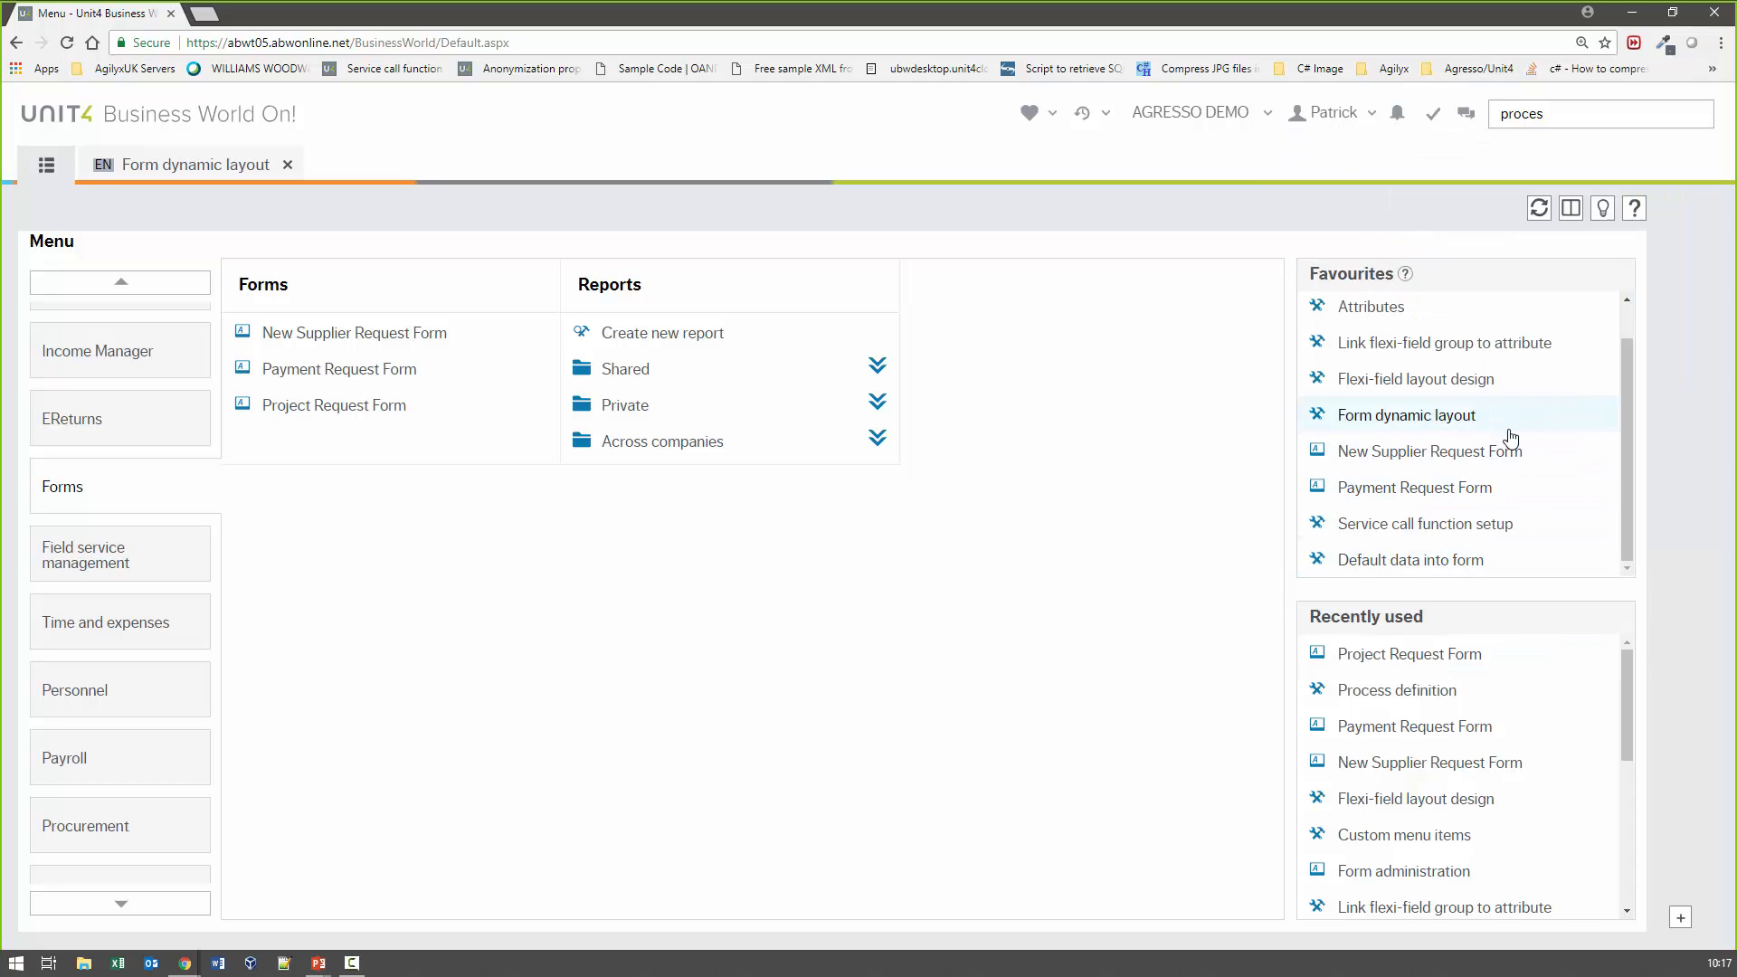
{"action": "left_click", "coordinate": [1451, 559]}
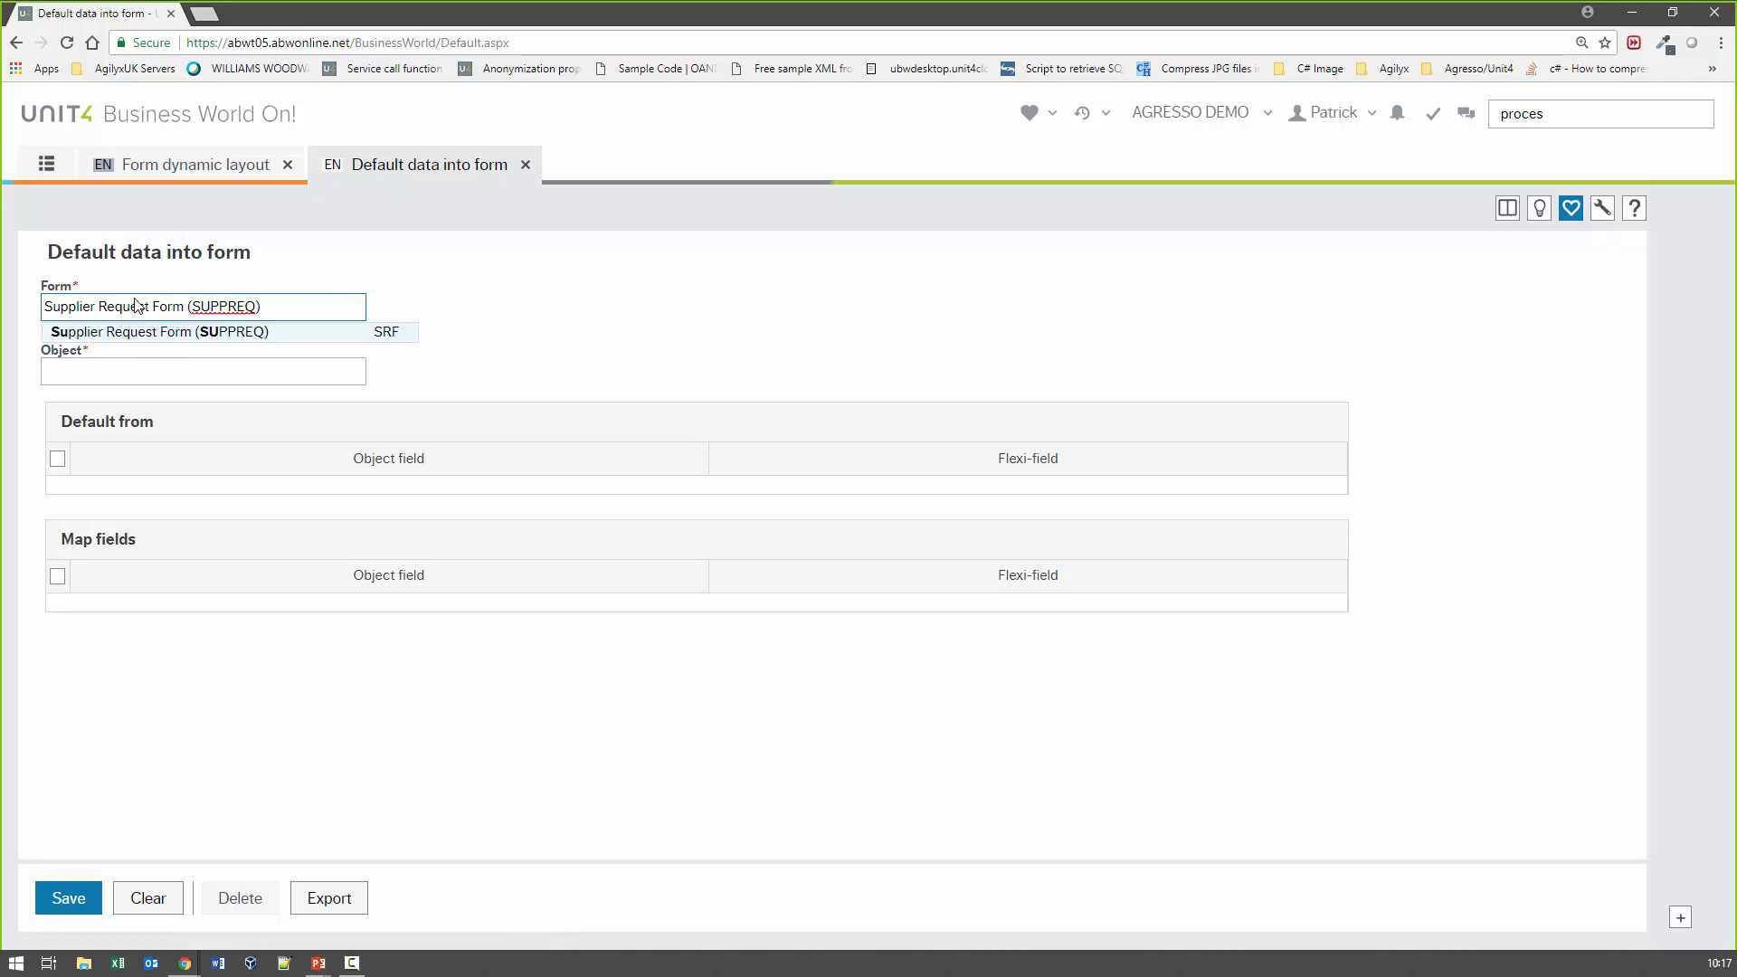
Load the default data mapping for Supplier Request Form (SUPPREQ) with the object * Suppliers (Used)
{"action": "left_click", "coordinate": [184, 332]}
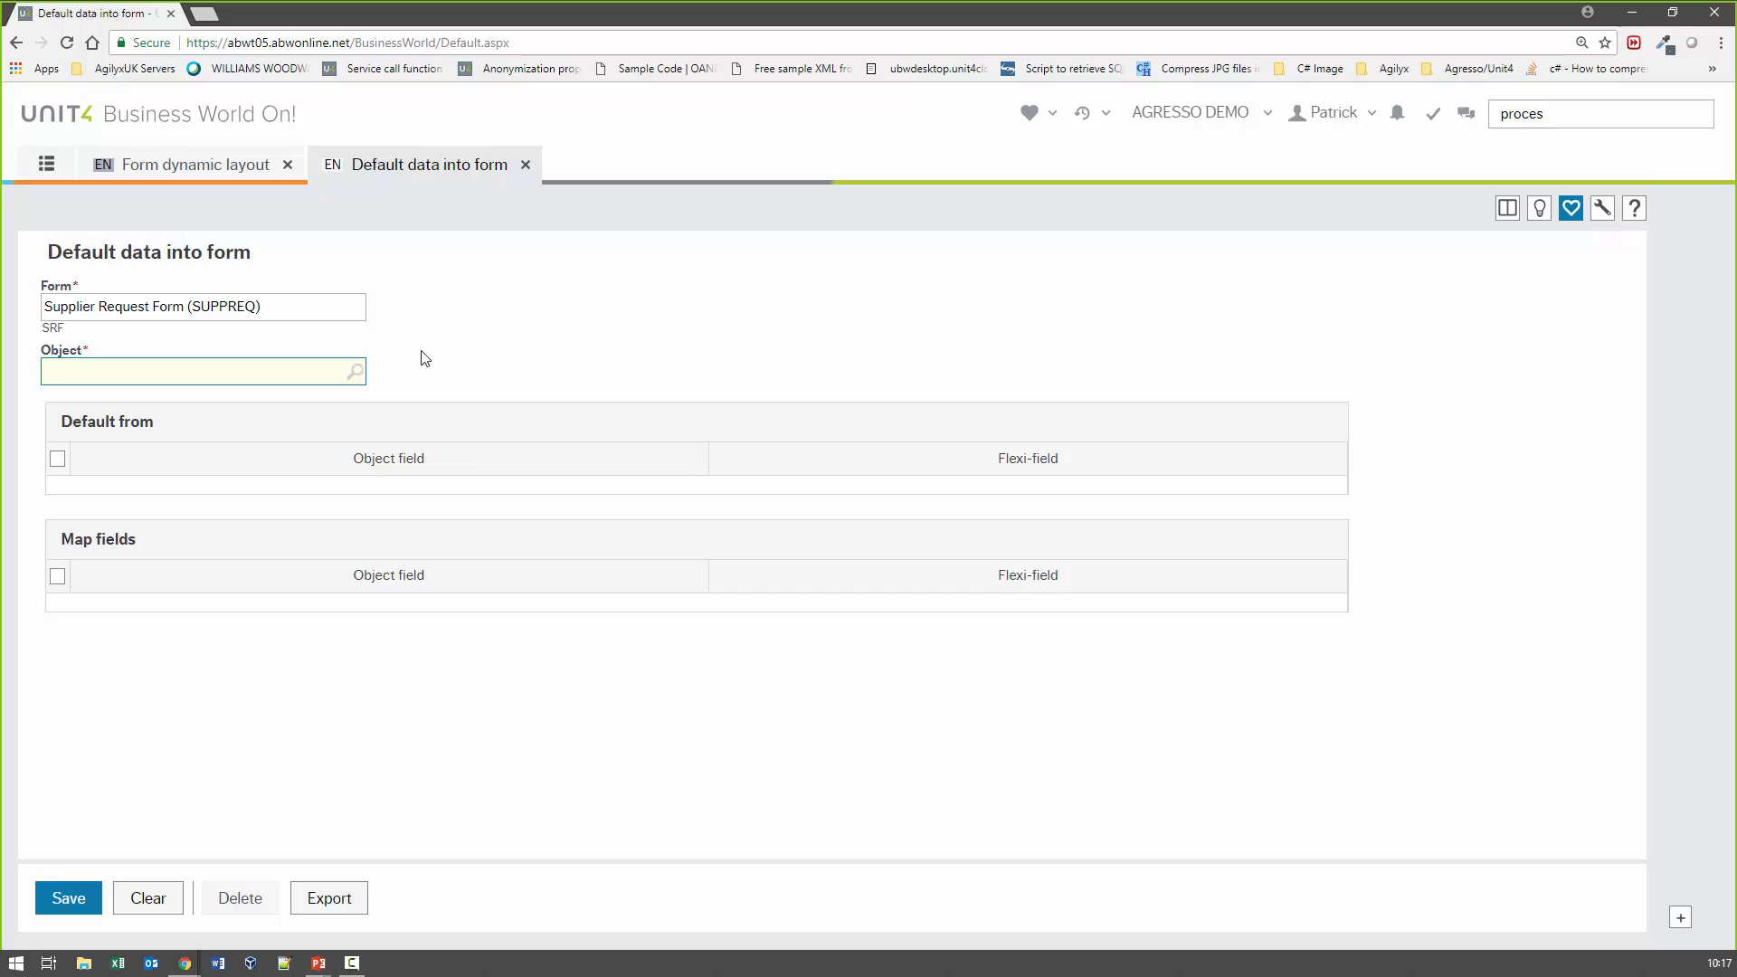
{"action": "type", "text": "sp"}
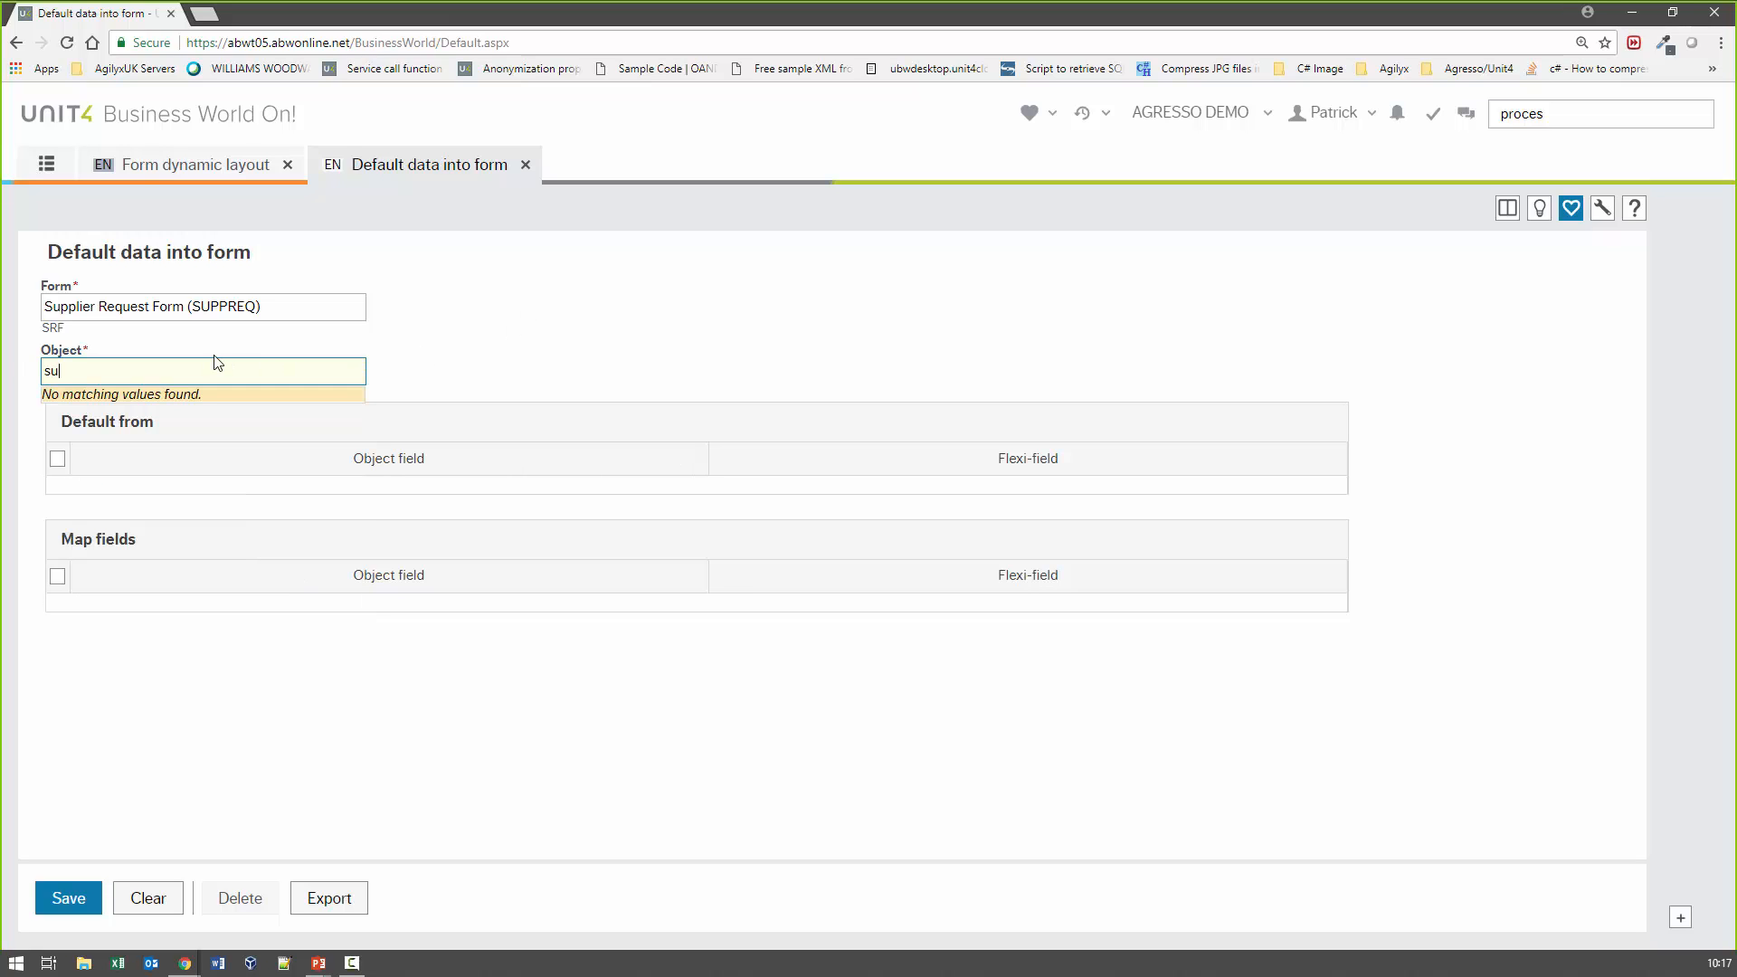
{"action": "left_click", "coordinate": [182, 399]}
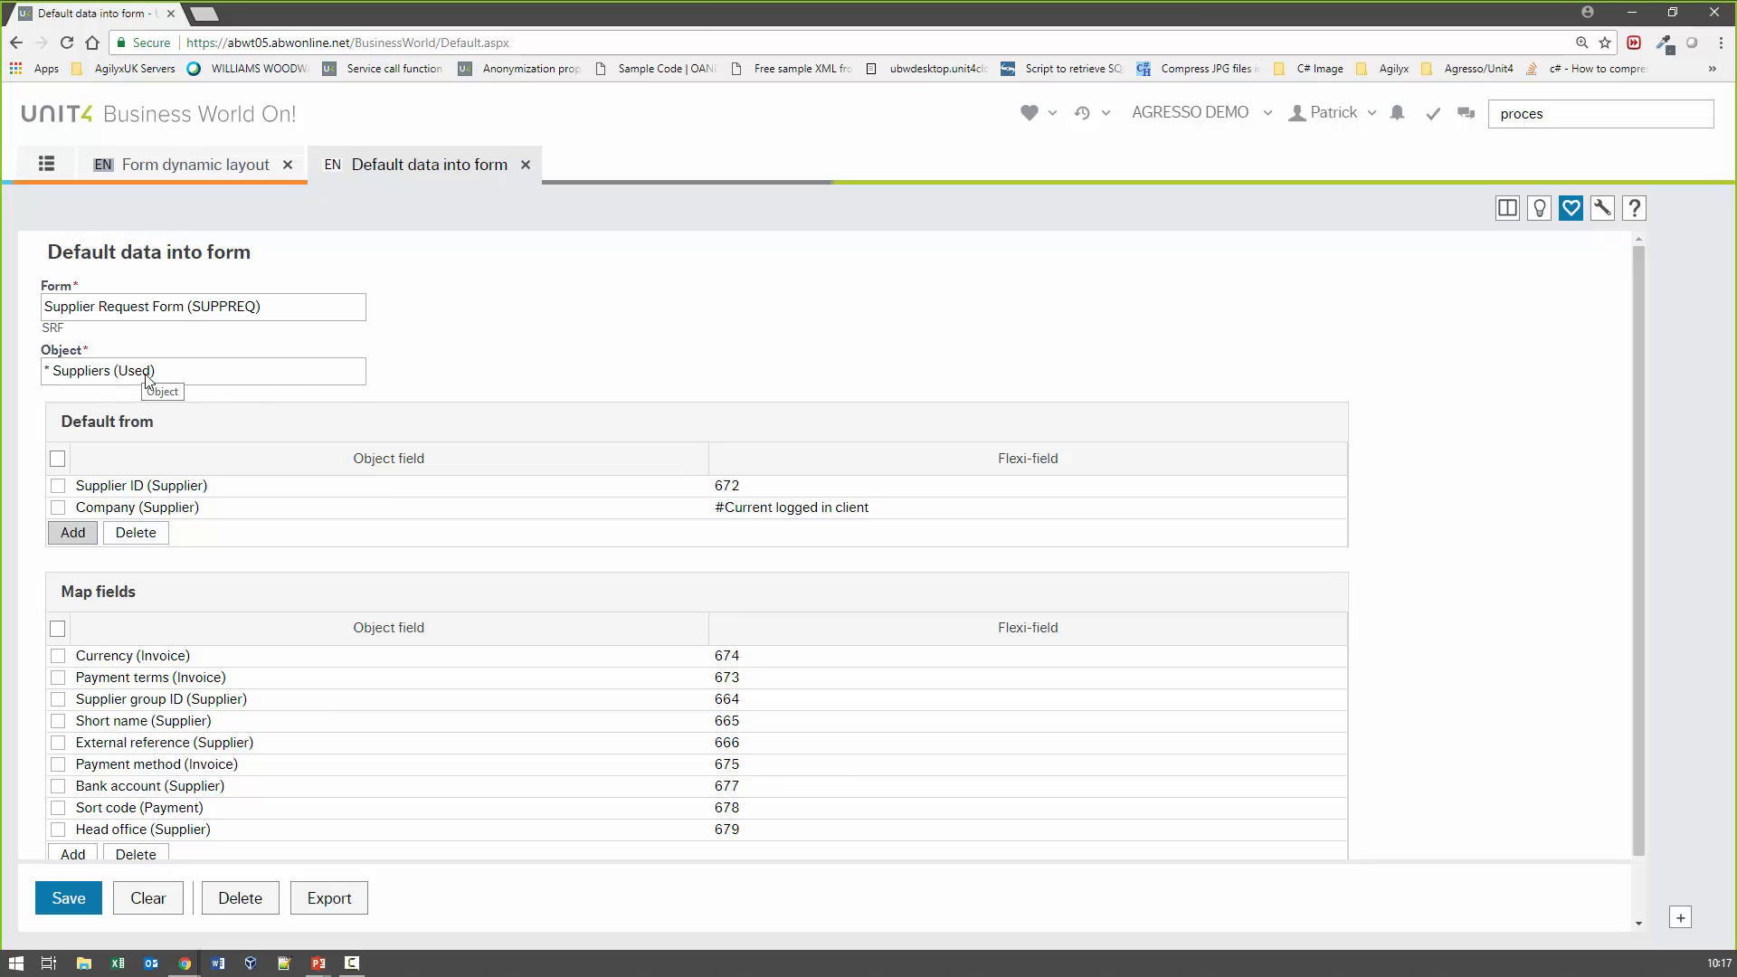
{"action": "left_click", "coordinate": [208, 374]}
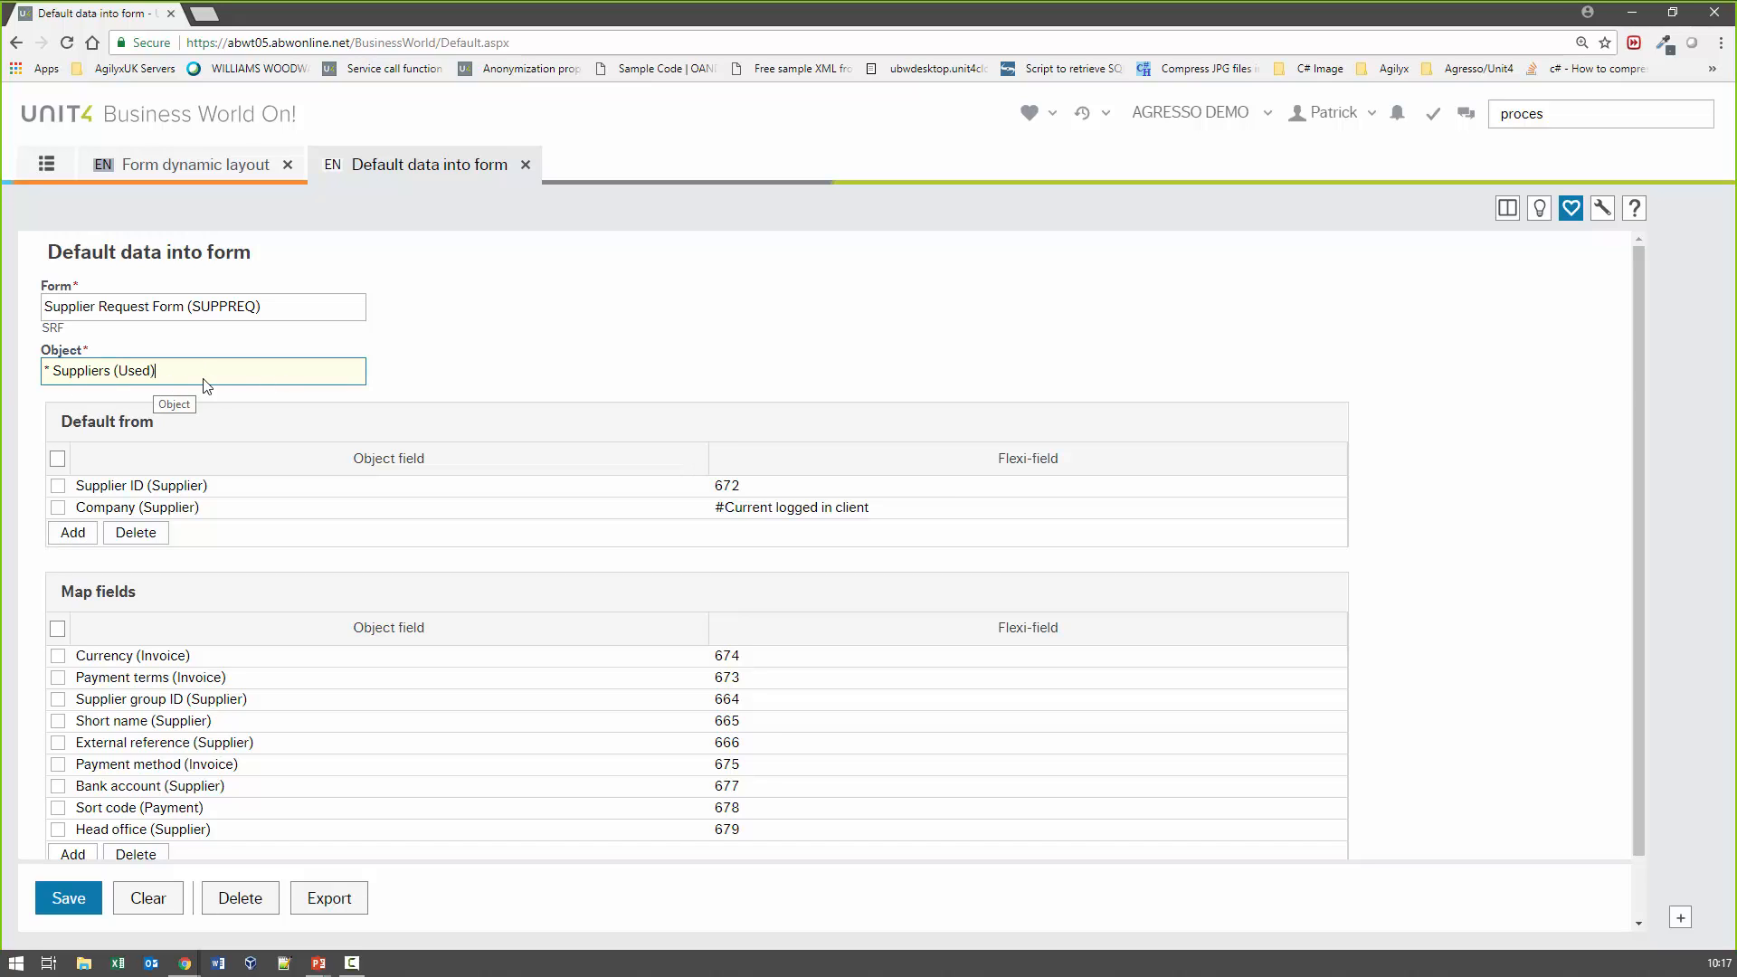
Examine the flexi-field options available for the Supplier ID (Supplier) row under Default from
{"action": "left_click", "coordinate": [936, 318]}
{"action": "scroll", "coordinate": [936, 317], "scroll_direction": "down", "scroll_amount": 1}
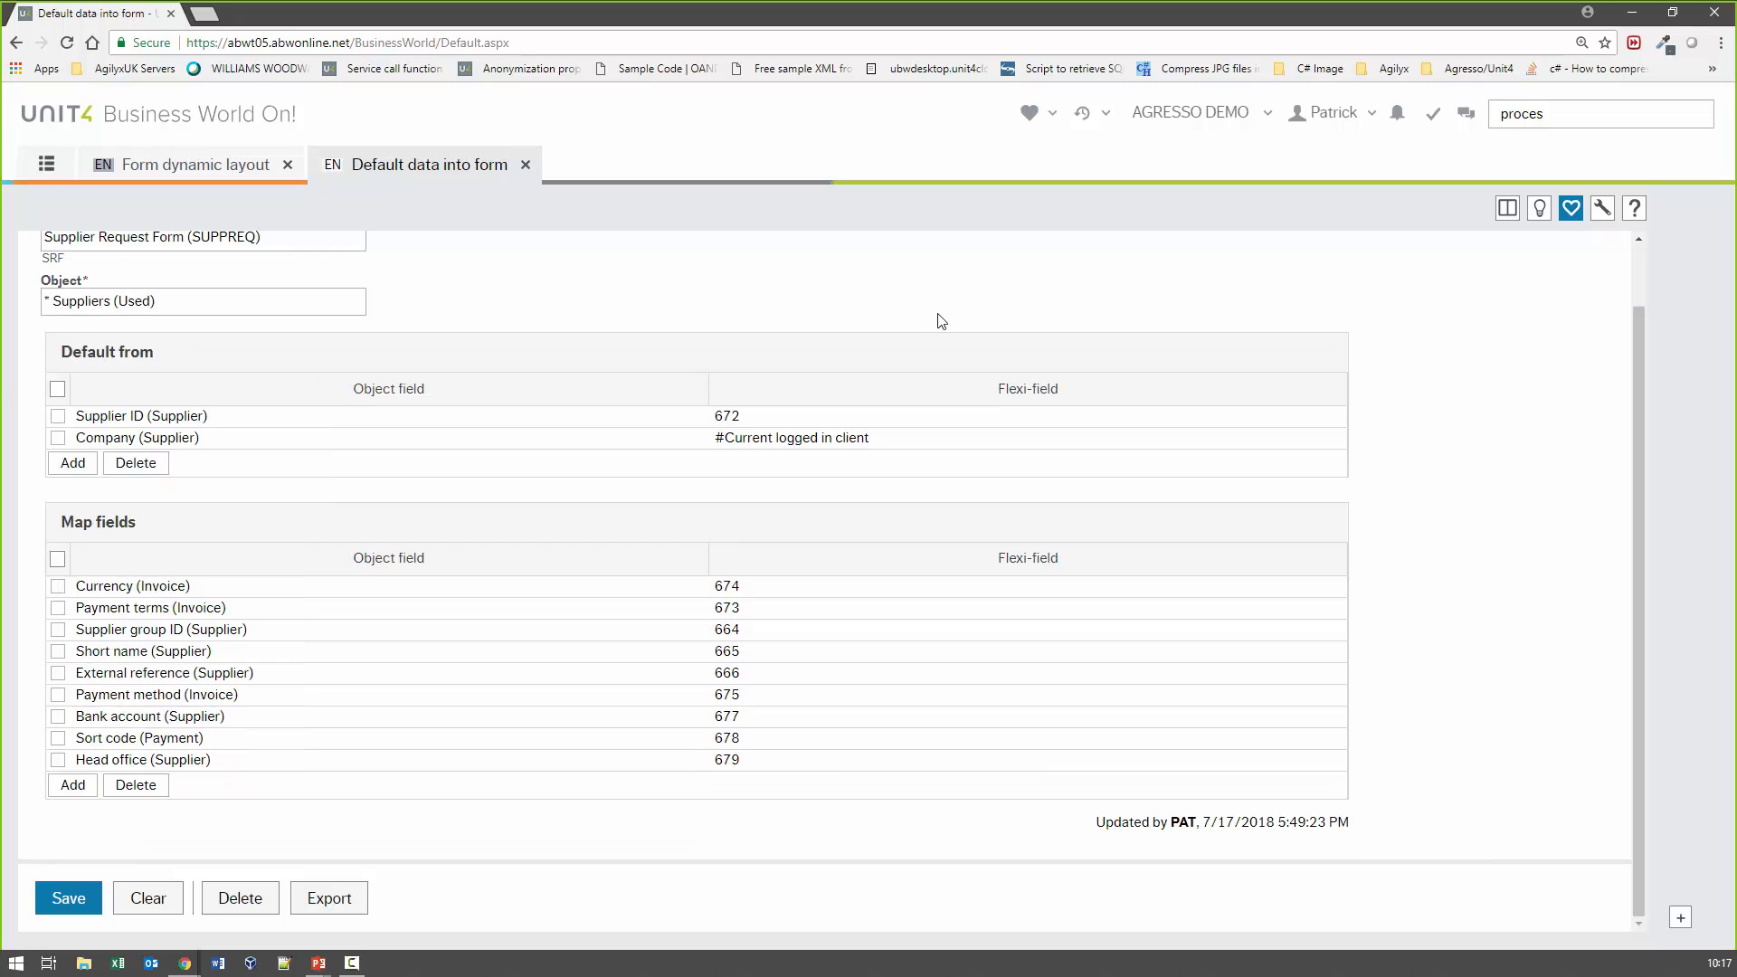
{"action": "left_click", "coordinate": [760, 427]}
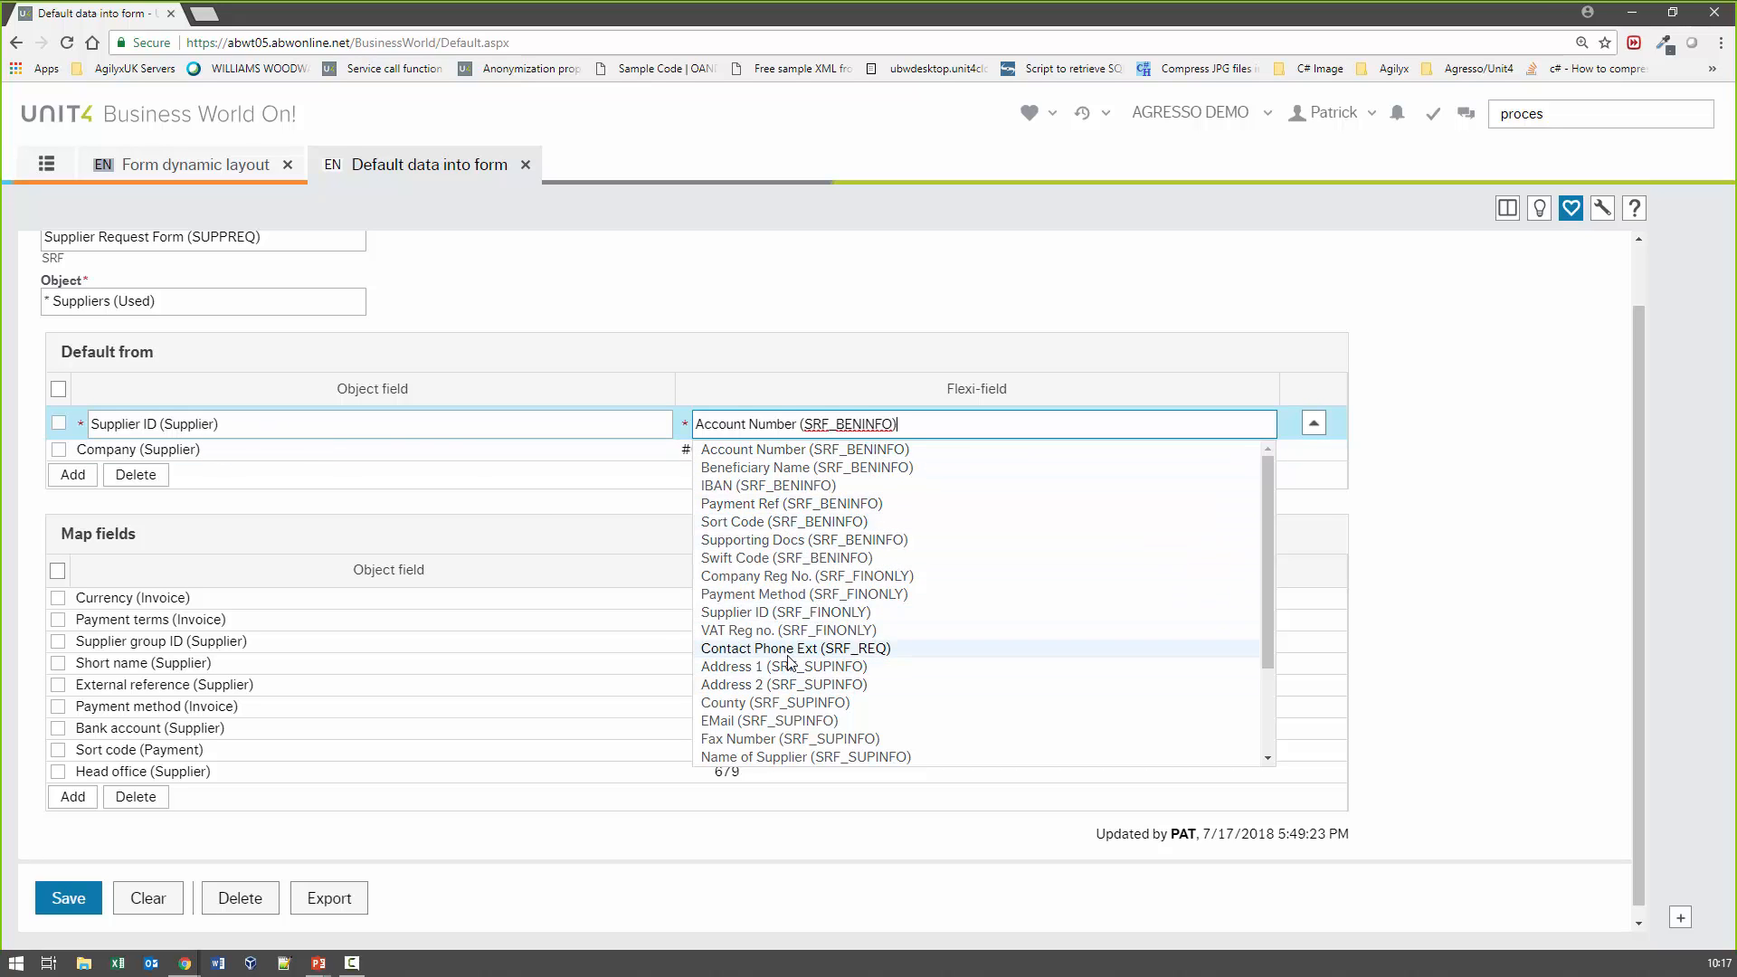
{"action": "scroll", "coordinate": [747, 654], "scroll_direction": "down", "scroll_amount": 3}
{"action": "scroll", "coordinate": [787, 660], "scroll_direction": "up", "scroll_amount": 4}
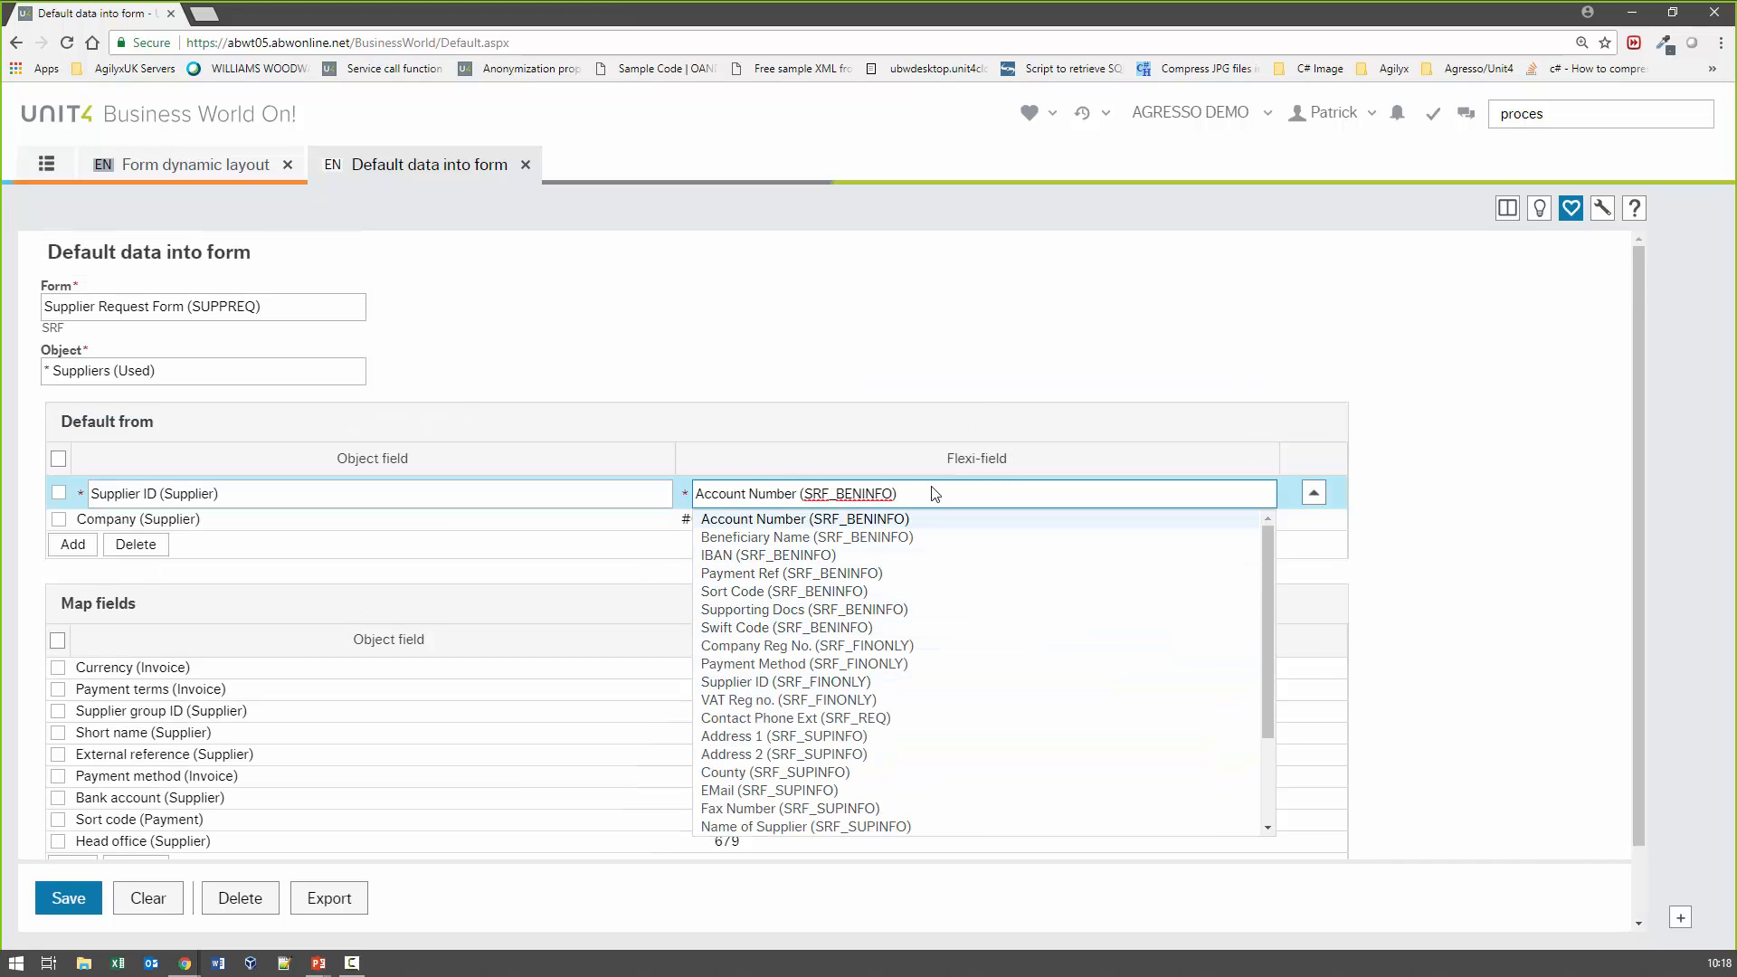
{"action": "left_click_drag", "start_coordinate": [934, 493], "coordinate": [658, 494]}
{"action": "type", "text": "ex"}
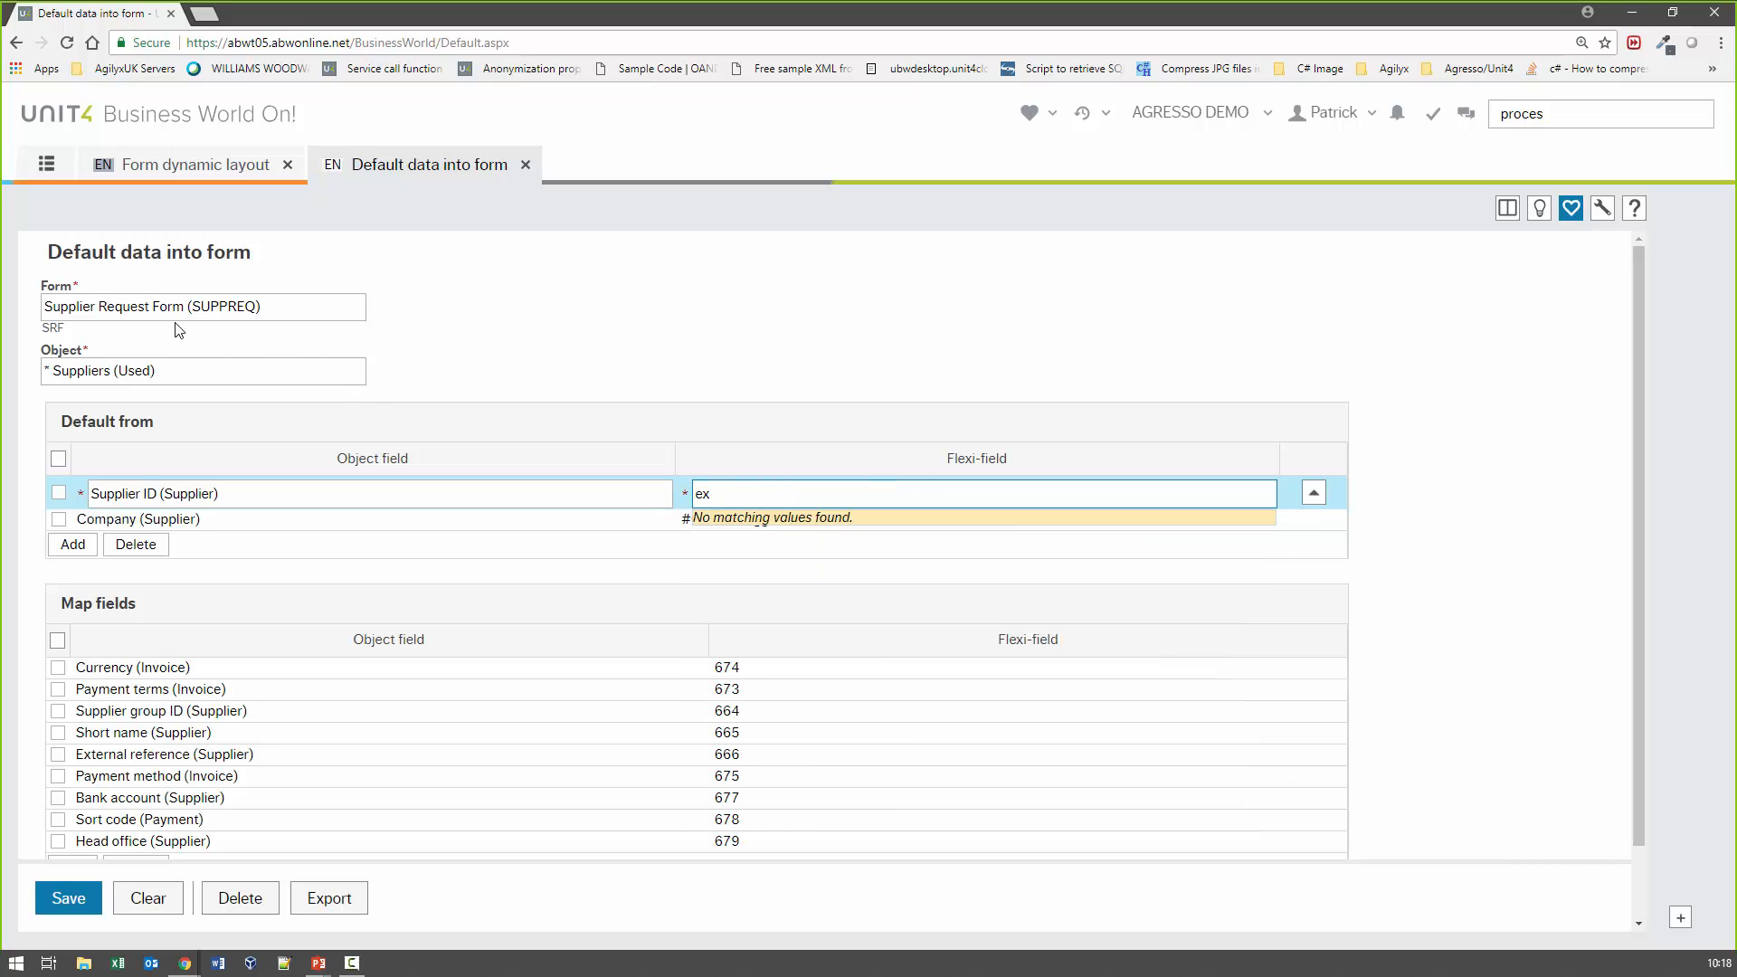
{"action": "left_click_drag", "start_coordinate": [721, 496], "coordinate": [636, 503]}
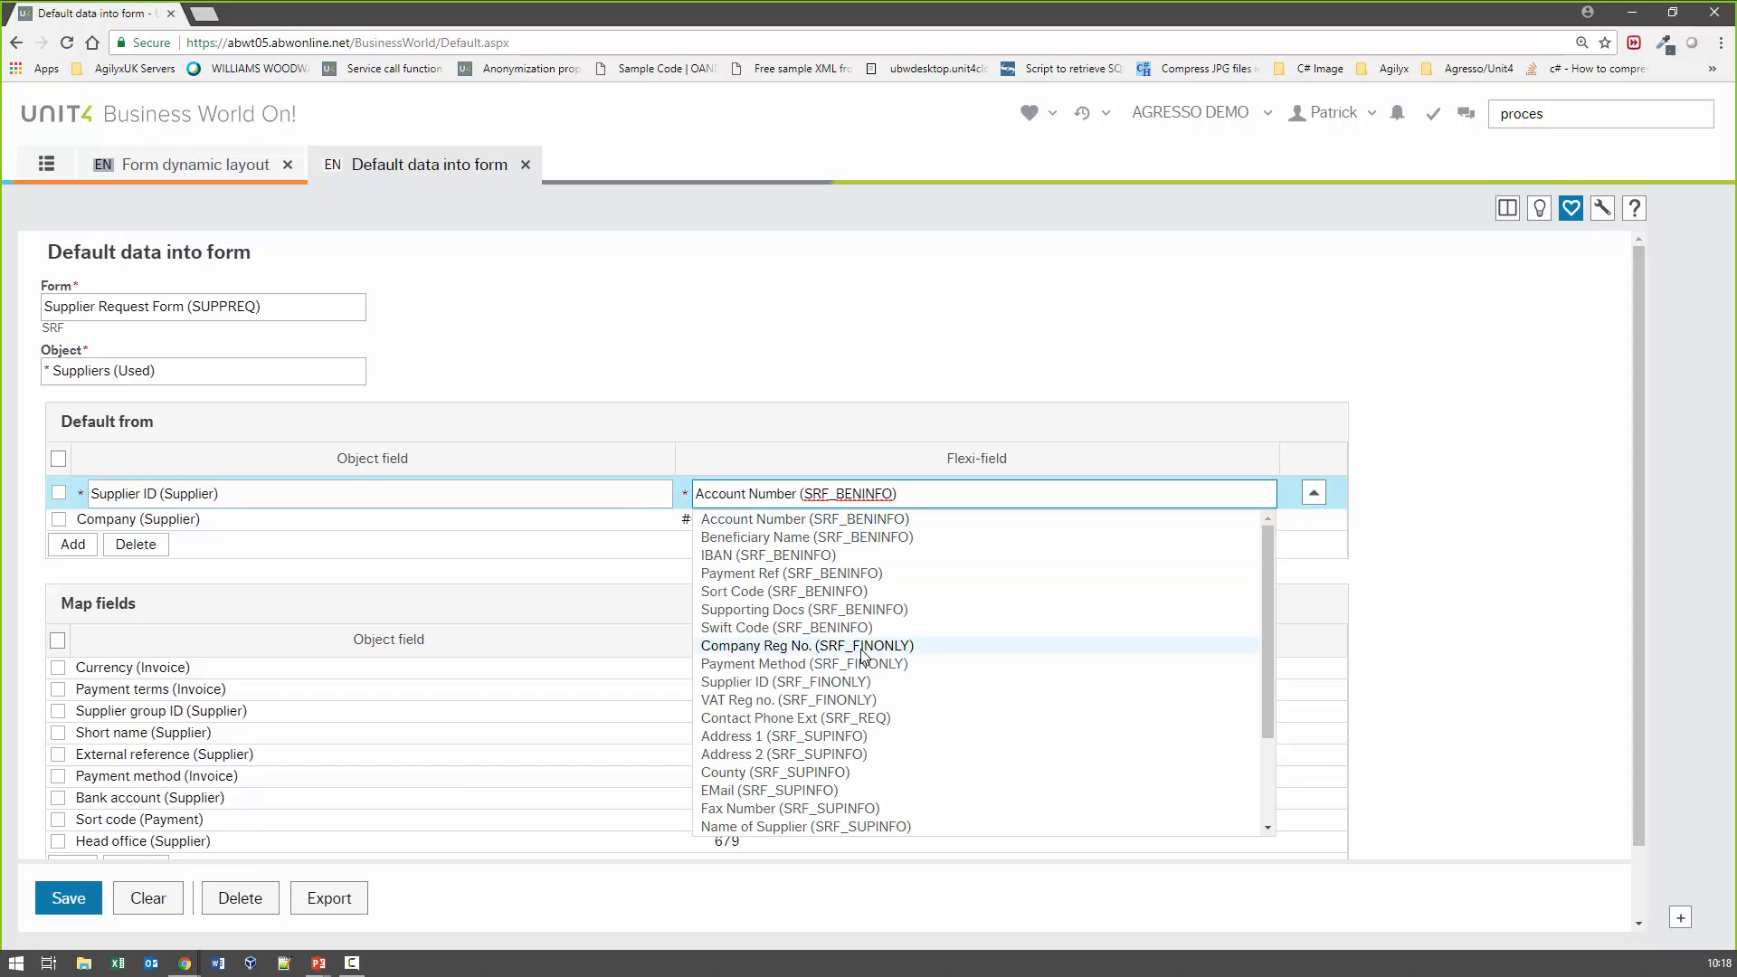
{"action": "scroll", "coordinate": [984, 665], "scroll_direction": "down", "scroll_amount": 2}
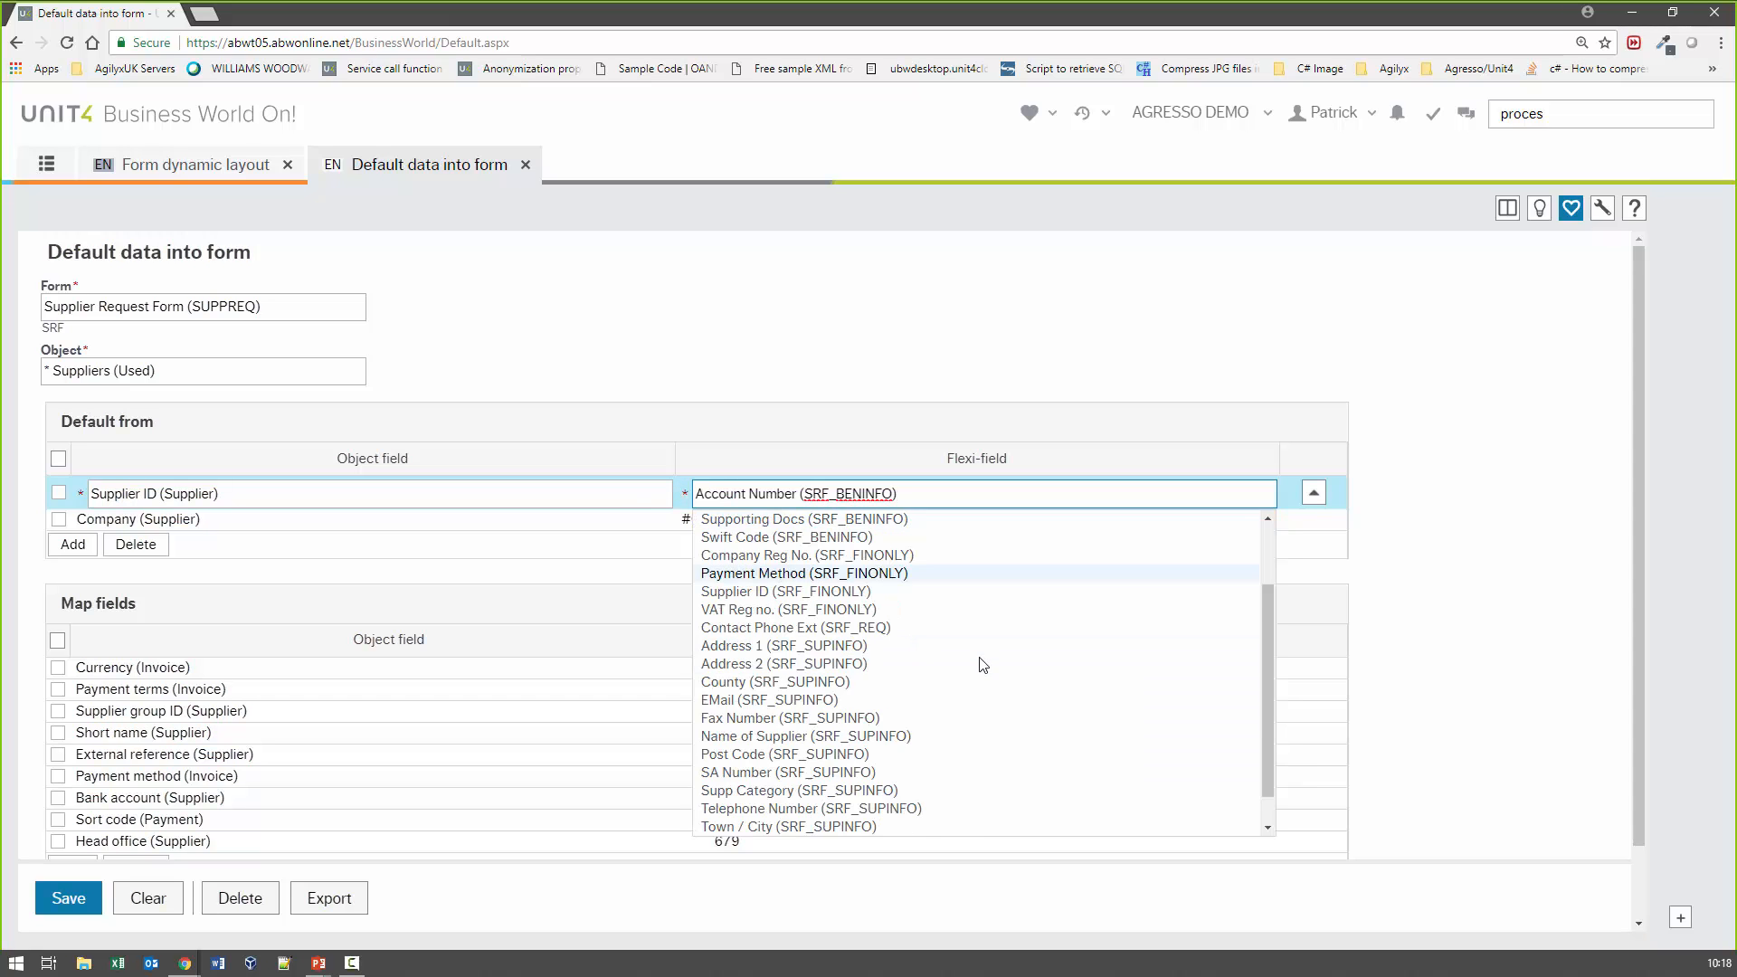
{"action": "scroll", "coordinate": [984, 665], "scroll_direction": "up", "scroll_amount": 2}
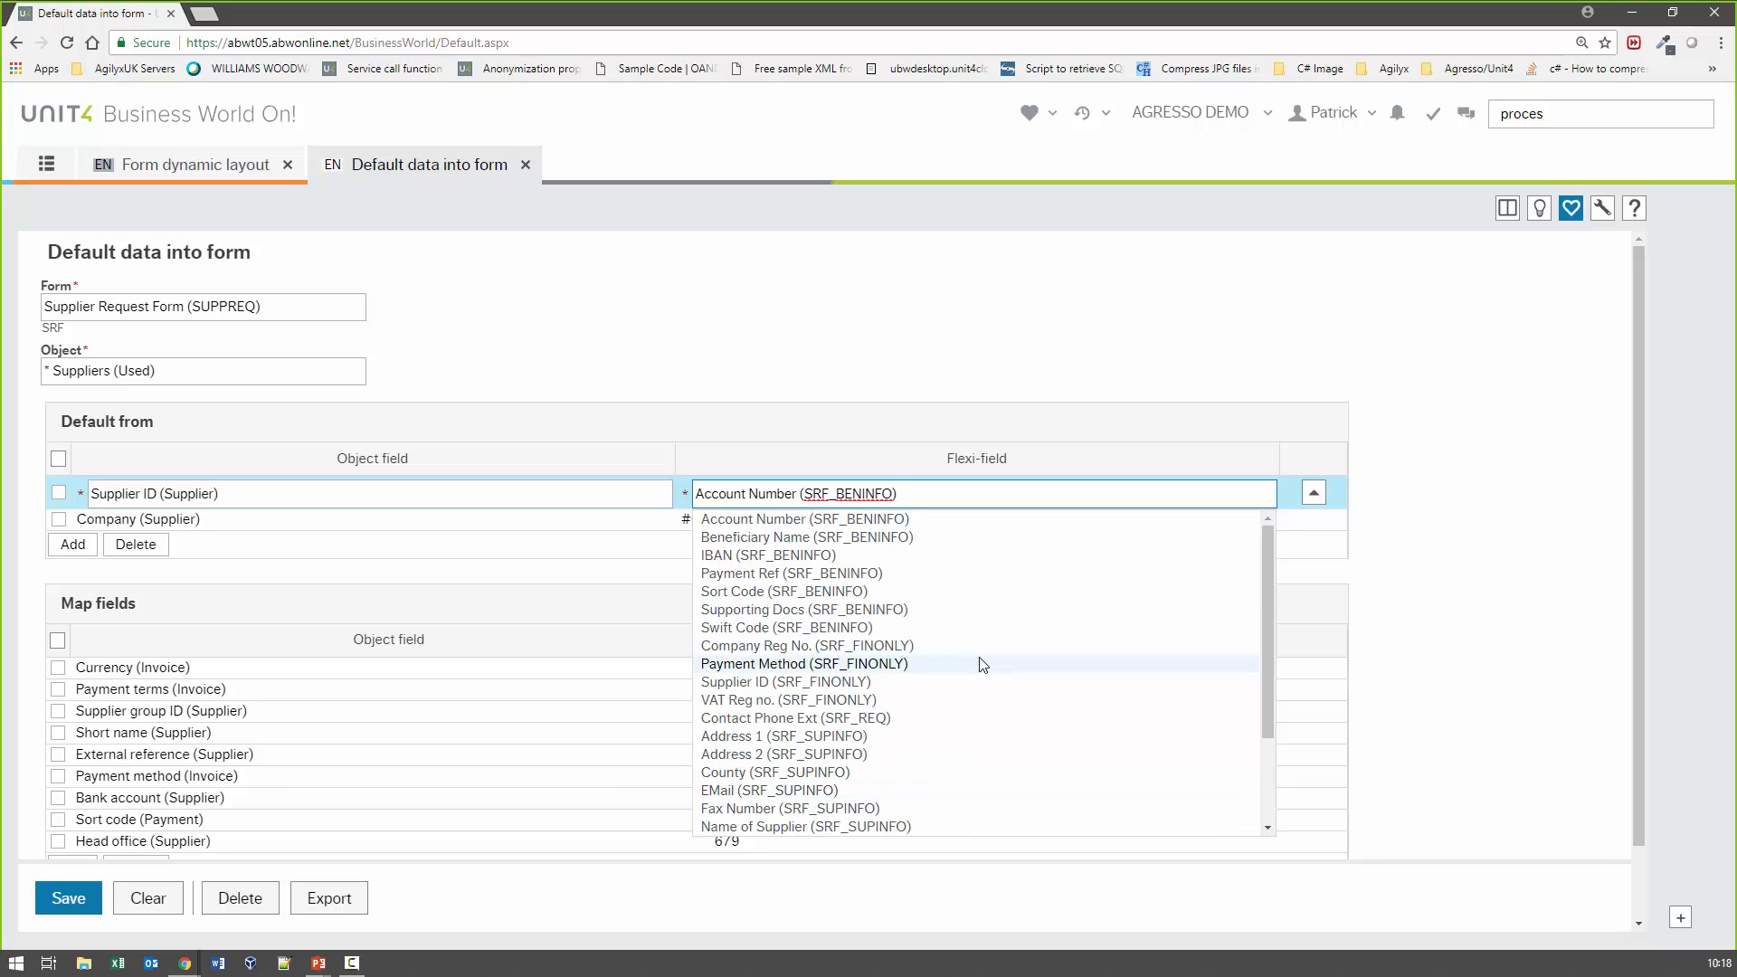
{"action": "left_click", "coordinate": [651, 356]}
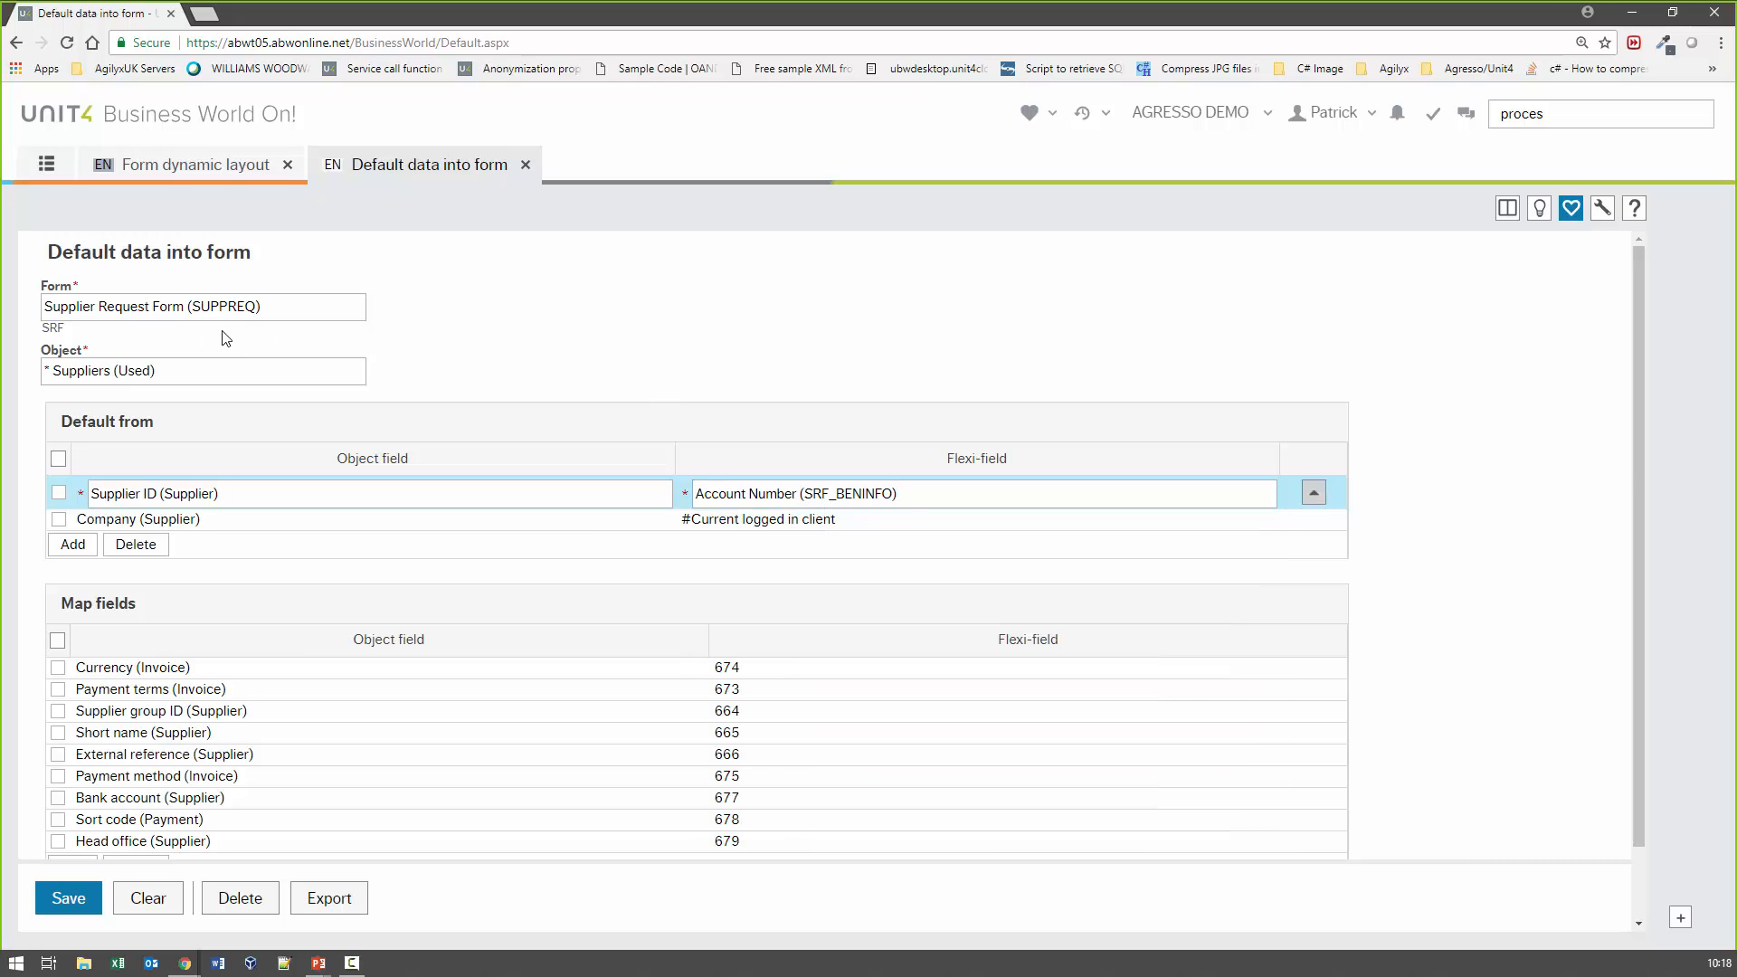
Review the form, object, default source and mapped fields of the supplier default data setup
{"action": "left_click", "coordinate": [192, 371]}
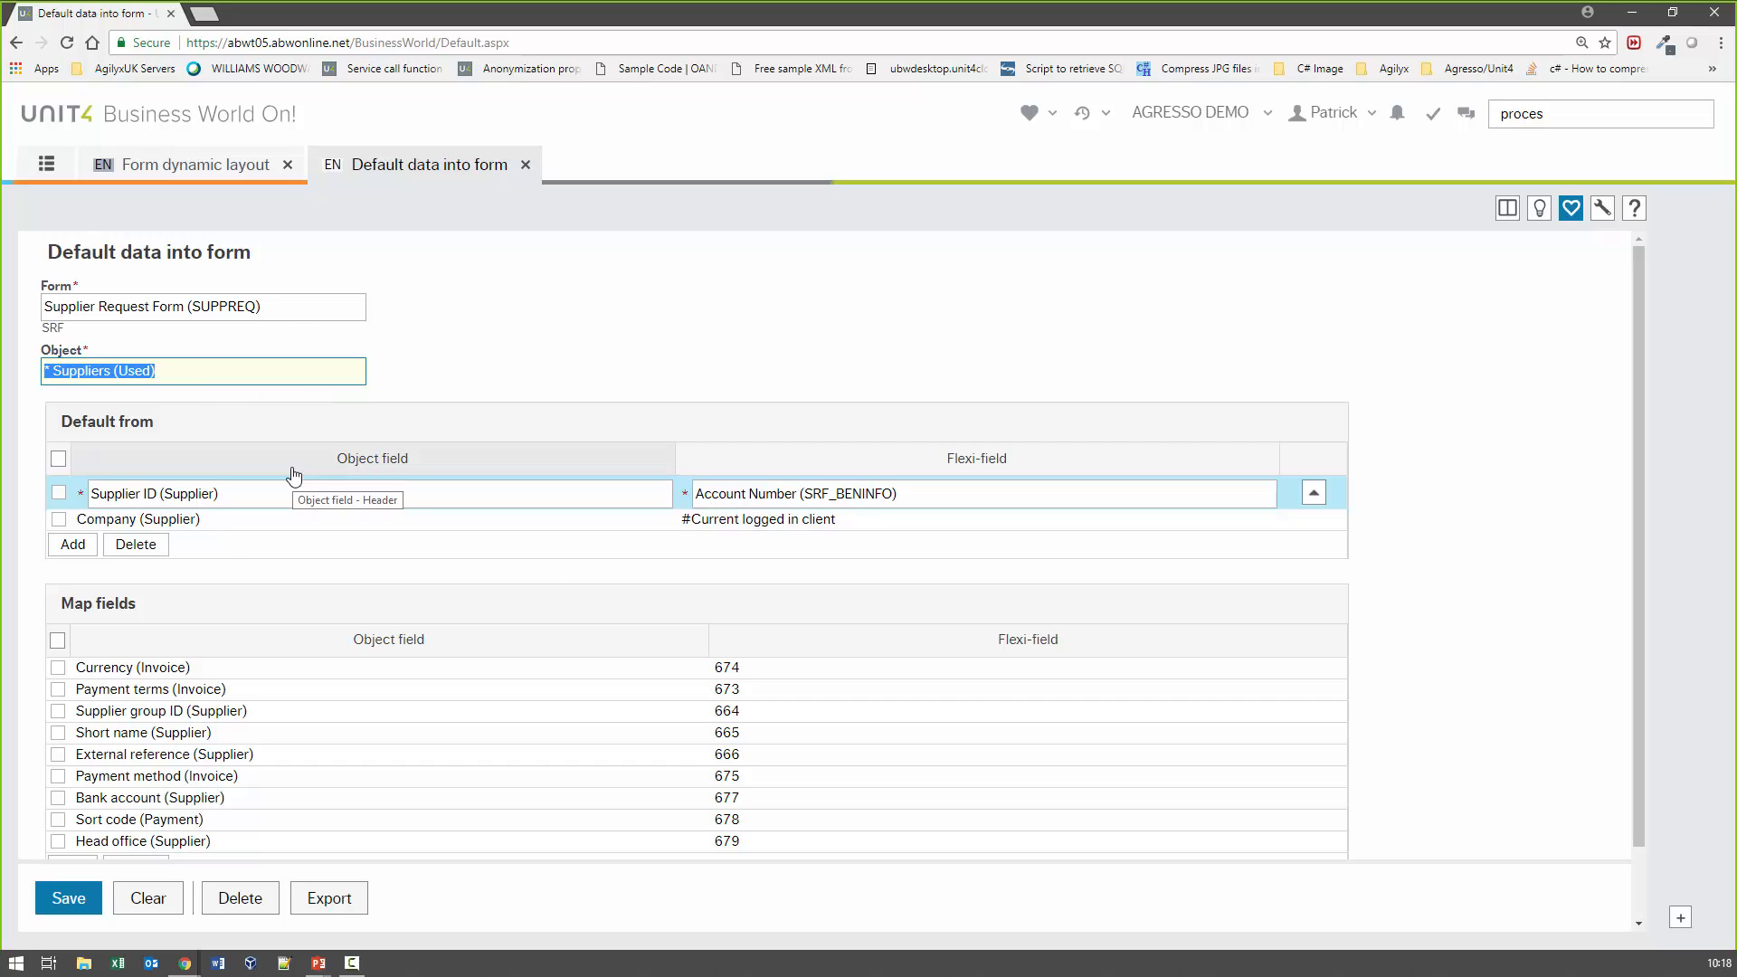
{"action": "left_click", "coordinate": [253, 307]}
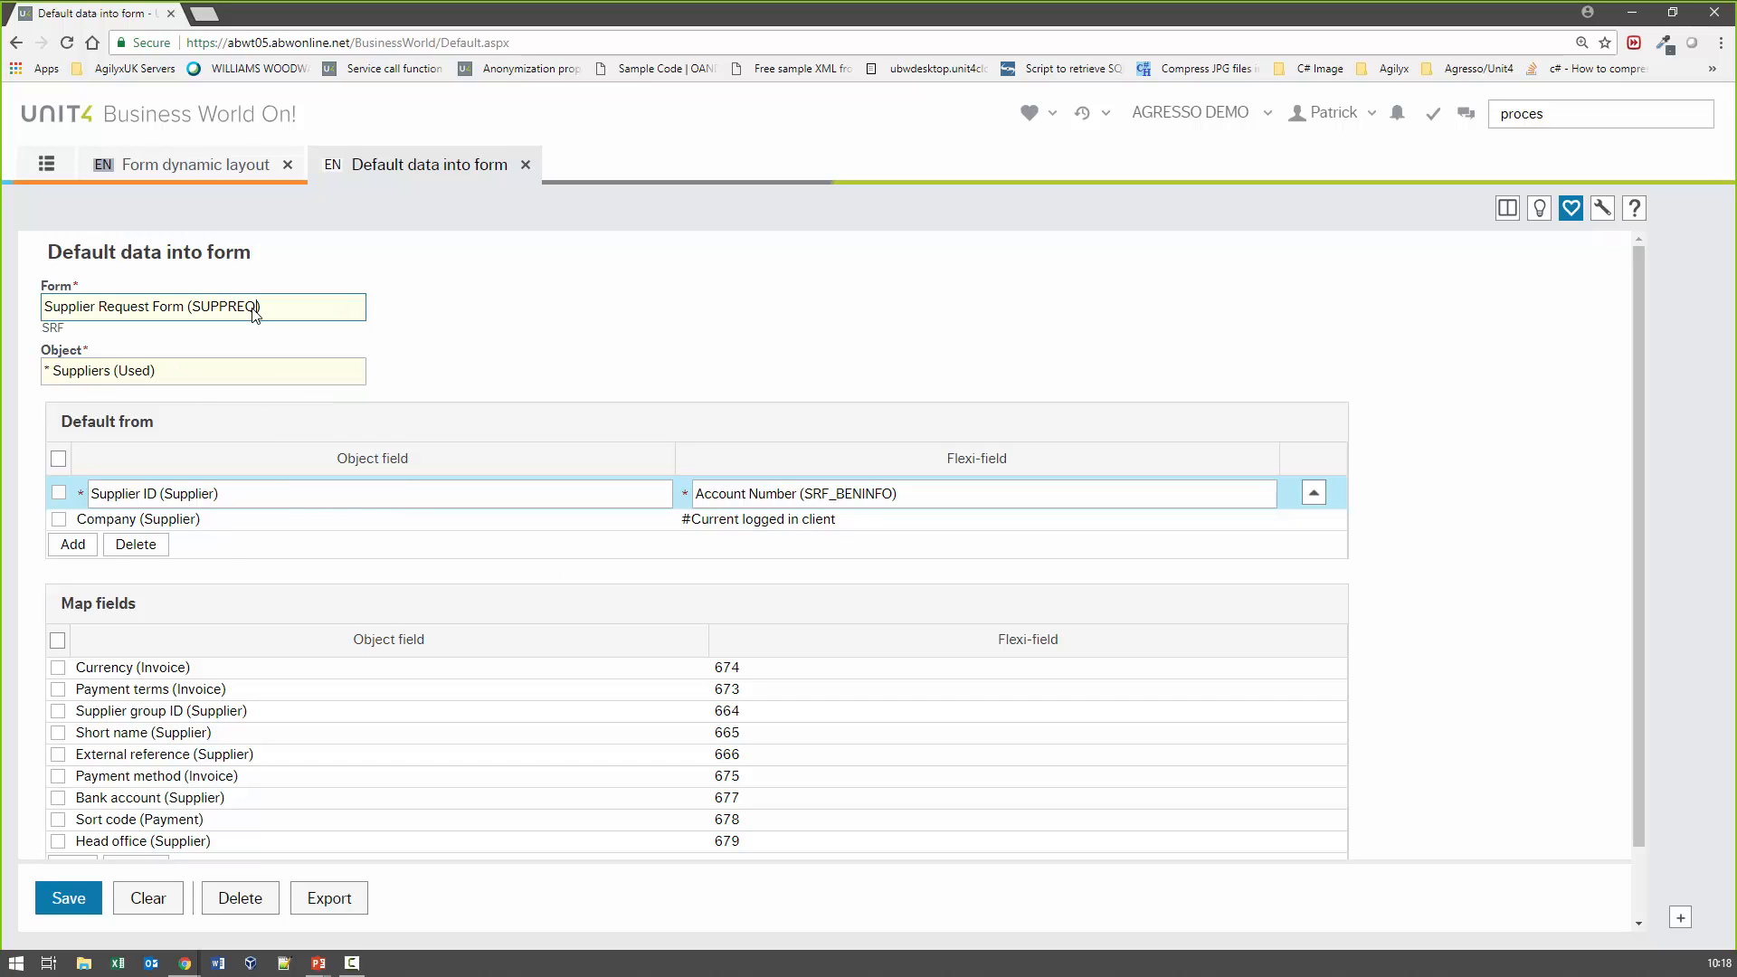
{"action": "left_click", "coordinate": [219, 381]}
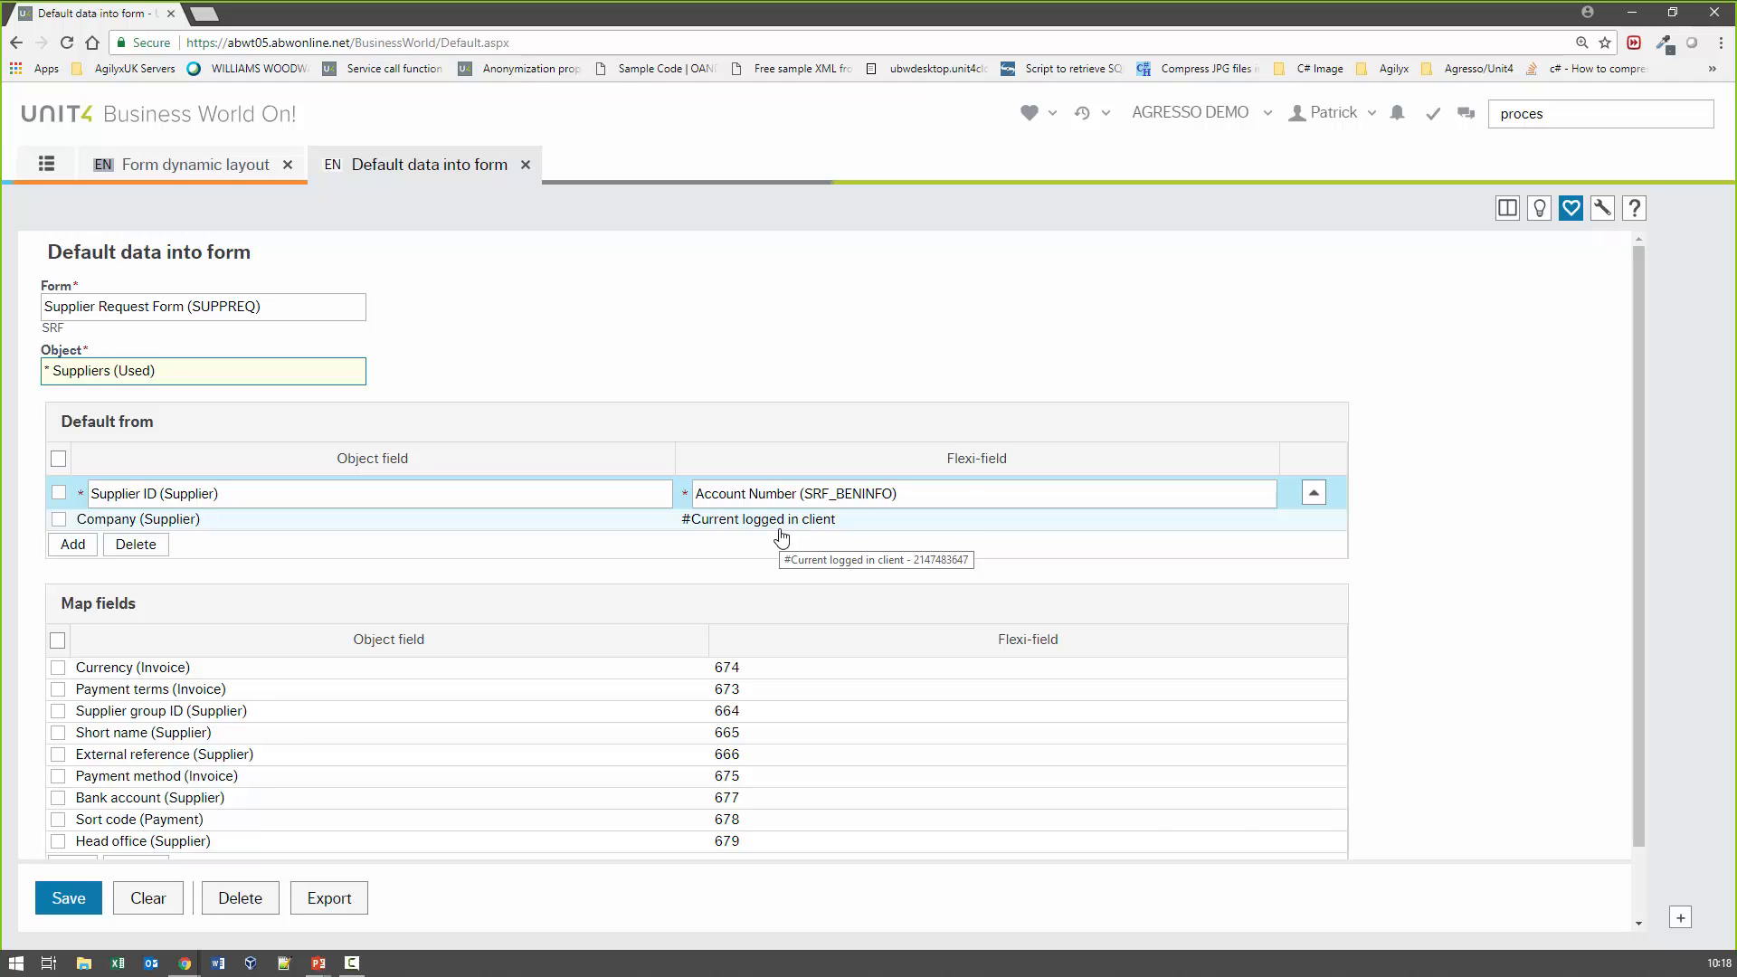
{"action": "scroll", "coordinate": [782, 537], "scroll_direction": "down", "scroll_amount": 1}
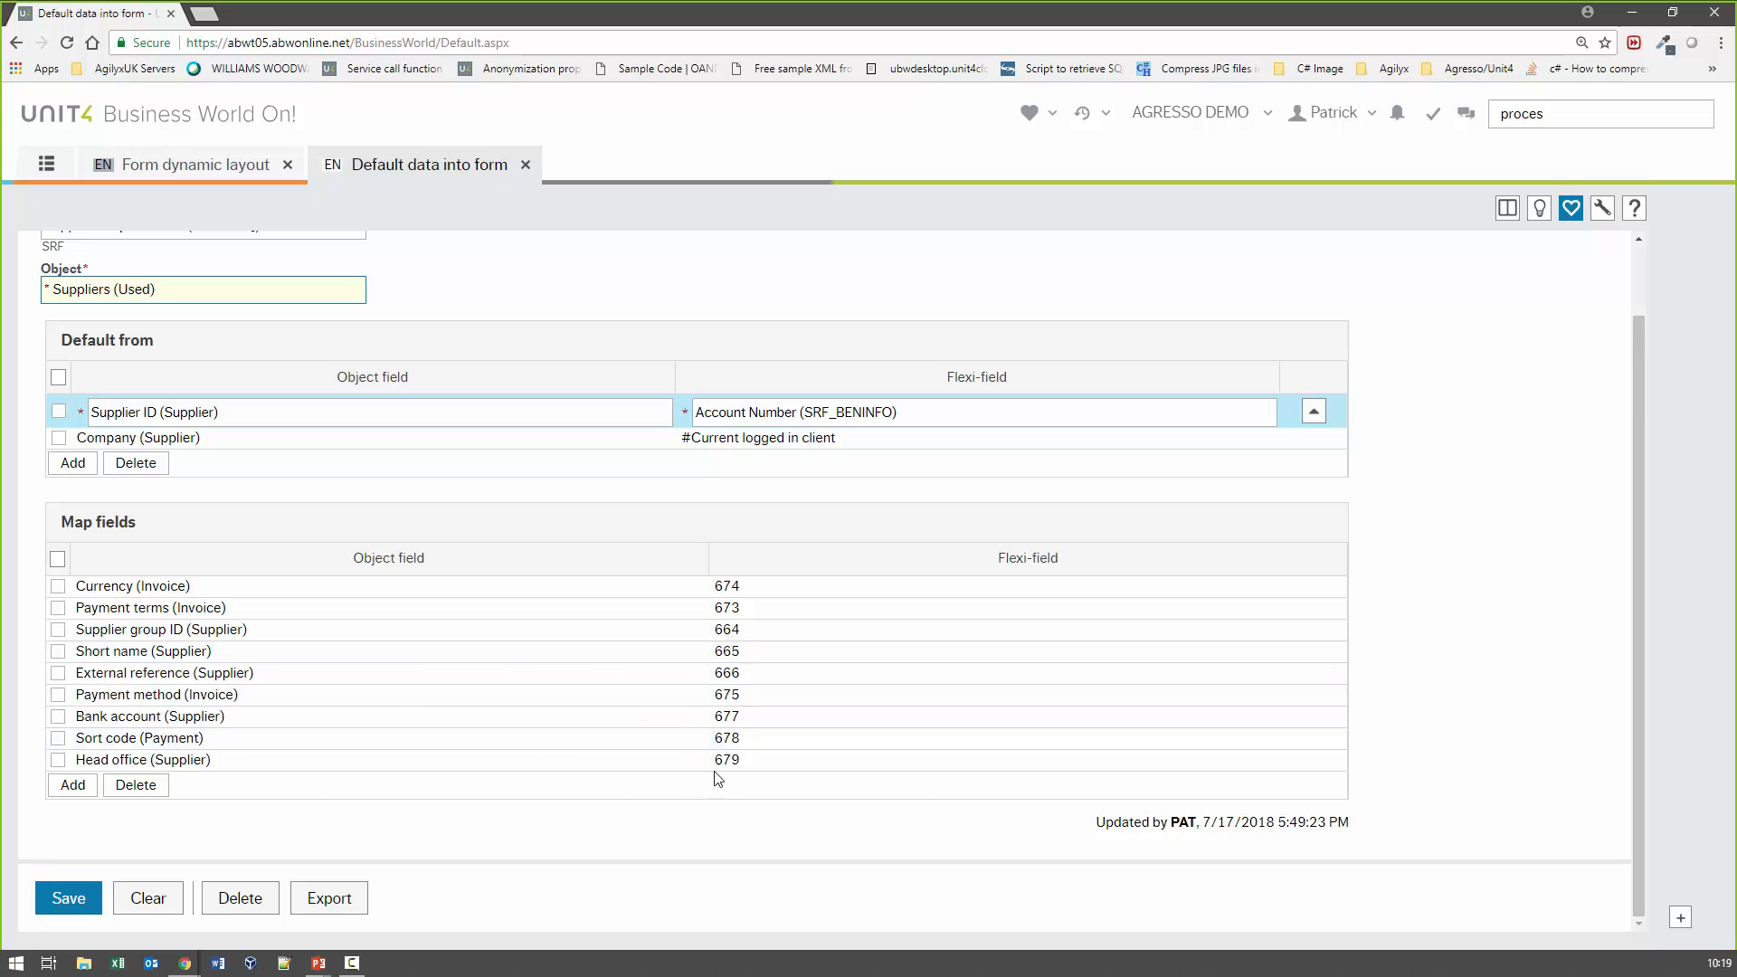
{"action": "scroll", "coordinate": [702, 769], "scroll_direction": "up", "scroll_amount": 1}
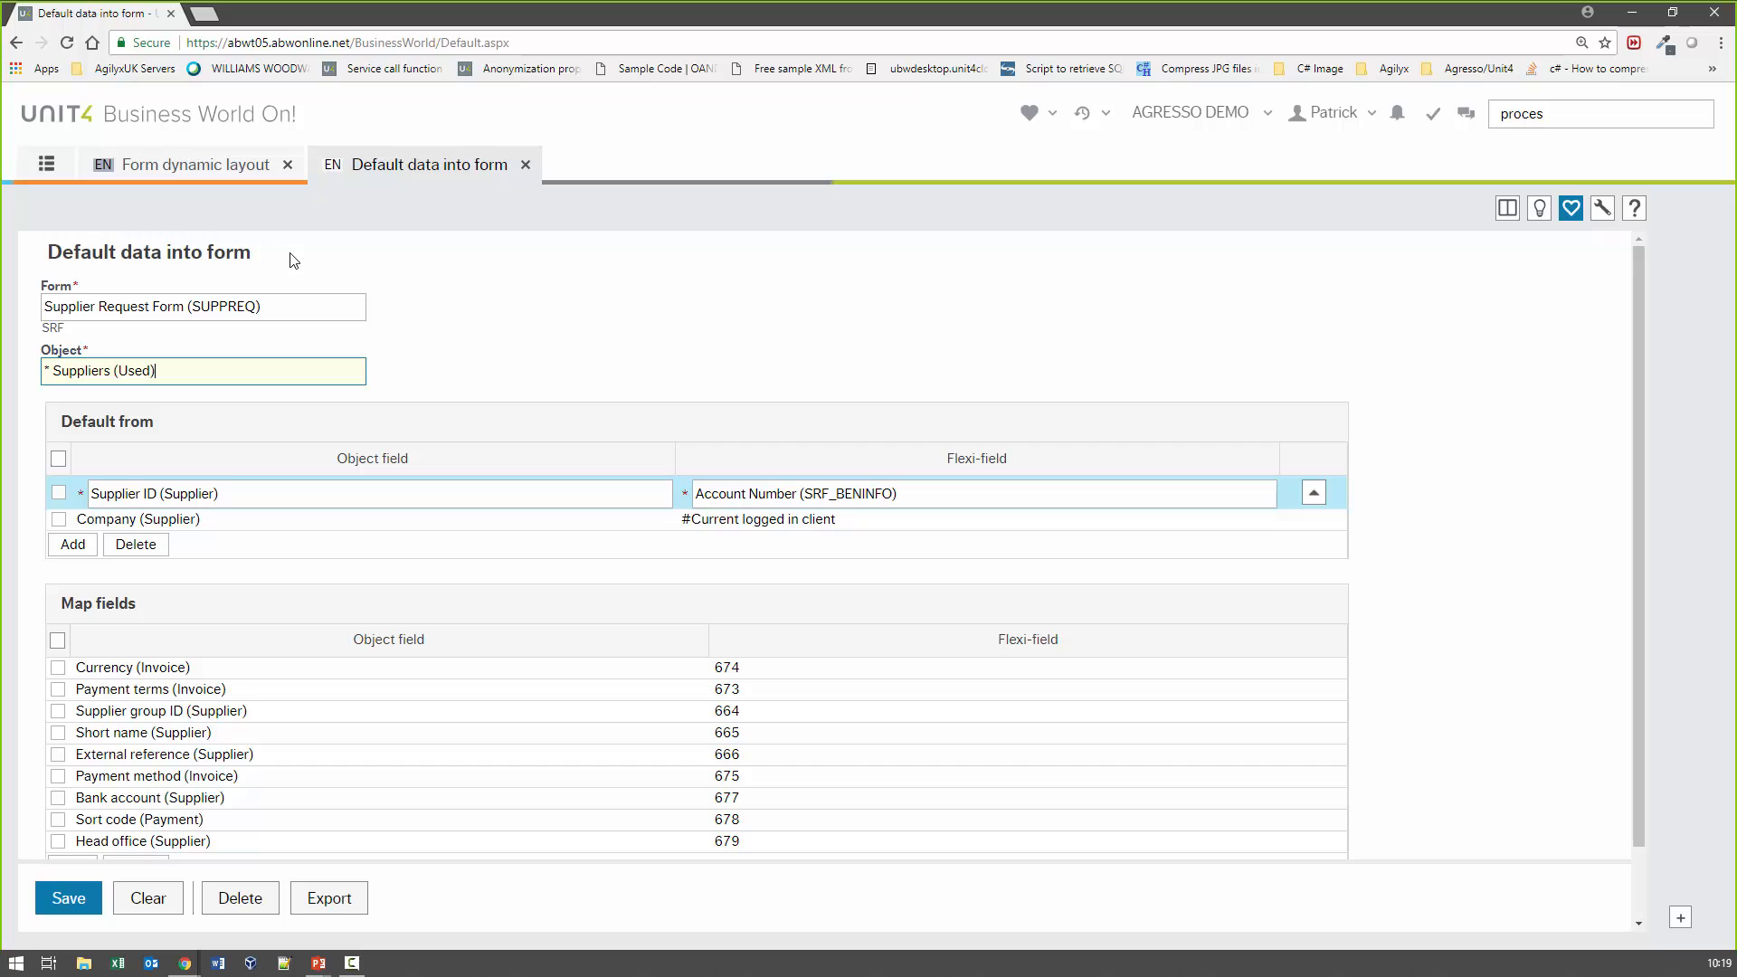
Close Default data into form without saving the changes, and close Form dynamic layout
{"action": "left_click", "coordinate": [525, 165]}
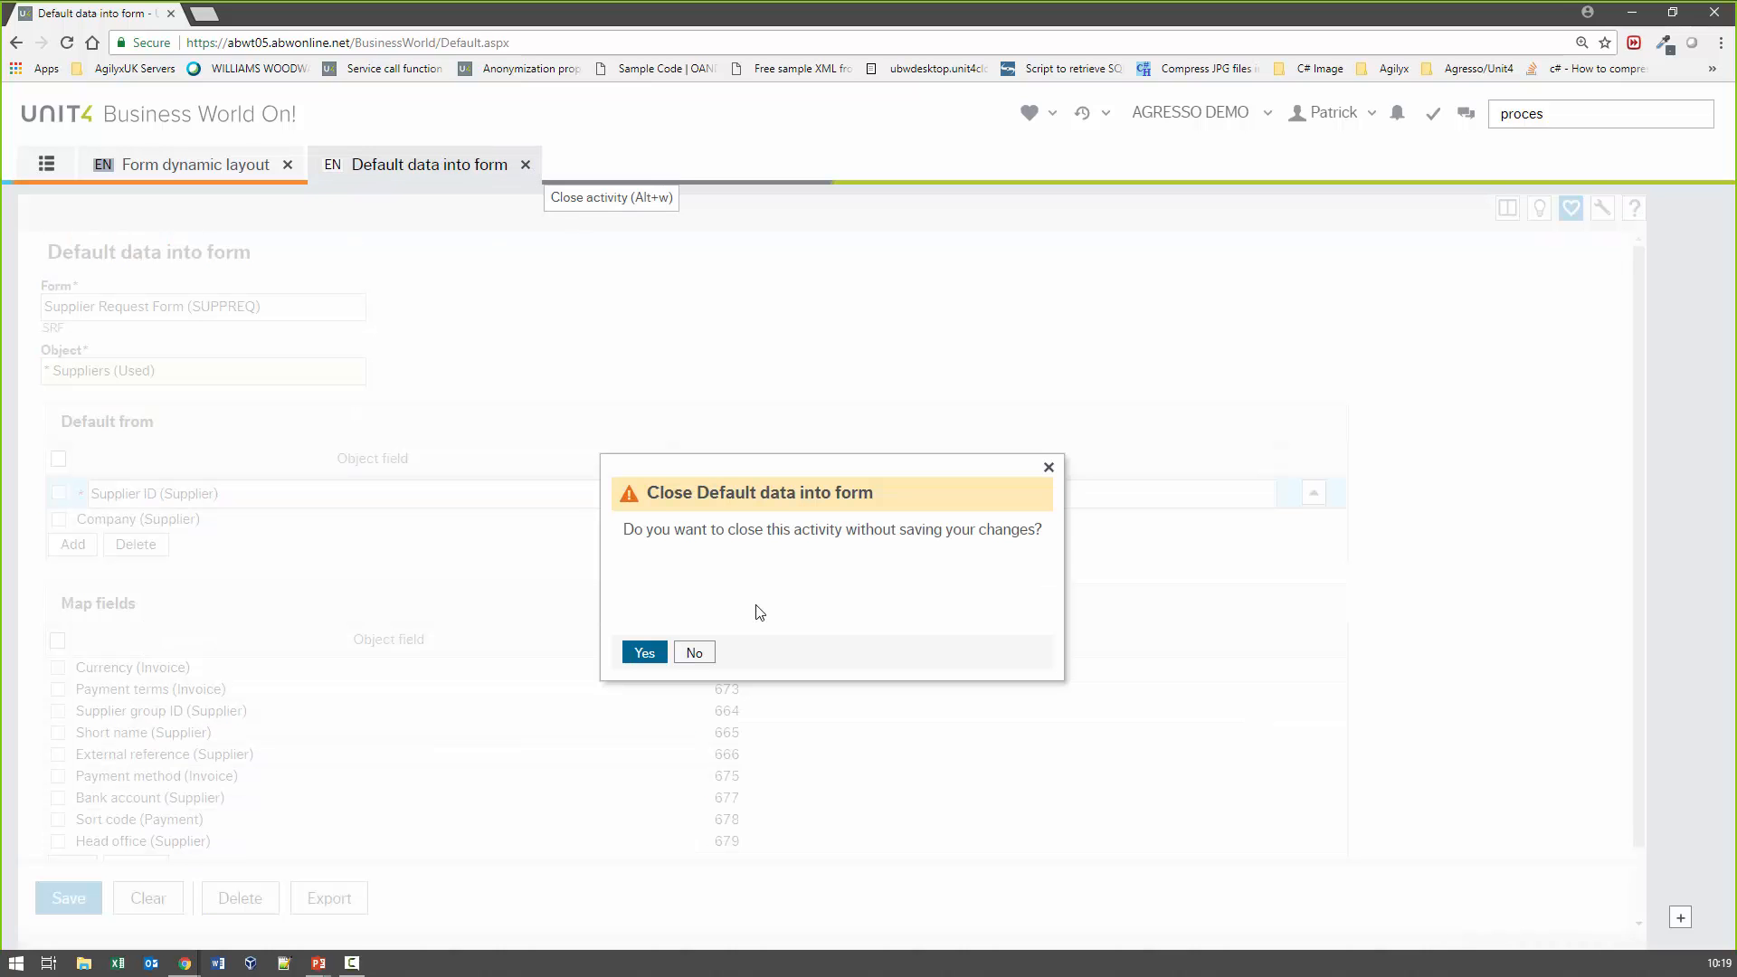
{"action": "left_click", "coordinate": [650, 652]}
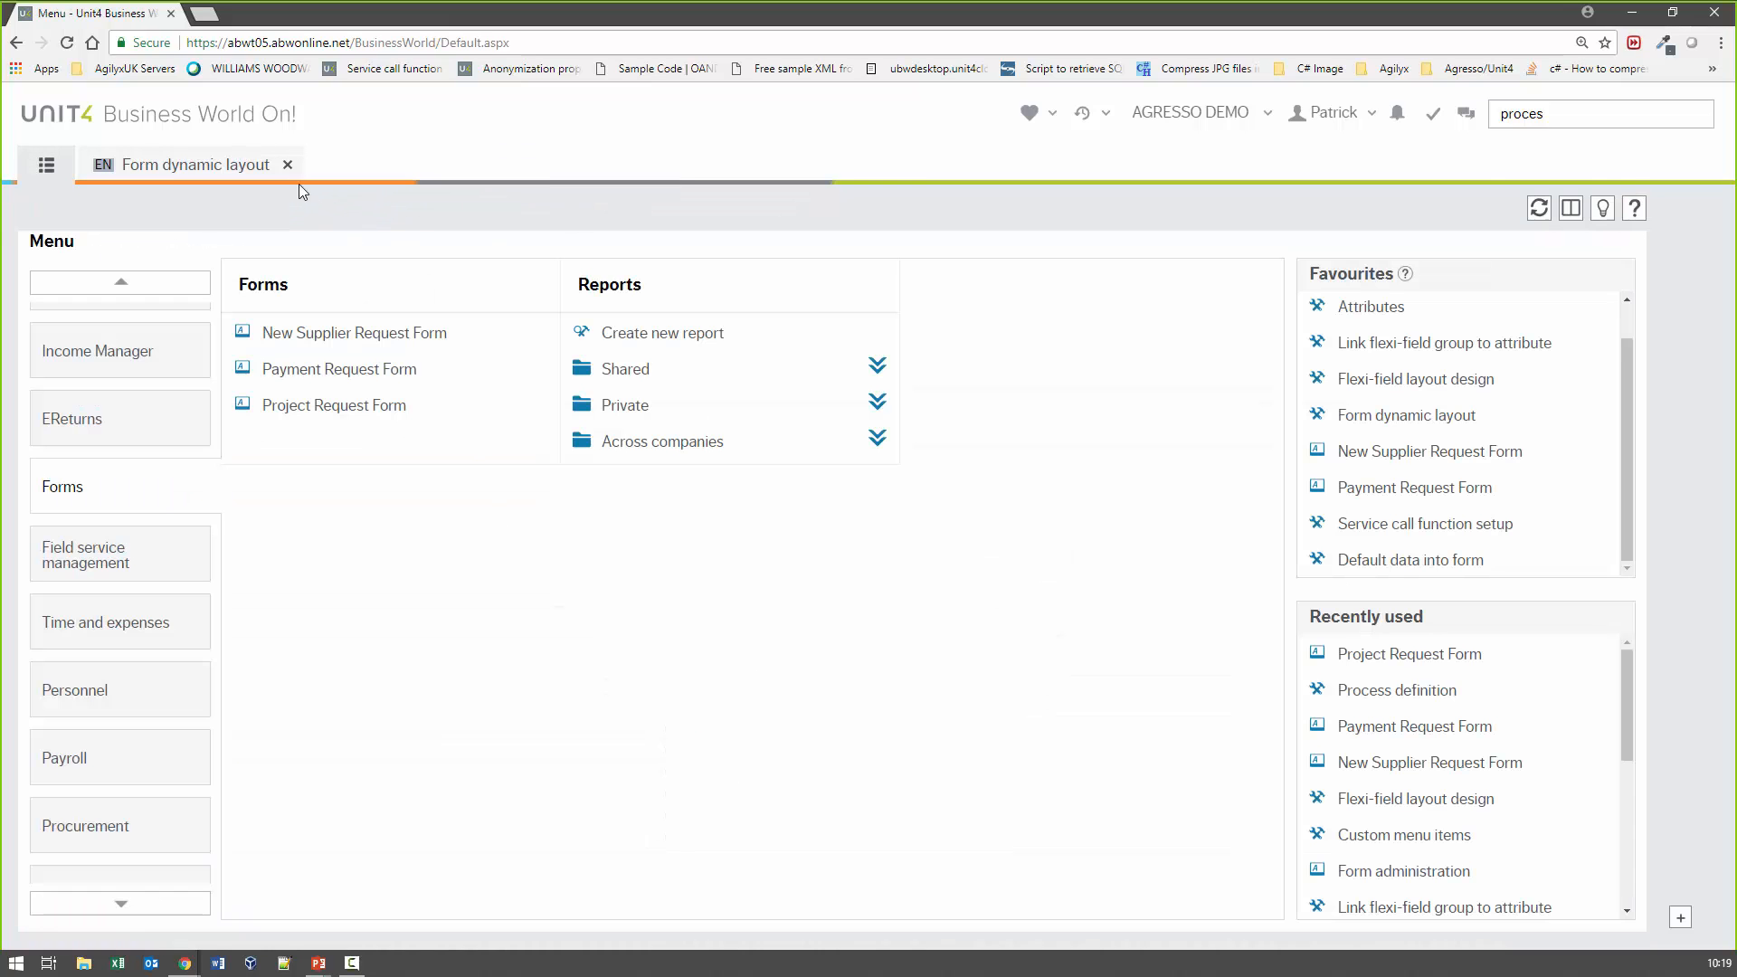
{"action": "left_click", "coordinate": [272, 170]}
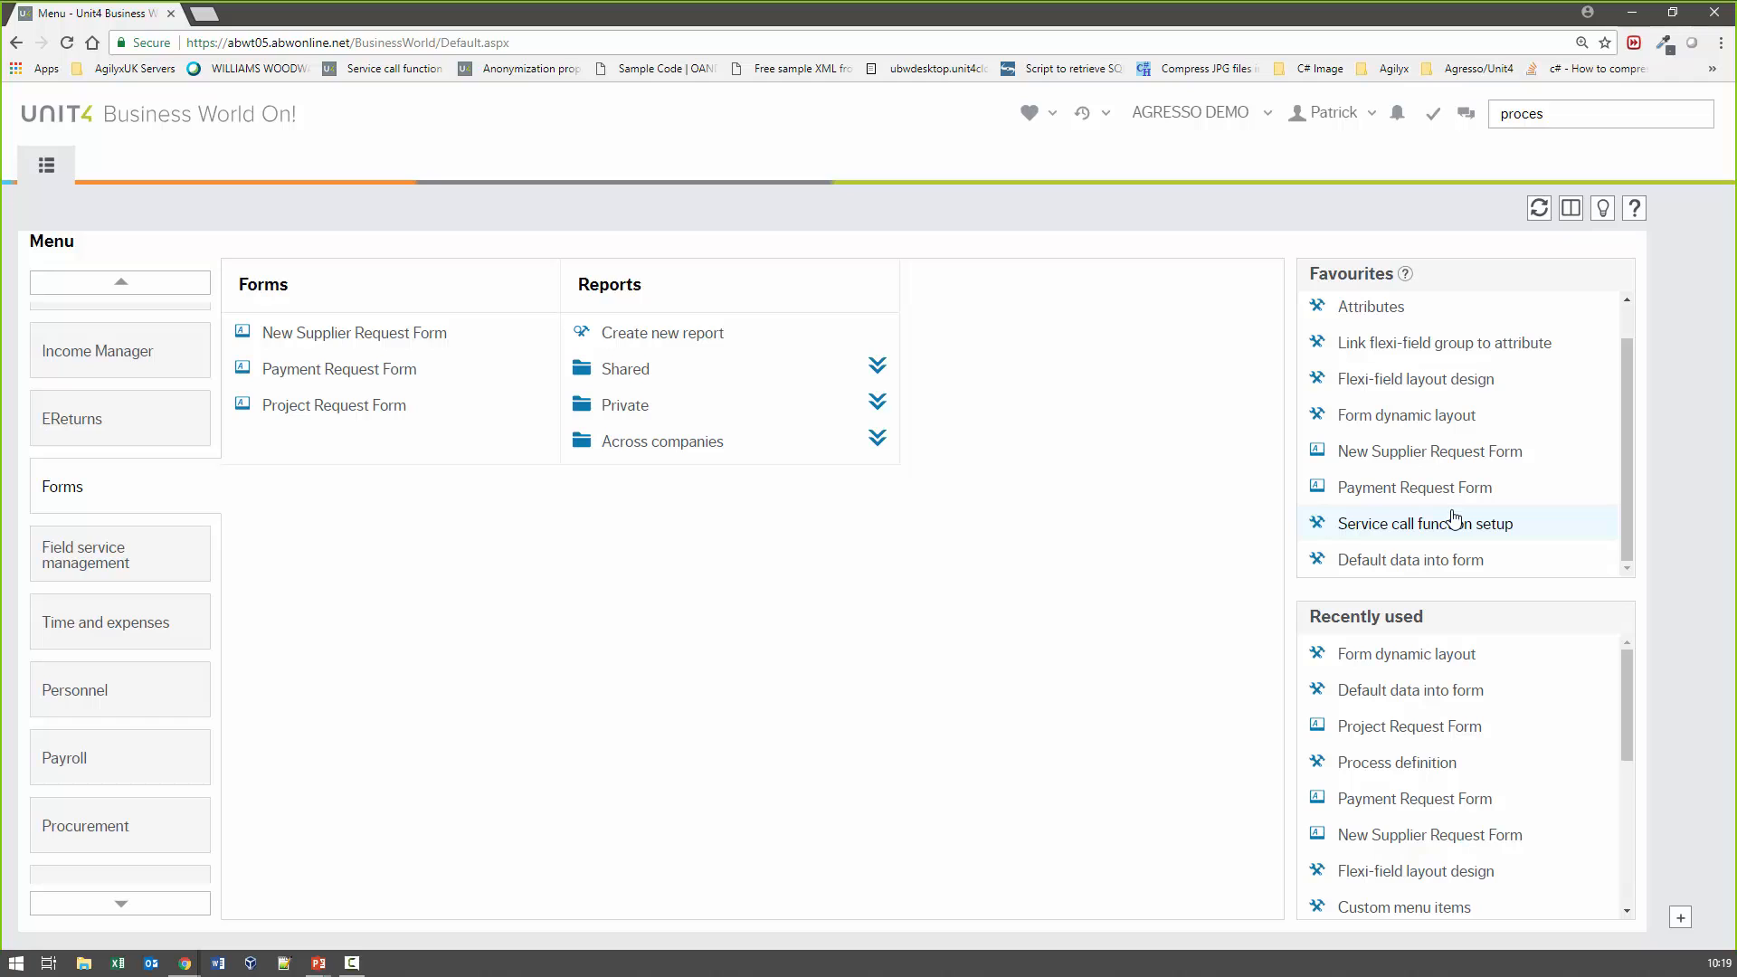
Open Service call function setup from the favourites and load the setup with code SRF
{"action": "left_click", "coordinate": [1454, 522]}
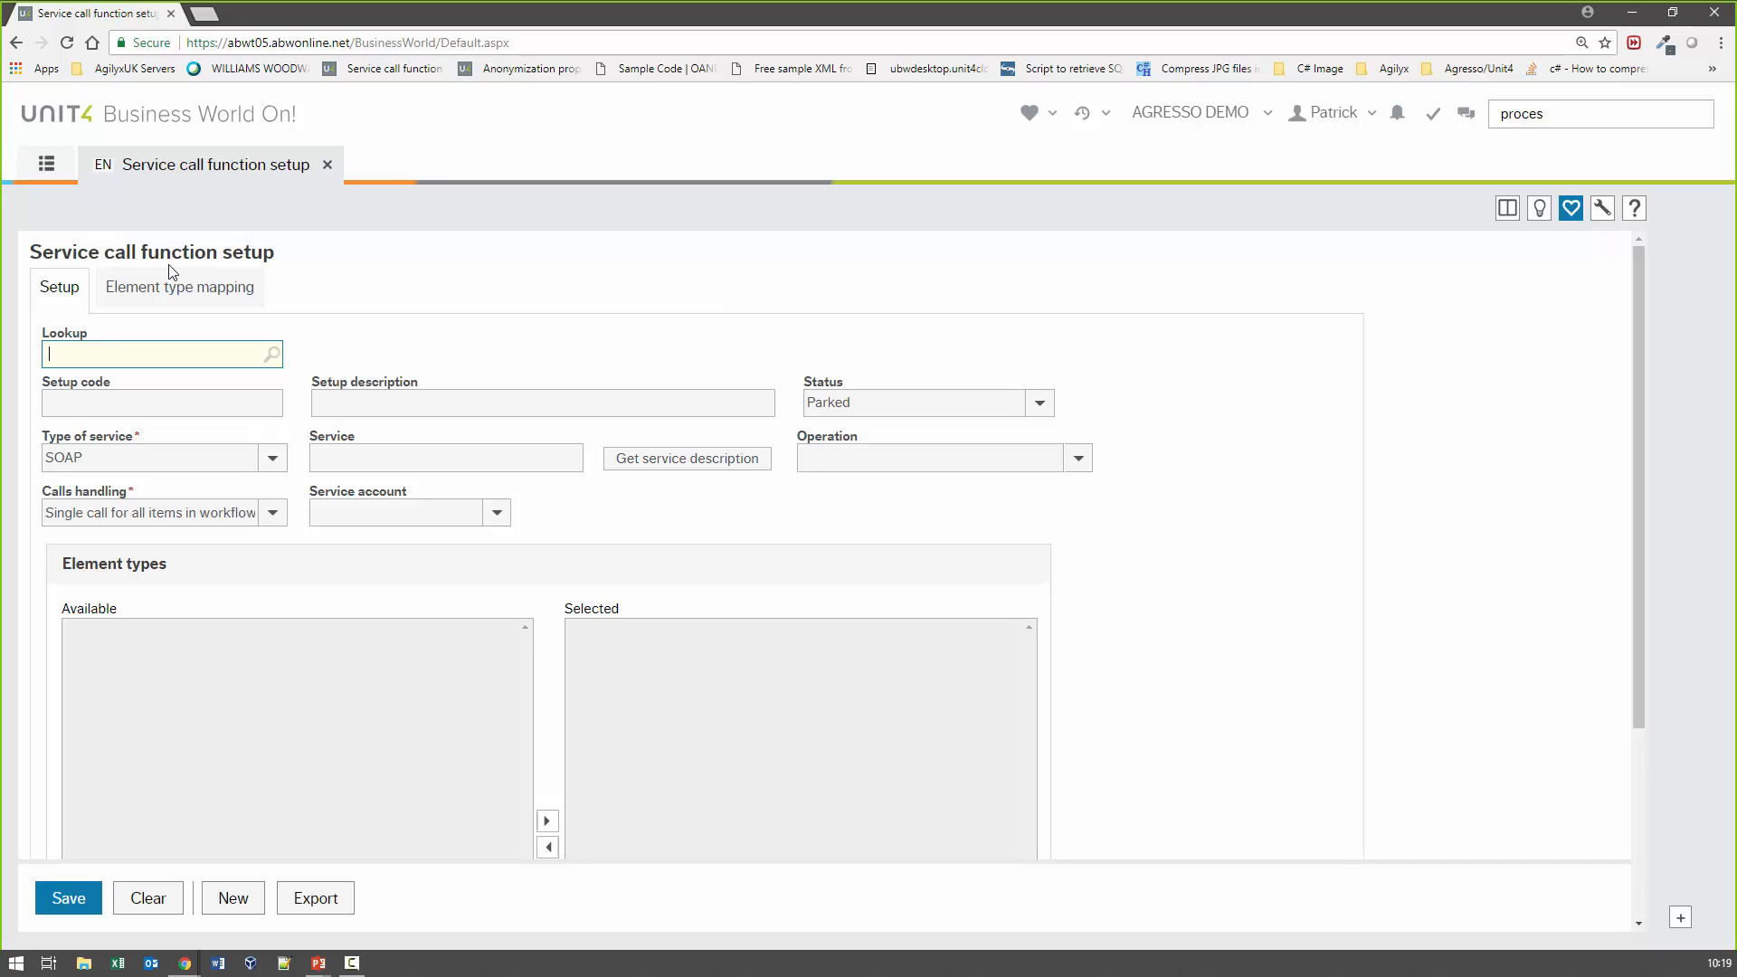
{"action": "type", "text": "SRF"}
{"action": "left_click", "coordinate": [113, 387]}
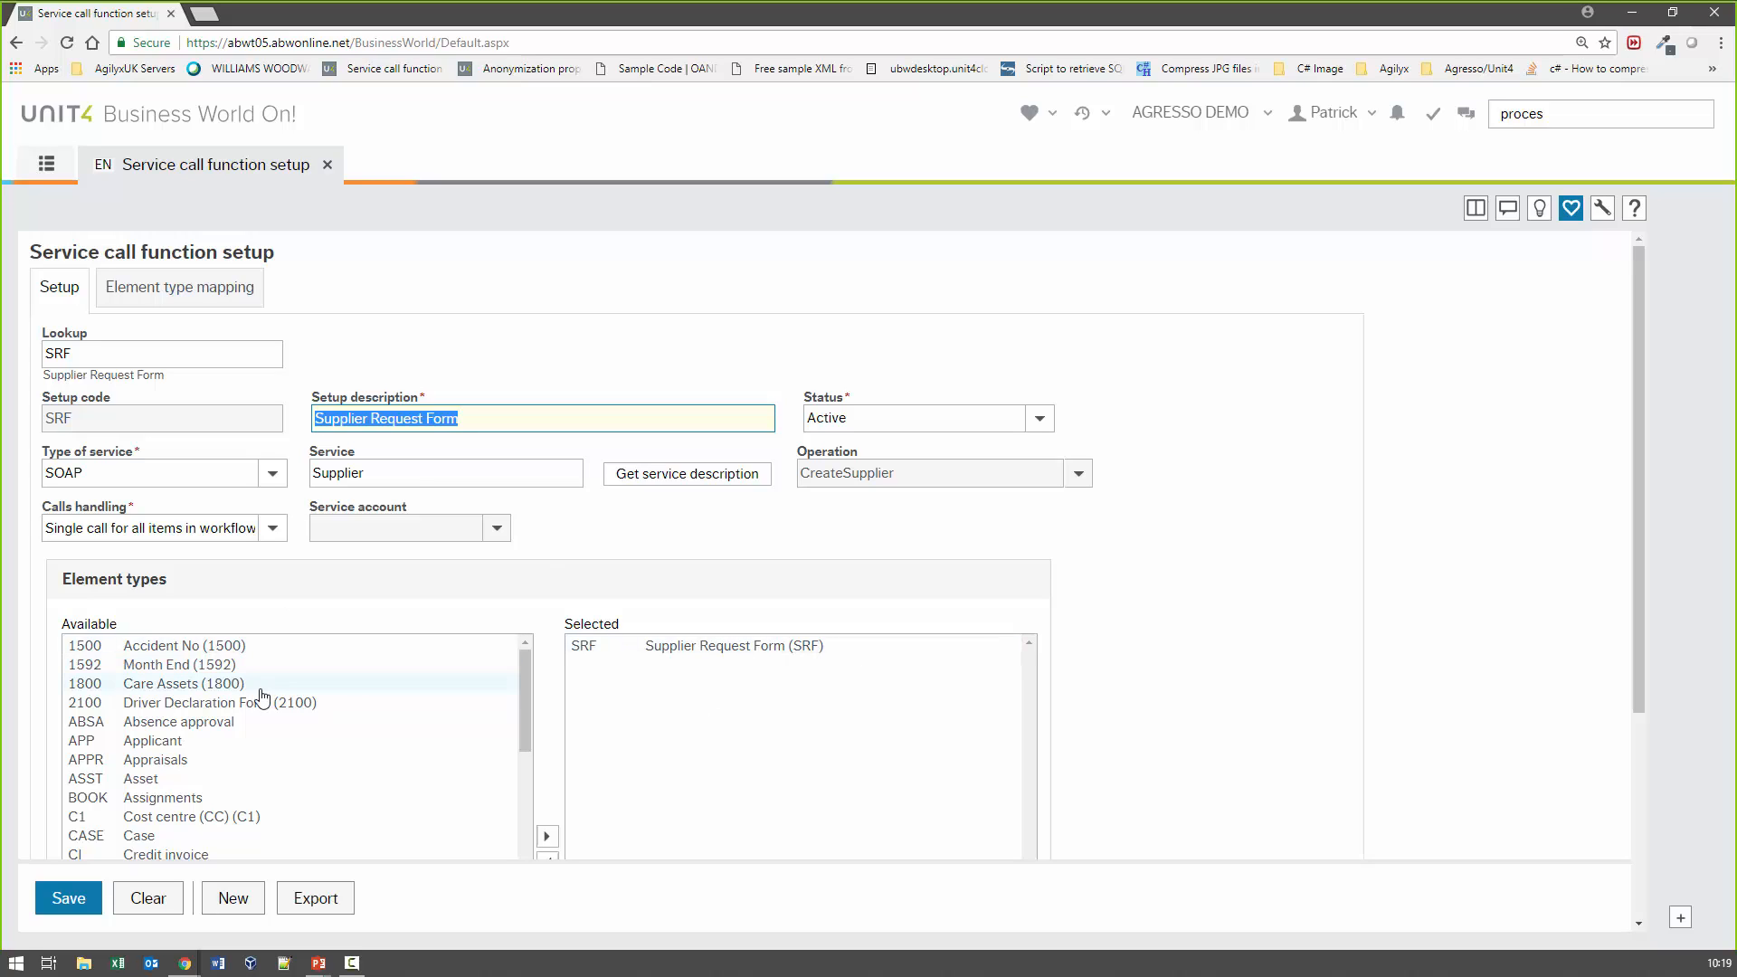
Examine the type of service options and the list of services that the SRF setup can call
{"action": "left_click", "coordinate": [272, 474]}
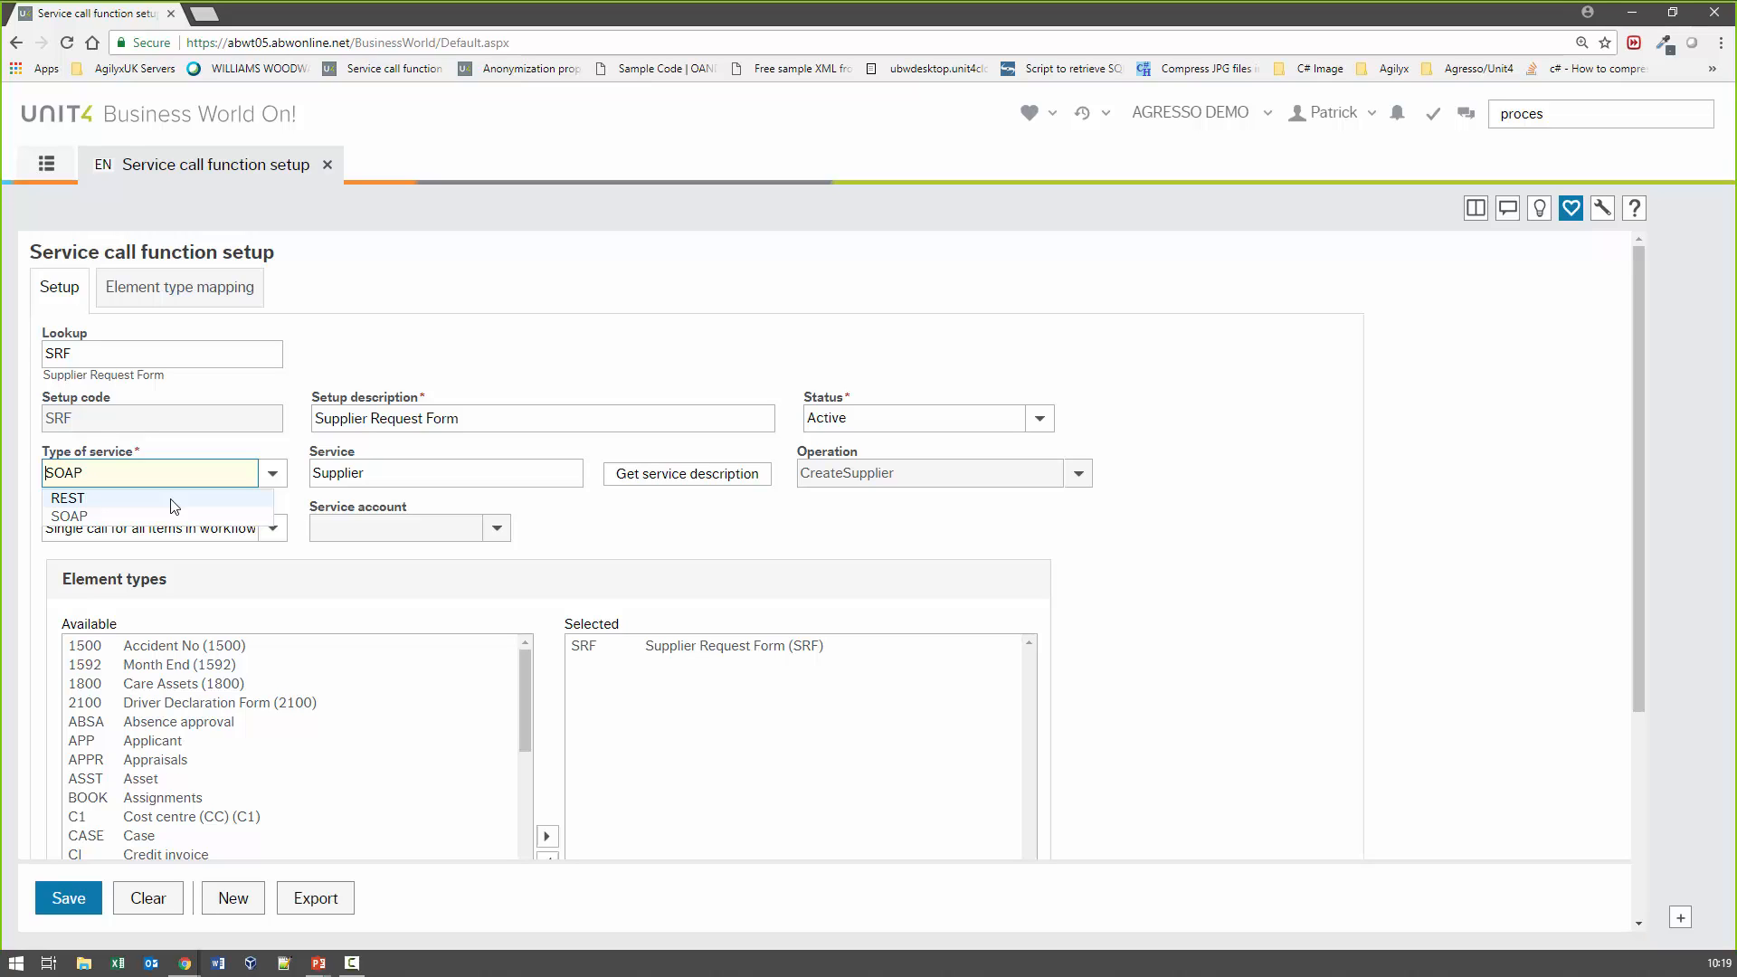
{"action": "left_click", "coordinate": [837, 579]}
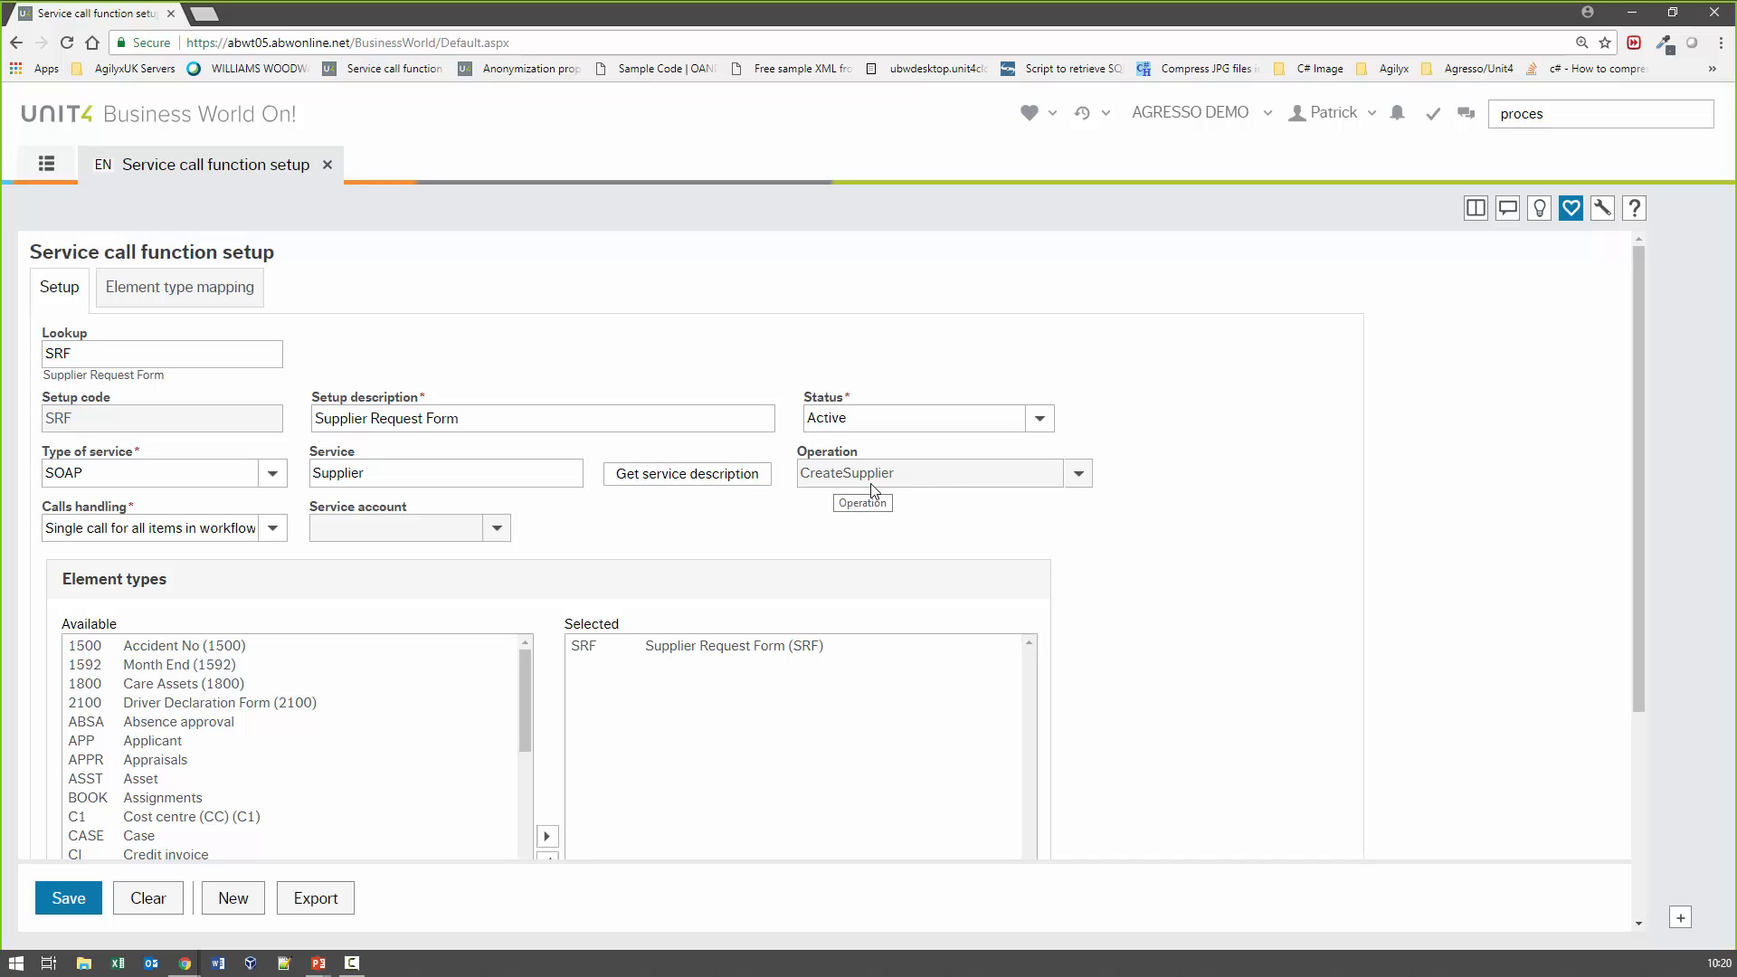
{"action": "left_click", "coordinate": [404, 480]}
{"action": "key", "text": "ctrl+a"}
{"action": "key", "text": "BackSpace"}
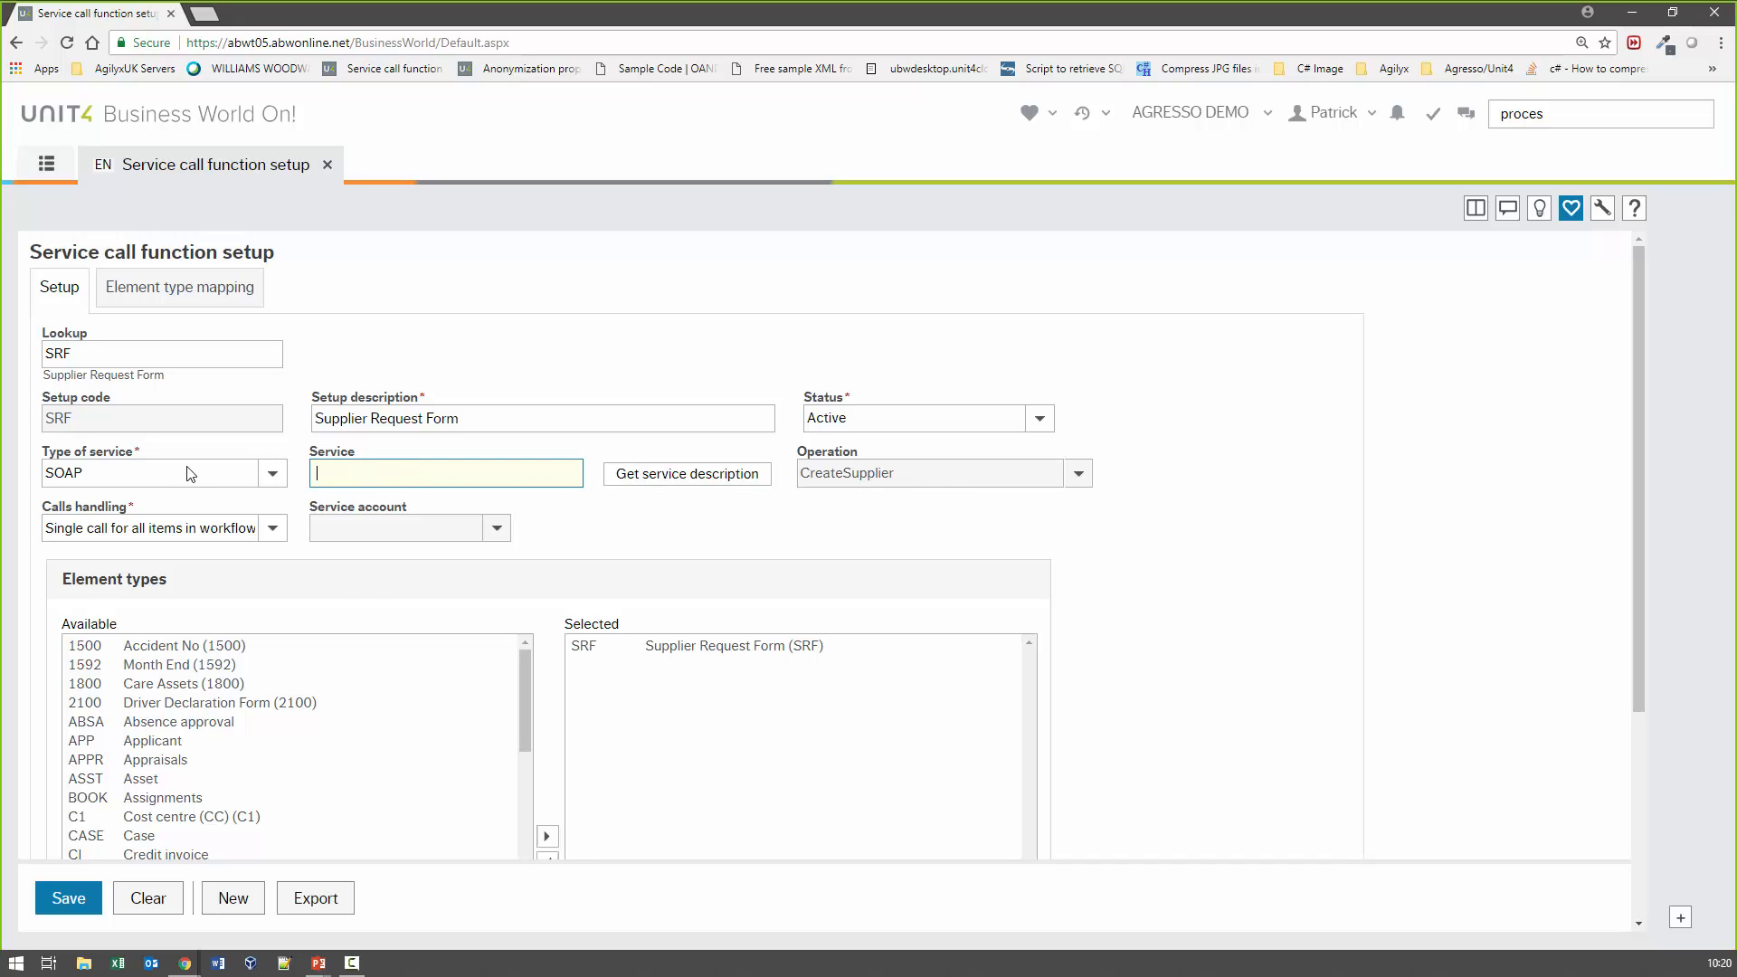
{"action": "mouse_move", "coordinate": [616, 536]}
{"action": "left_mouse_down"}
{"action": "mouse_move", "coordinate": [616, 760]}
{"action": "mouse_move", "coordinate": [627, 514]}
{"action": "left_mouse_up"}
{"action": "left_click", "coordinate": [449, 474]}
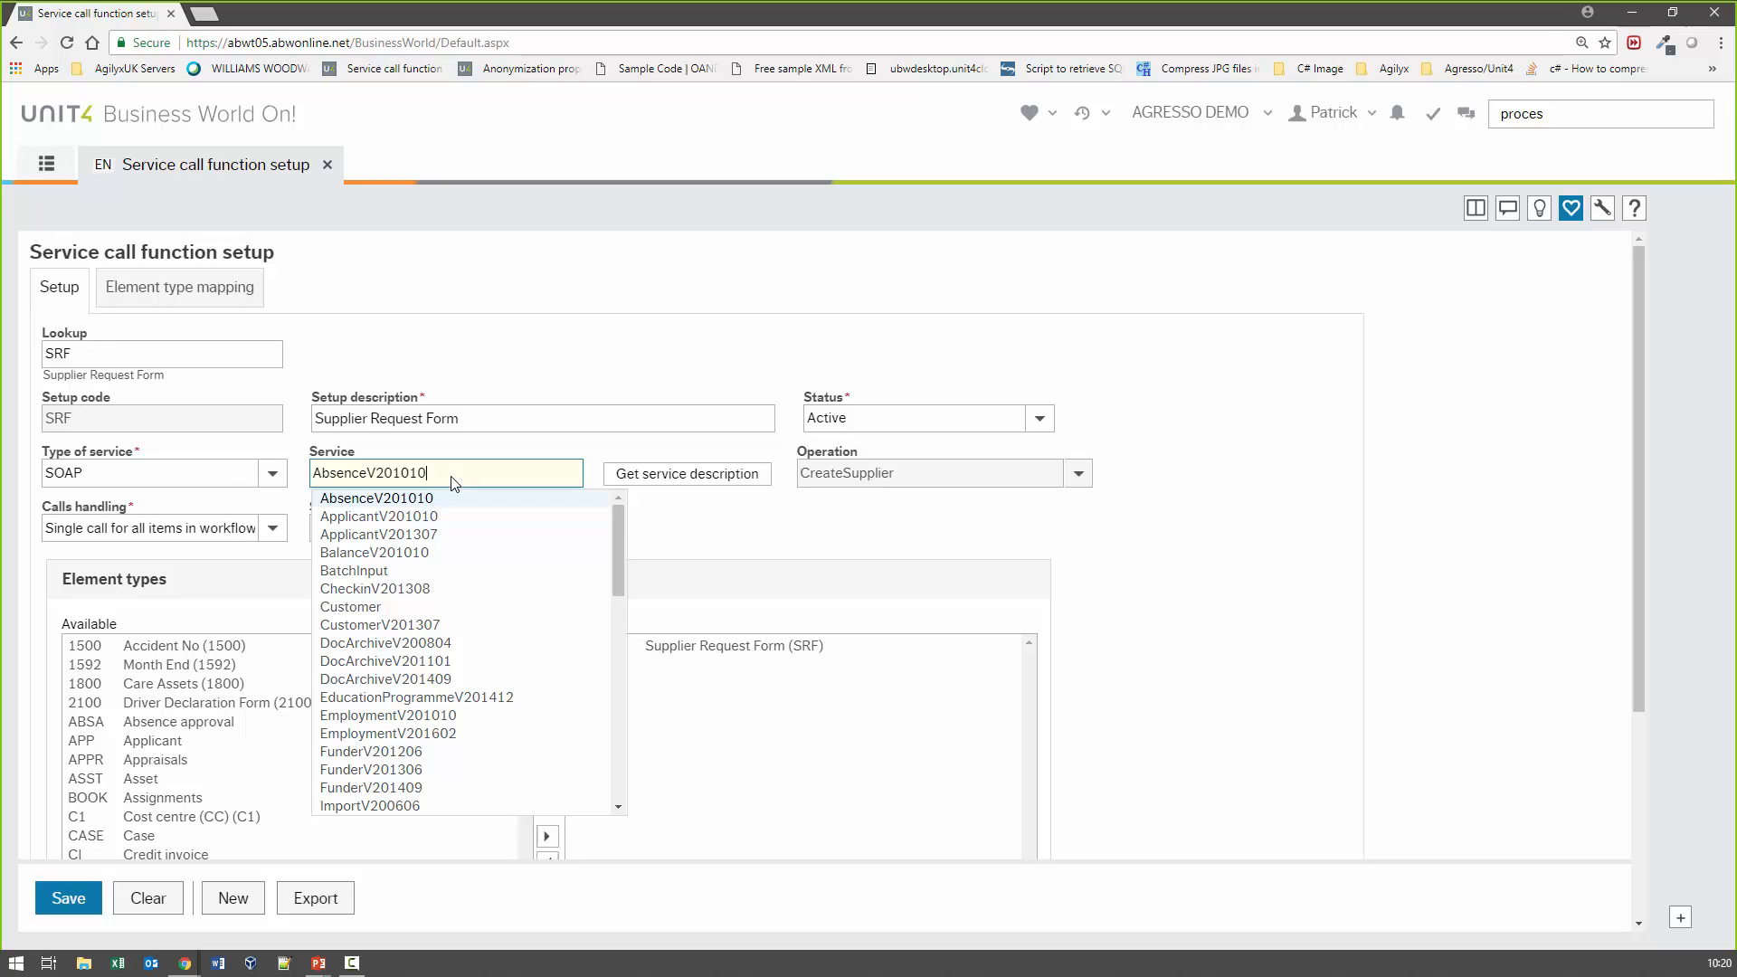
Set the service to Supplier and get its service description to inspect the available operations
{"action": "key", "text": "ctrl+a"}
{"action": "type", "text": "s"}
{"action": "left_click", "coordinate": [413, 503]}
{"action": "left_click", "coordinate": [705, 473]}
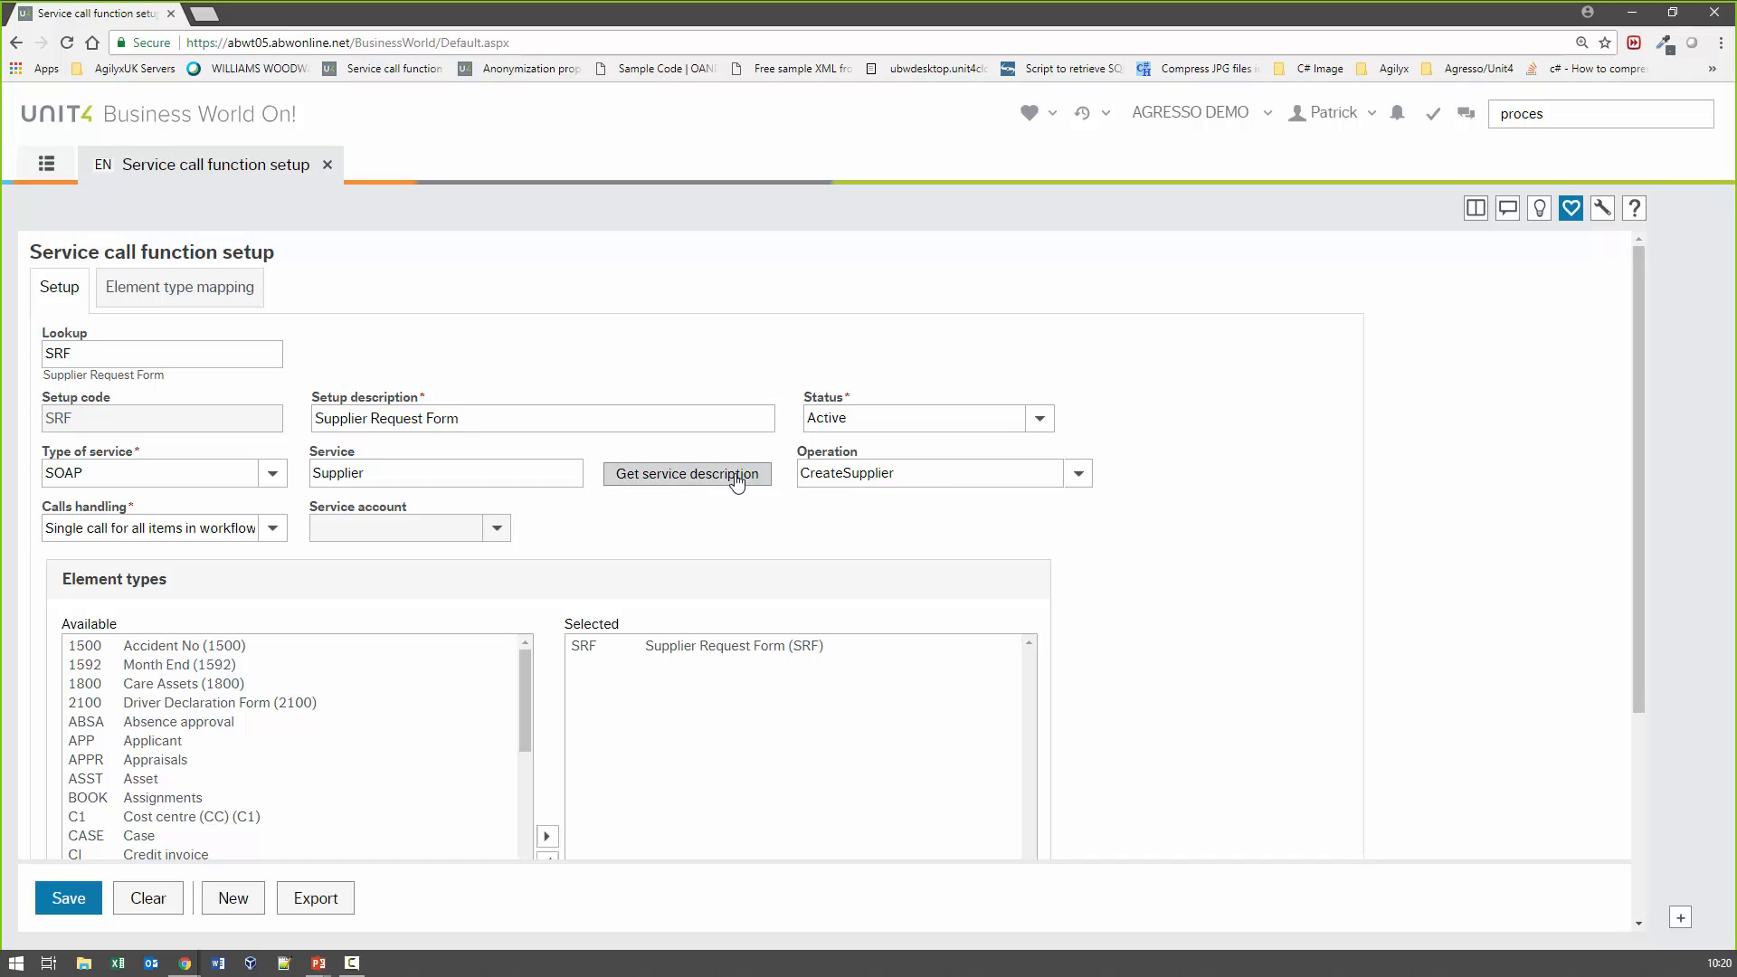
{"action": "left_click", "coordinate": [1079, 477]}
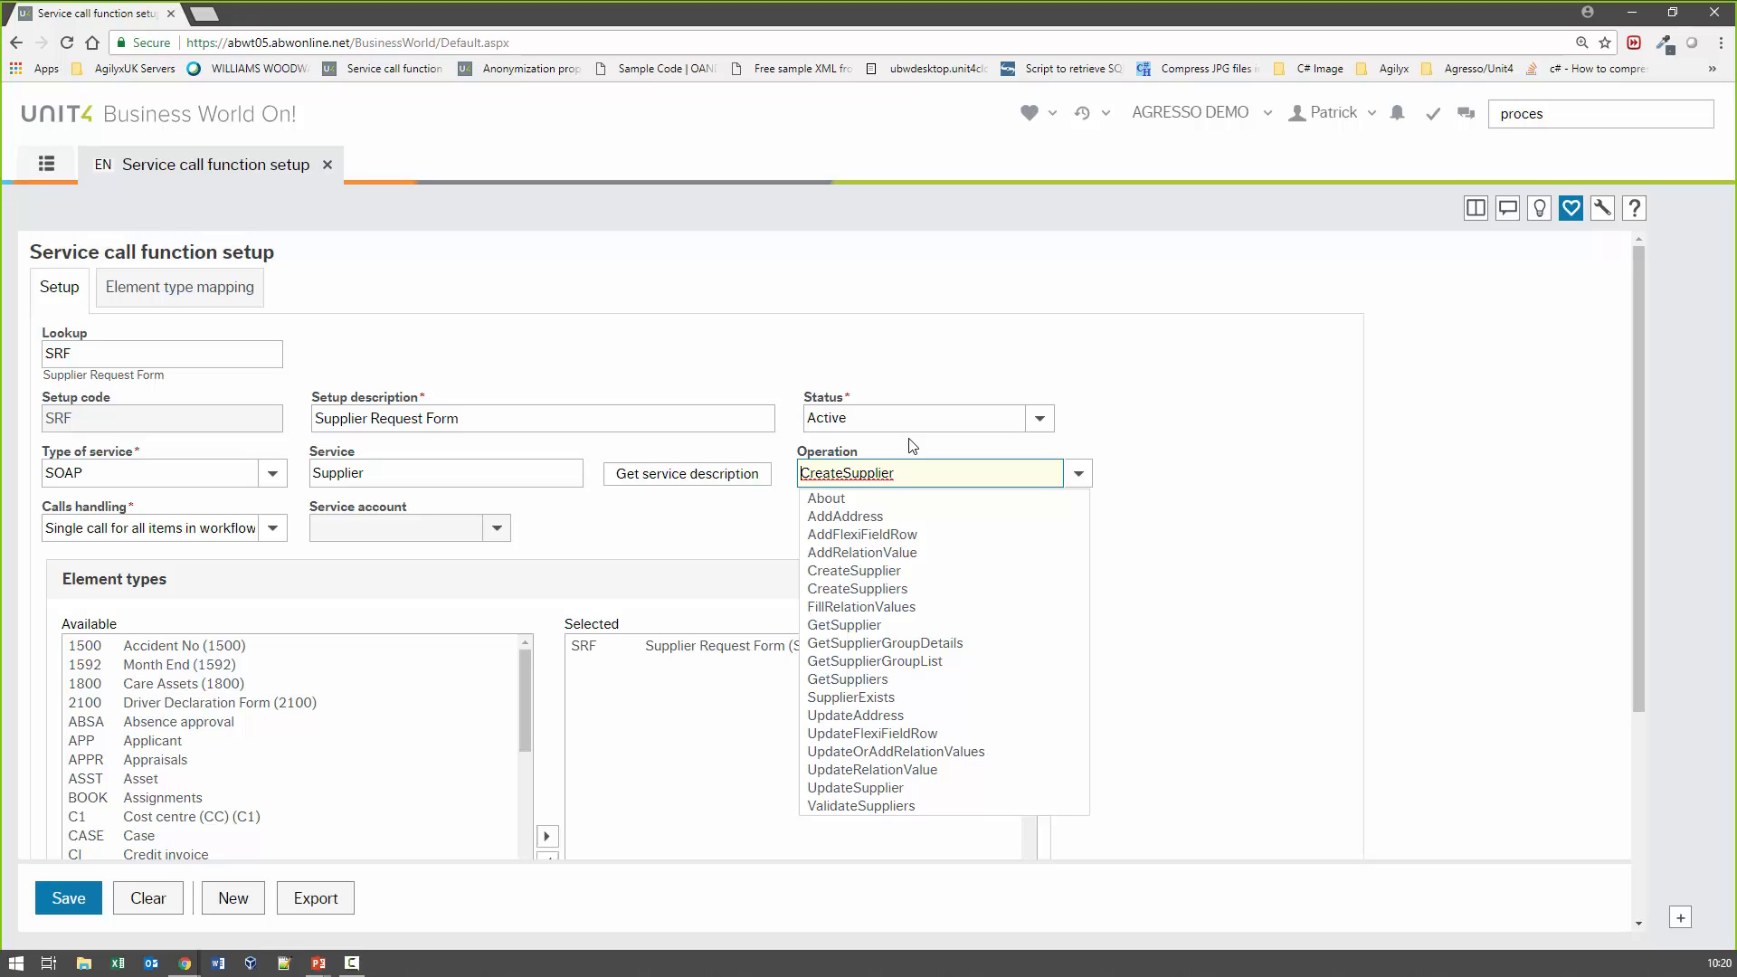
{"action": "left_click", "coordinate": [1162, 457]}
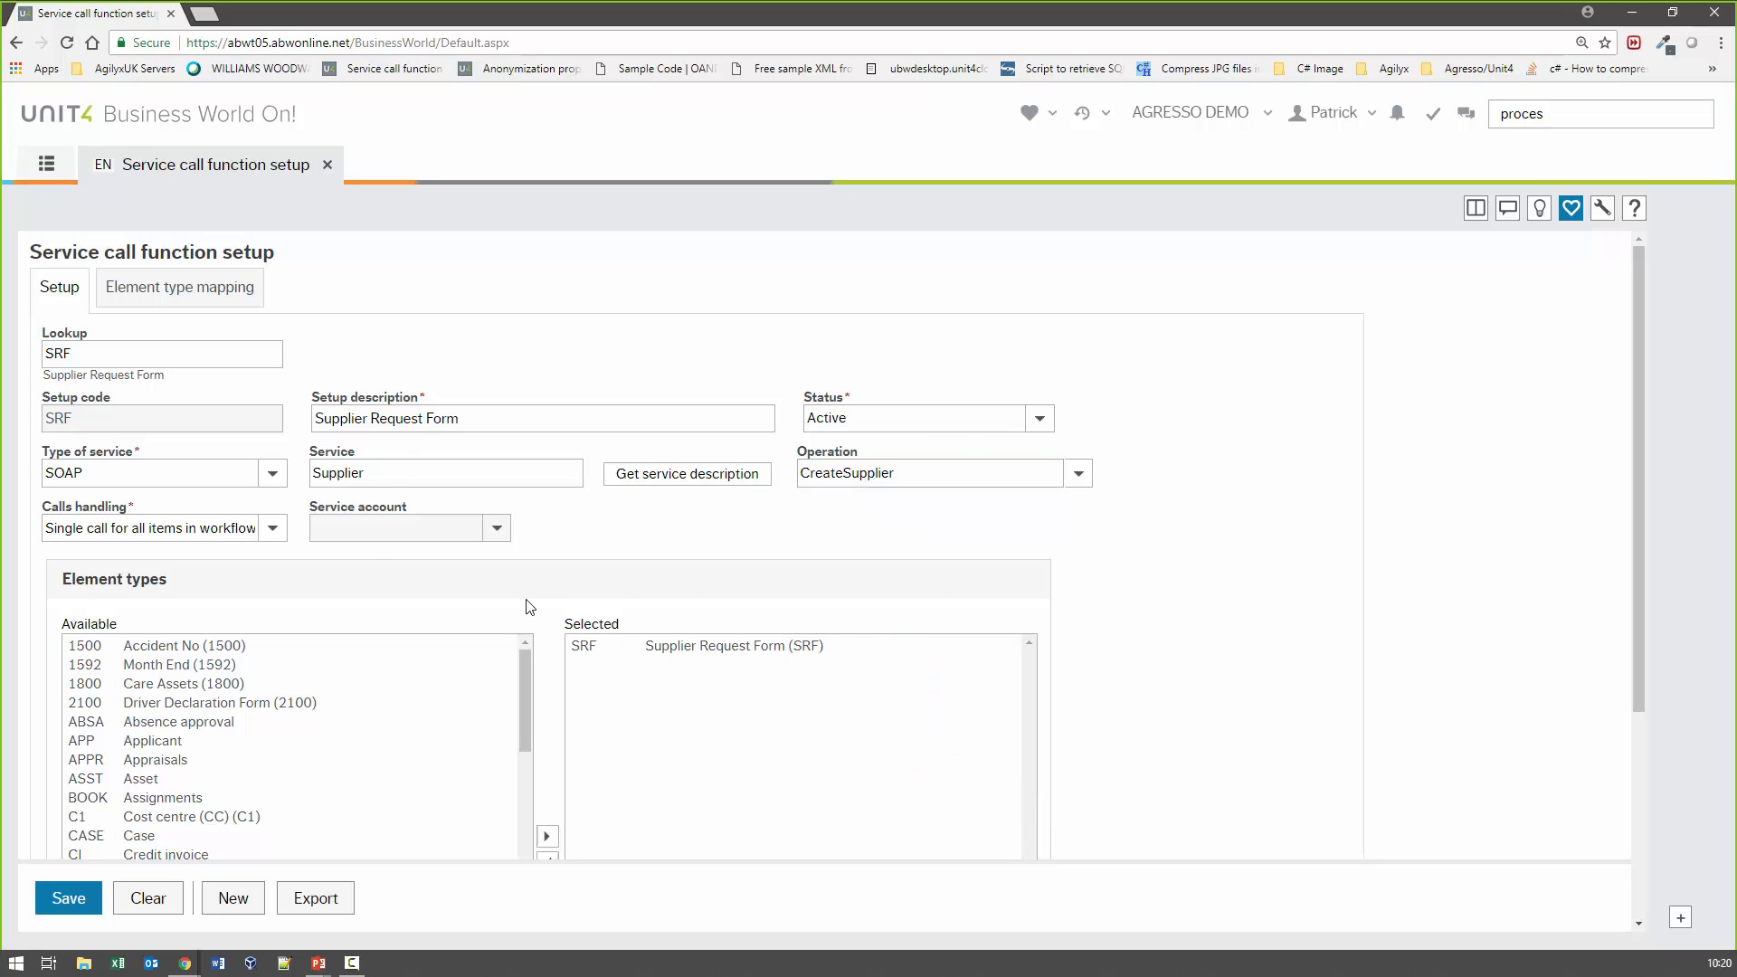
Examine both pages of the parameters mapping for element type Supplier Request Form (SRF), and close Service call function setup
{"action": "left_click", "coordinate": [185, 299]}
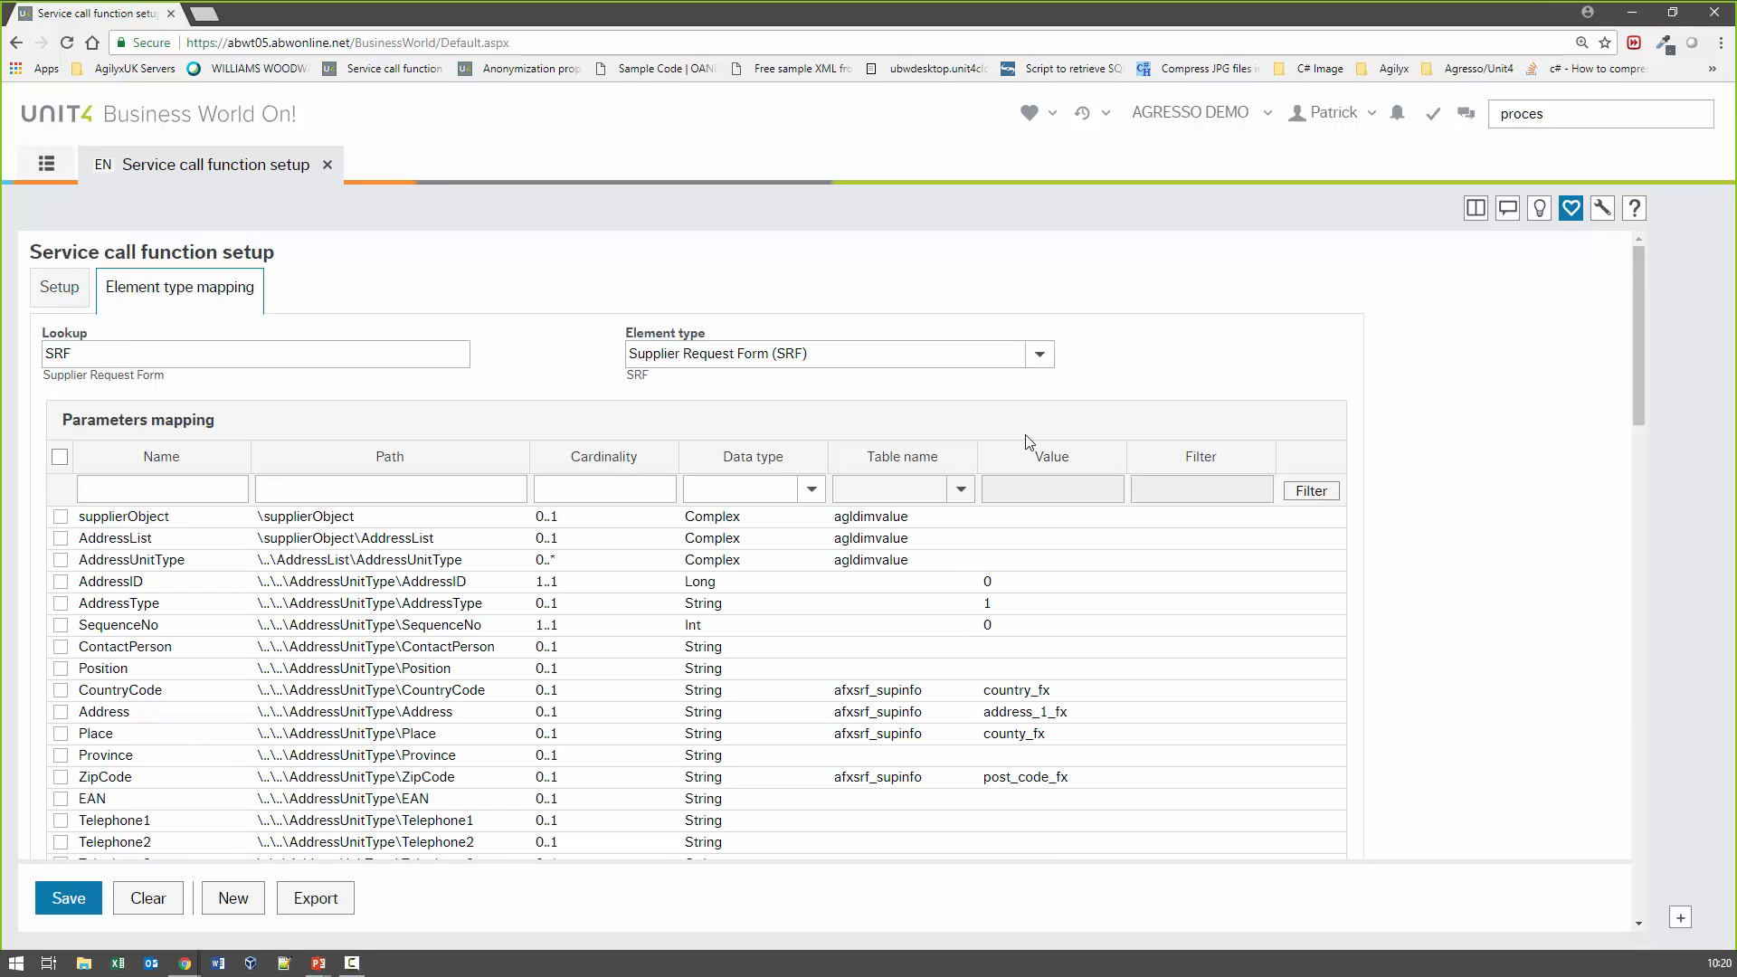
{"action": "left_click_drag", "start_coordinate": [1636, 302], "coordinate": [1631, 355]}
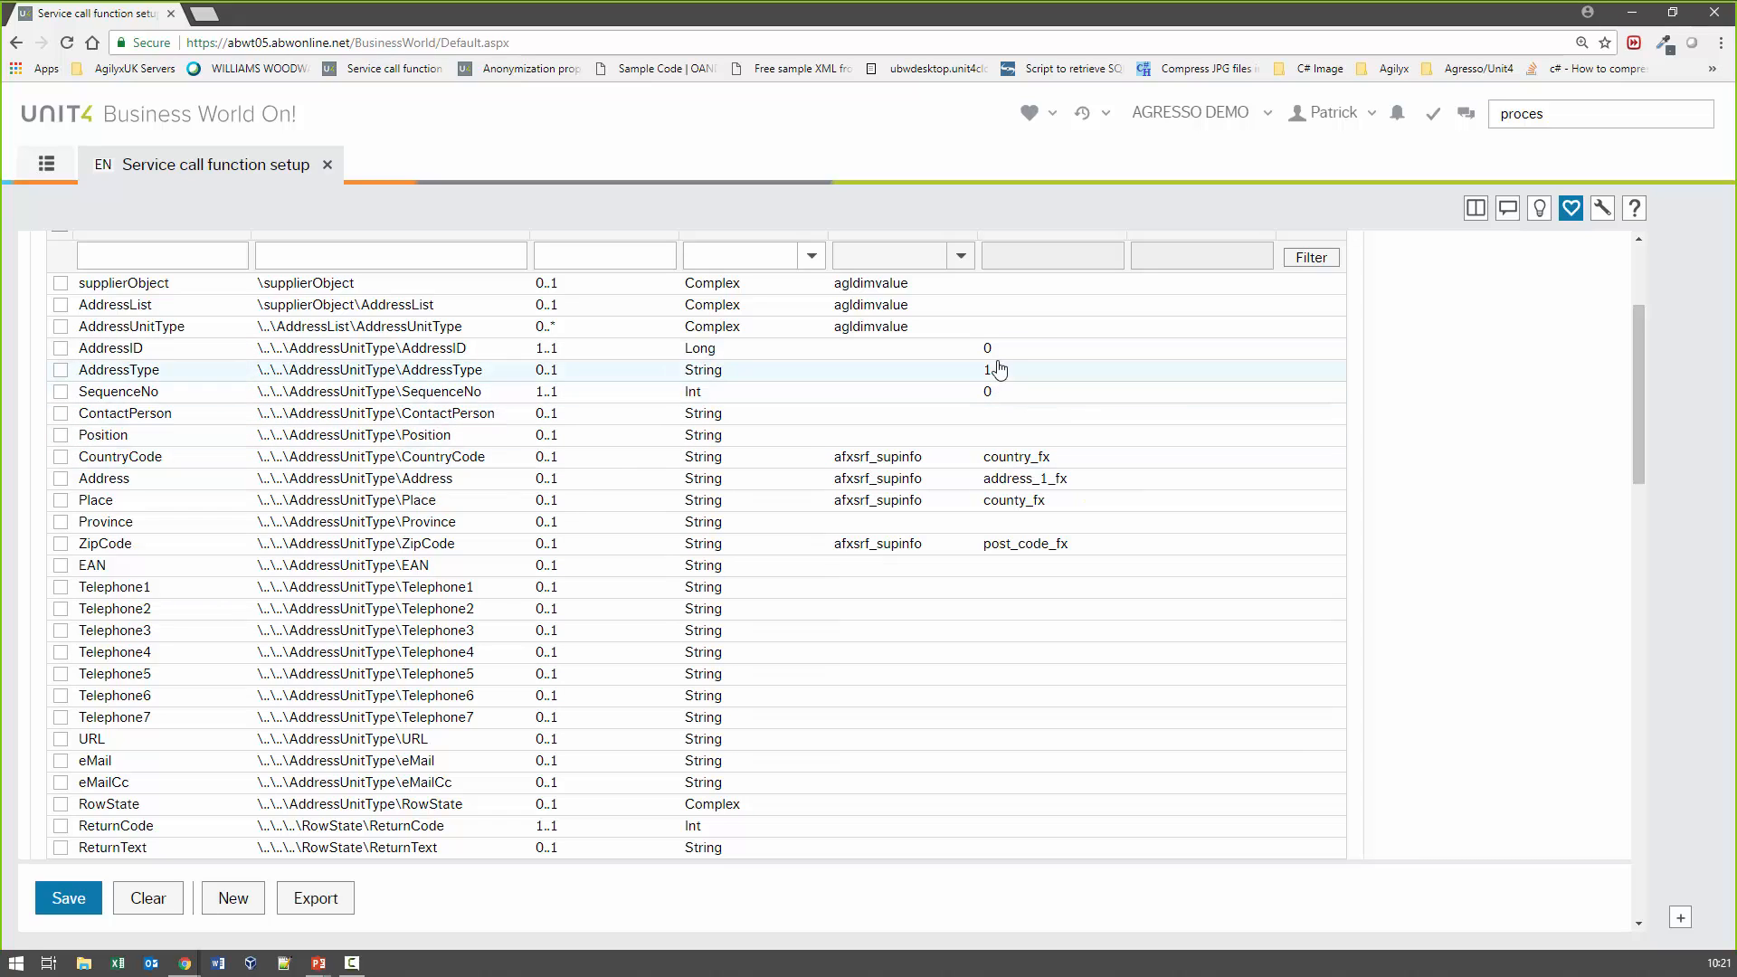
{"action": "scroll", "coordinate": [1016, 570], "scroll_direction": "down", "scroll_amount": 4}
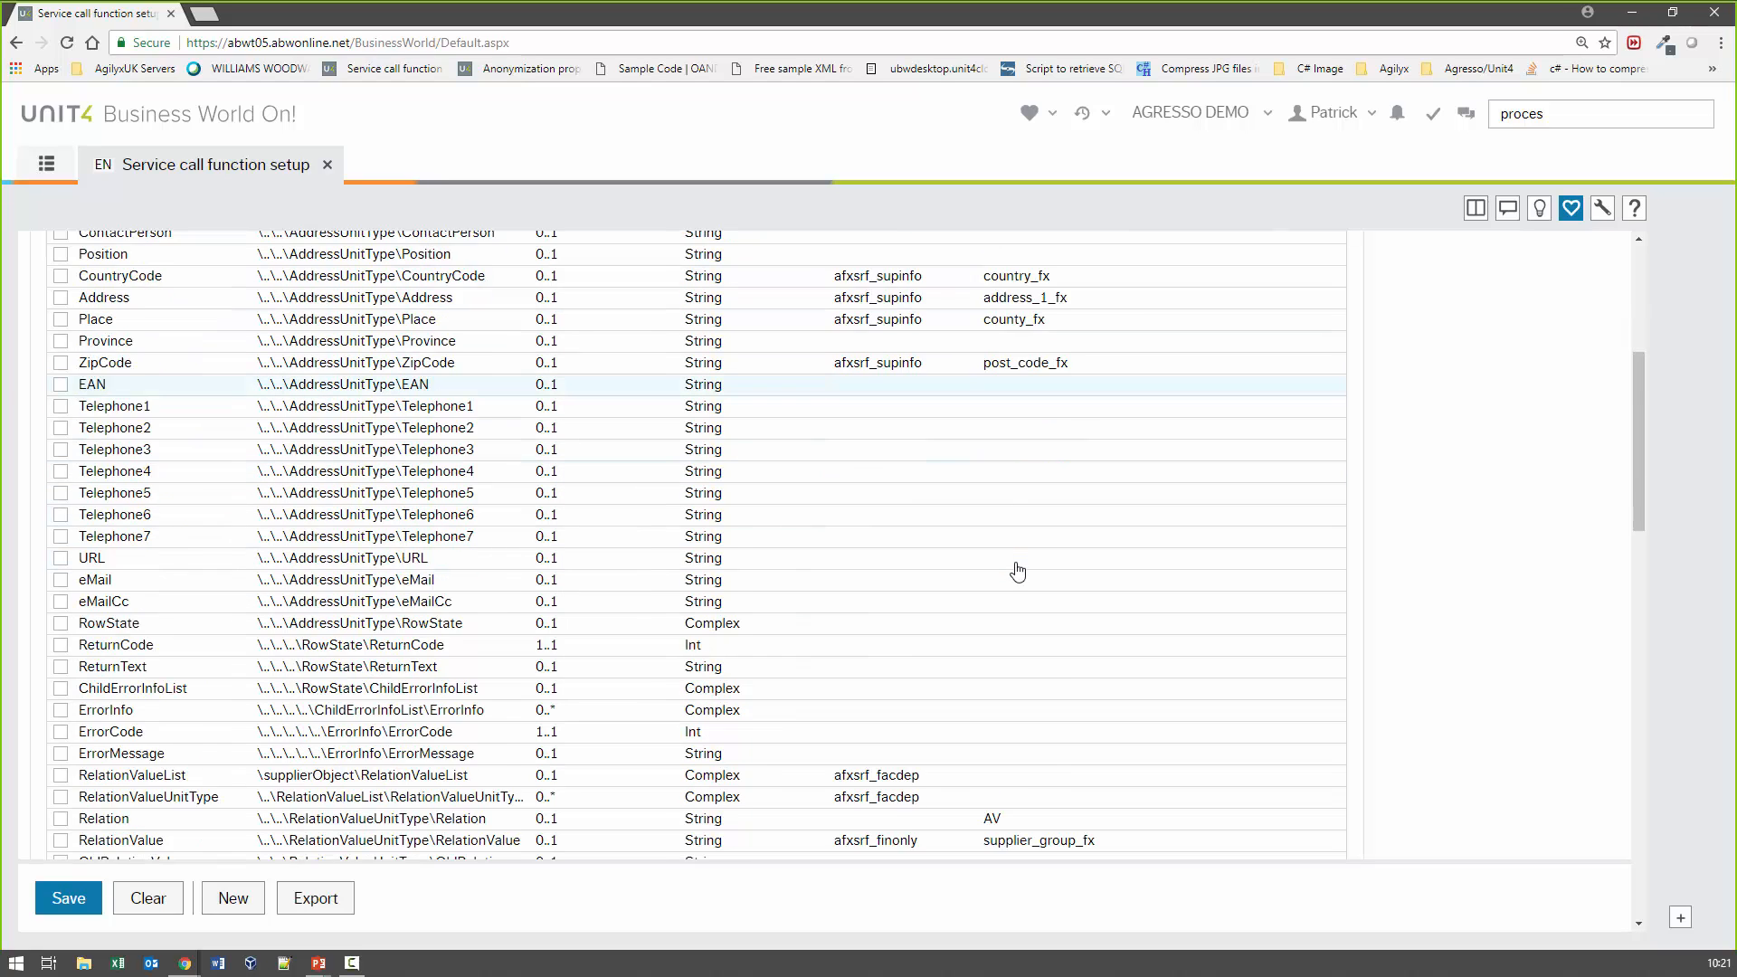
{"action": "scroll", "coordinate": [1019, 659], "scroll_direction": "down", "scroll_amount": 4}
{"action": "scroll", "coordinate": [1008, 263], "scroll_direction": "up", "scroll_amount": 2}
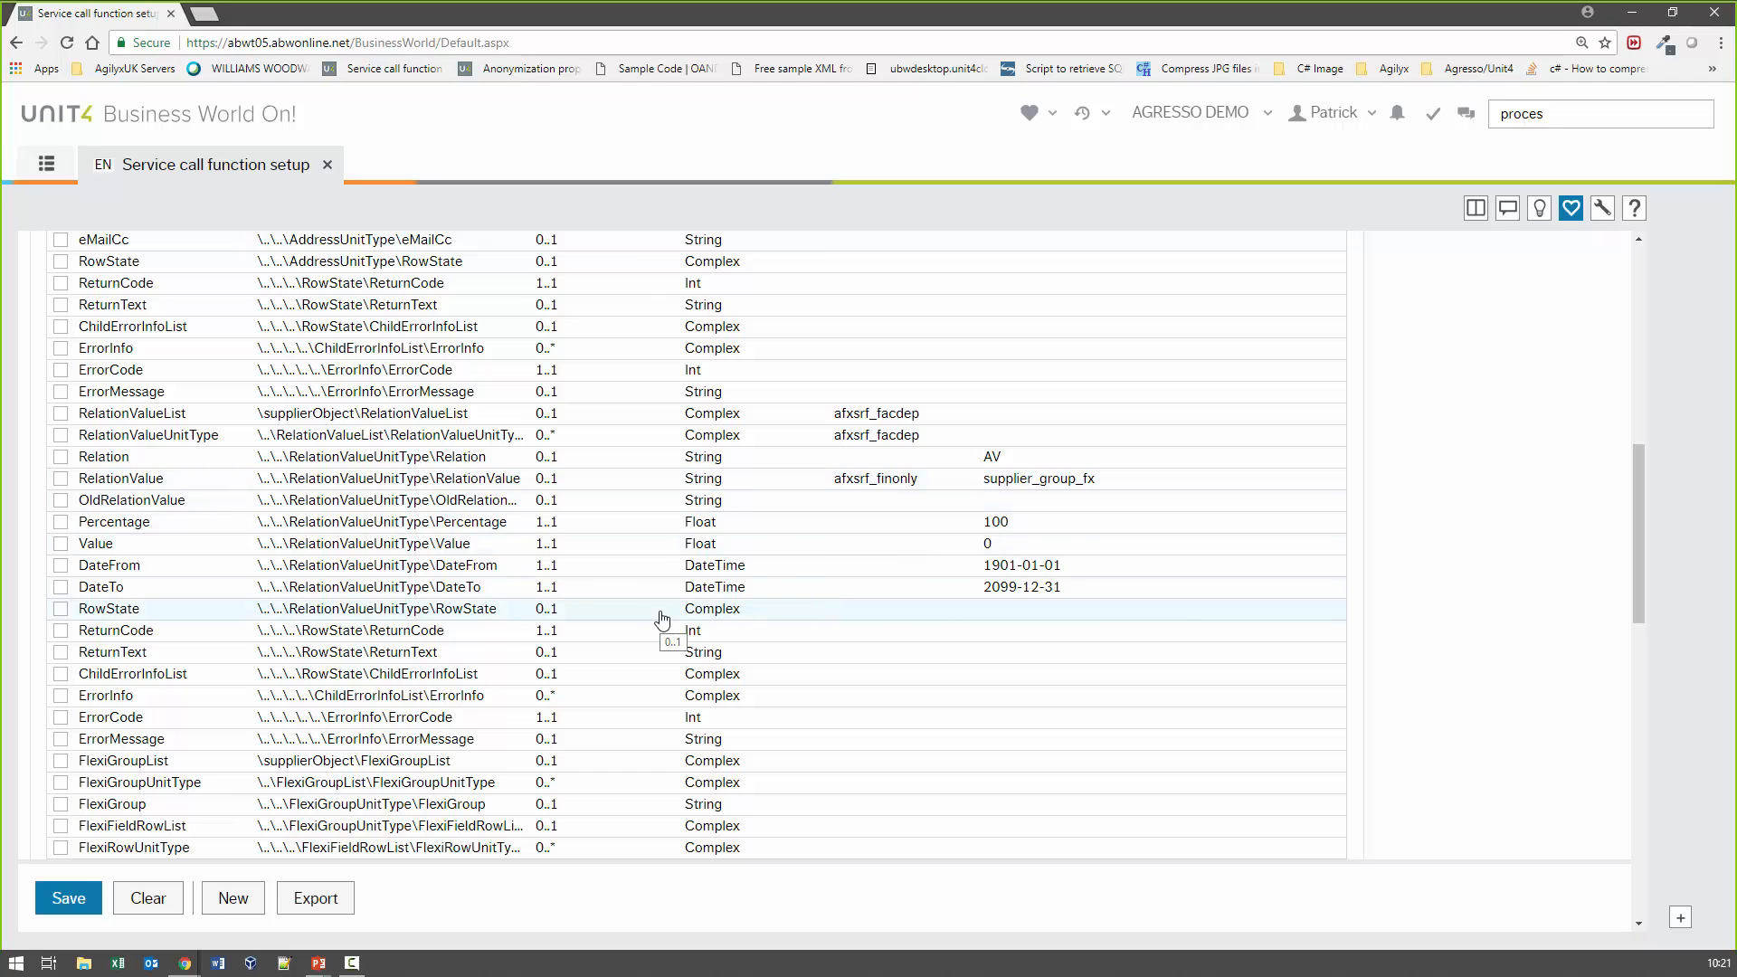
{"action": "scroll", "coordinate": [661, 619], "scroll_direction": "down", "scroll_amount": 3}
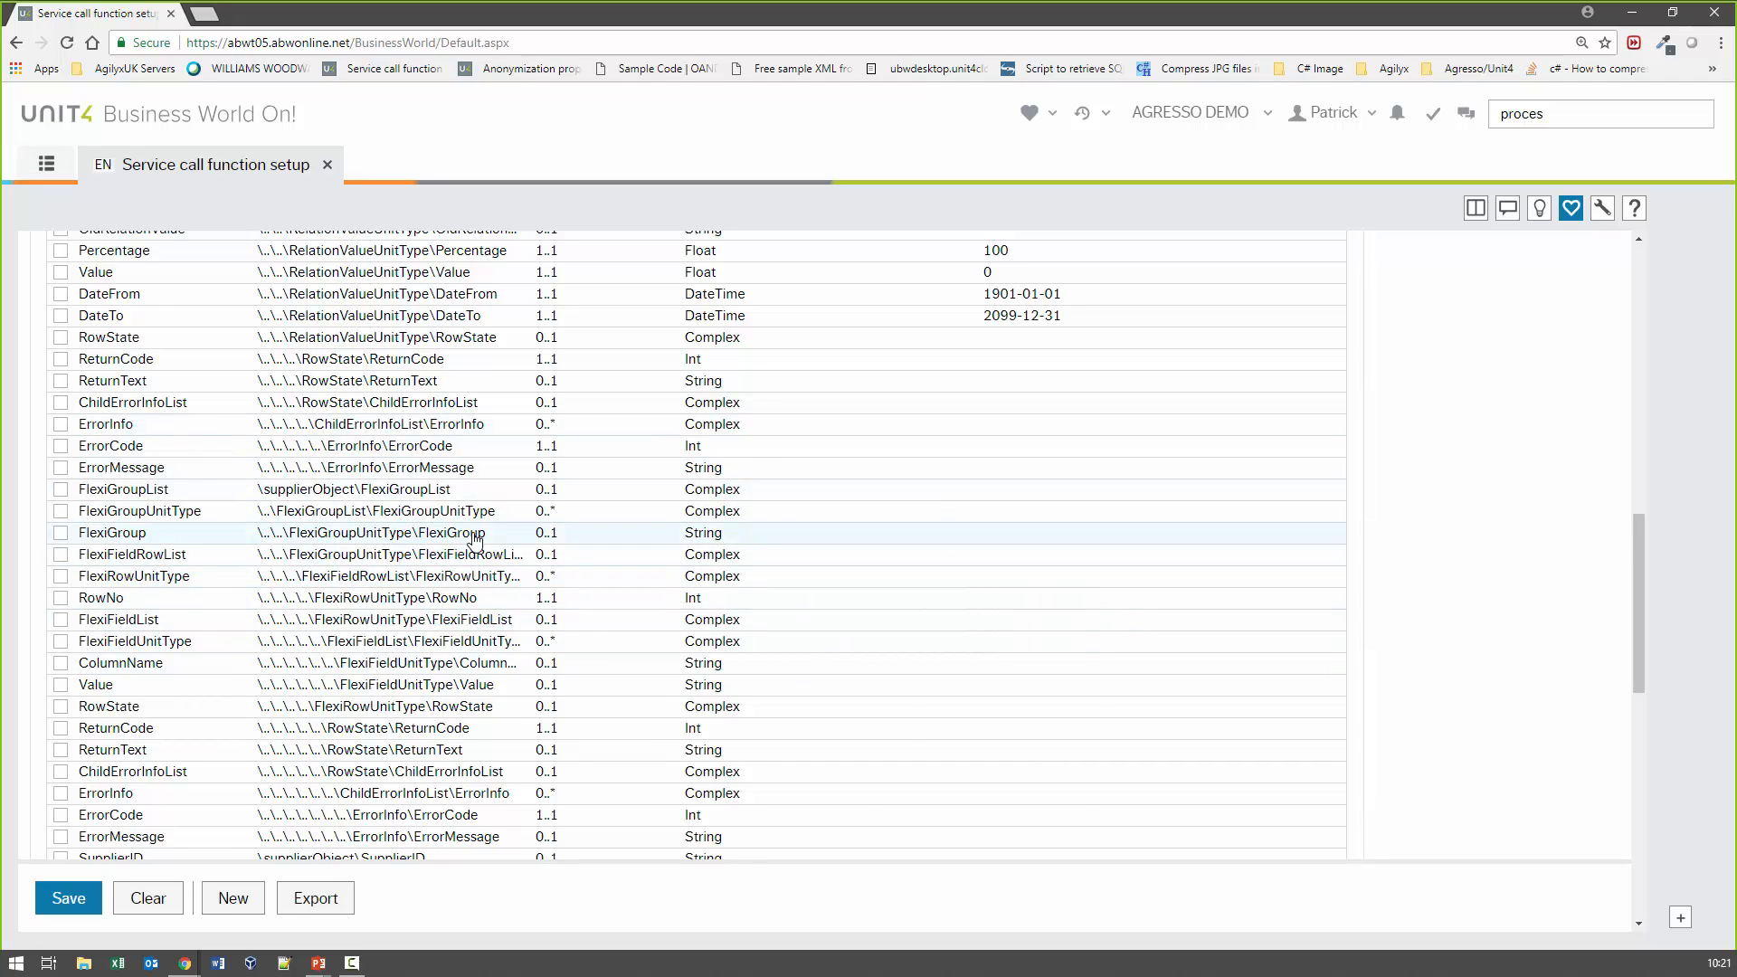
{"action": "scroll", "coordinate": [480, 552], "scroll_direction": "down", "scroll_amount": 2}
{"action": "scroll", "coordinate": [348, 552], "scroll_direction": "down", "scroll_amount": 2}
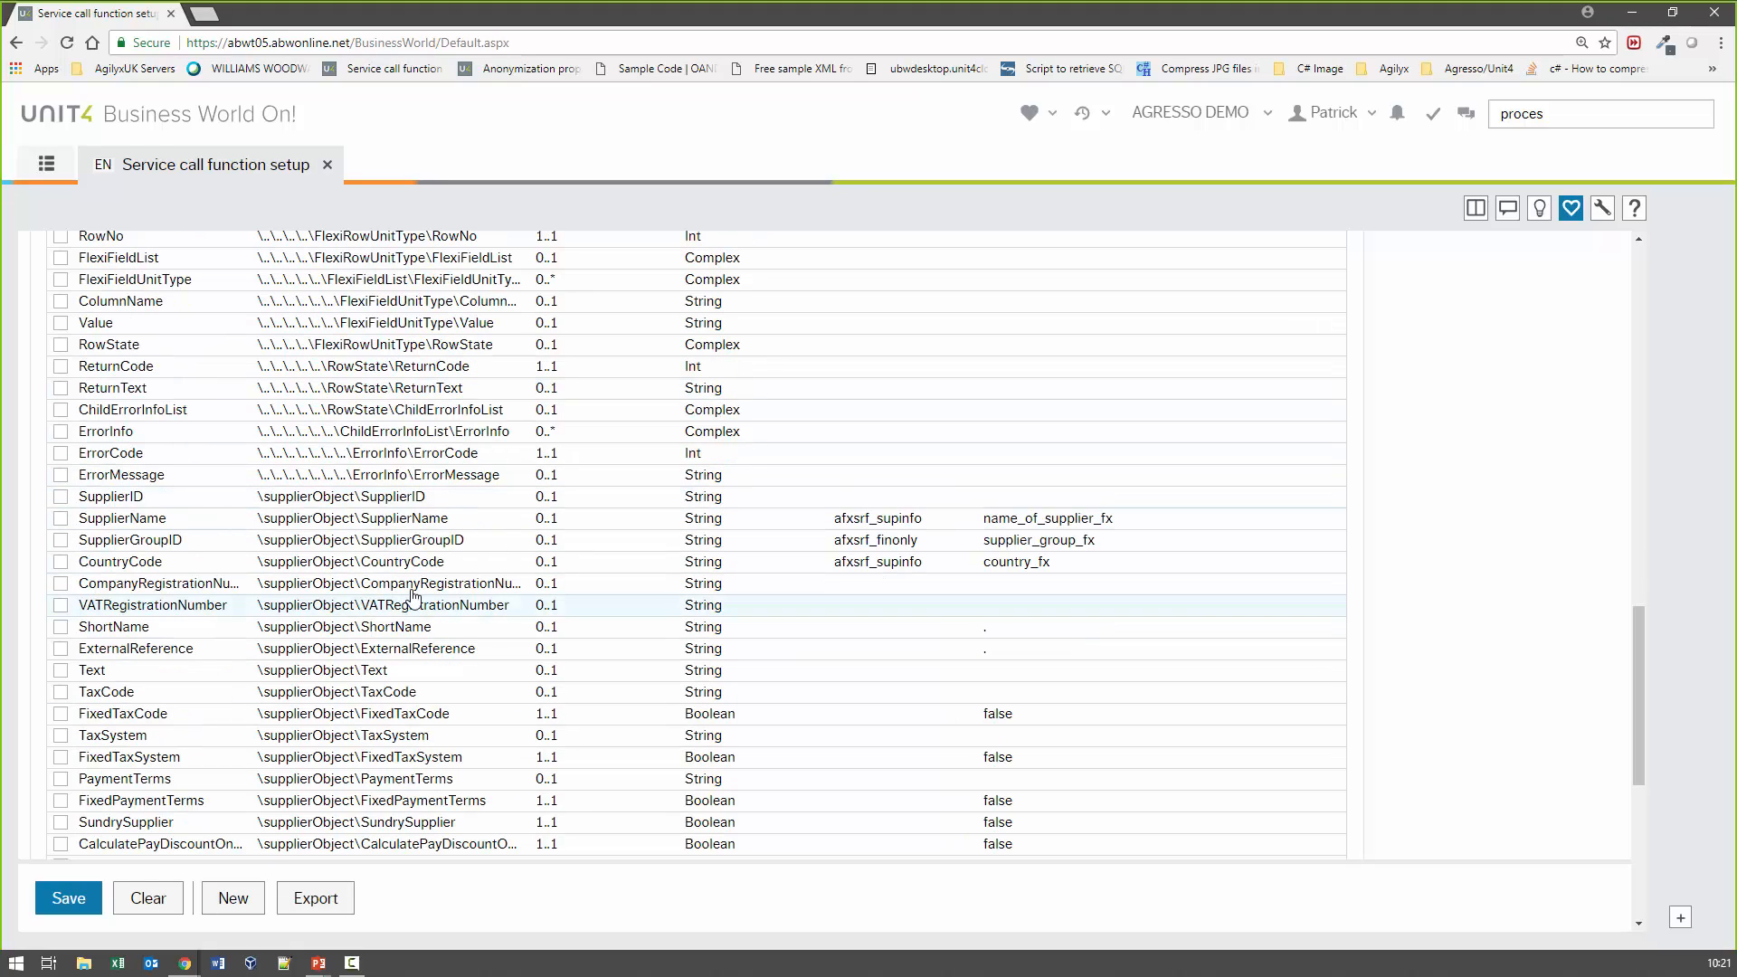
{"action": "scroll", "coordinate": [705, 539], "scroll_direction": "up", "scroll_amount": 15}
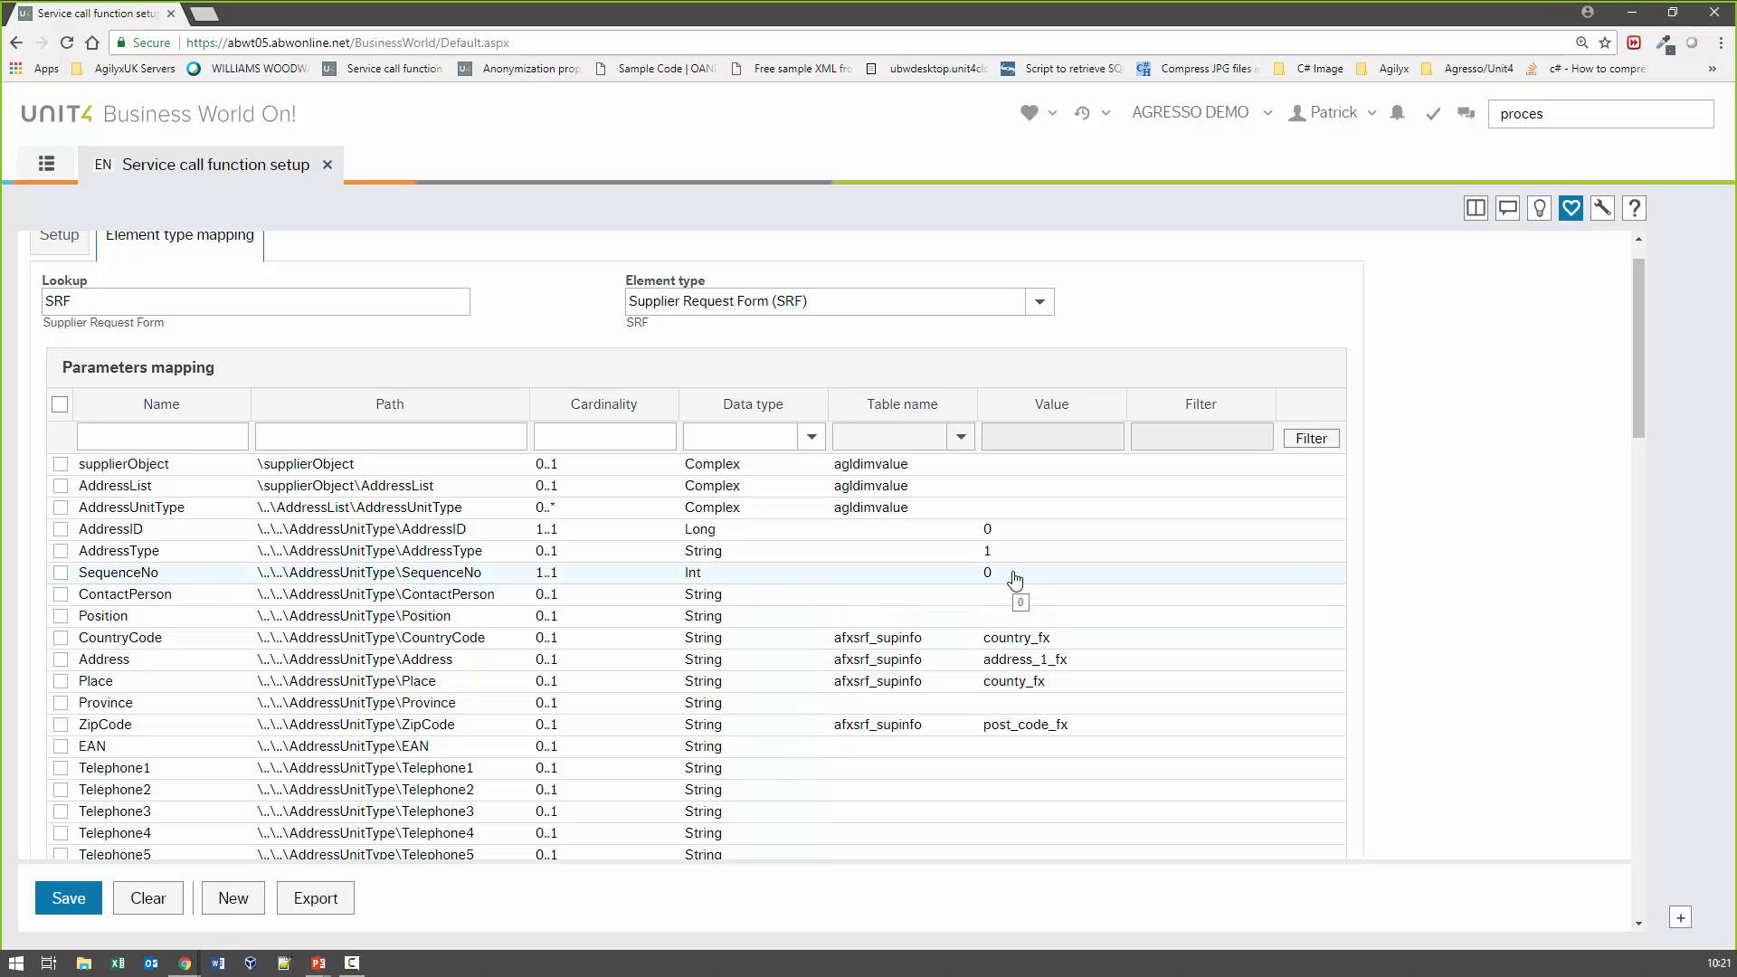
{"action": "scroll", "coordinate": [1015, 580], "scroll_direction": "down", "scroll_amount": 15}
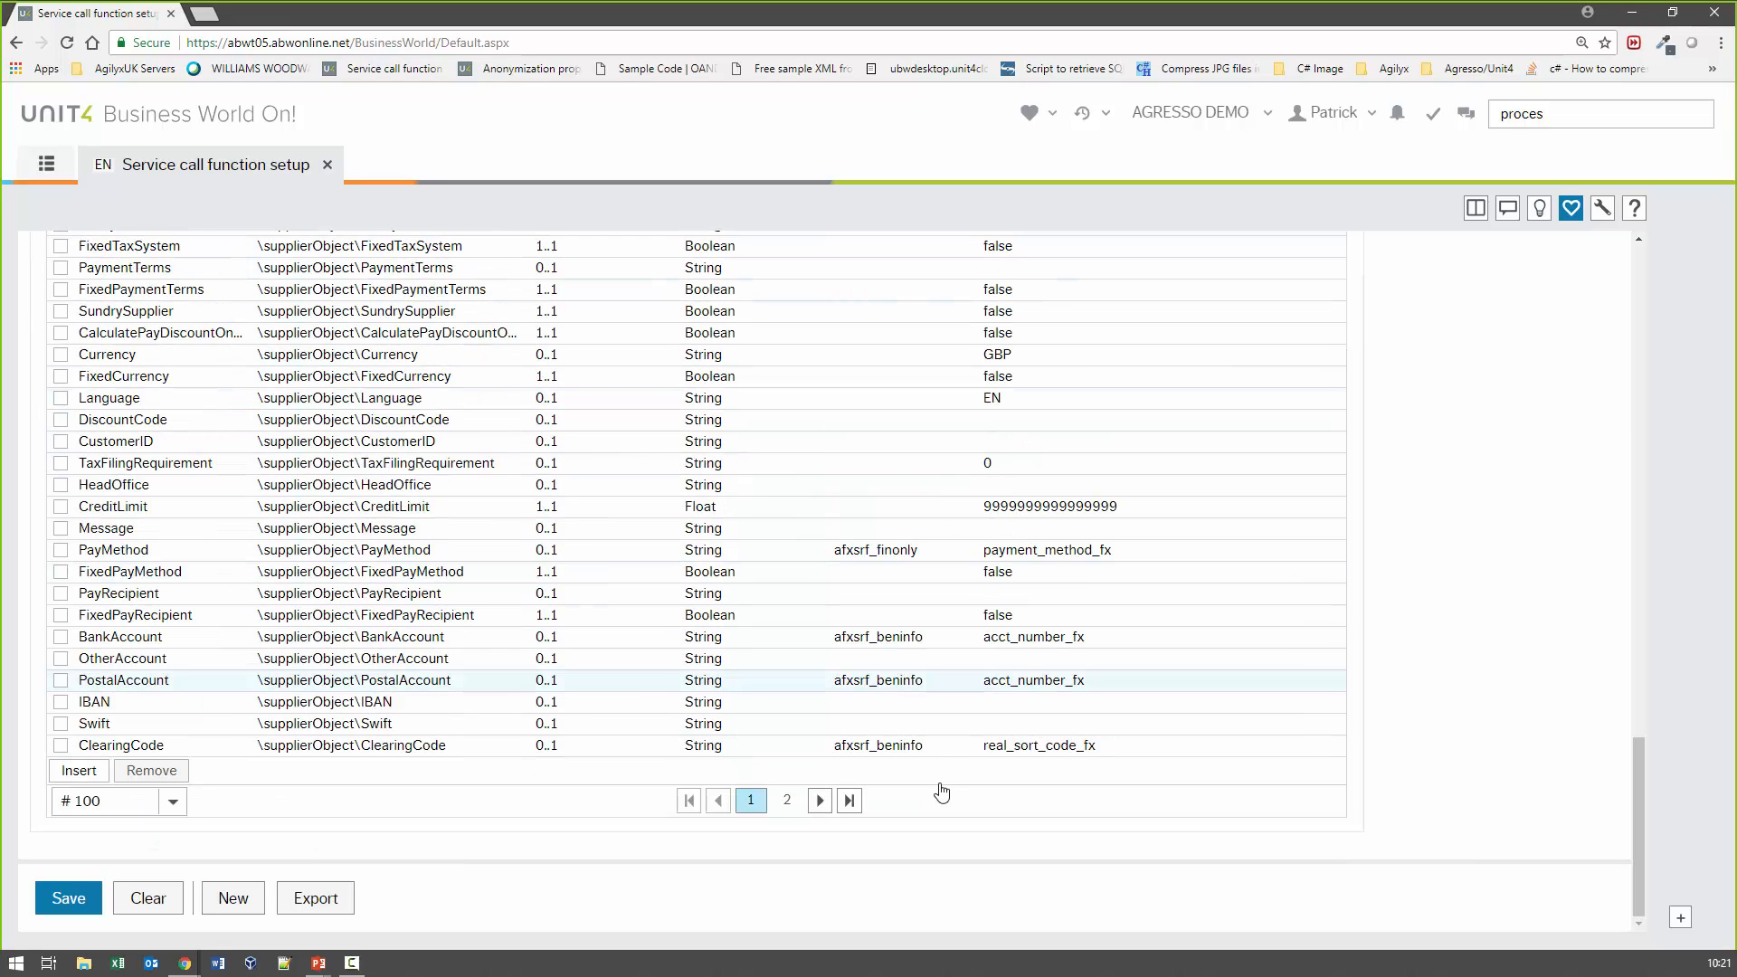
{"action": "left_click", "coordinate": [820, 800]}
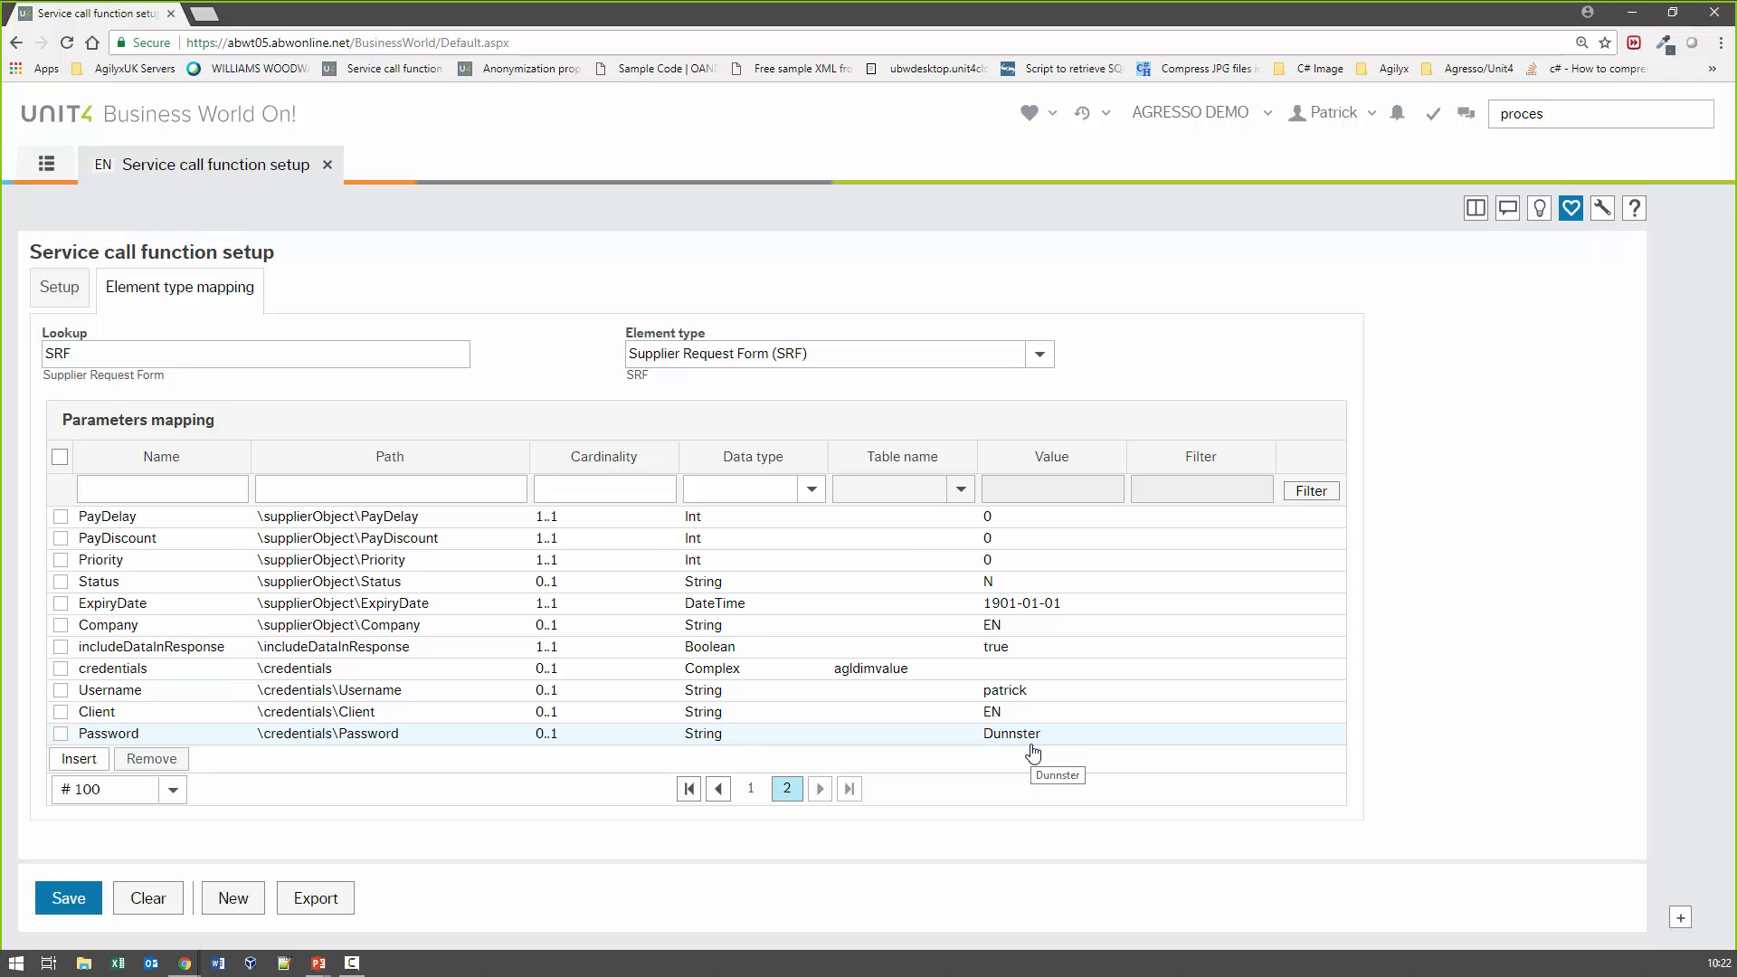
{"action": "left_click", "coordinate": [328, 167]}
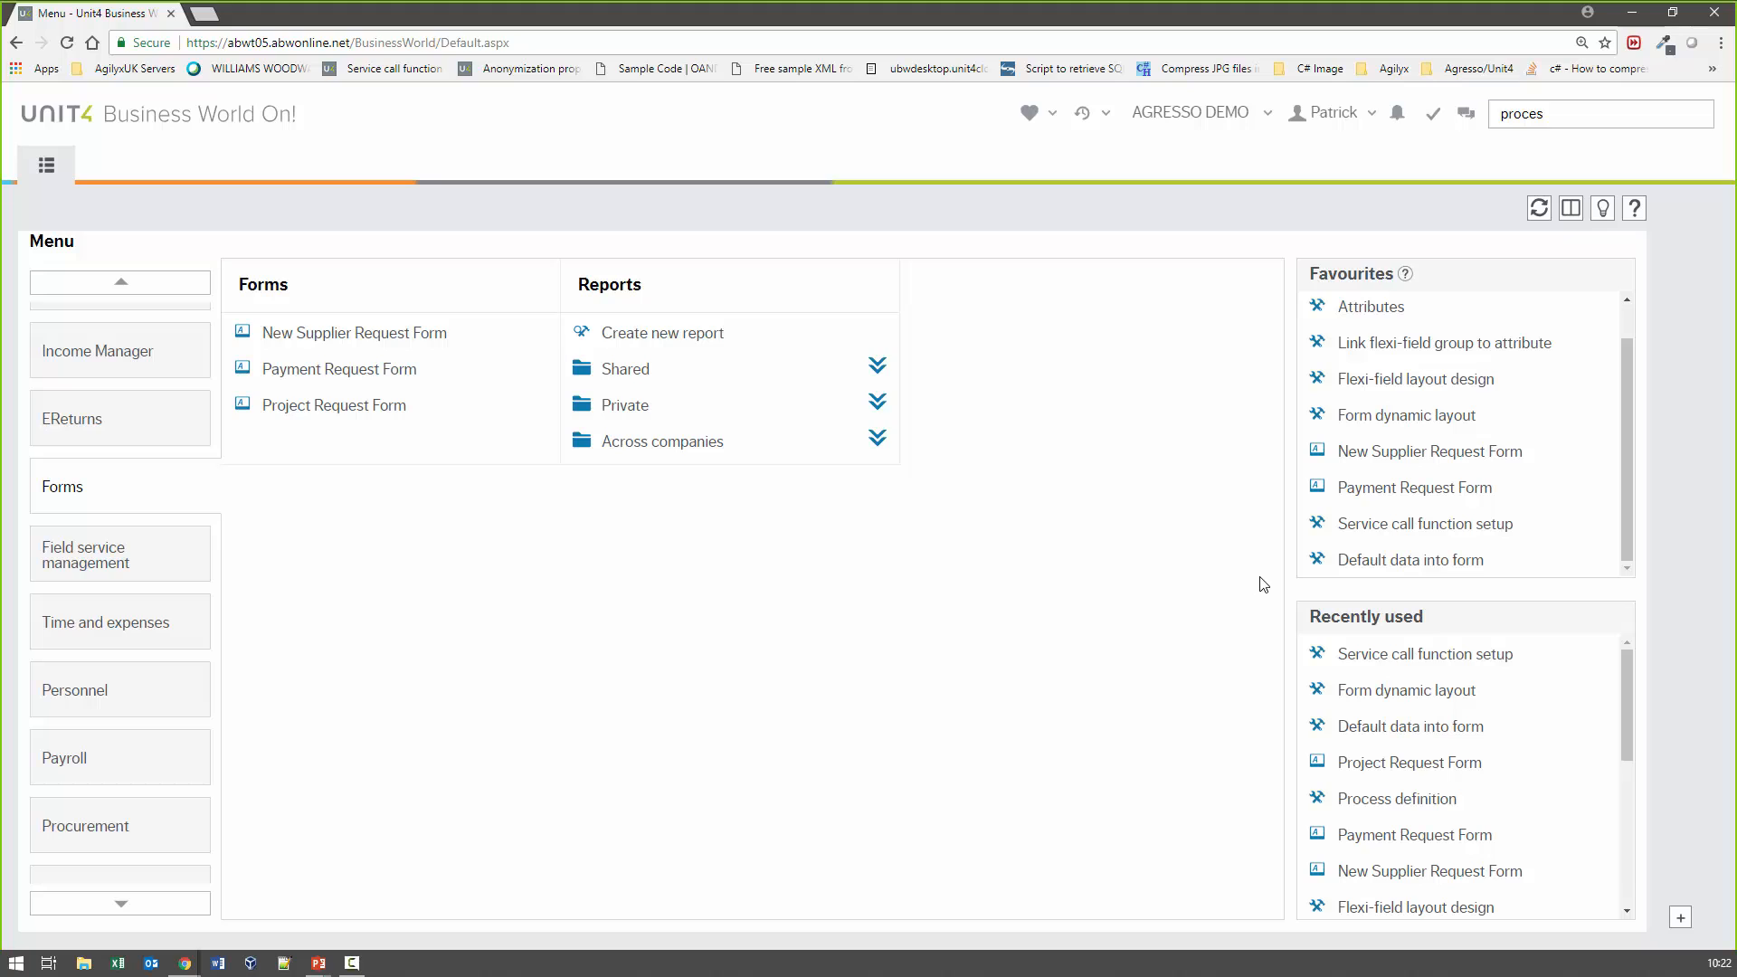